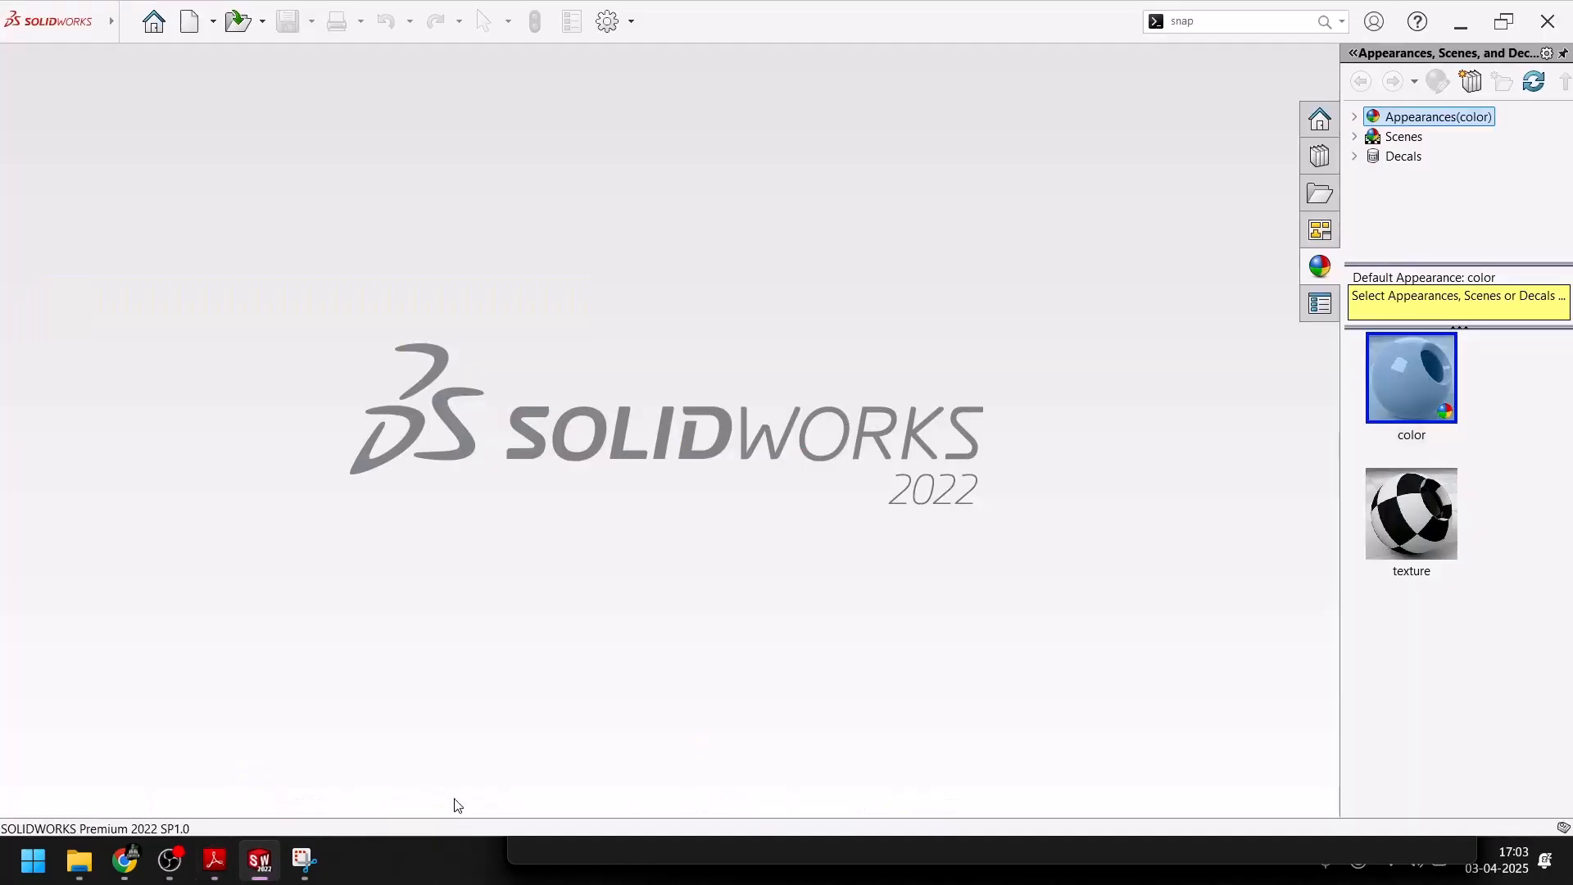
Create a new part and start a sketch on the Top Plane
{"action": "left_click", "coordinate": [154, 22]}
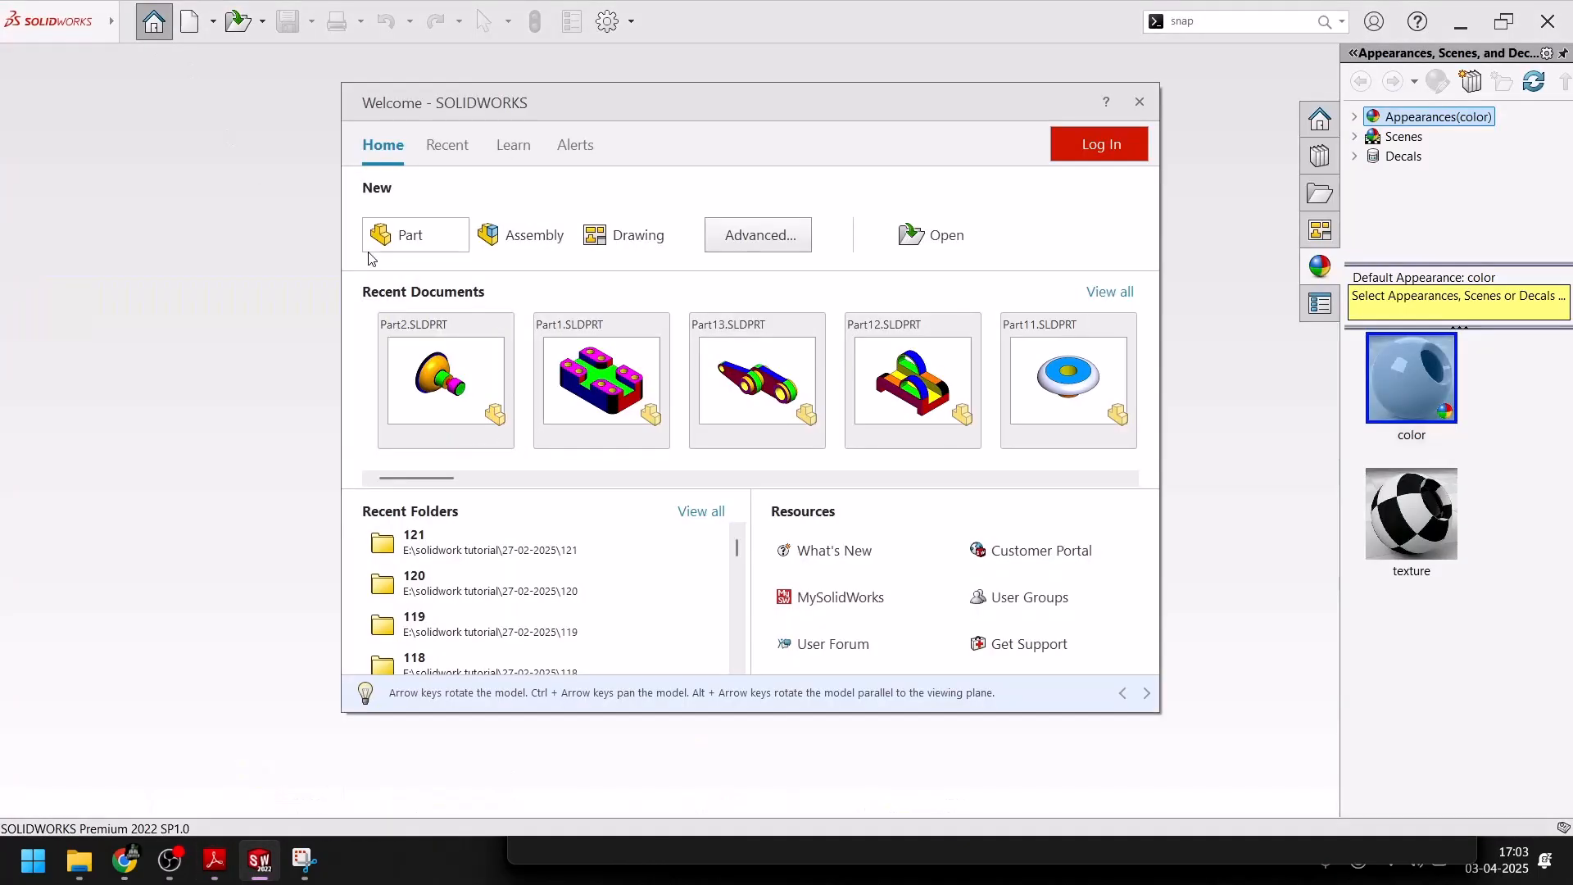
{"action": "left_click", "coordinate": [398, 232]}
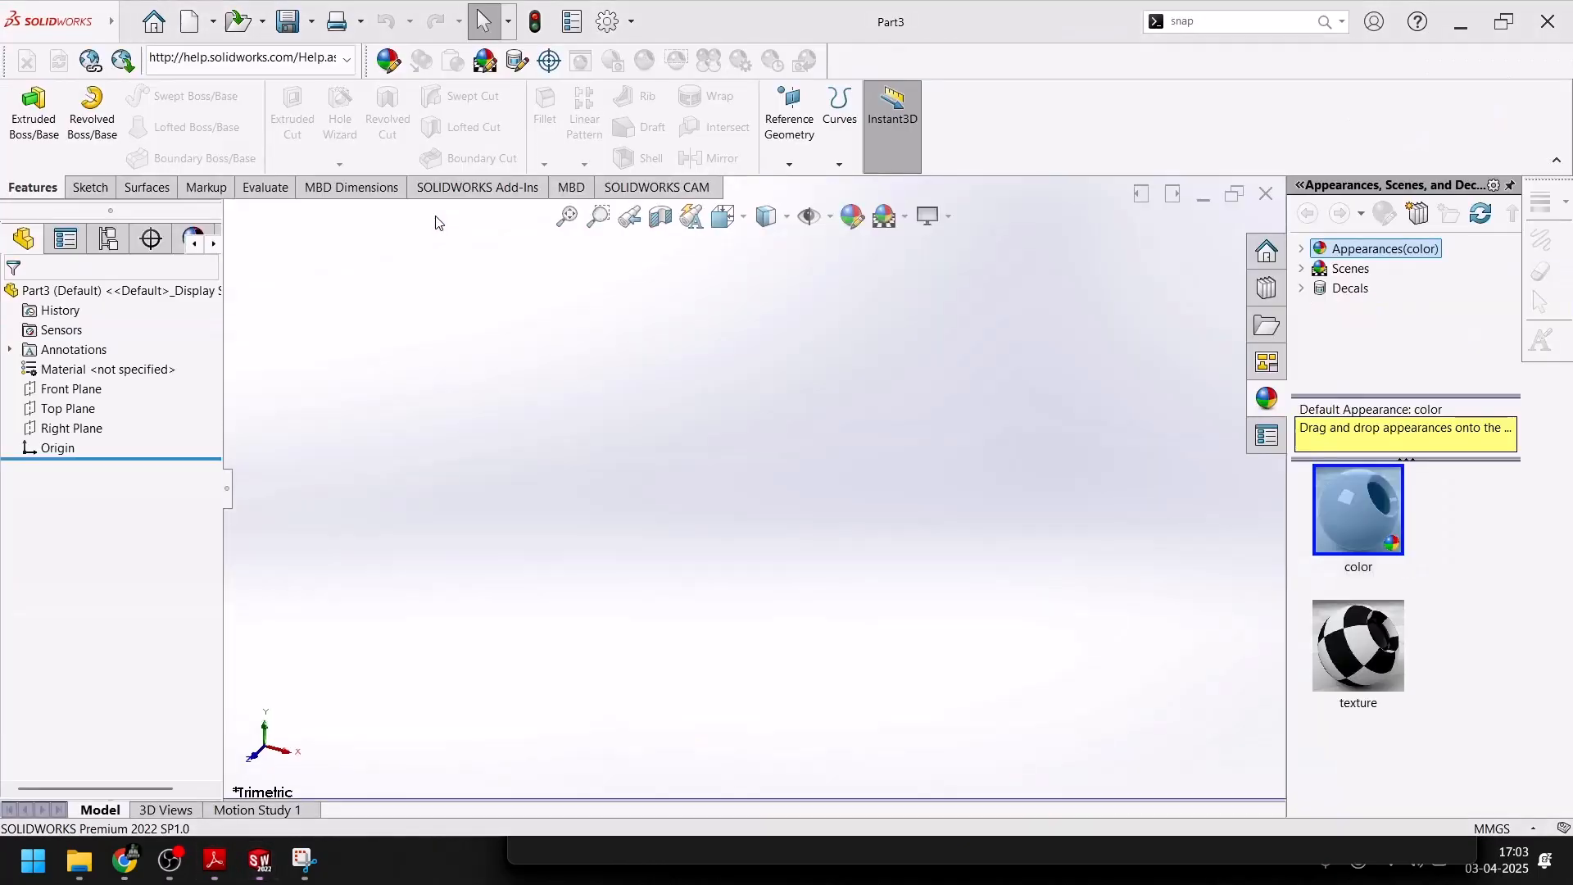
{"action": "left_click", "coordinate": [90, 187]}
{"action": "left_click", "coordinate": [25, 106]}
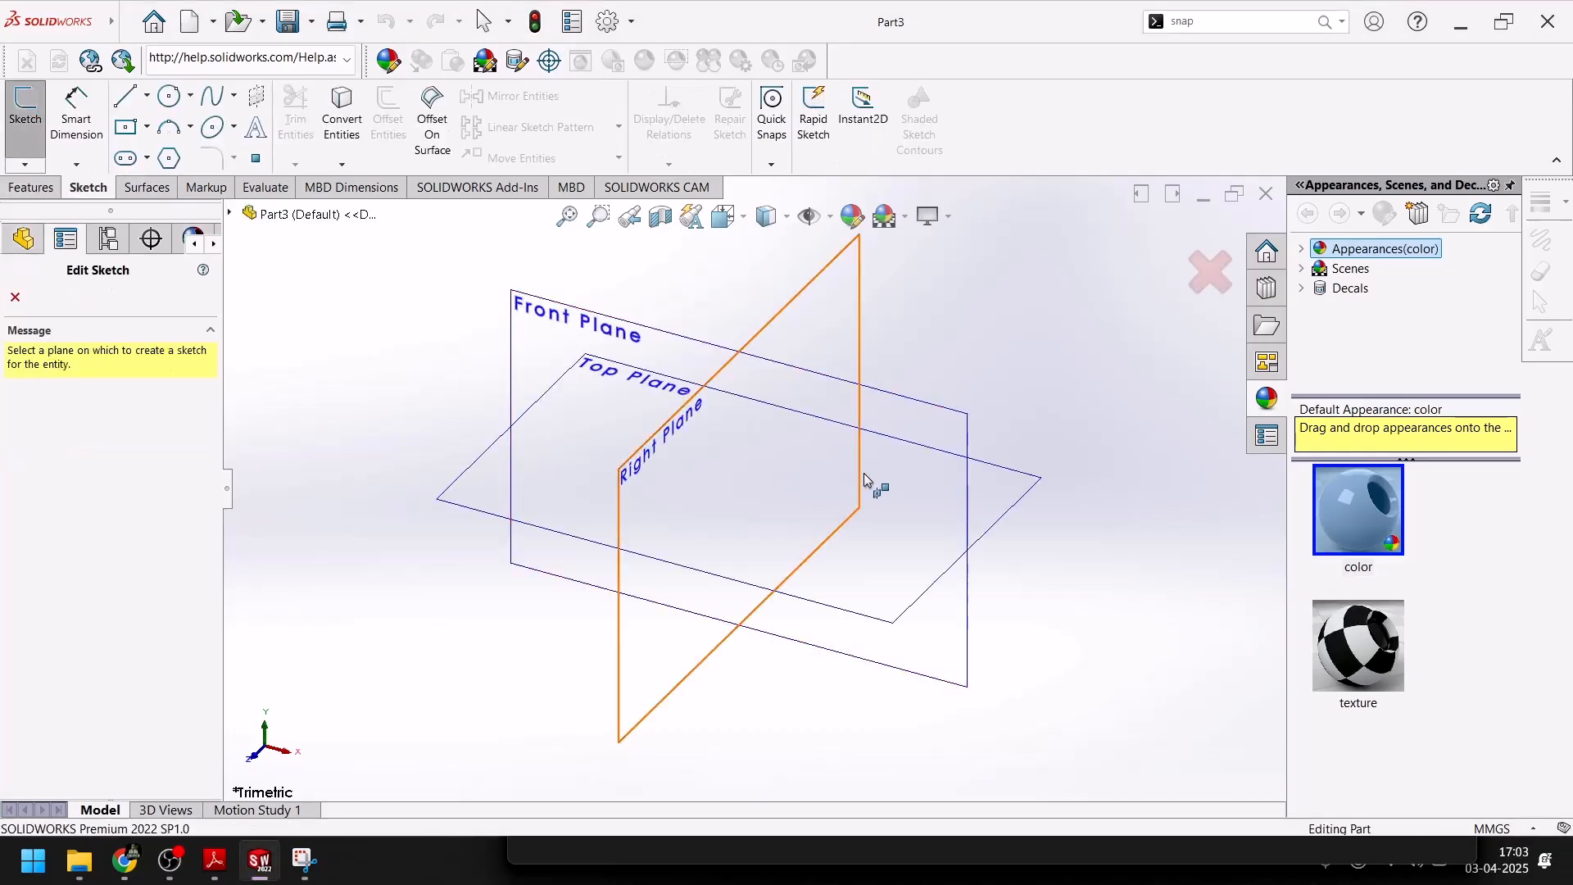
{"action": "left_click", "coordinate": [1004, 505]}
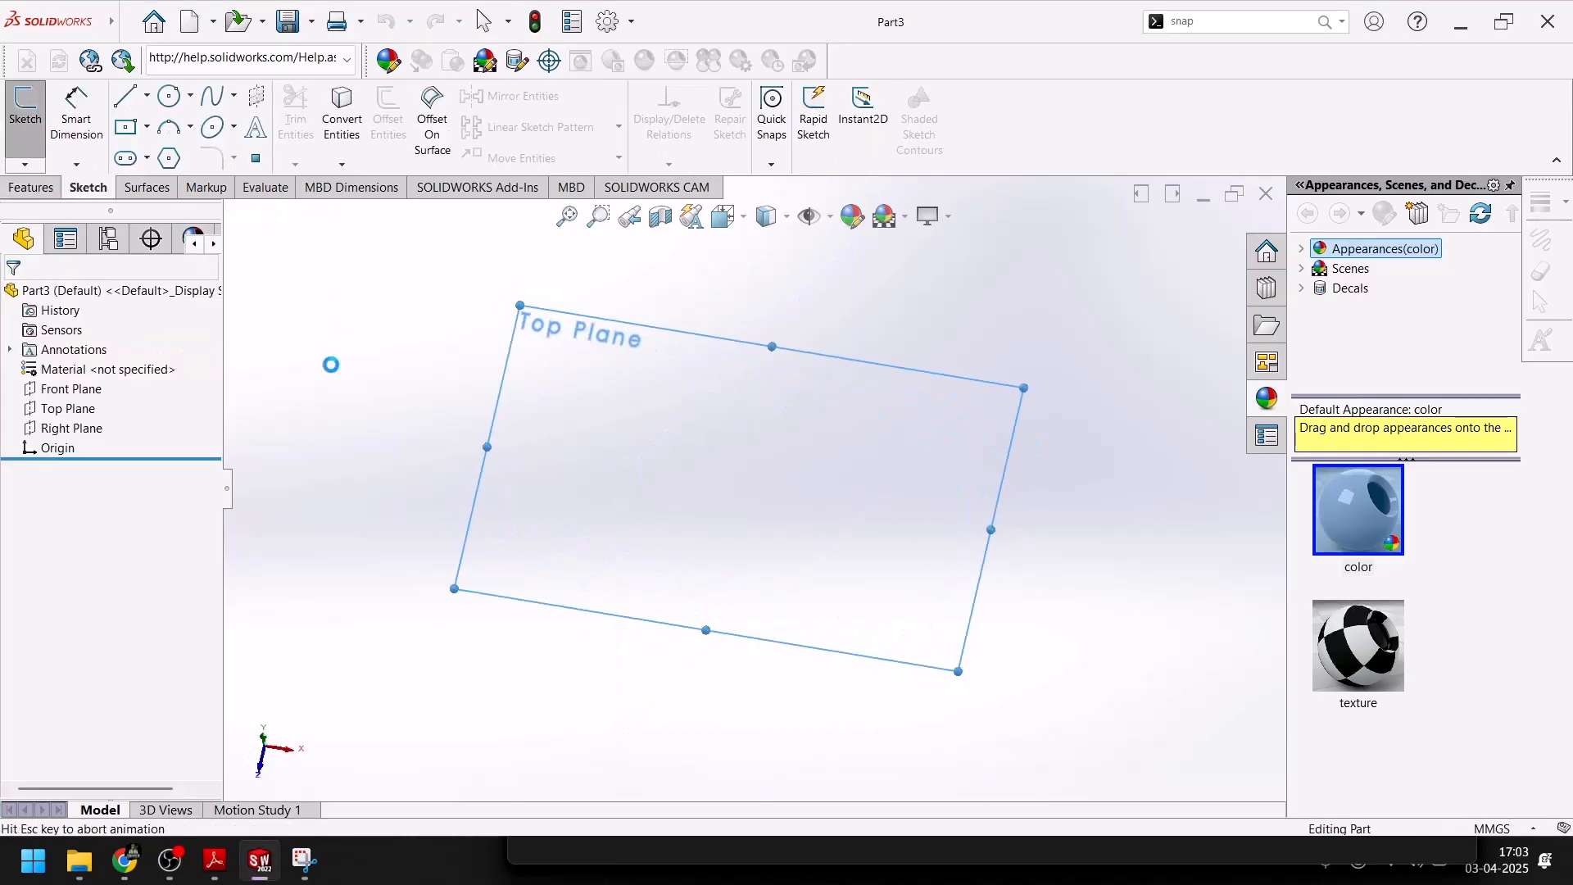
Sketch a center rectangle about 97 by 85 mm, centered on the origin
{"action": "left_click", "coordinate": [127, 129]}
{"action": "left_click", "coordinate": [754, 489]}
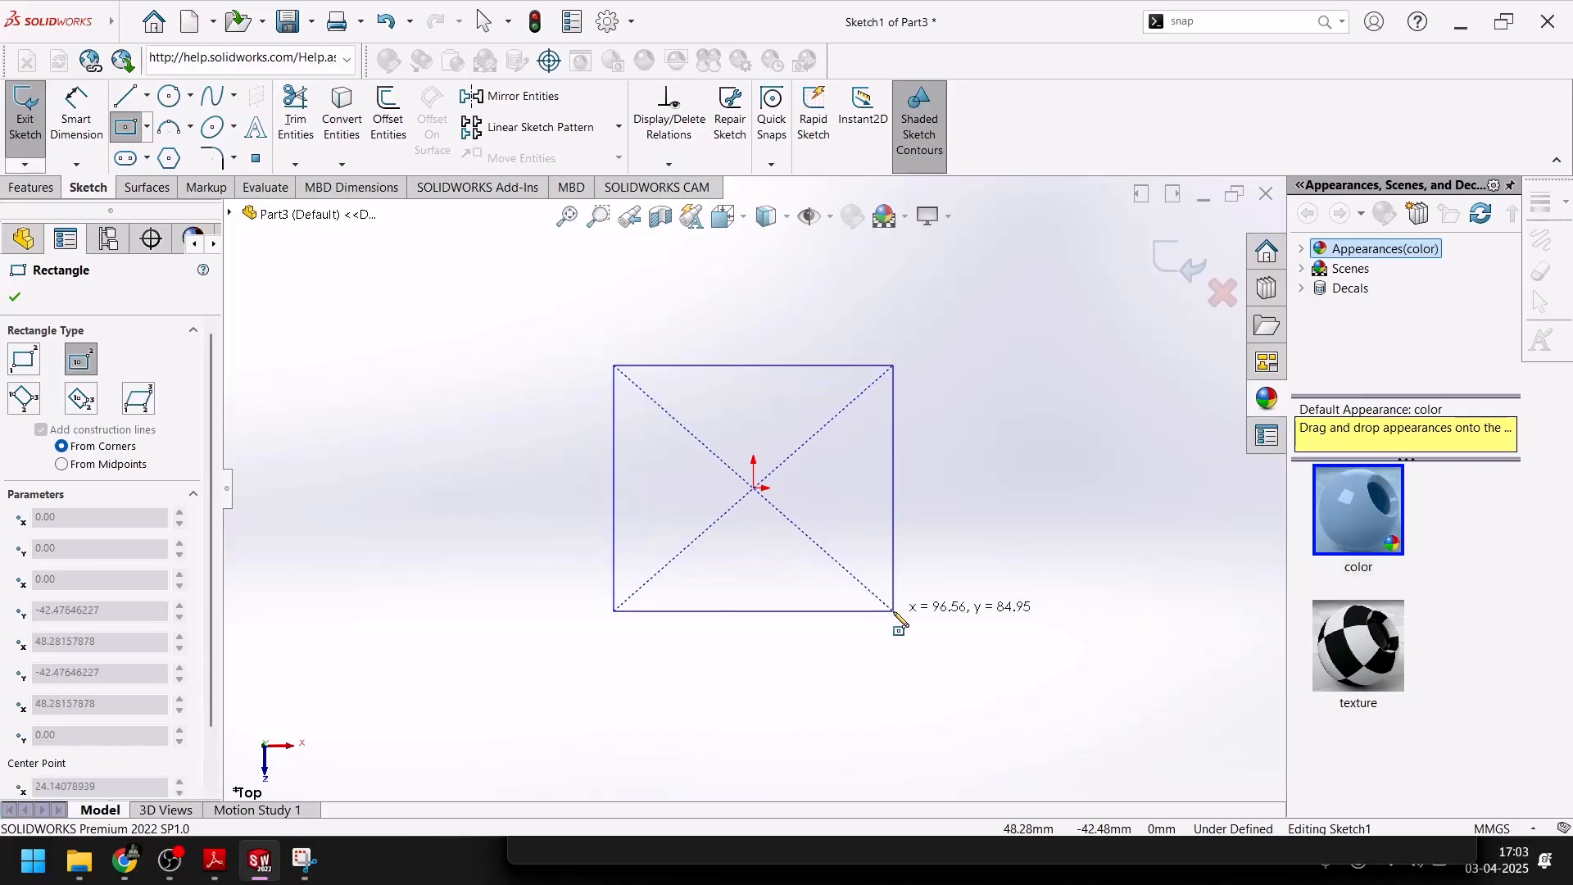
{"action": "left_click", "coordinate": [893, 610]}
Consult the Exercise-122 drawing in Adobe Reader, return to SolidWorks, and dimension the rectangle's horizontal width as 100 mm
{"action": "left_click", "coordinate": [215, 861]}
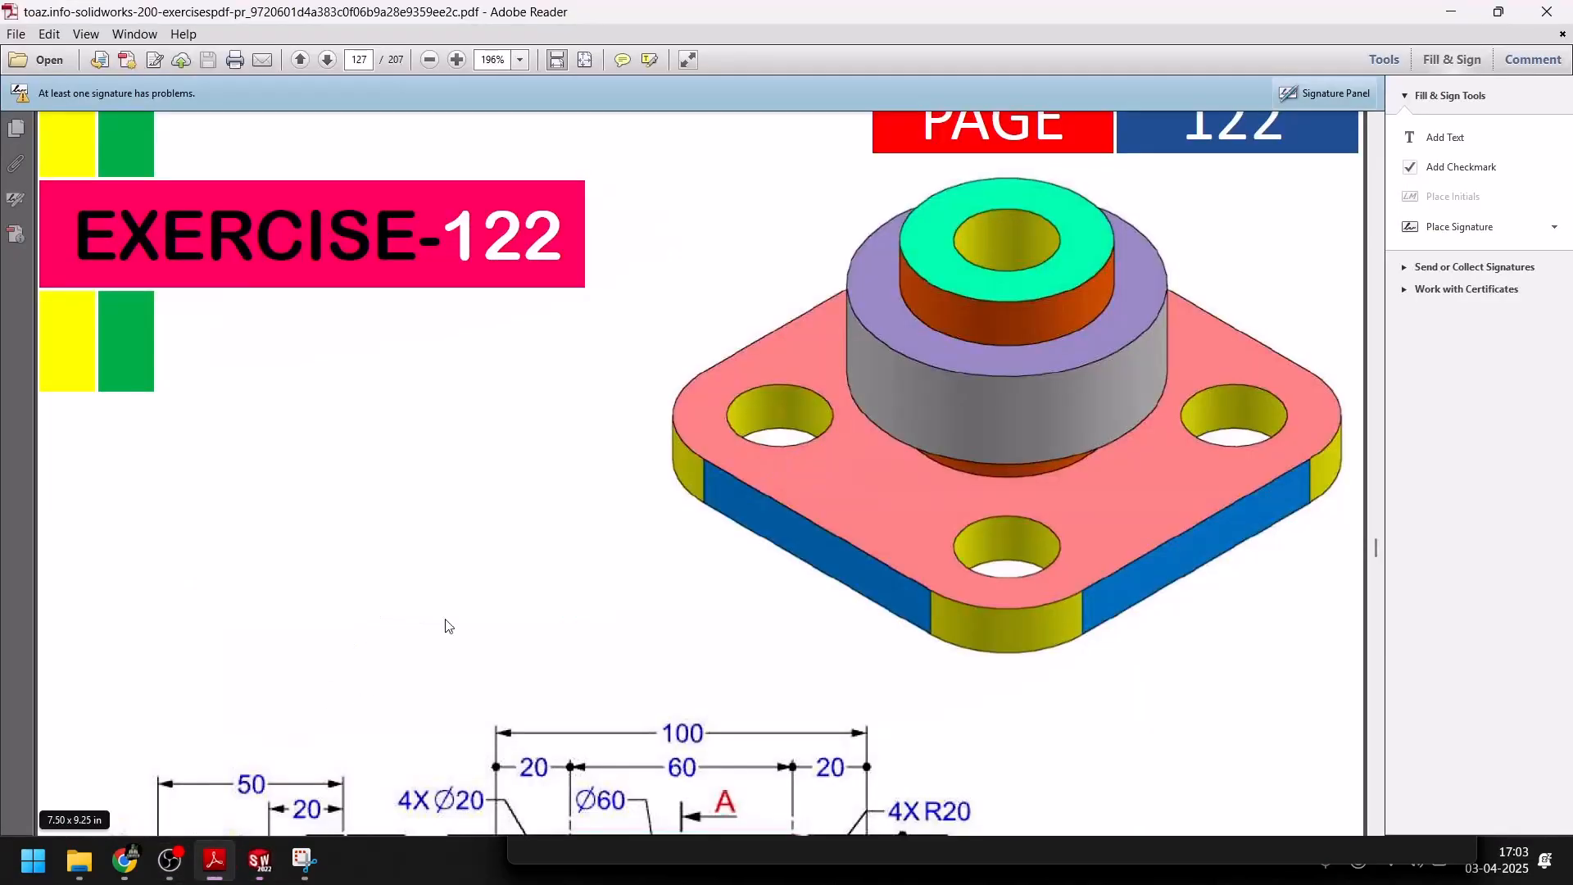
{"action": "scroll", "coordinate": [524, 491], "scroll_direction": "down", "scroll_amount": 5}
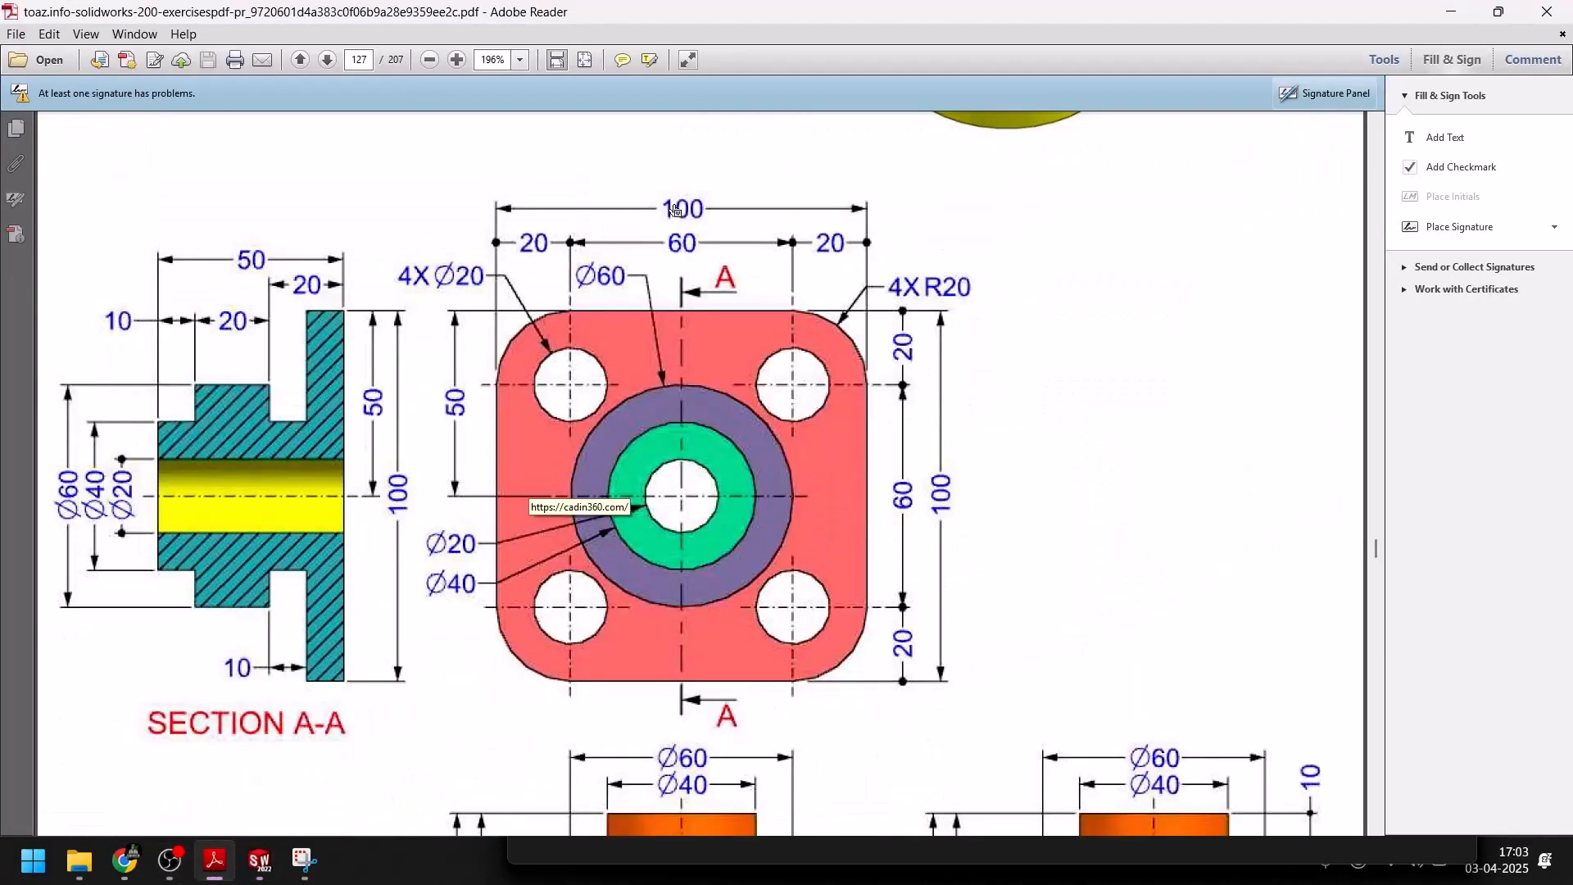
{"action": "left_click", "coordinate": [258, 860]}
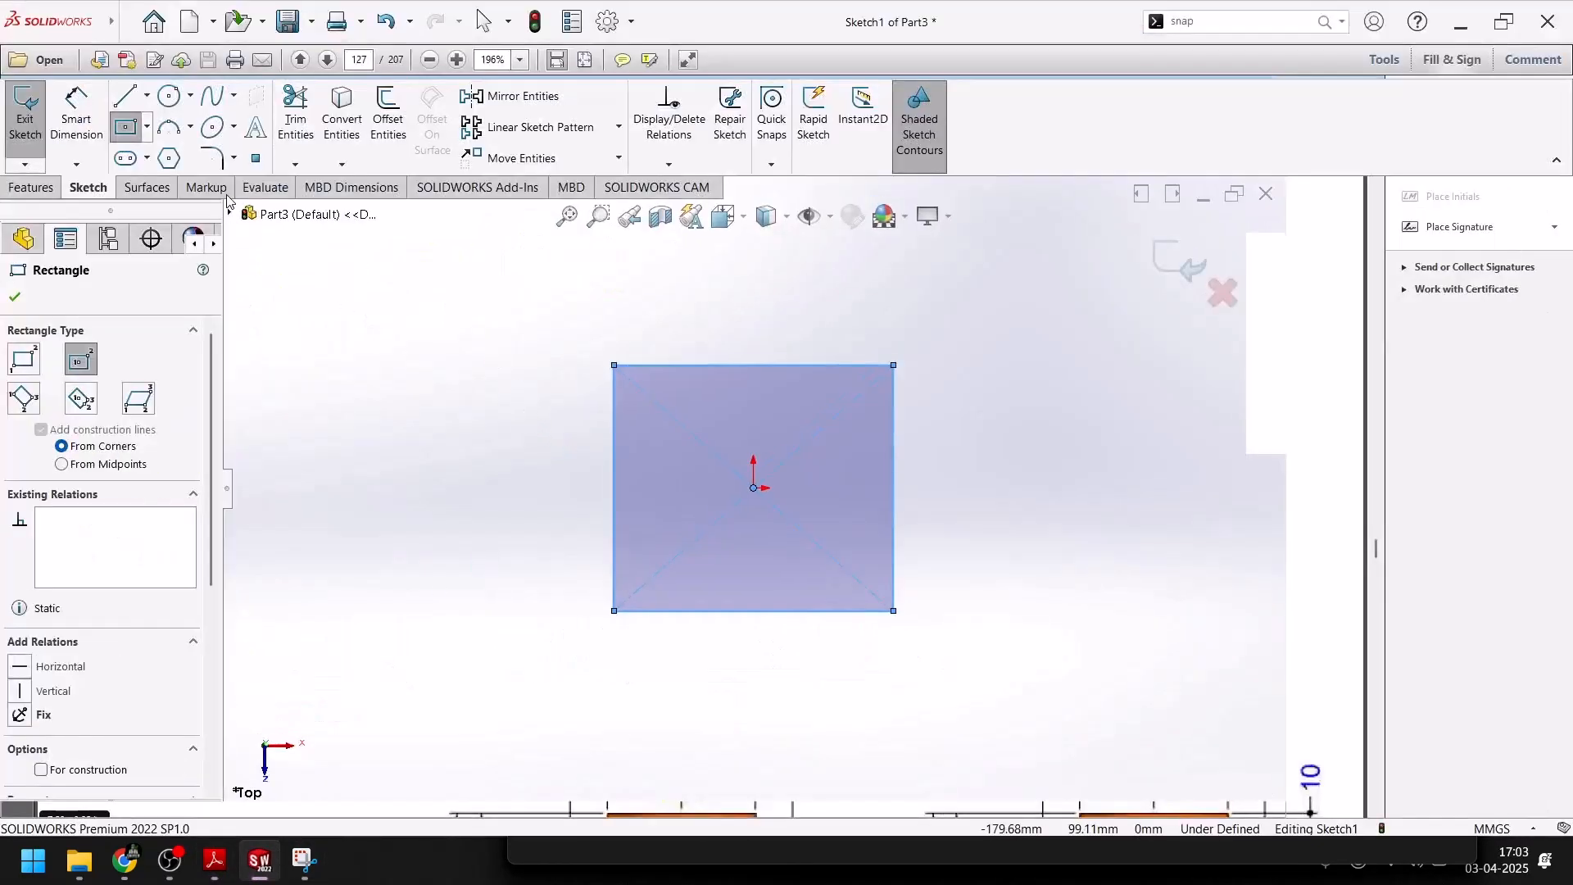
{"action": "left_click", "coordinate": [77, 121]}
{"action": "left_click", "coordinate": [713, 365]}
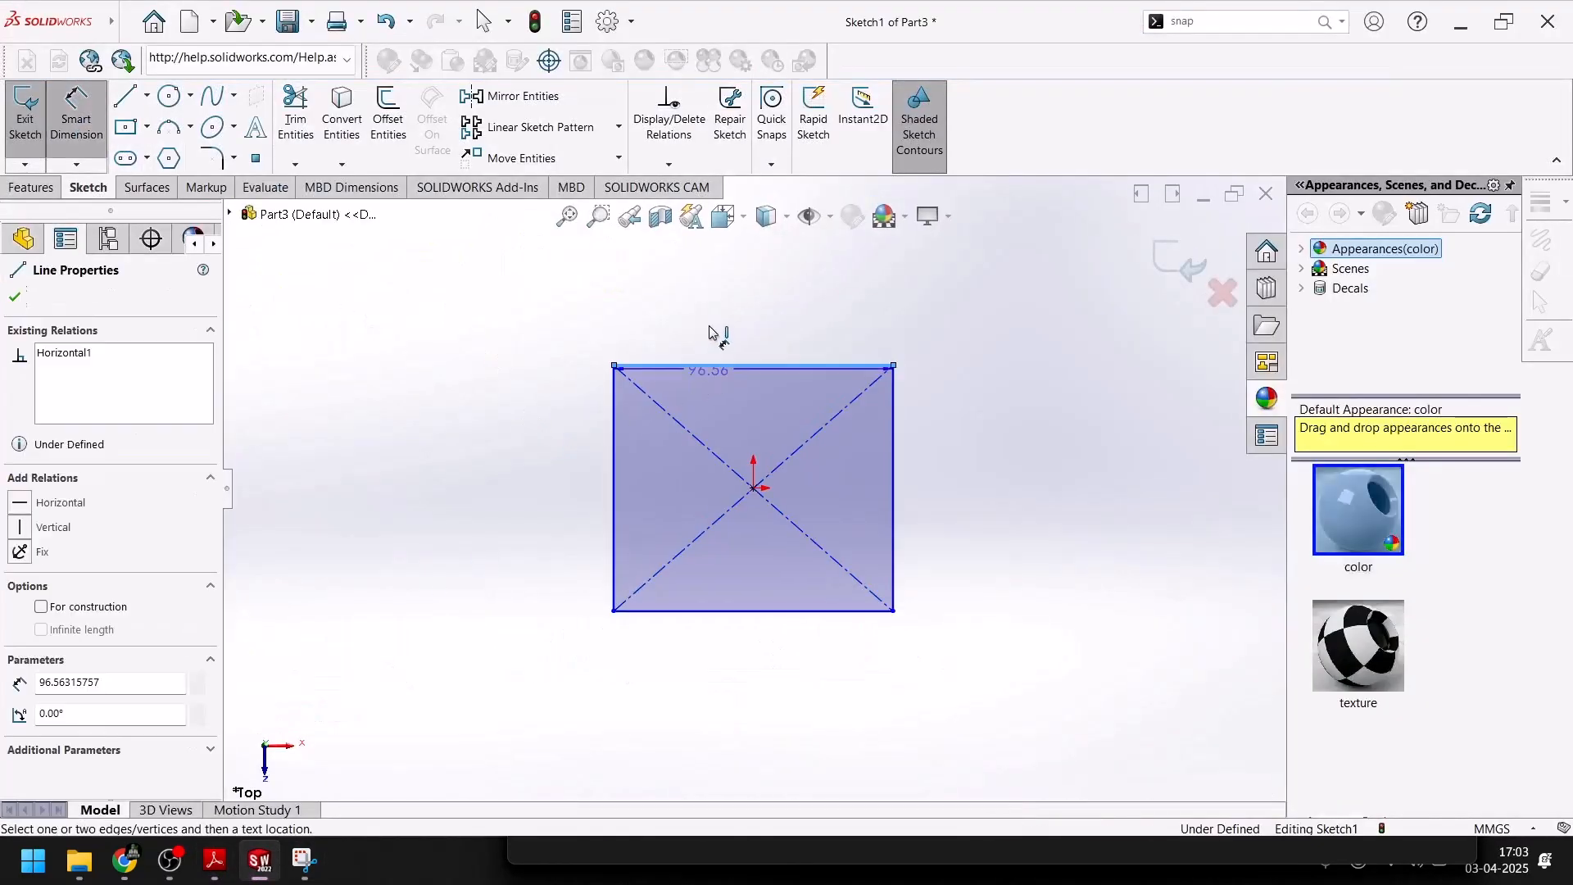
{"action": "left_click", "coordinate": [709, 321]}
{"action": "type", "text": "100"}
{"action": "key", "text": "Return"}
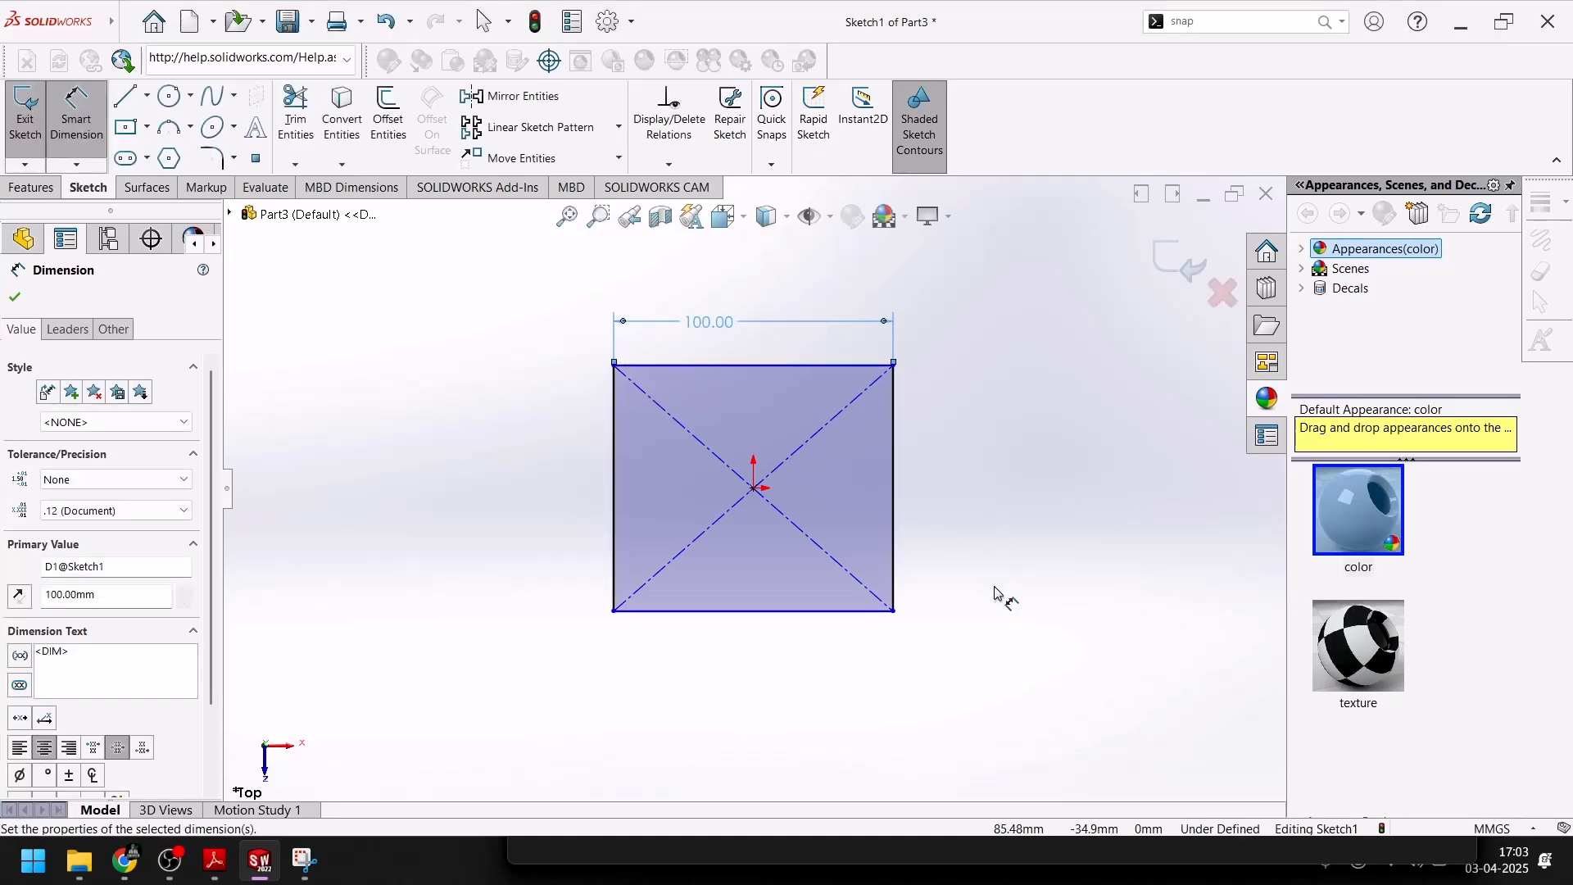
Dimension the rectangle's vertical side as 100 mm
{"action": "left_click", "coordinate": [894, 443]}
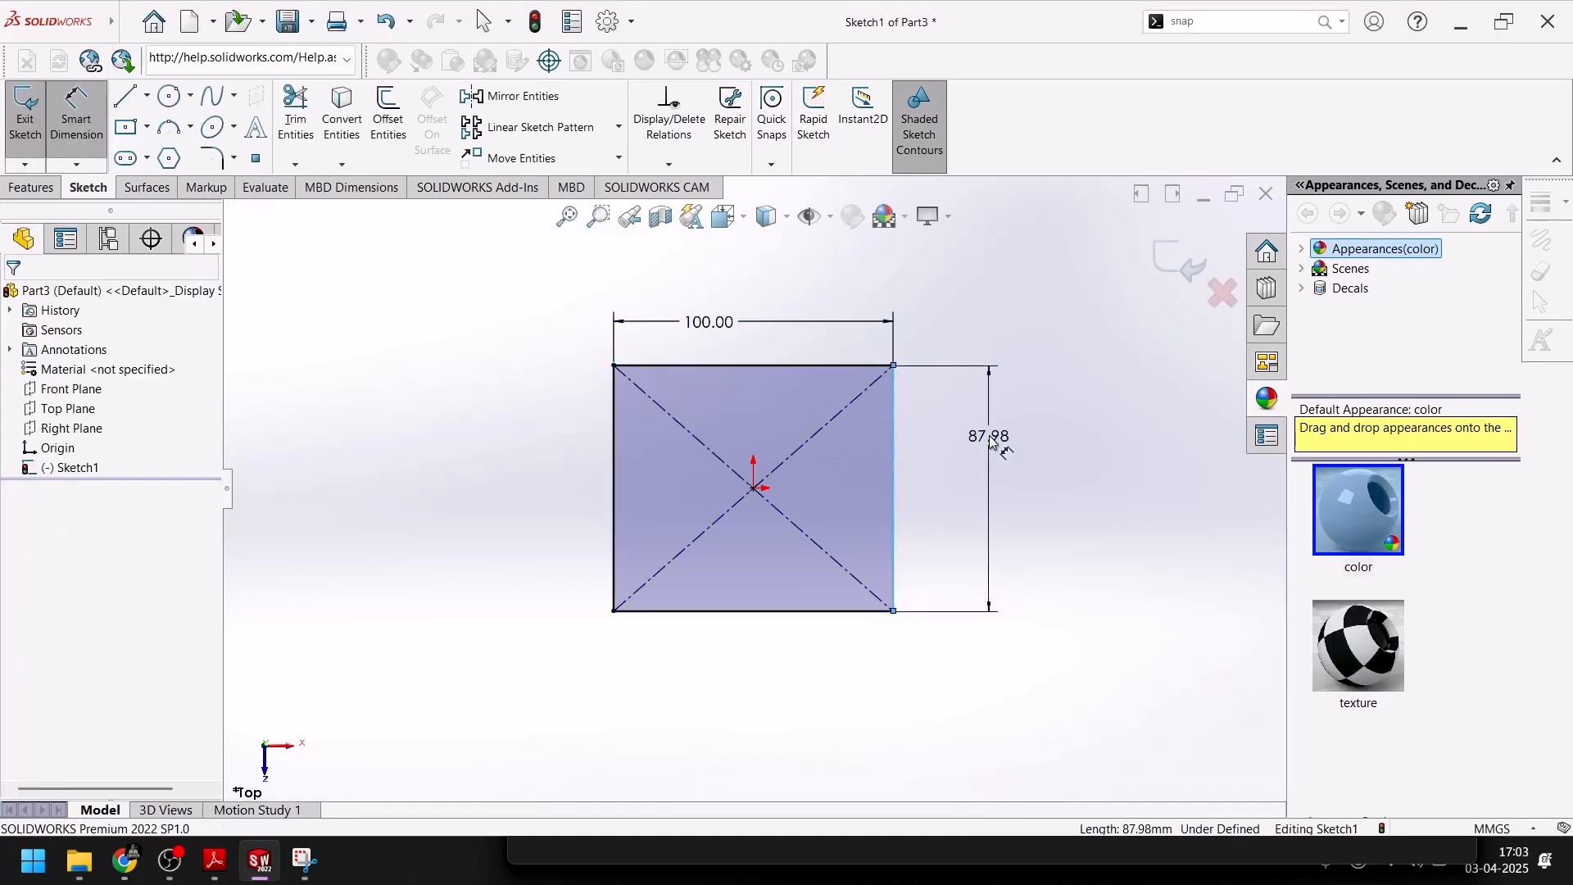
{"action": "left_click", "coordinate": [991, 442]}
{"action": "type", "text": "100"}
{"action": "key", "text": "Return"}
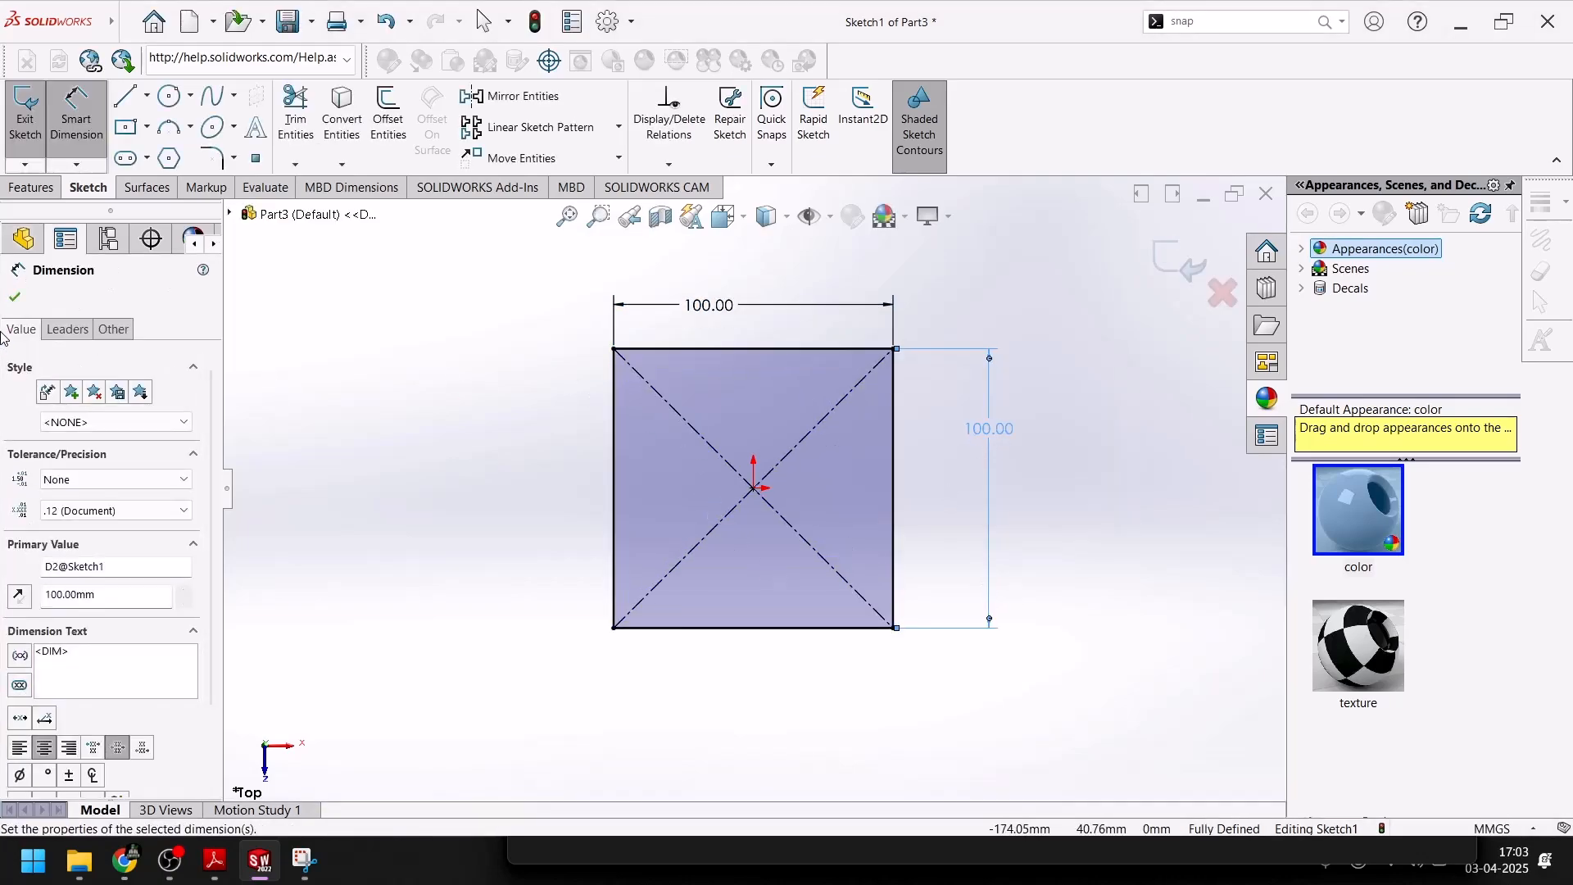
{"action": "key", "text": "Escape"}
Check the corner radius in the PDF drawing, return to SolidWorks, and fillet all four corners of the square with a 20 mm radius
{"action": "left_click", "coordinate": [258, 874]}
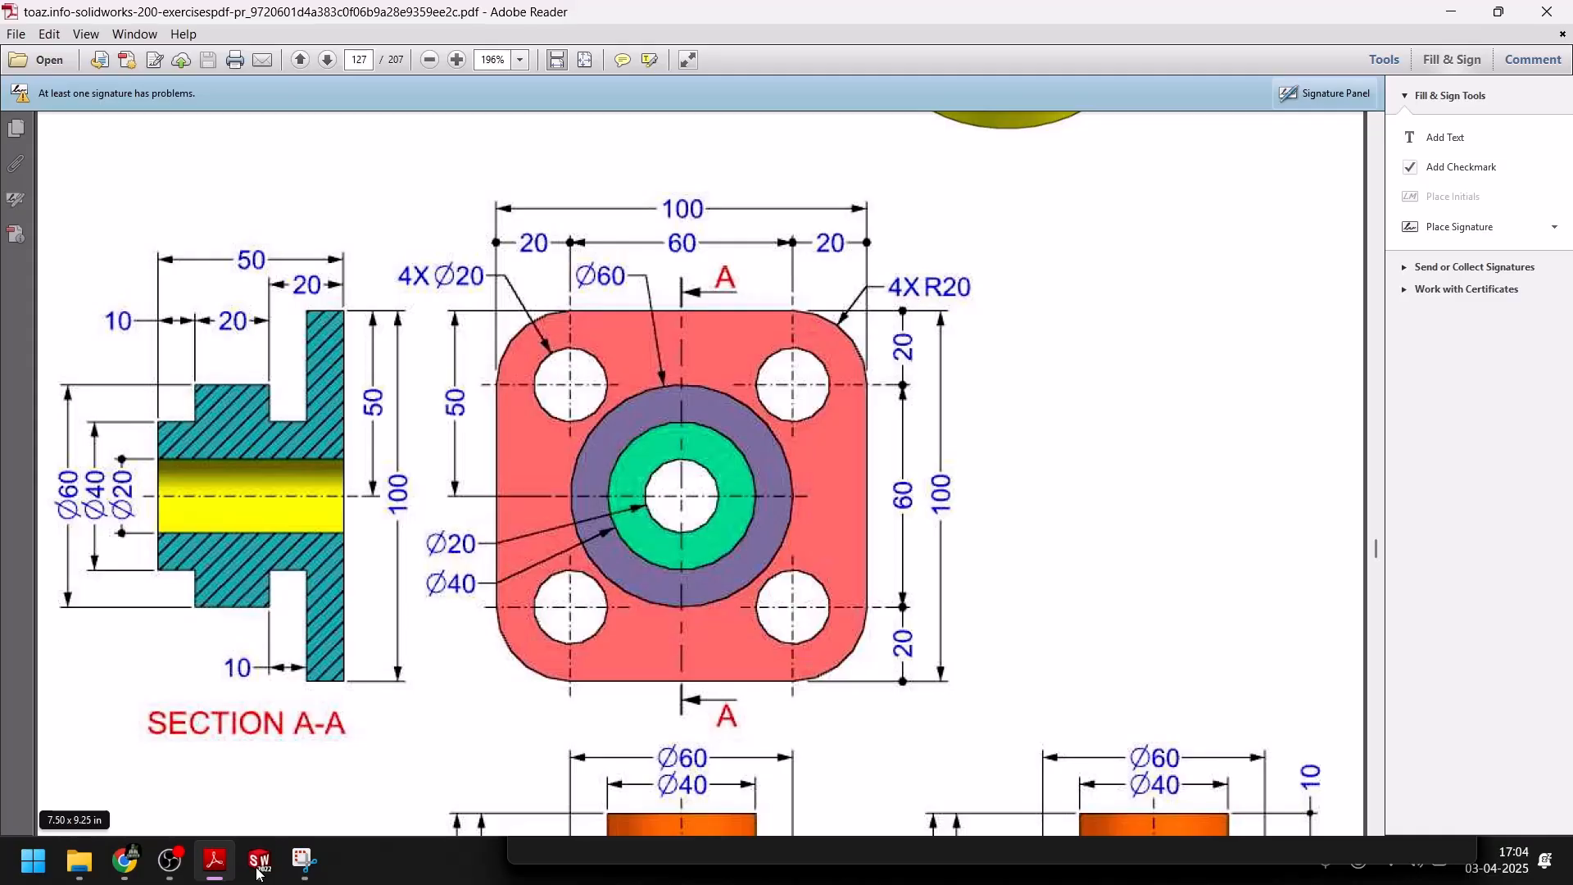
{"action": "left_click", "coordinate": [258, 873]}
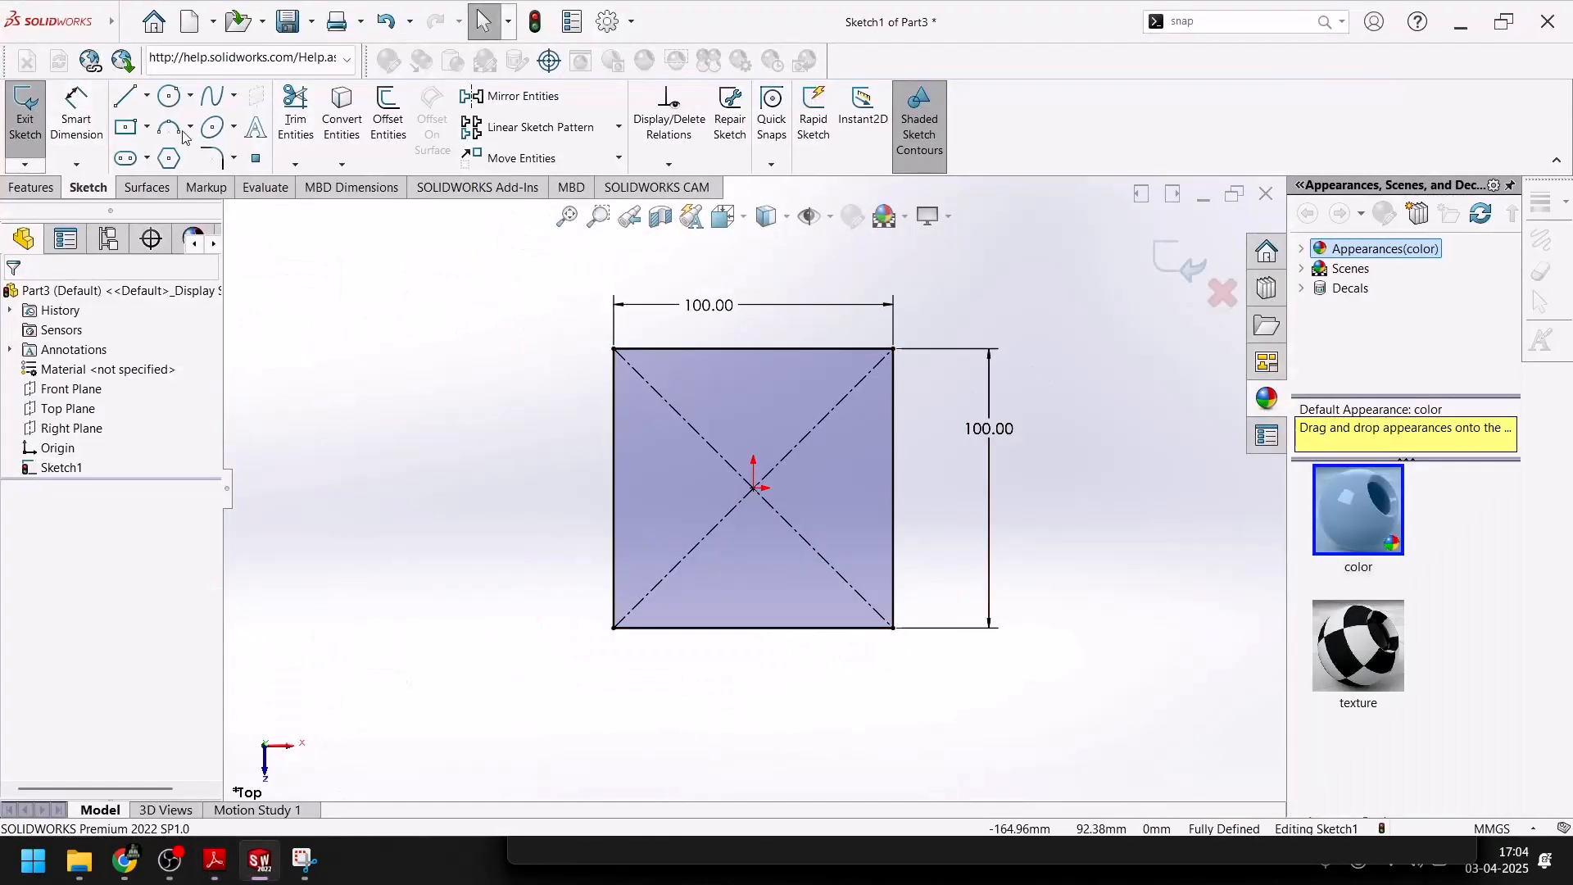
{"action": "left_click", "coordinate": [212, 157]}
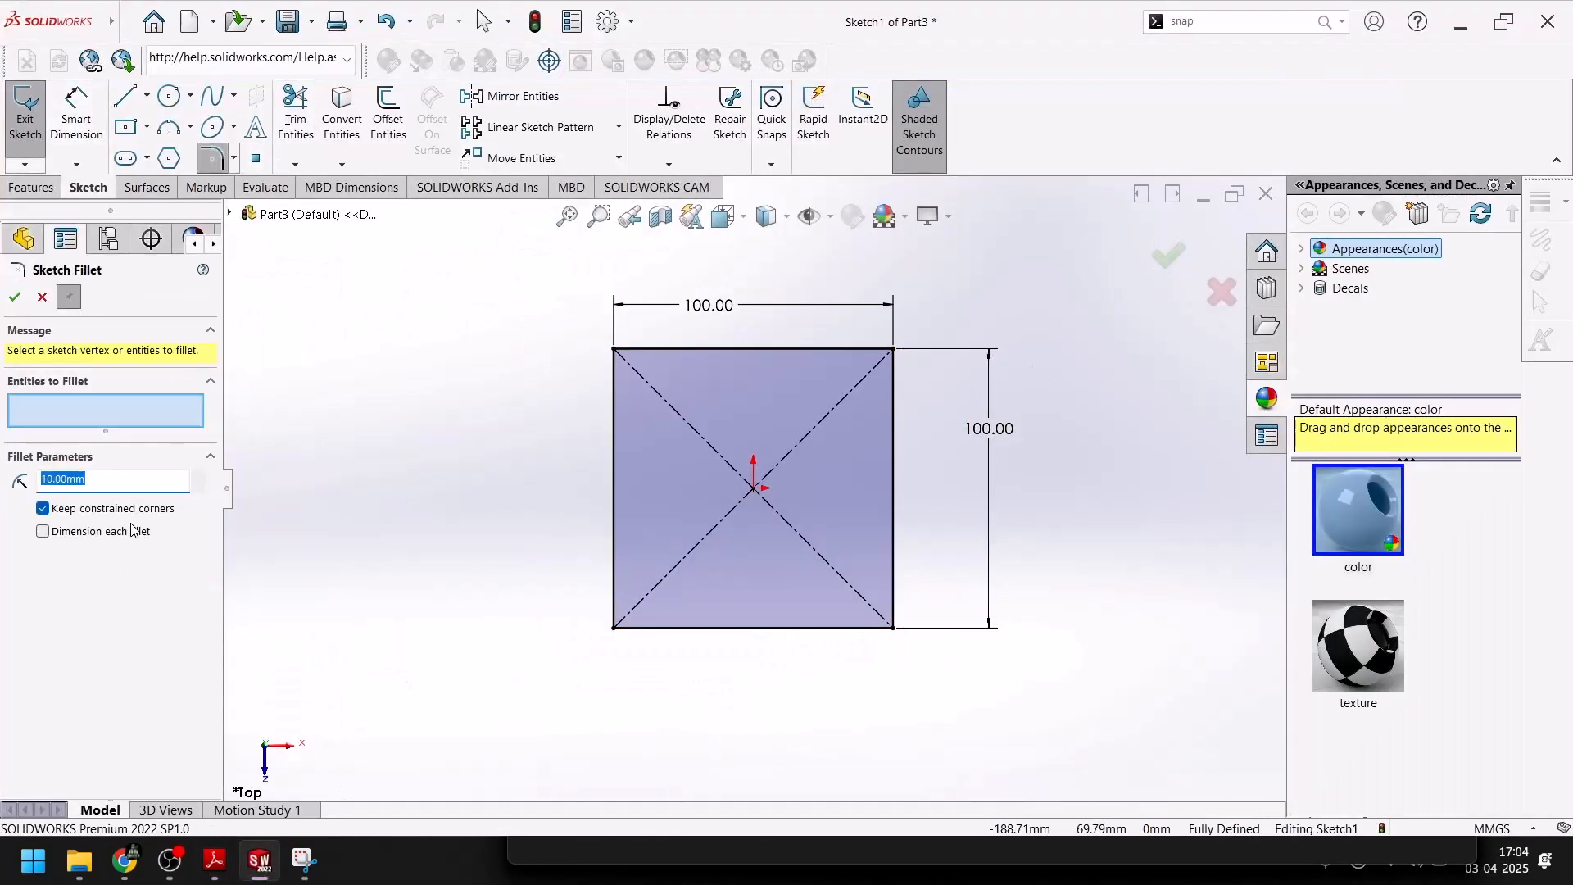
{"action": "left_click", "coordinate": [893, 350]}
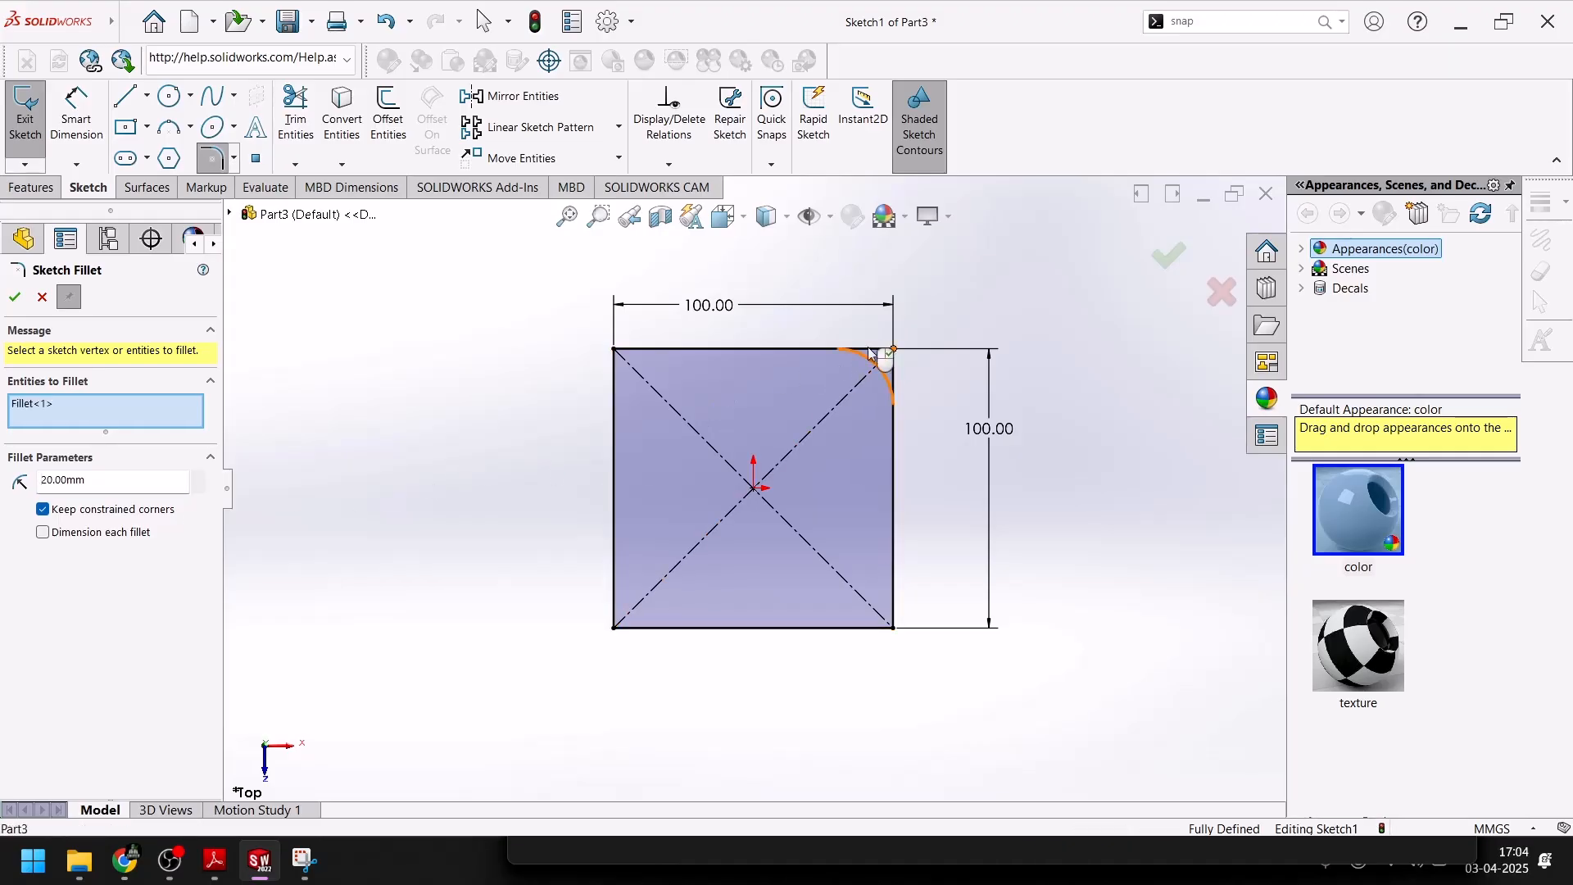
{"action": "left_click", "coordinate": [614, 350]}
{"action": "left_click", "coordinate": [615, 627]}
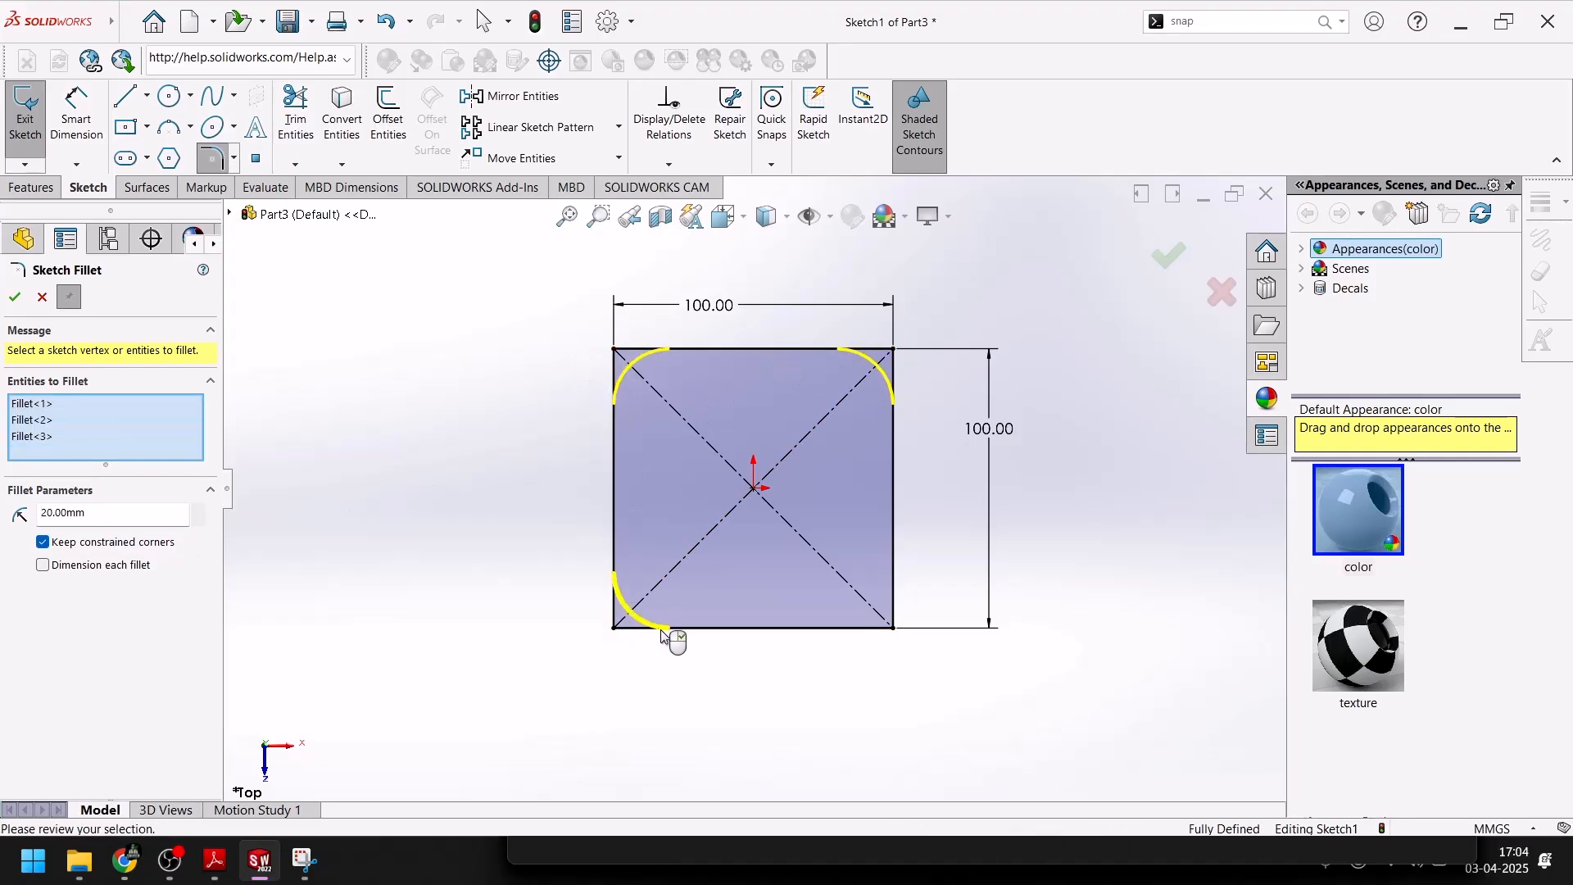
{"action": "left_click", "coordinate": [893, 627]}
{"action": "left_click", "coordinate": [15, 297]}
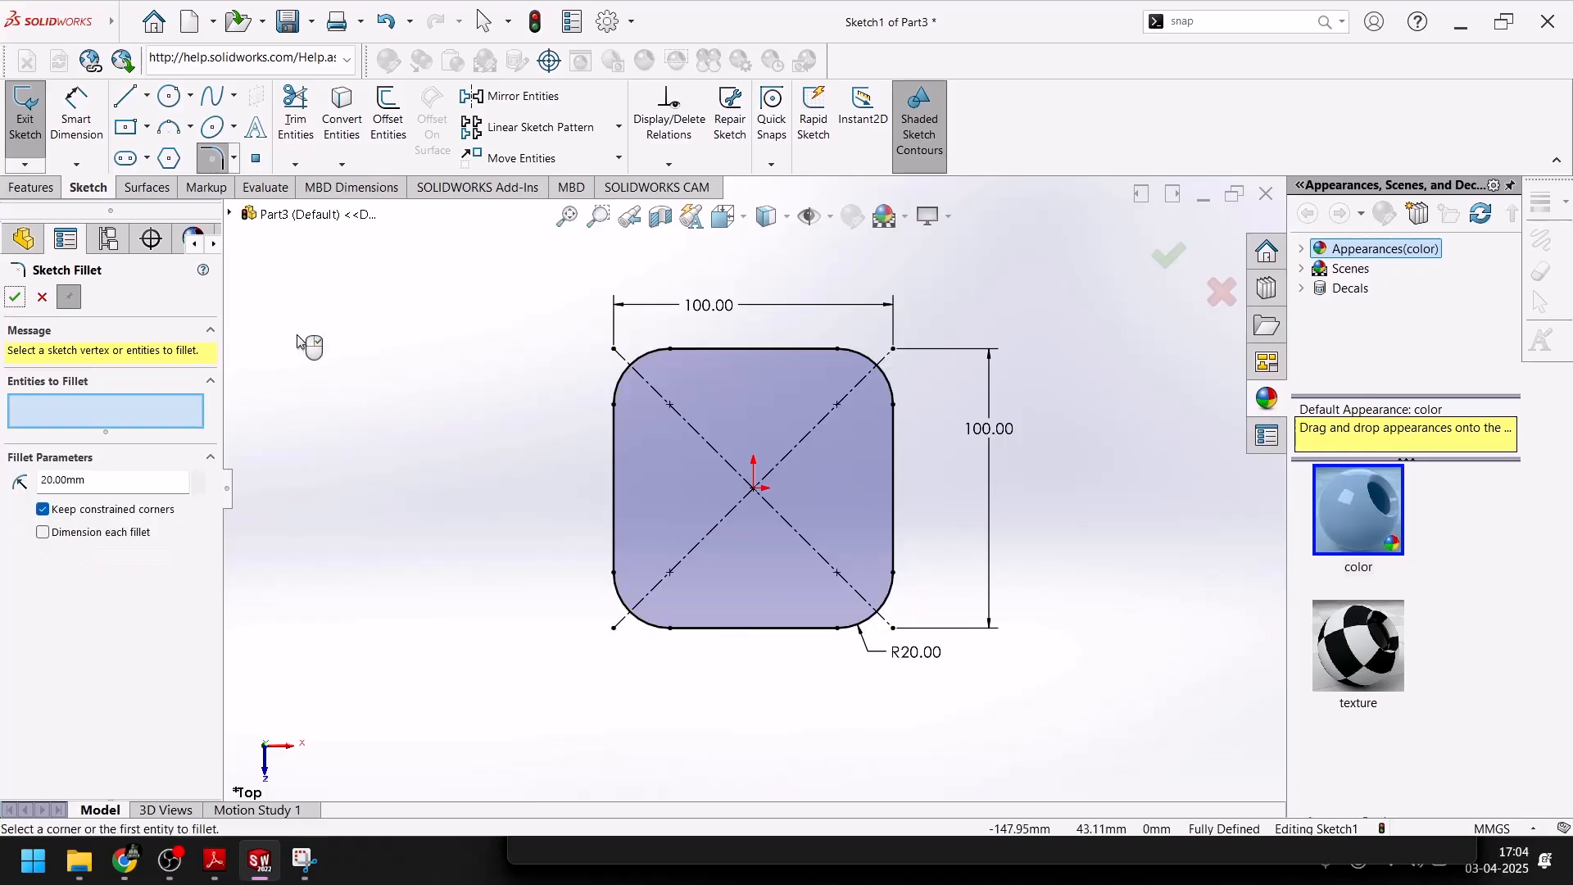
Sketch a circle about 21.5 mm in diameter, centered on the upper-left corner fillet's center point
{"action": "left_click", "coordinate": [169, 96]}
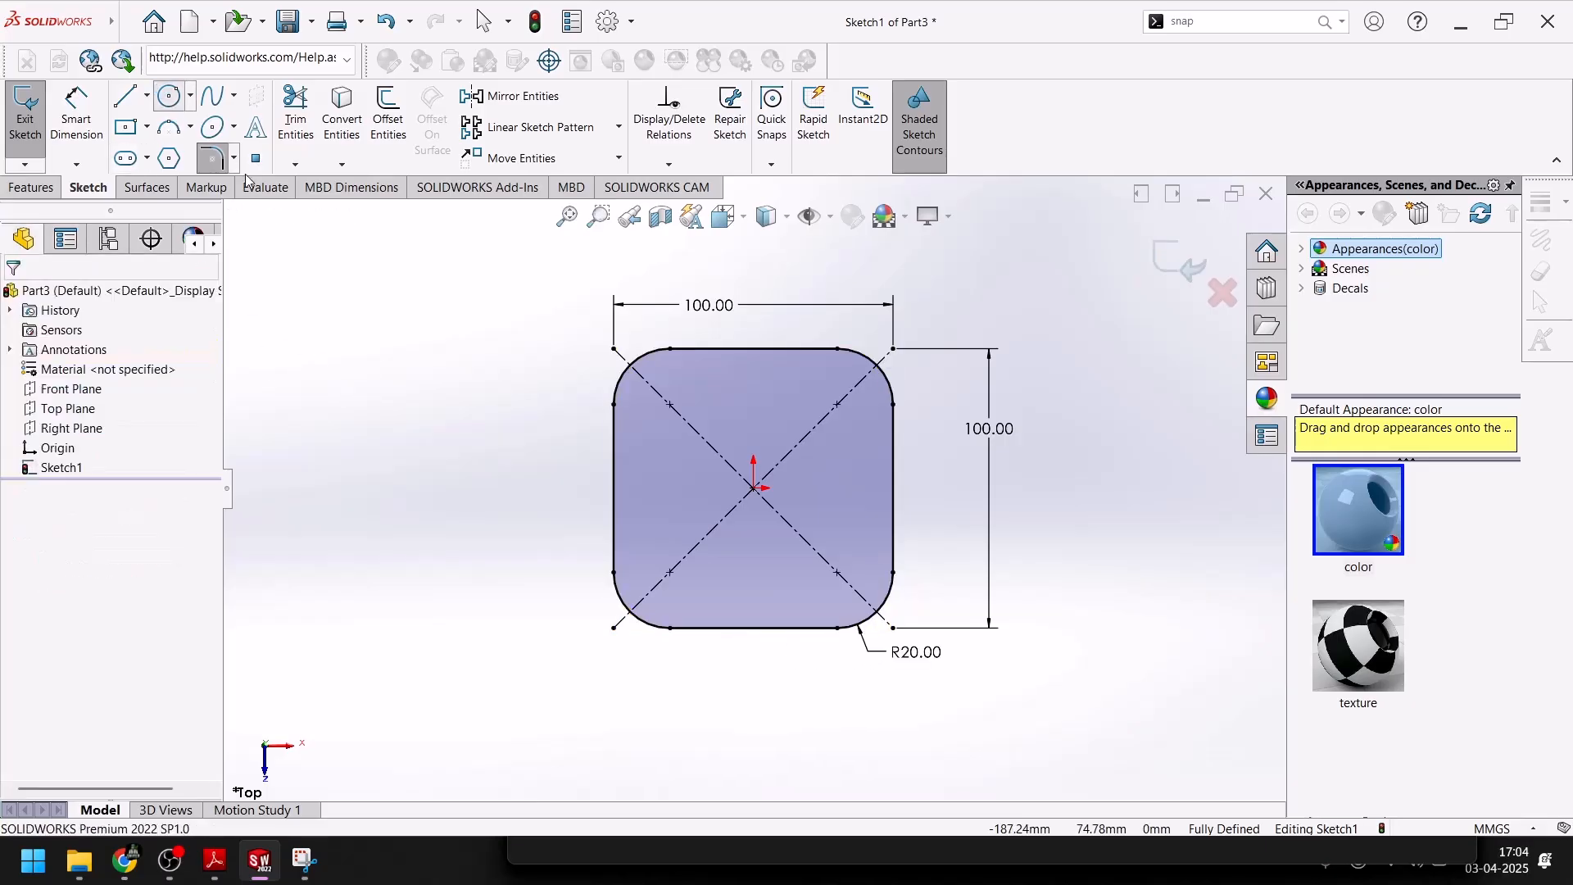
{"action": "left_click", "coordinate": [670, 404]}
{"action": "left_click", "coordinate": [671, 377]}
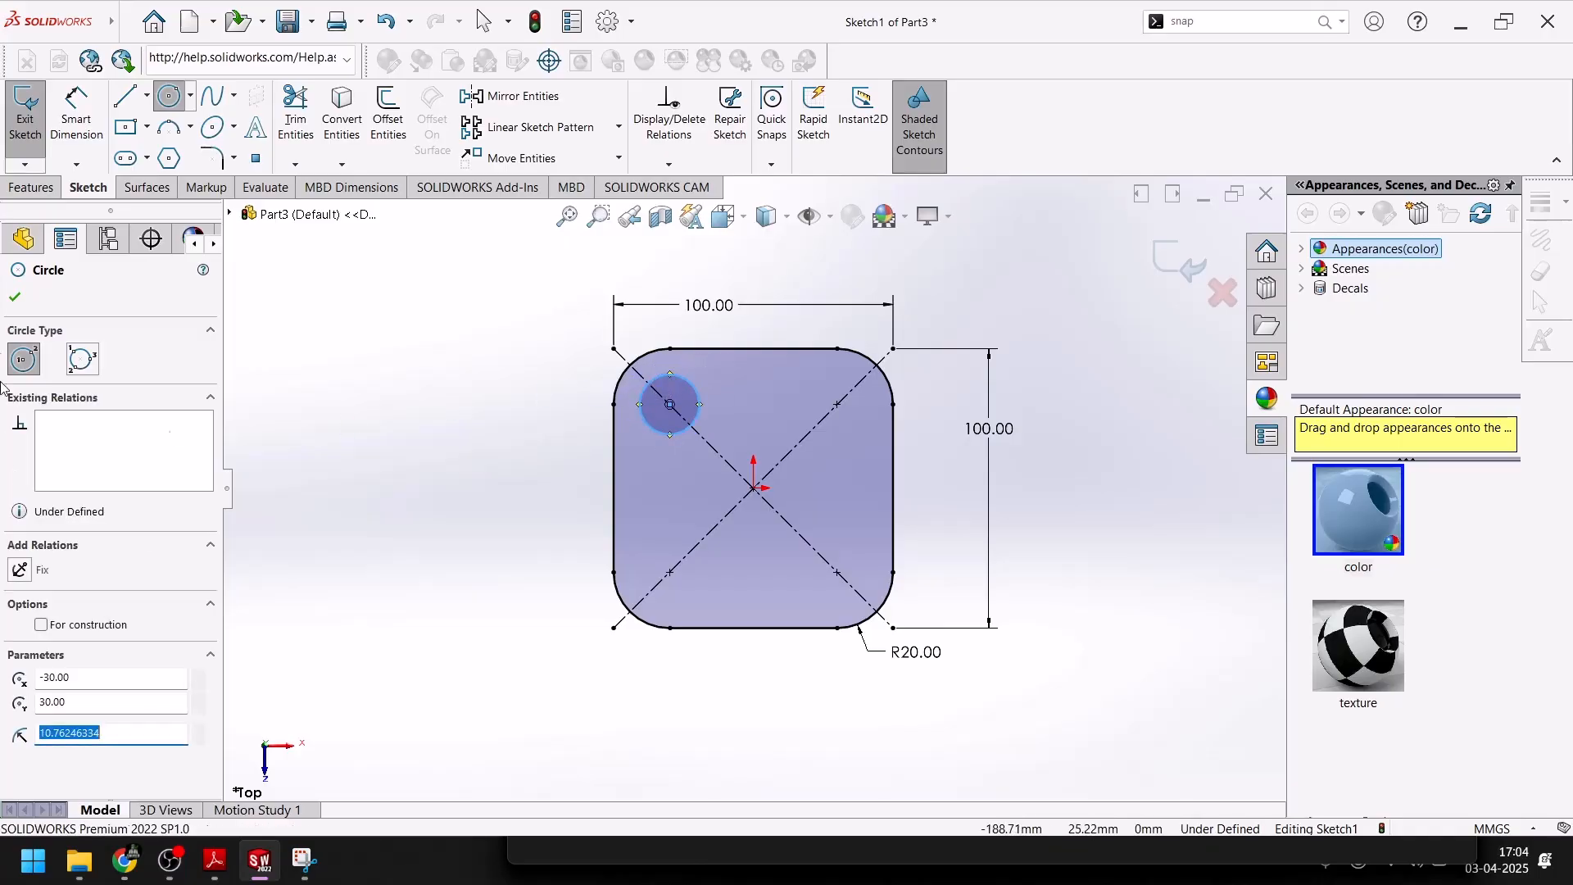
{"action": "key", "text": "Escape"}
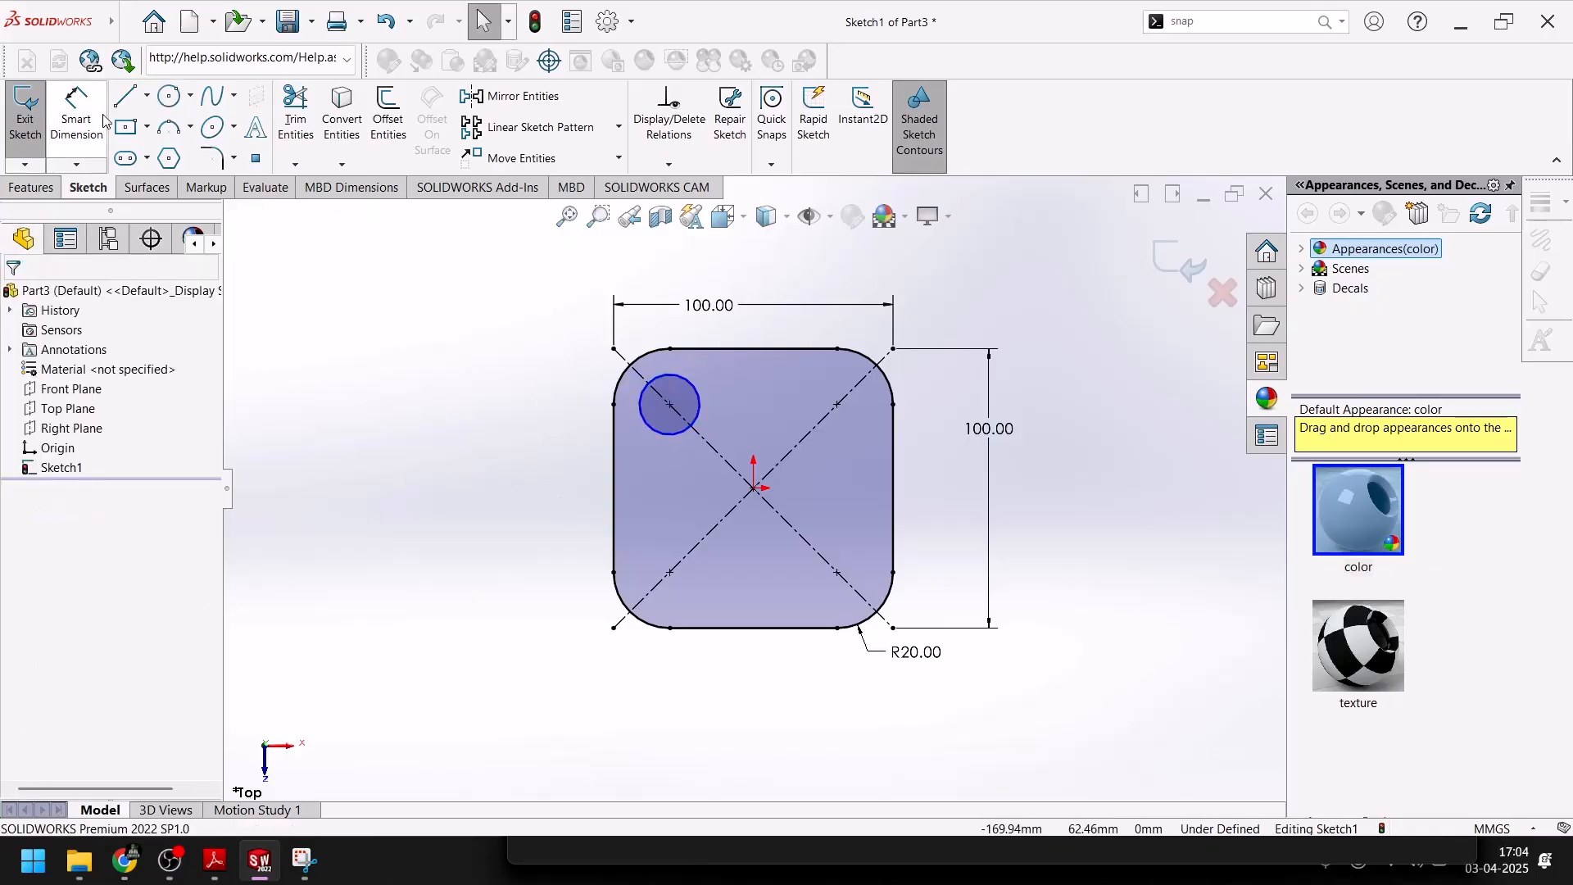
Dimension the upper-left circle's diameter as 20 mm
{"action": "left_click", "coordinate": [76, 113]}
{"action": "left_click", "coordinate": [691, 388]}
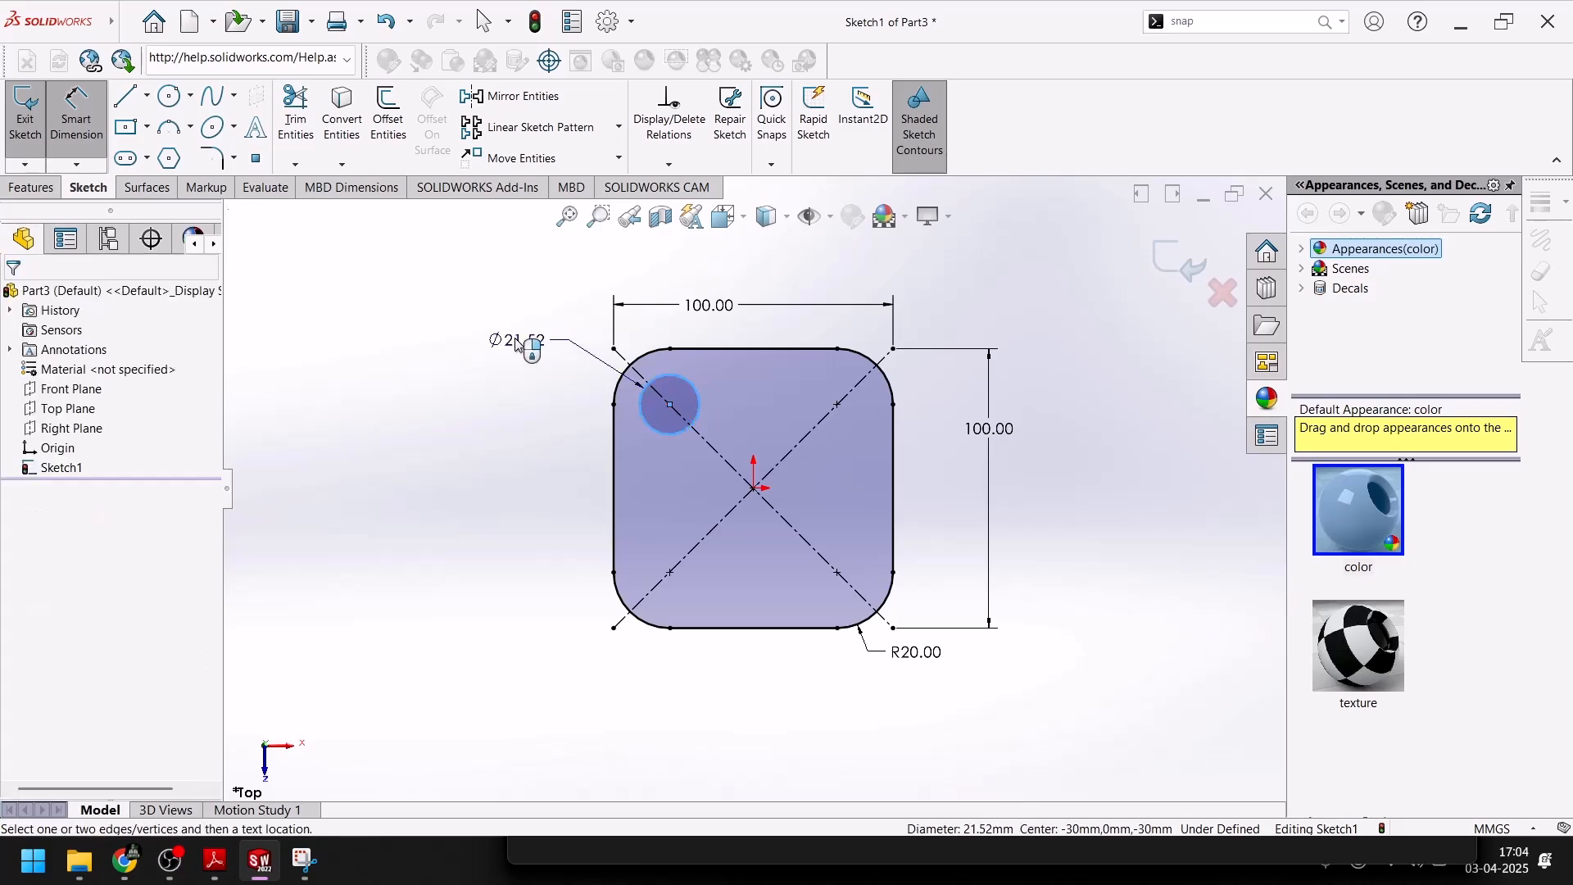
{"action": "left_click", "coordinate": [517, 344]}
{"action": "type", "text": "20"}
{"action": "key", "text": "Return"}
{"action": "left_click", "coordinate": [484, 508]}
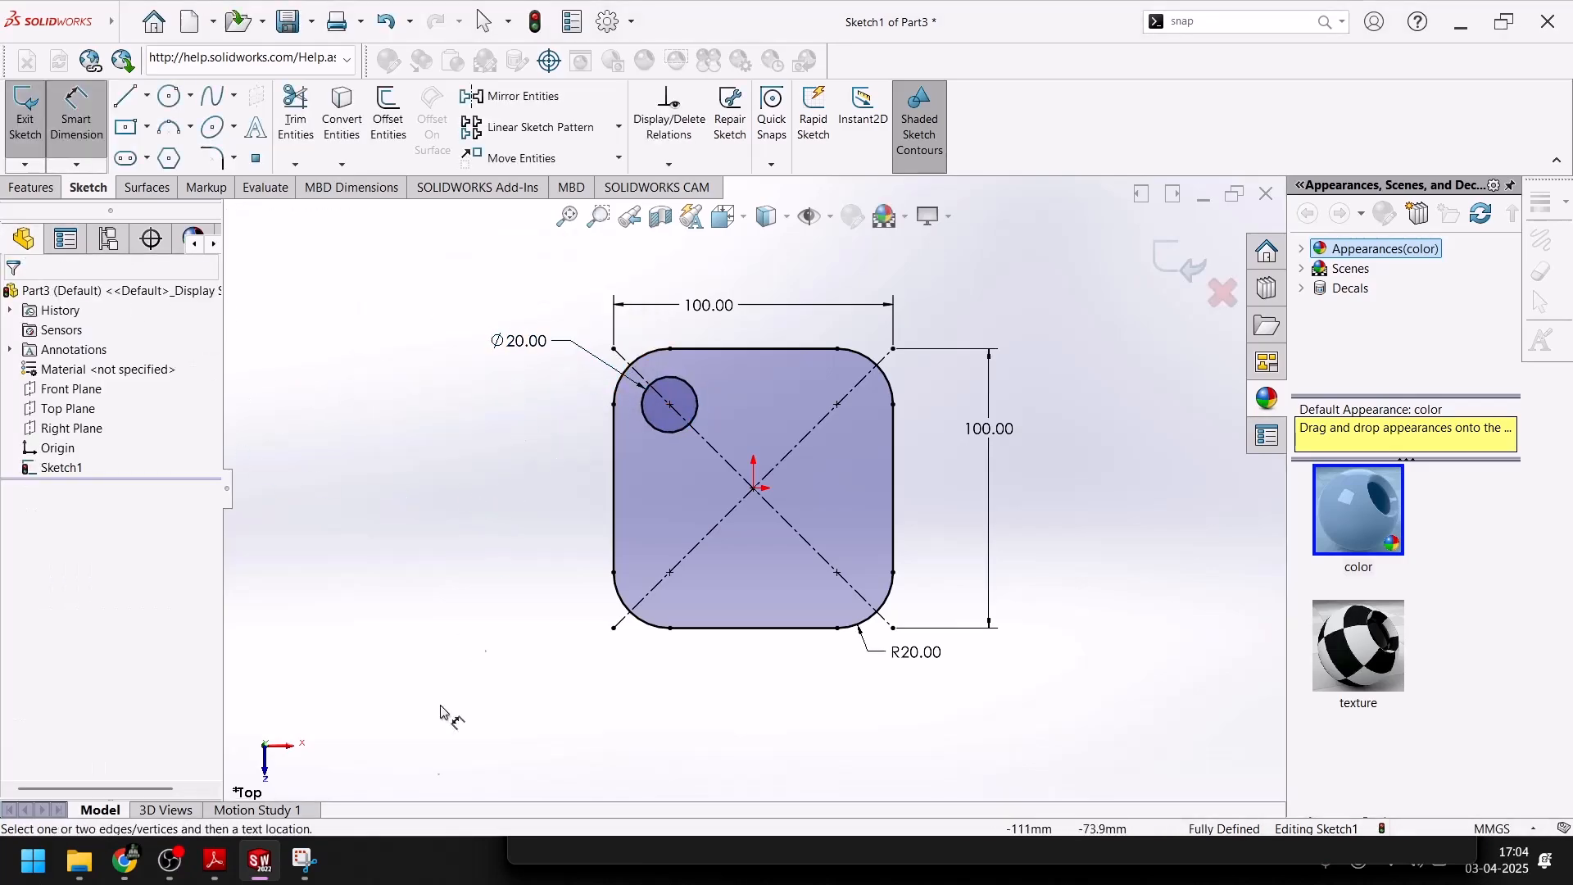
Check the spacing of the corner holes in the PDF drawing, return to the SolidWorks sketch, and leave the dimension tool
{"action": "left_click", "coordinate": [215, 860]}
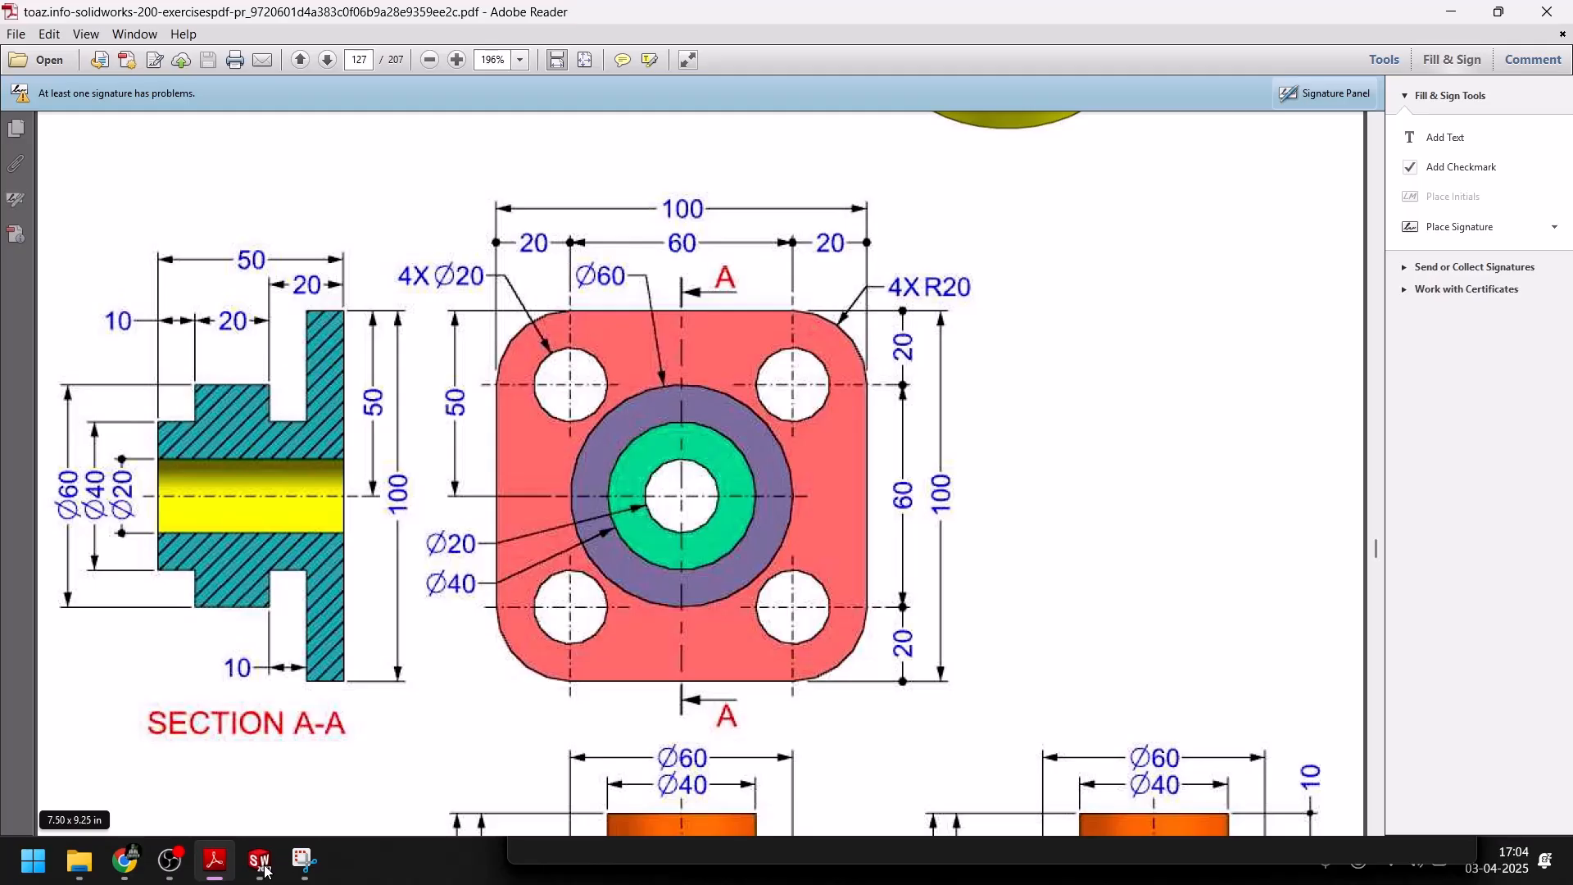
{"action": "left_click", "coordinate": [263, 866]}
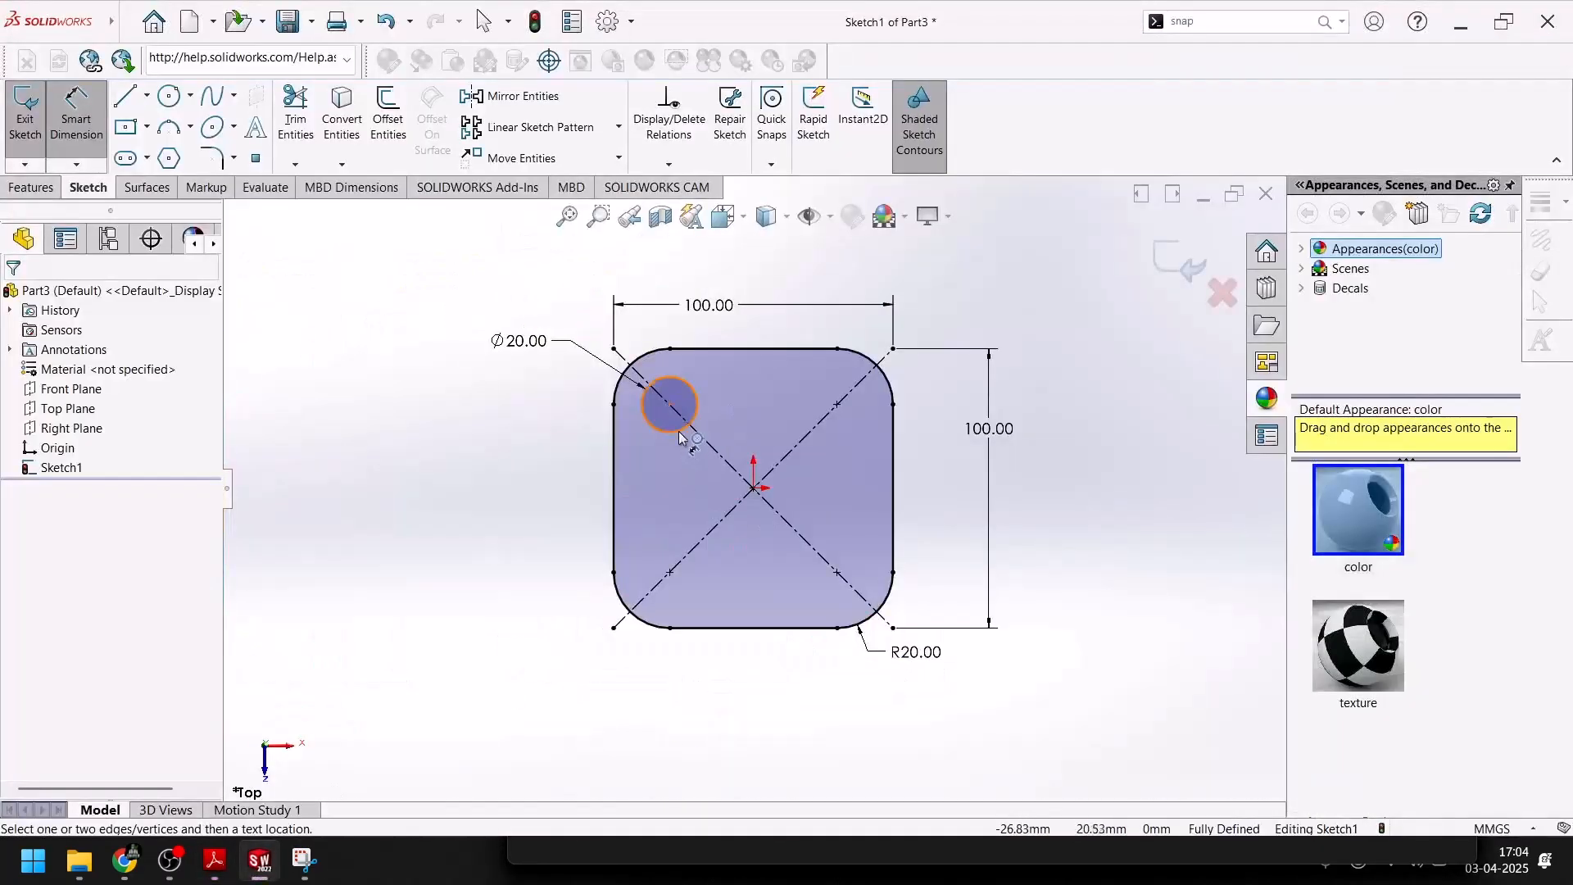
{"action": "left_click", "coordinate": [670, 432]}
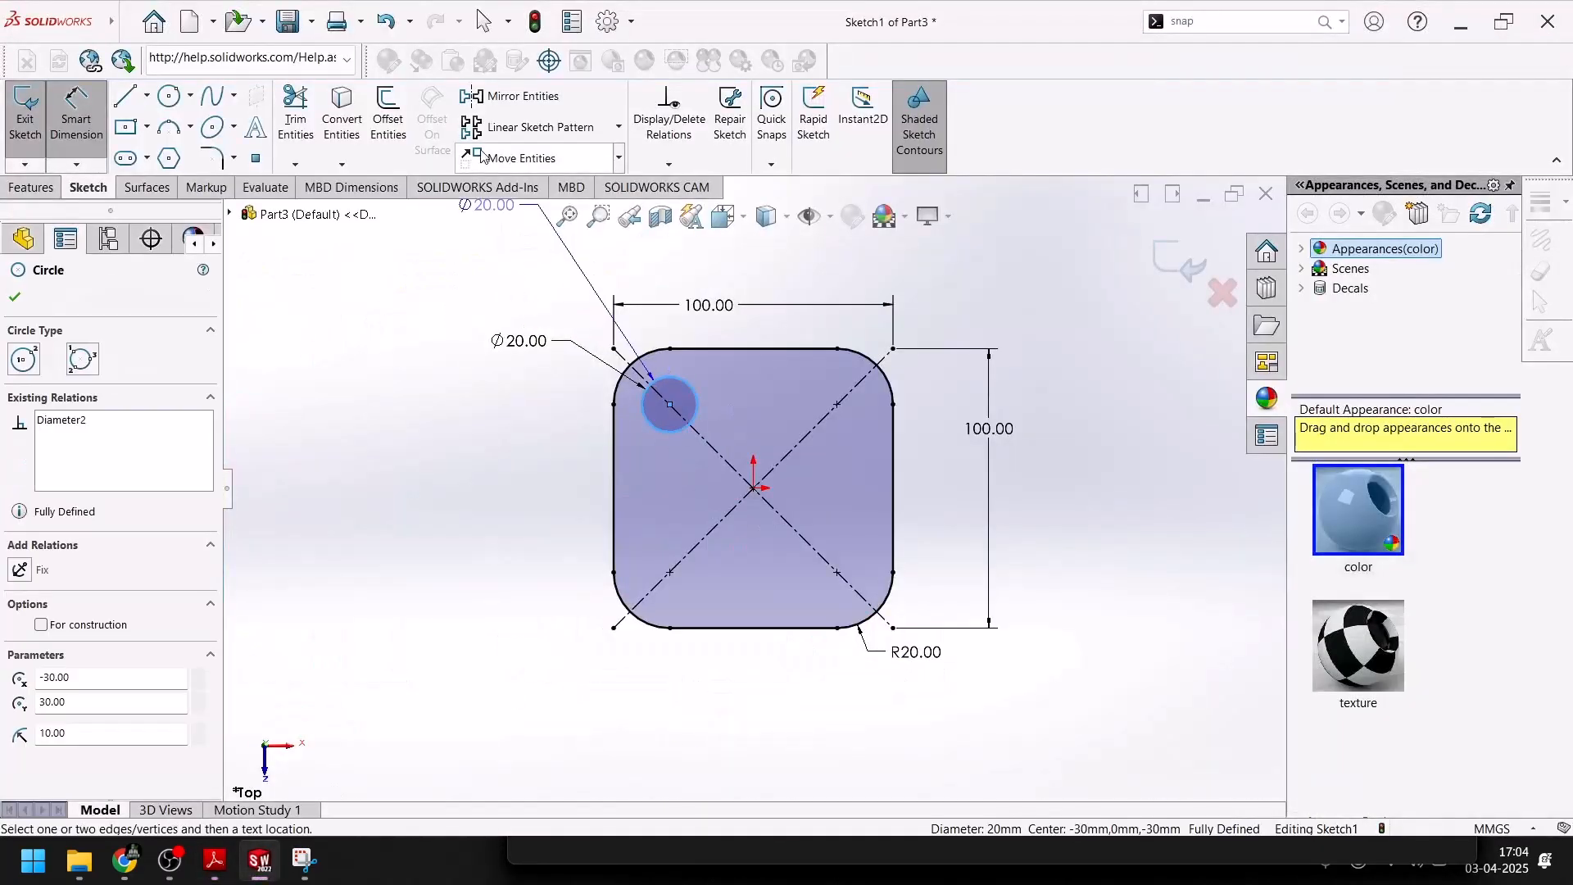
{"action": "key", "text": "Escape"}
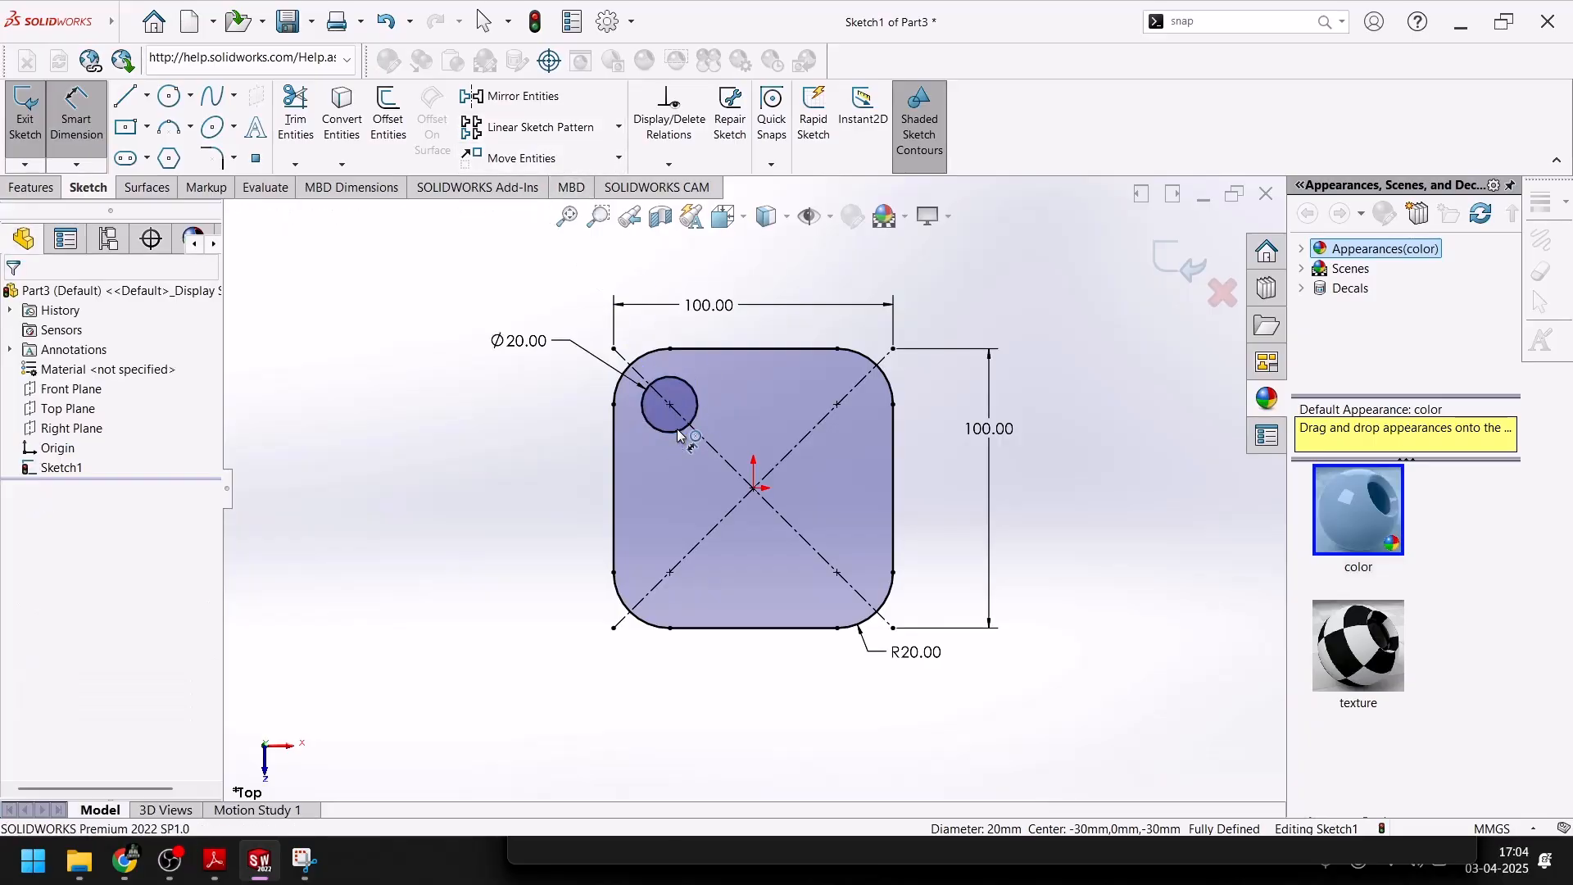
{"action": "key", "text": "Escape"}
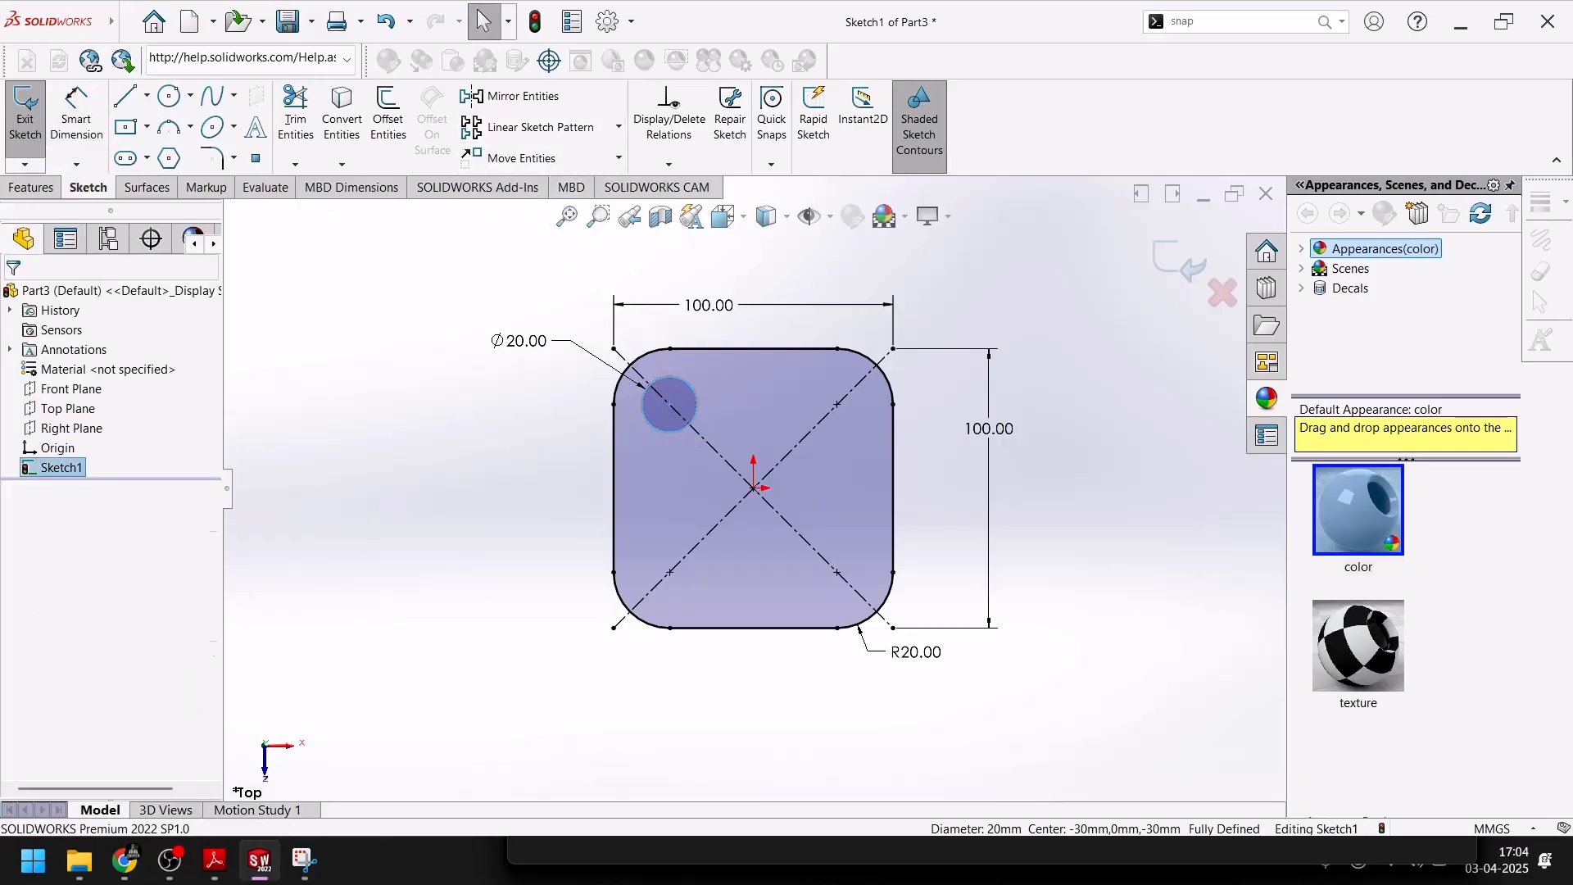
Create a linear sketch pattern of the corner circle with two instances along X and two along reversed Y, both at 60 mm spacing
{"action": "left_click", "coordinate": [665, 431]}
{"action": "left_click", "coordinate": [533, 127]}
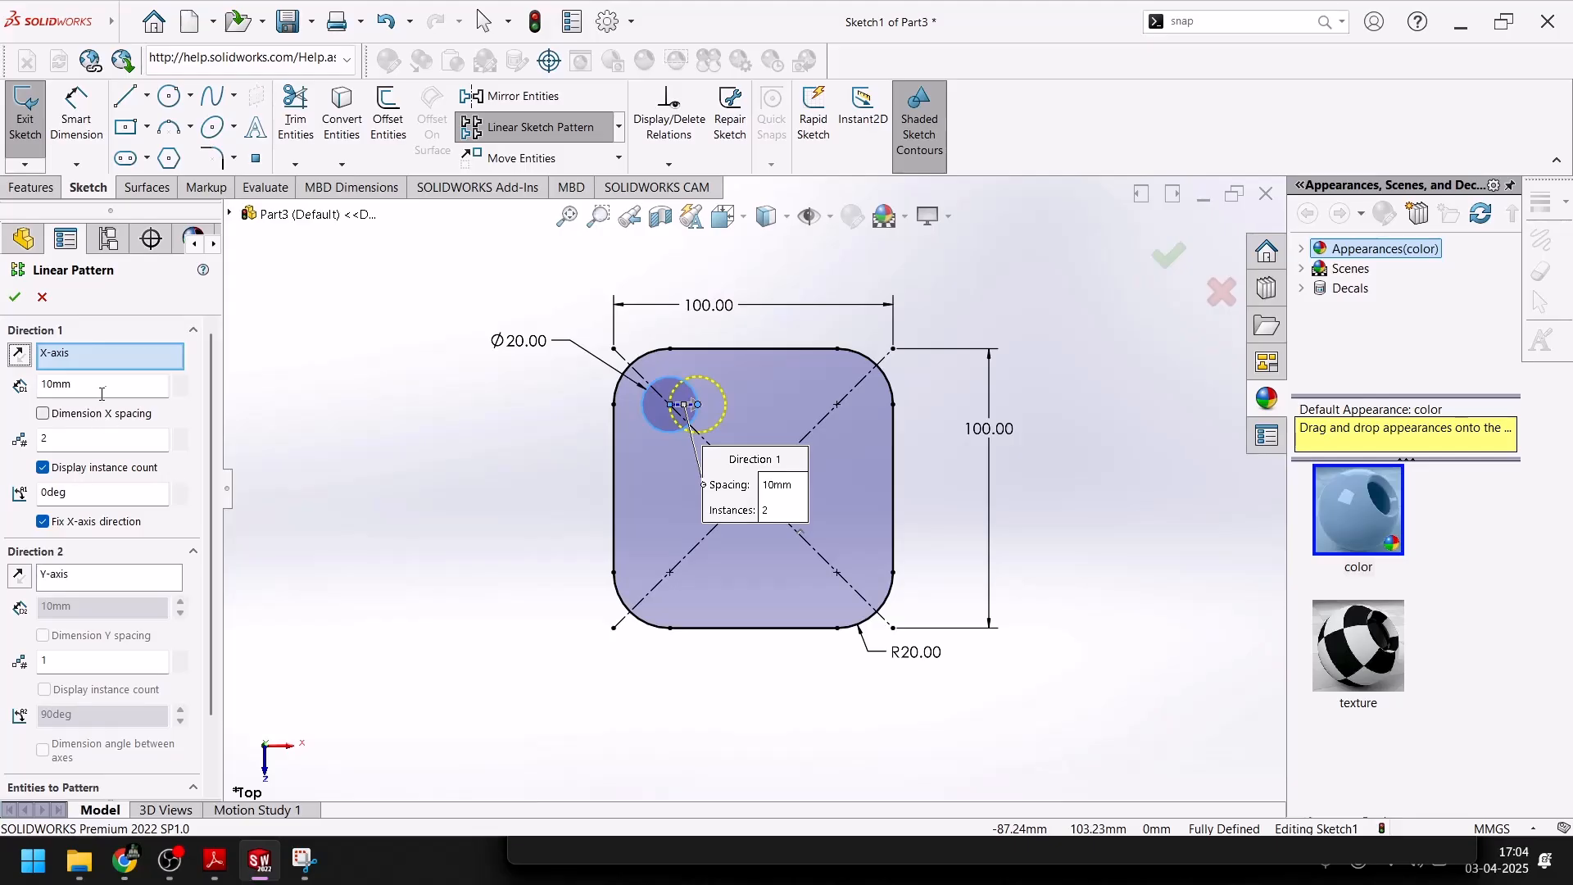
{"action": "type", "text": "60"}
{"action": "key", "text": "Return"}
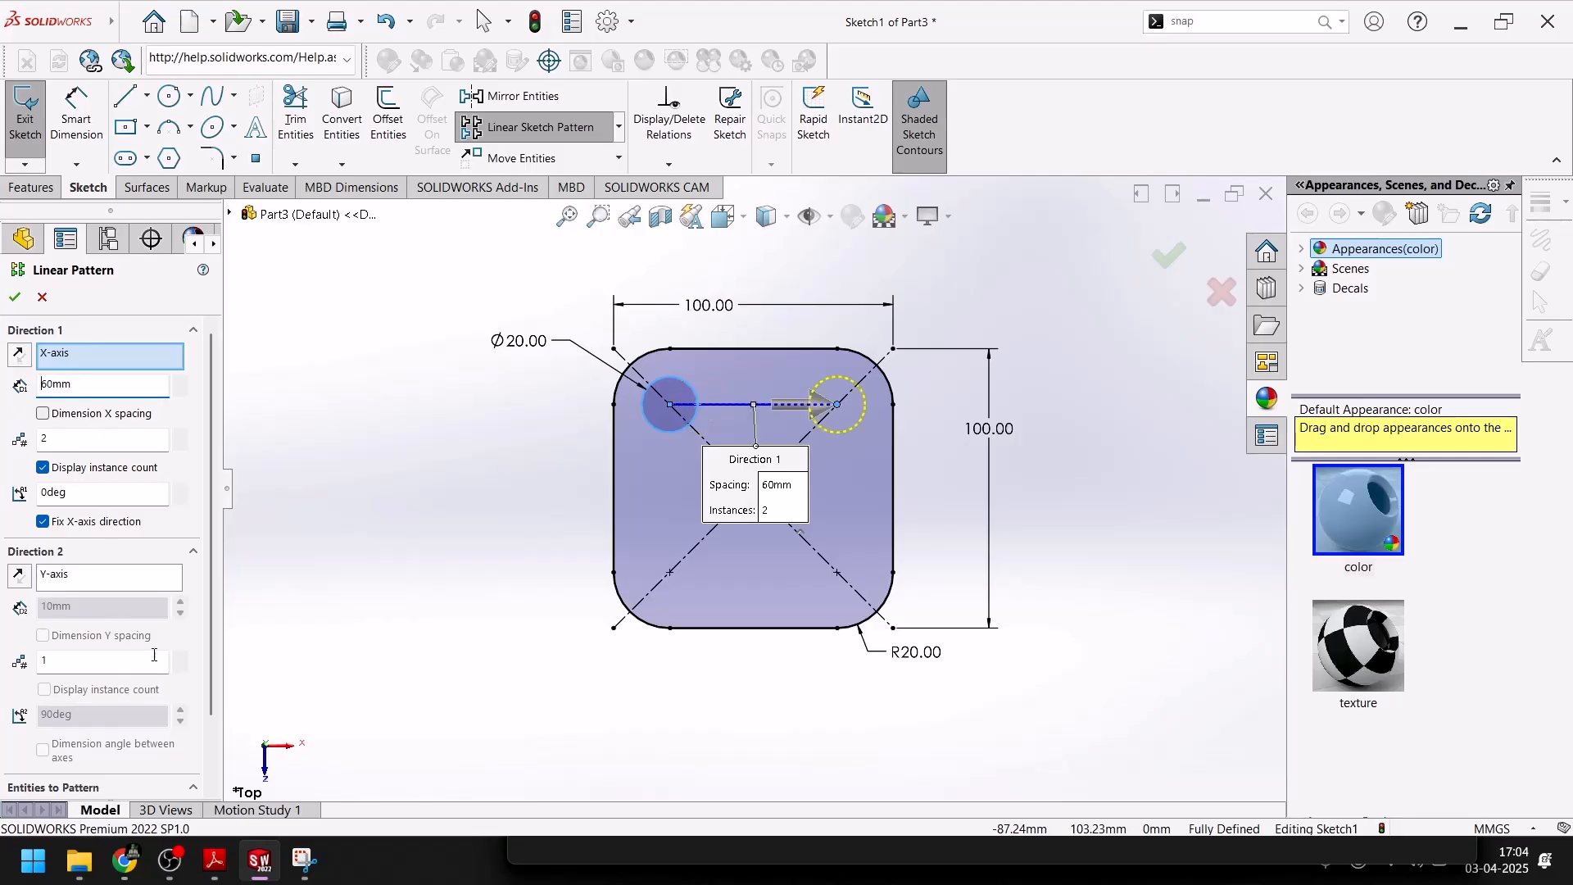
{"action": "left_click", "coordinate": [181, 657]}
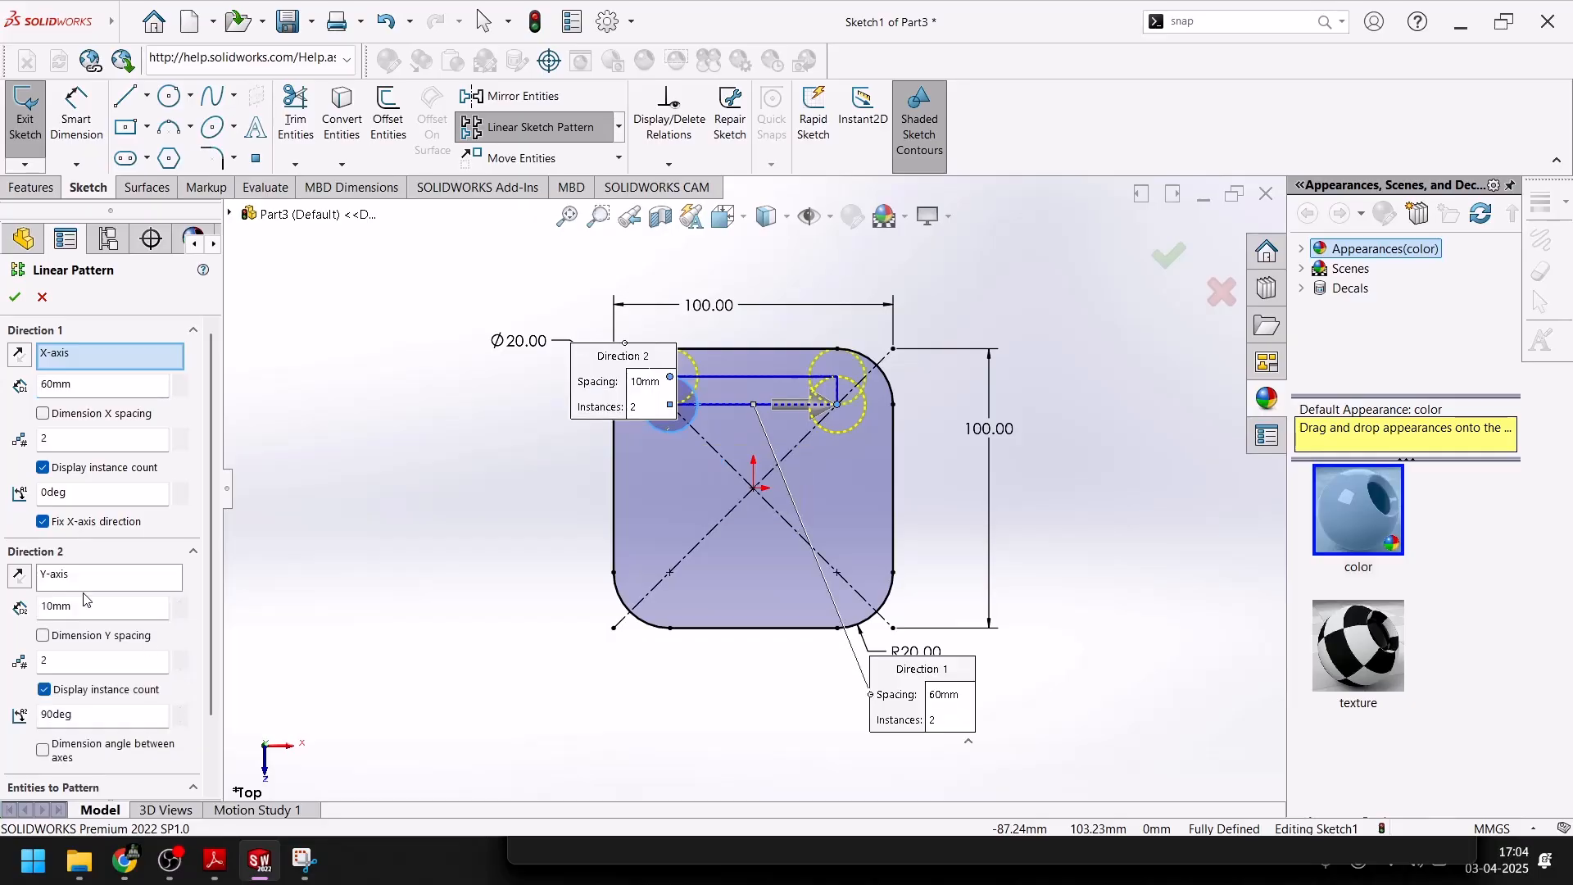
{"action": "type", "text": "60"}
{"action": "key", "text": "Return"}
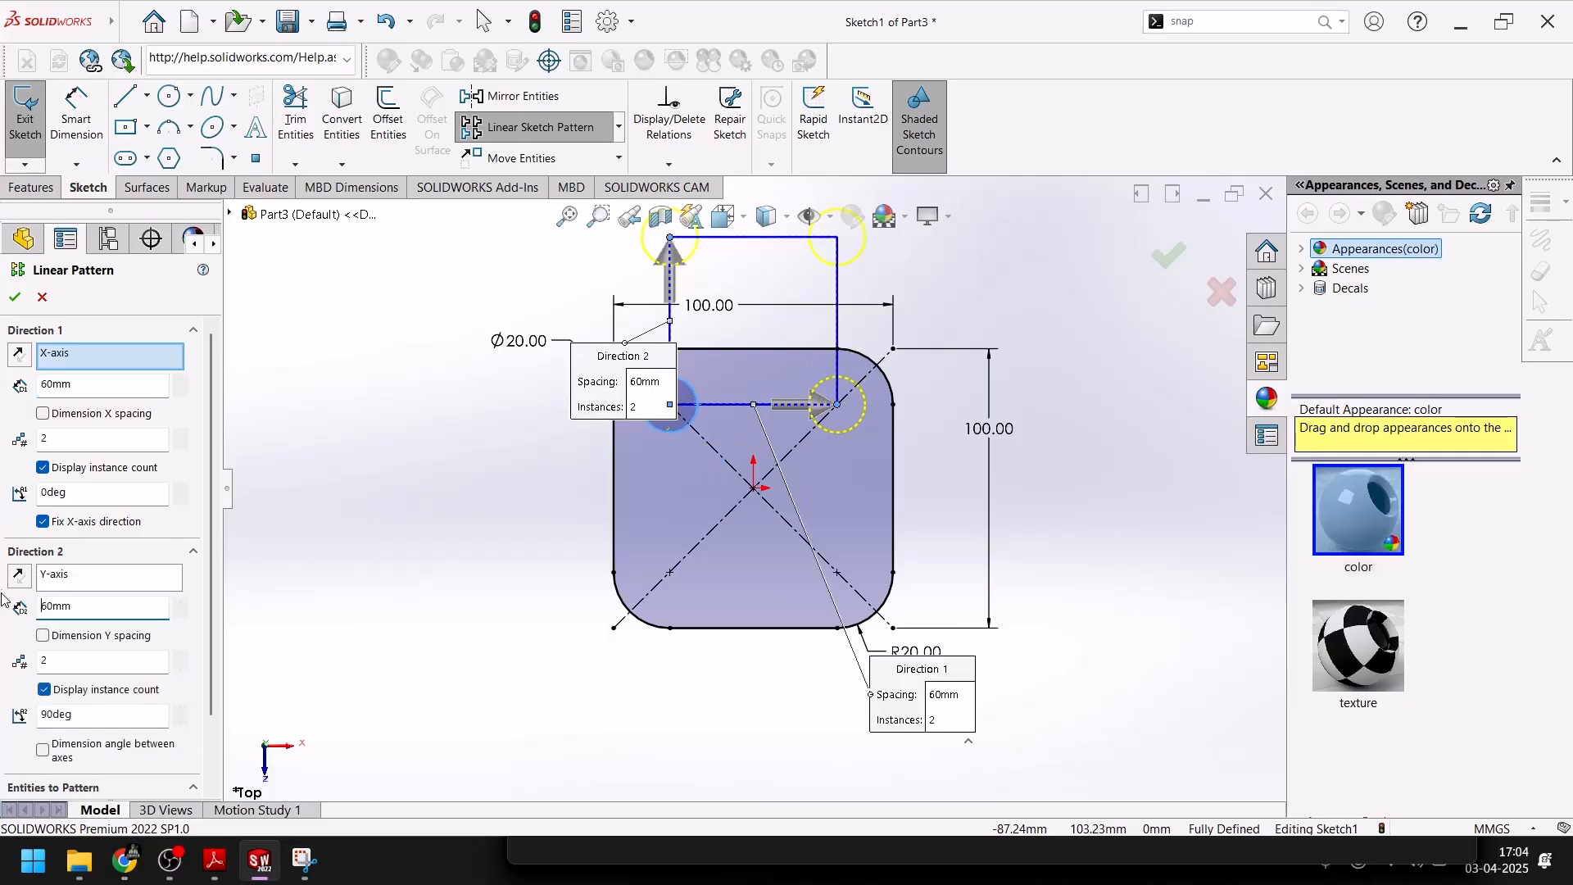
{"action": "left_click", "coordinate": [18, 574]}
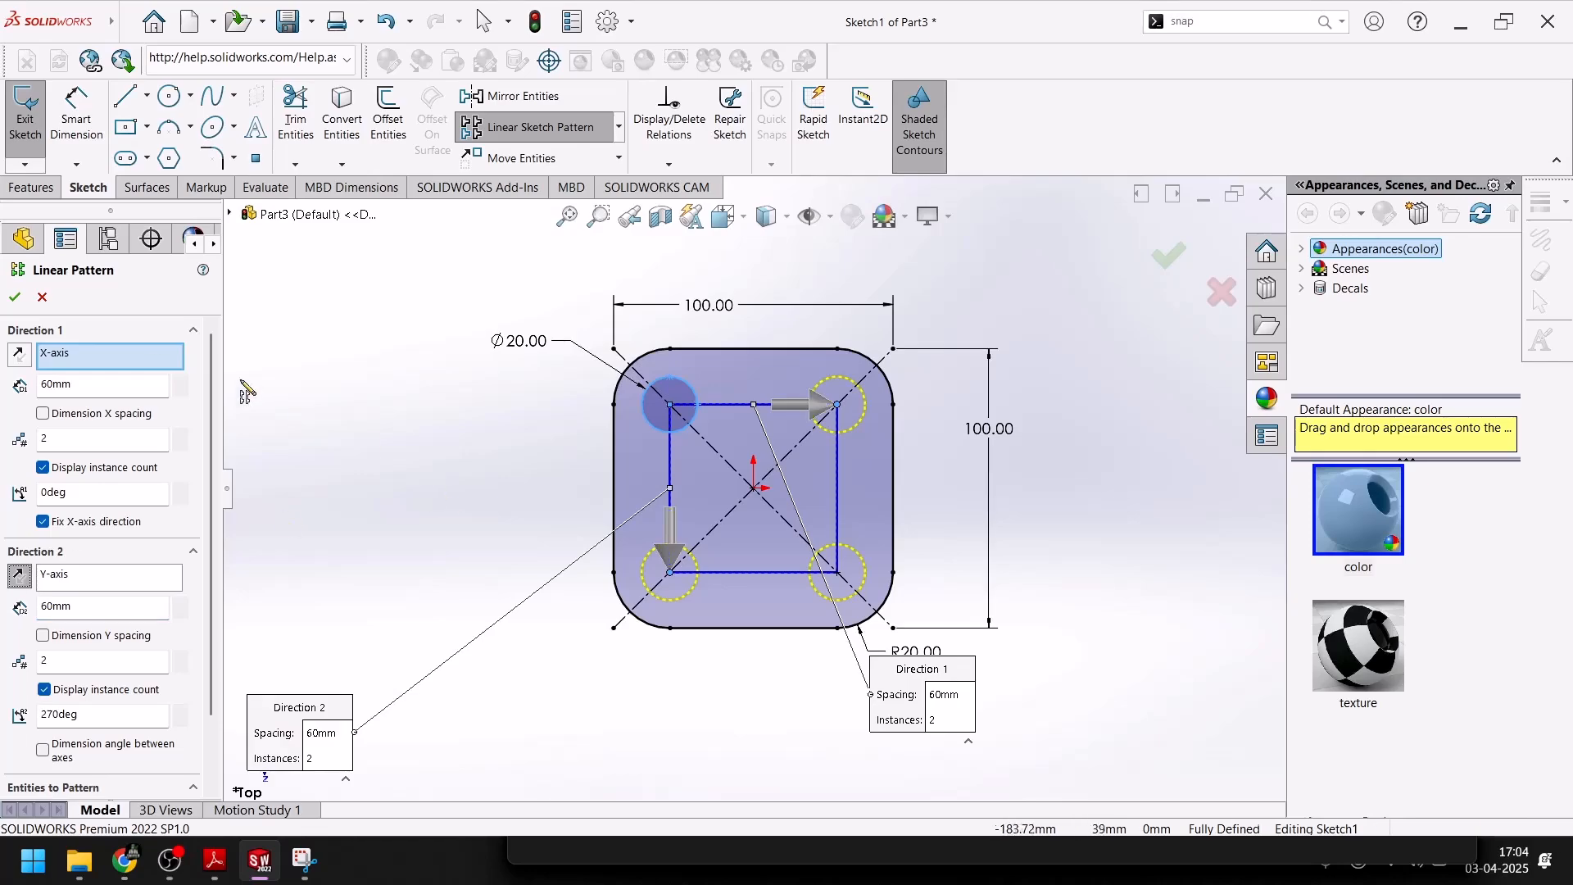
{"action": "left_click", "coordinate": [15, 298]}
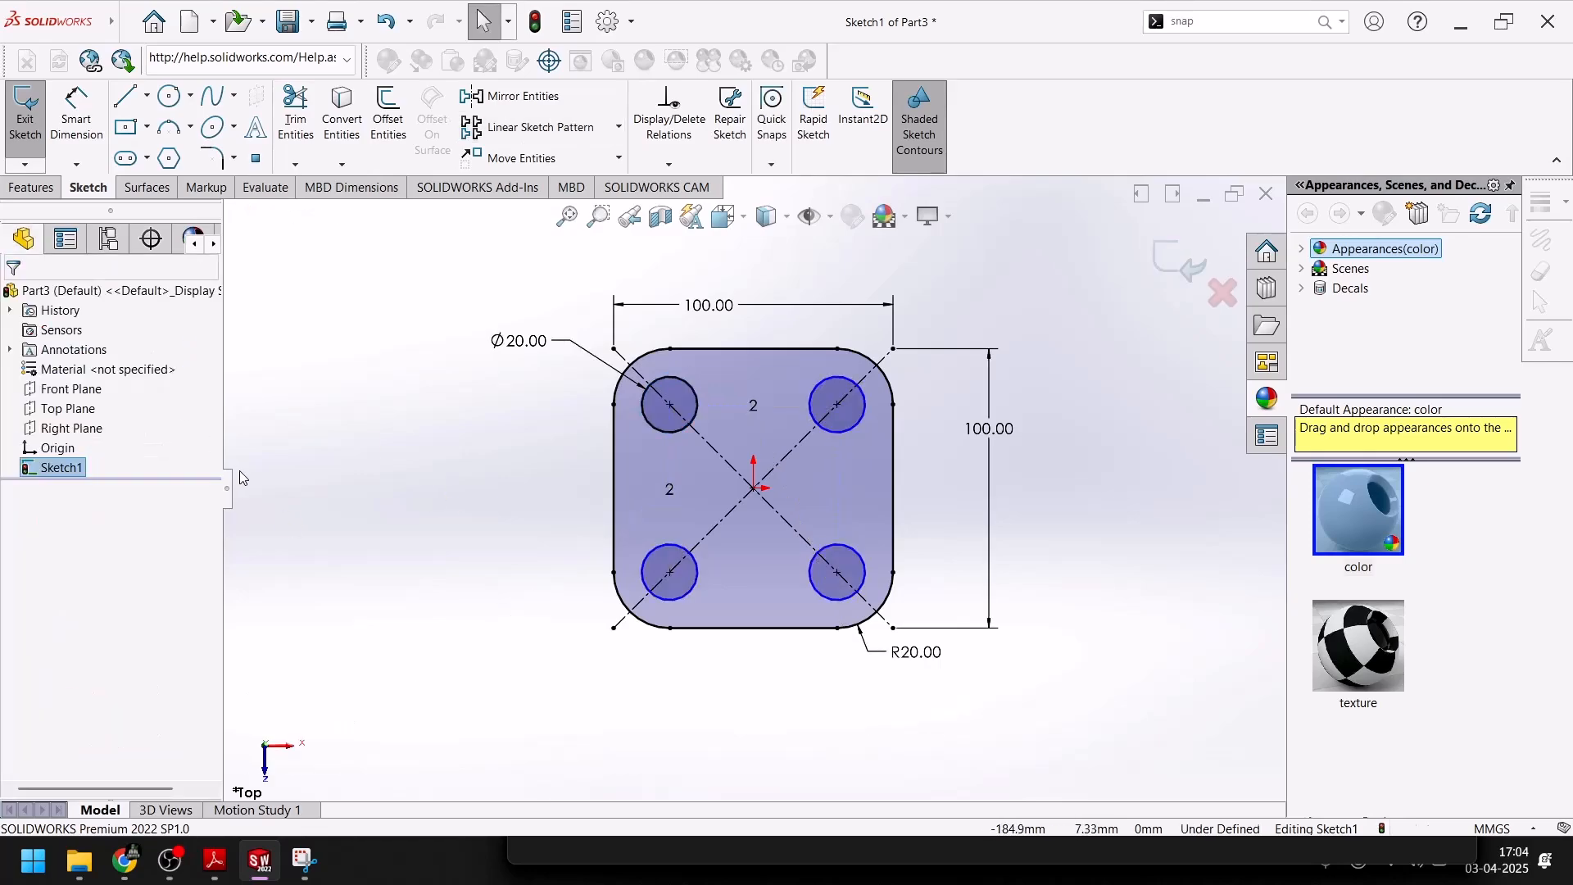
Try to dimension the lower-left circle's center from the plate's left edge and then from its bottom edge
{"action": "left_click", "coordinate": [76, 115]}
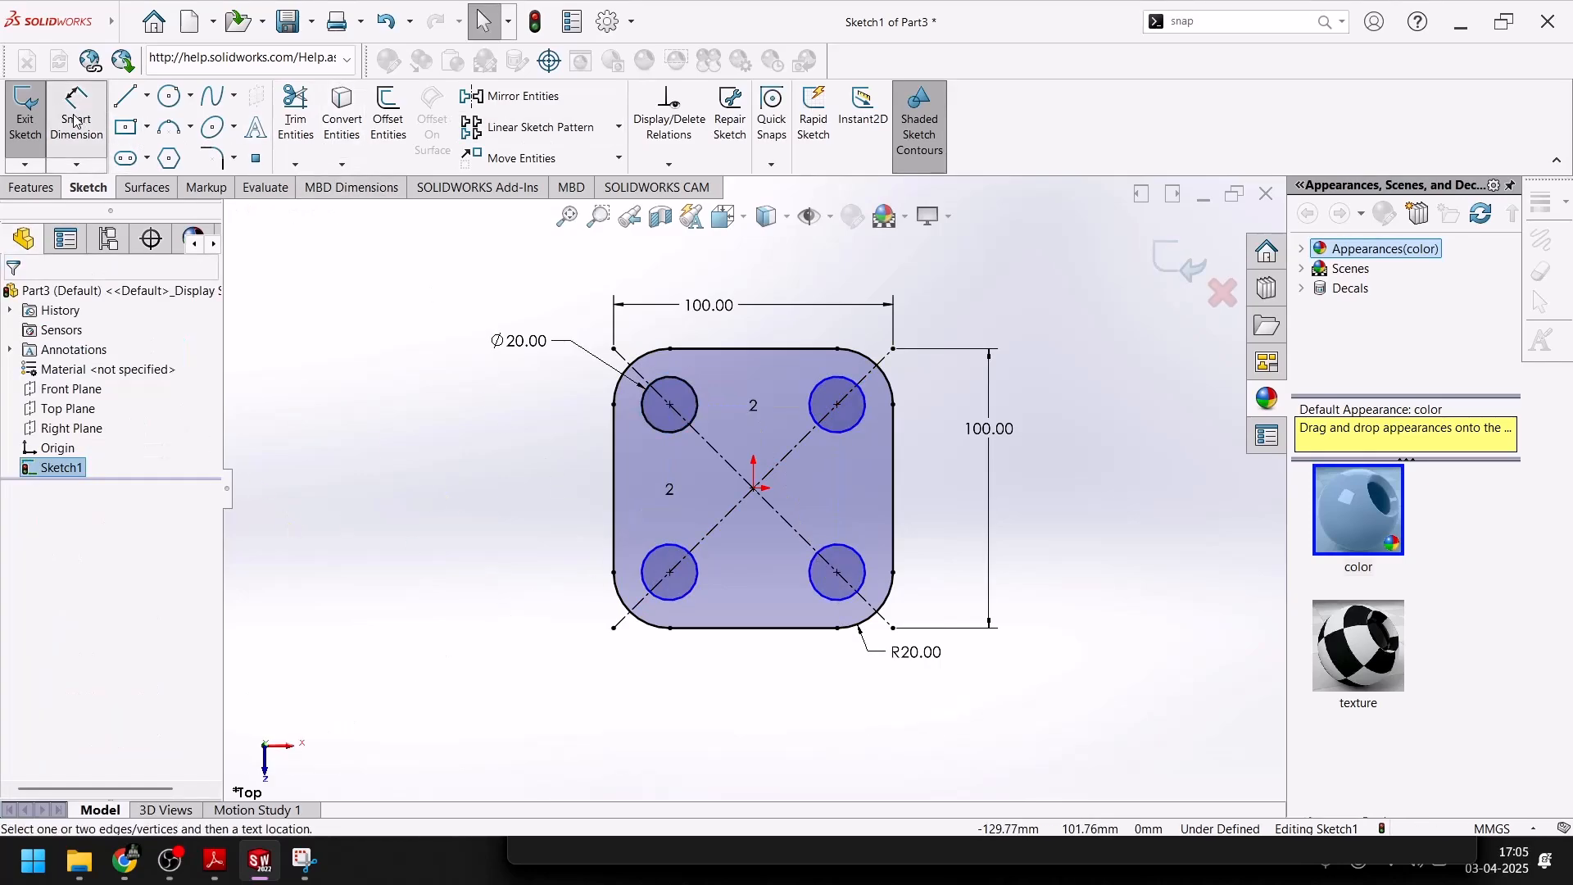
{"action": "left_click", "coordinate": [670, 575]}
{"action": "left_click", "coordinate": [616, 564]}
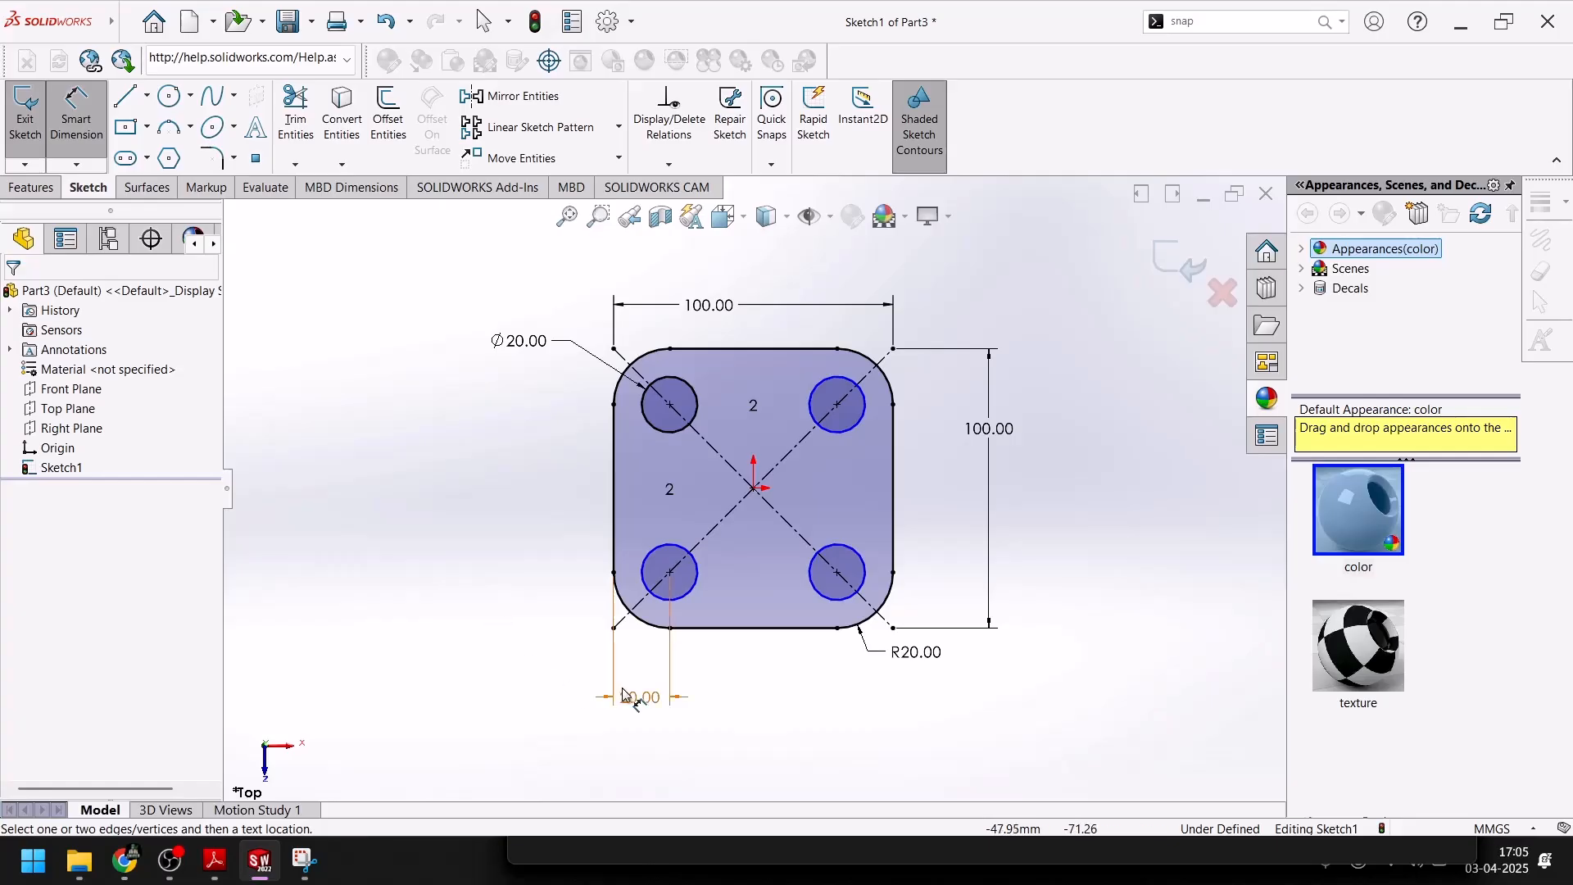
{"action": "left_click", "coordinate": [635, 690]}
{"action": "key", "text": "Escape"}
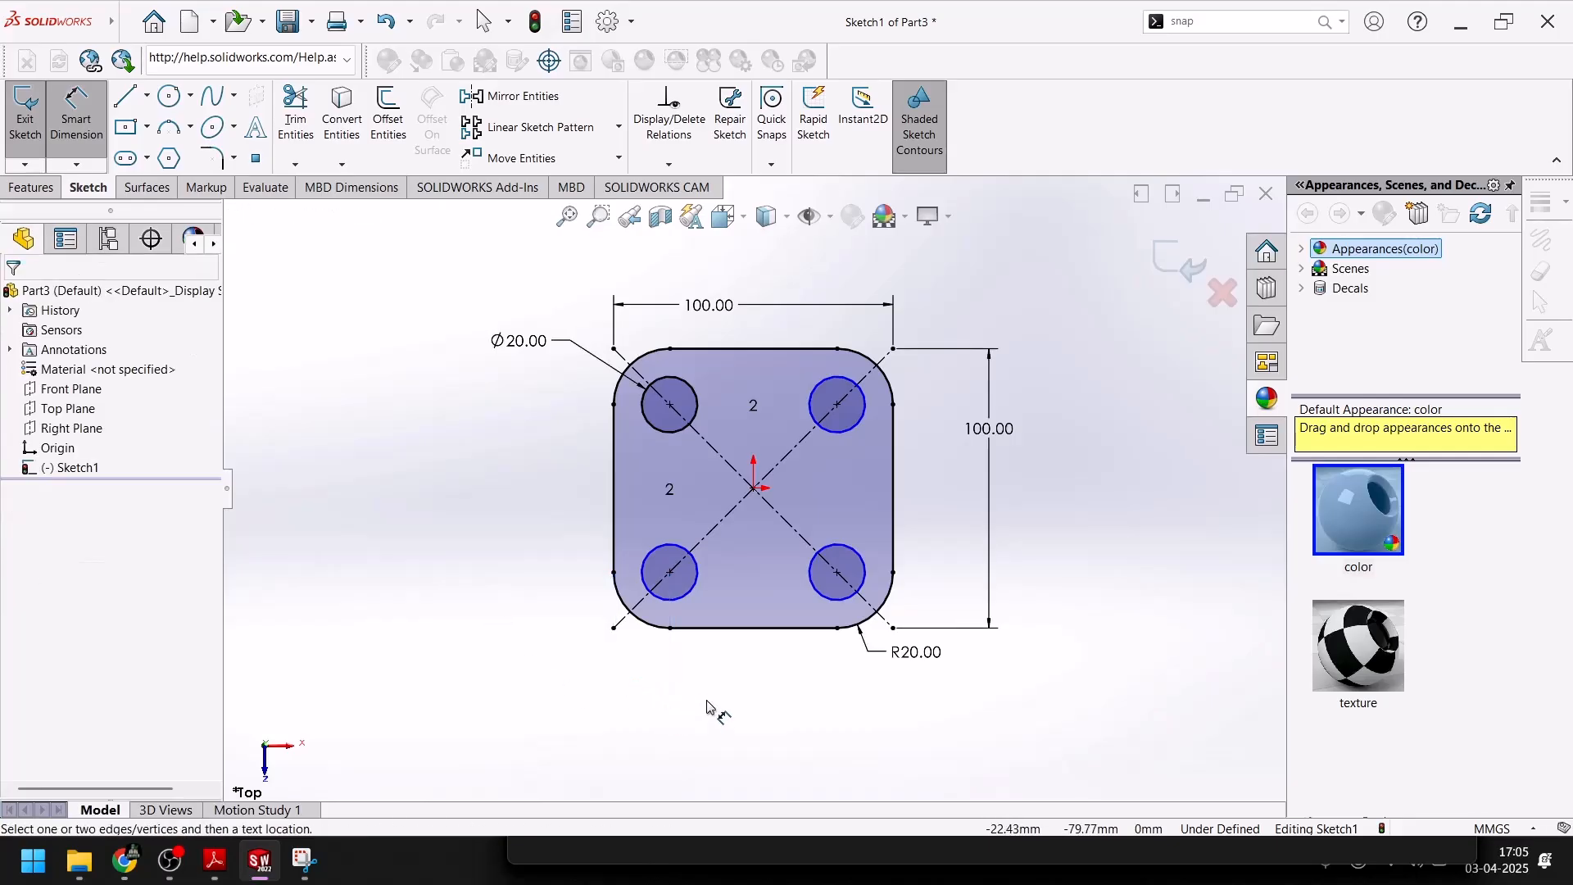
{"action": "left_click", "coordinate": [671, 575]}
{"action": "left_click", "coordinate": [697, 630]}
{"action": "left_click", "coordinate": [553, 598]}
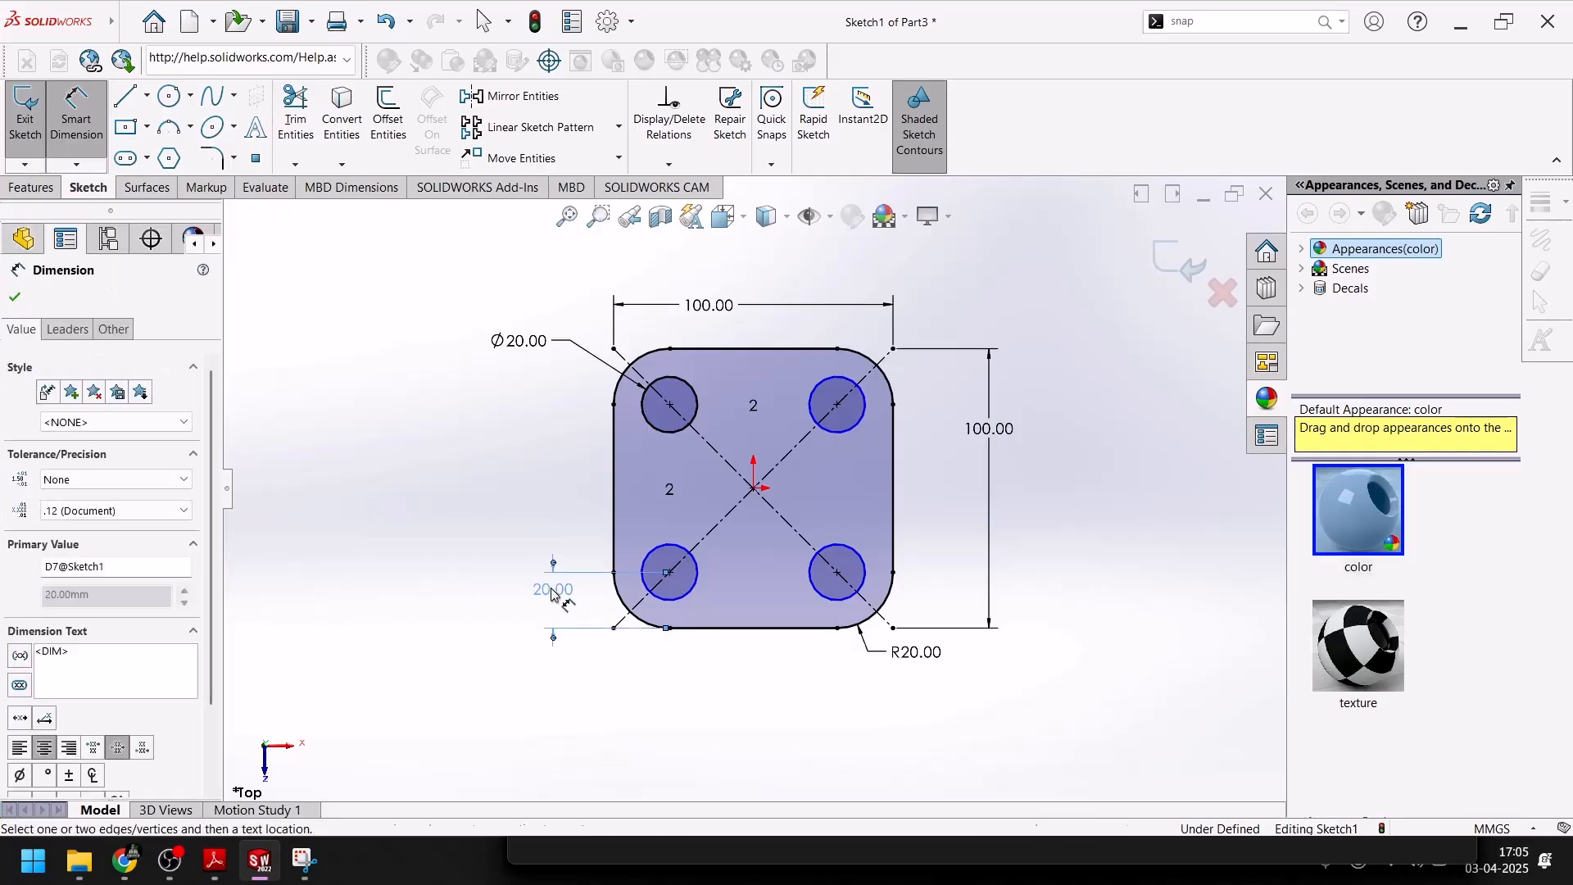
{"action": "key", "text": "Delete"}
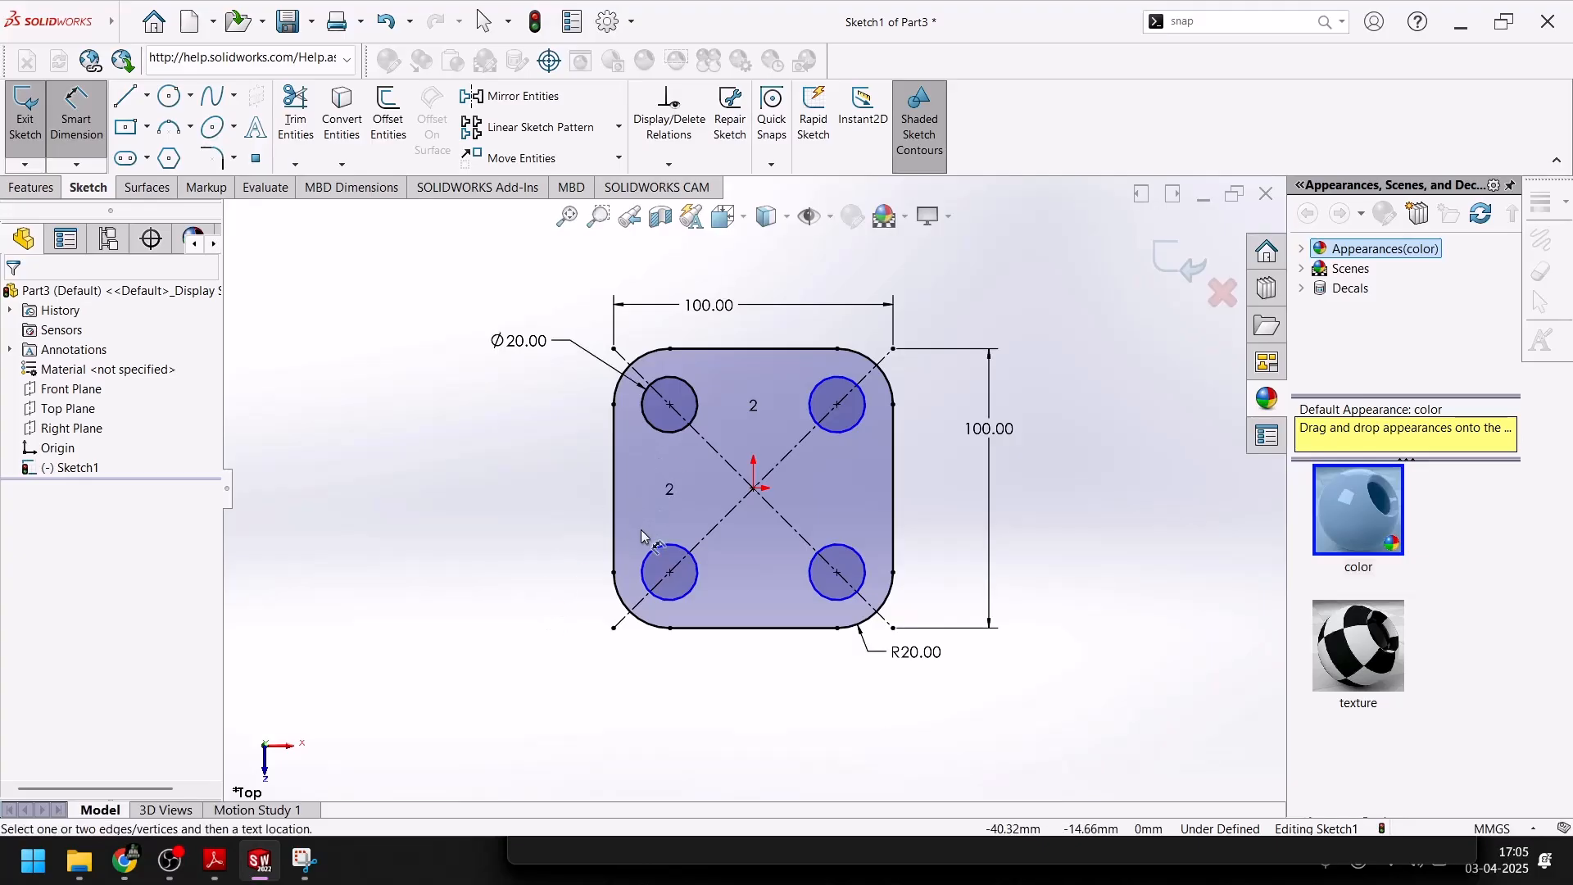
Try to dimension the vertical spacing between the centers of the upper-left and lower-left circles
{"action": "left_click", "coordinate": [670, 405]}
{"action": "left_click", "coordinate": [670, 572]}
{"action": "left_click", "coordinate": [578, 501]}
{"action": "left_click", "coordinate": [571, 504]}
{"action": "key", "text": "Escape"}
Pull the centers of the upper-right and lower-right pattern circles to fully define the four-hole sketch pattern
{"action": "scroll", "coordinate": [827, 393], "scroll_direction": "down", "scroll_amount": 5}
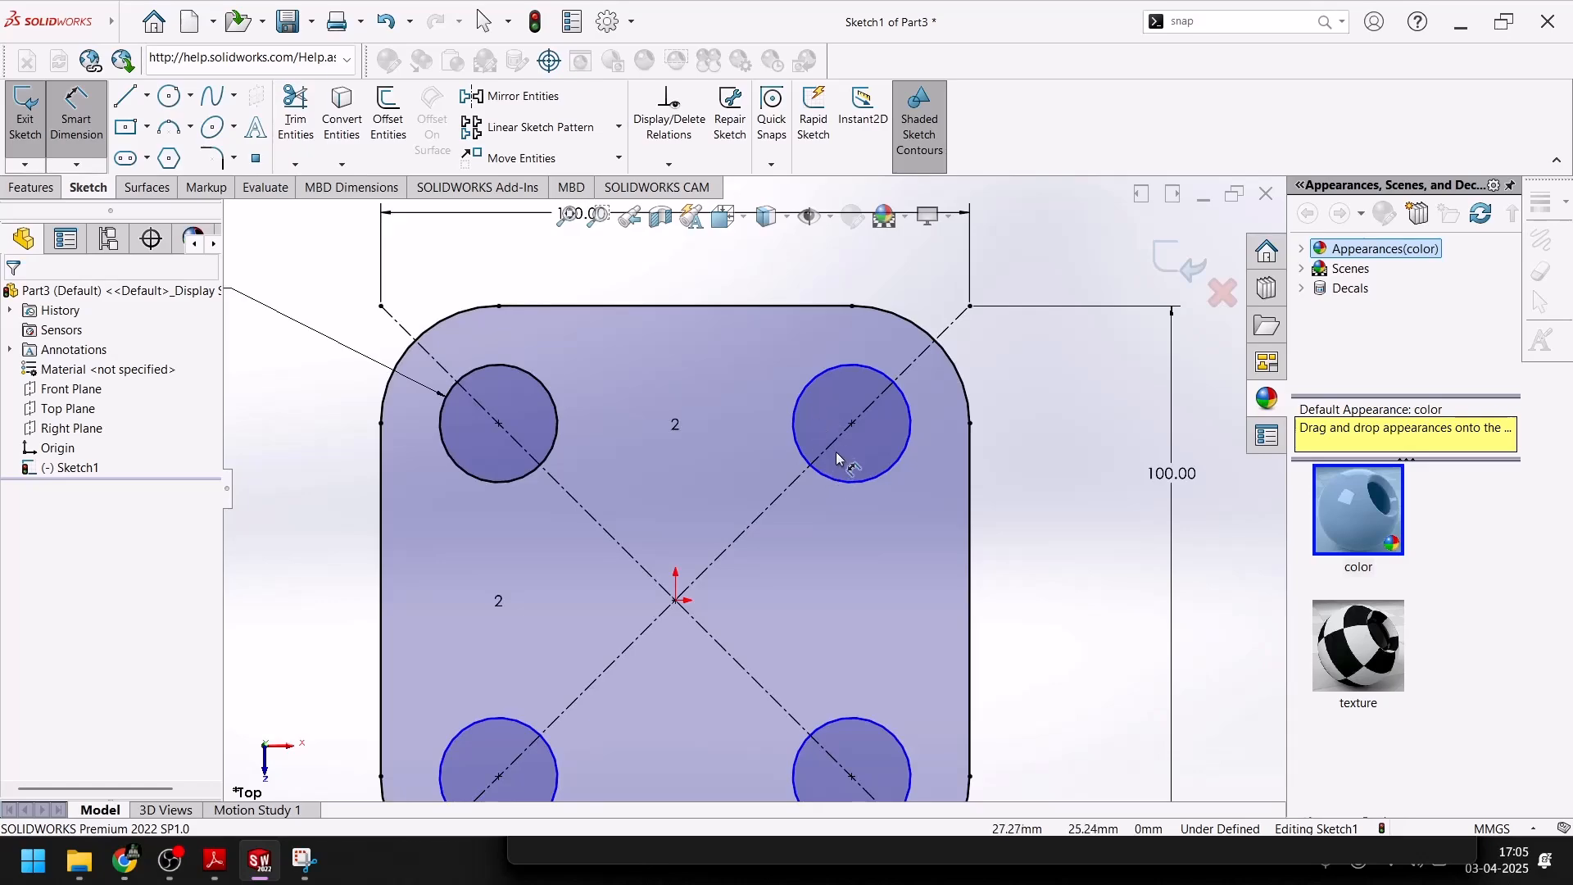
{"action": "key", "text": "Escape"}
{"action": "left_click_drag", "start_coordinate": [848, 424], "coordinate": [892, 411]}
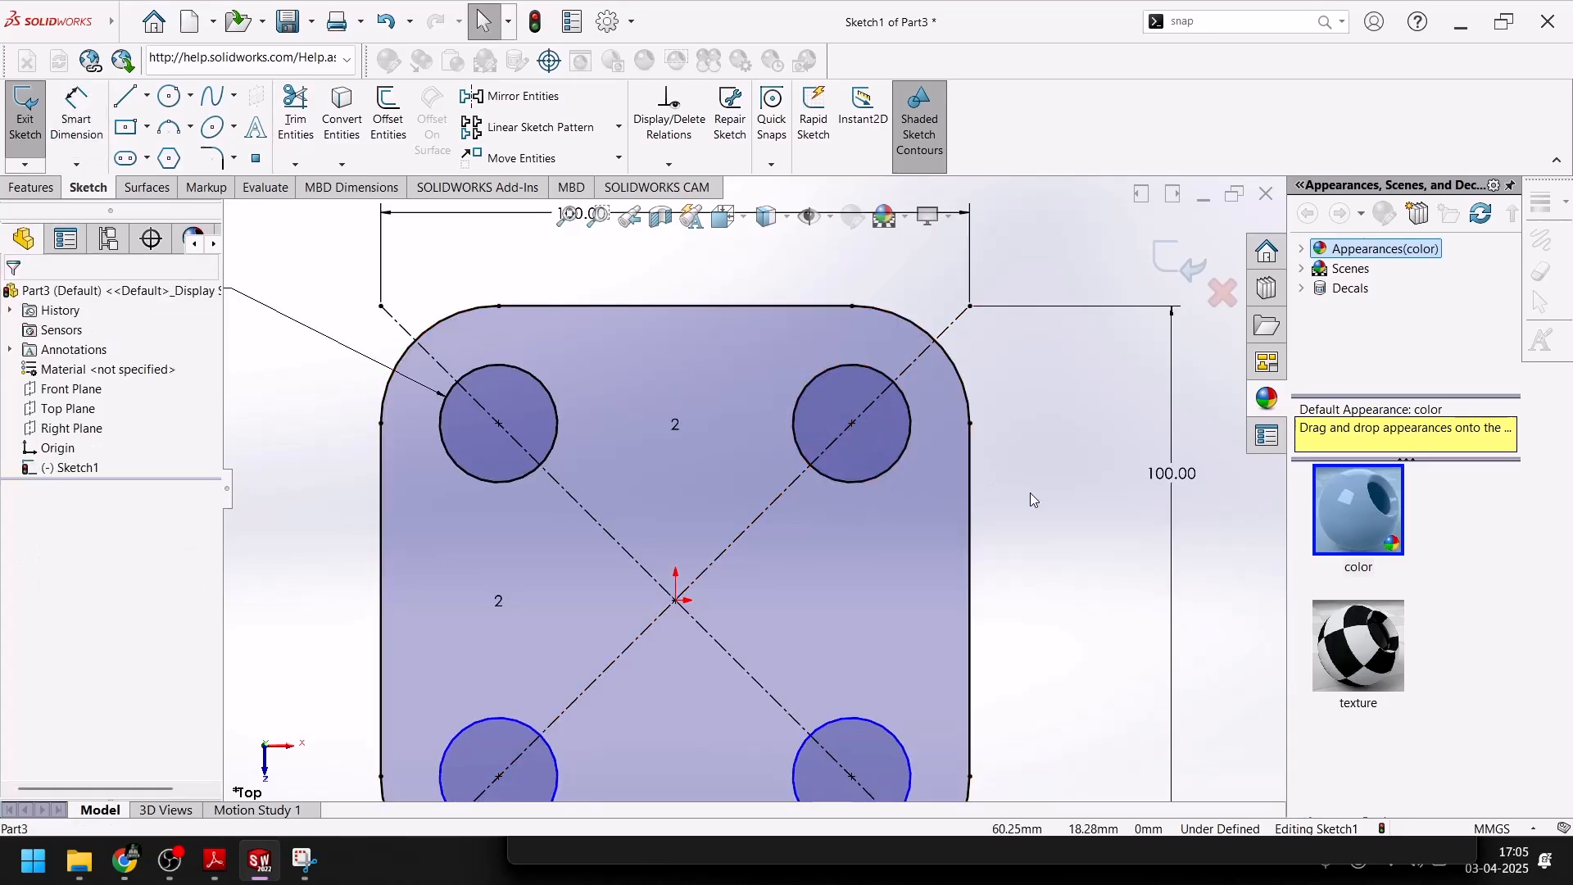
{"action": "scroll", "coordinate": [975, 565], "scroll_direction": "up", "scroll_amount": 2}
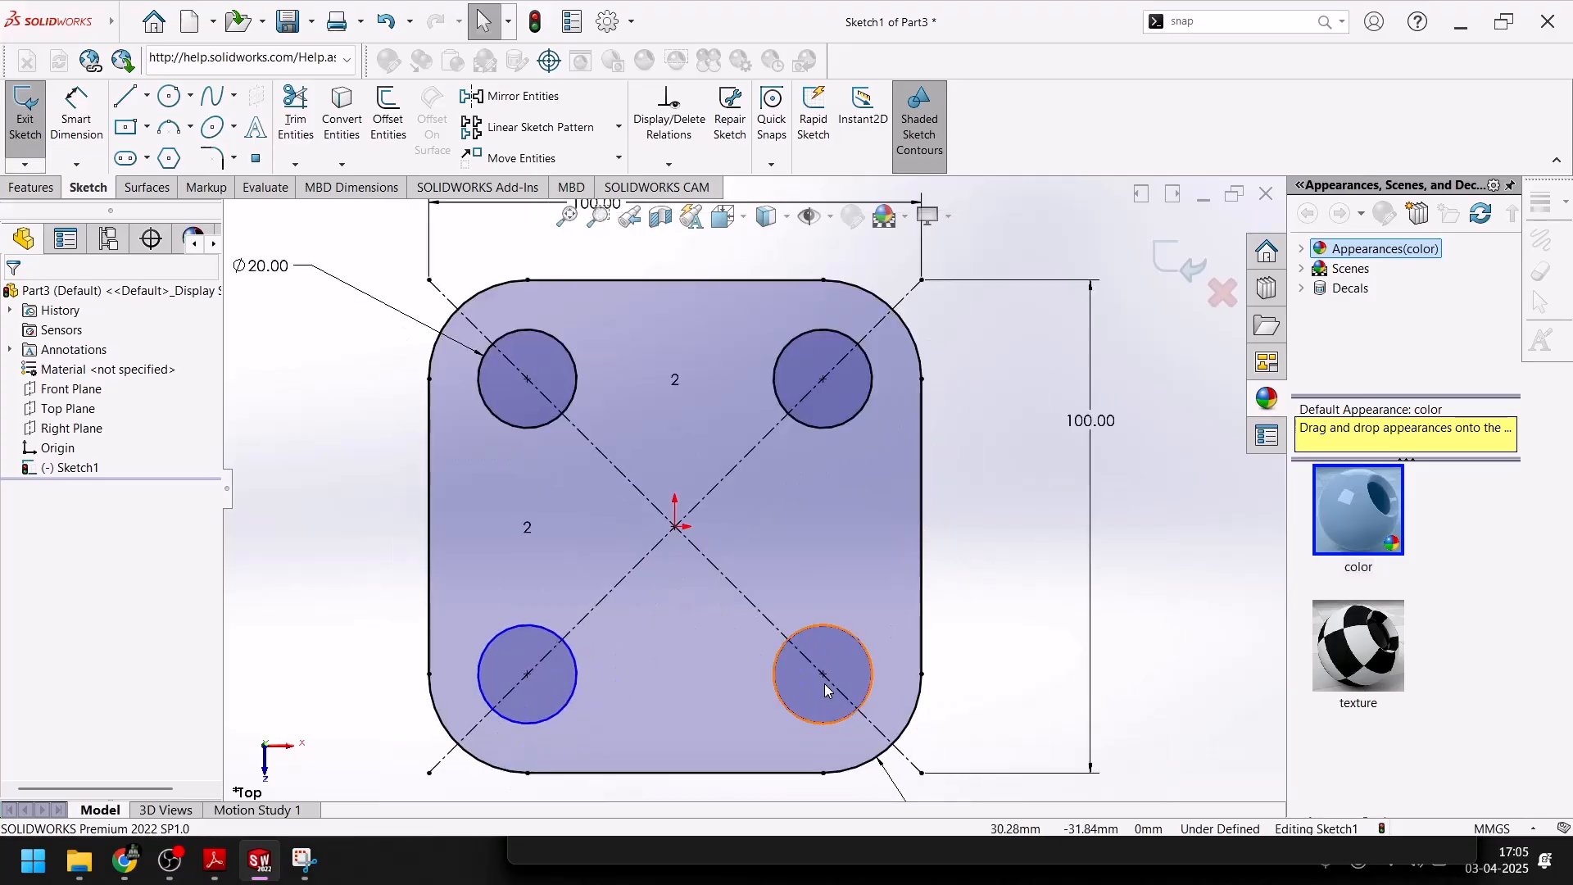
{"action": "left_click_drag", "start_coordinate": [824, 675], "coordinate": [885, 653]}
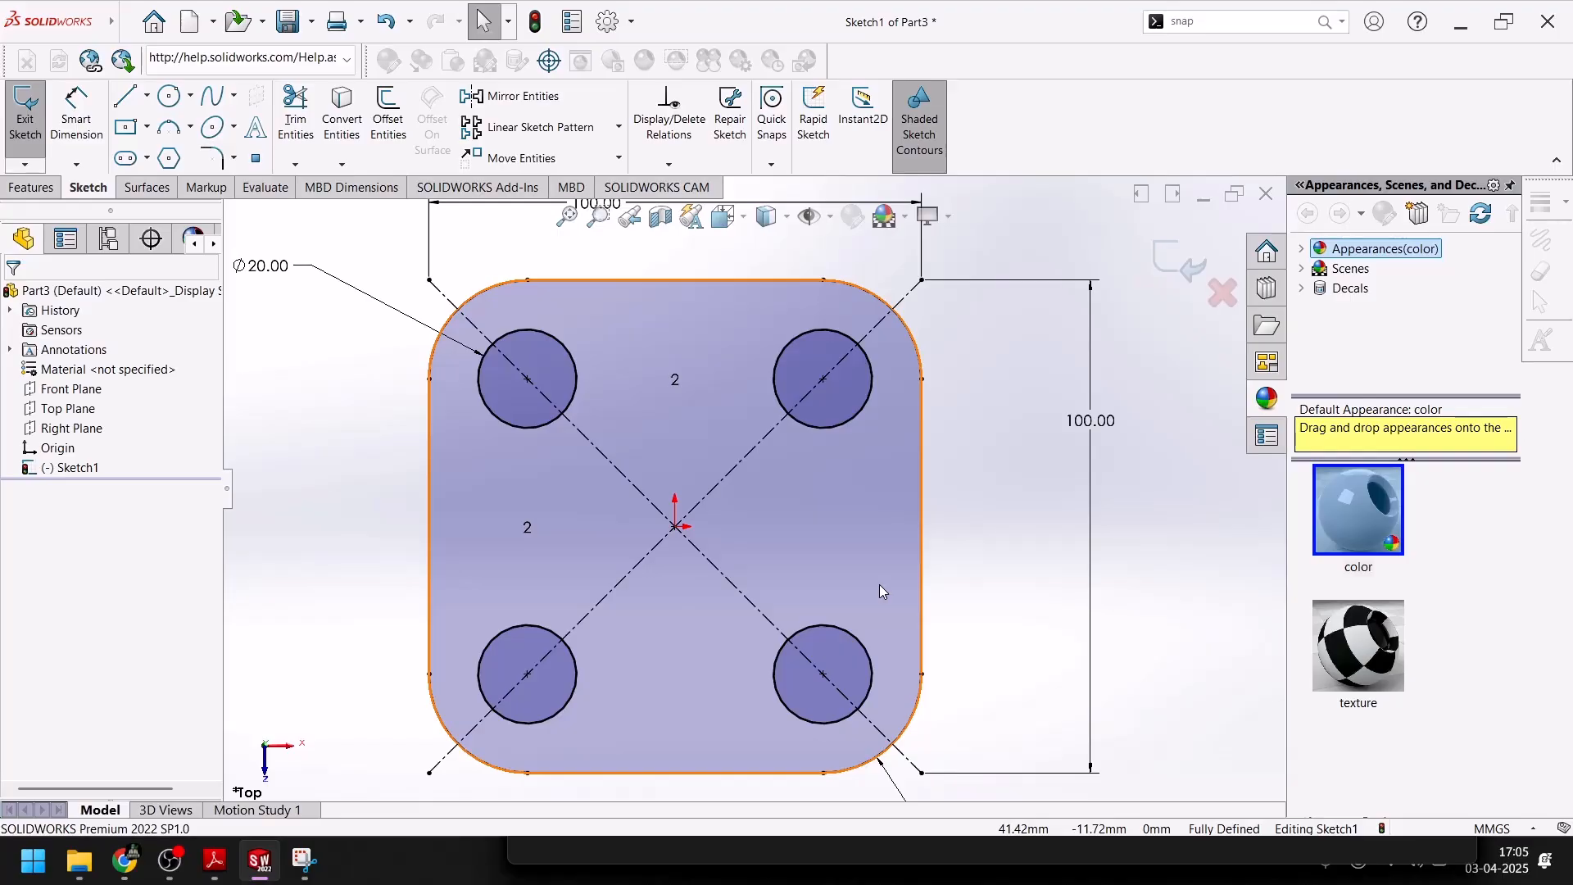
{"action": "key", "text": "f"}
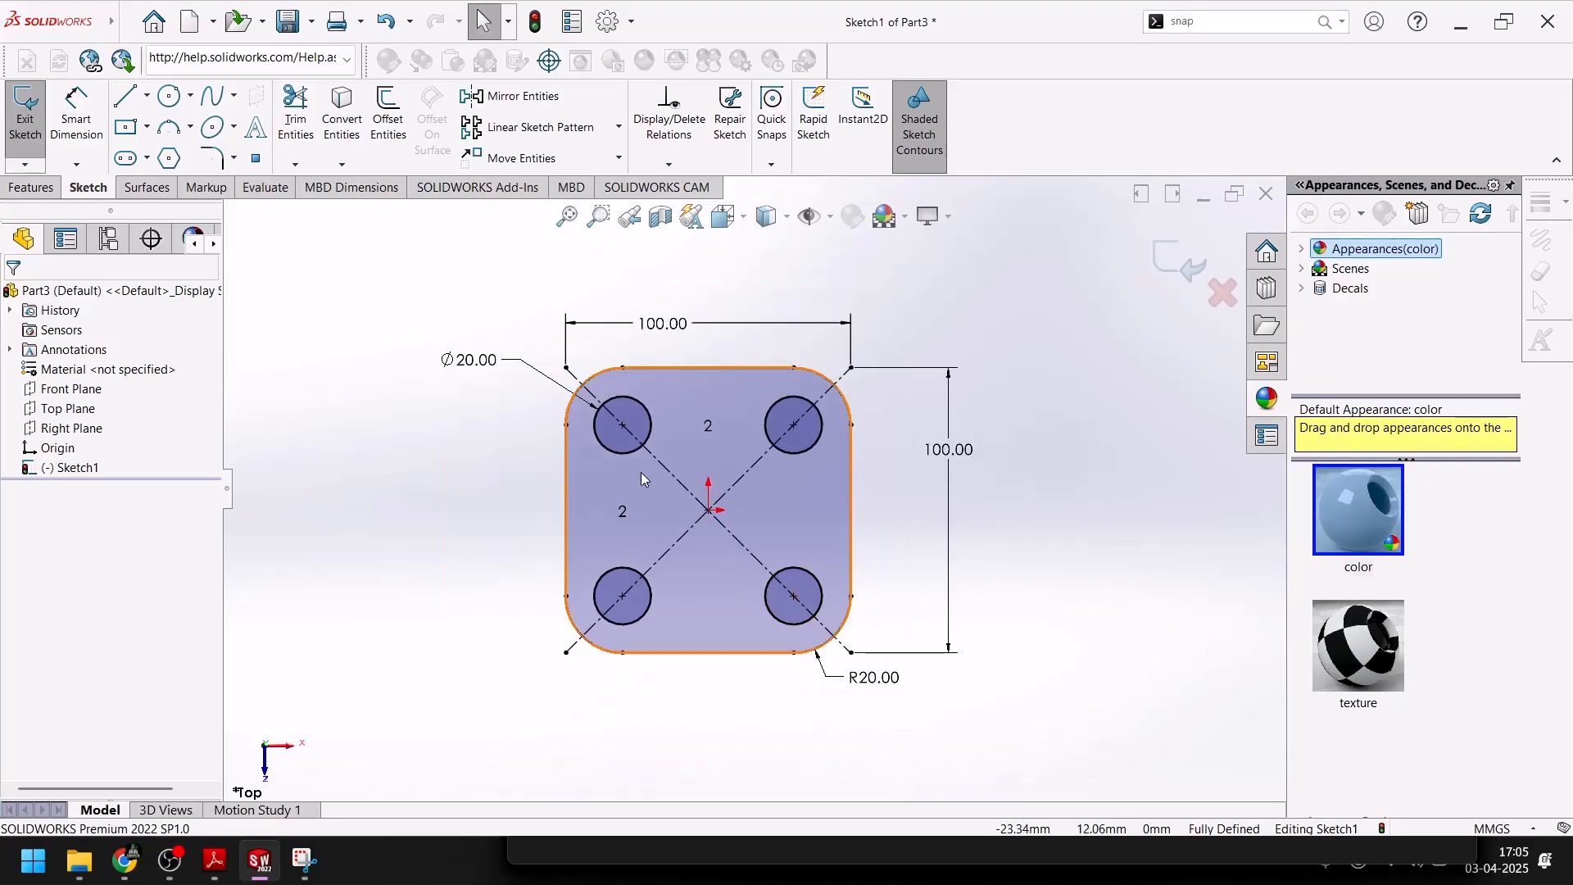
Check the central bore's diameter in the PDF drawing and return to the SolidWorks sketch
{"action": "left_click", "coordinate": [214, 860]}
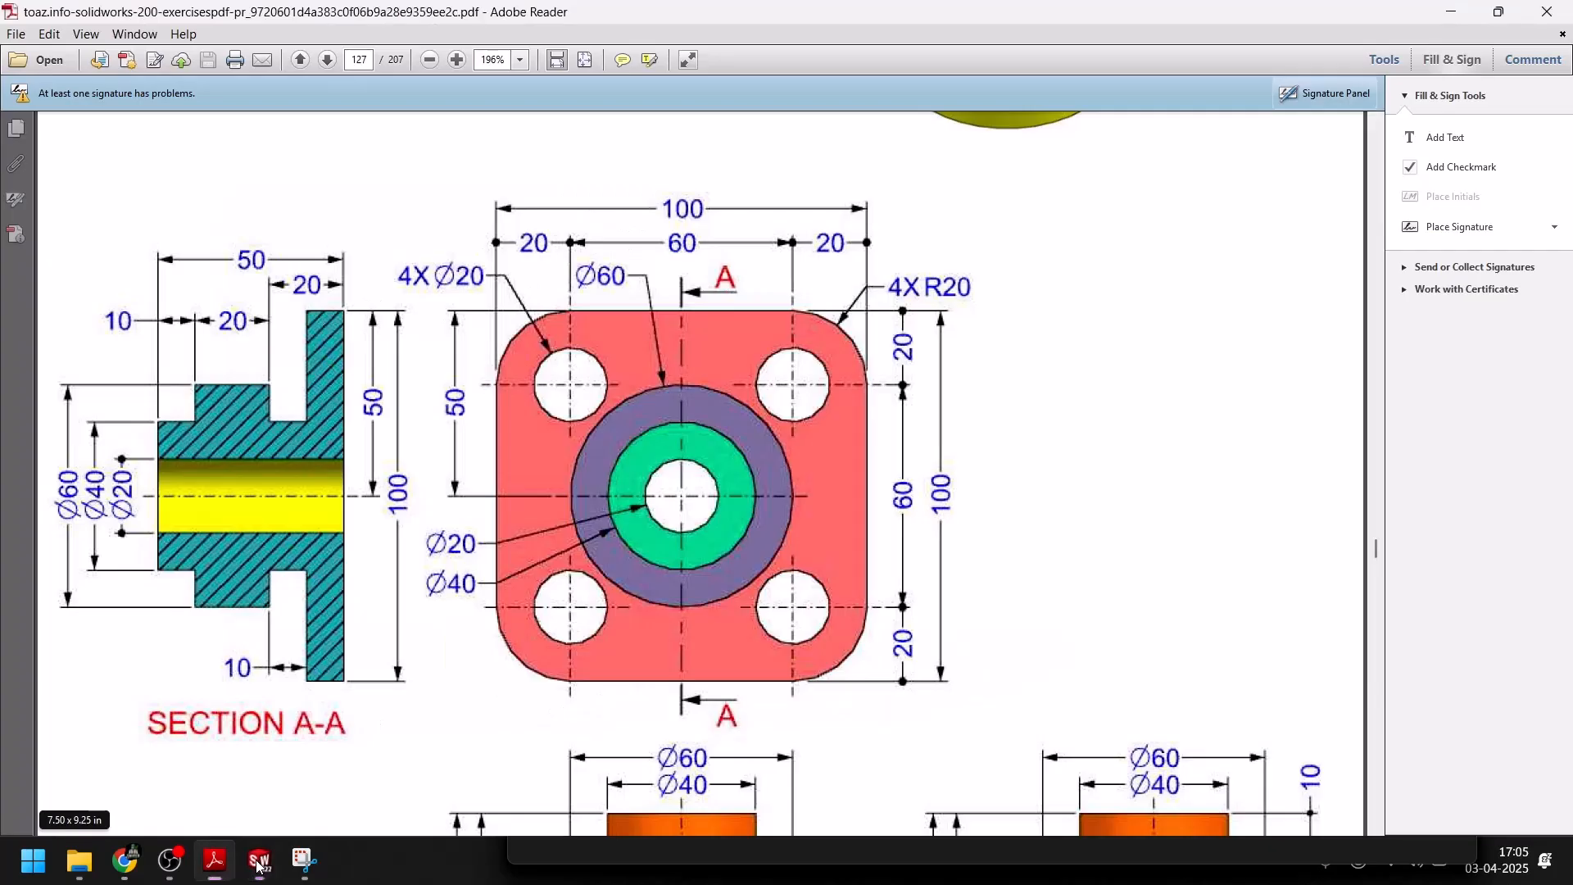
{"action": "scroll", "coordinate": [777, 533], "scroll_direction": "up", "scroll_amount": 5}
{"action": "scroll", "coordinate": [778, 534], "scroll_direction": "down", "scroll_amount": 5}
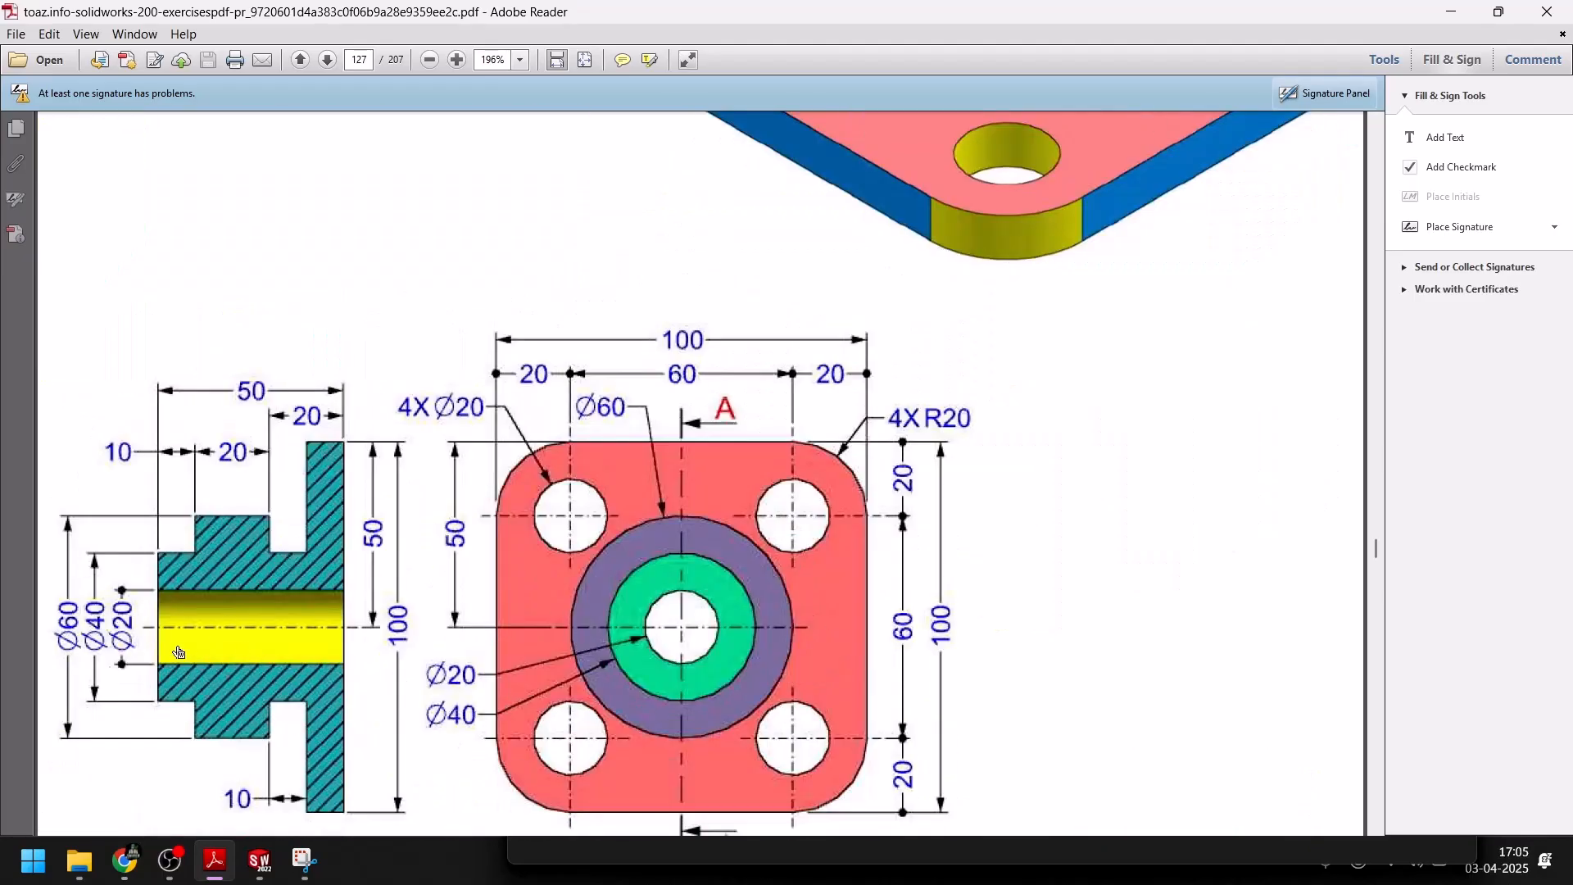
{"action": "left_click", "coordinate": [259, 861]}
Sketch a circle about 27.6 mm in diameter centered on the origin
{"action": "left_click", "coordinate": [168, 98]}
{"action": "left_click", "coordinate": [709, 511]}
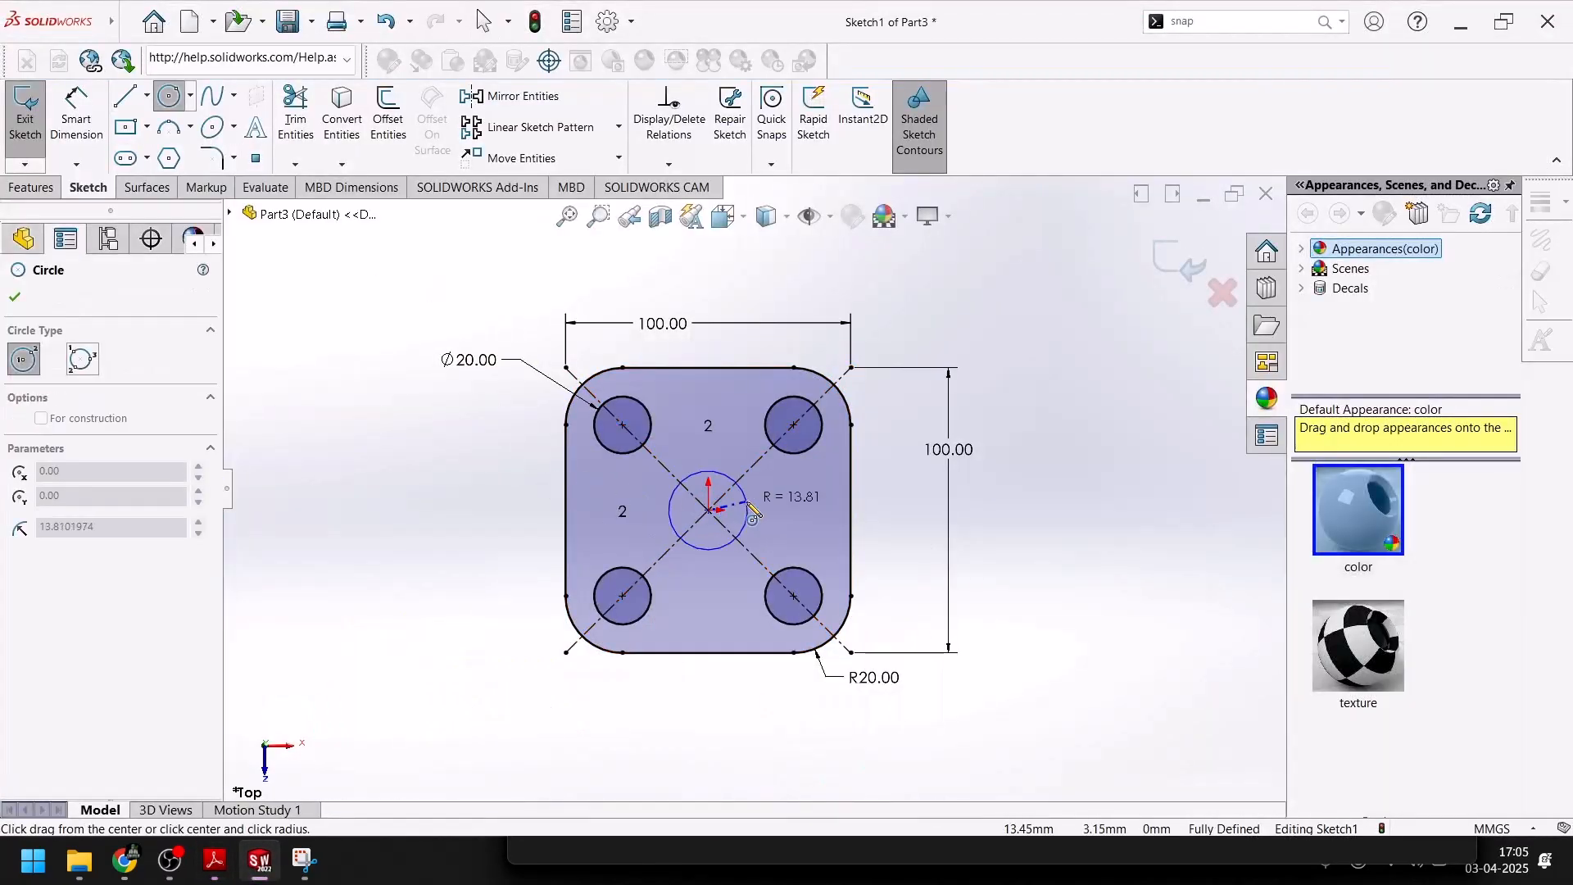
{"action": "left_click", "coordinate": [734, 538]}
{"action": "key", "text": "Escape"}
Dimension the central circle's diameter as 20 mm
{"action": "left_click", "coordinate": [56, 117]}
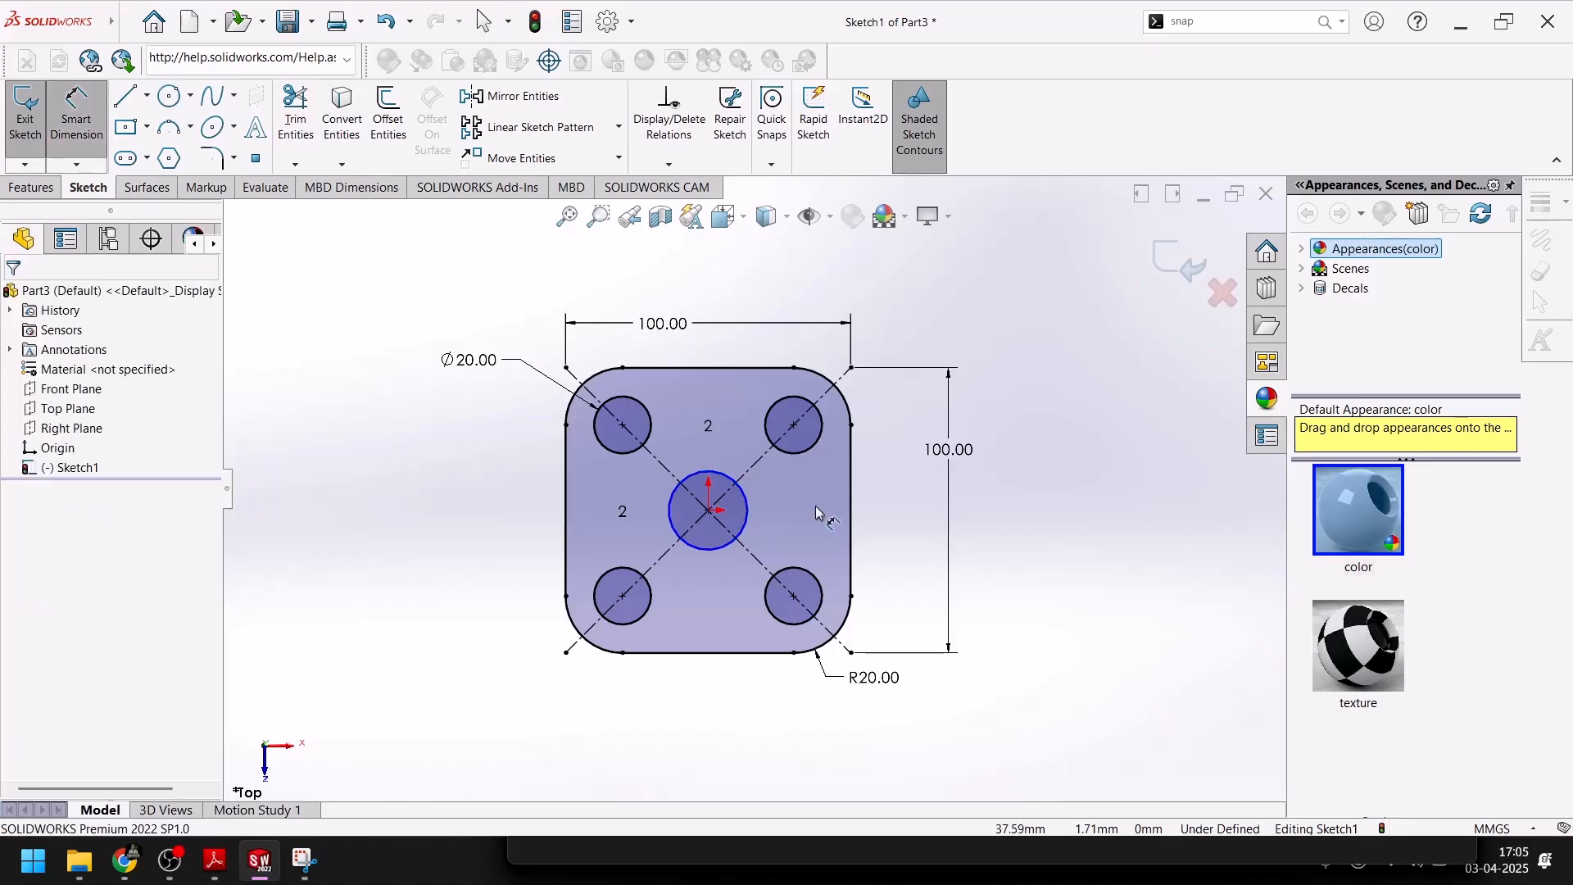
{"action": "left_click", "coordinate": [786, 494]}
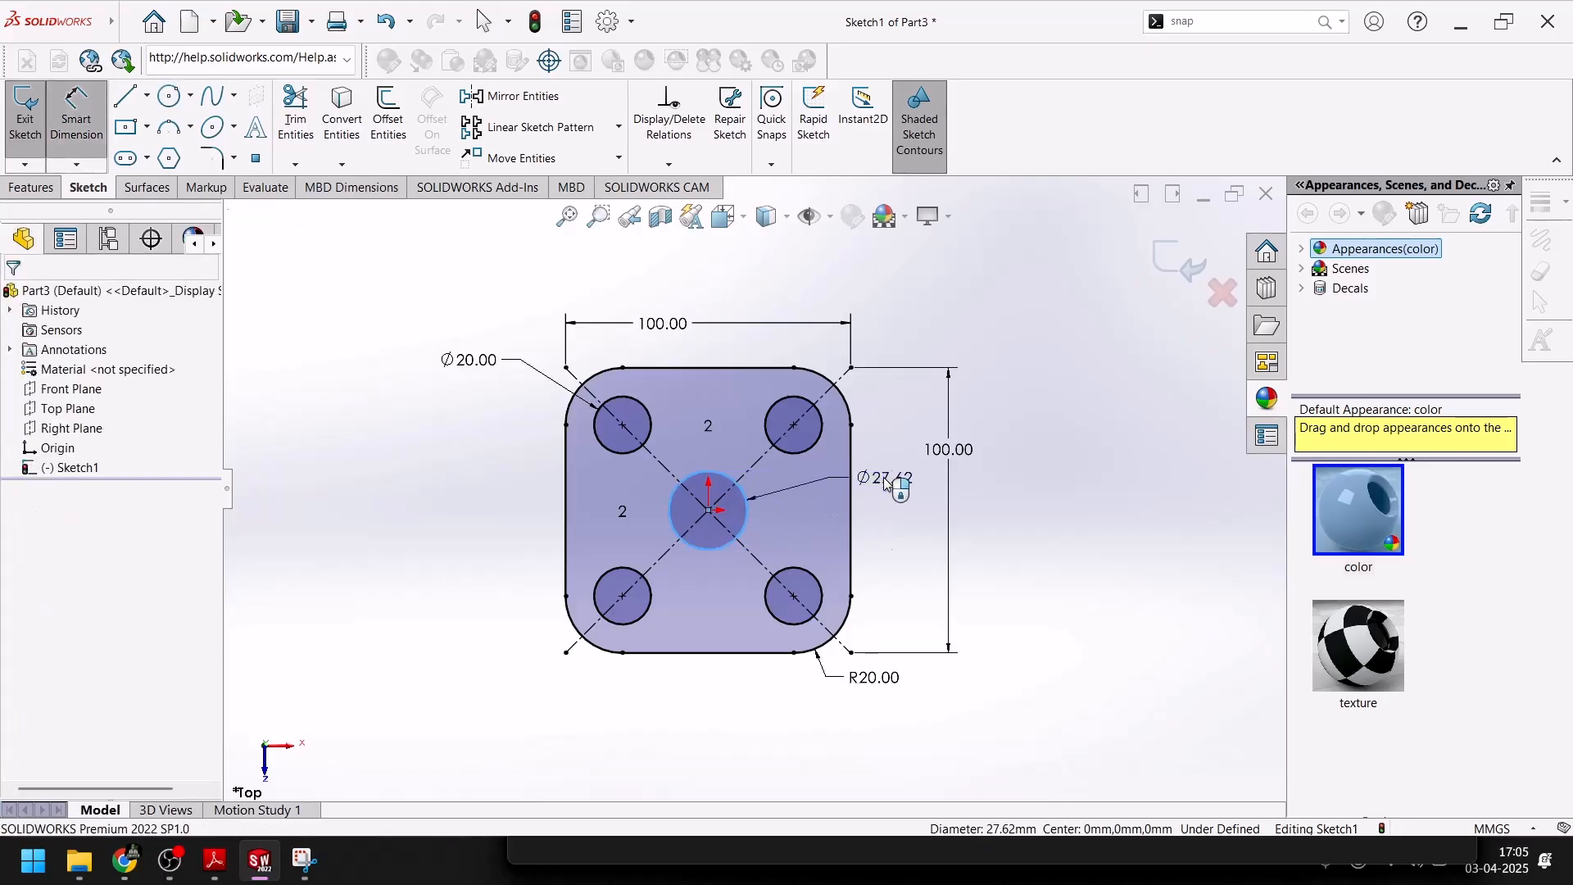
{"action": "left_click", "coordinate": [886, 482]}
{"action": "key", "text": "Return"}
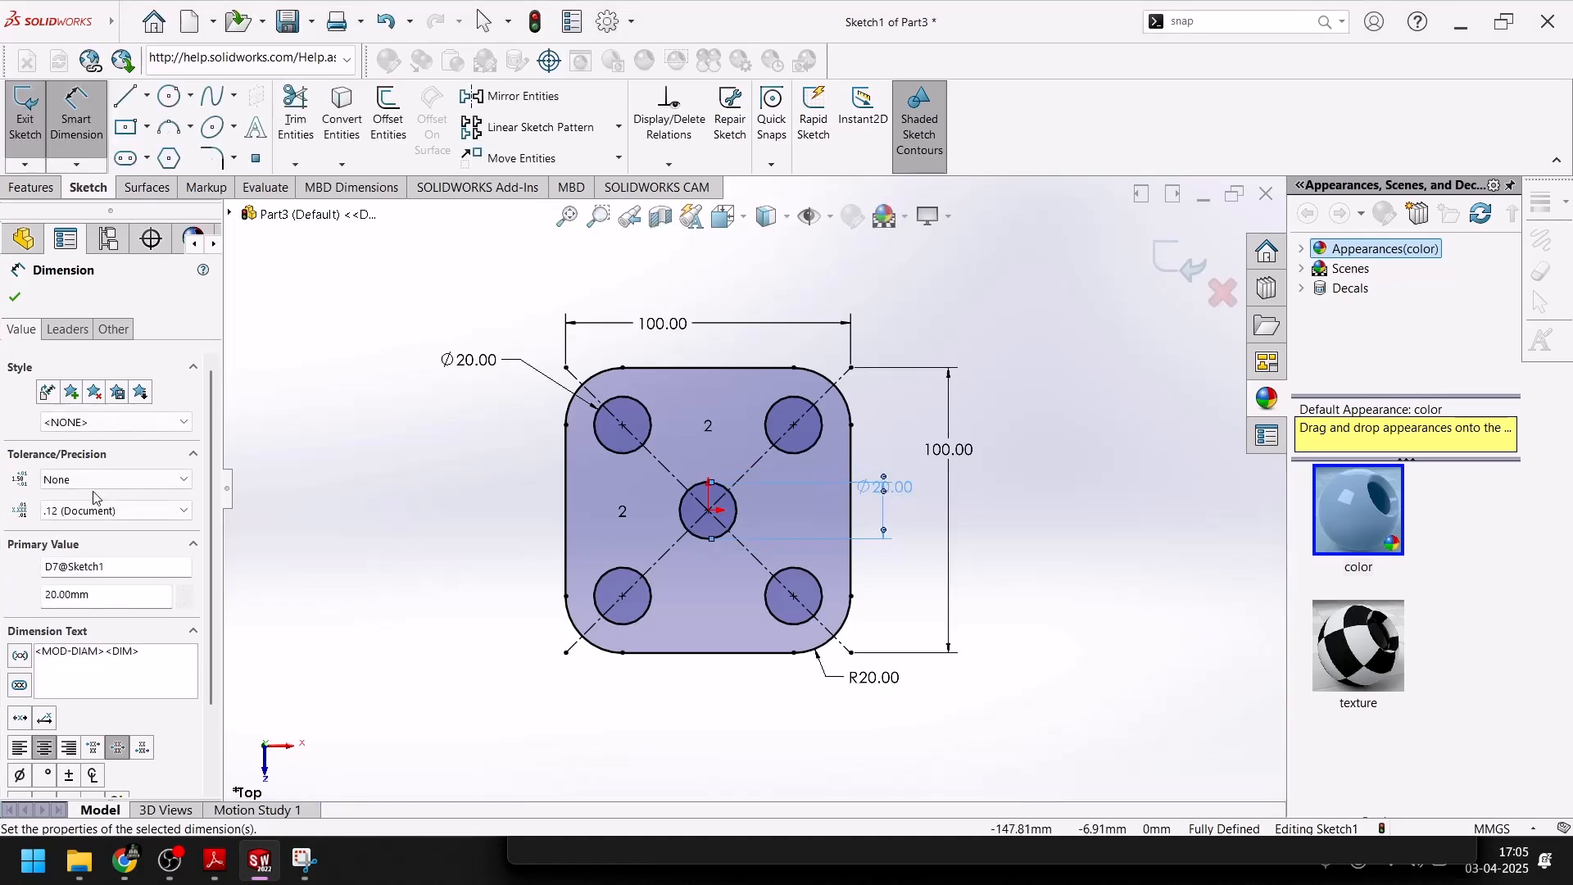
{"action": "left_click", "coordinate": [14, 297]}
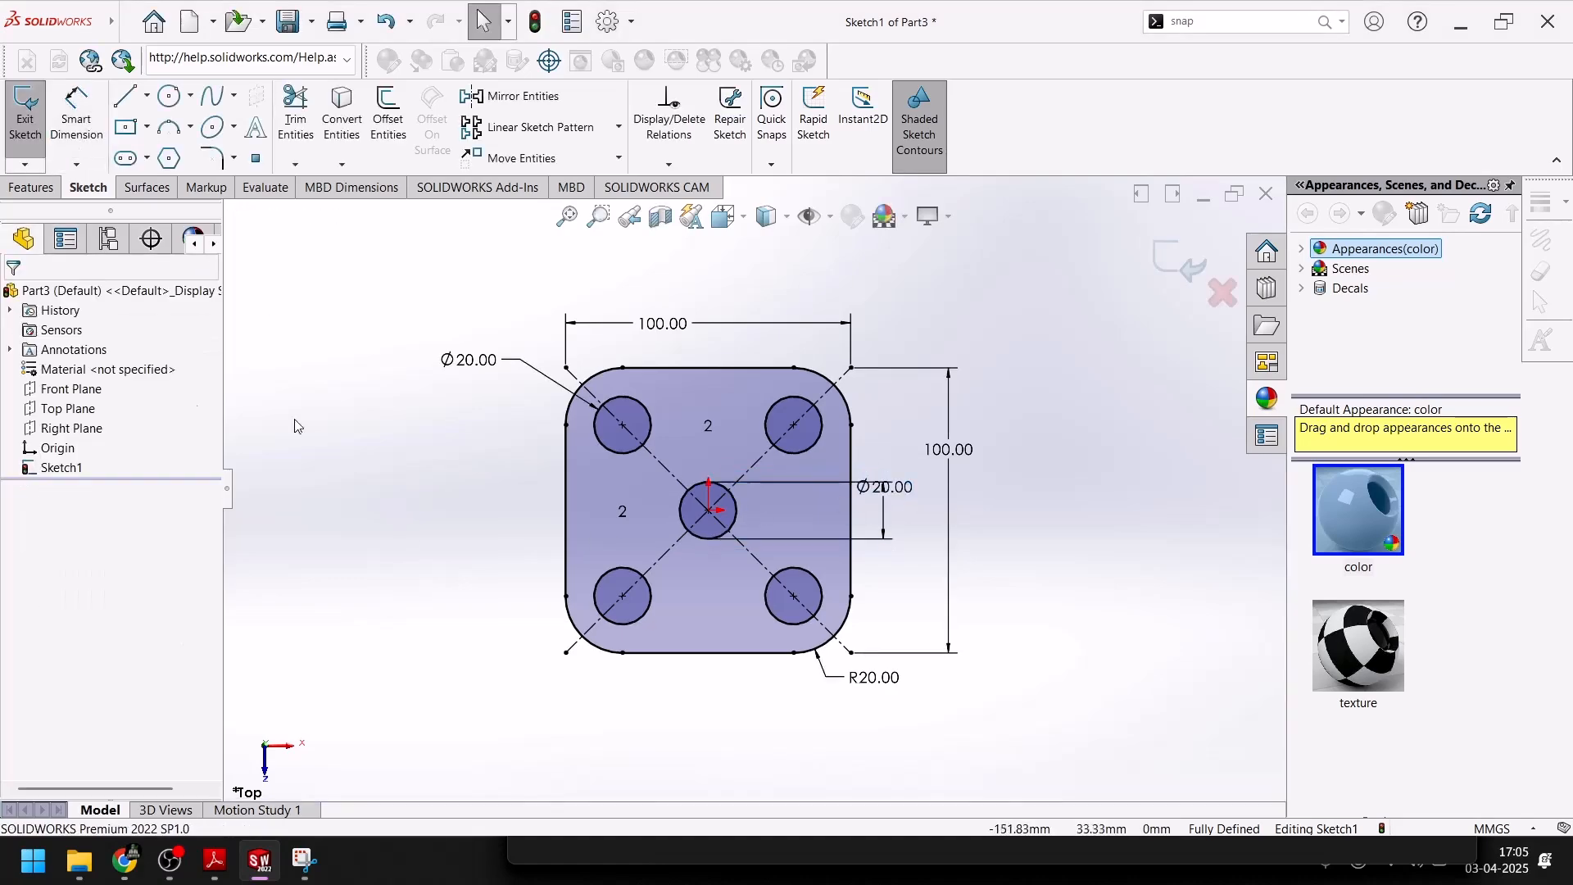
Check the base plate's thickness in the PDF drawing, then extrude the plate sketch 10 mm (Blind) in SolidWorks
{"action": "left_click", "coordinate": [215, 860]}
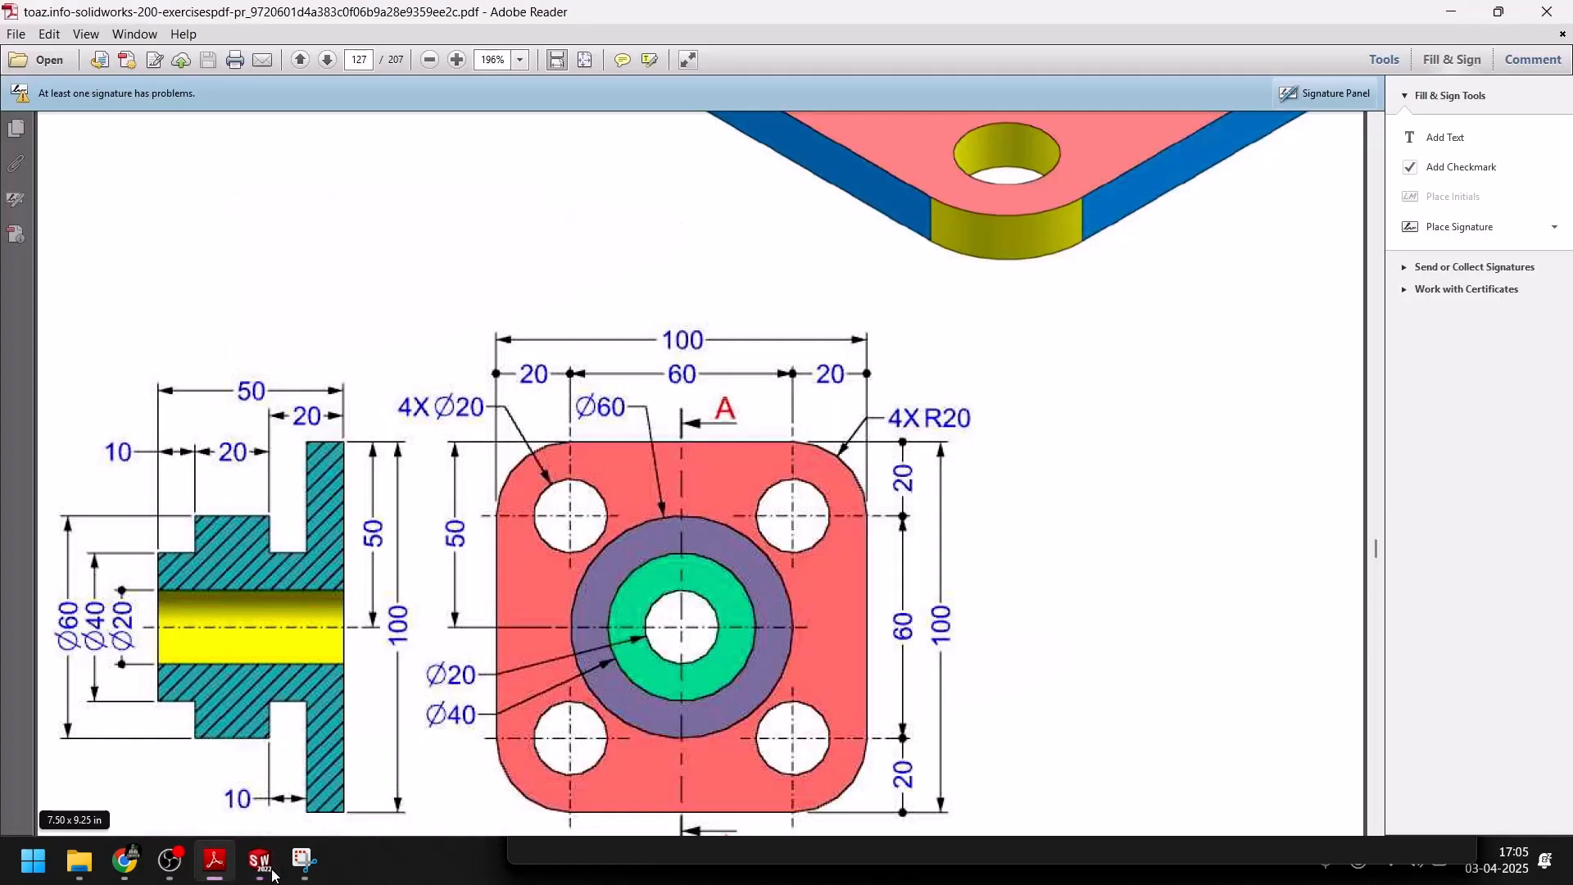
{"action": "left_click", "coordinate": [259, 861]}
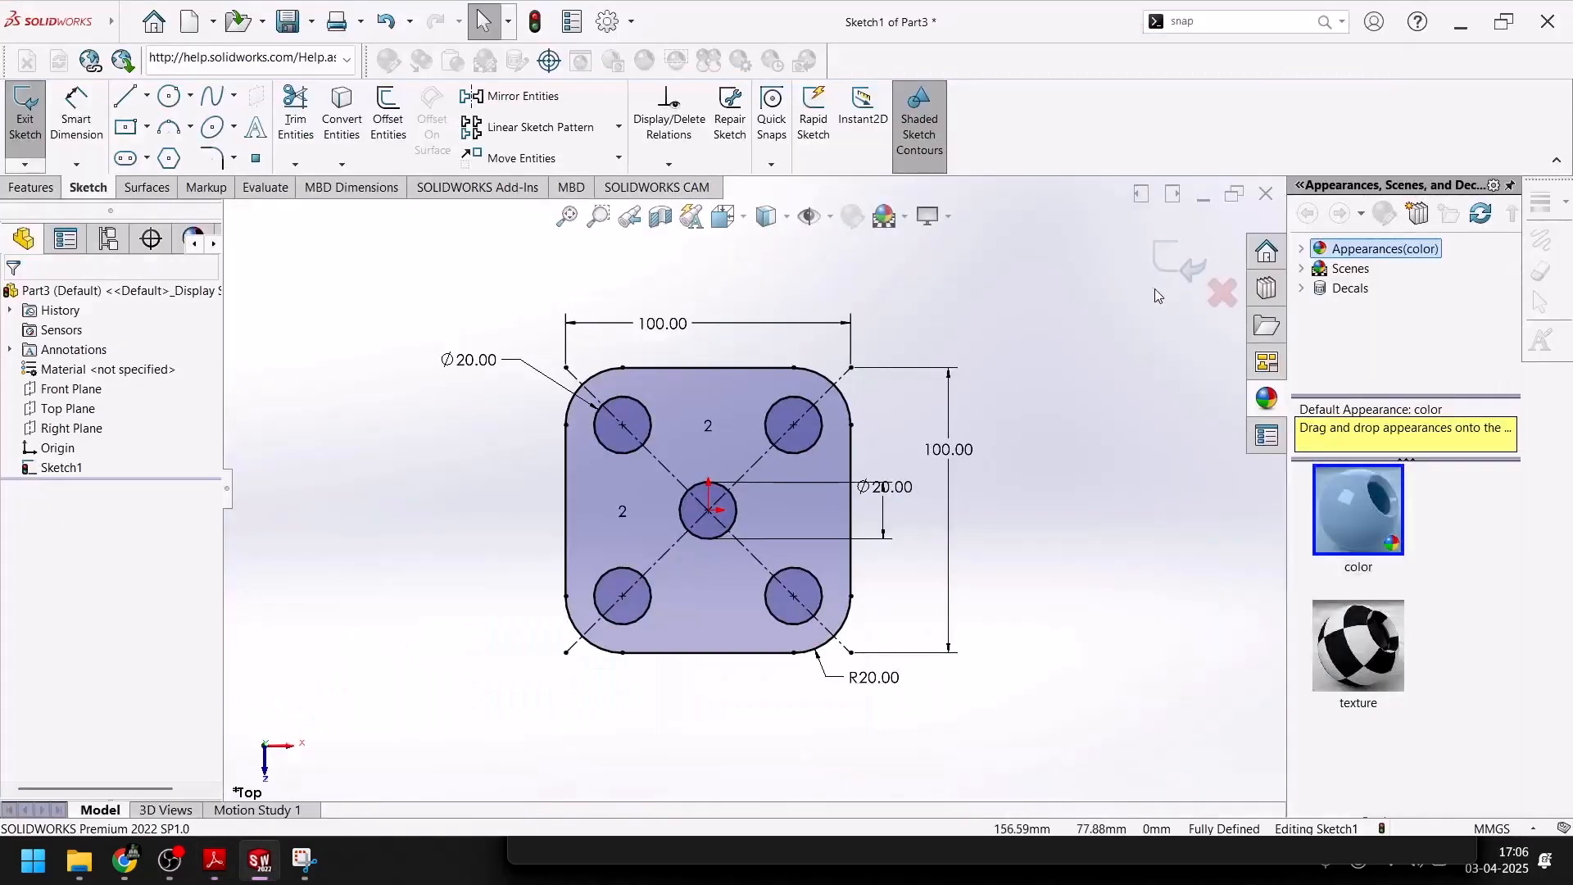
{"action": "left_click", "coordinate": [30, 187]}
{"action": "left_click", "coordinate": [33, 110]}
{"action": "left_click", "coordinate": [273, 879]}
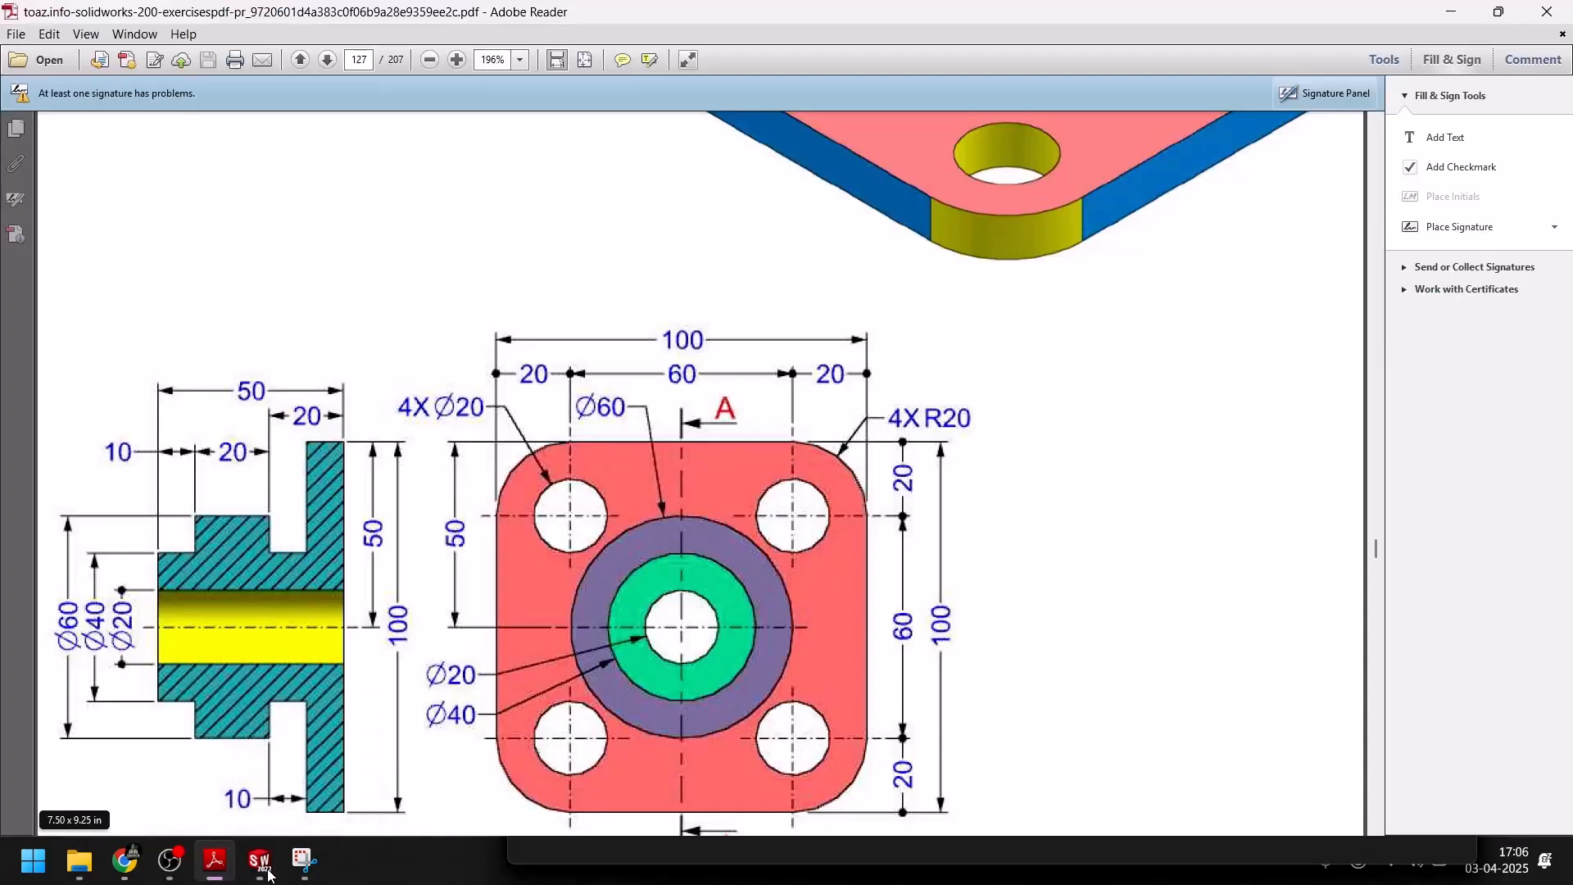
{"action": "left_click", "coordinate": [260, 860]}
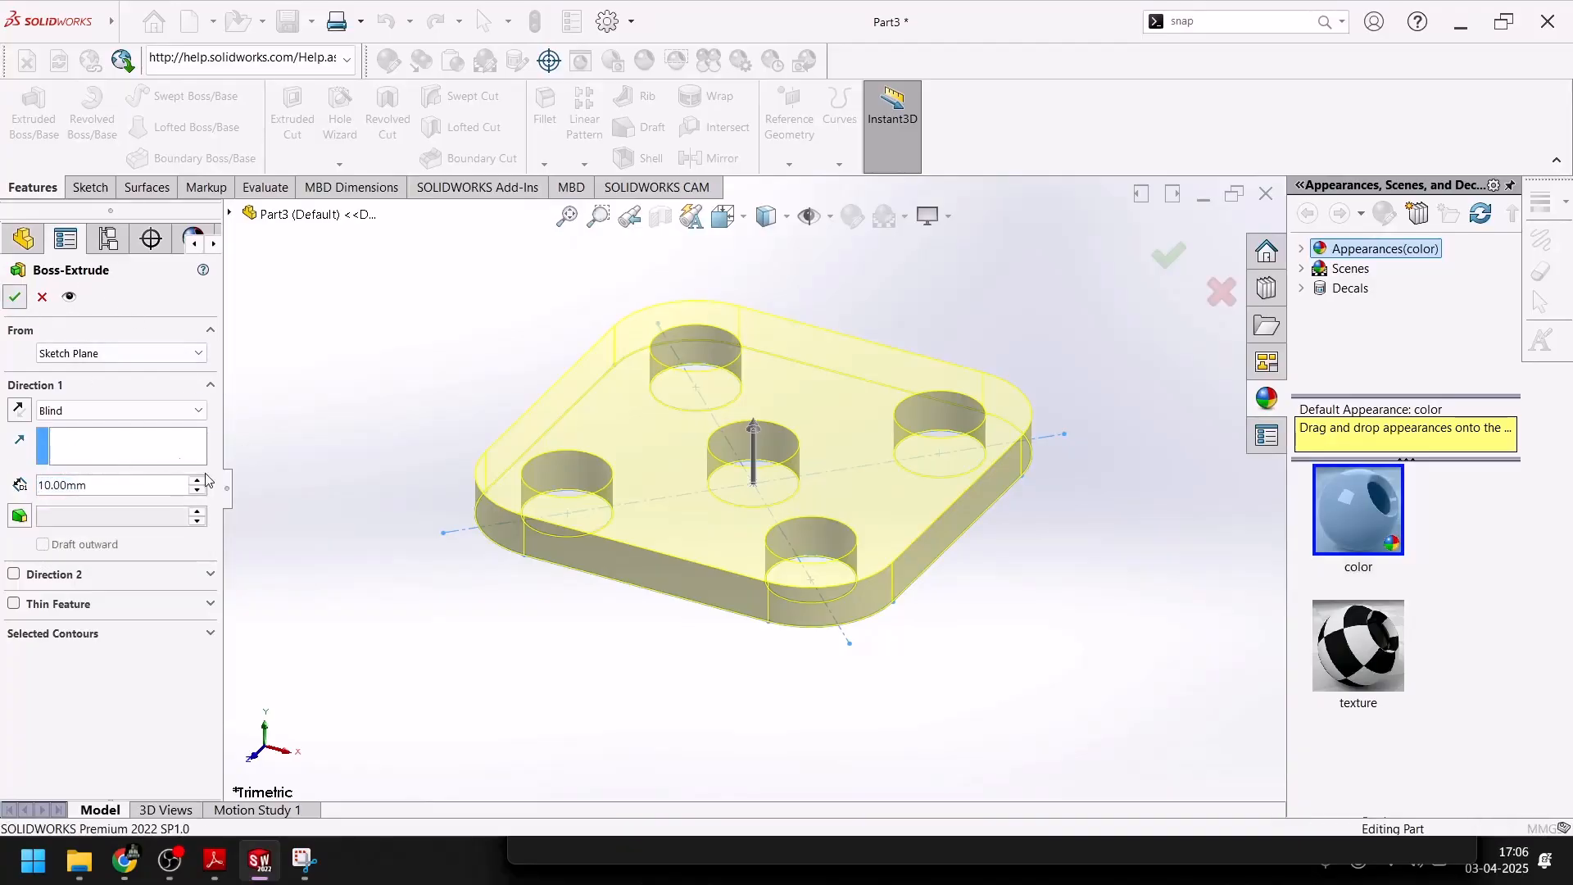
{"action": "left_click", "coordinate": [15, 298]}
Check the boss diameters in the PDF drawing, then sketch an origin-centered circle about 29.3 mm in diameter on the plate's top face
{"action": "left_click", "coordinate": [270, 862]}
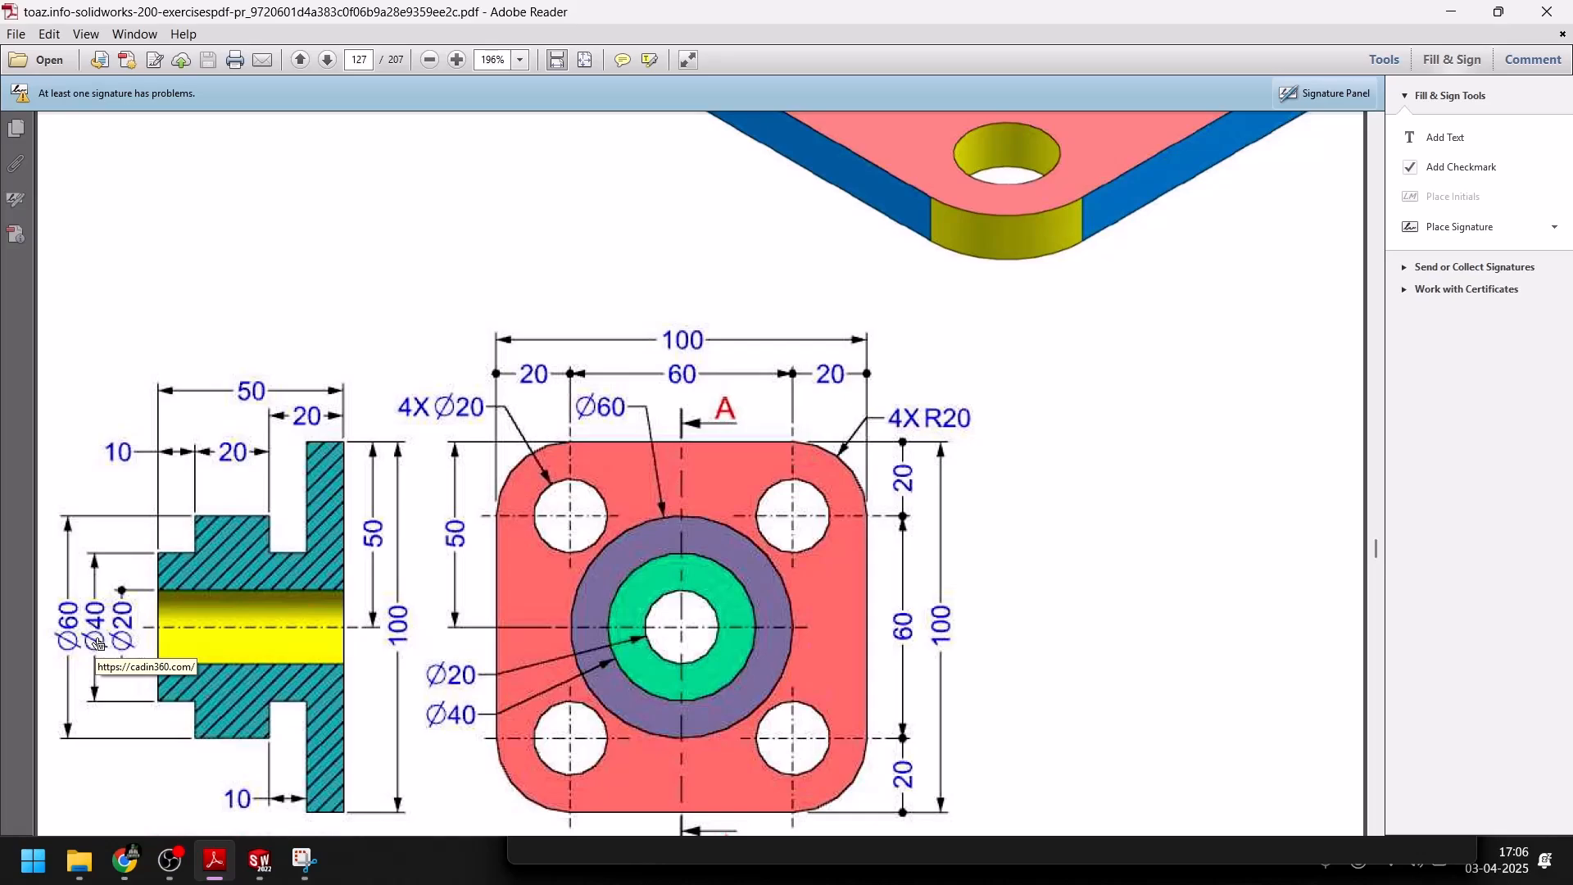
{"action": "left_click", "coordinate": [260, 860]}
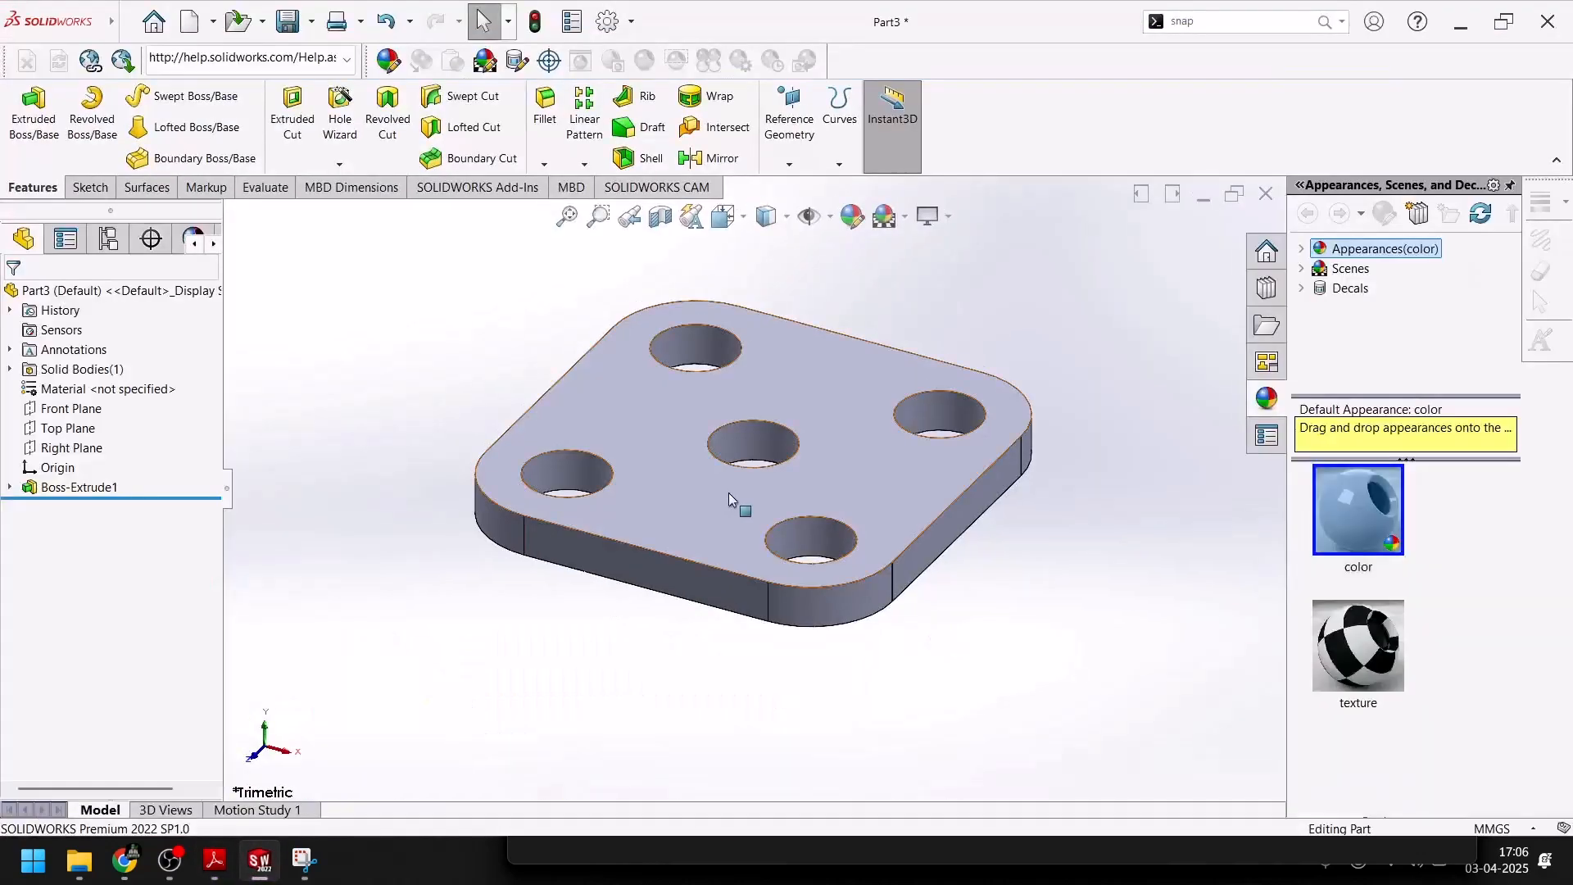
{"action": "left_click", "coordinate": [733, 493]}
{"action": "left_click", "coordinate": [801, 443]}
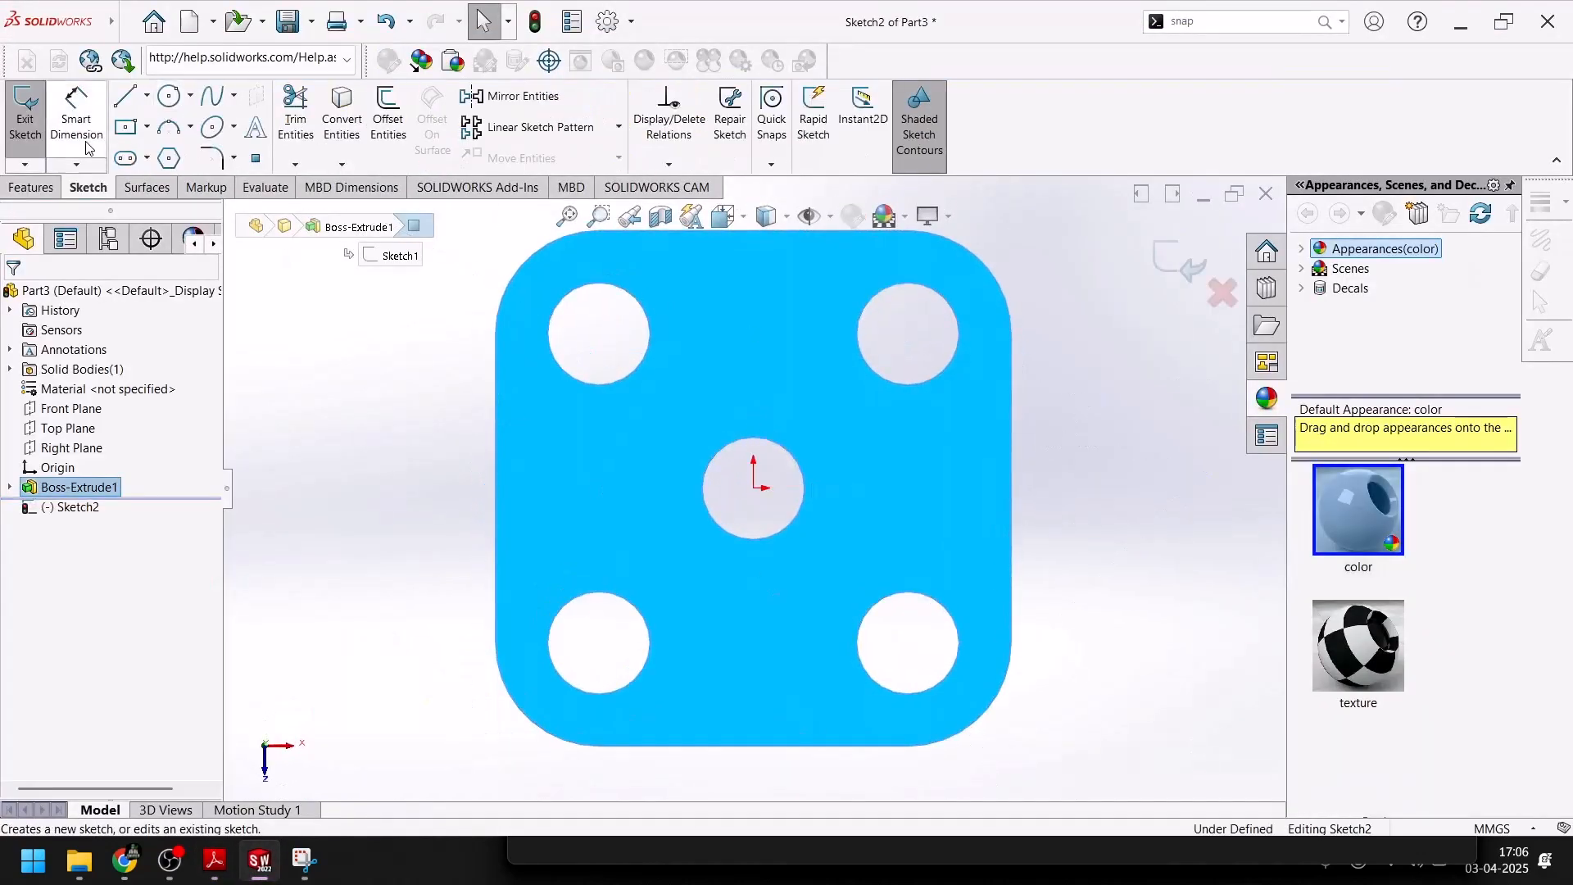
{"action": "left_click", "coordinate": [168, 97]}
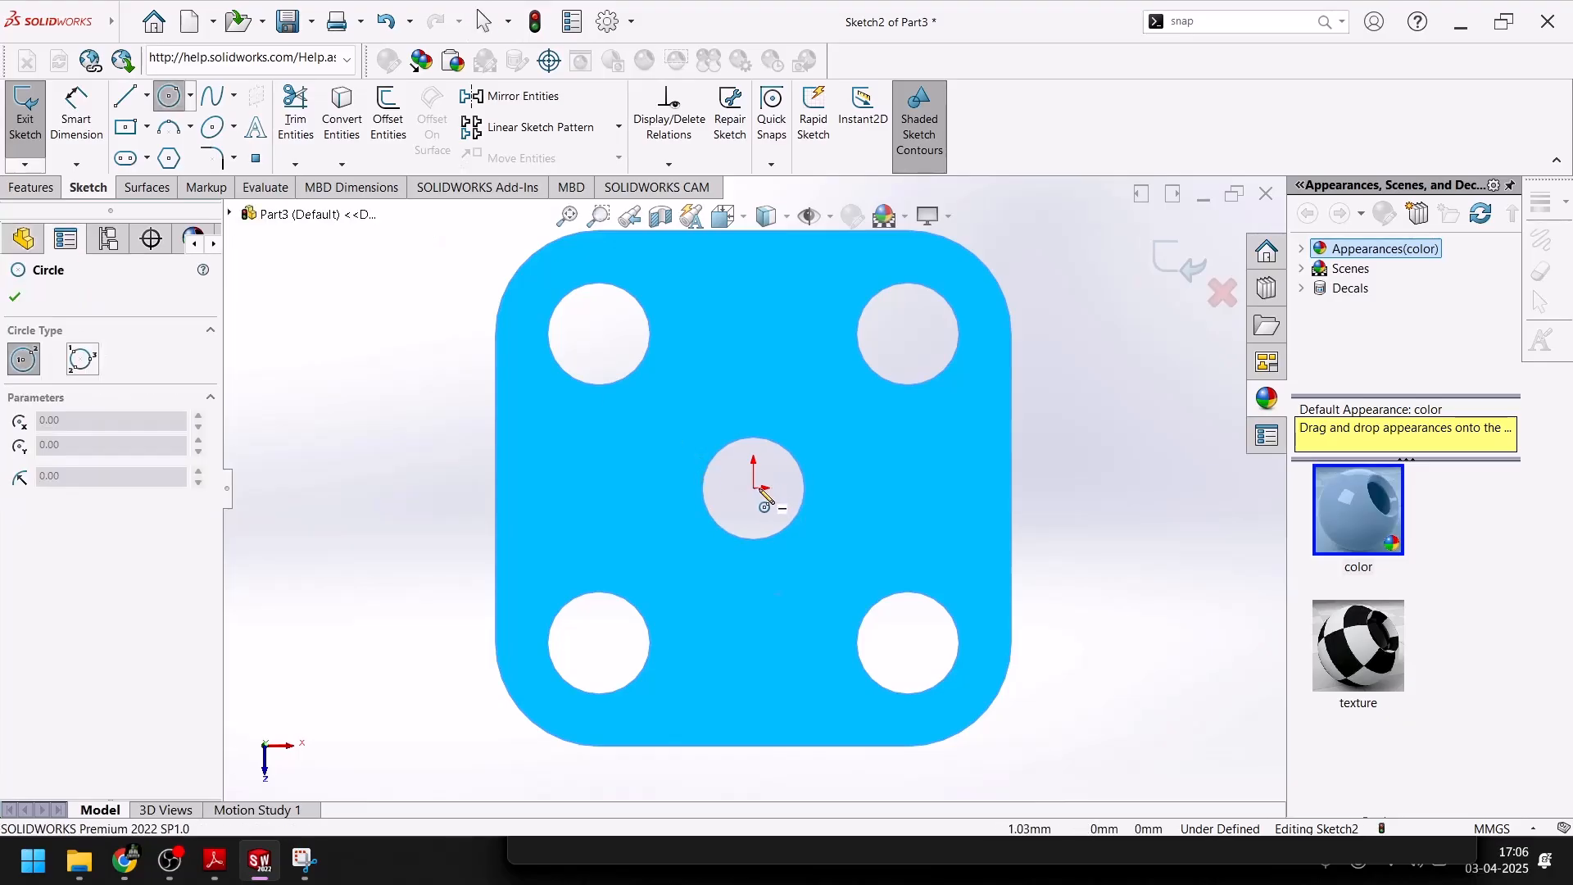
{"action": "left_click", "coordinate": [753, 488]}
{"action": "left_click", "coordinate": [811, 440]}
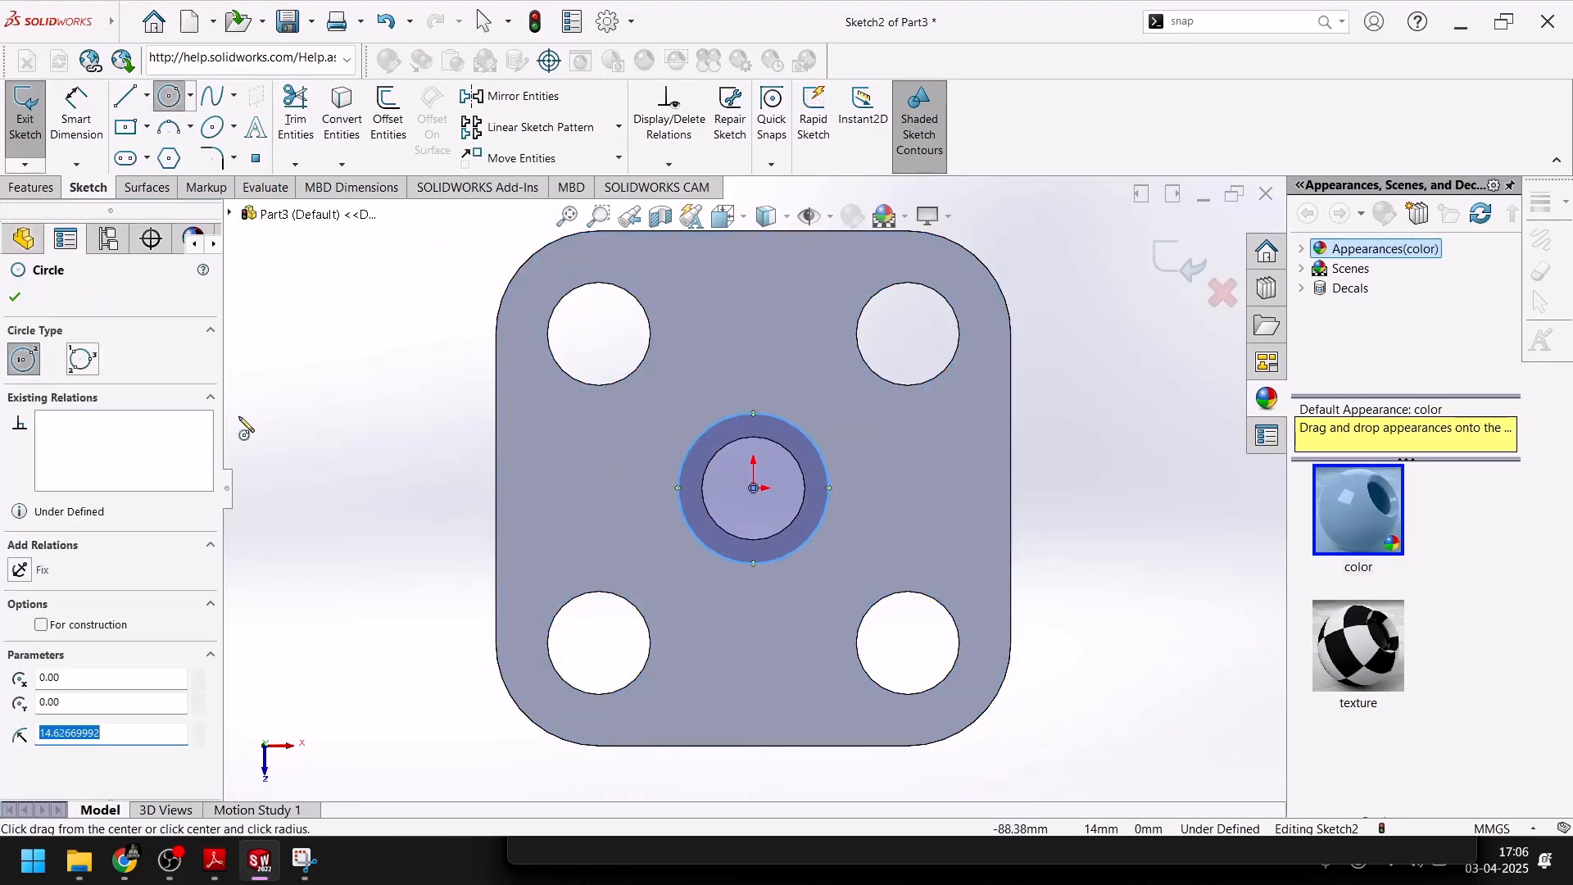
{"action": "left_click", "coordinate": [15, 297]}
Dimension the diameter of the circle around the central hole as 40 mm
{"action": "left_click", "coordinate": [76, 111]}
{"action": "left_click", "coordinate": [748, 414]}
{"action": "left_click", "coordinate": [749, 346]}
{"action": "type", "text": "40"}
{"action": "key", "text": "Return"}
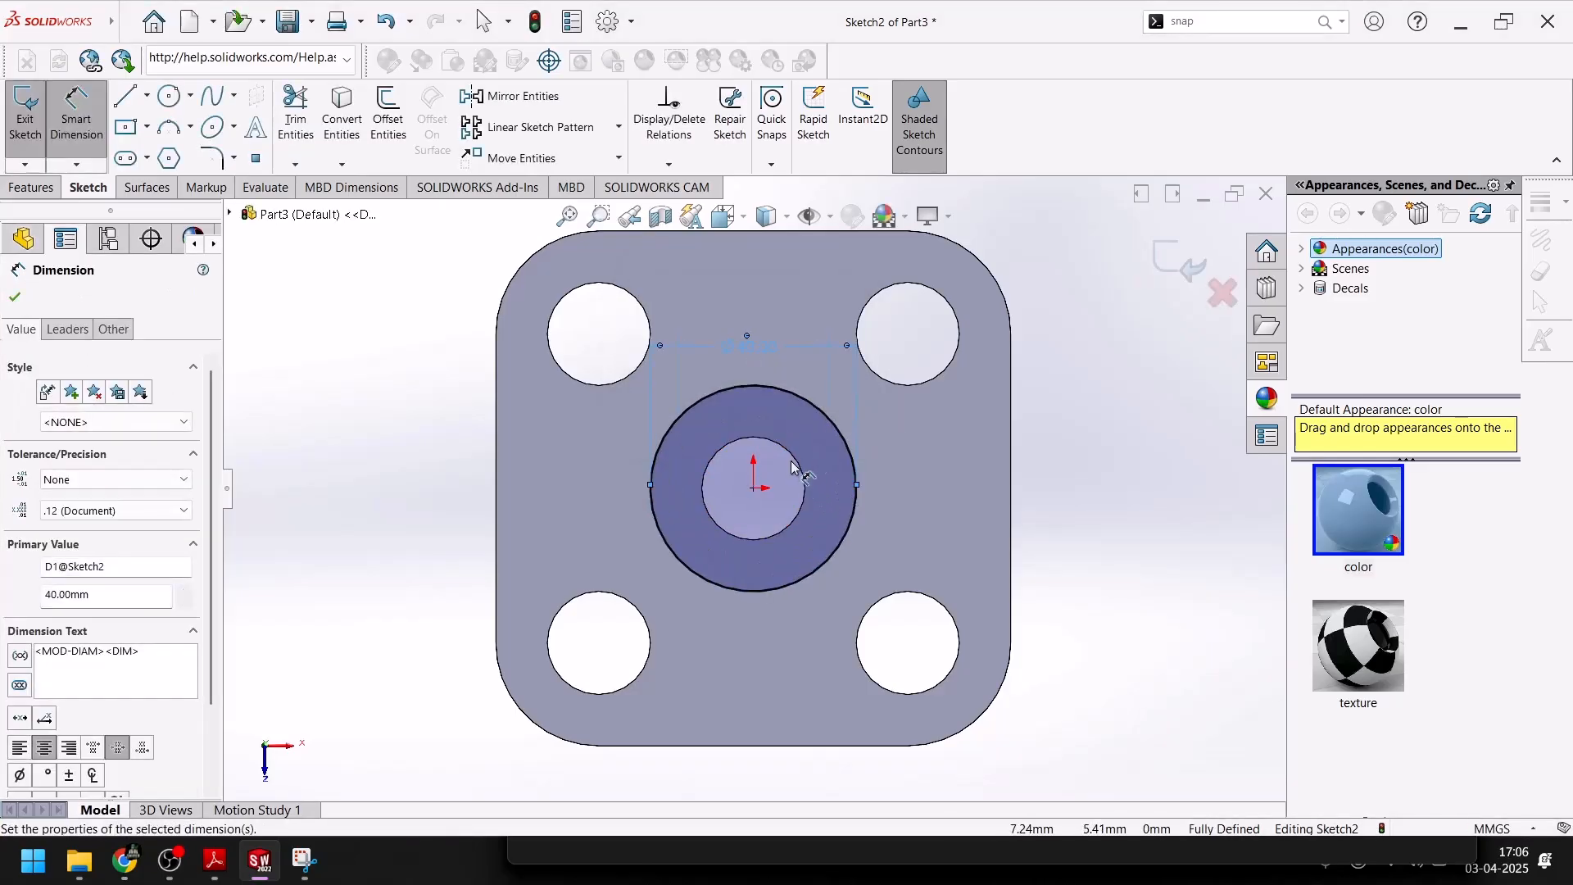
{"action": "key", "text": "Escape"}
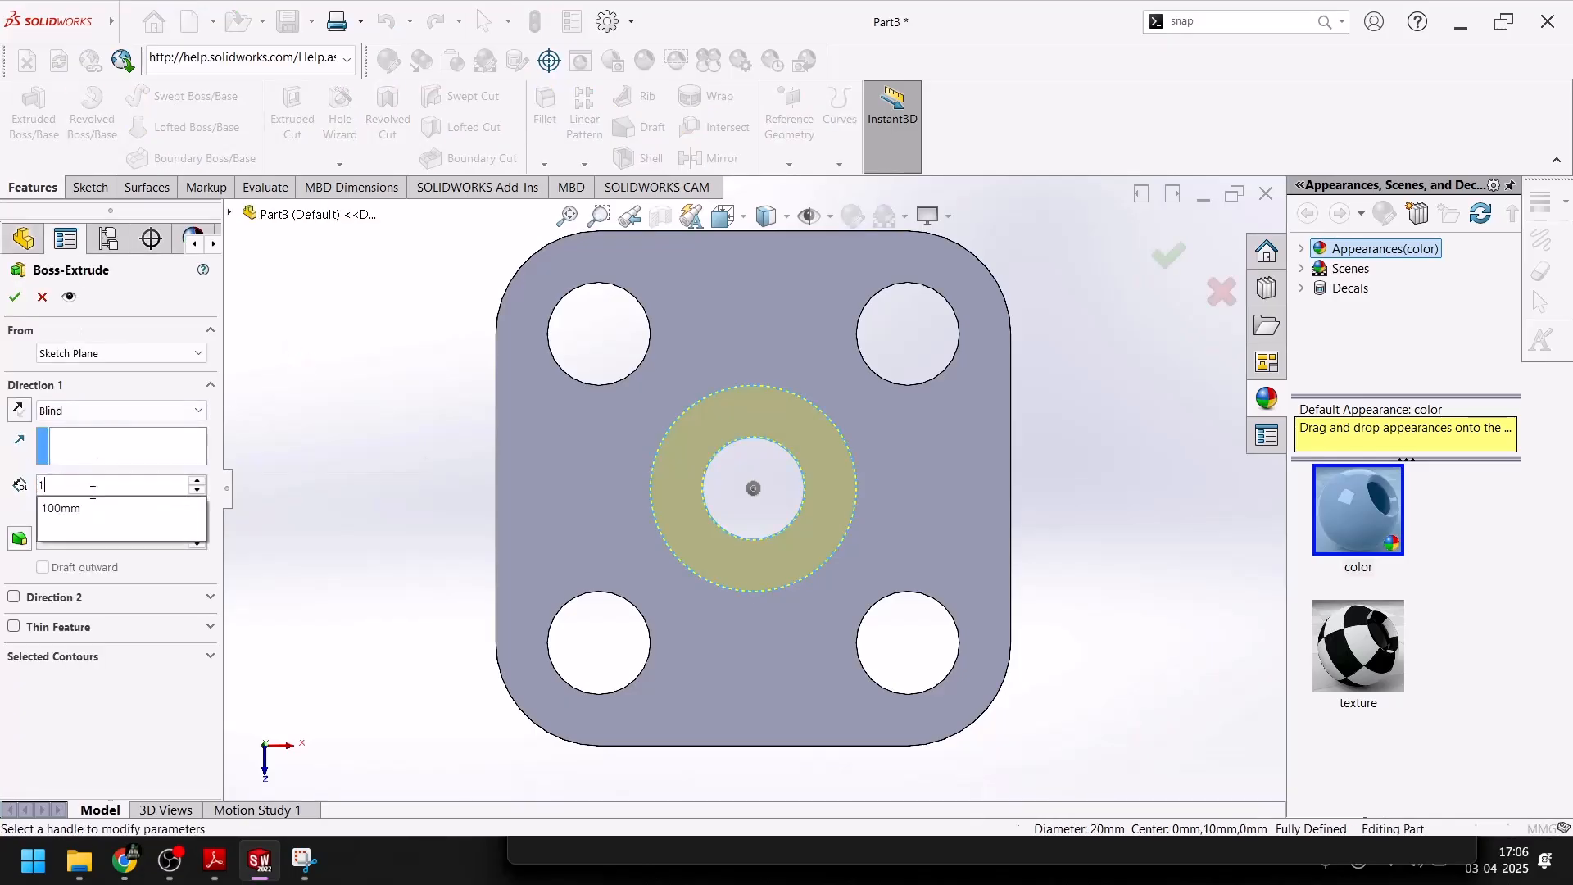
Extrude the ring around the central hole 10 mm (Blind), merged with the plate
{"action": "left_click", "coordinate": [16, 299]}
{"action": "middle_click_drag", "start_coordinate": [342, 472], "coordinate": [404, 475]}
Start a sketch on the top face of the 40 mm boss, checking the next cylinder's dimensions in the PDF drawing
{"action": "left_click", "coordinate": [260, 877]}
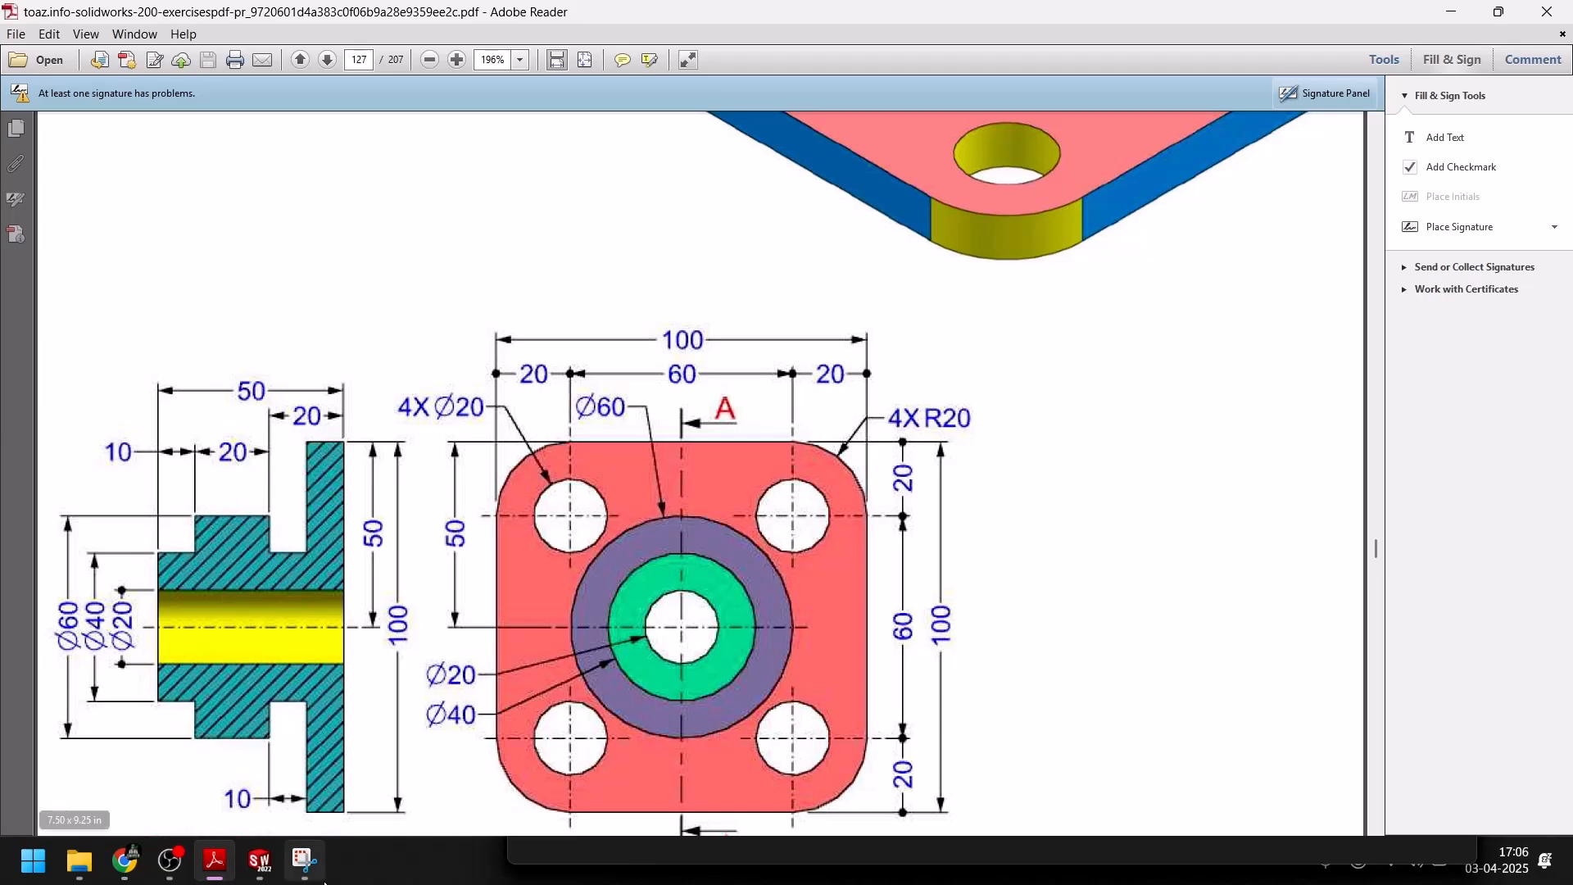
{"action": "left_click", "coordinate": [259, 864]}
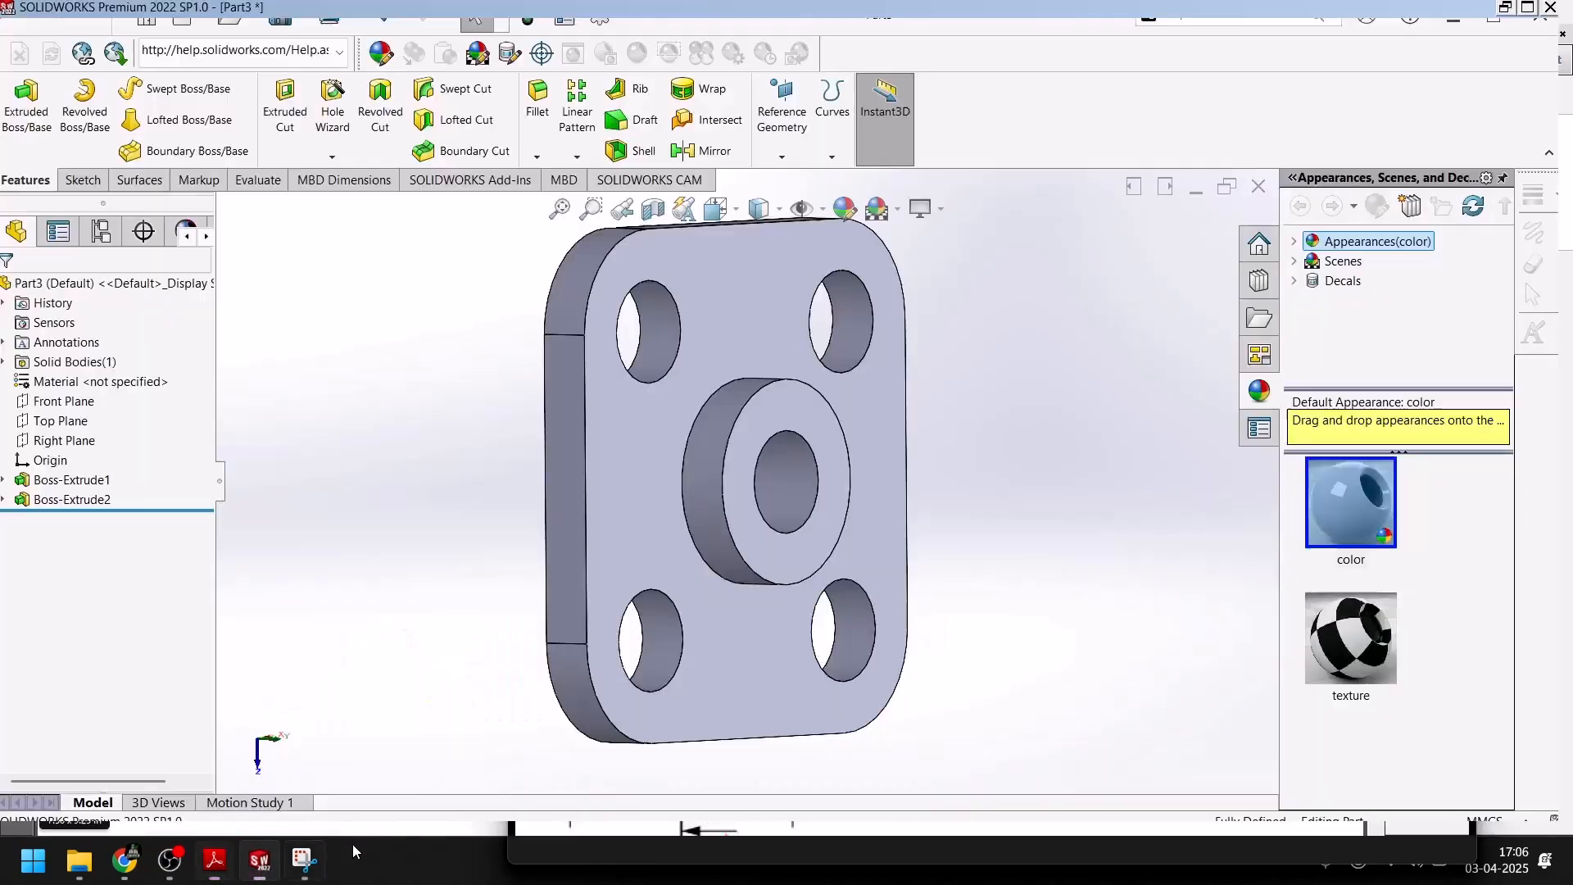
{"action": "left_click", "coordinate": [818, 422]}
{"action": "left_click", "coordinate": [887, 373]}
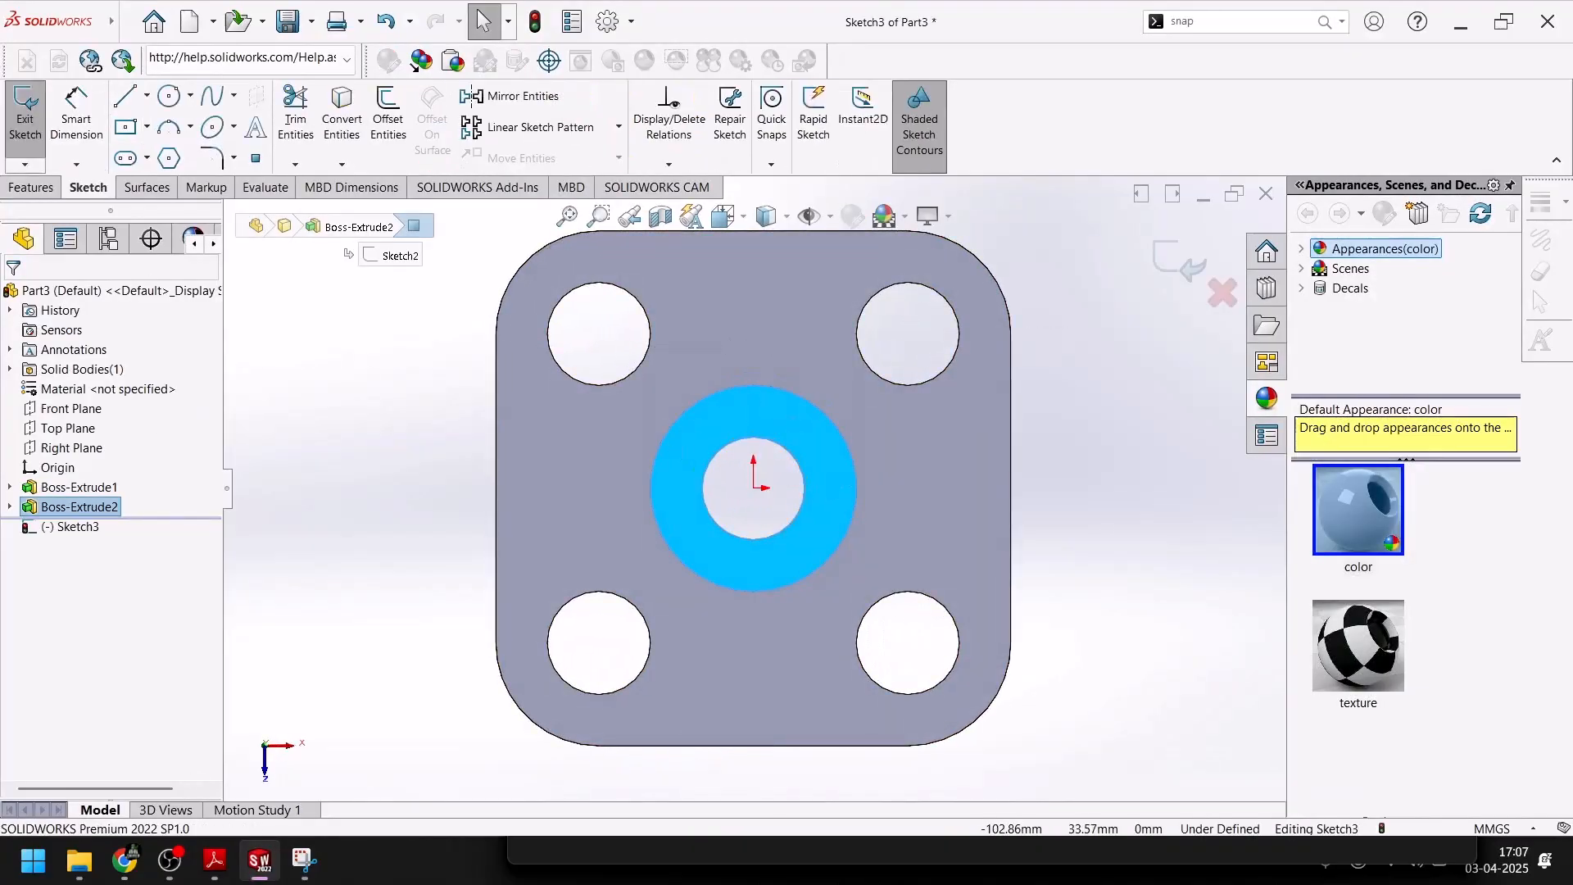
{"action": "left_click", "coordinate": [259, 875]}
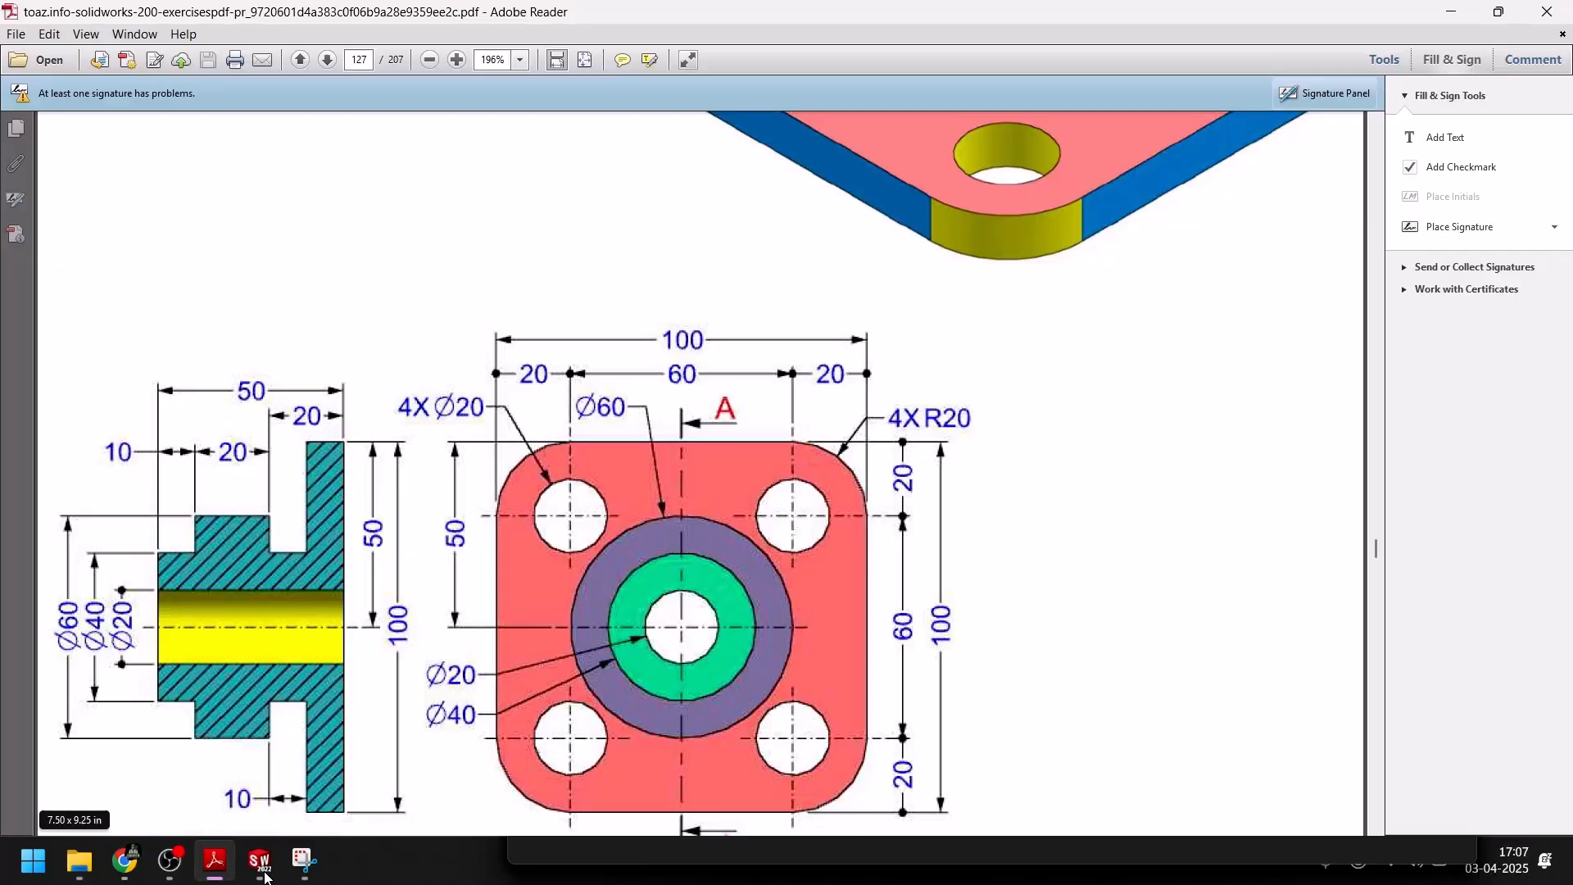
{"action": "left_click", "coordinate": [261, 862]}
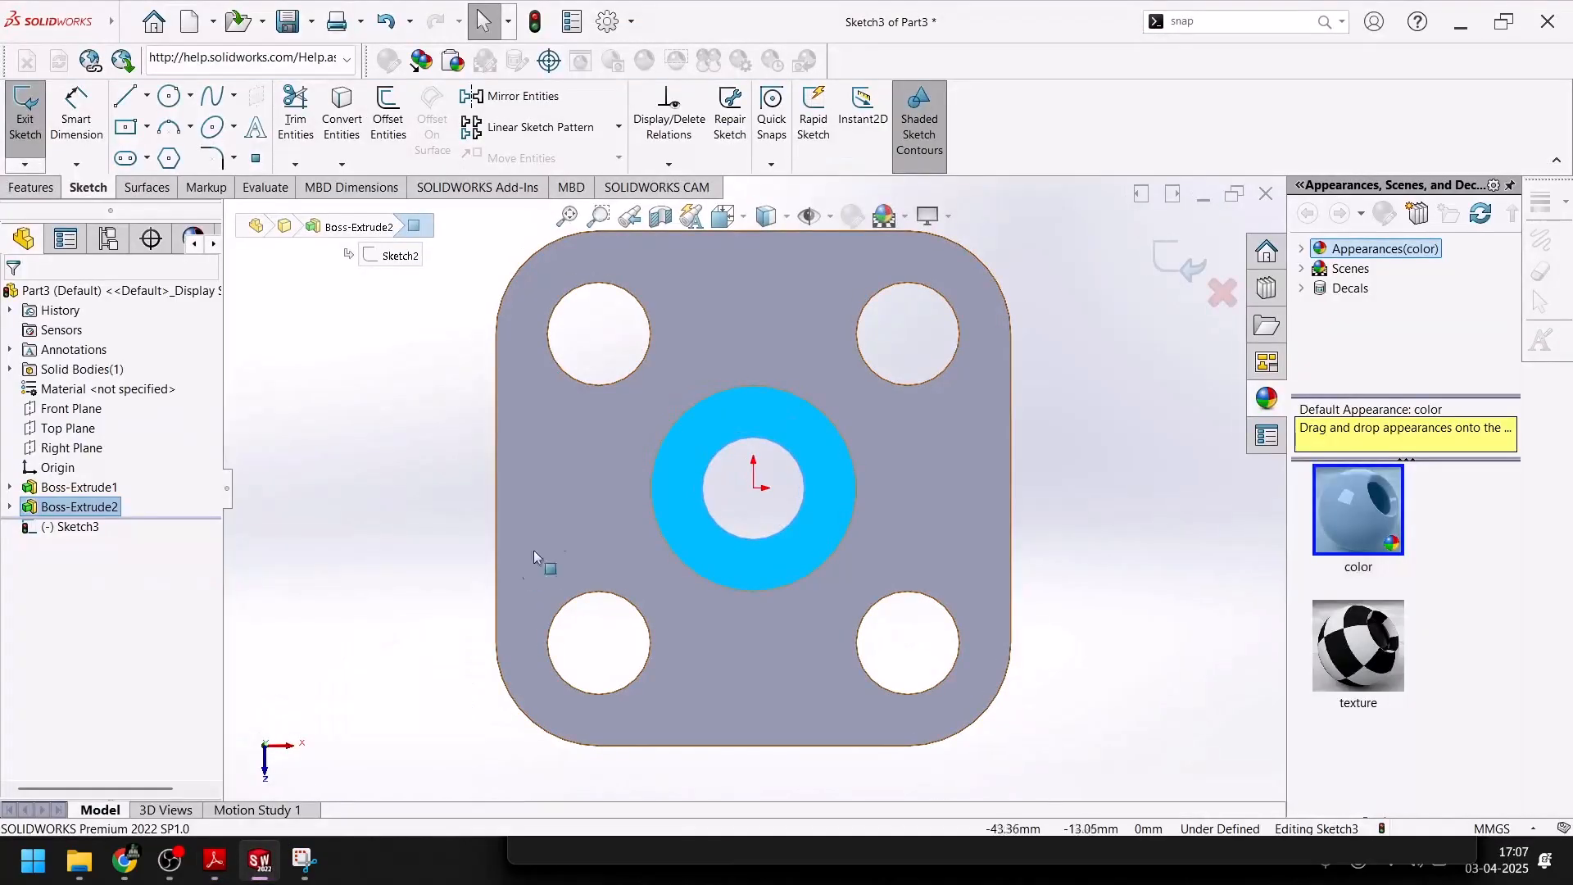
Sketch a circle about 62.1 mm in diameter centered on the origin
{"action": "left_click", "coordinate": [170, 97]}
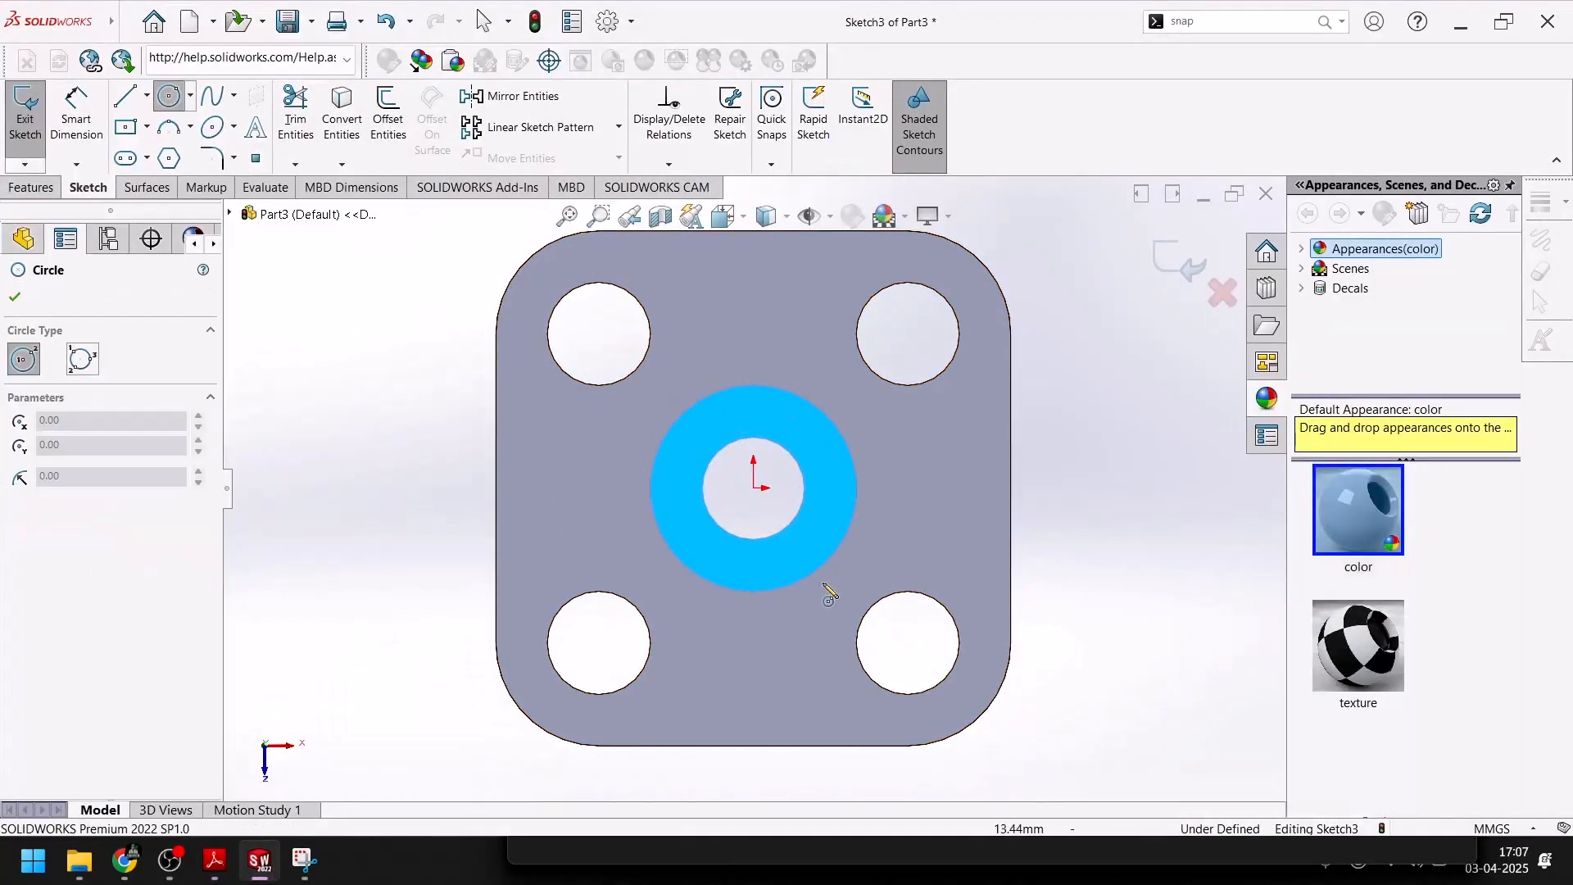
{"action": "left_click", "coordinate": [754, 488]}
{"action": "left_click", "coordinate": [821, 342]}
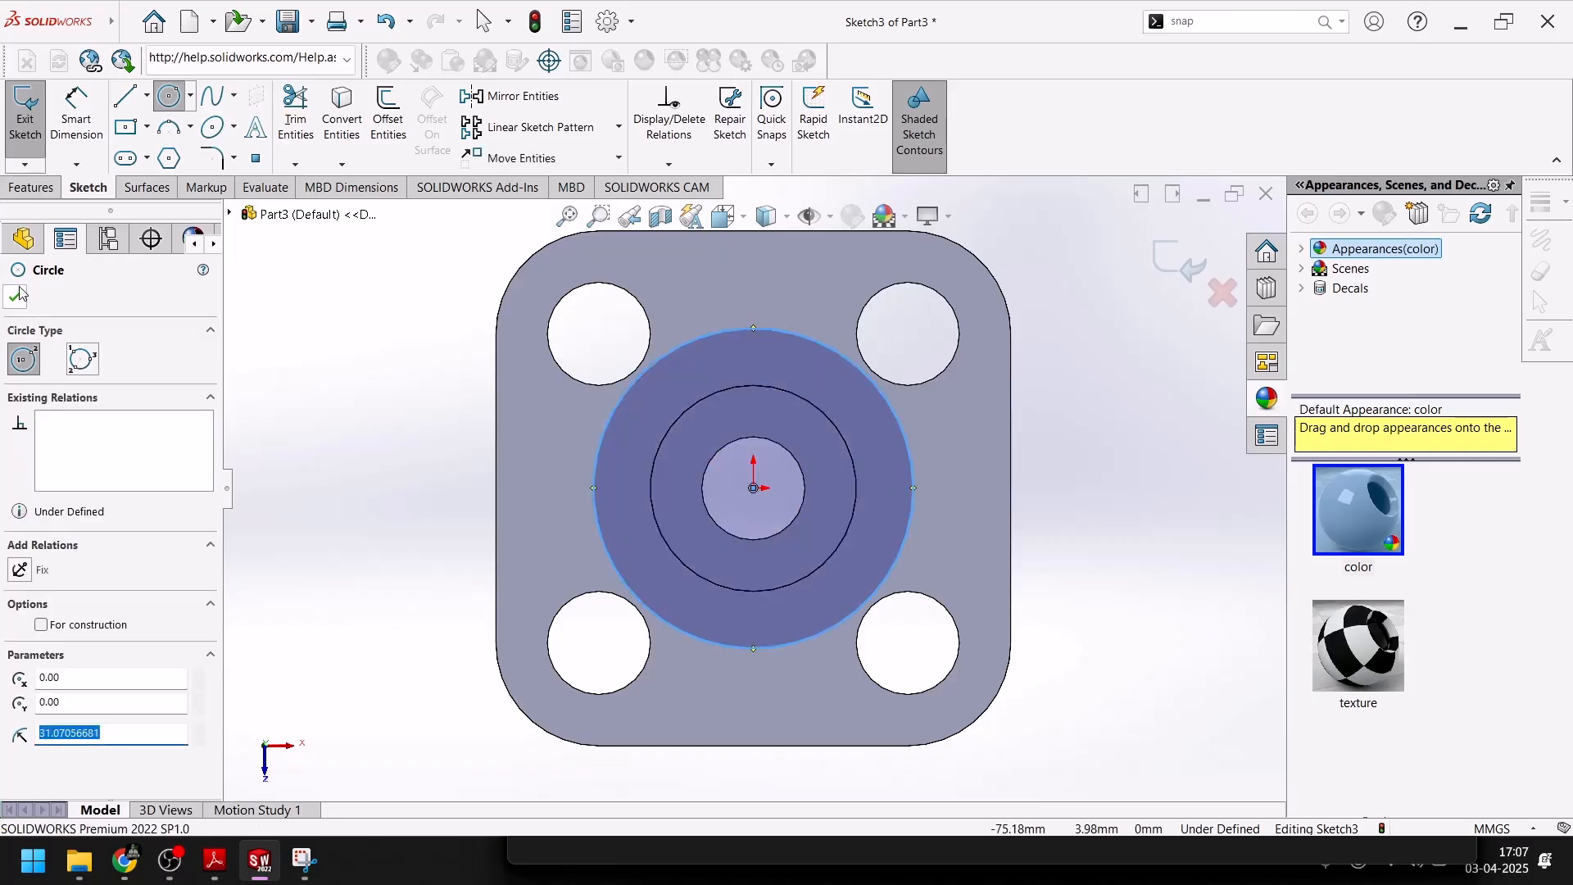
Dimension the diameter of the large circle around the boss as 60 mm
{"action": "left_click", "coordinate": [14, 296]}
{"action": "left_click", "coordinate": [76, 115]}
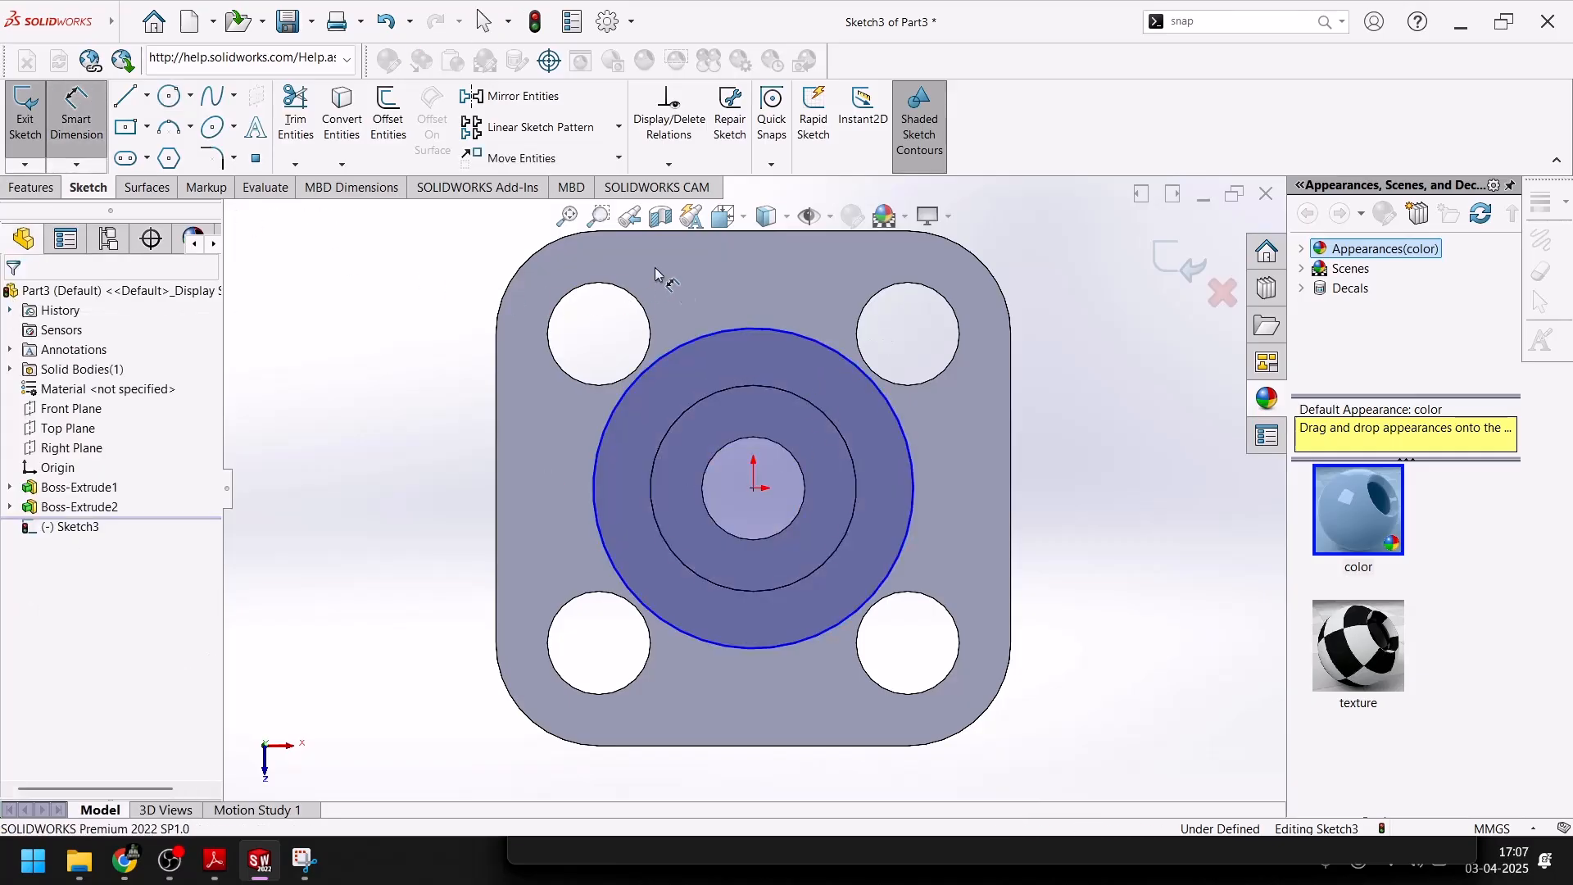
{"action": "left_click", "coordinate": [718, 327]}
{"action": "left_click", "coordinate": [702, 309]}
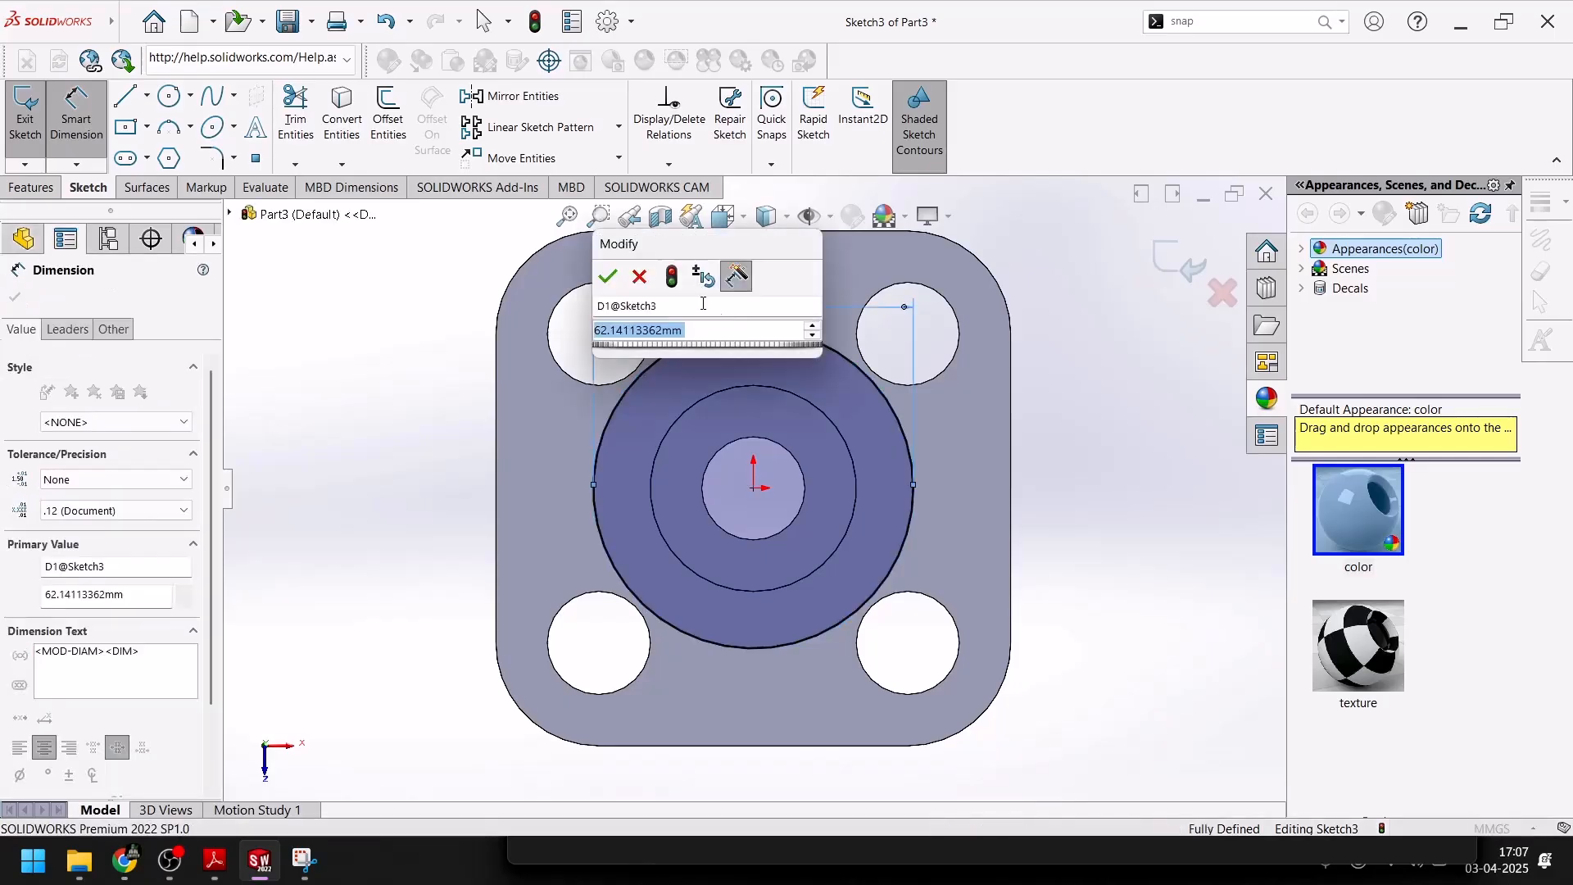
{"action": "type", "text": "60"}
{"action": "key", "text": "Return"}
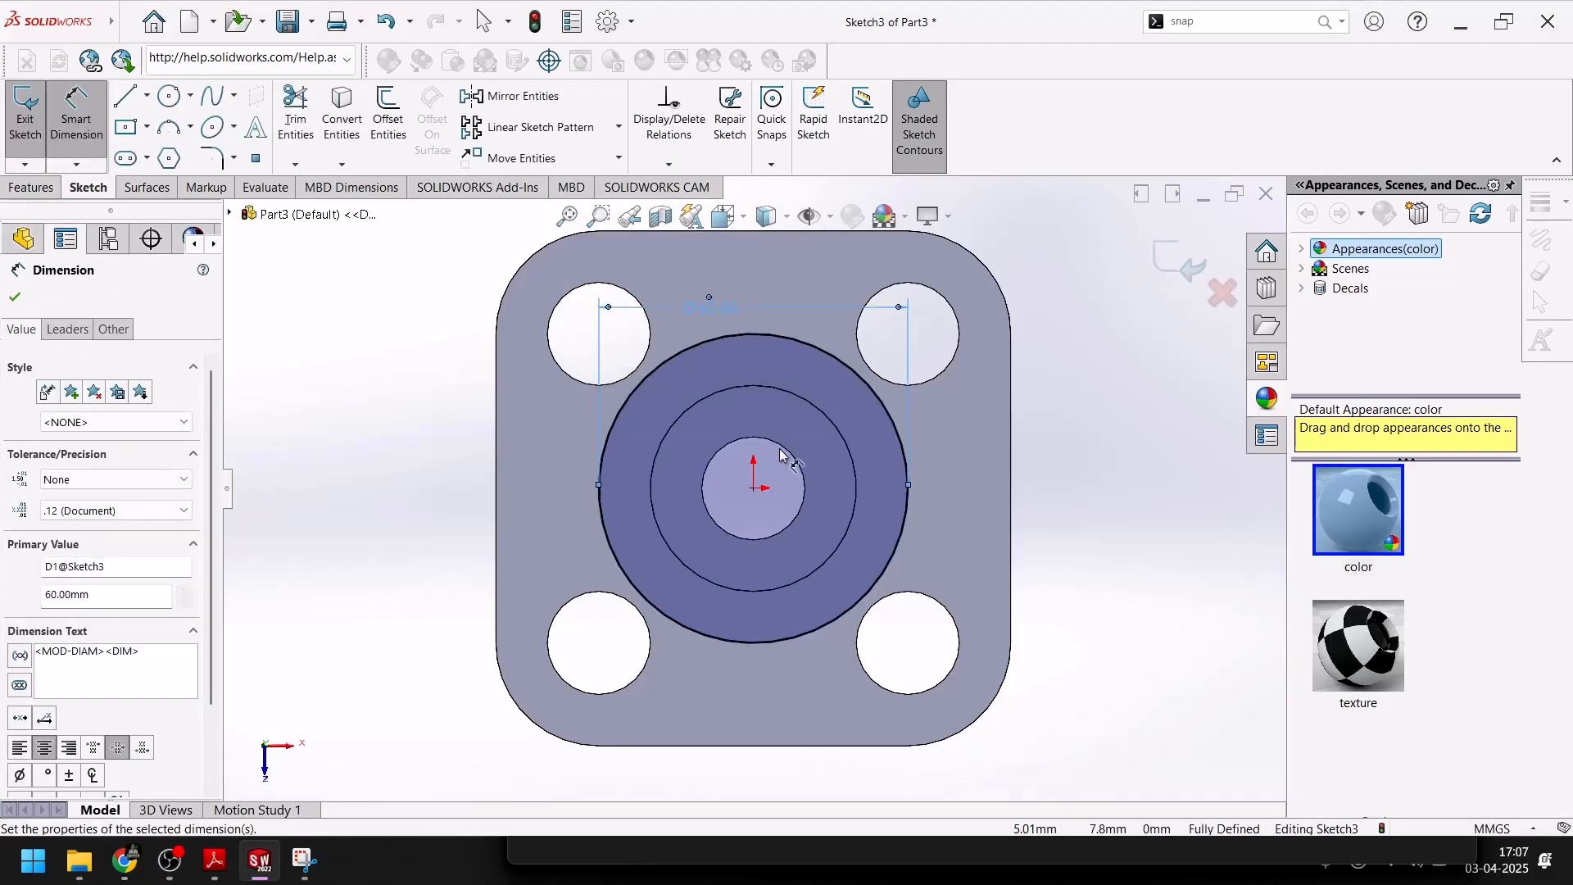
{"action": "key", "text": "Escape"}
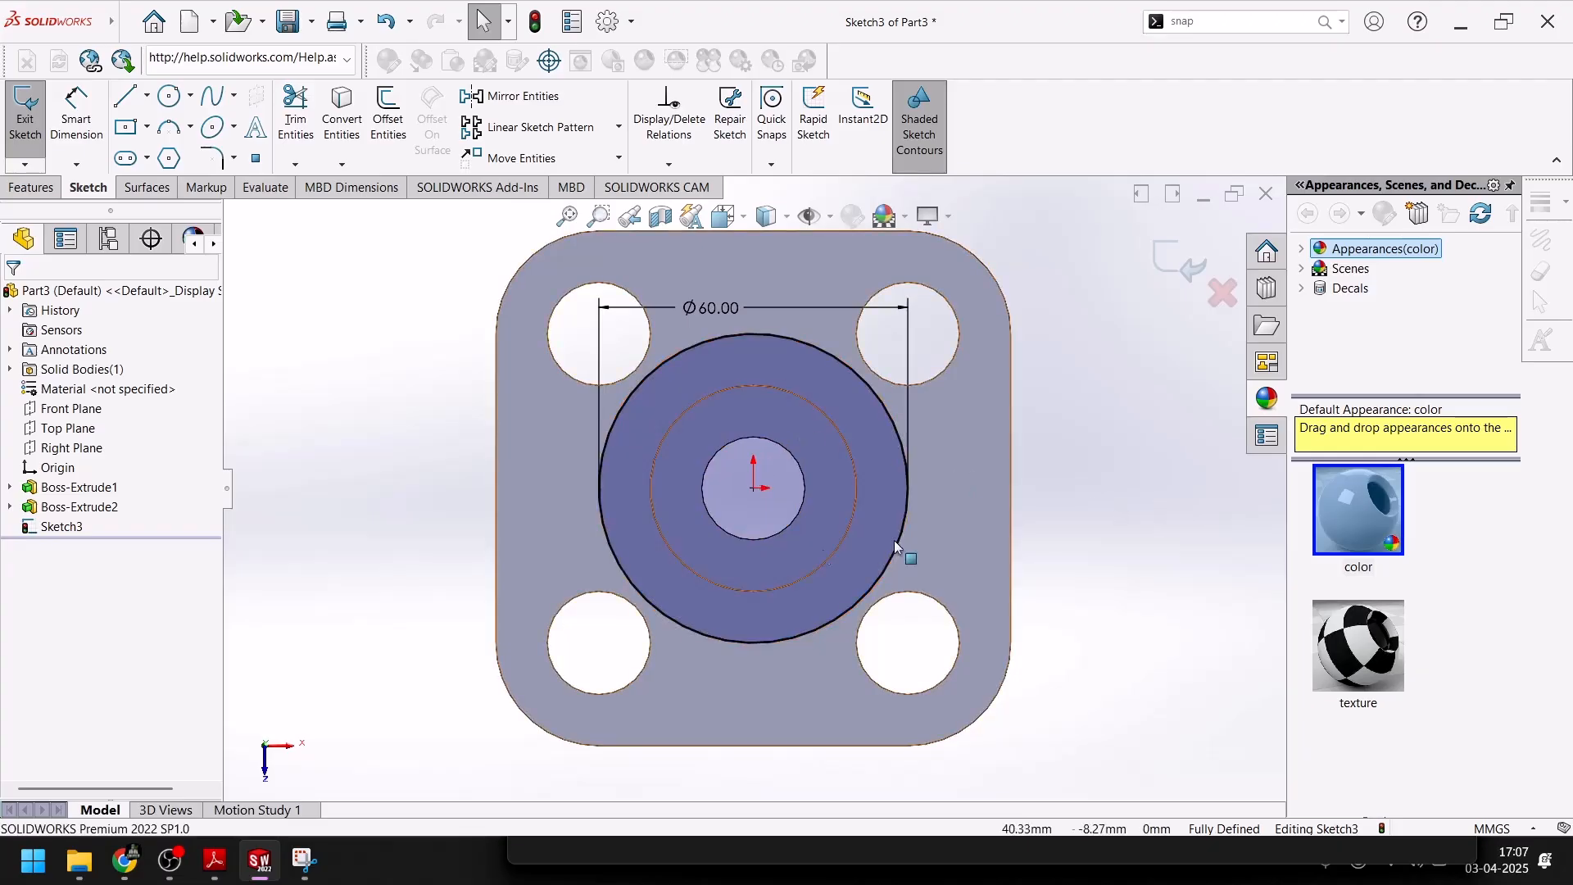
{"action": "left_click", "coordinate": [740, 439]}
{"action": "left_click", "coordinate": [366, 102]}
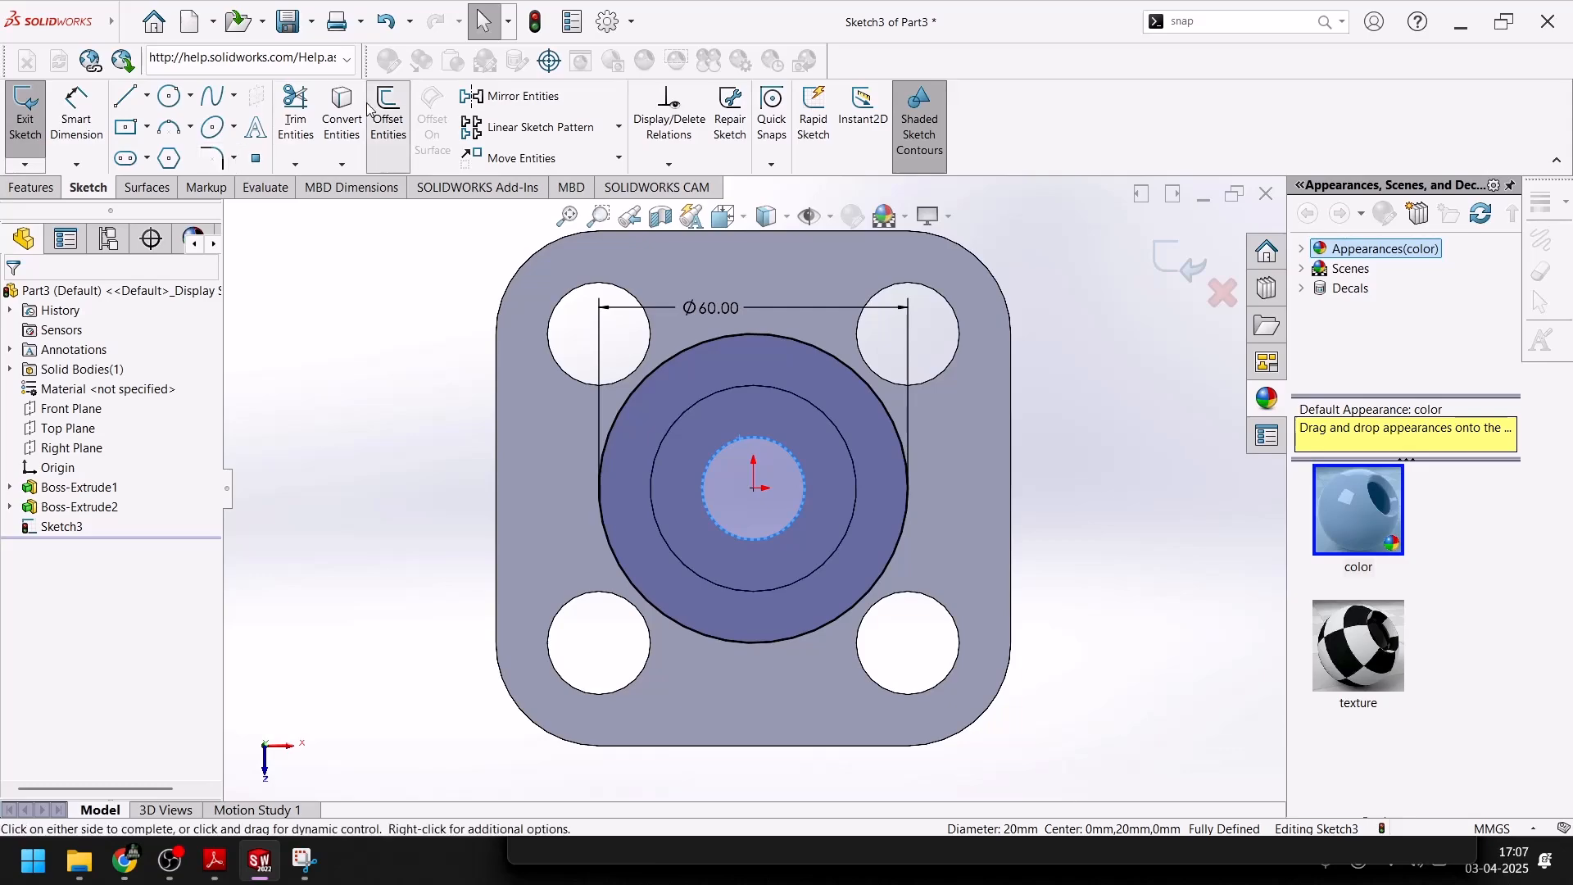
{"action": "left_click", "coordinate": [311, 388]}
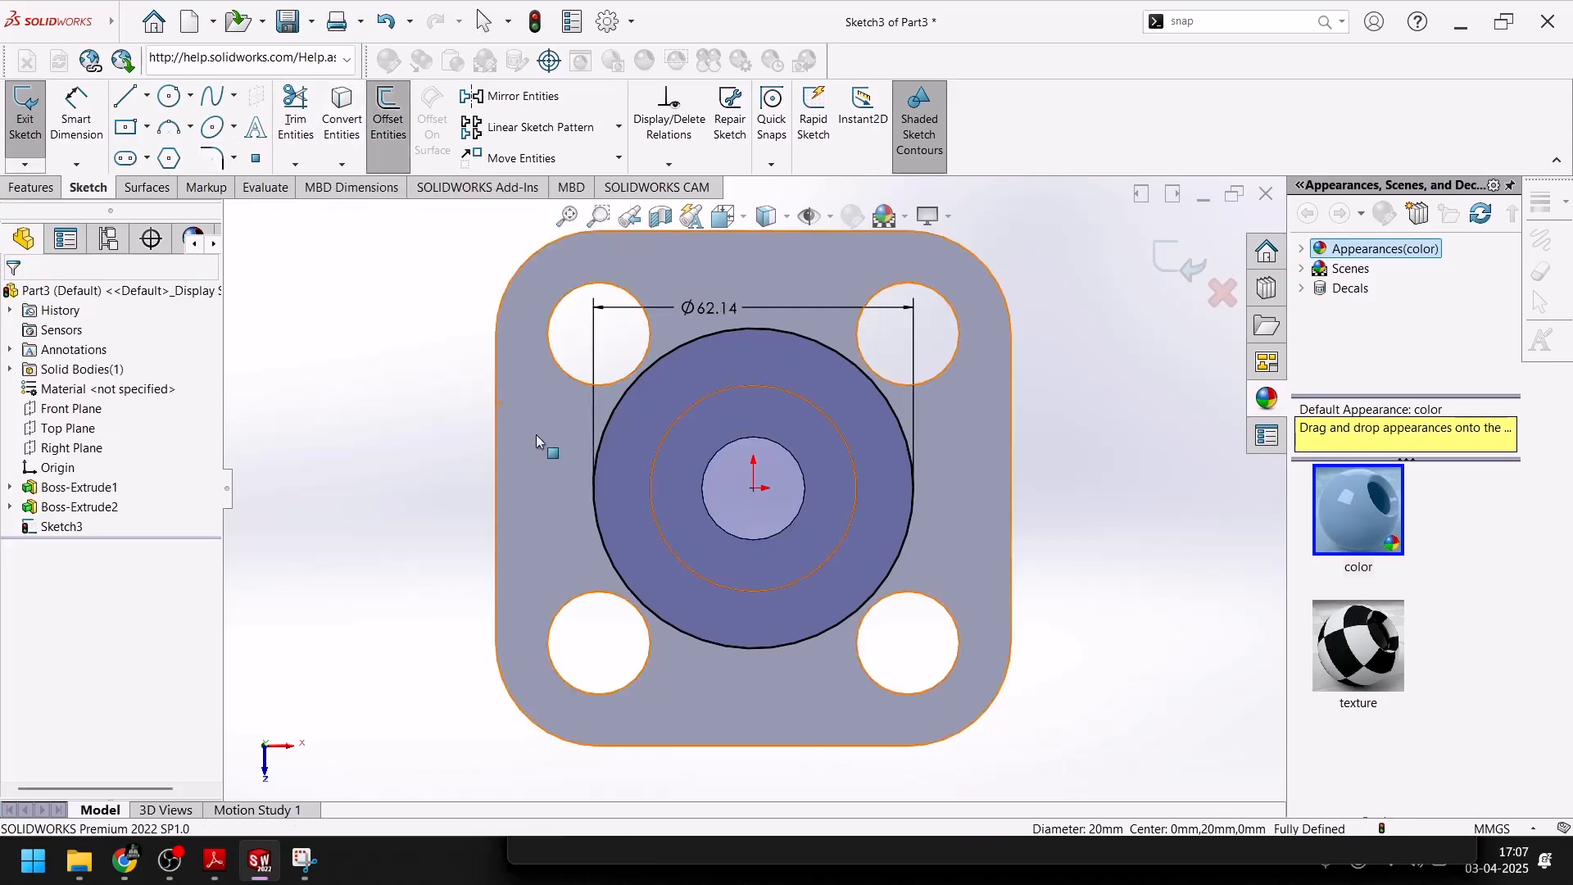
Add the central hole's edge to the sketch with Convert Entities and exit the sketch
{"action": "left_click", "coordinate": [729, 443]}
{"action": "left_click", "coordinate": [347, 125]}
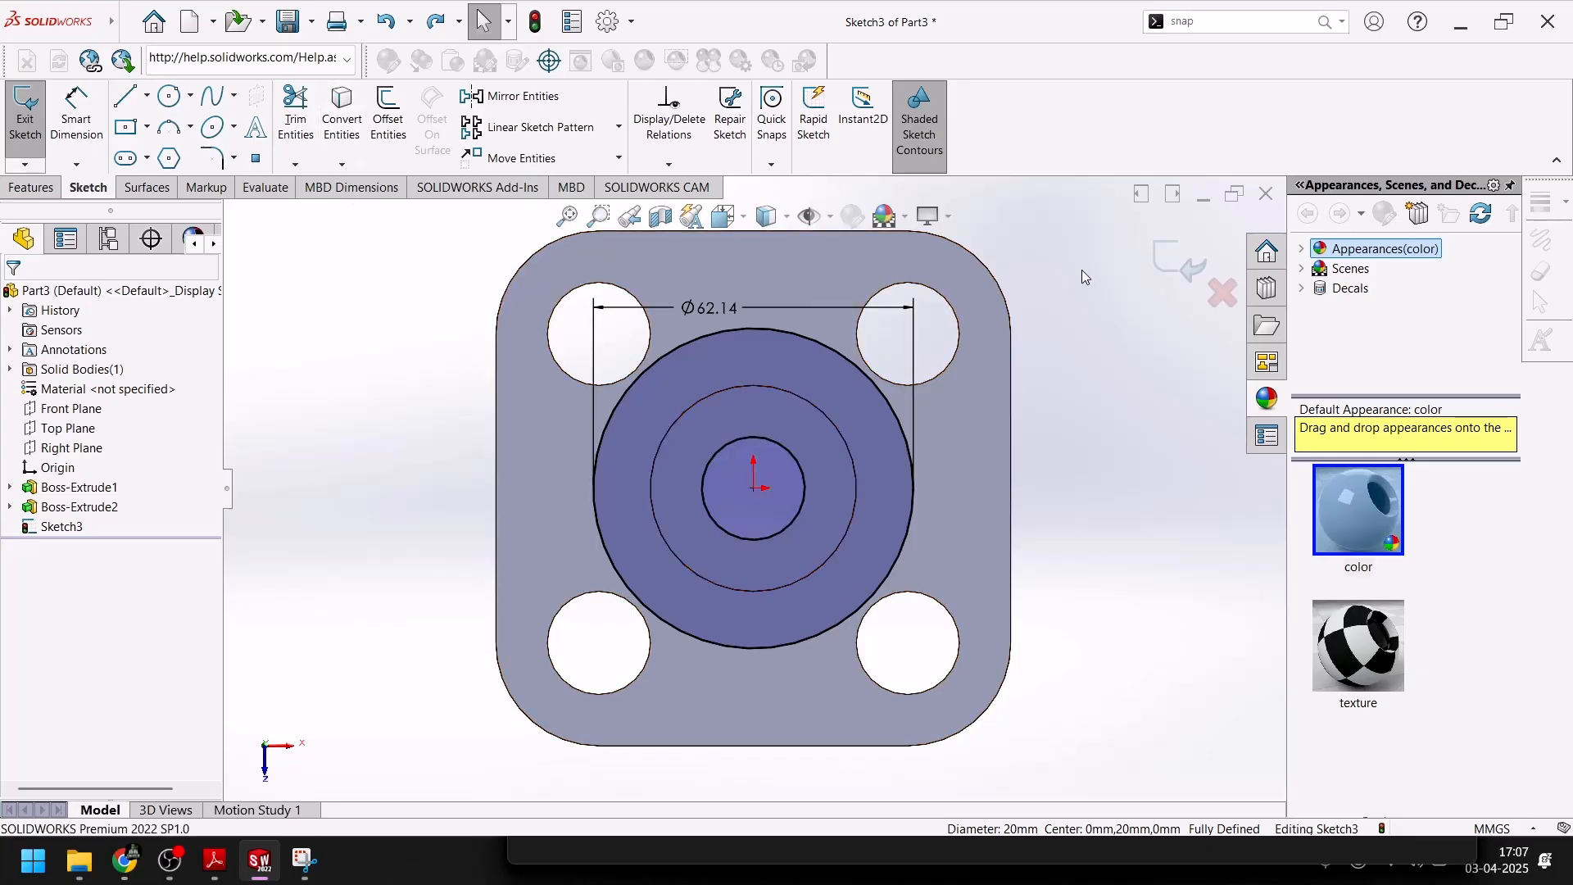
{"action": "left_click", "coordinate": [1178, 262]}
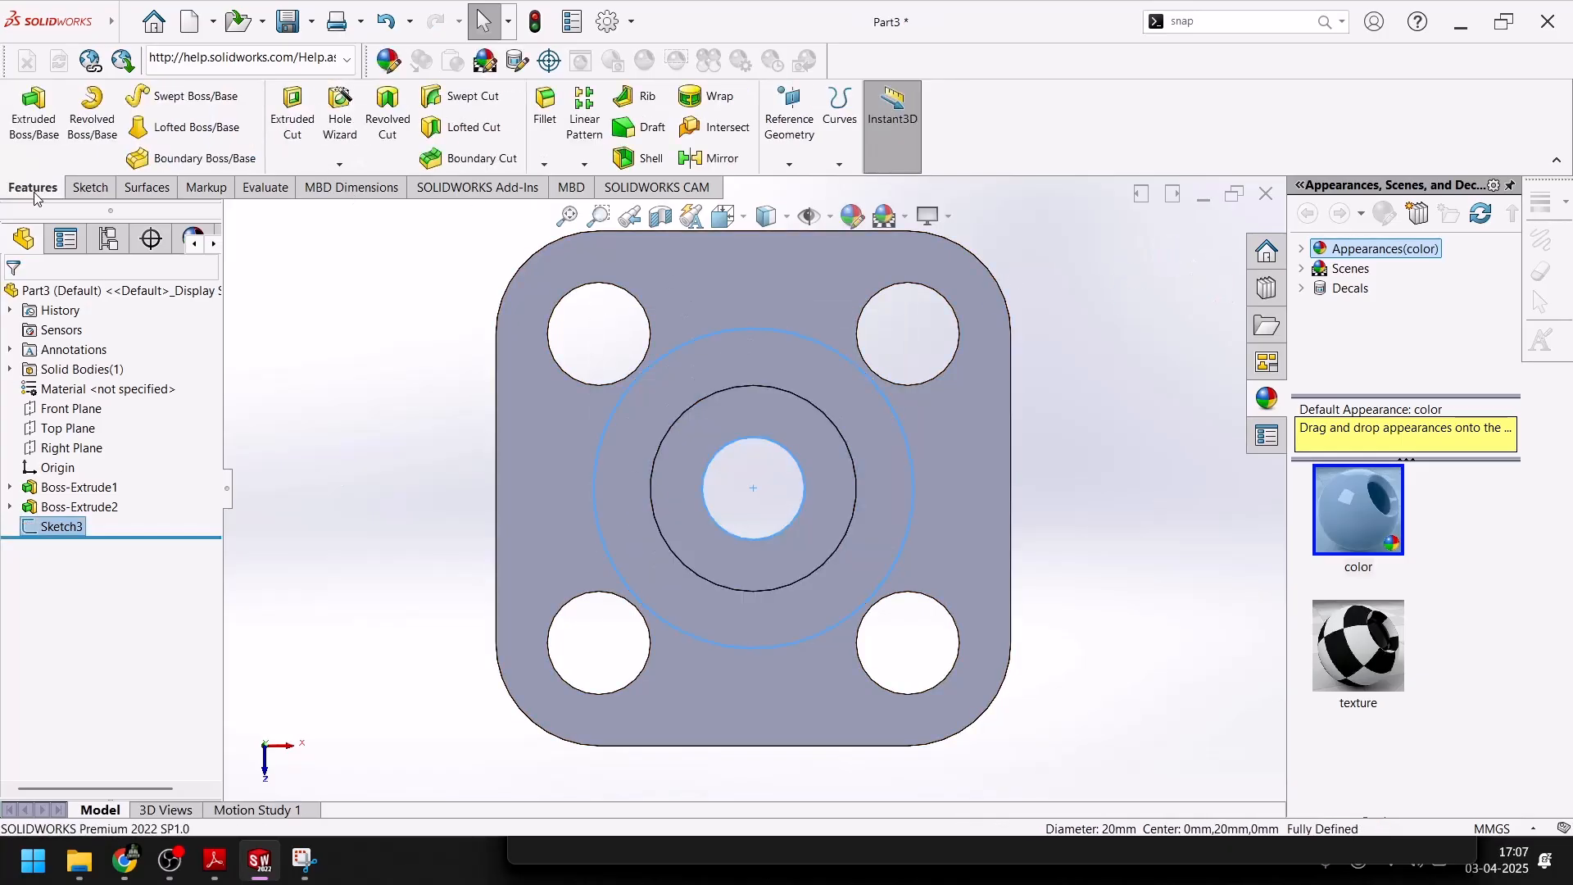
Extrude the large ring around the central hole 20 mm (Blind), merged with the existing body
{"action": "left_click", "coordinate": [34, 123]}
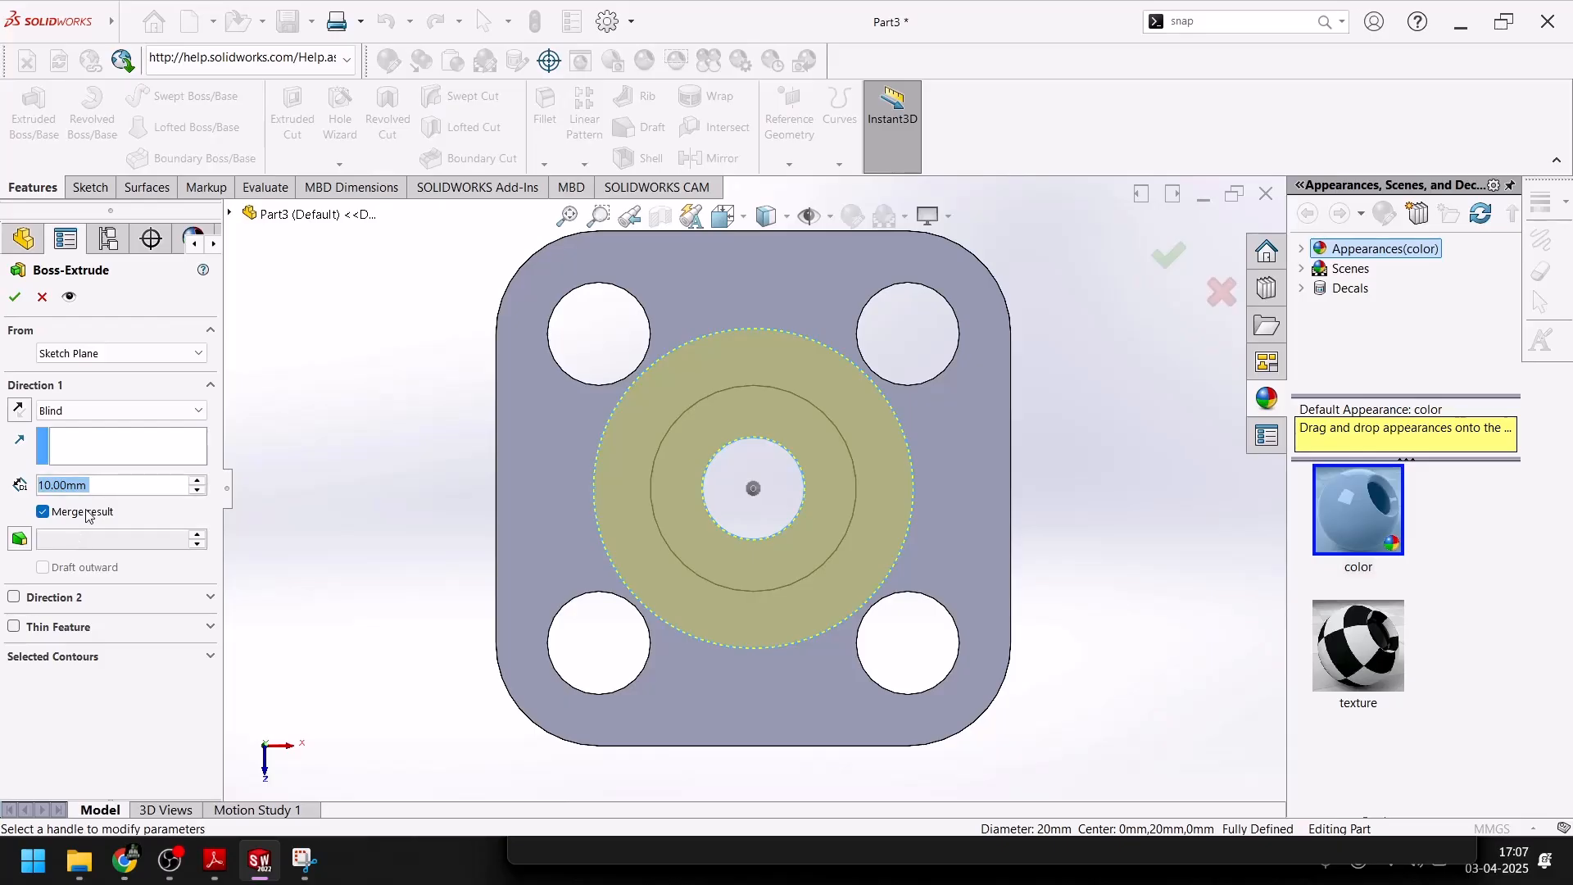
{"action": "left_click", "coordinate": [15, 298]}
{"action": "middle_click_drag", "start_coordinate": [375, 479], "coordinate": [425, 508]}
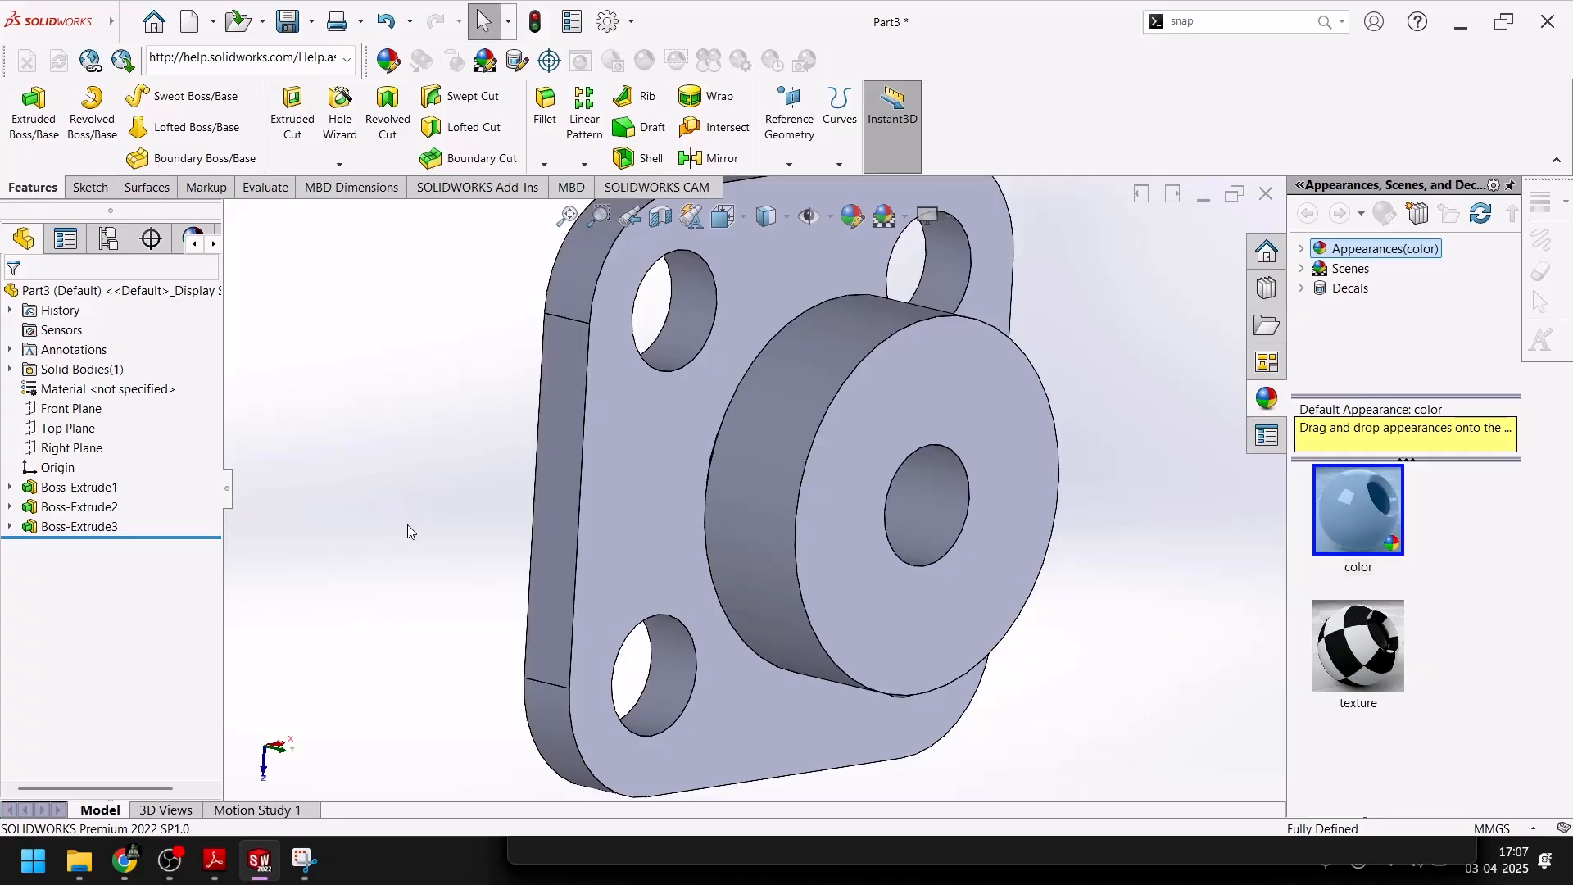
{"action": "middle_click_drag", "start_coordinate": [426, 529], "coordinate": [422, 588]}
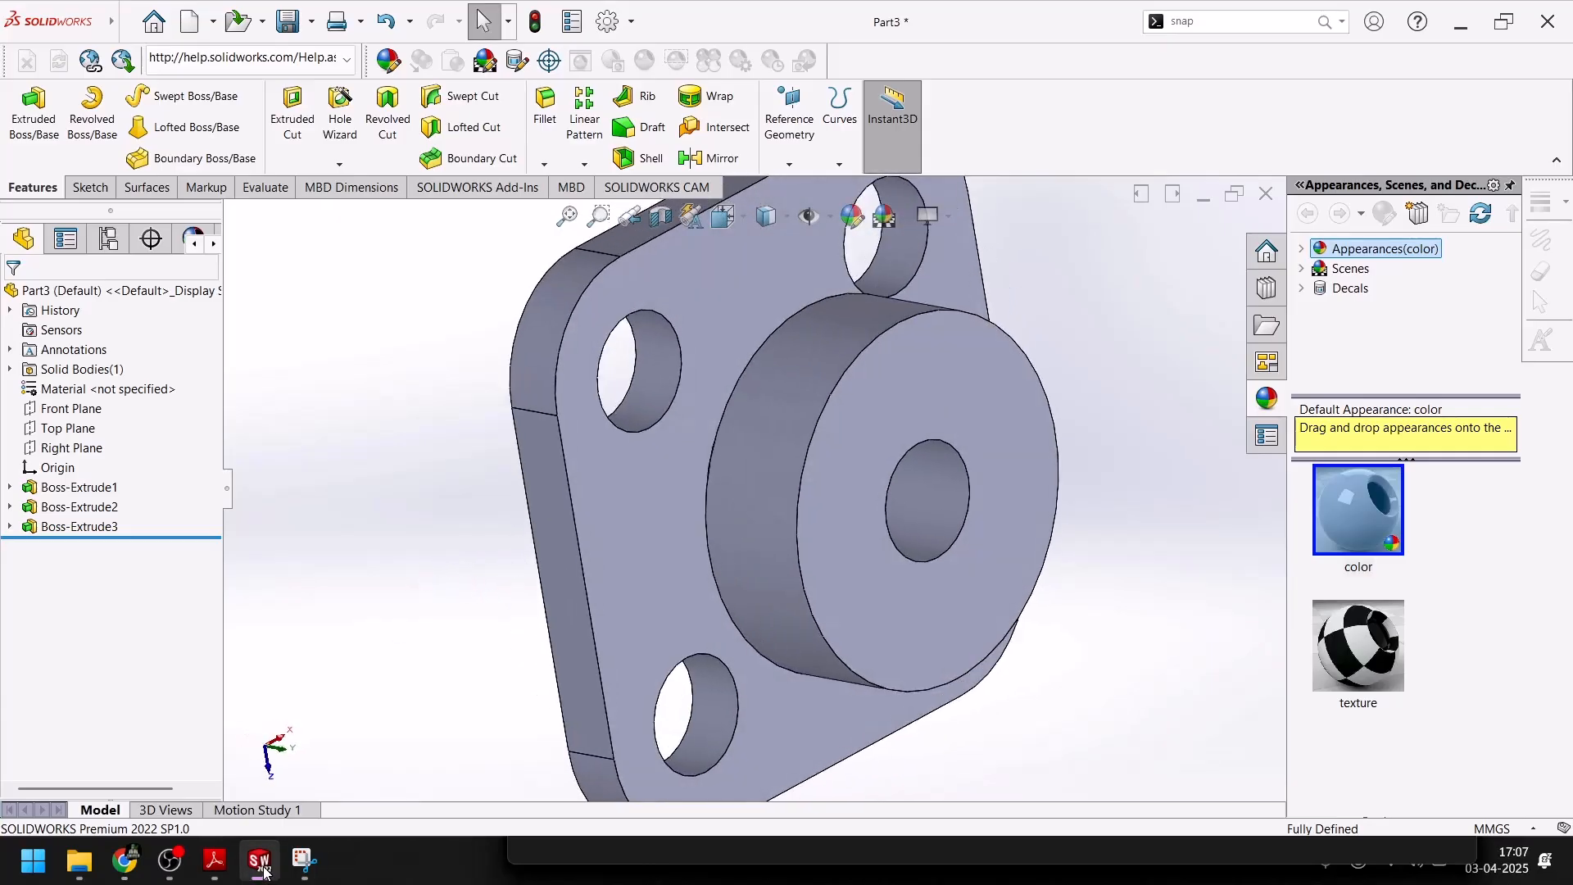
Check the top cylinder's dimensions in the PDF drawing and start a sketch on the large boss's top face
{"action": "left_click", "coordinate": [261, 865]}
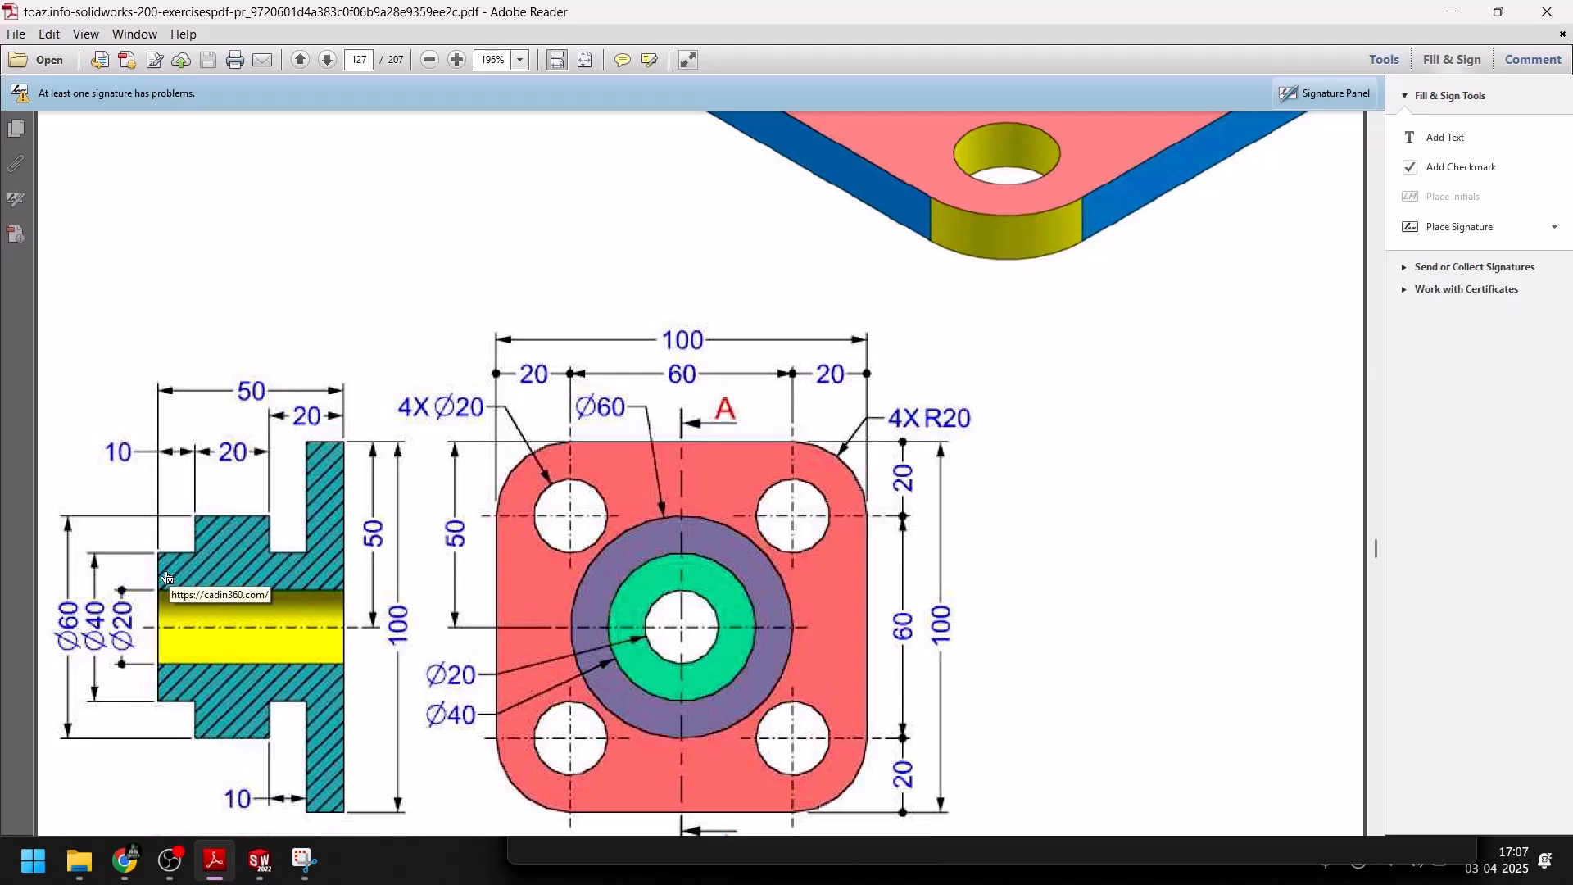
{"action": "left_click", "coordinate": [260, 860]}
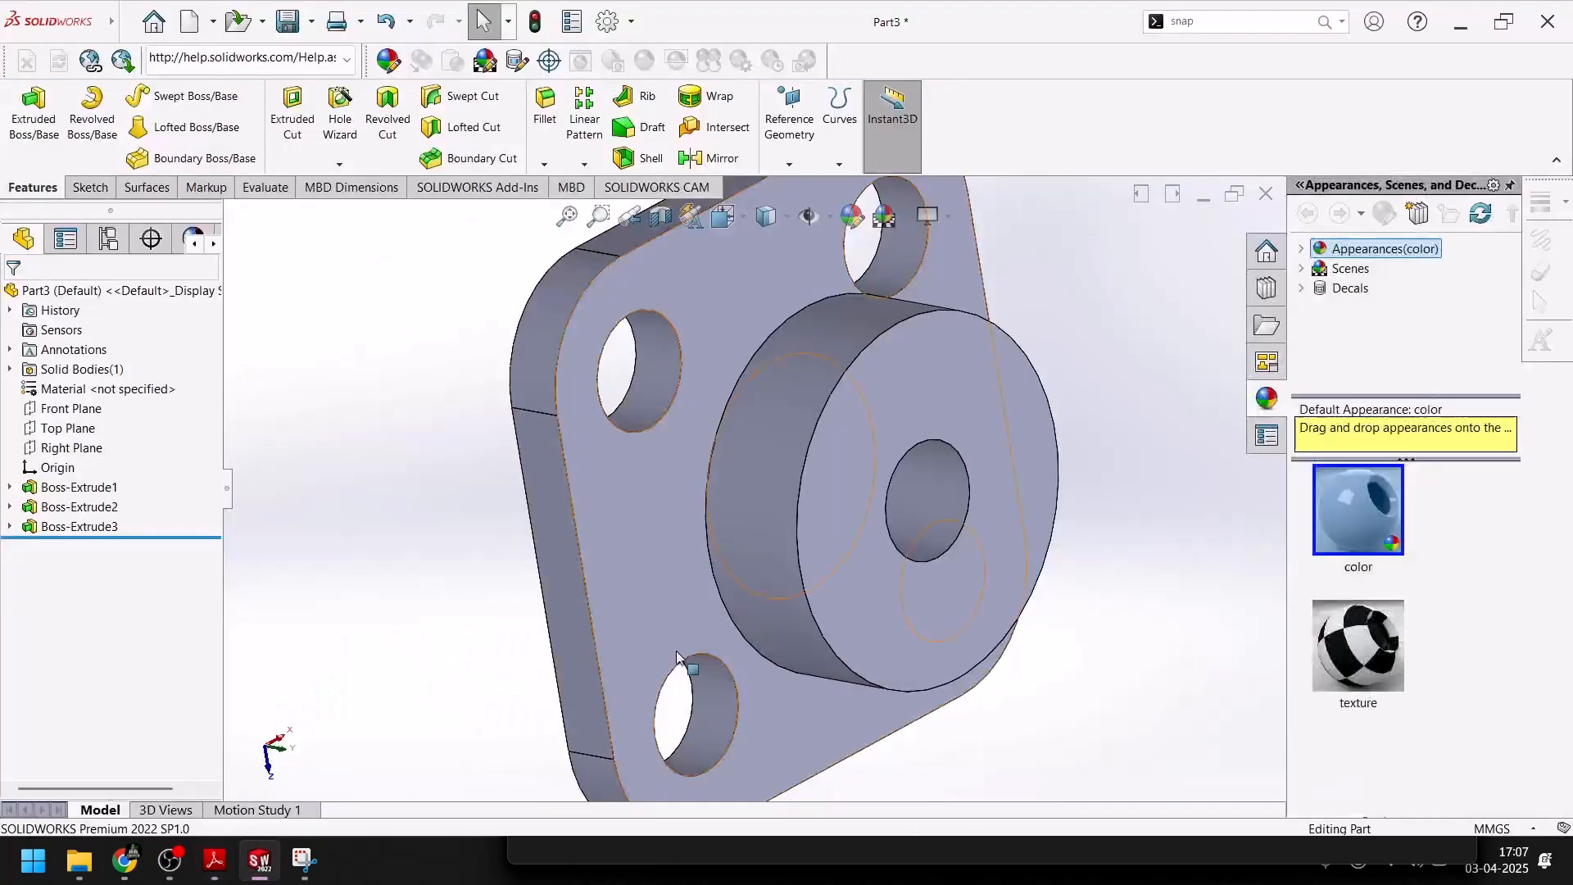
{"action": "left_click", "coordinate": [918, 402]}
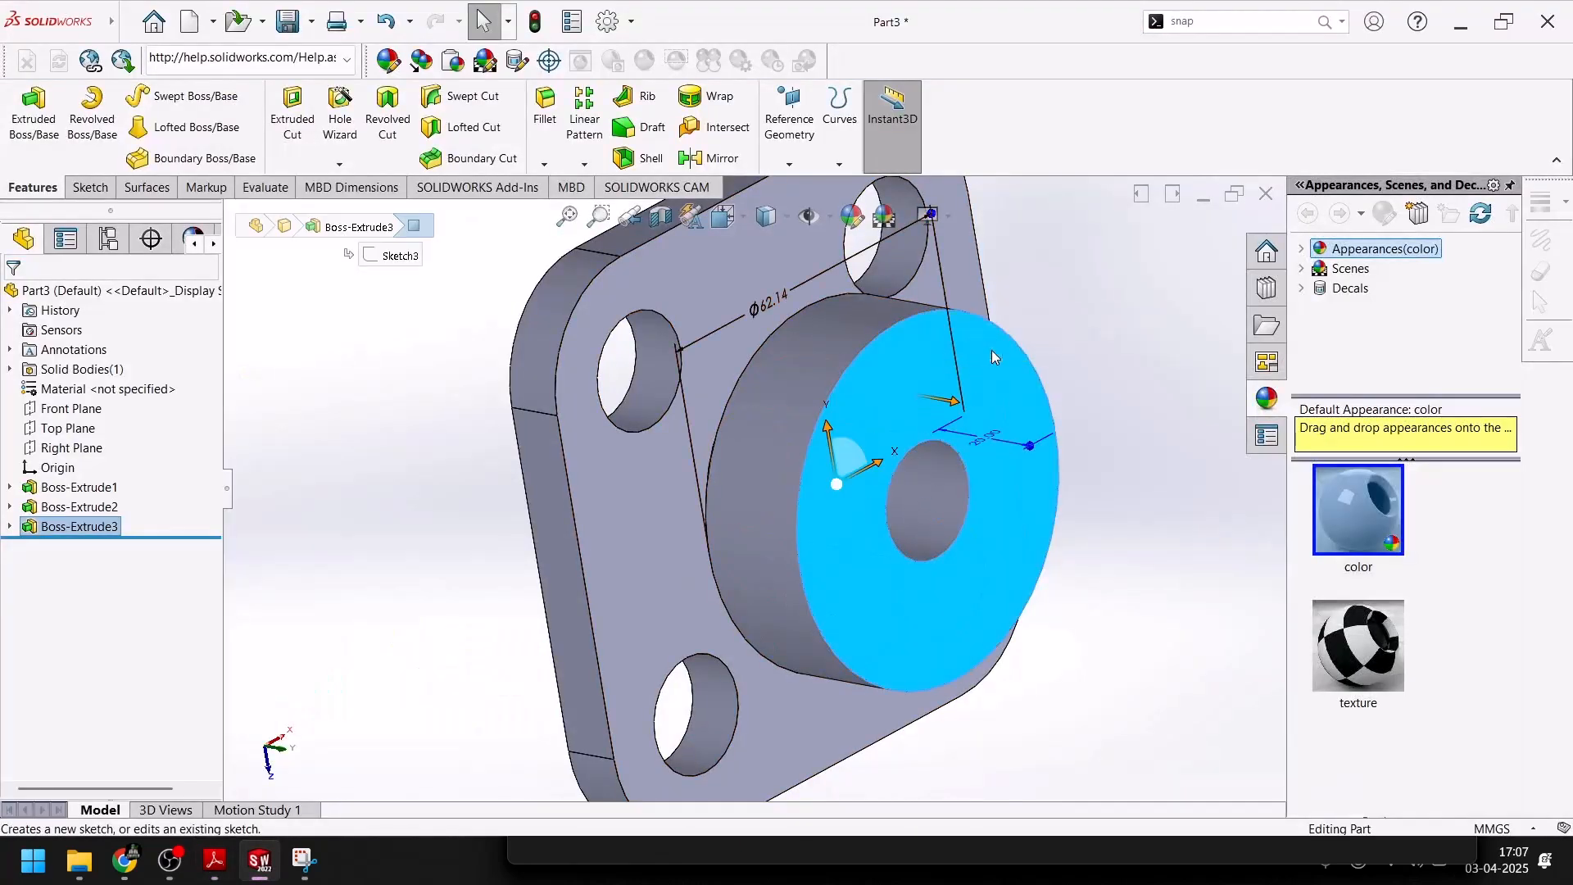
{"action": "left_click", "coordinate": [991, 350]}
Sketch a circle about 37.6 mm in diameter centered on the origin
{"action": "left_click", "coordinate": [170, 96]}
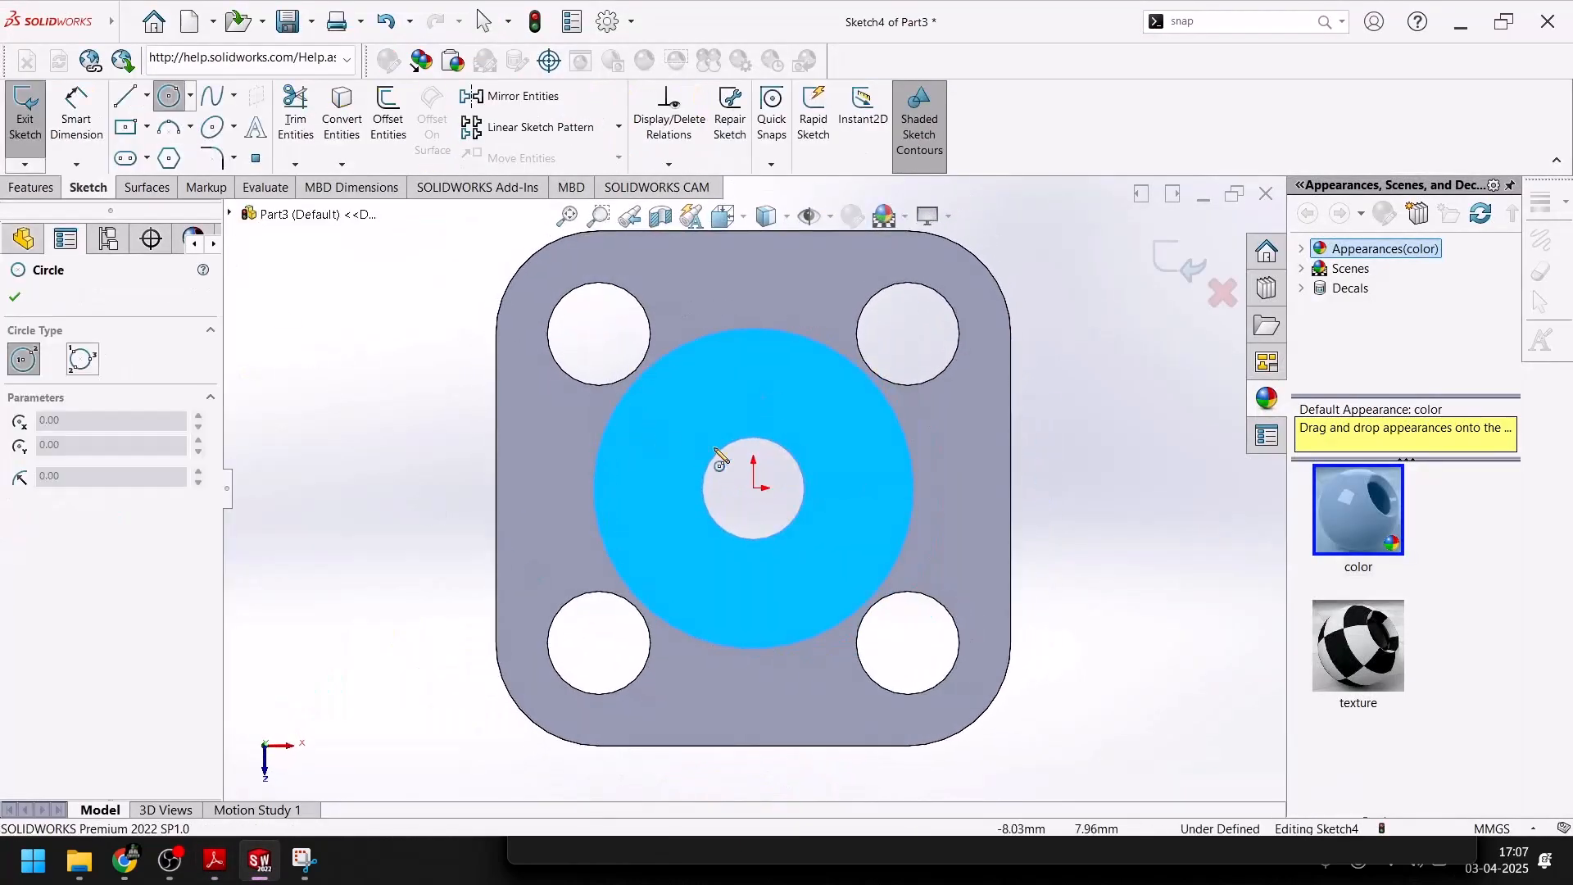
{"action": "left_click", "coordinate": [754, 488]}
{"action": "left_click", "coordinate": [819, 422]}
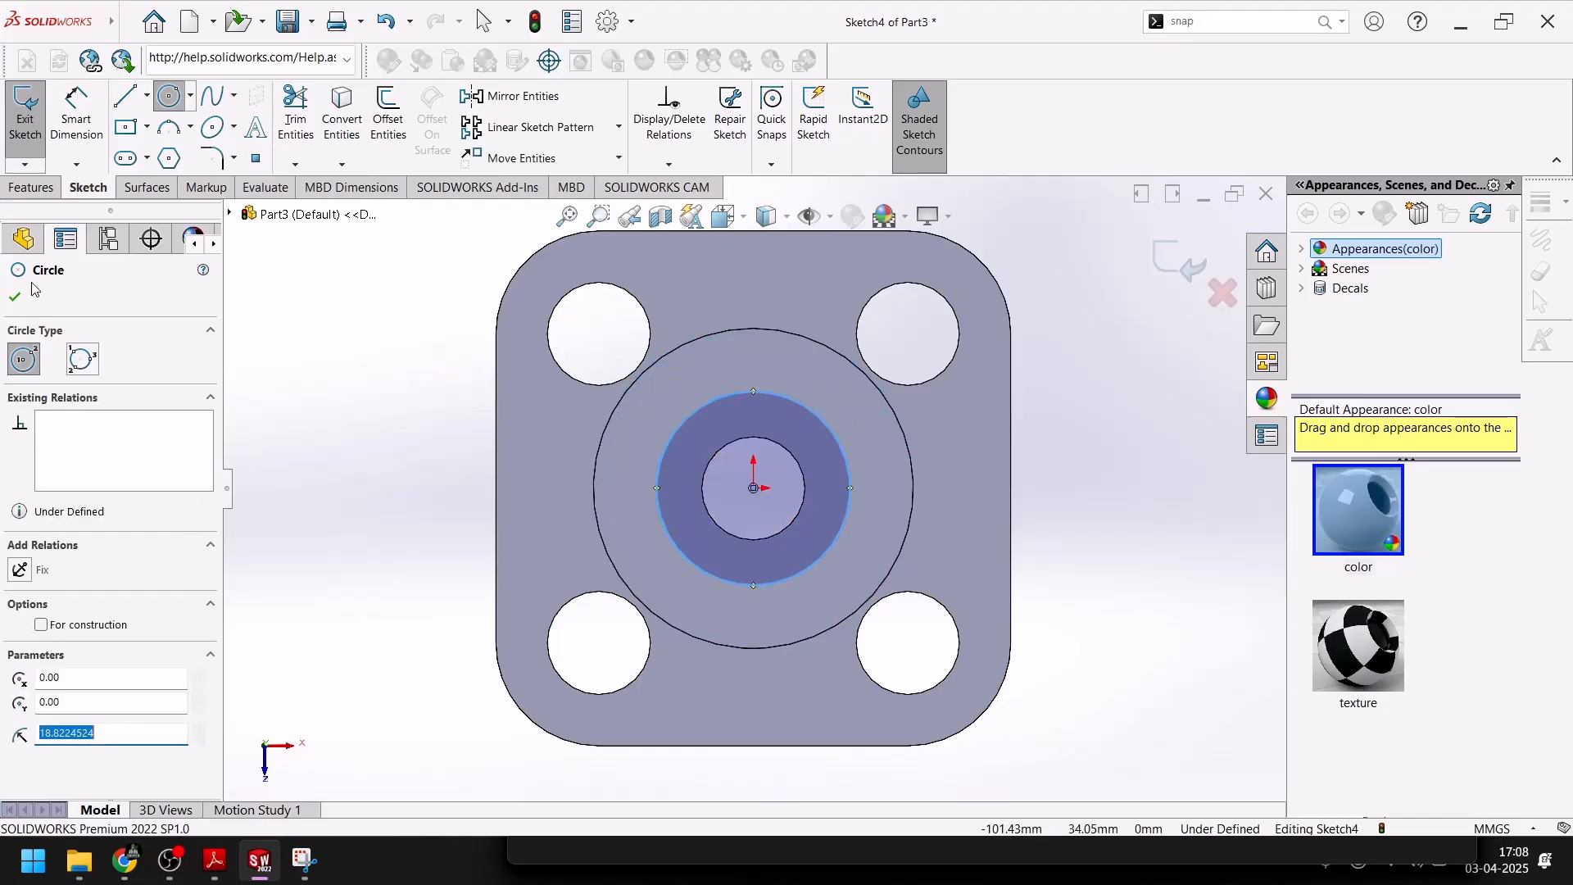
{"action": "left_click", "coordinate": [13, 300]}
Dimension the diameter of the new circle on the large boss as 40 mm
{"action": "left_click", "coordinate": [76, 115]}
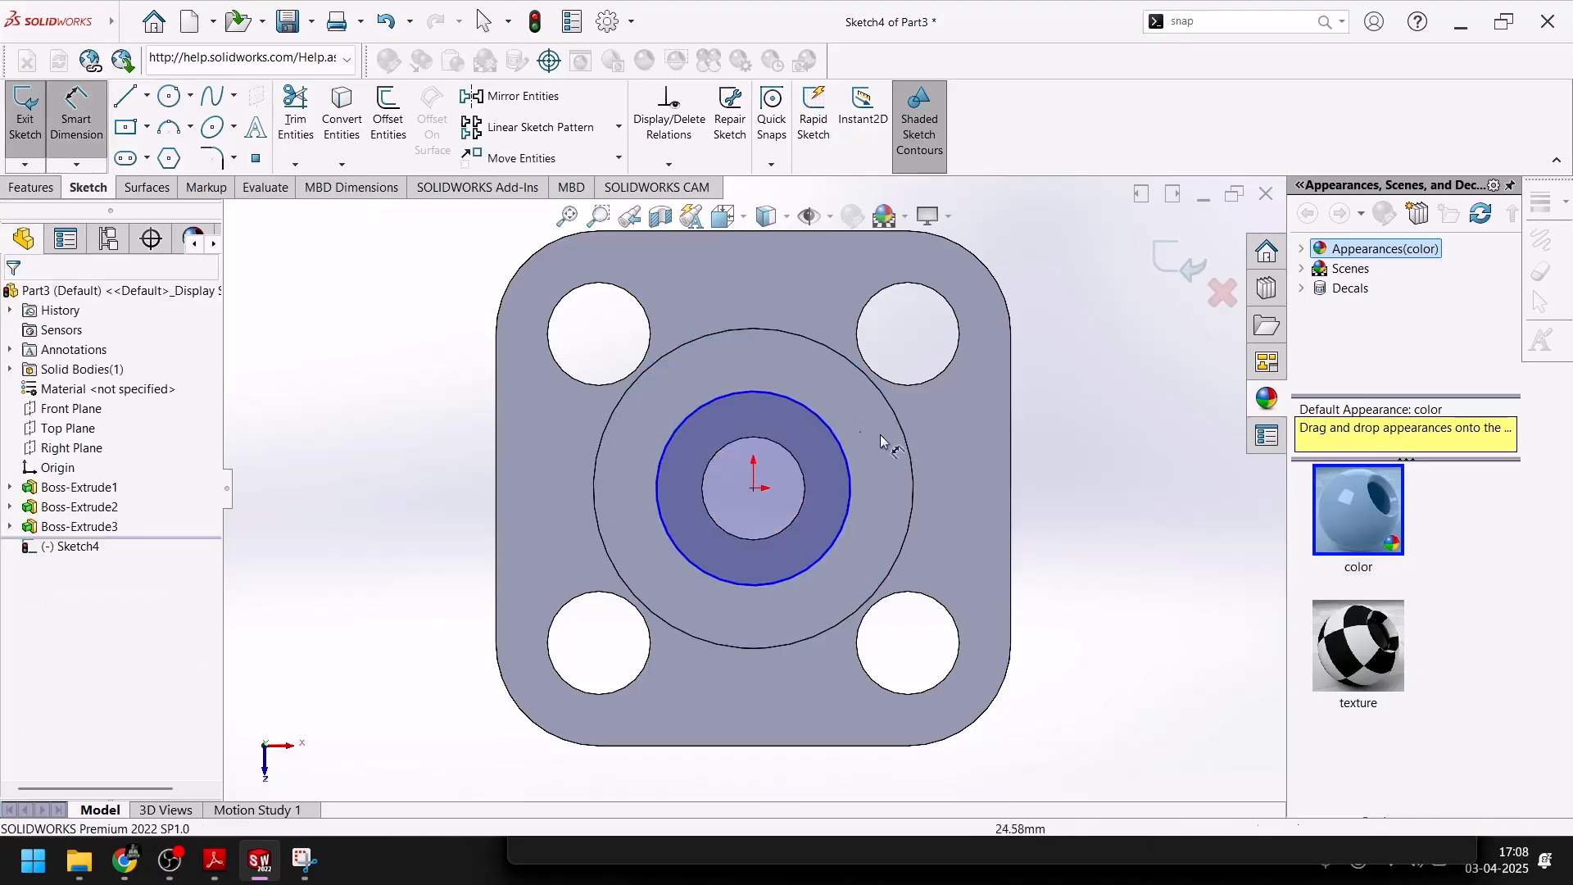
{"action": "left_click", "coordinate": [823, 422]}
{"action": "left_click", "coordinate": [840, 372]}
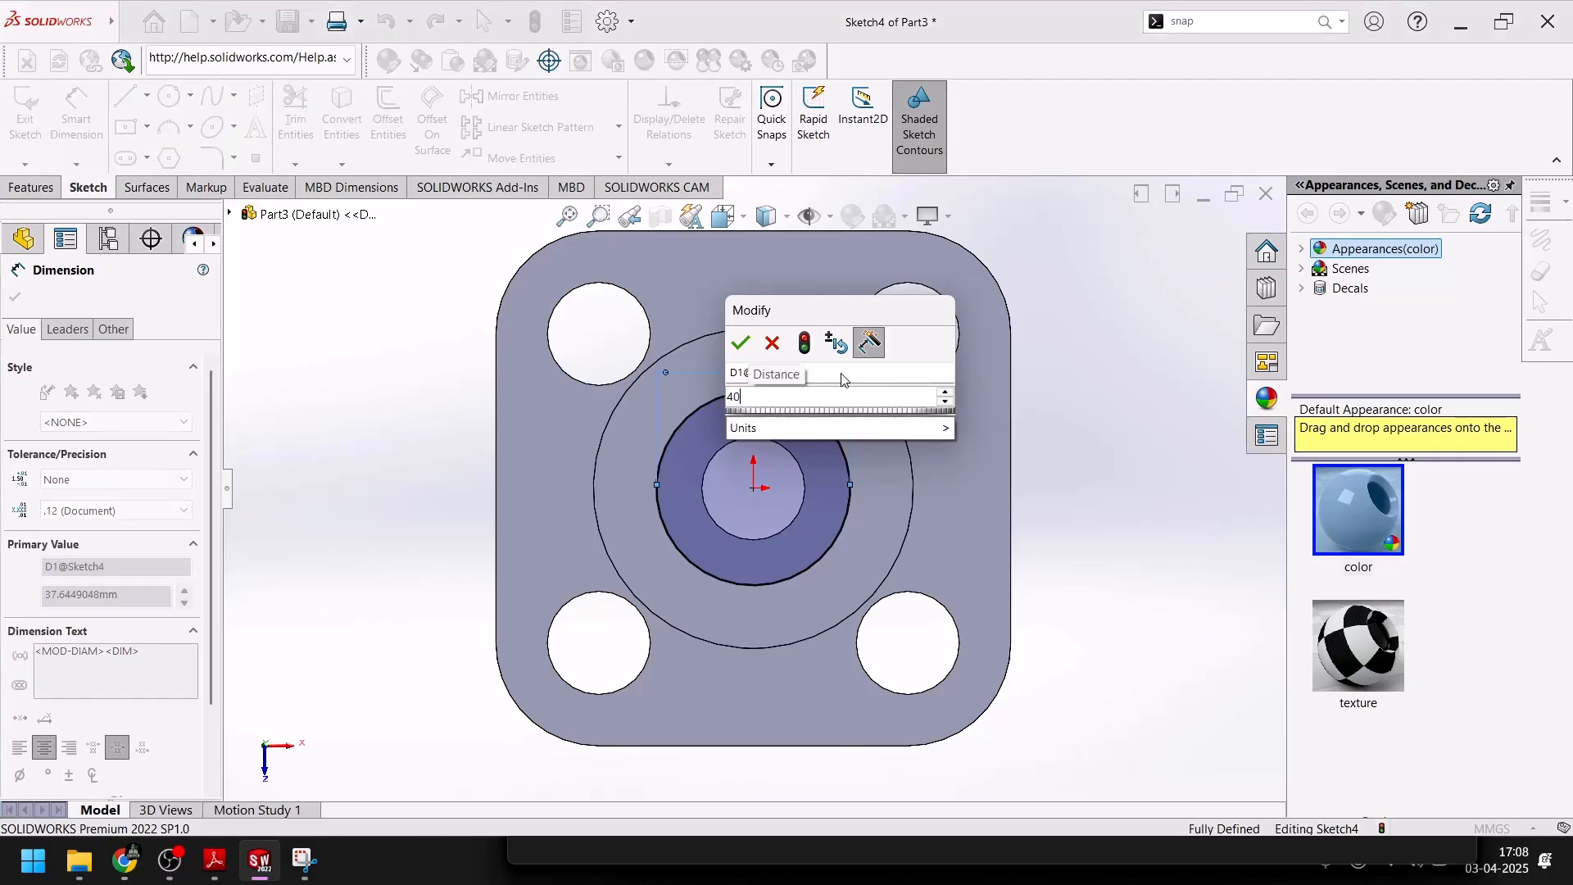
{"action": "key", "text": "Return"}
{"action": "key", "text": "Escape"}
Convert the central hole's edge into the top cylinder's sketch and close the sketch
{"action": "left_click", "coordinate": [776, 442]}
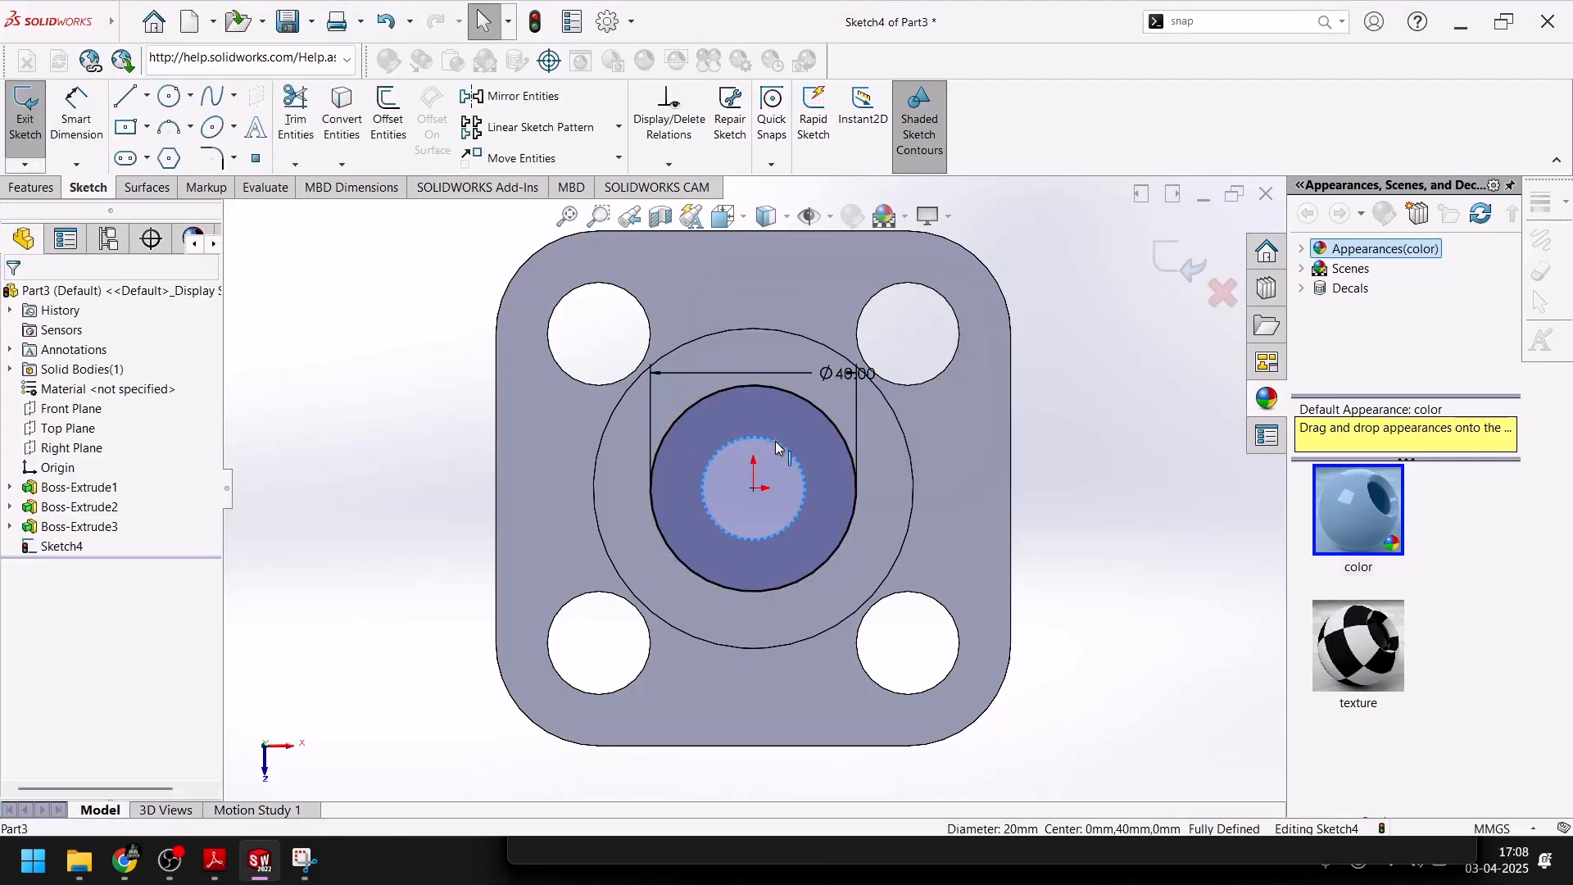
{"action": "left_click", "coordinate": [351, 113]}
{"action": "left_click", "coordinate": [1179, 267]}
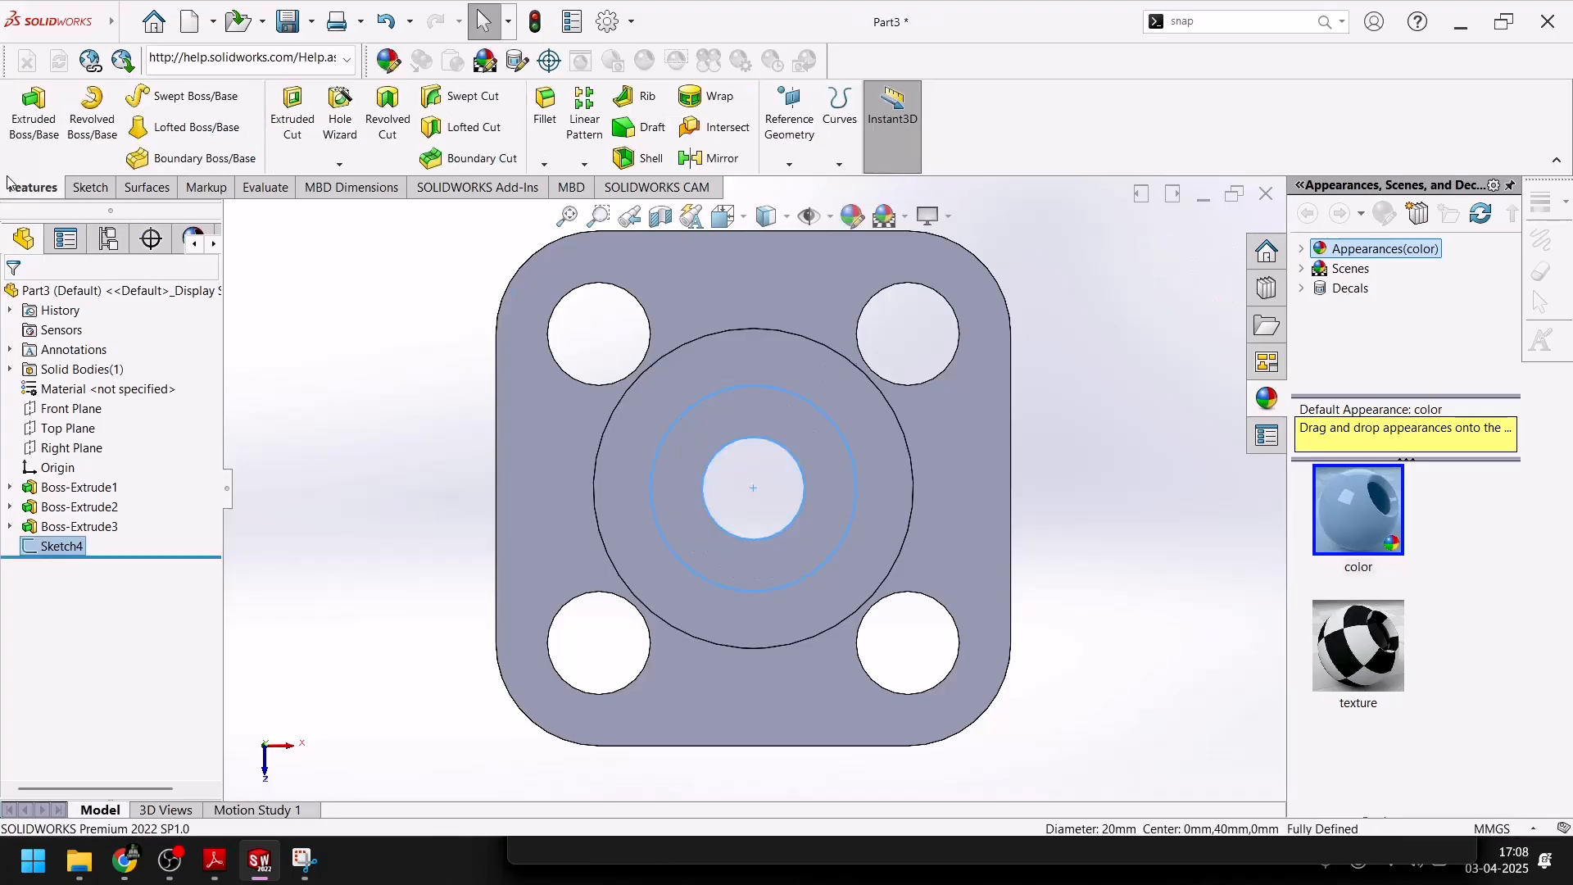
Extrude the 40 mm ring 10 mm (Blind), merged with the boss, and show the part in isometric view
{"action": "left_click", "coordinate": [34, 114]}
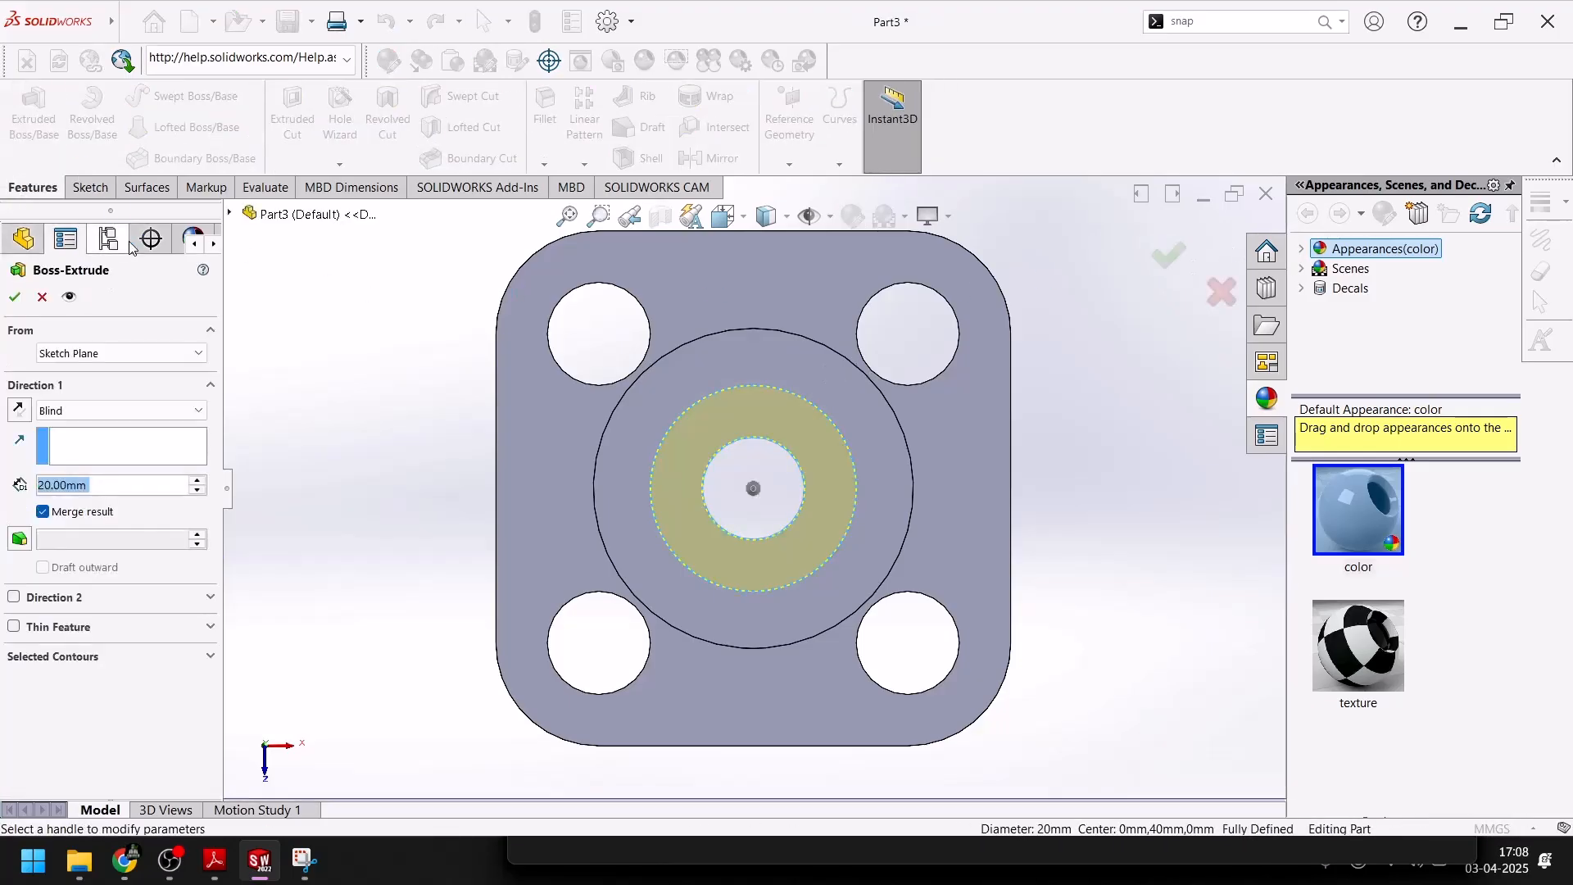
{"action": "left_click", "coordinate": [12, 297]}
{"action": "middle_click_drag", "start_coordinate": [380, 434], "coordinate": [417, 465]}
{"action": "key", "text": "space"}
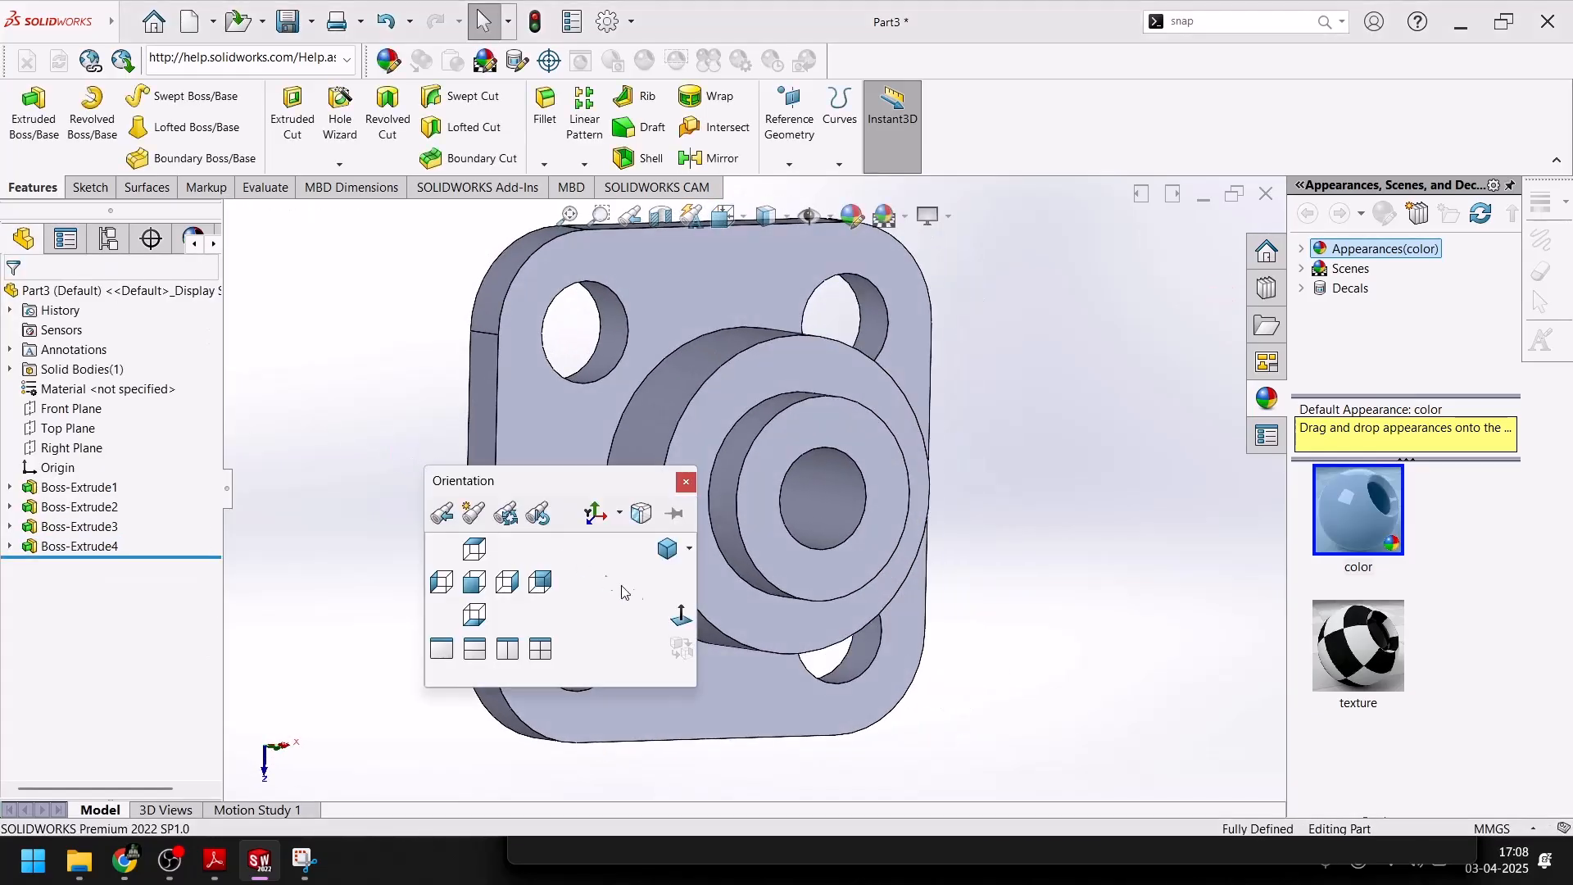
{"action": "left_click", "coordinate": [665, 556]}
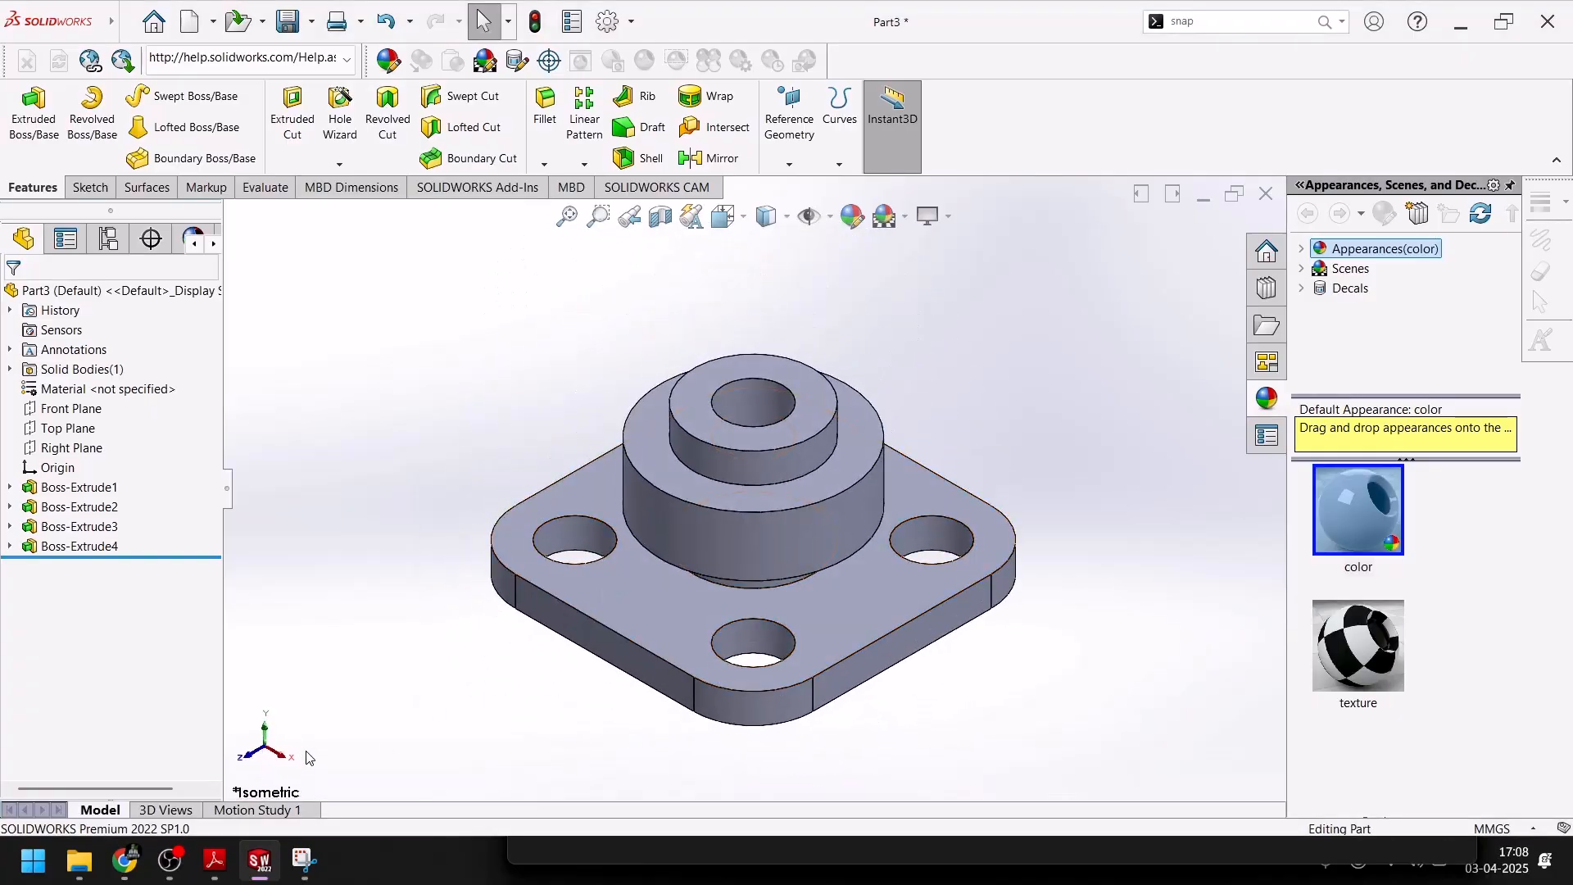
Check the colours in the PDF drawing and colour the inner faces of the central bore and four corner holes yellow
{"action": "left_click", "coordinate": [256, 864]}
{"action": "scroll", "coordinate": [733, 548], "scroll_direction": "up", "scroll_amount": 5}
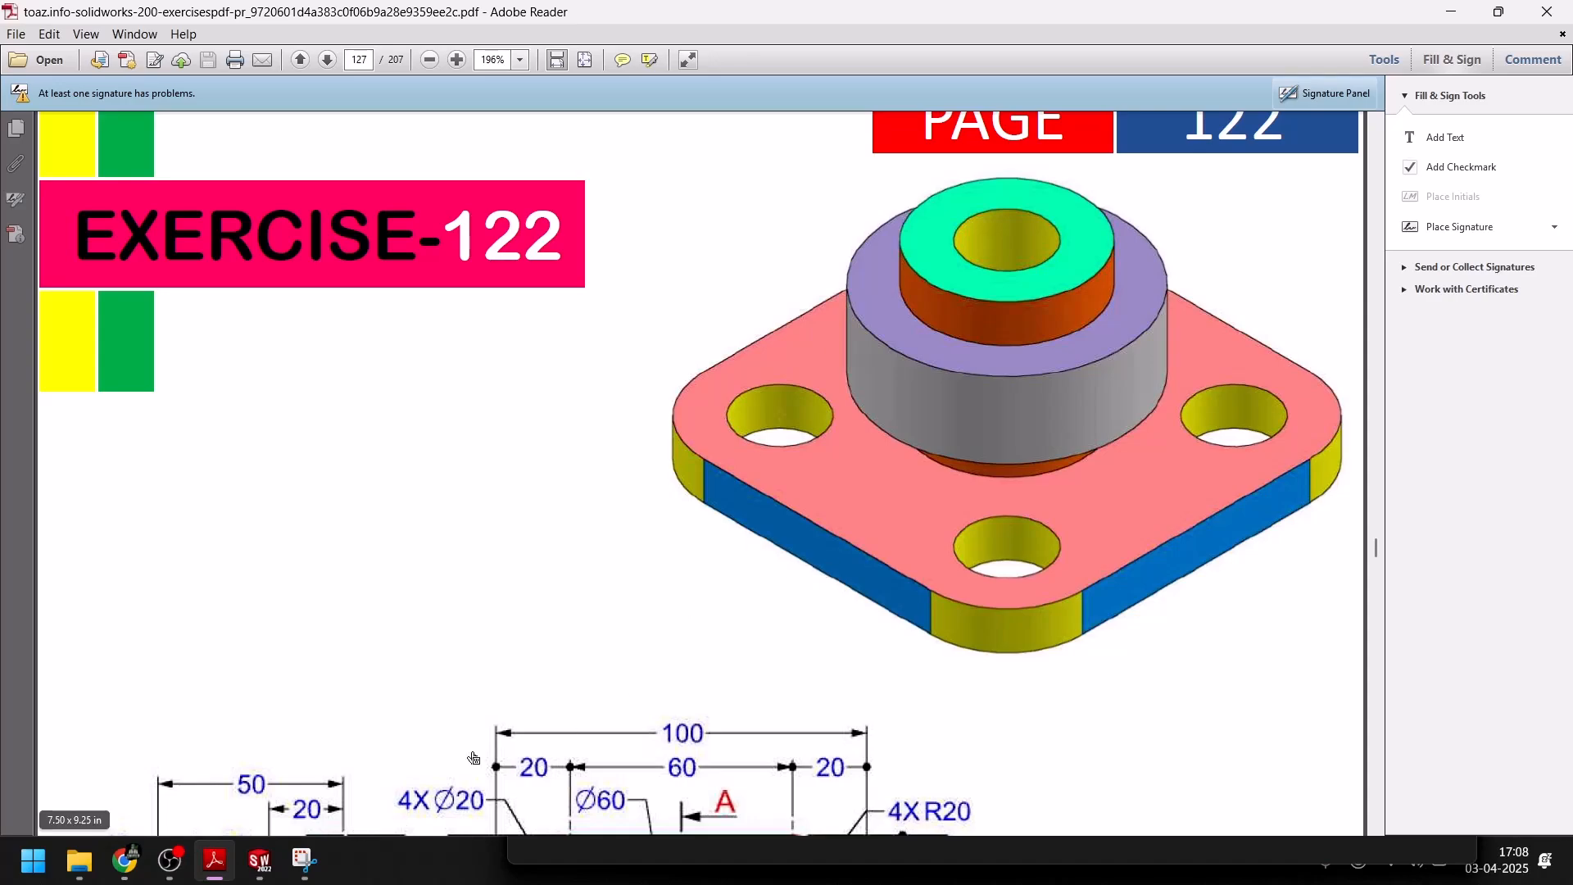
{"action": "left_click", "coordinate": [259, 860]}
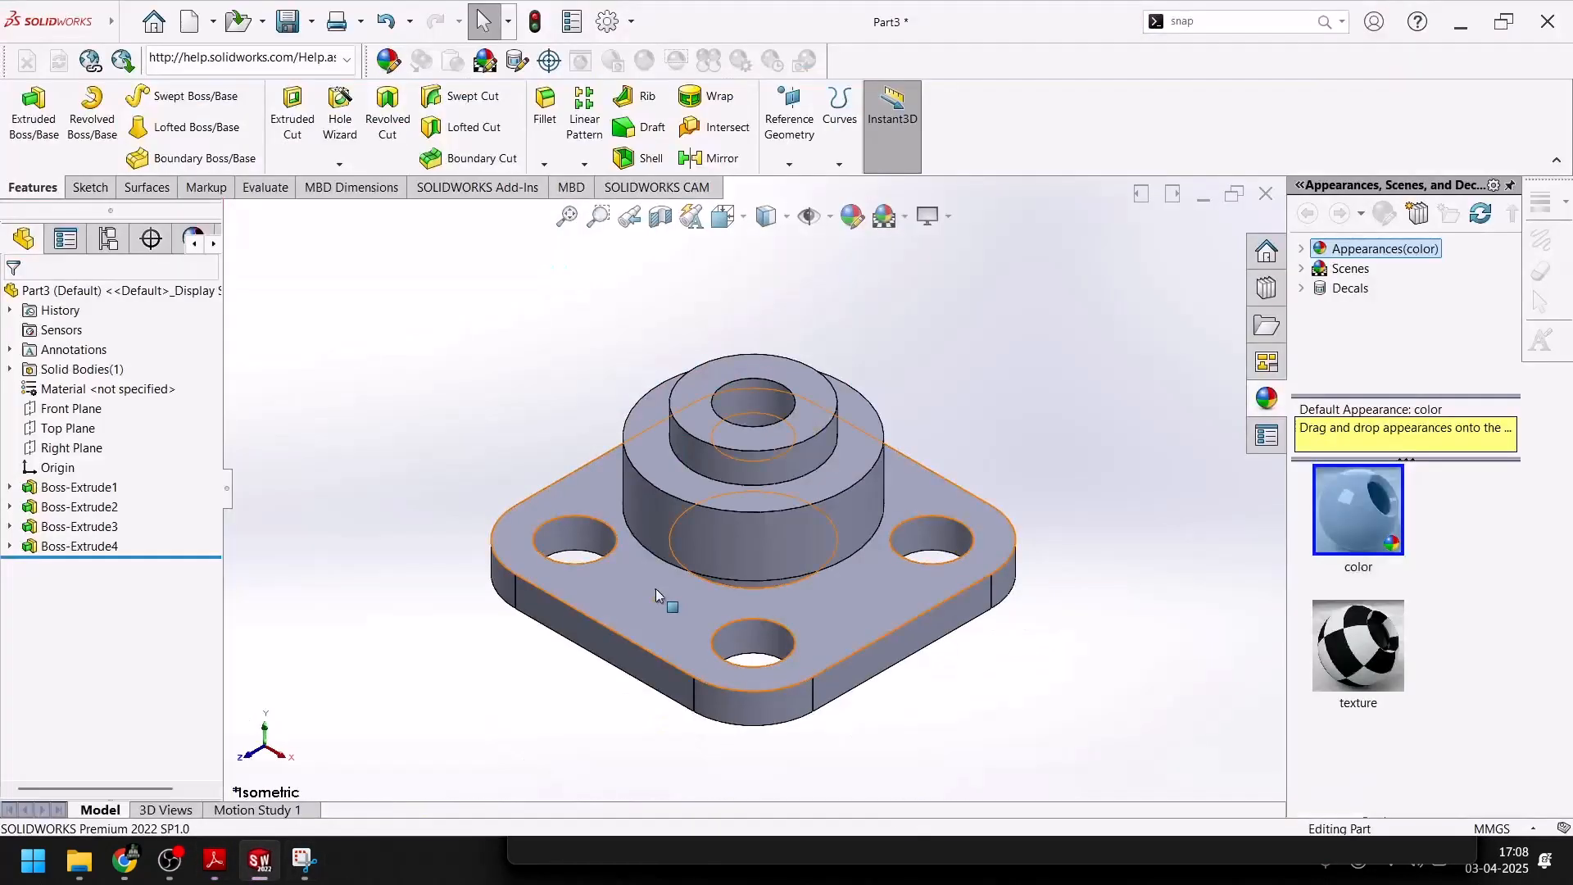
{"action": "left_click", "coordinate": [603, 547]}
{"action": "left_click", "coordinate": [747, 629], "text": "ctrl"}
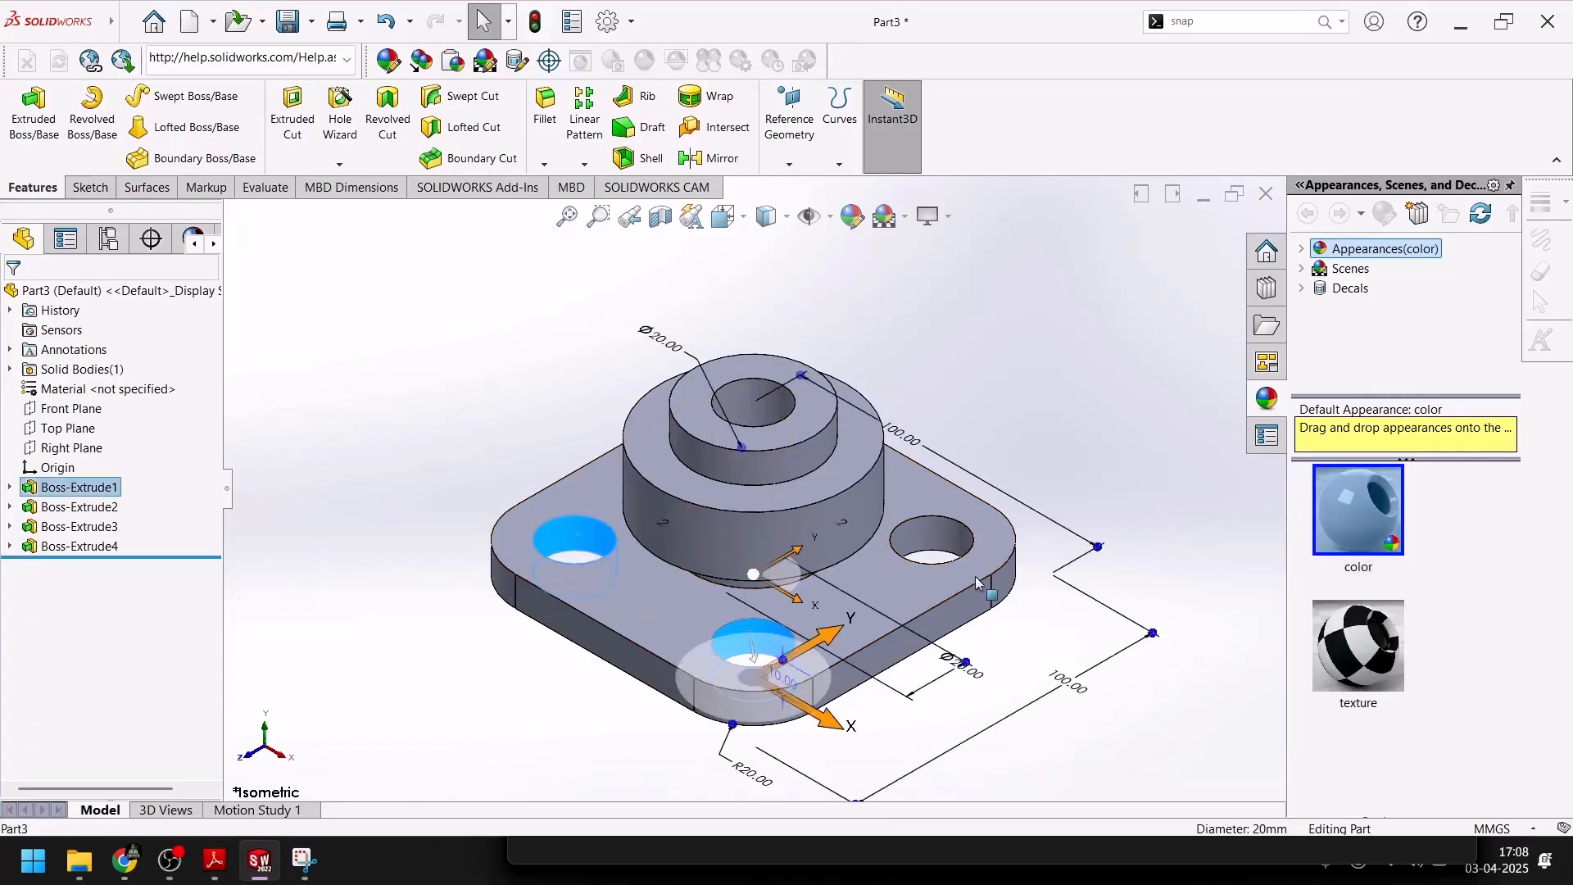
{"action": "left_click", "coordinate": [927, 534], "text": "ctrl"}
{"action": "left_click", "coordinate": [777, 392], "text": "ctrl"}
{"action": "middle_click_drag", "start_coordinate": [777, 391], "coordinate": [625, 396]}
{"action": "left_click", "coordinate": [625, 396], "text": "ctrl"}
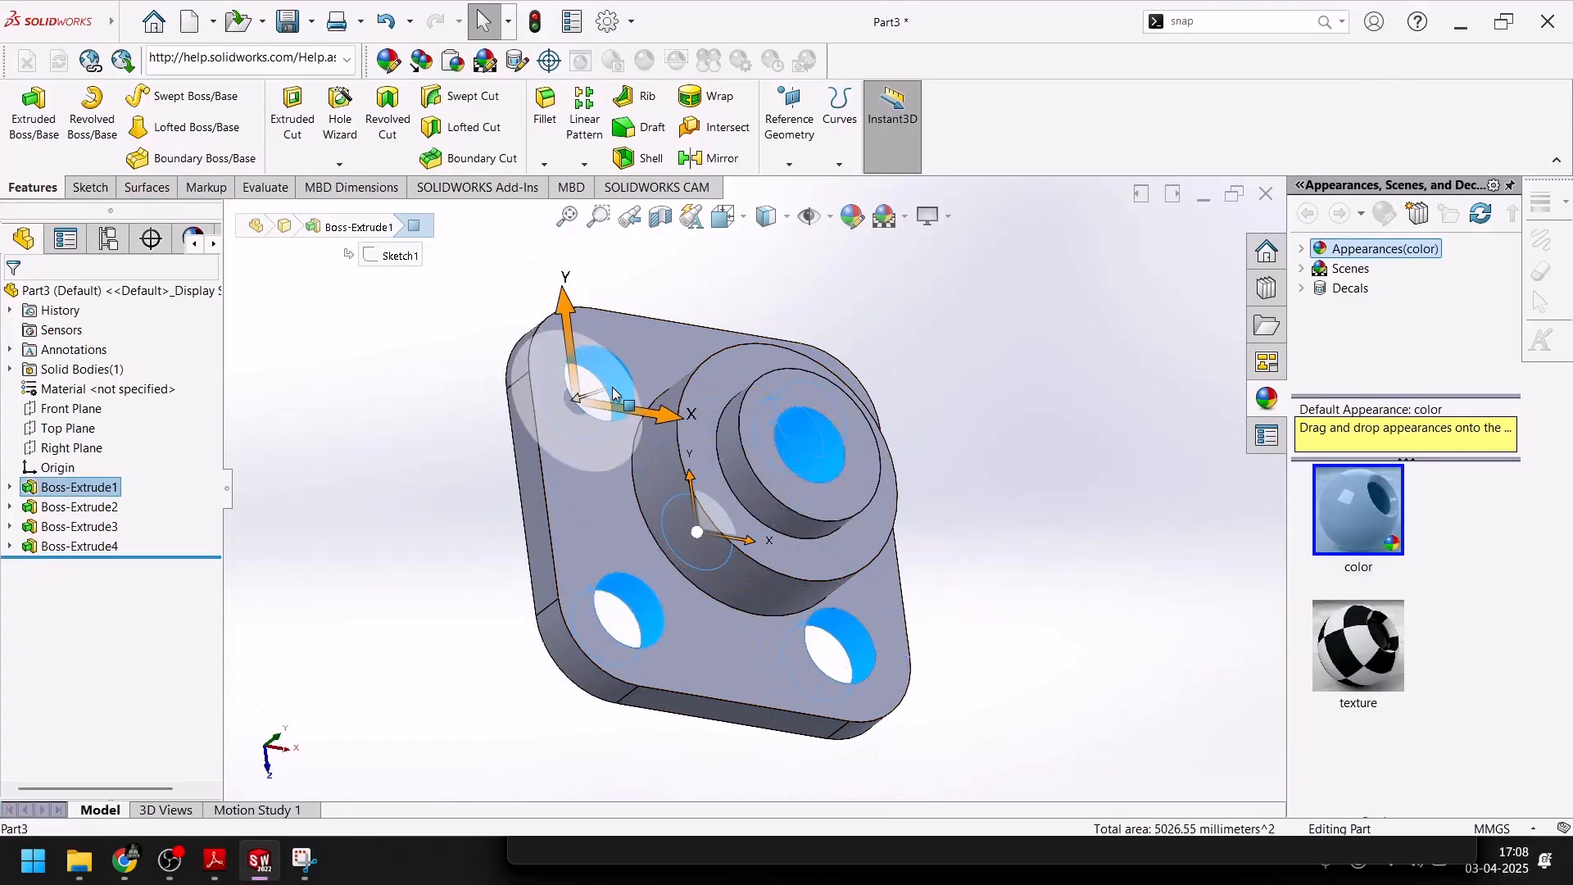
{"action": "left_click", "coordinate": [852, 216]}
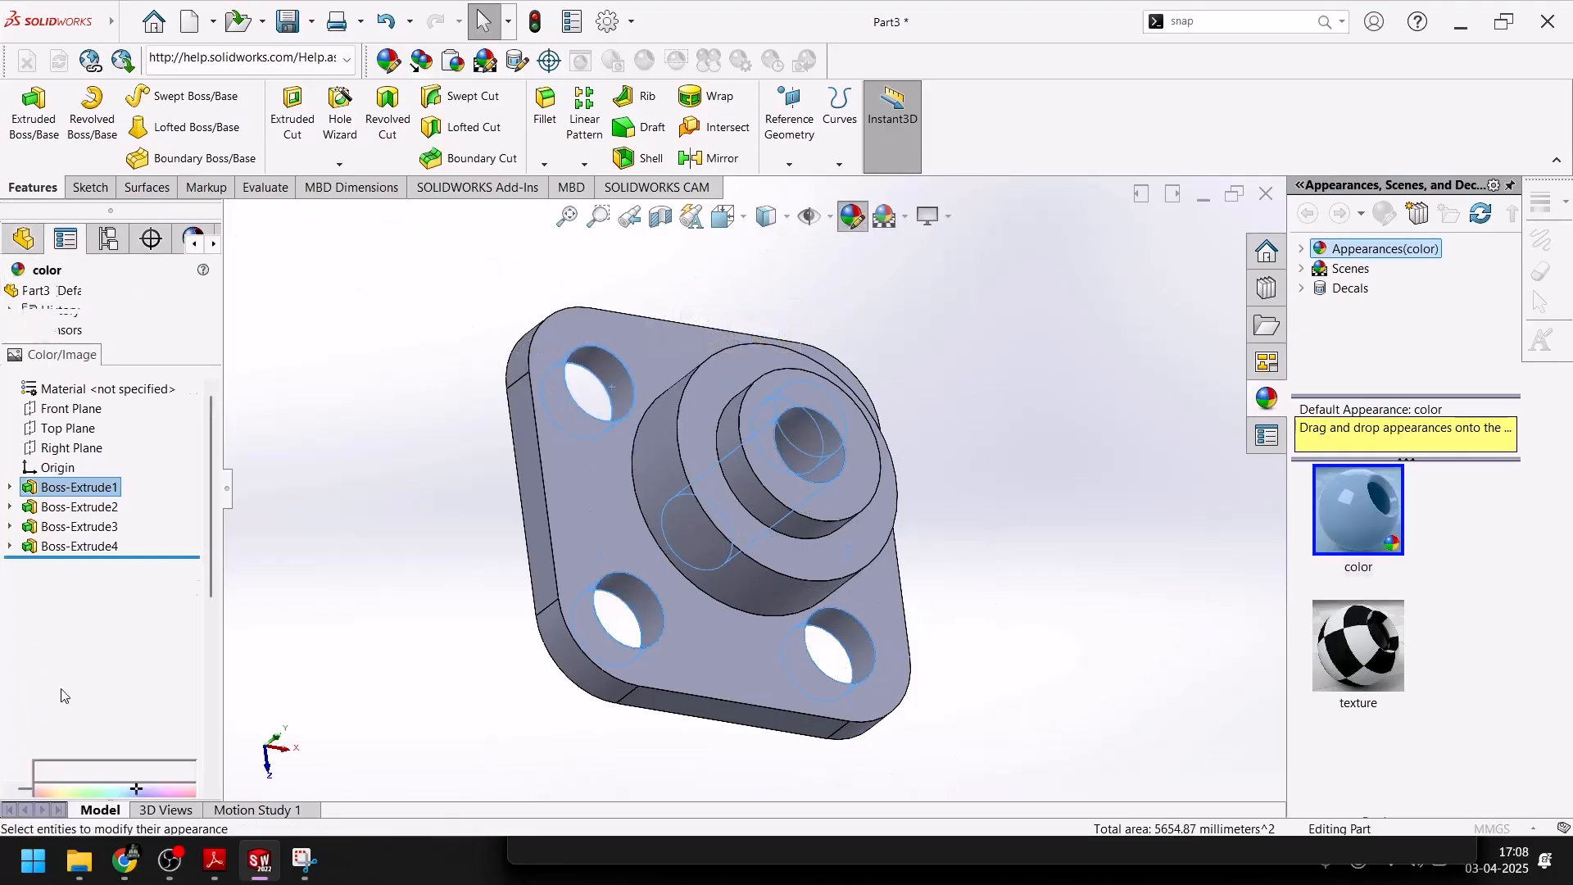
{"action": "left_click", "coordinate": [84, 704]}
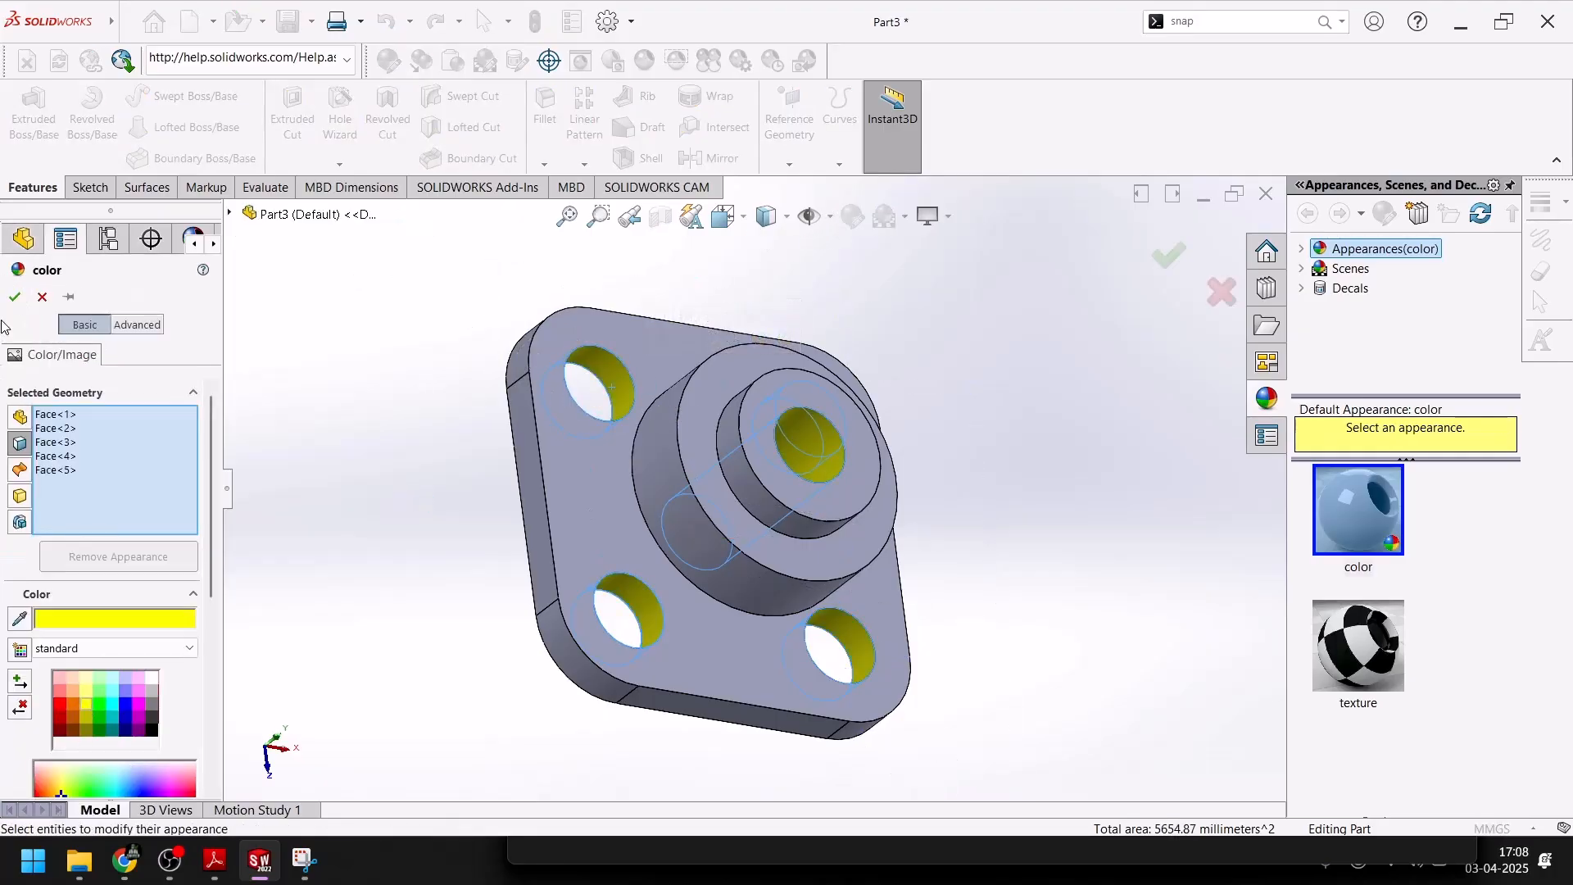
{"action": "left_click", "coordinate": [15, 298]}
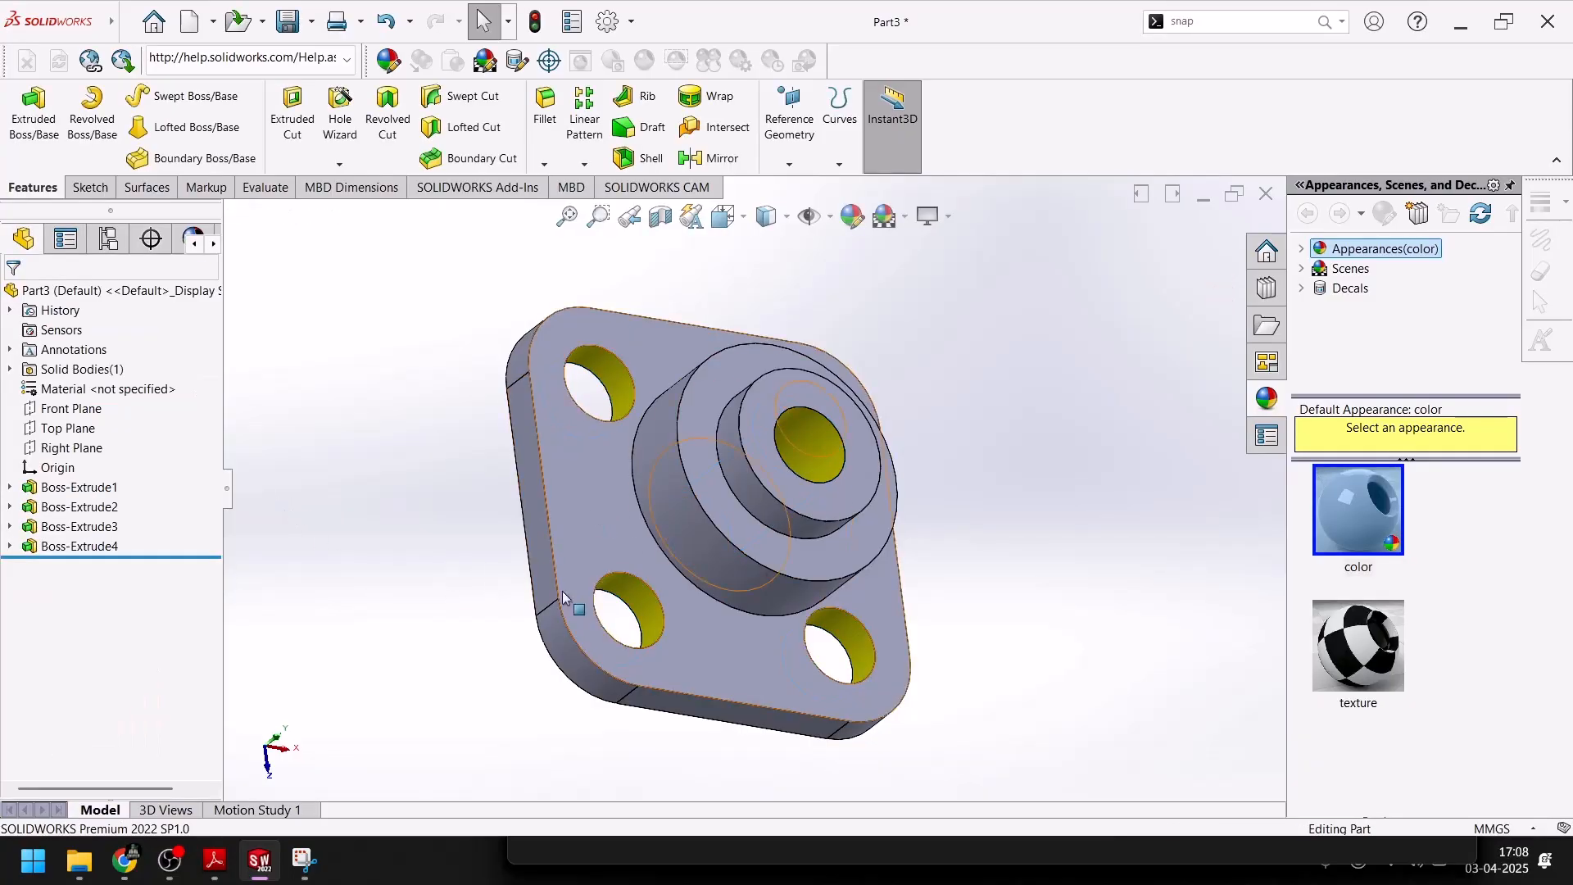
Colour the plate's four rounded corner faces black
{"action": "middle_click_drag", "start_coordinate": [593, 610], "coordinate": [568, 524]}
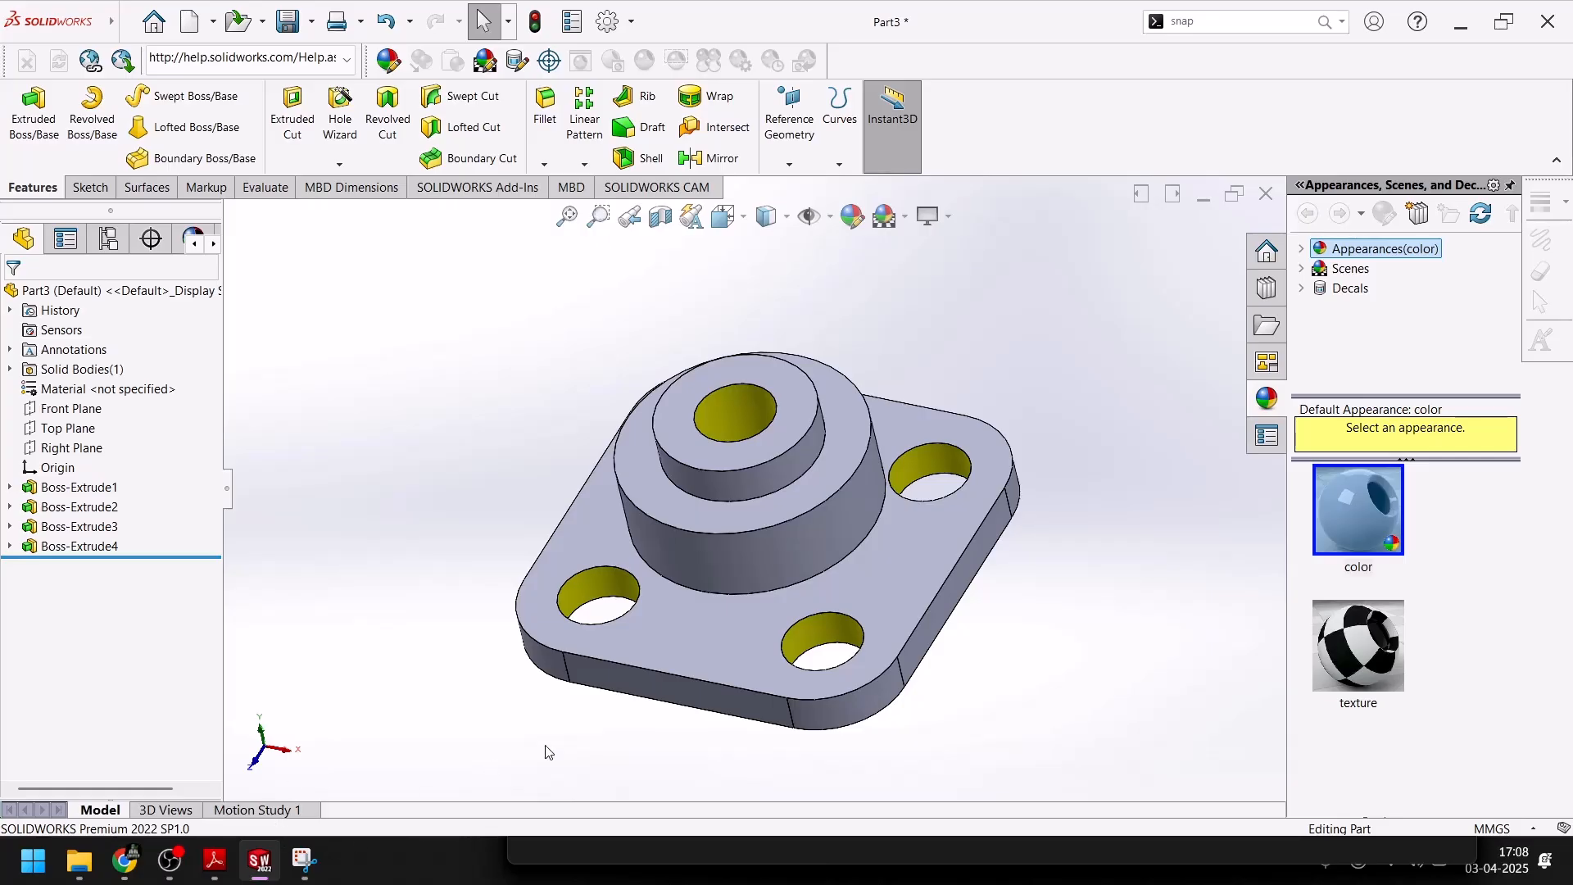
{"action": "left_click", "coordinate": [863, 705]}
{"action": "middle_click_drag", "start_coordinate": [504, 666], "coordinate": [643, 822]}
{"action": "left_click", "coordinate": [624, 631], "text": "ctrl"}
{"action": "middle_click_drag", "start_coordinate": [656, 551], "coordinate": [642, 401]}
{"action": "left_click", "coordinate": [677, 340], "text": "ctrl"}
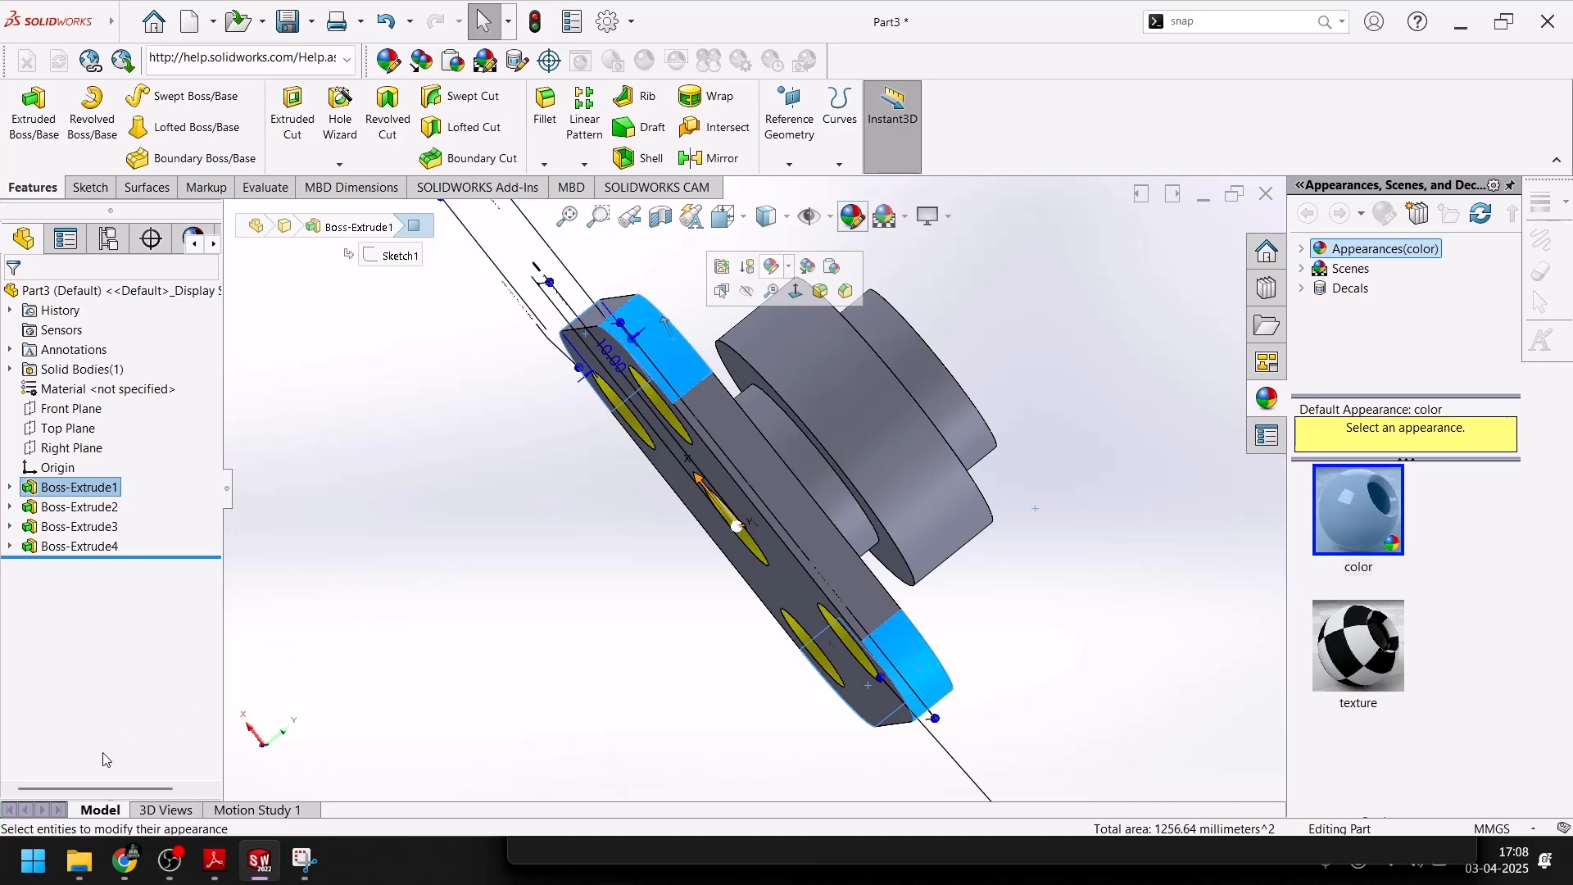
{"action": "left_click", "coordinate": [153, 732]}
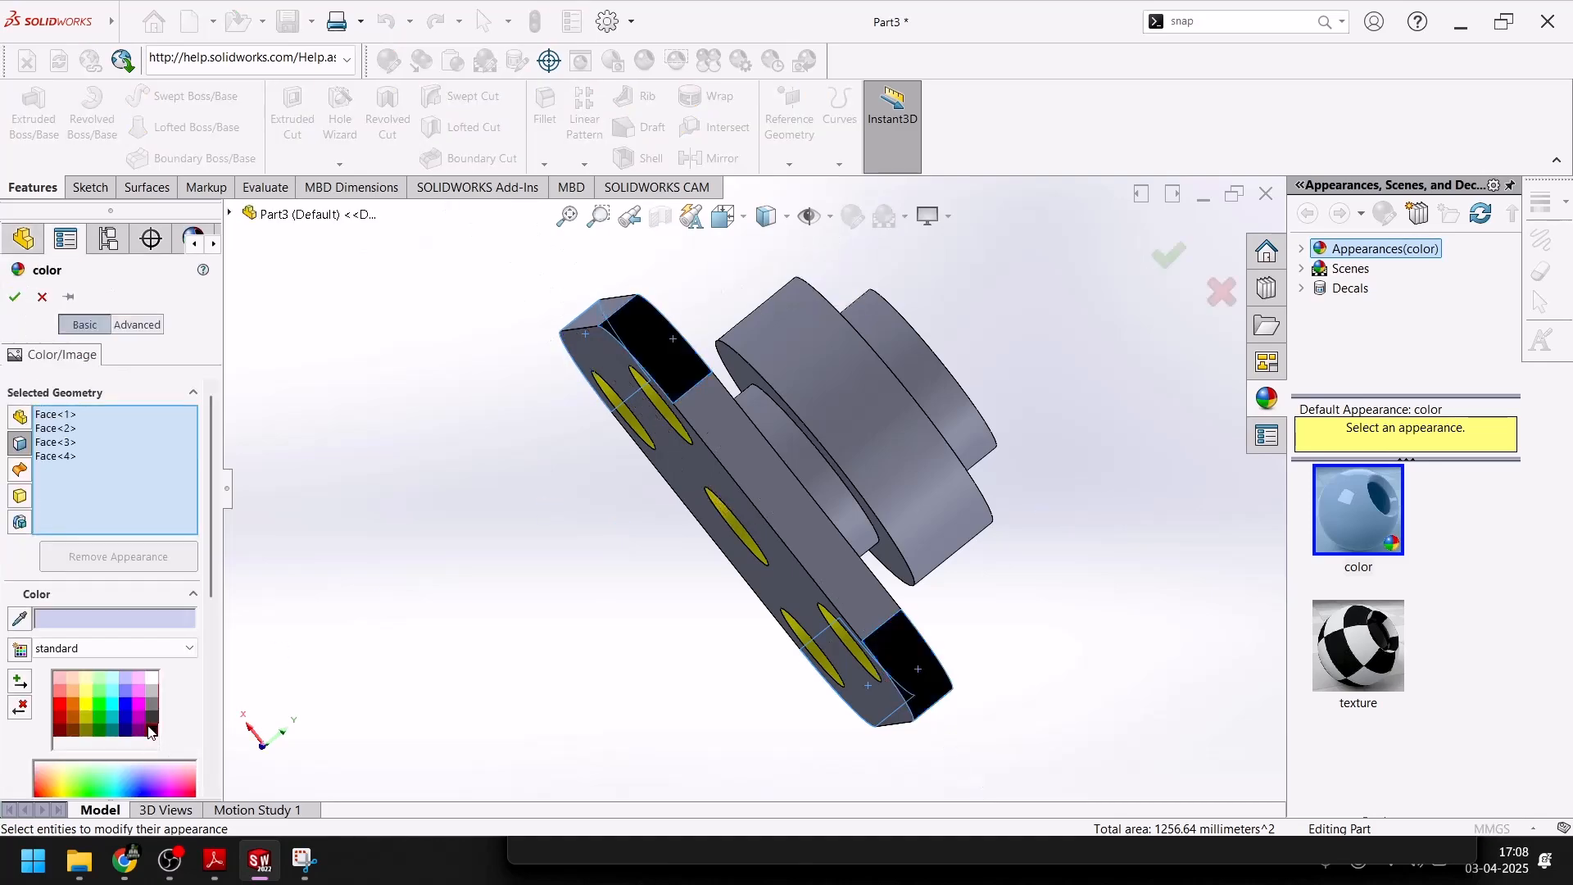
{"action": "left_click", "coordinate": [13, 297]}
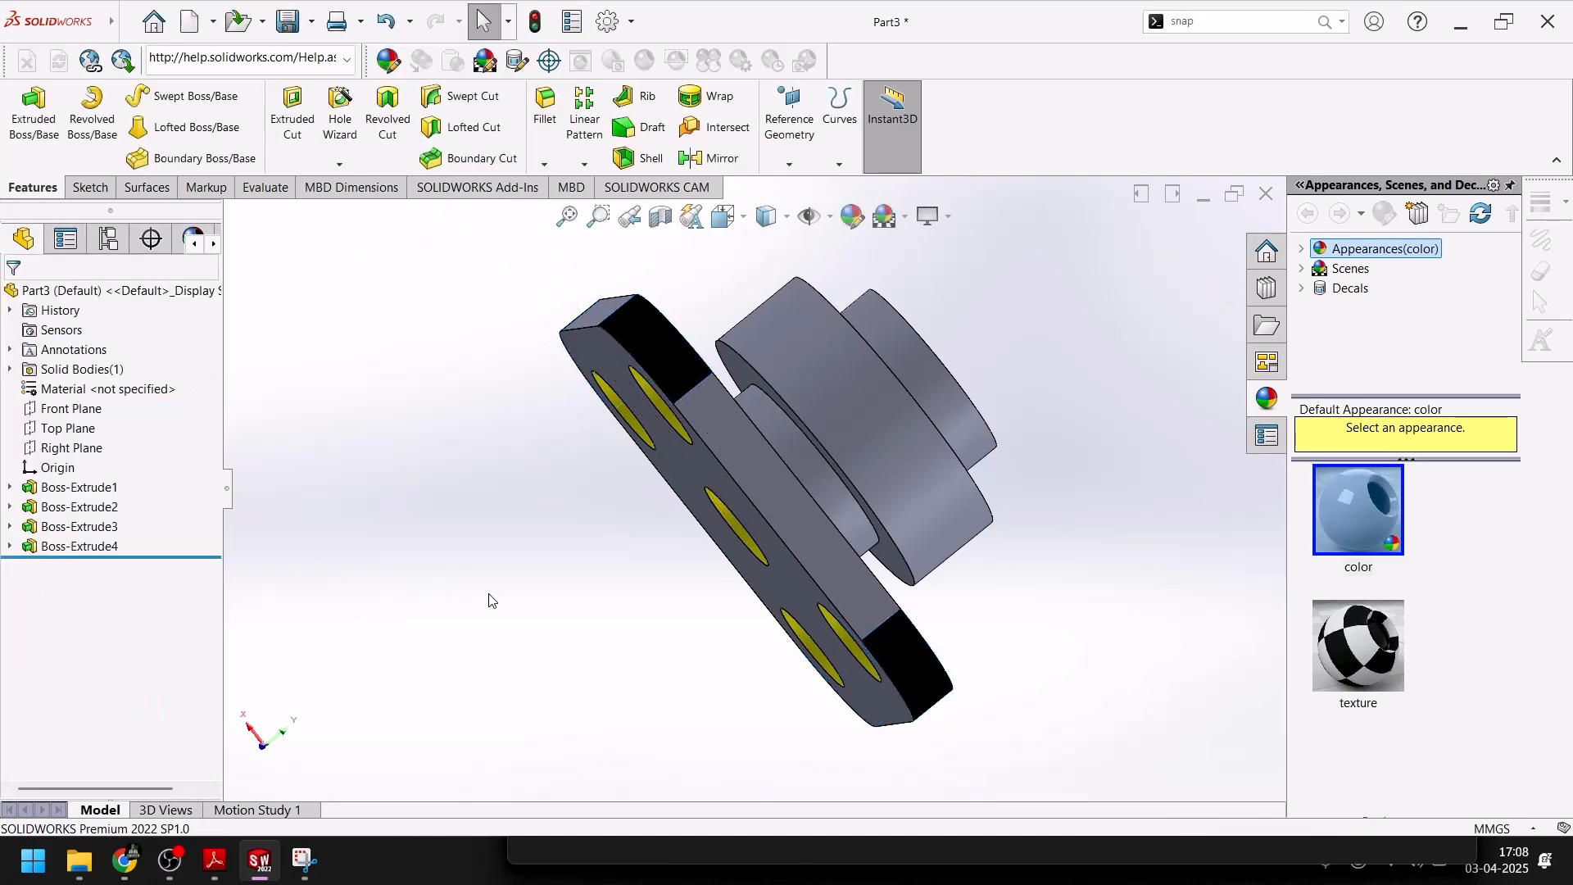
Colour the plate's four flat side faces blue using the standard colour swatches
{"action": "left_click", "coordinate": [756, 482]}
{"action": "middle_click_drag", "start_coordinate": [623, 537], "coordinate": [738, 674]}
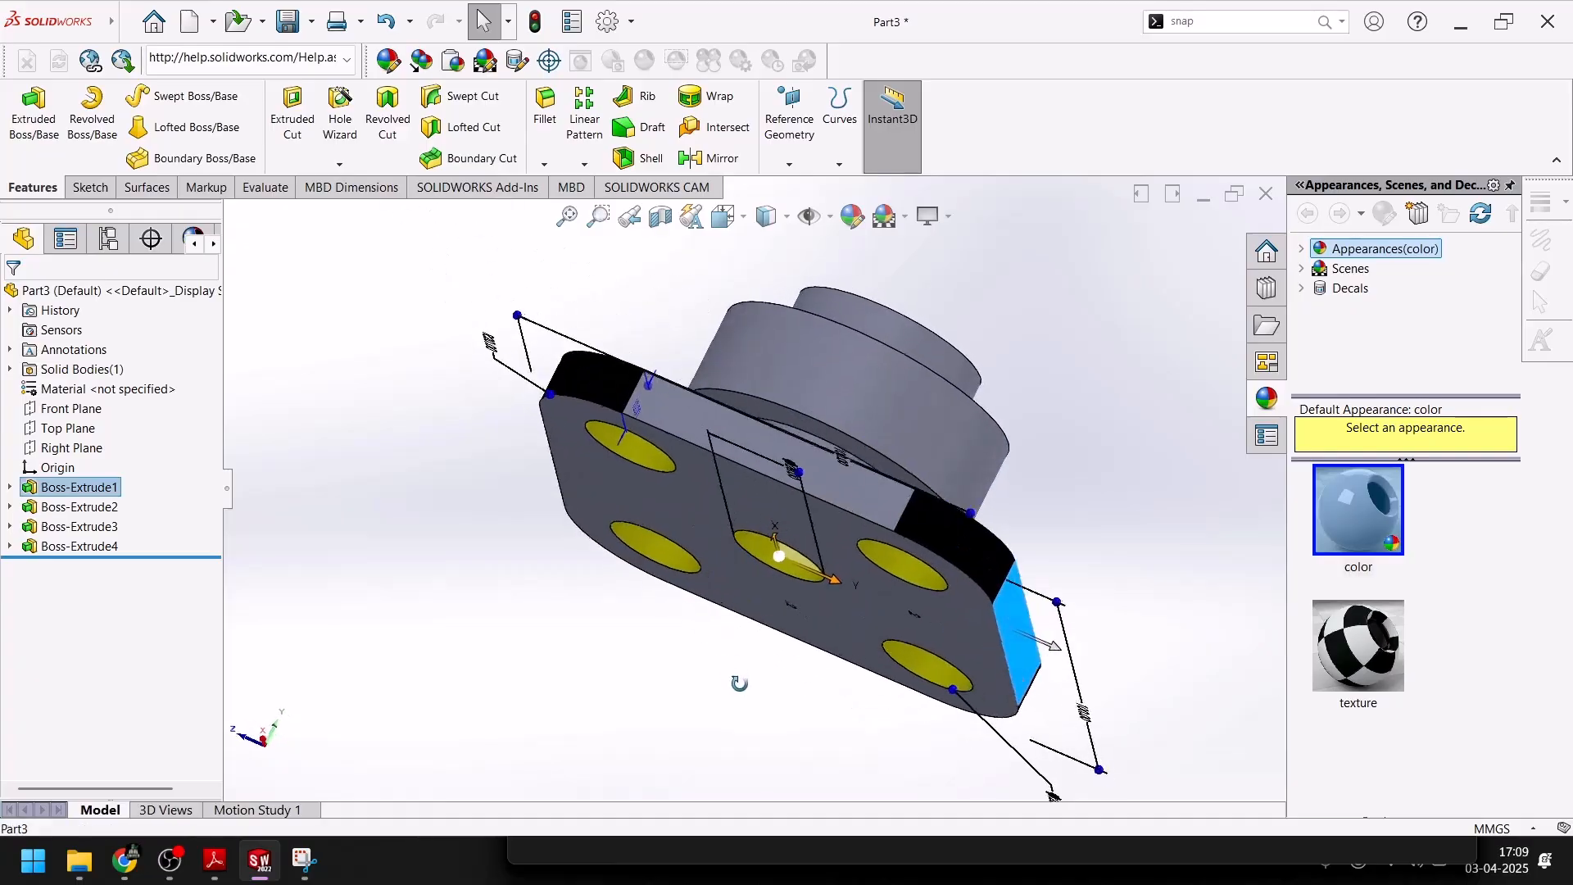
{"action": "left_click", "coordinate": [832, 484]}
{"action": "mouse_move", "coordinate": [610, 480]}
{"action": "middle_mouse_down"}
{"action": "mouse_move", "coordinate": [826, 631]}
{"action": "mouse_move", "coordinate": [860, 608]}
{"action": "middle_mouse_up"}
{"action": "left_click", "coordinate": [860, 602]}
{"action": "left_click", "coordinate": [621, 587], "text": "ctrl"}
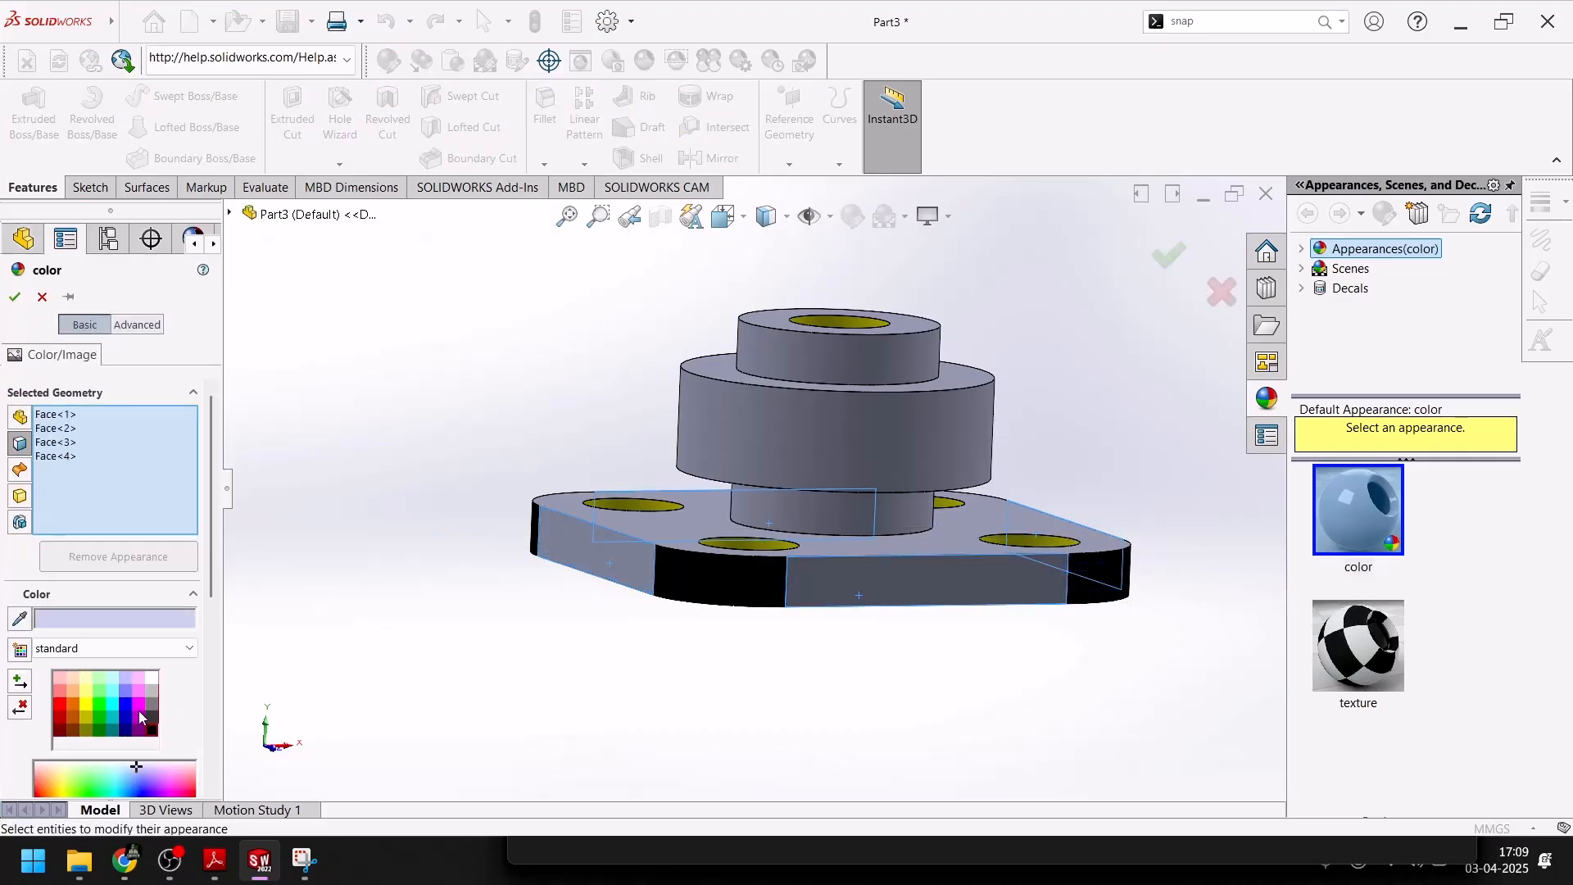
{"action": "left_click", "coordinate": [124, 703]}
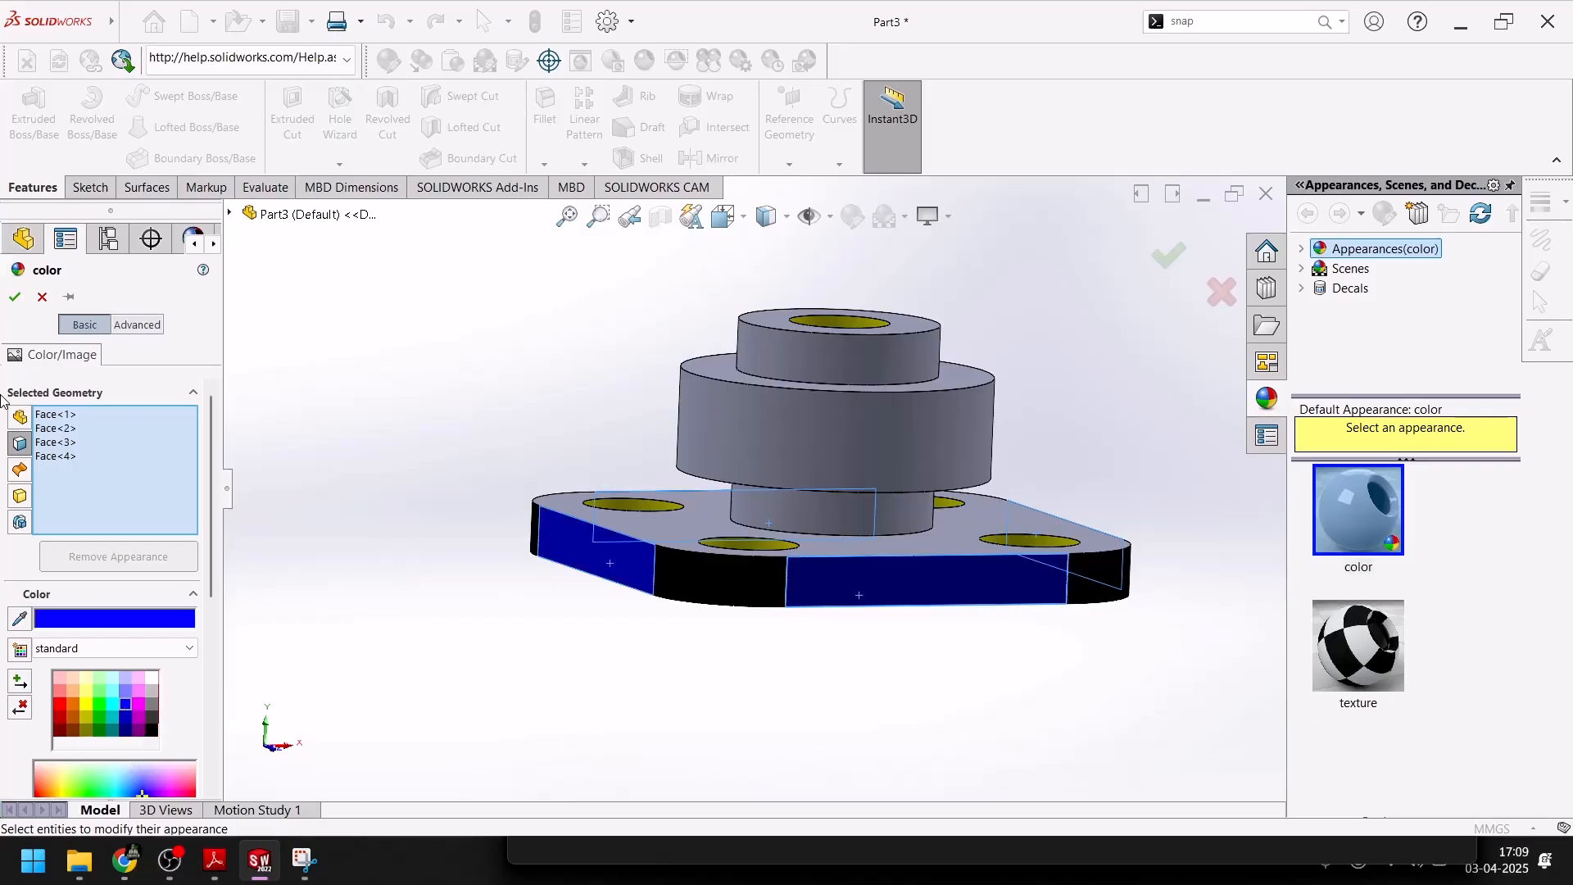
{"action": "left_click", "coordinate": [15, 298]}
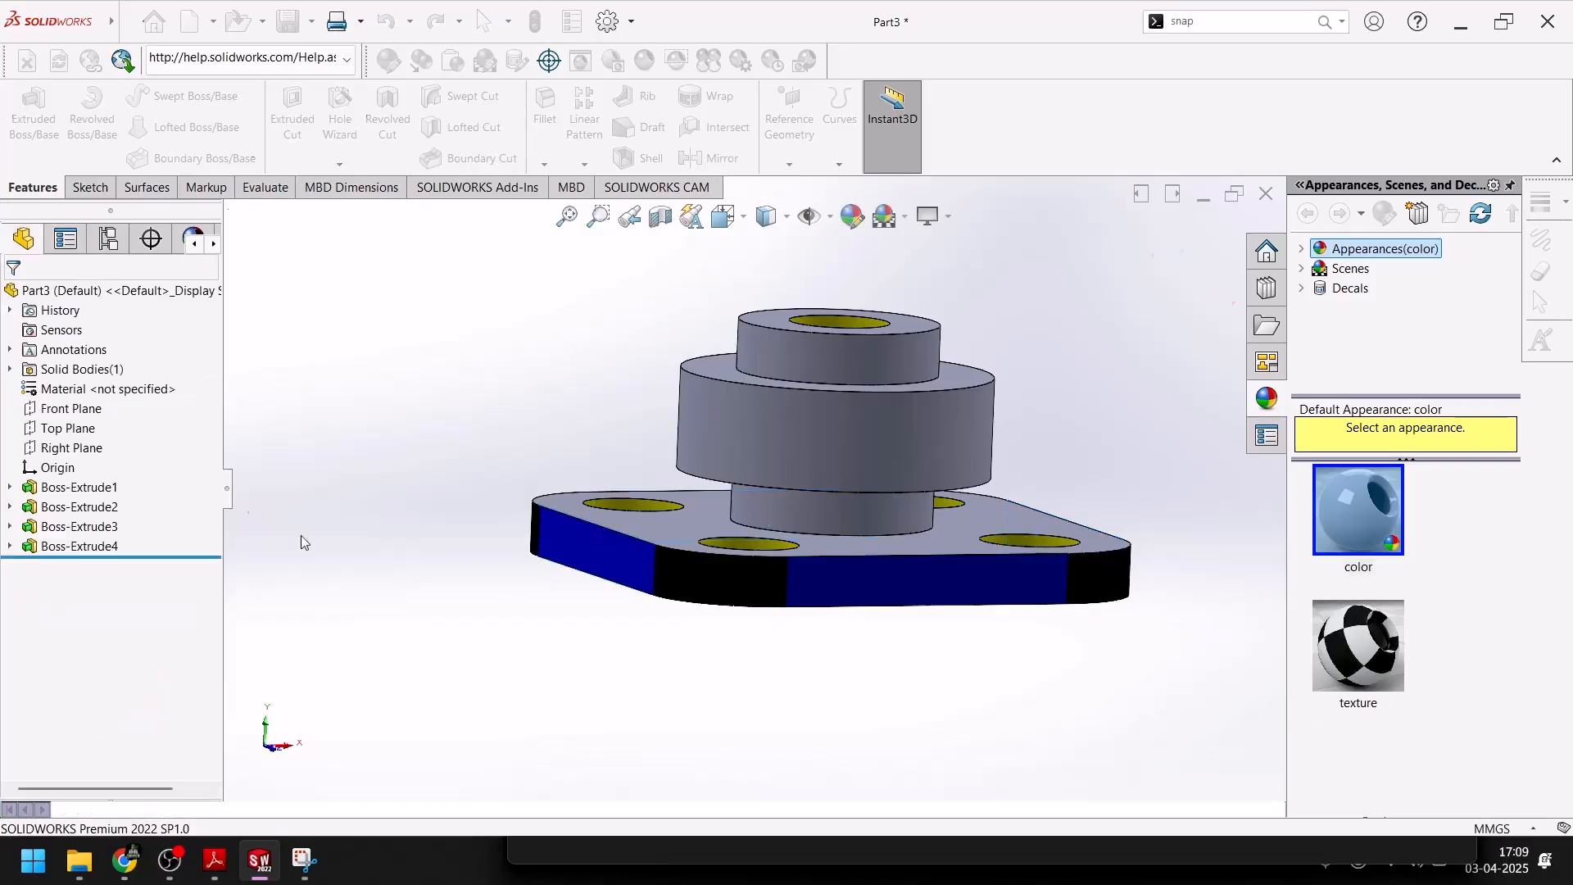
Colour the outer cylindrical faces of the neck above the plate and the topmost boss orange
{"action": "left_click", "coordinate": [853, 514]}
{"action": "left_click", "coordinate": [844, 370], "text": "ctrl"}
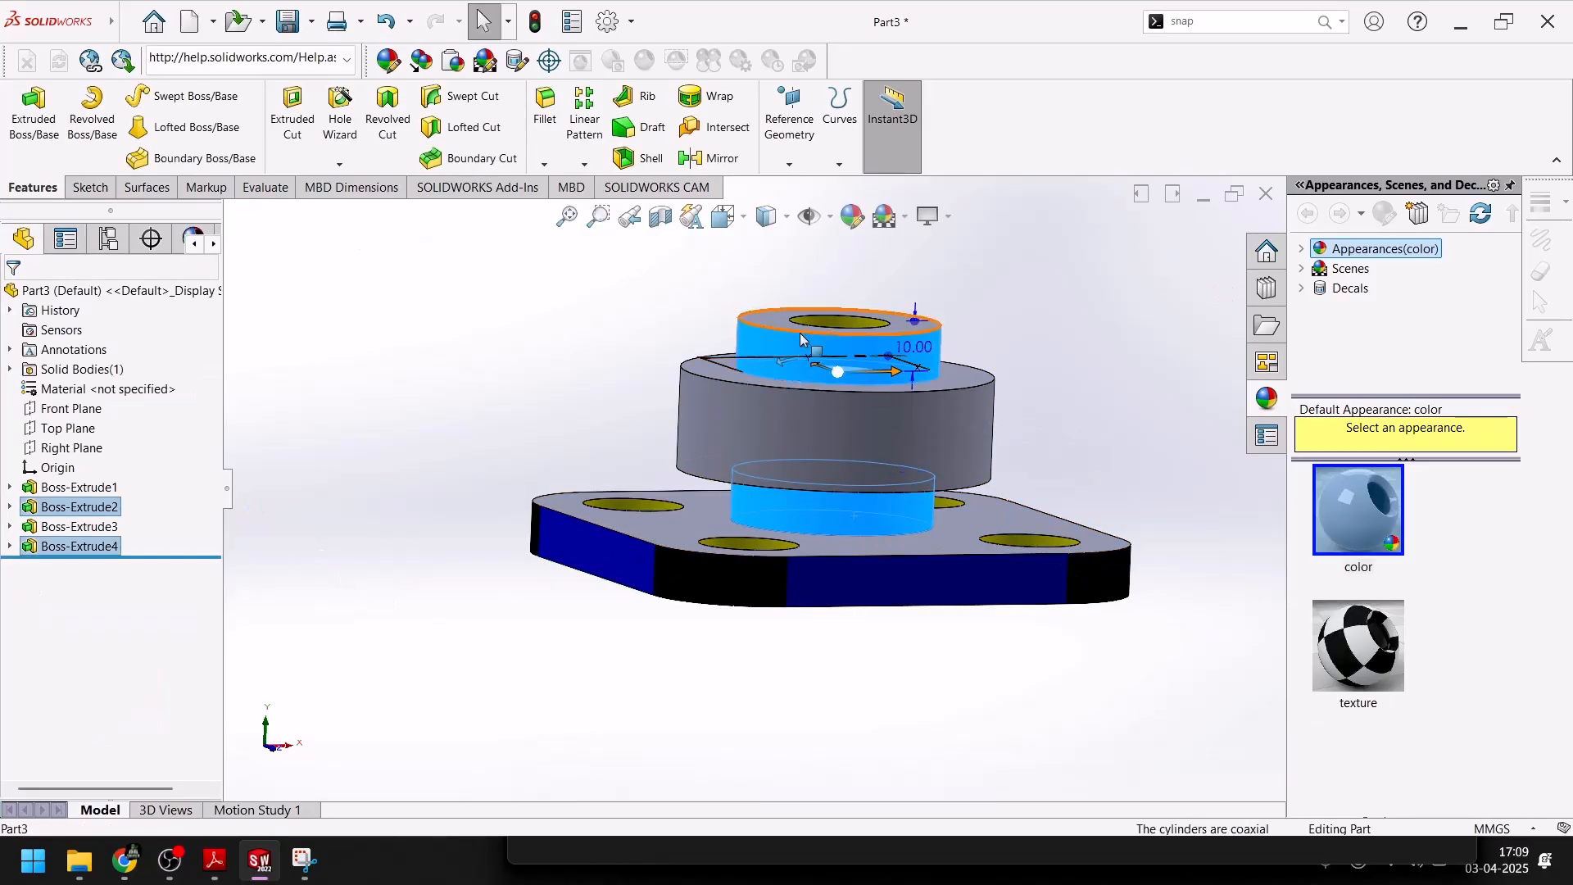
{"action": "left_click", "coordinate": [852, 216]}
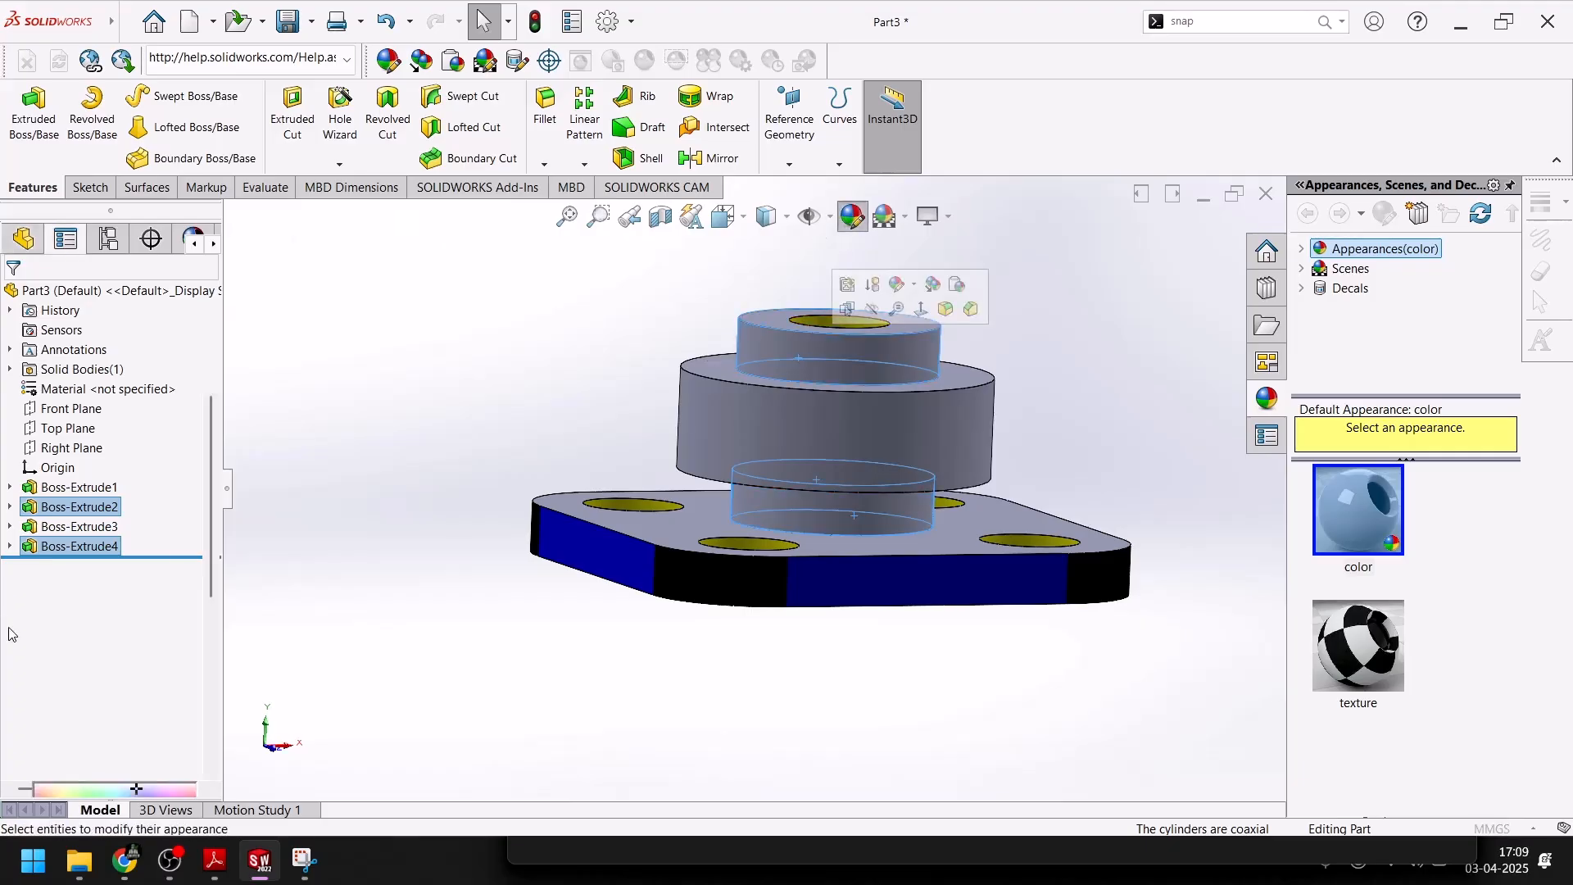
{"action": "left_click", "coordinate": [73, 712]}
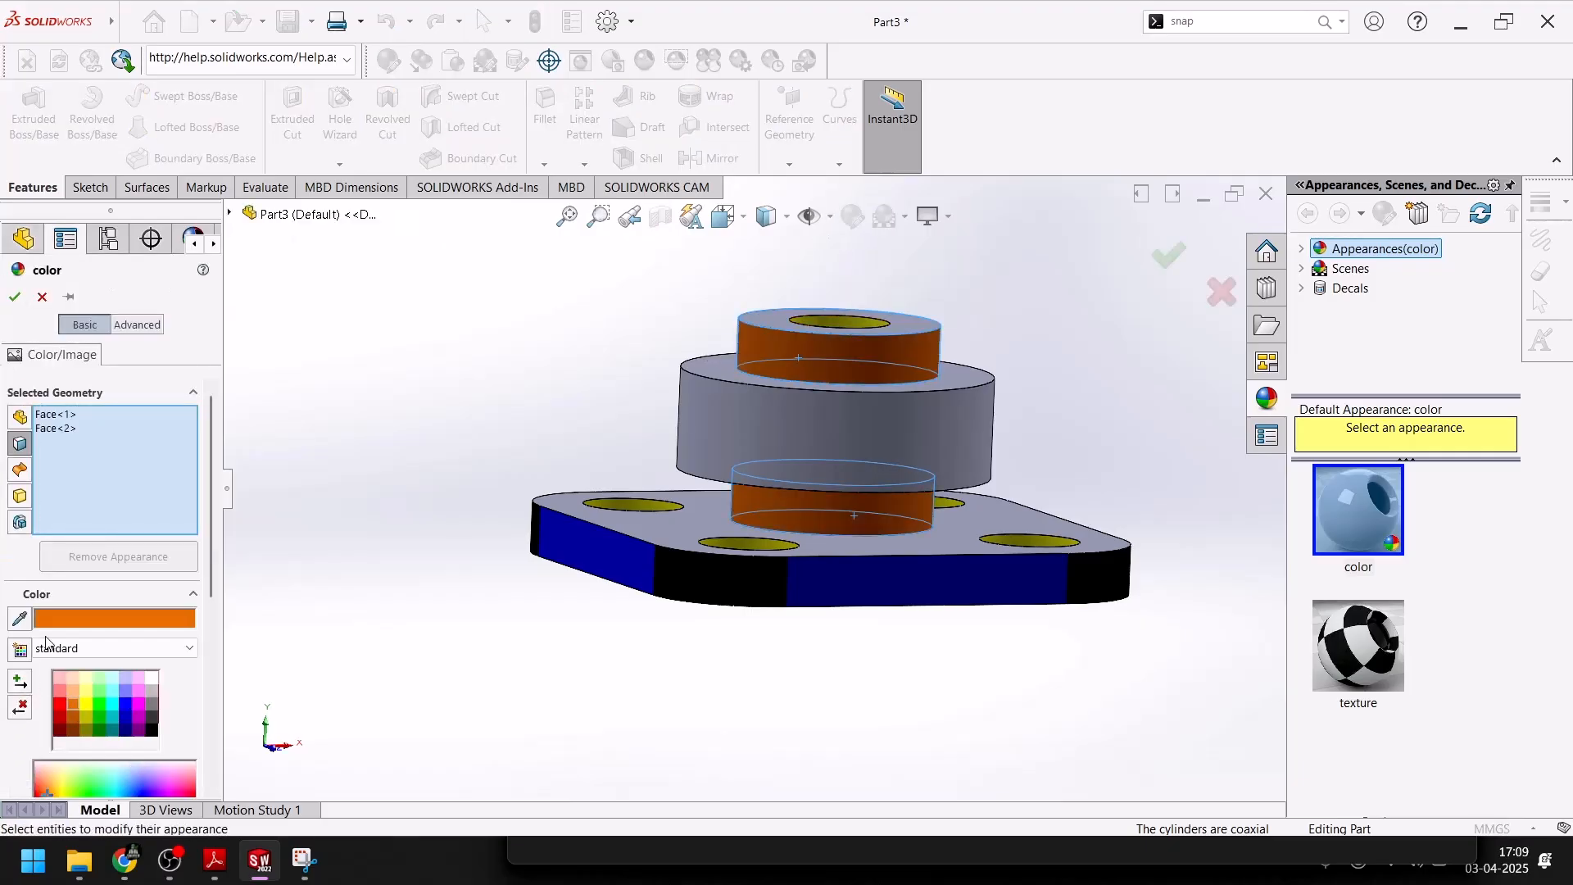
{"action": "left_click", "coordinate": [14, 296]}
Colour the outer cylindrical face of the large middle boss green
{"action": "left_click", "coordinate": [867, 430]}
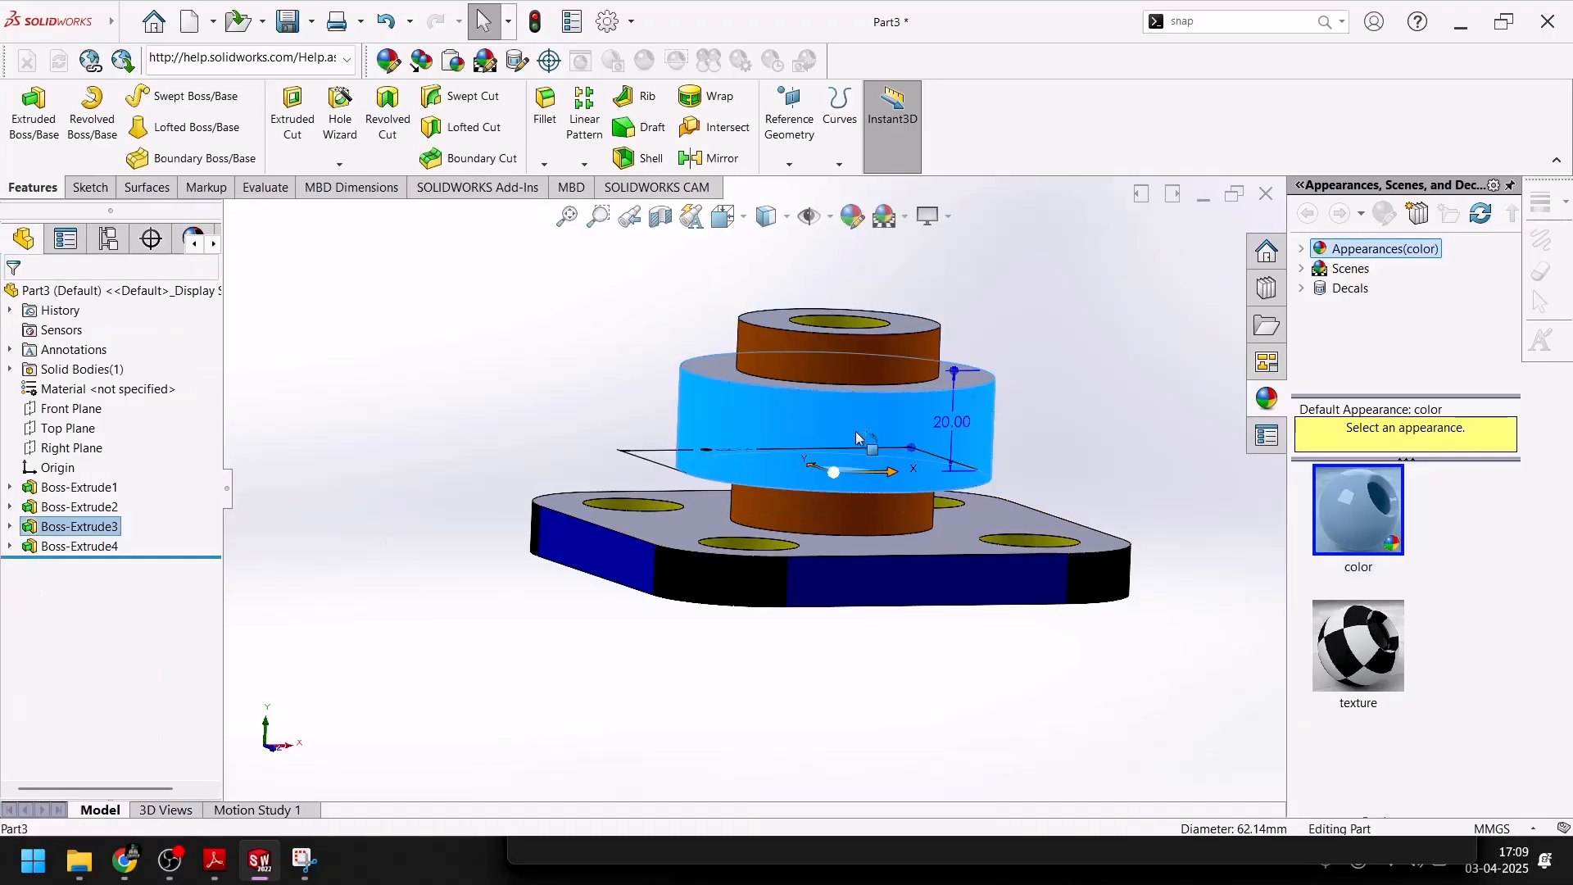
{"action": "left_click", "coordinate": [853, 215]}
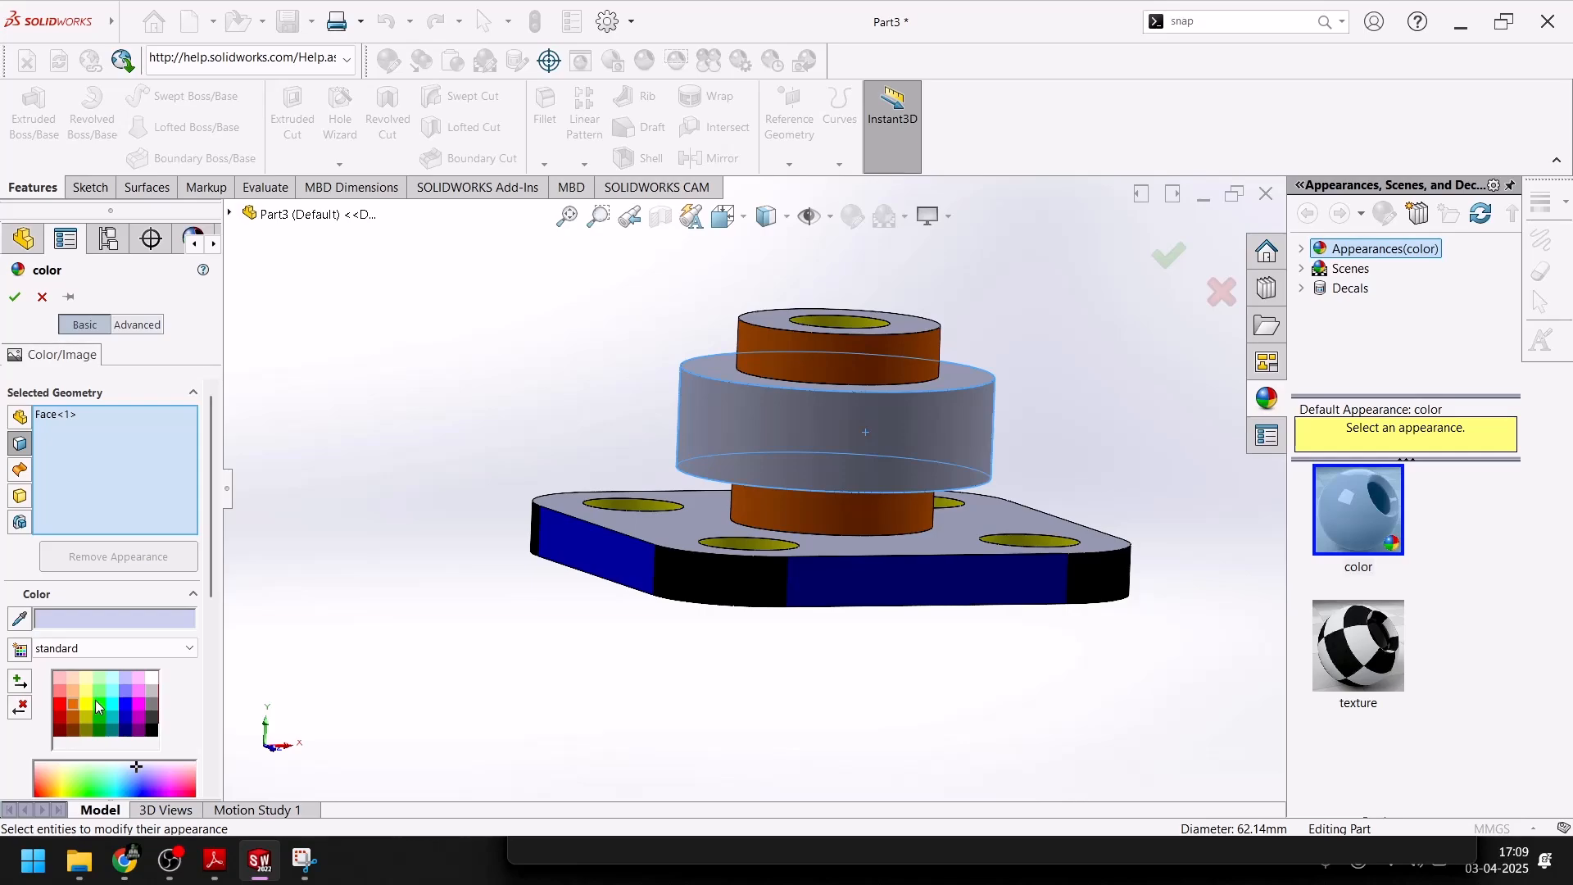
{"action": "left_click", "coordinate": [102, 702]}
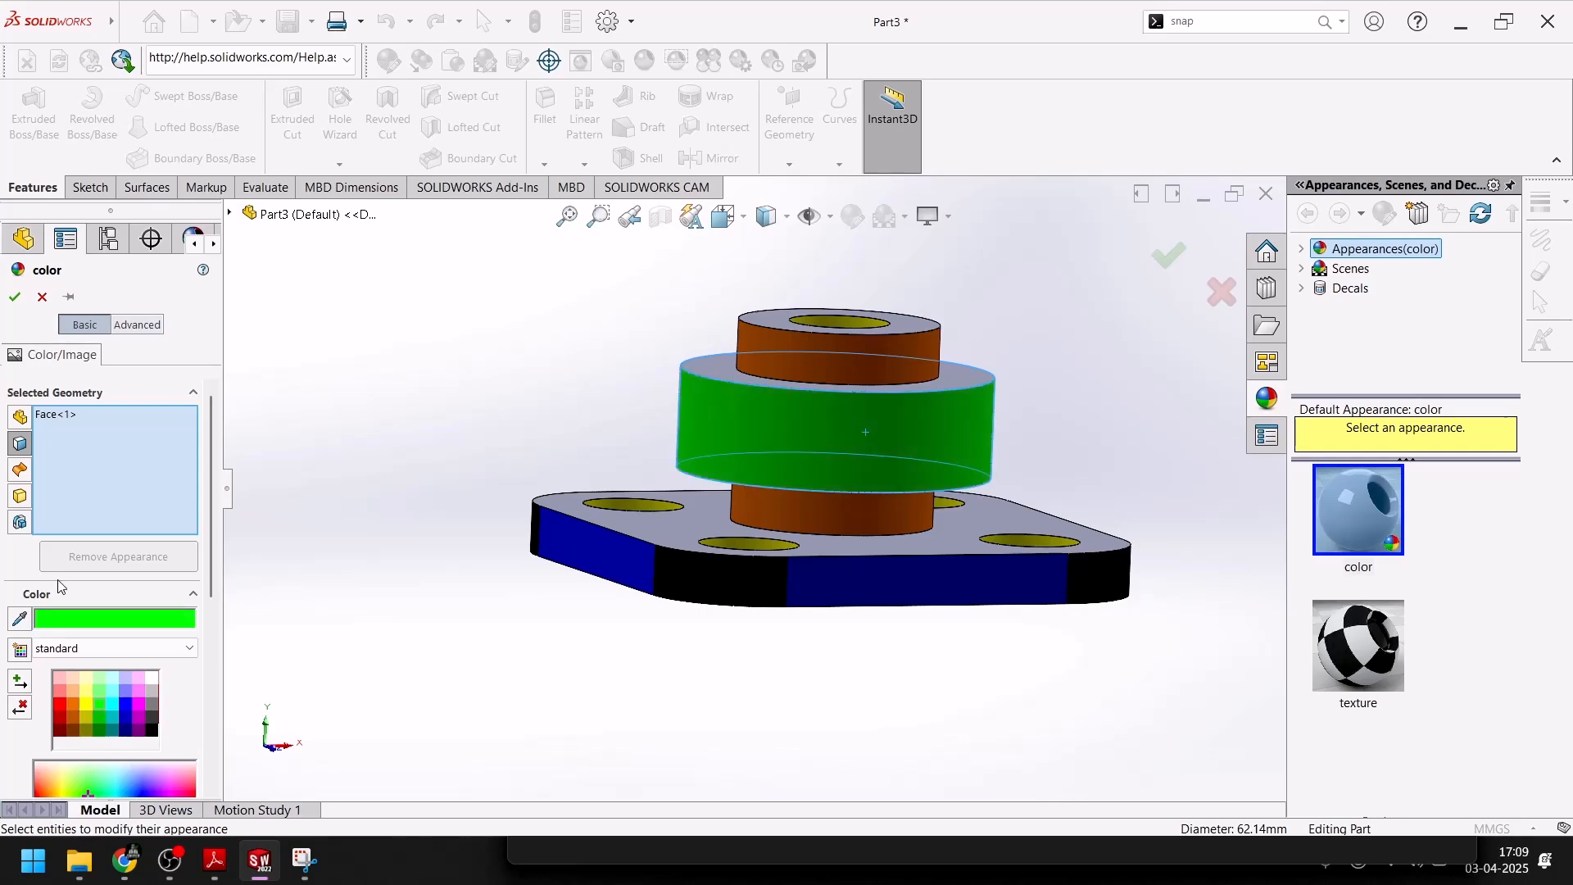
{"action": "left_click", "coordinate": [12, 295]}
Colour the upper ring-shaped face of the large middle boss magenta
{"action": "middle_click_drag", "start_coordinate": [483, 475], "coordinate": [506, 665]}
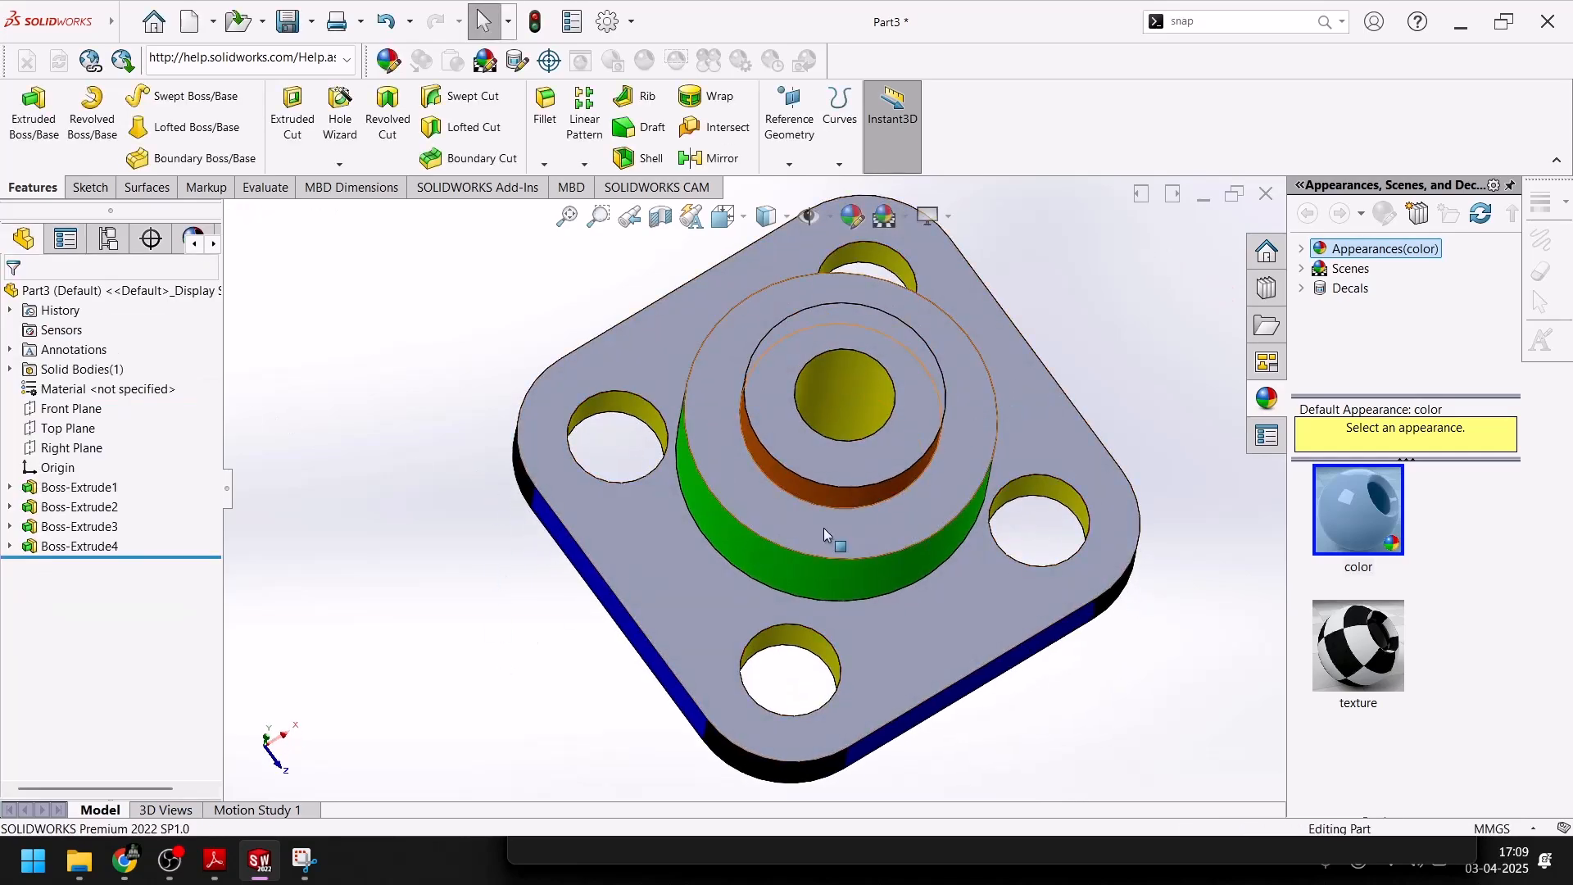
{"action": "left_click", "coordinate": [781, 503]}
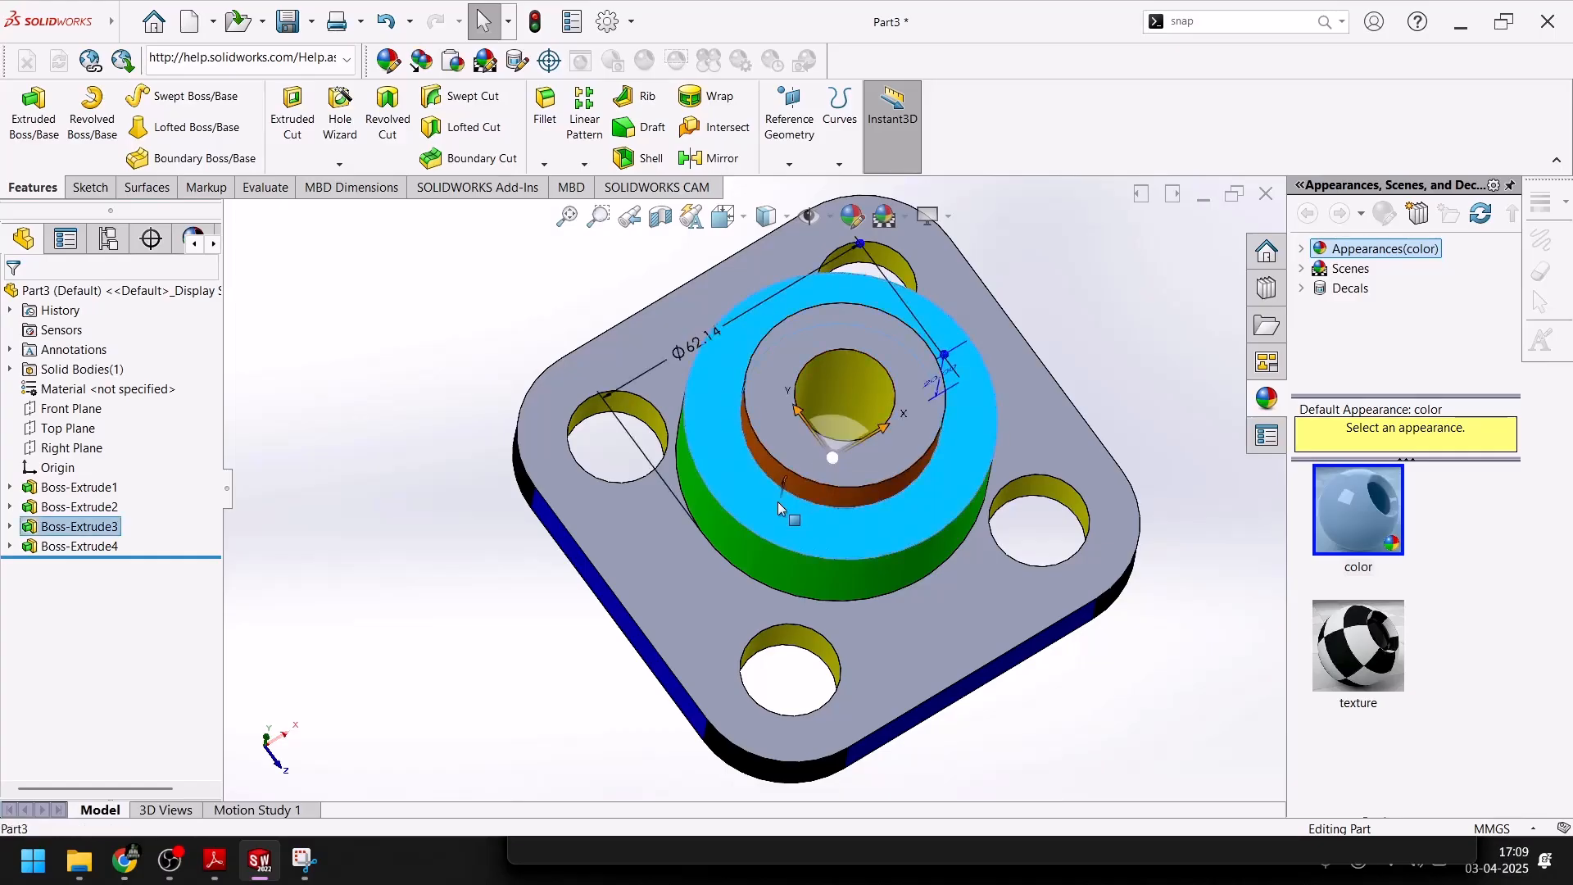
{"action": "left_click", "coordinate": [852, 215]}
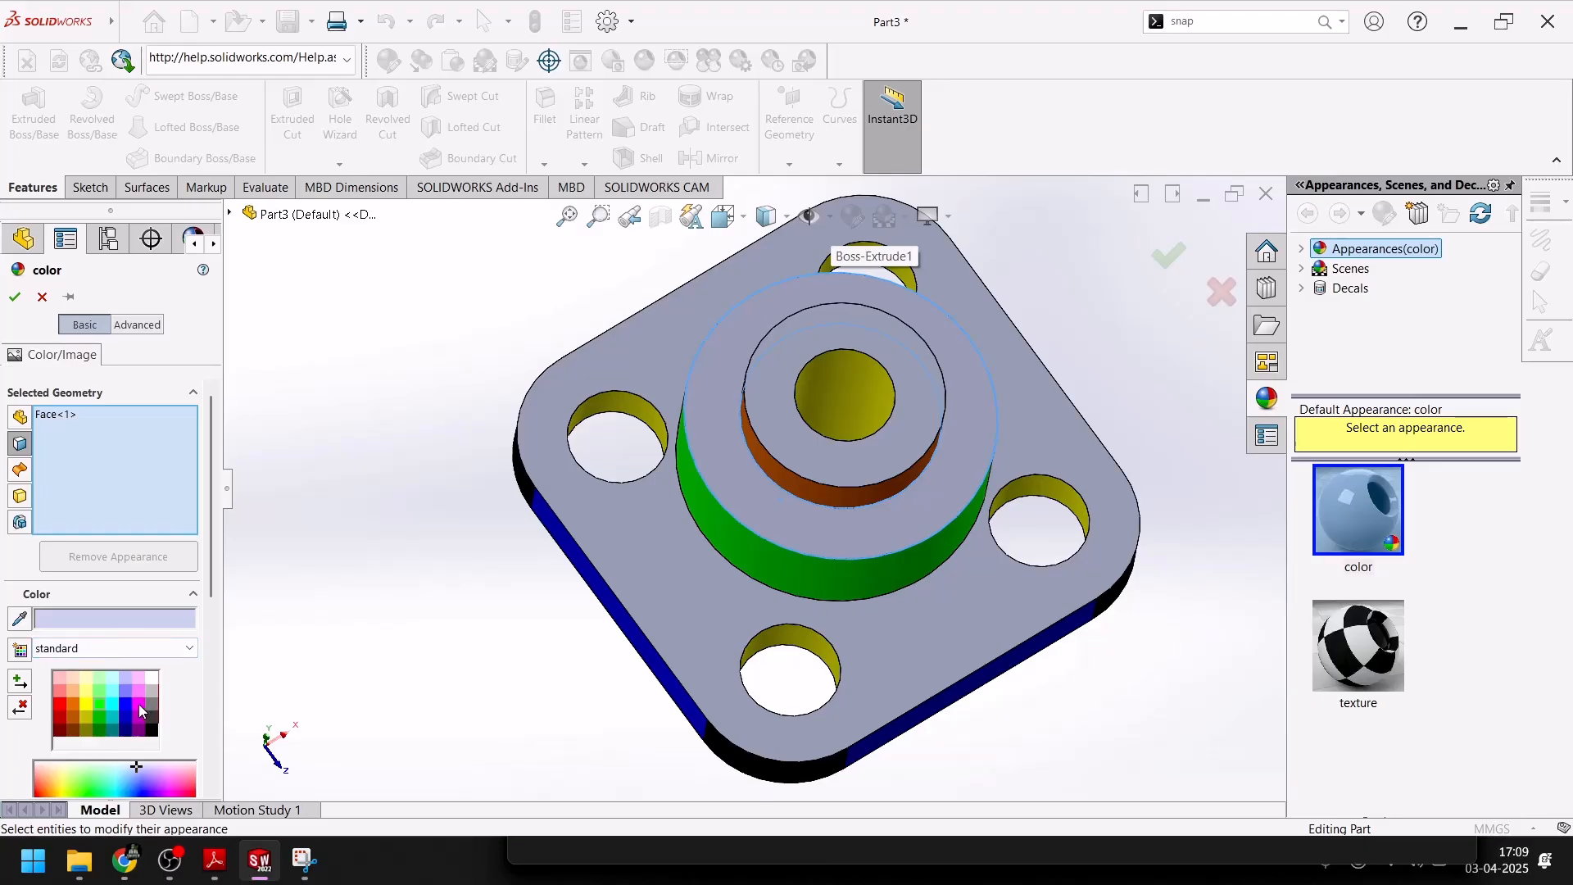
{"action": "left_click", "coordinate": [140, 707]}
{"action": "left_click", "coordinate": [14, 297]}
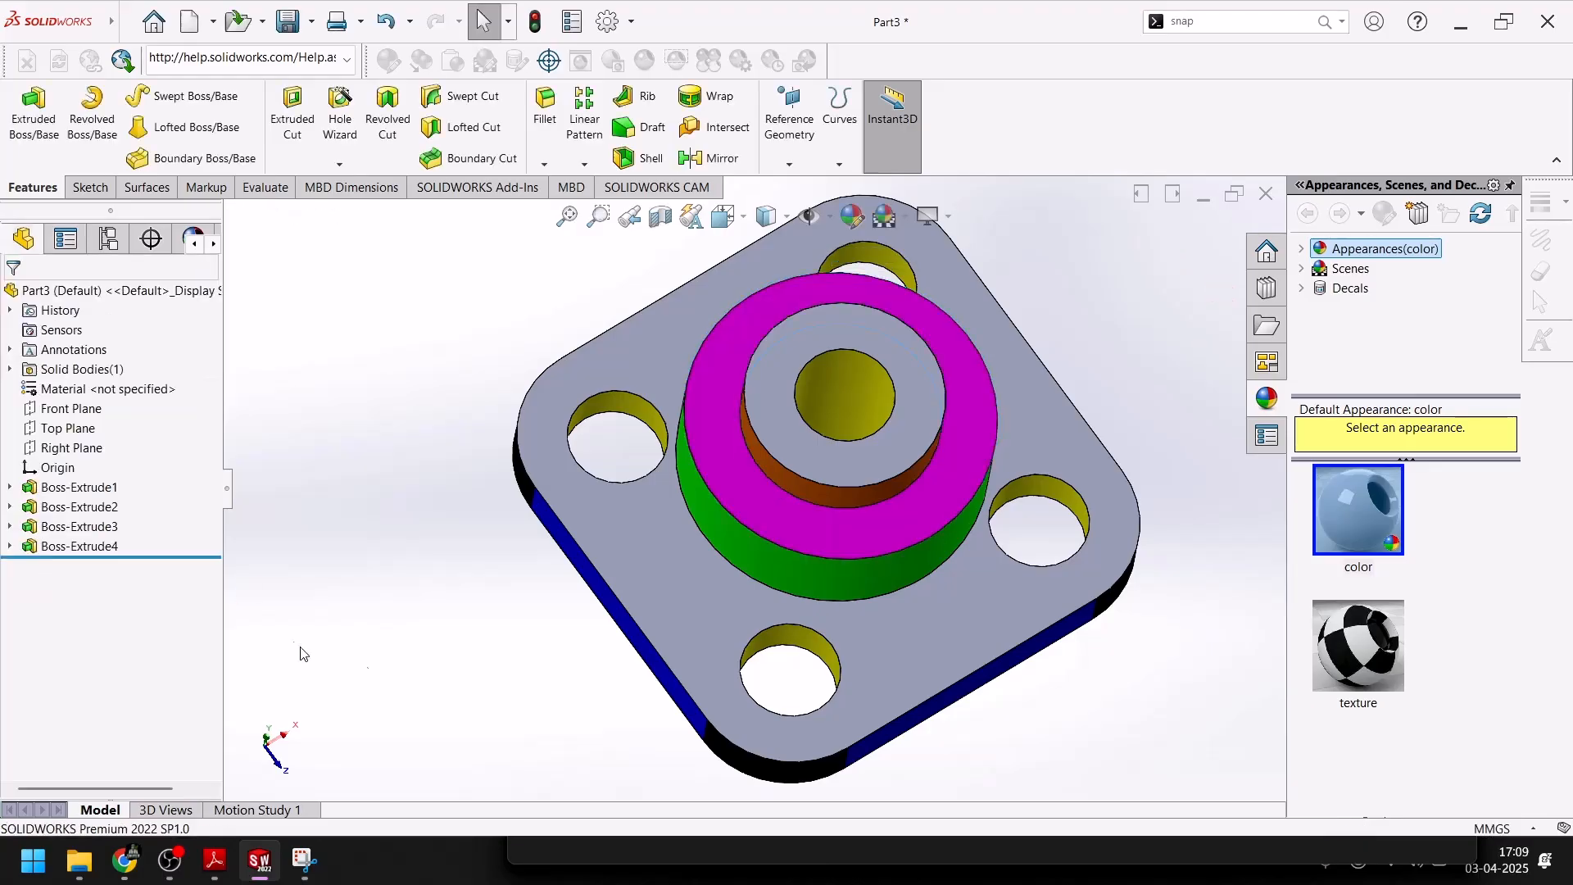
Colour the plate's upper face dark crimson, with RGB values 186, 0, 107
{"action": "middle_click_drag", "start_coordinate": [597, 681], "coordinate": [544, 575]}
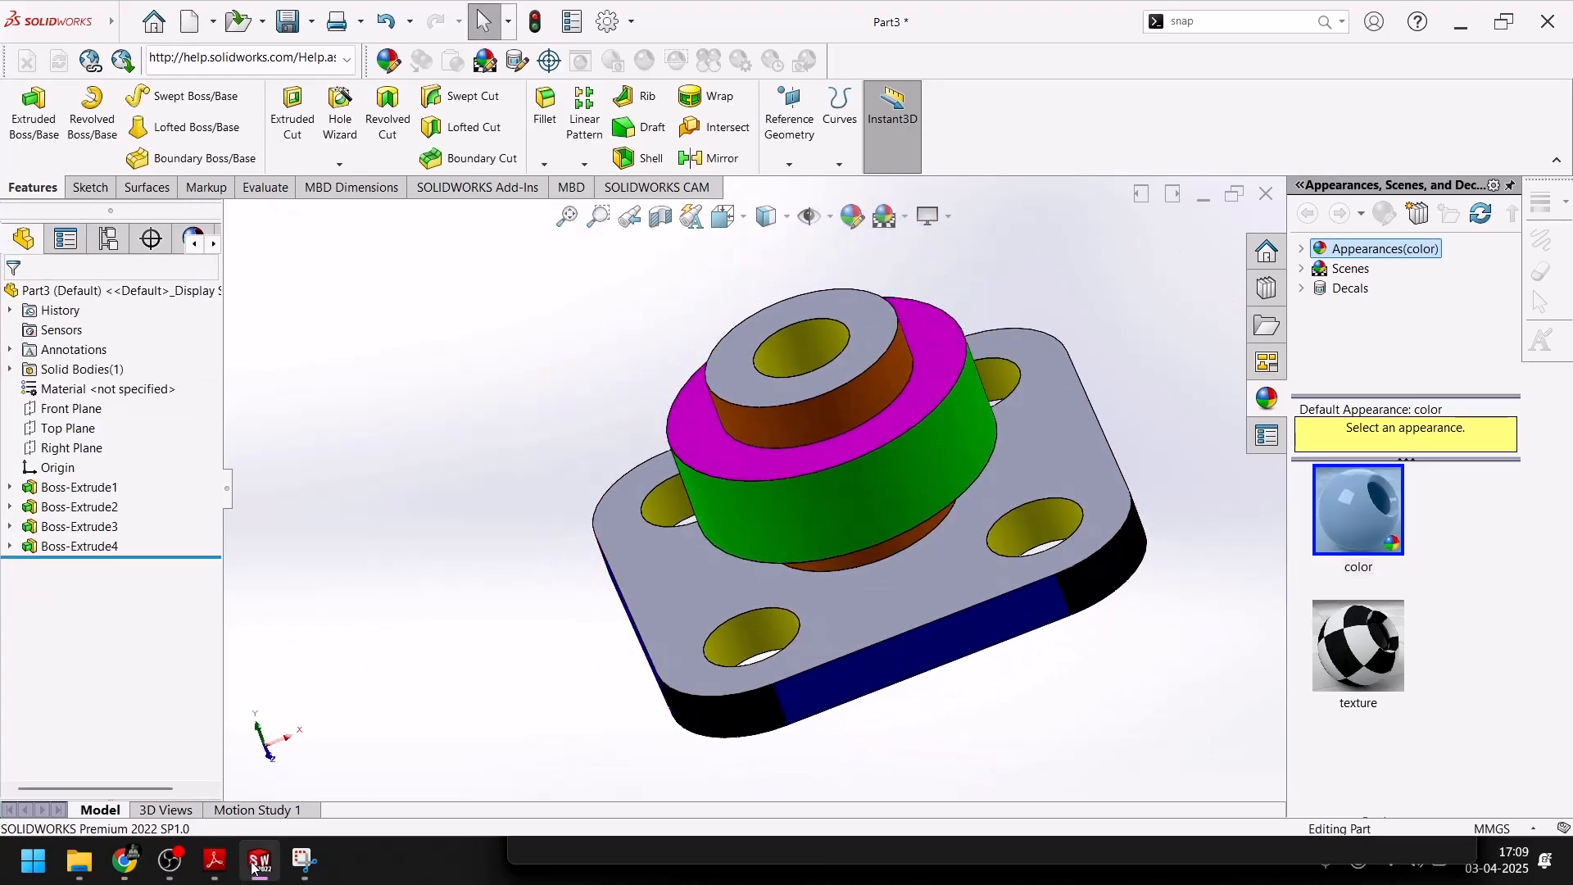
{"action": "left_click", "coordinate": [254, 869]}
{"action": "left_click", "coordinate": [254, 869]}
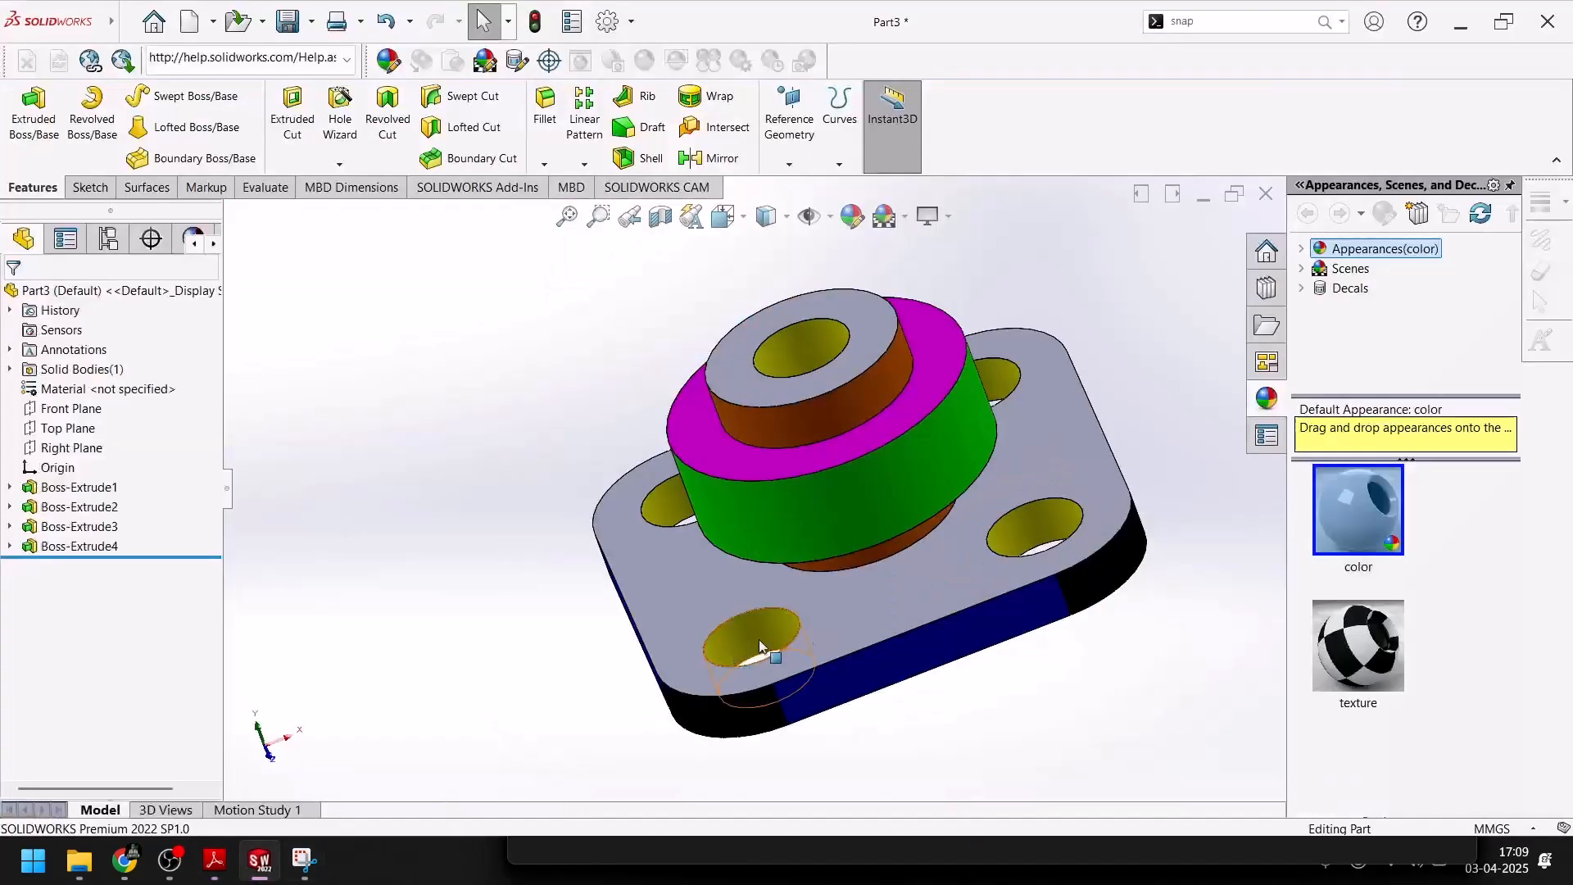
{"action": "left_click", "coordinate": [671, 592]}
{"action": "left_click", "coordinate": [853, 214]}
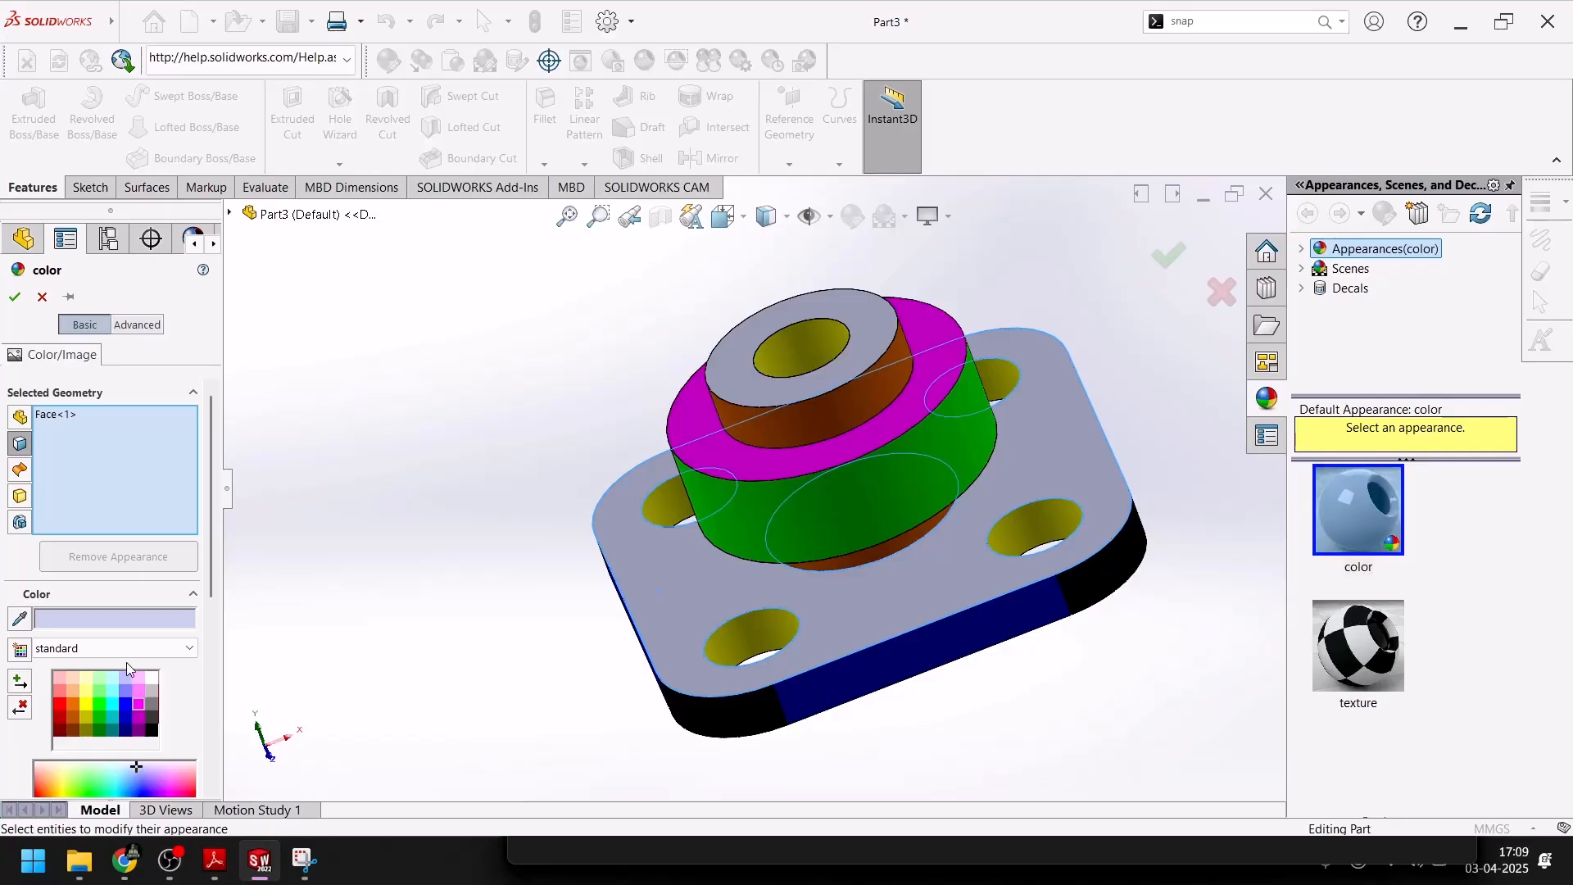
{"action": "scroll", "coordinate": [127, 662], "scroll_direction": "down", "scroll_amount": 5}
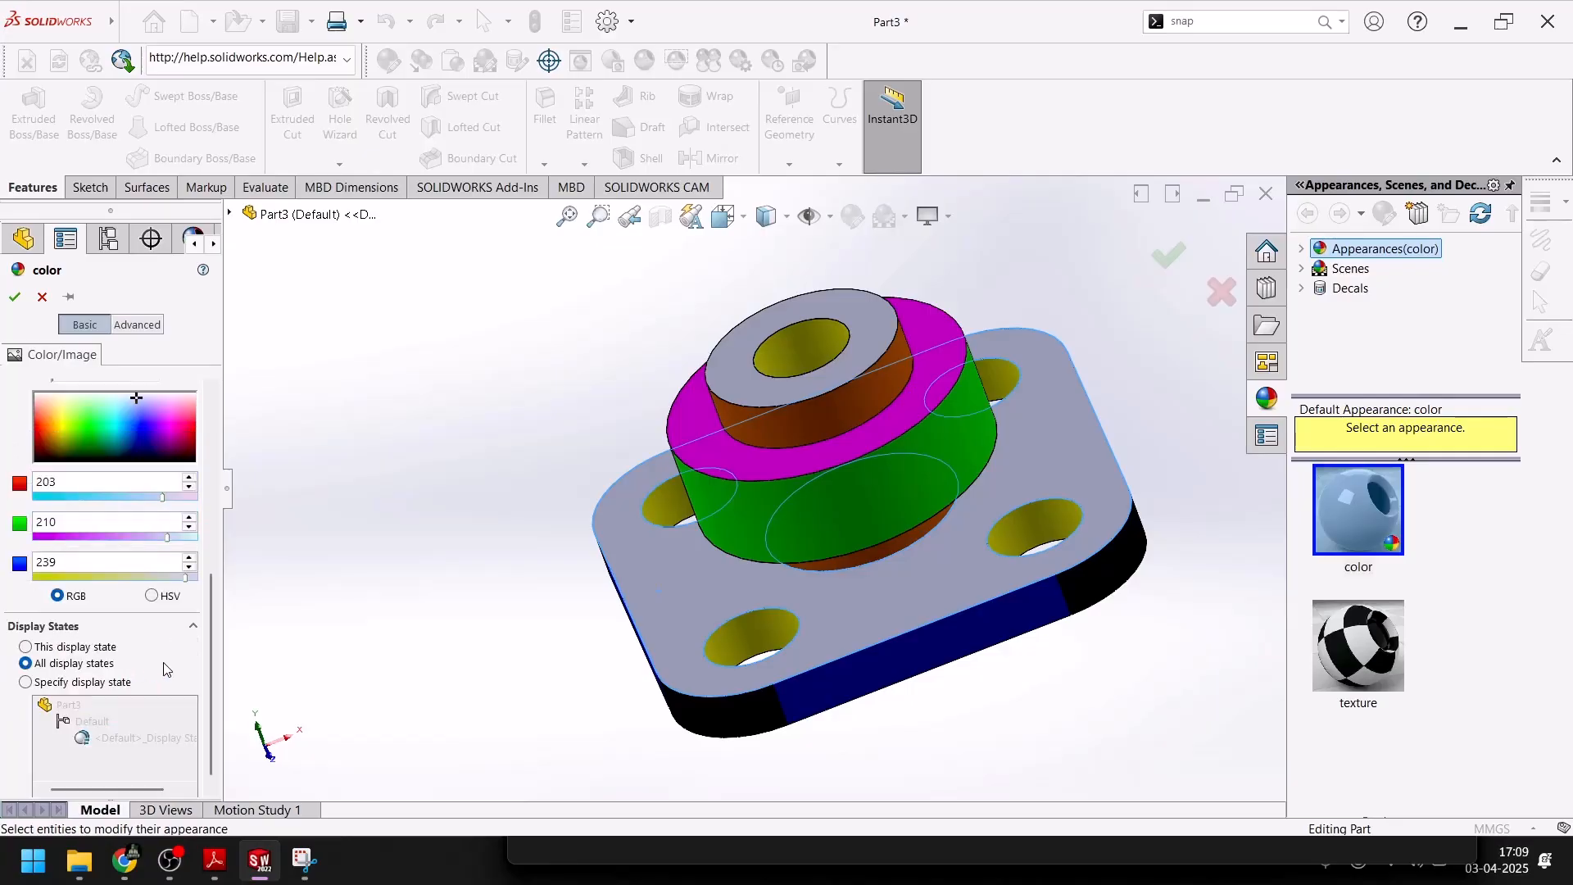
{"action": "left_click", "coordinate": [182, 426]}
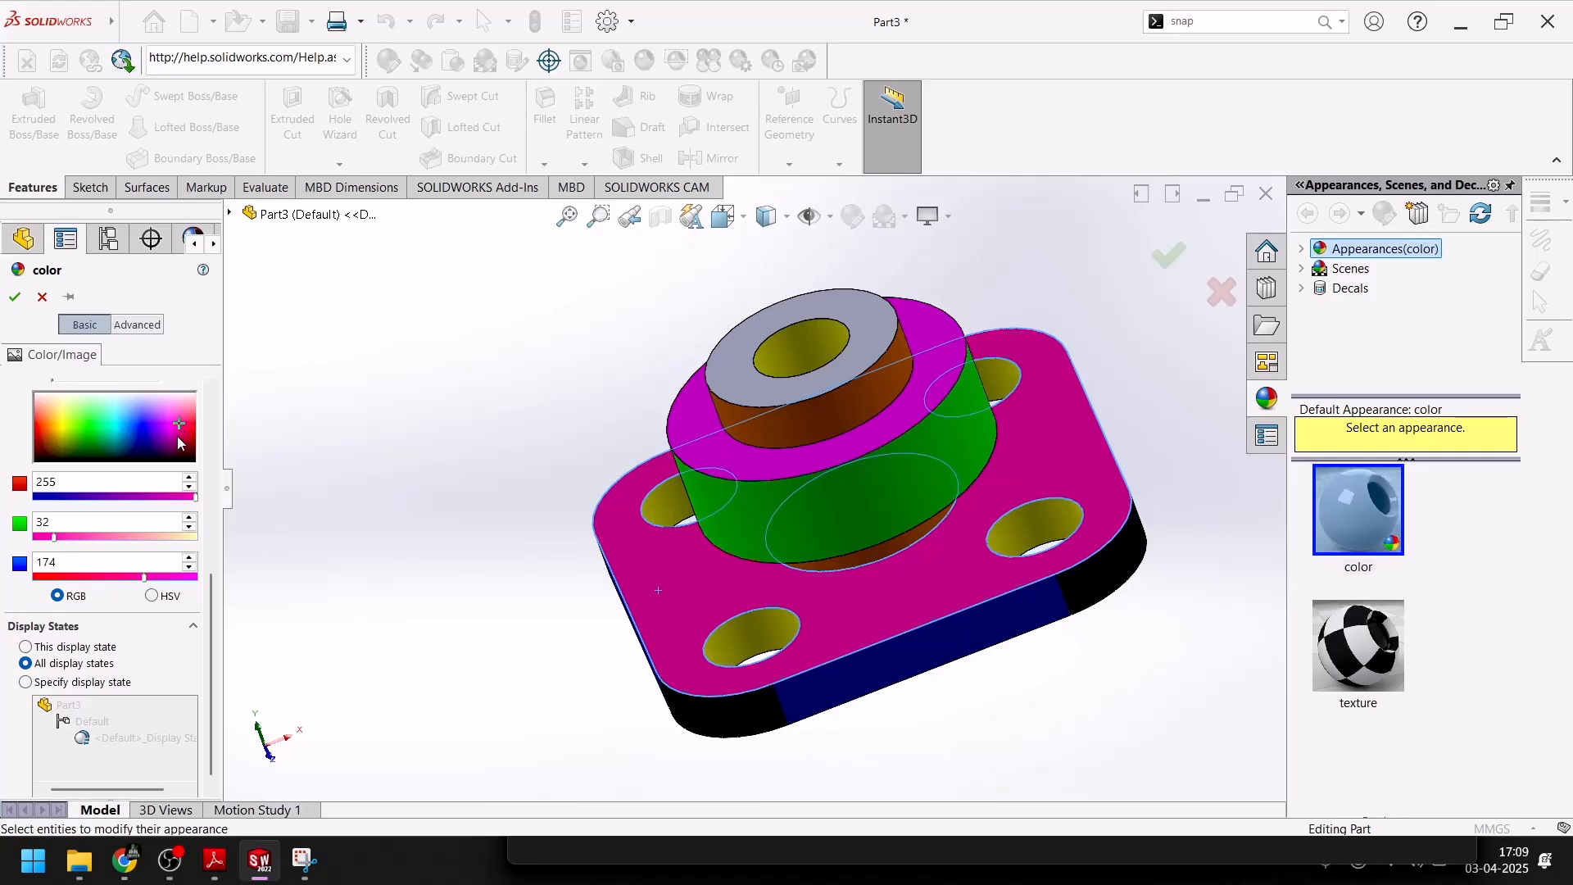
{"action": "left_click", "coordinate": [182, 440]}
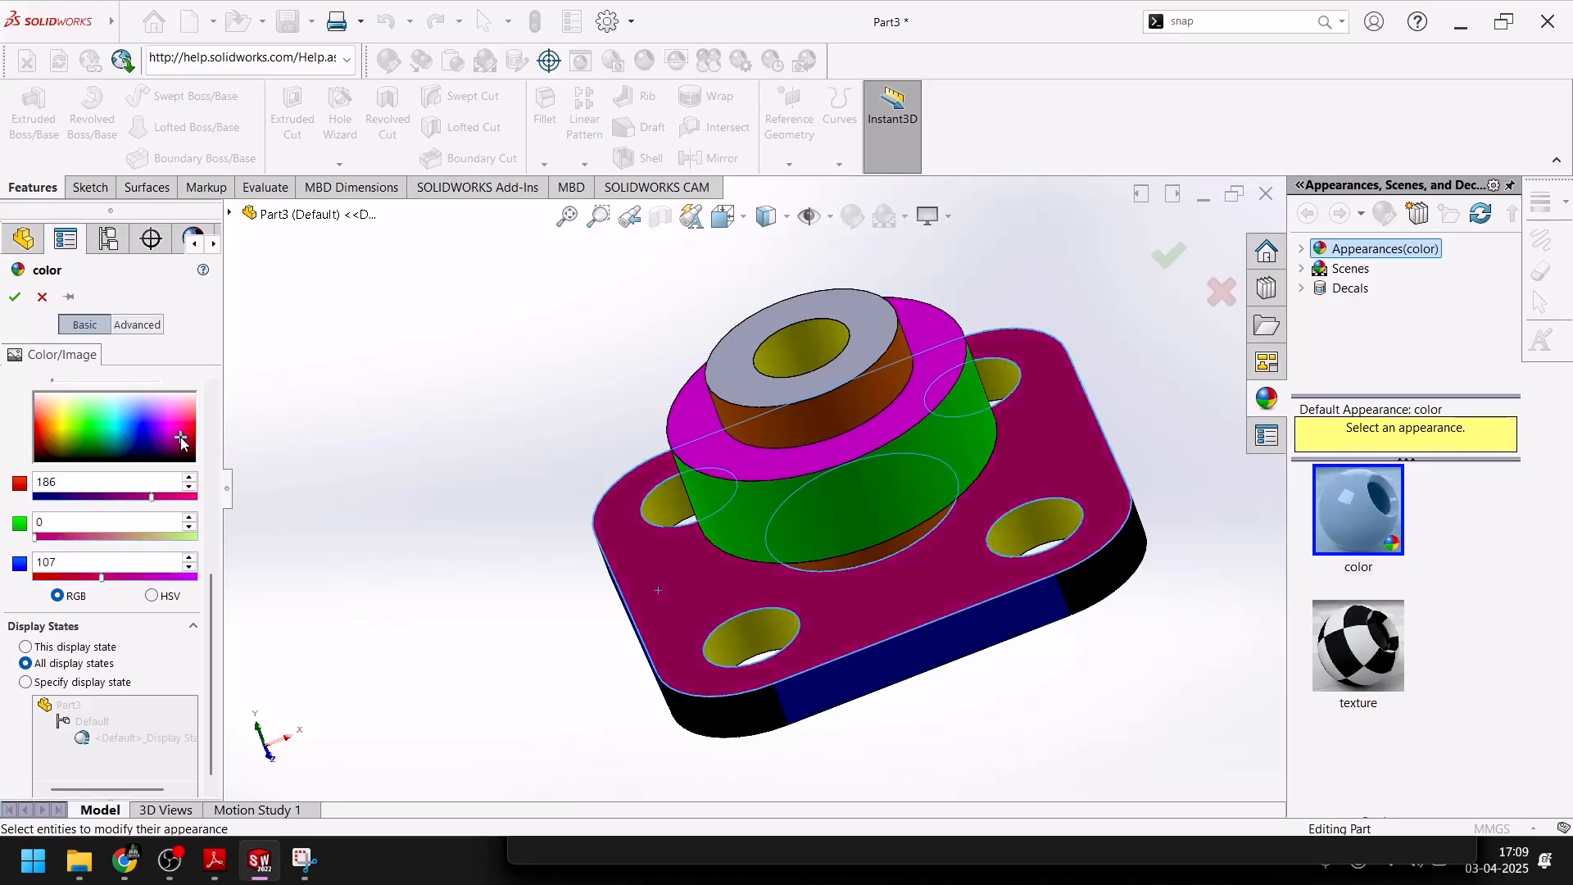
{"action": "left_click", "coordinate": [15, 297]}
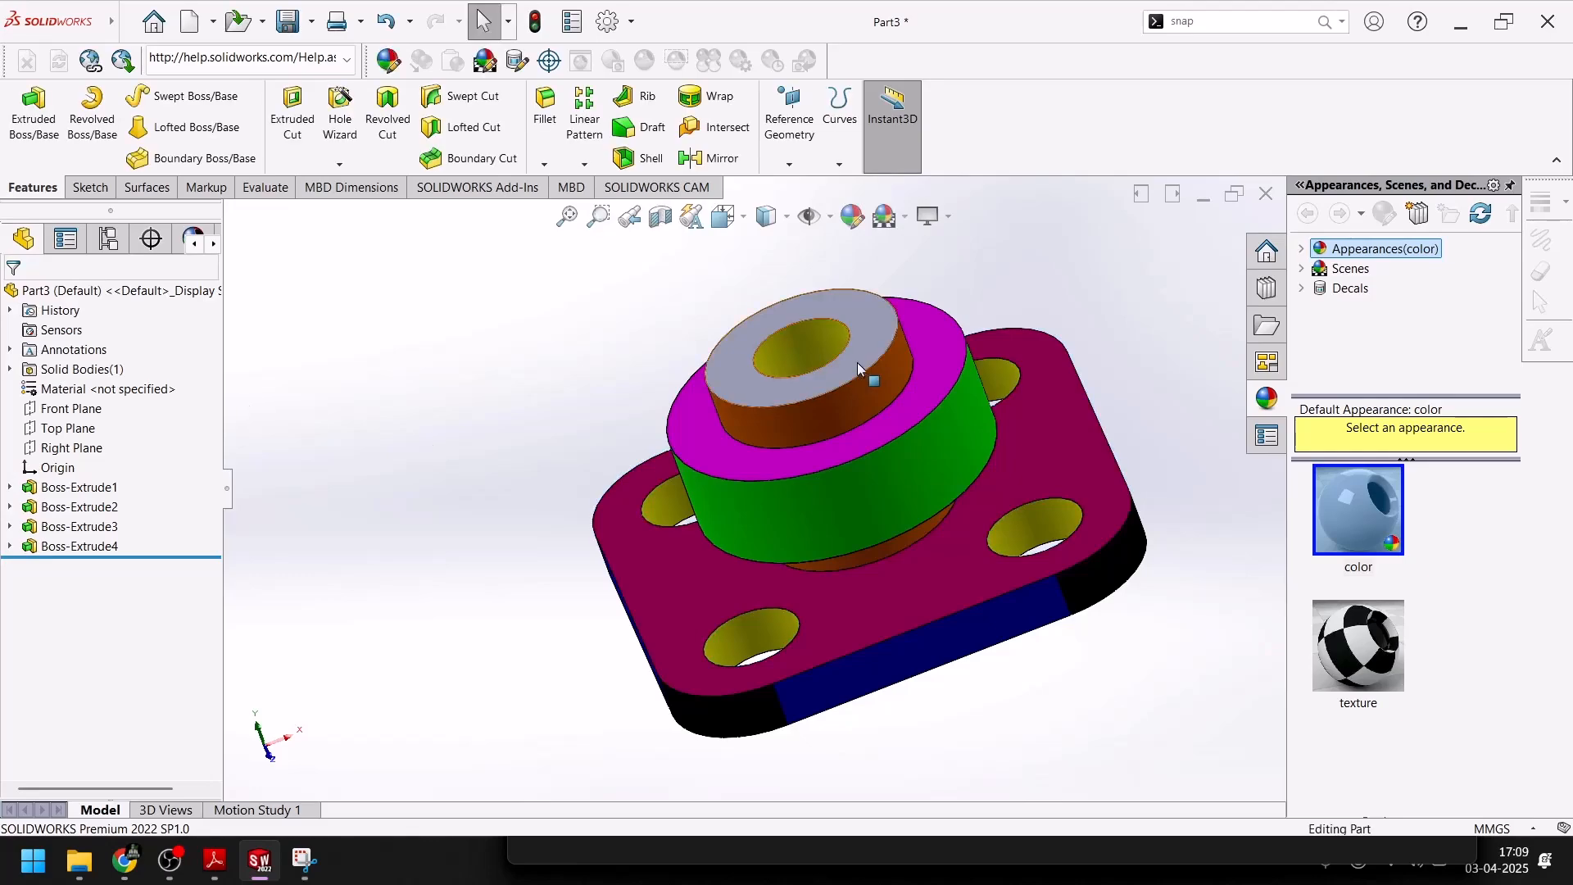
Colour the end face of the topmost boss red
{"action": "left_click", "coordinate": [875, 327]}
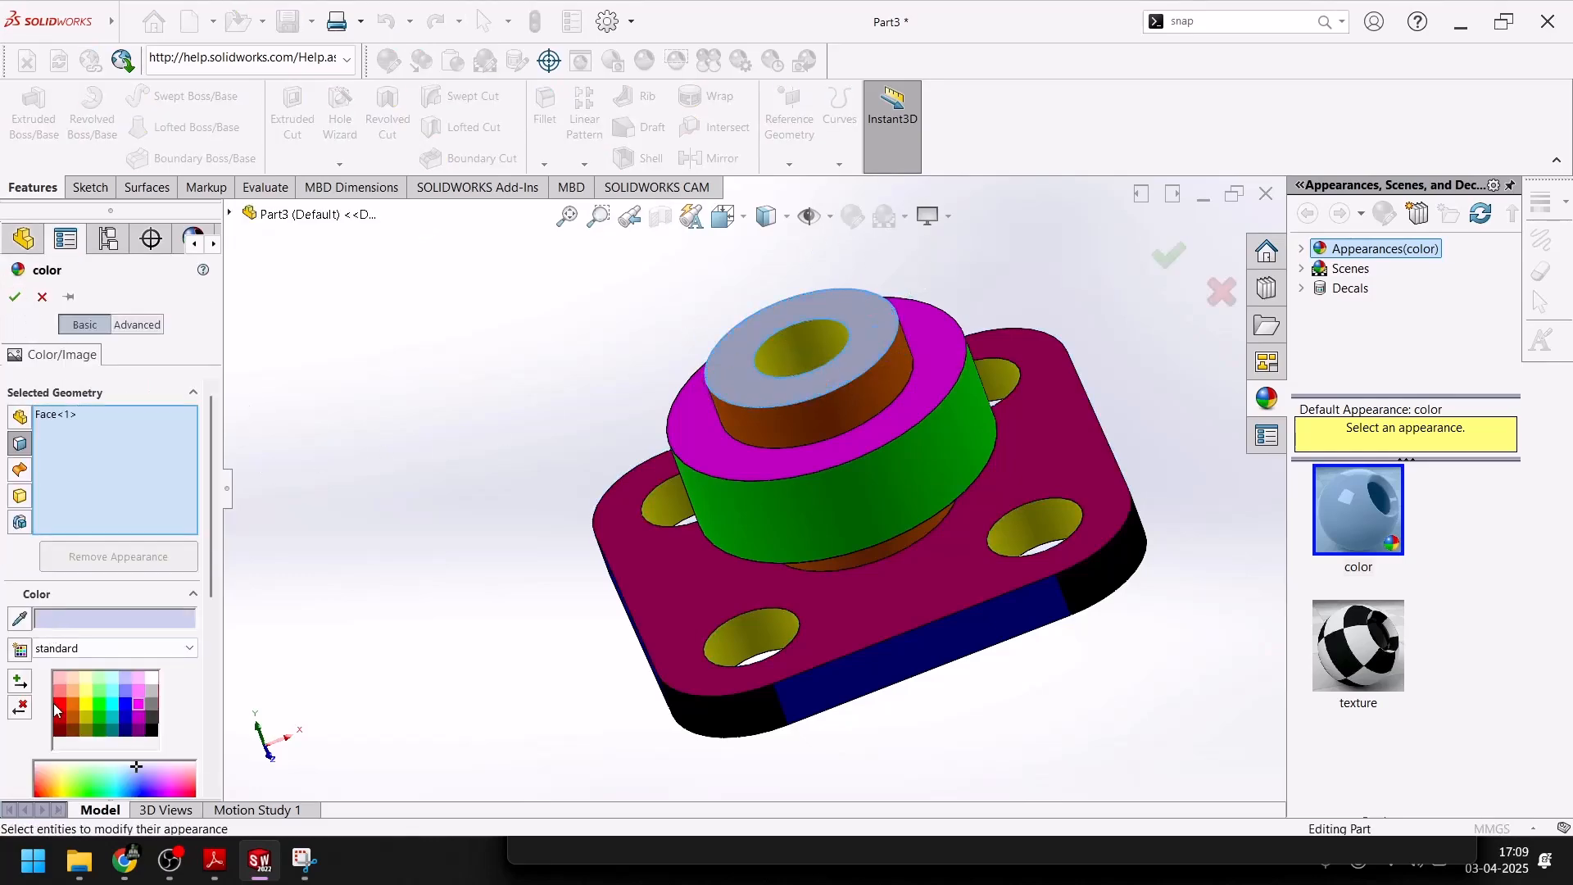
{"action": "left_click", "coordinate": [64, 703]}
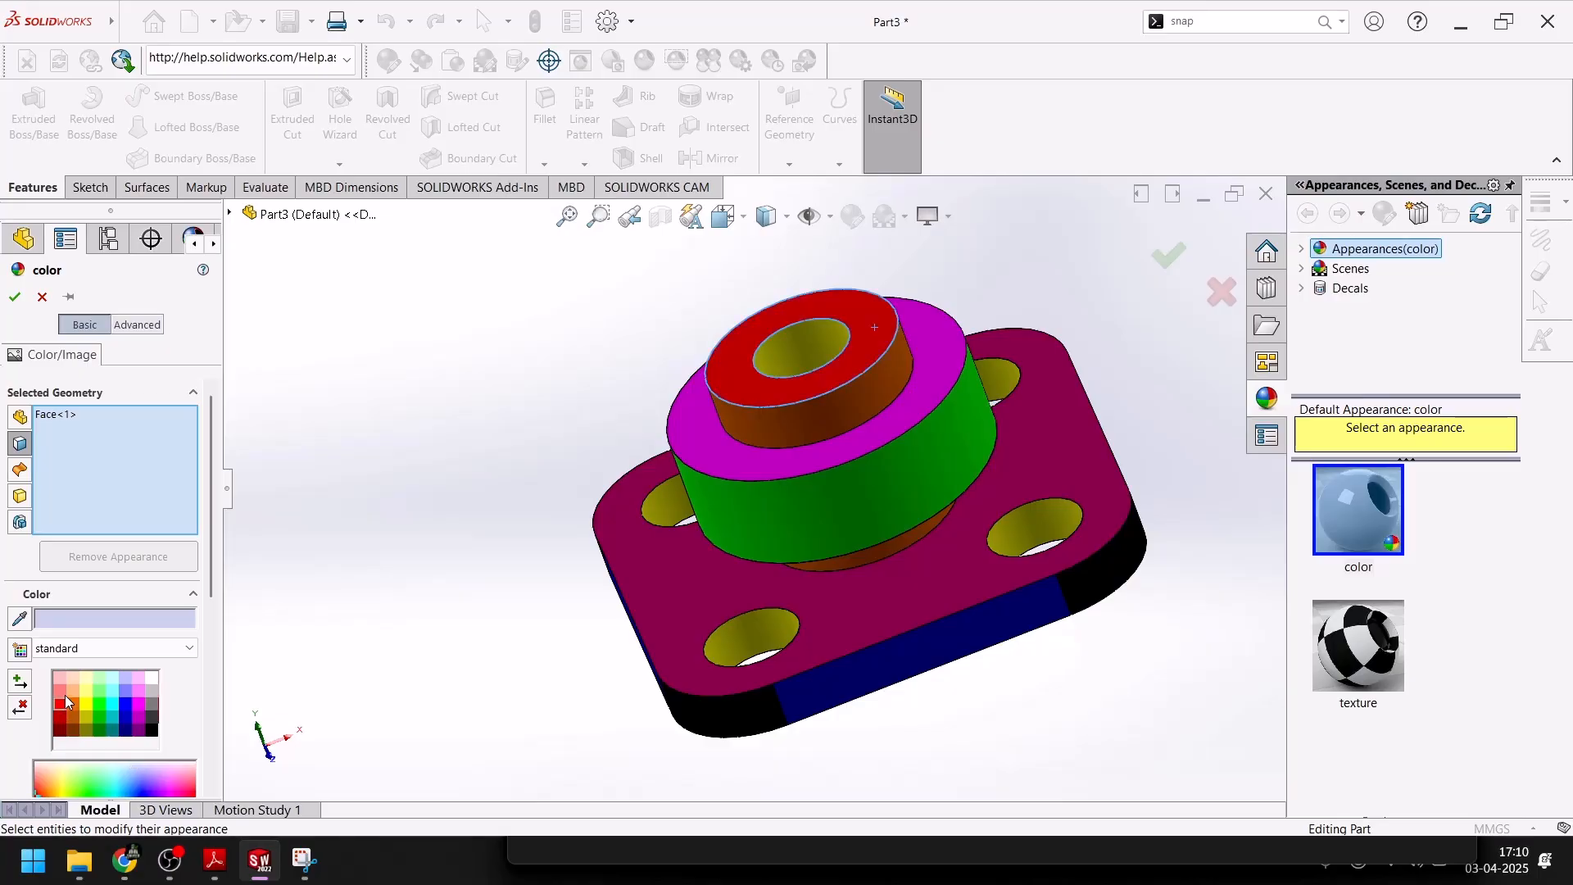
{"action": "left_click", "coordinate": [15, 298]}
Show the part in isometric view and apply the Plain White scene
{"action": "key", "text": "space"}
{"action": "left_click", "coordinate": [840, 538]}
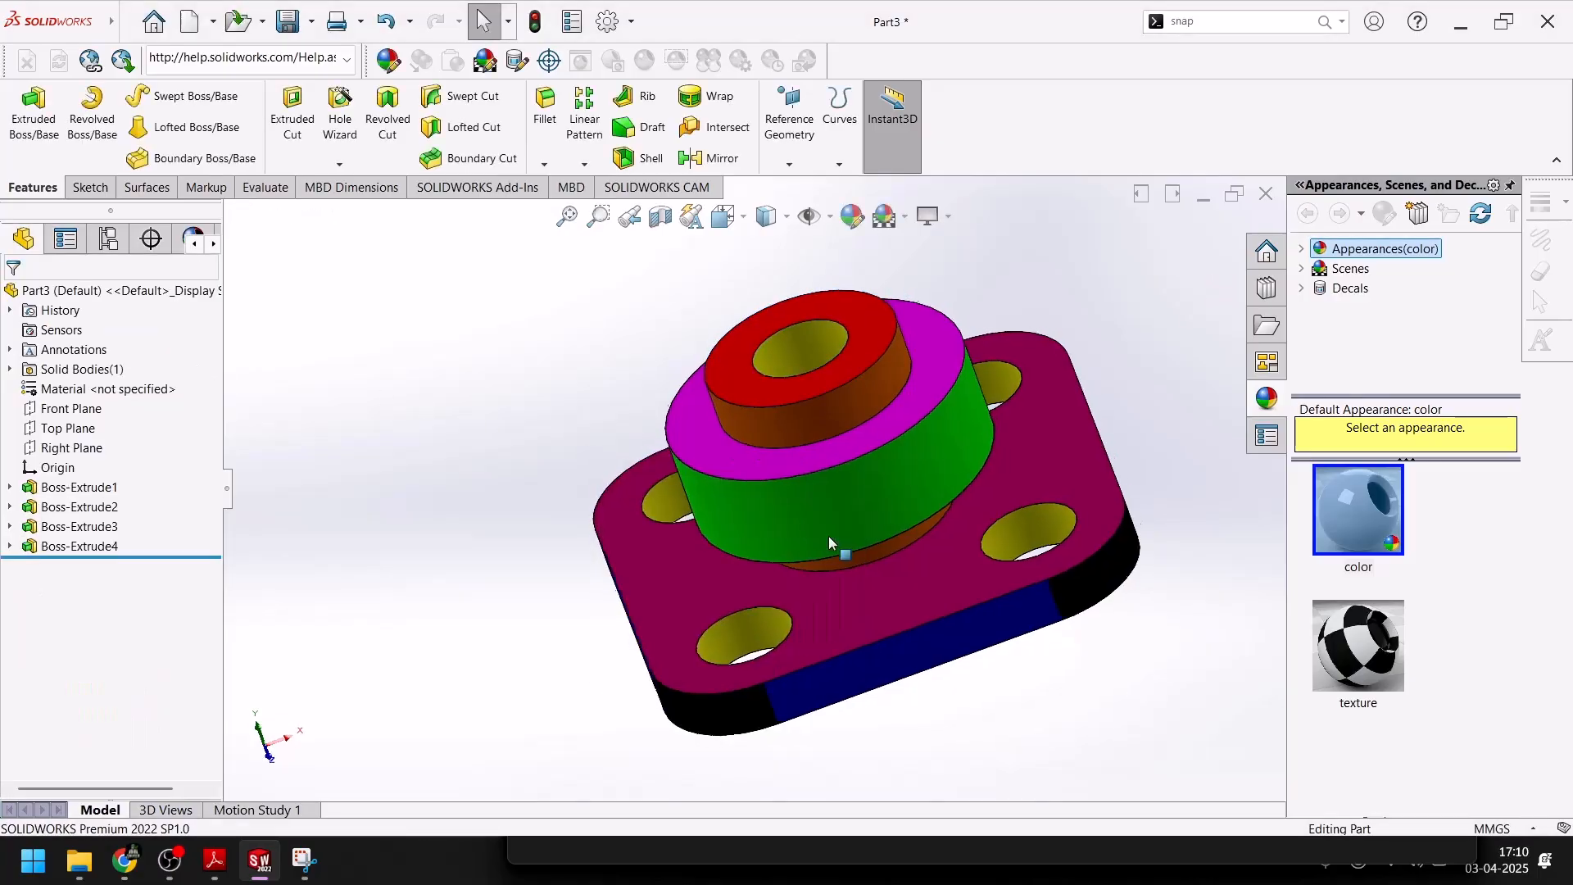
{"action": "left_click", "coordinate": [905, 216]}
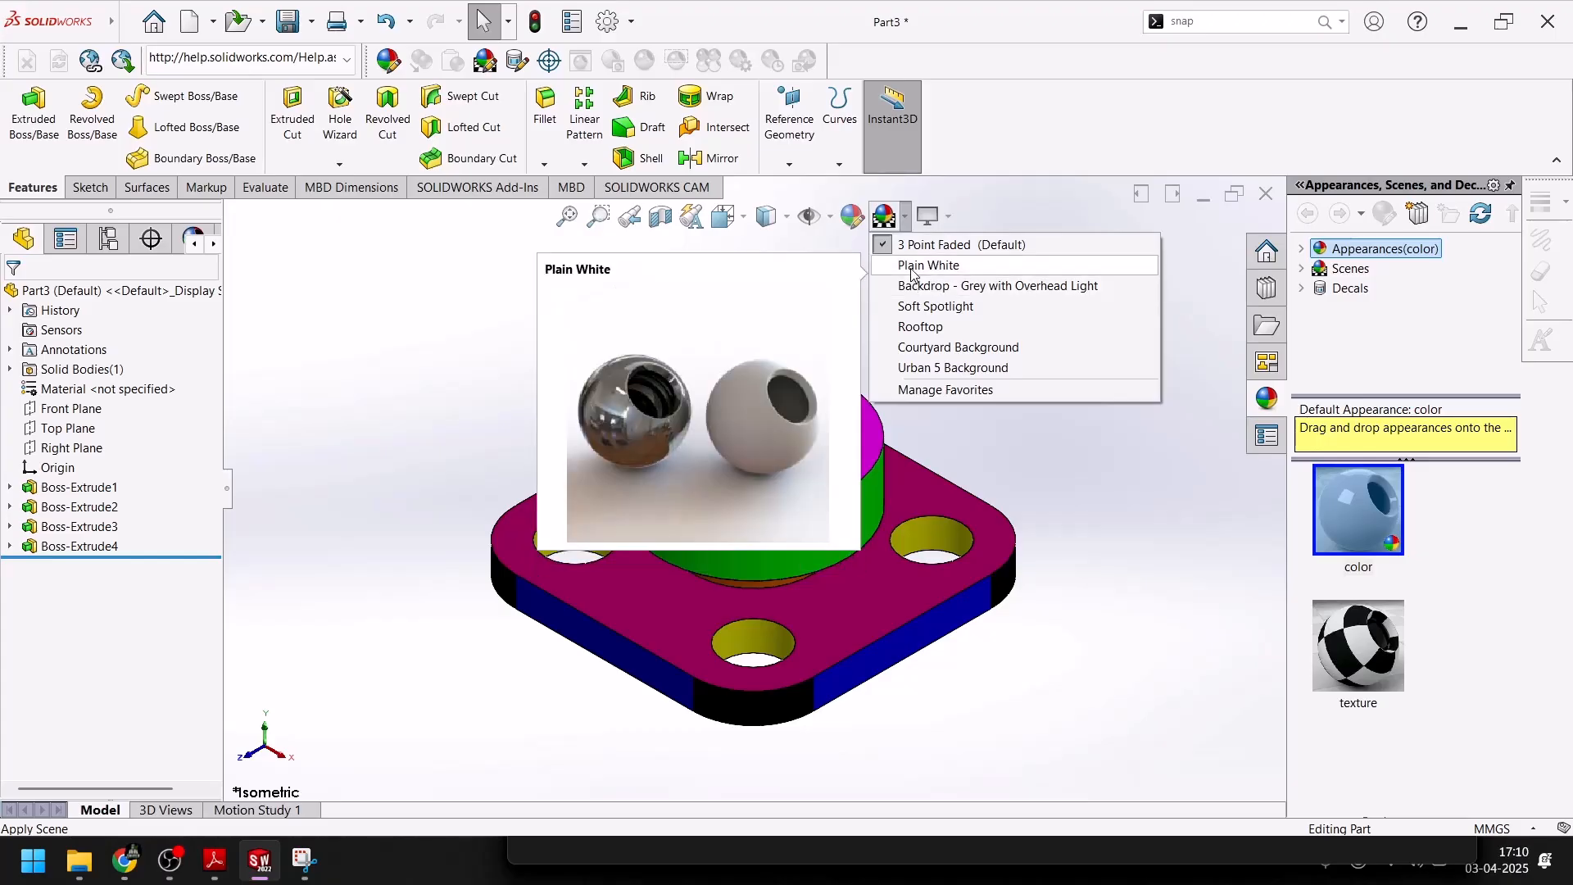
{"action": "left_click", "coordinate": [910, 269]}
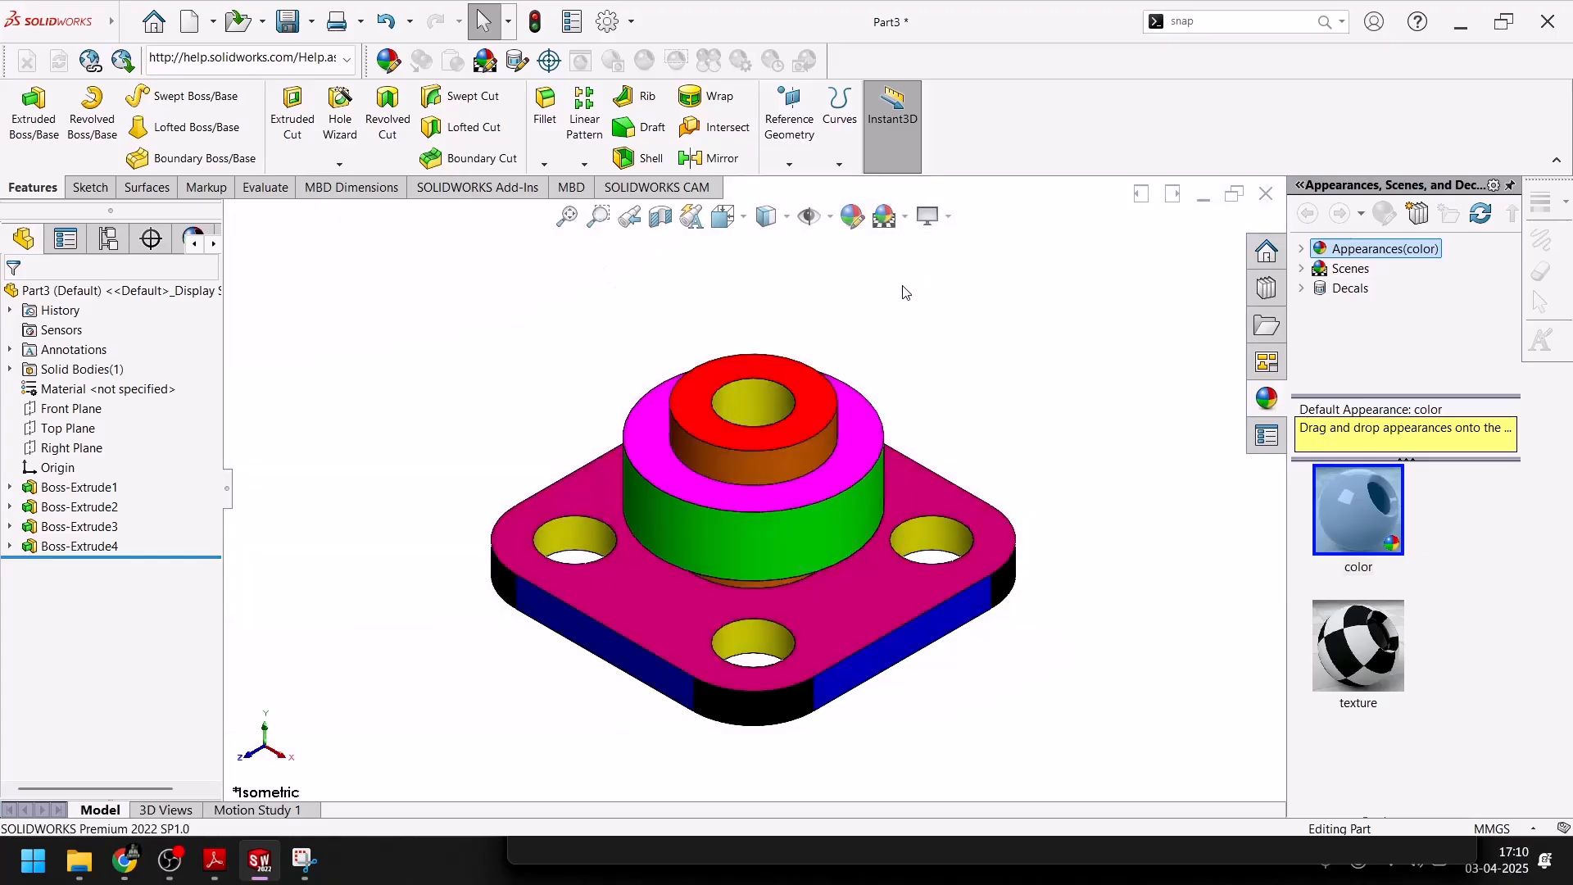
Switch to the Snipping Tool and capture a rectangular snip around the coloured part
{"action": "left_click", "coordinate": [298, 870]}
{"action": "left_click", "coordinate": [547, 270]}
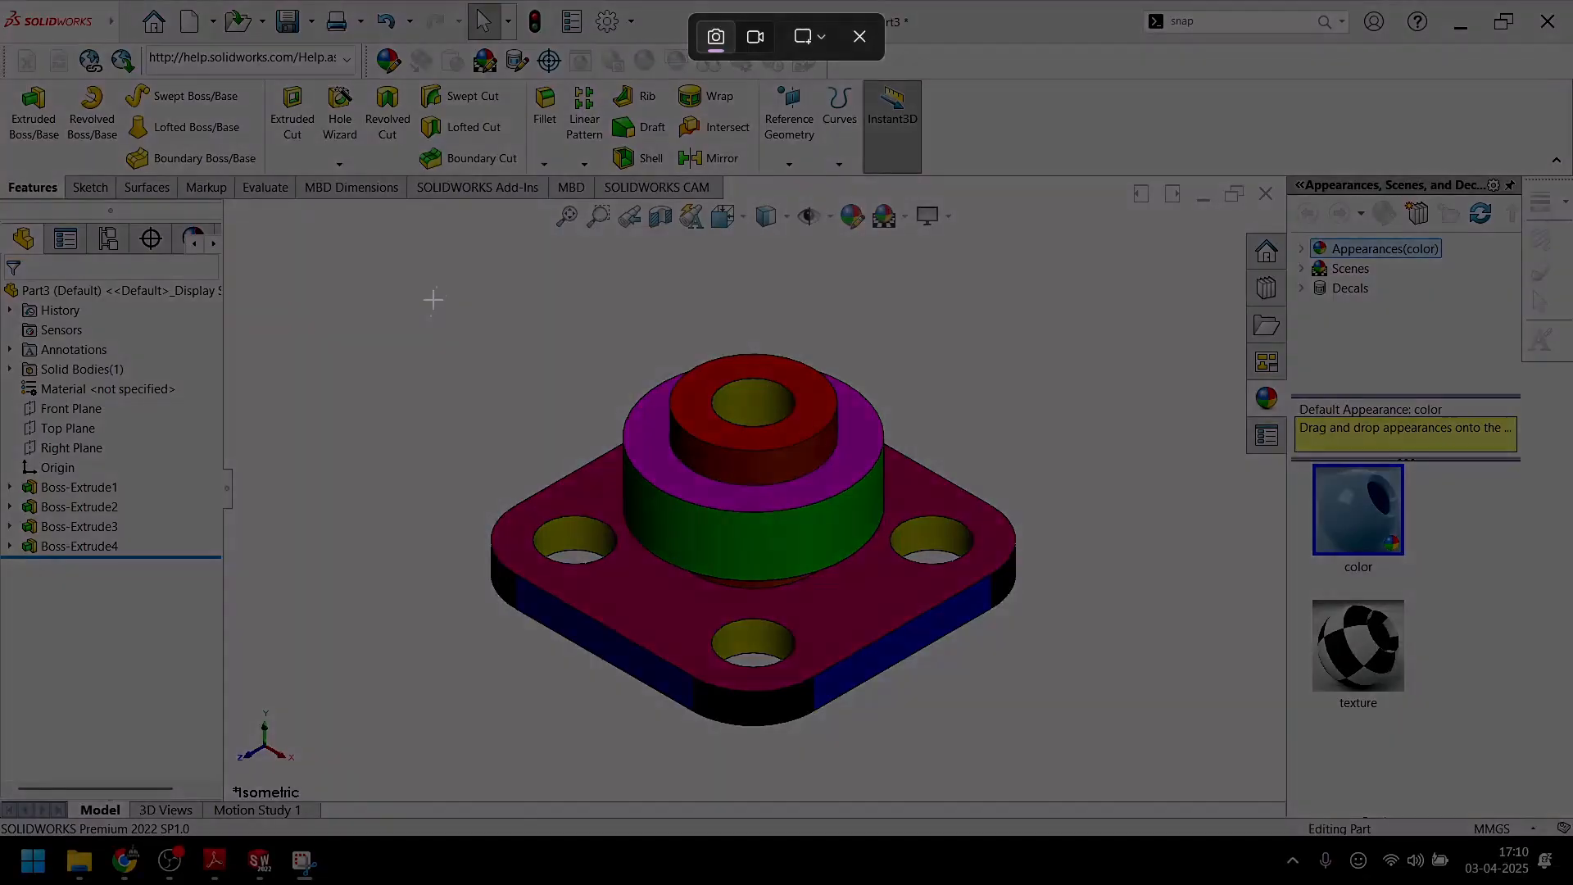
{"action": "left_click_drag", "start_coordinate": [451, 291], "coordinate": [1054, 771]}
Save the snip as Screenshot 2025-03-26 171303.png in a new folder named 122 inside the 27-02-2025 folder
{"action": "key", "text": "ctrl+s"}
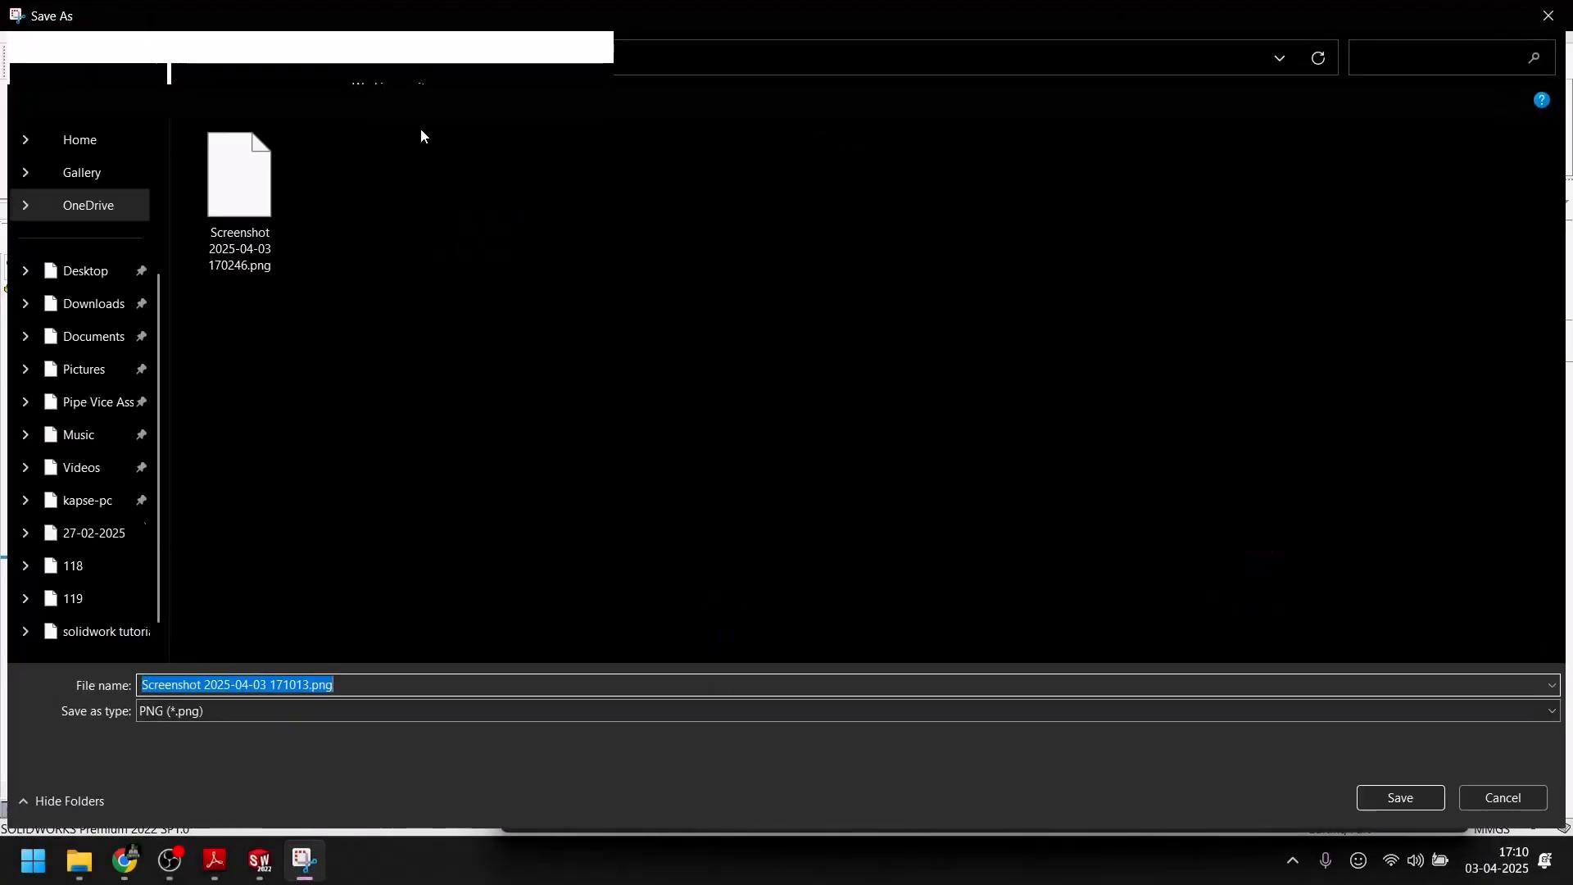
{"action": "scroll", "coordinate": [901, 492], "scroll_direction": "down", "scroll_amount": 2}
{"action": "left_click", "coordinate": [852, 588]}
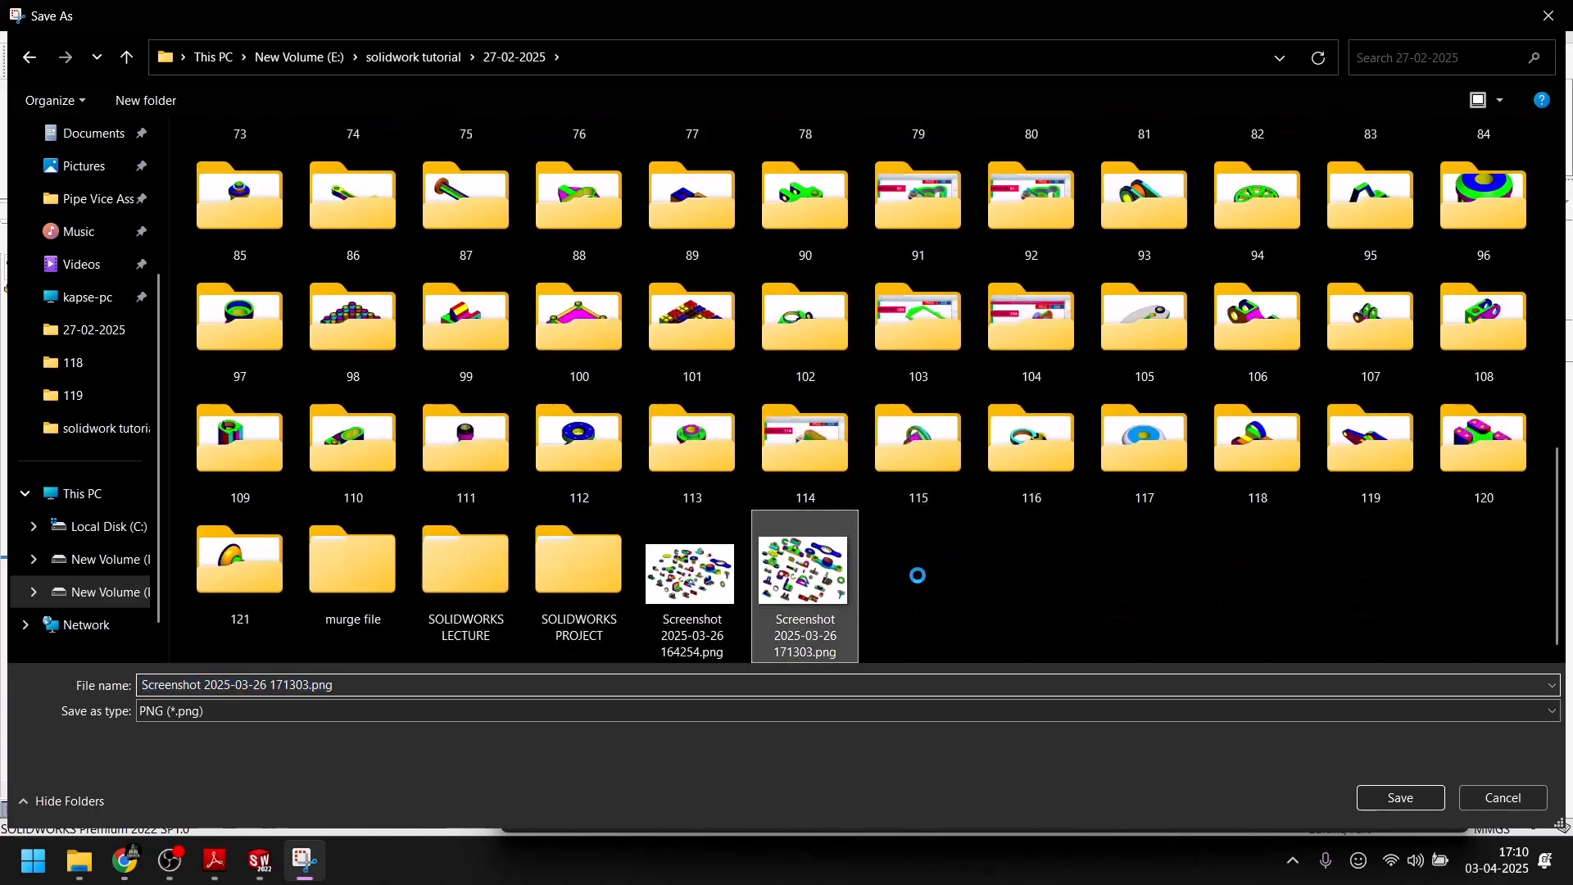
{"action": "left_click", "coordinate": [1238, 597]}
{"action": "right_click", "coordinate": [858, 570]}
{"action": "right_click", "coordinate": [968, 547]}
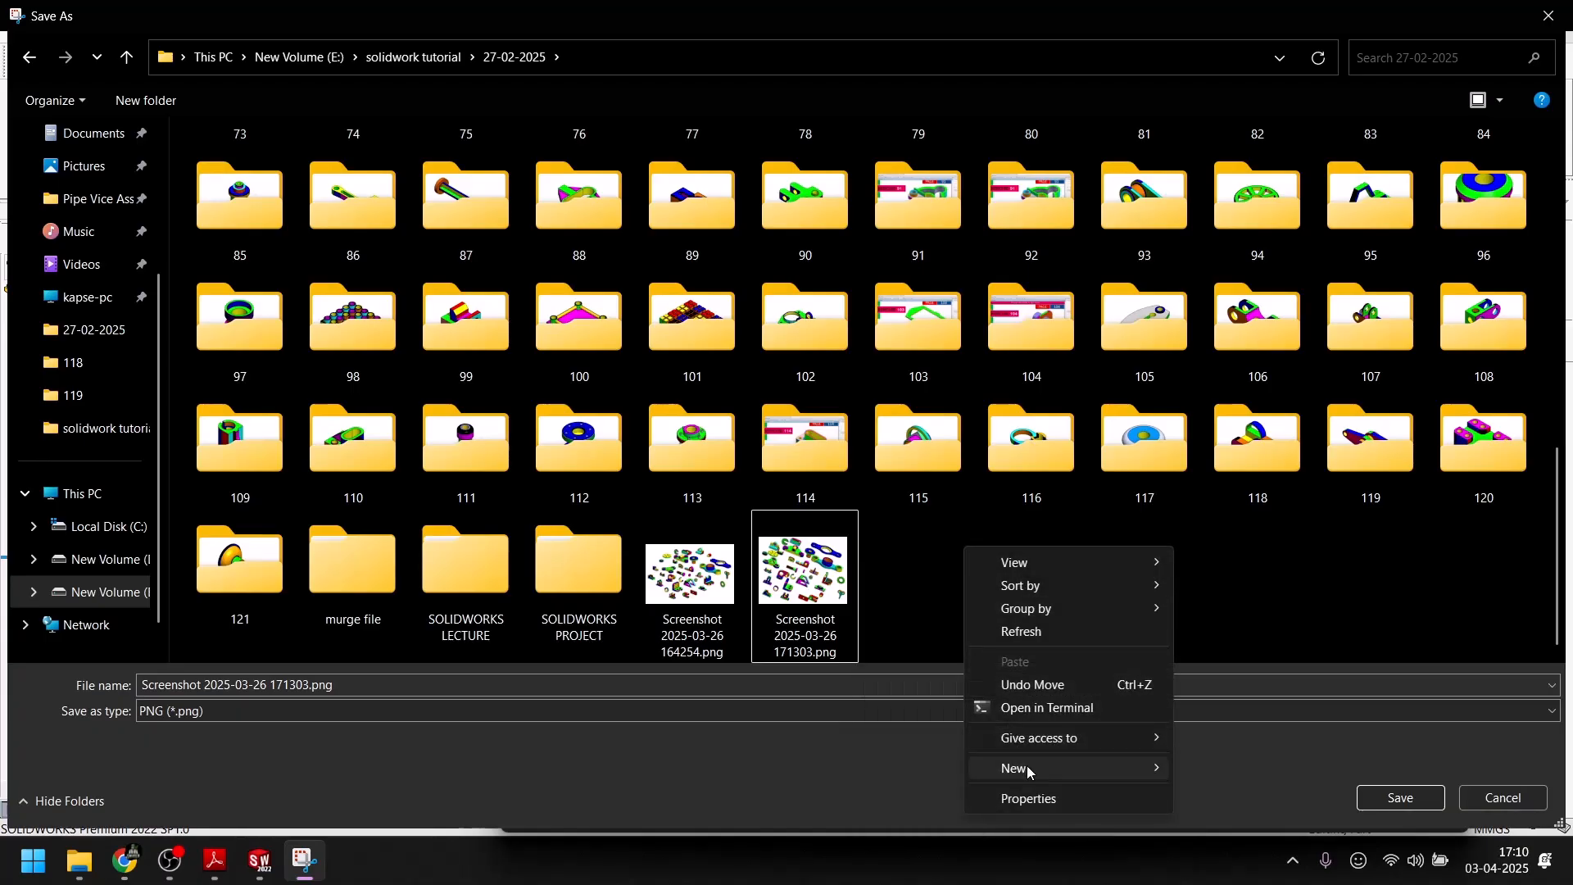
{"action": "mouse_move", "coordinate": [1028, 770]}
{"action": "left_click", "coordinate": [1237, 462]}
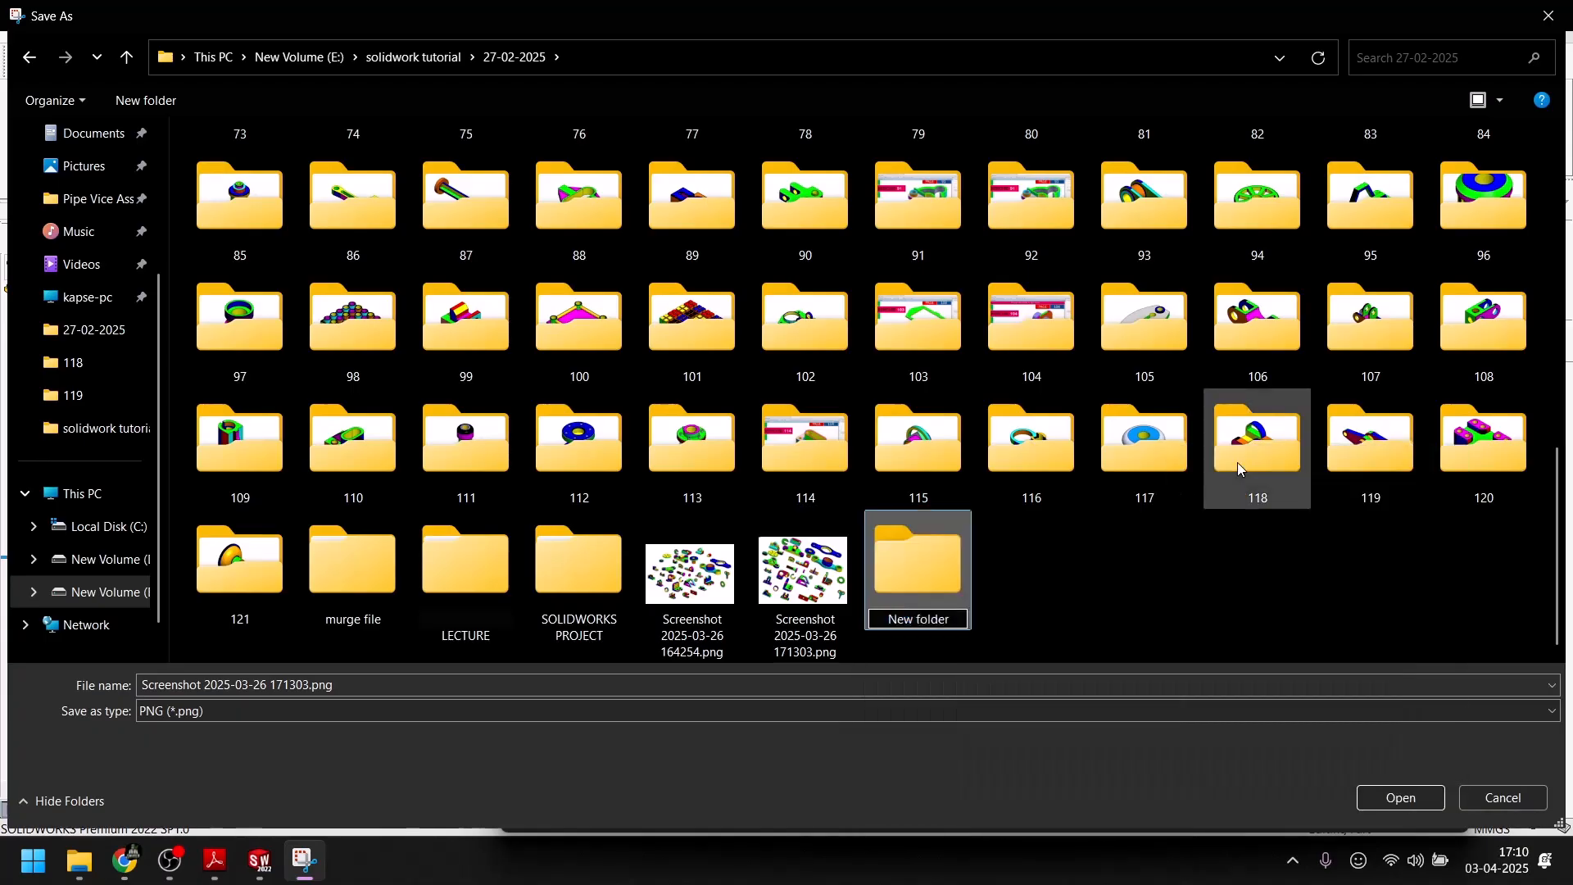
{"action": "type", "text": "122"}
{"action": "key", "text": "Return"}
{"action": "key", "text": "Return"}
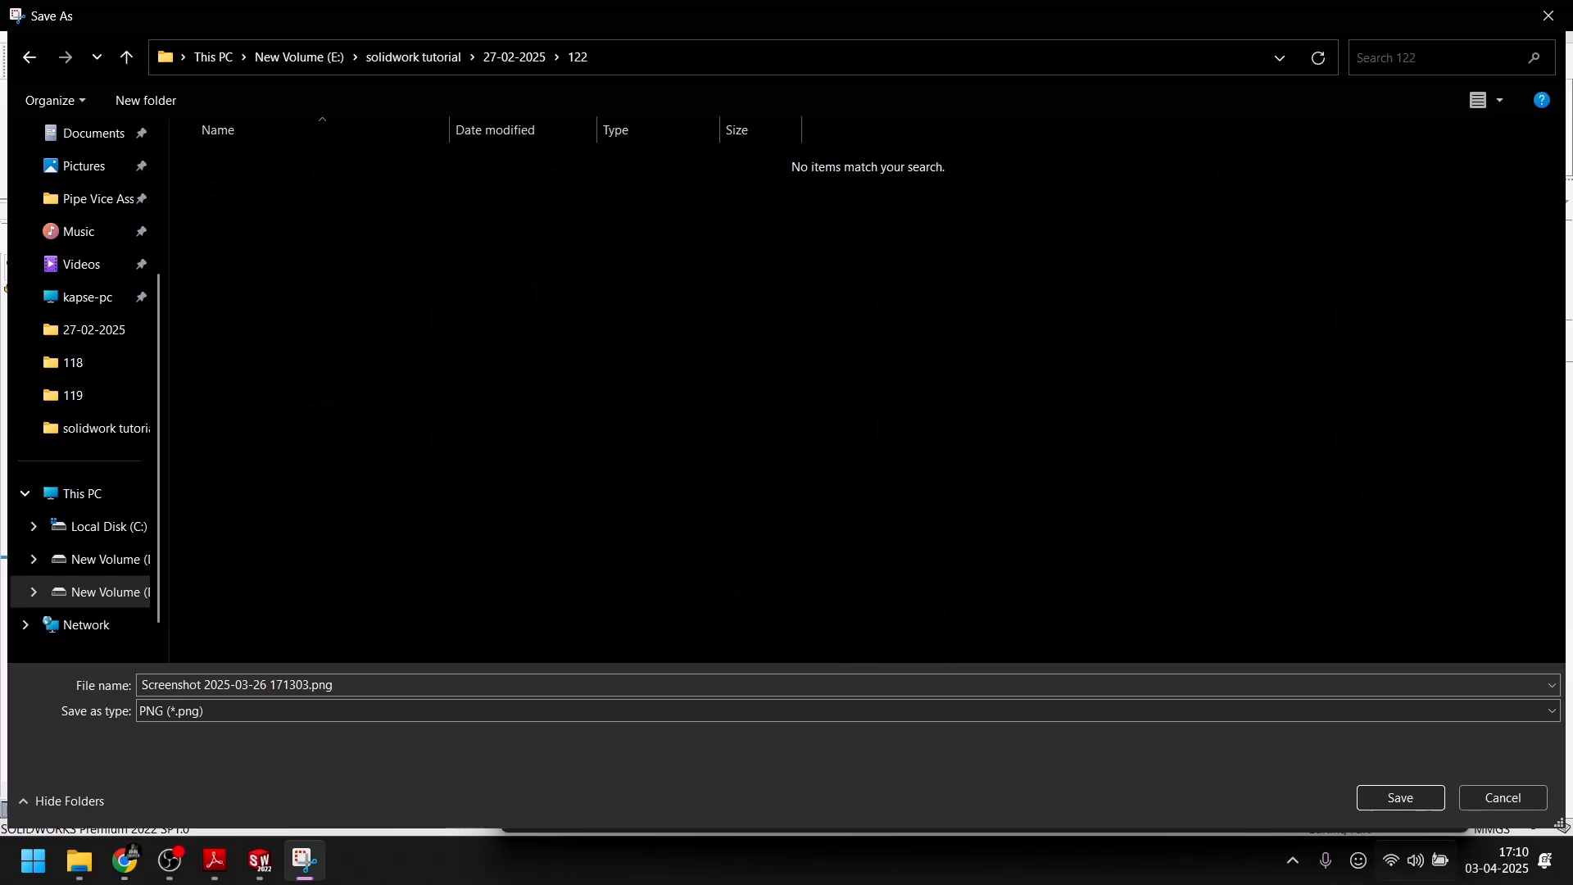
{"action": "left_click", "coordinate": [1418, 798]}
{"action": "left_click", "coordinate": [308, 547]}
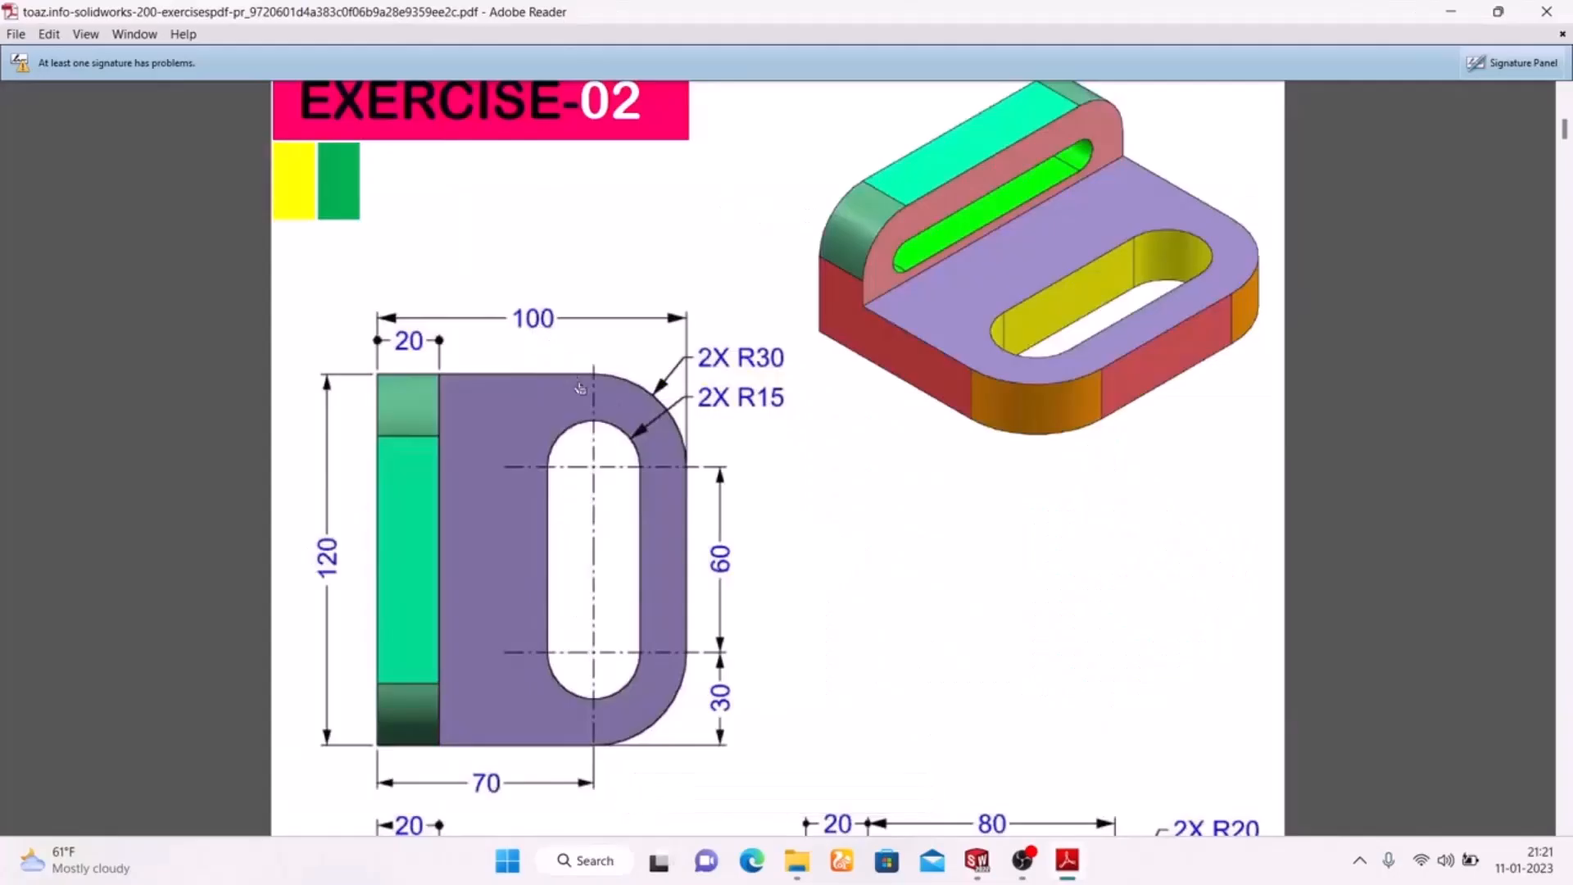
{"action": "scroll", "coordinate": [963, 248], "scroll_direction": "up", "scroll_amount": 3}
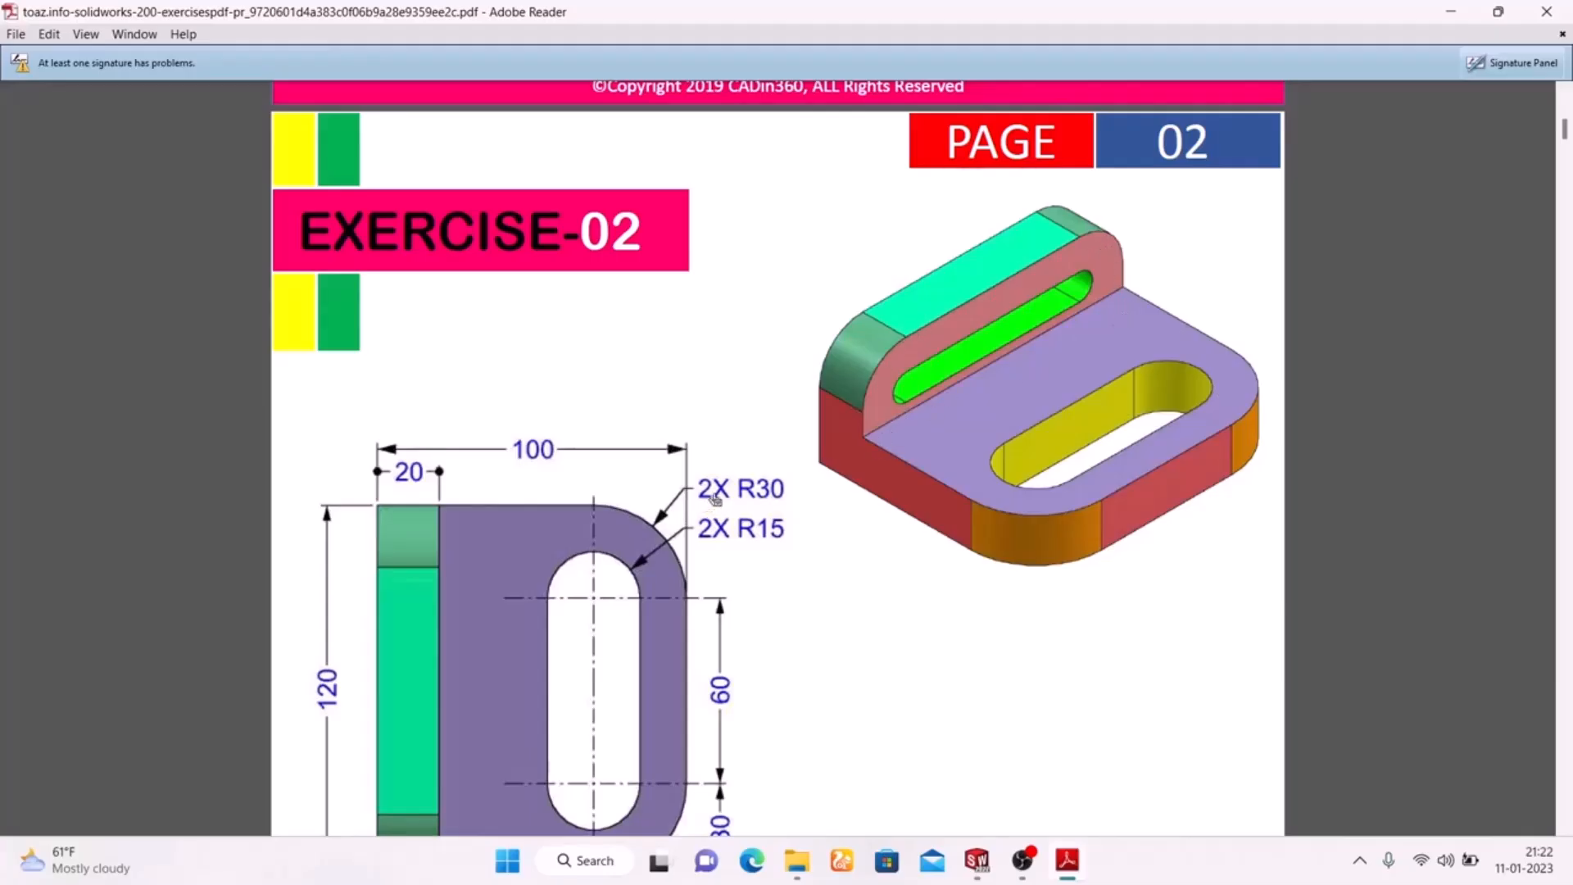
{"action": "scroll", "coordinate": [717, 499], "scroll_direction": "down", "scroll_amount": 3}
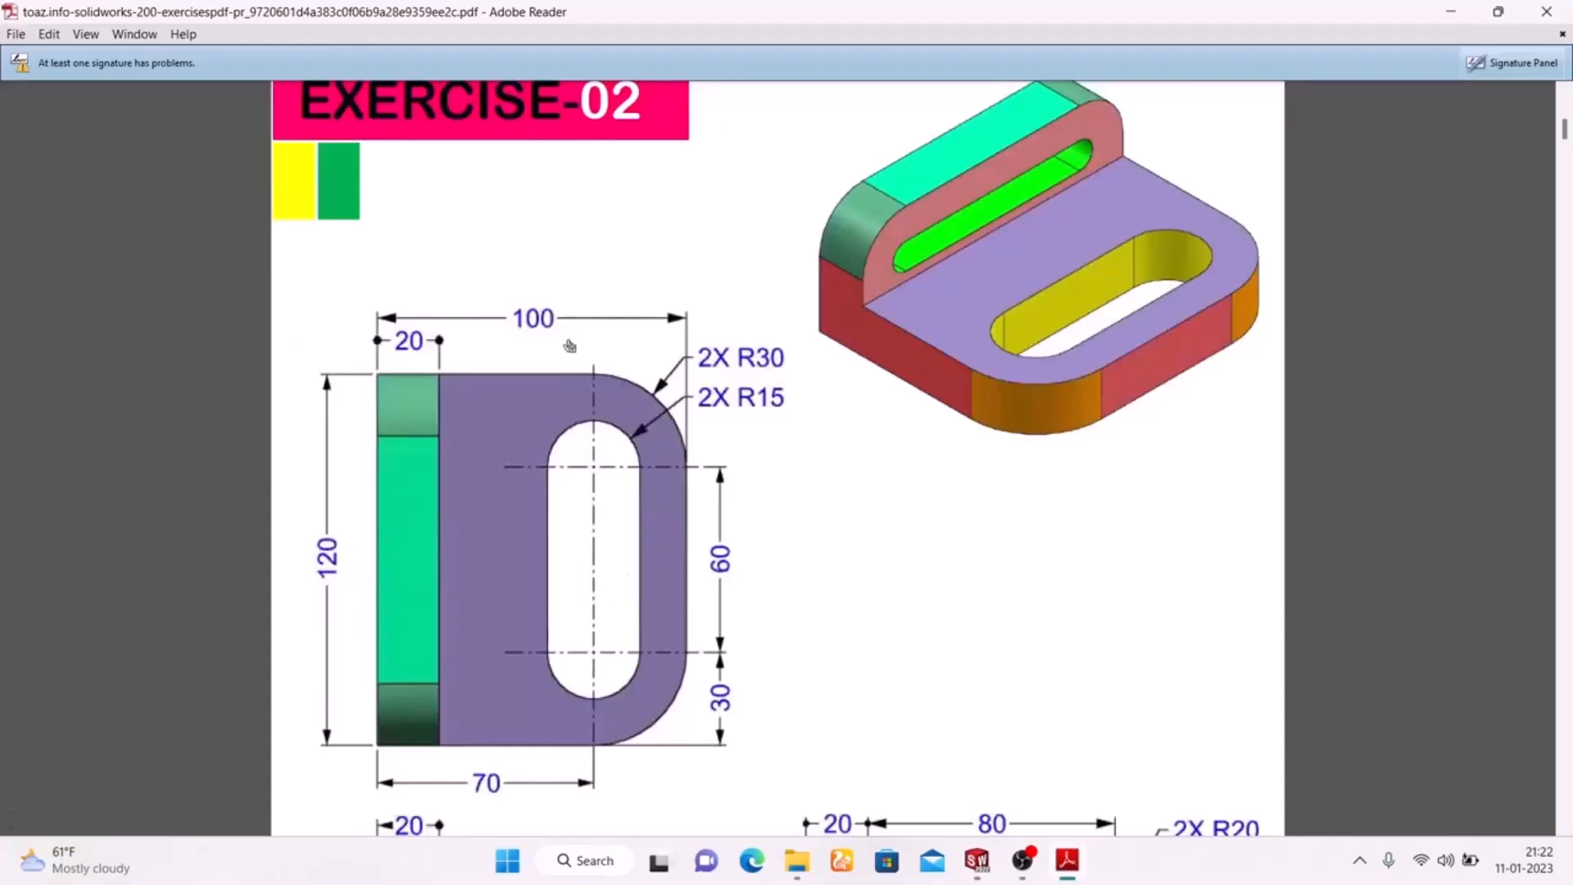
Switch to SolidWorks and sketch a center rectangle about 144 by 91 mm centred on the origin in the Top Plane sketch
{"action": "left_click", "coordinate": [1071, 746]}
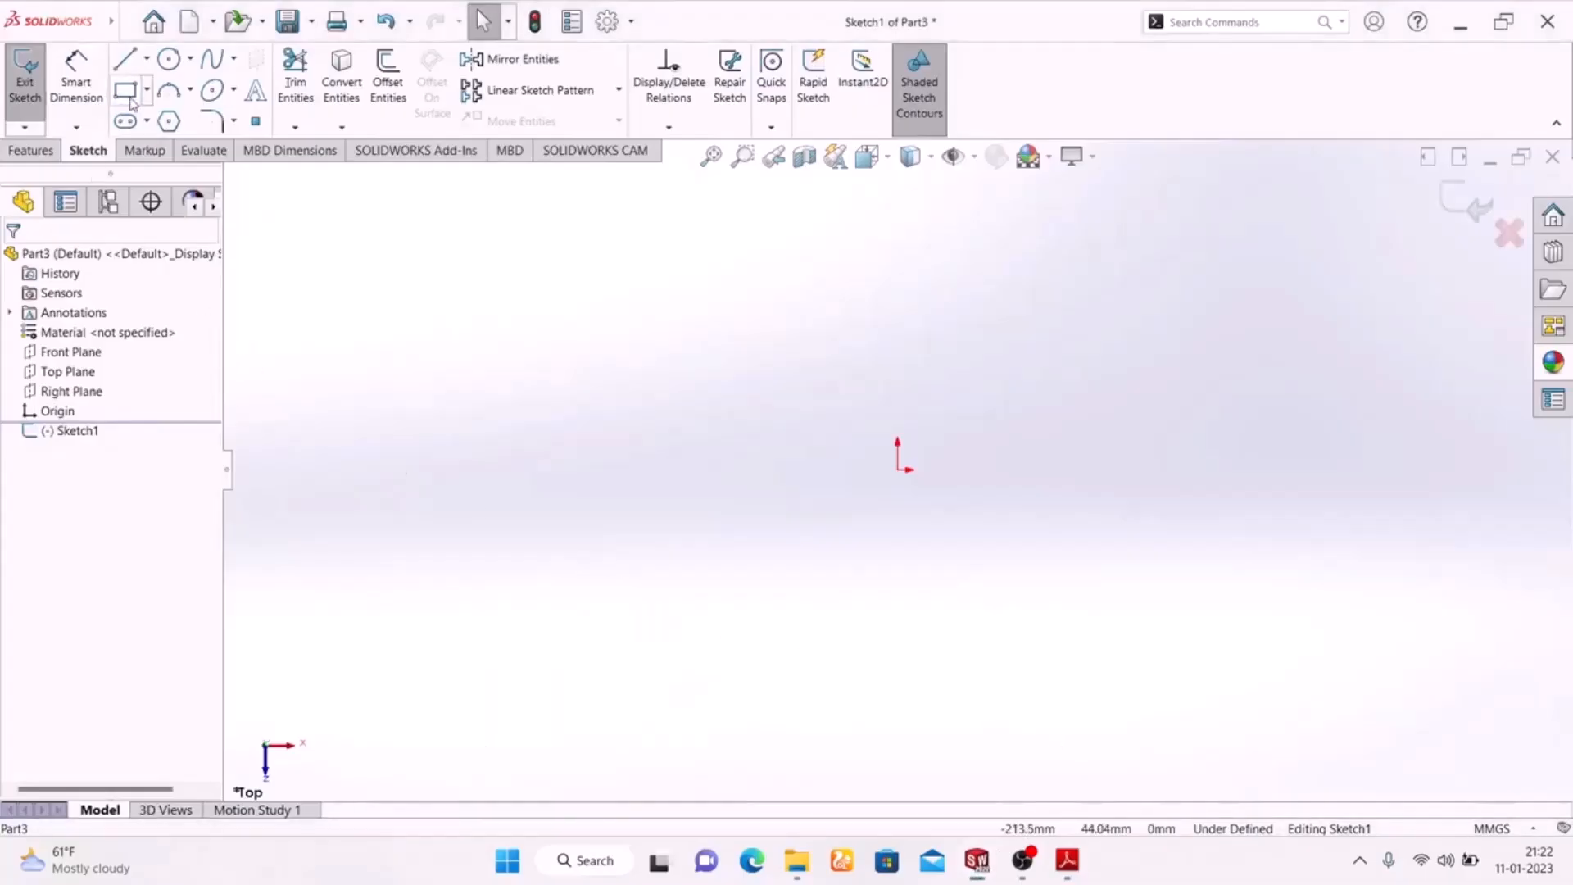
{"action": "left_click", "coordinate": [145, 91]}
{"action": "left_click", "coordinate": [161, 137]}
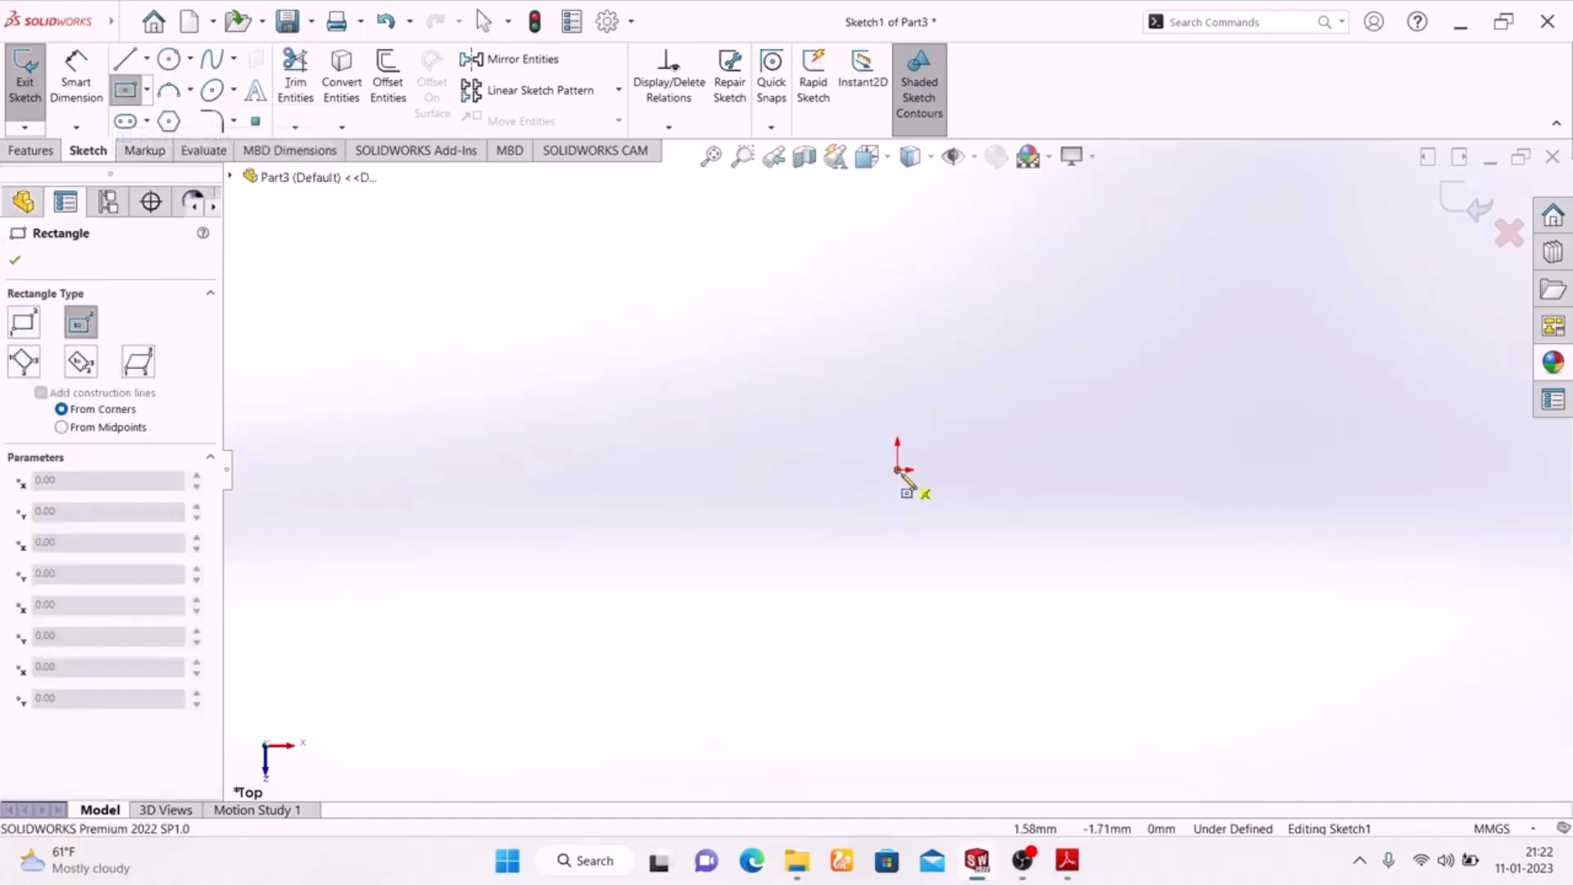
{"action": "left_click", "coordinate": [899, 471]}
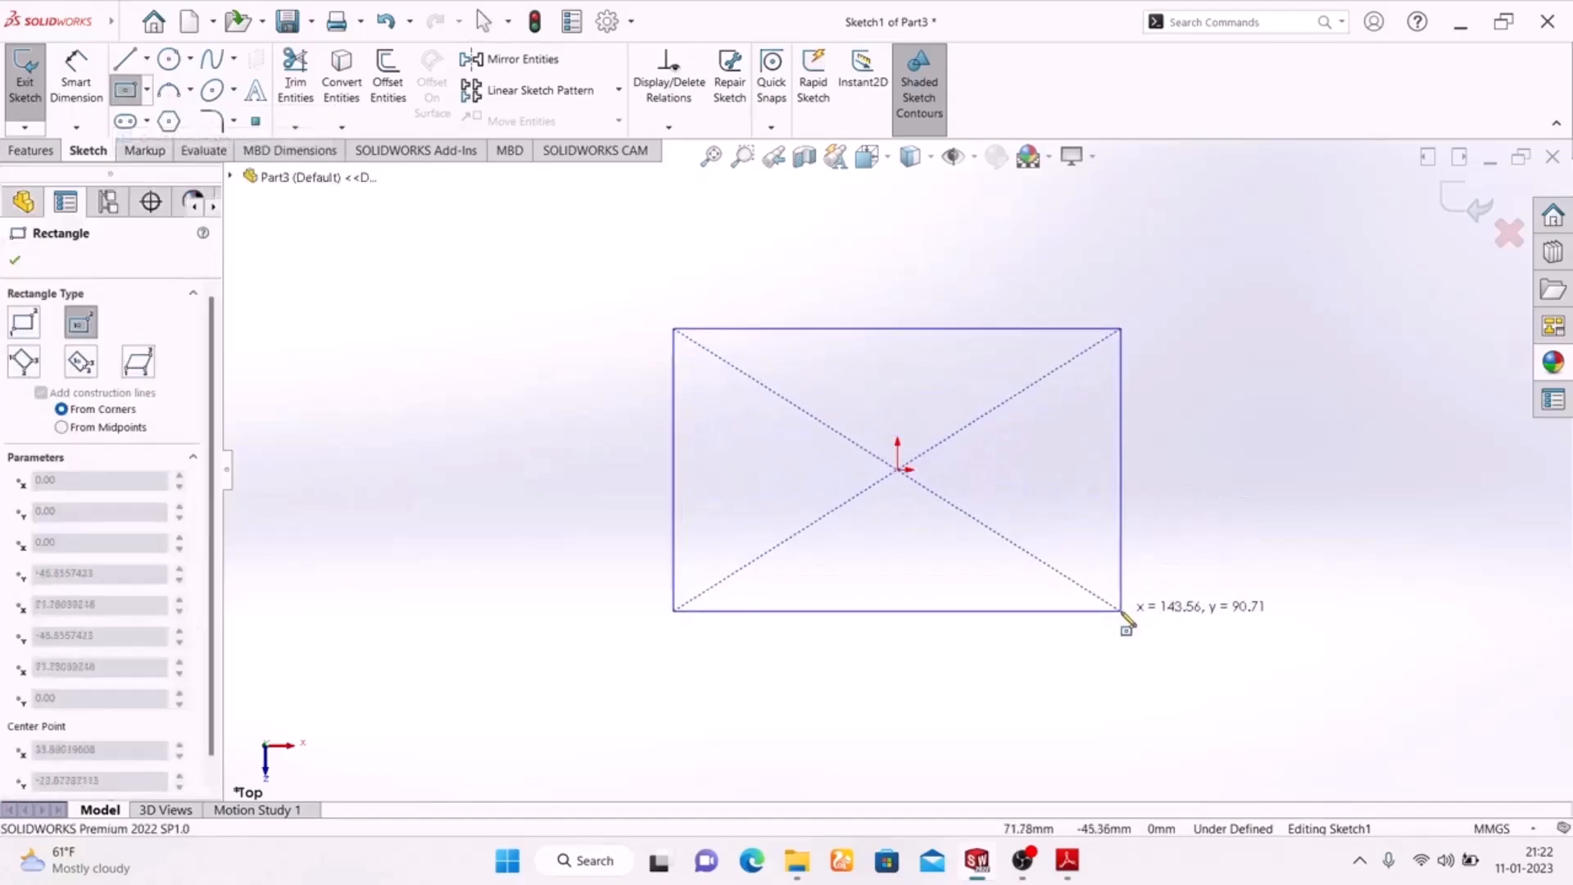
{"action": "left_click", "coordinate": [1123, 613]}
{"action": "key", "text": "Escape"}
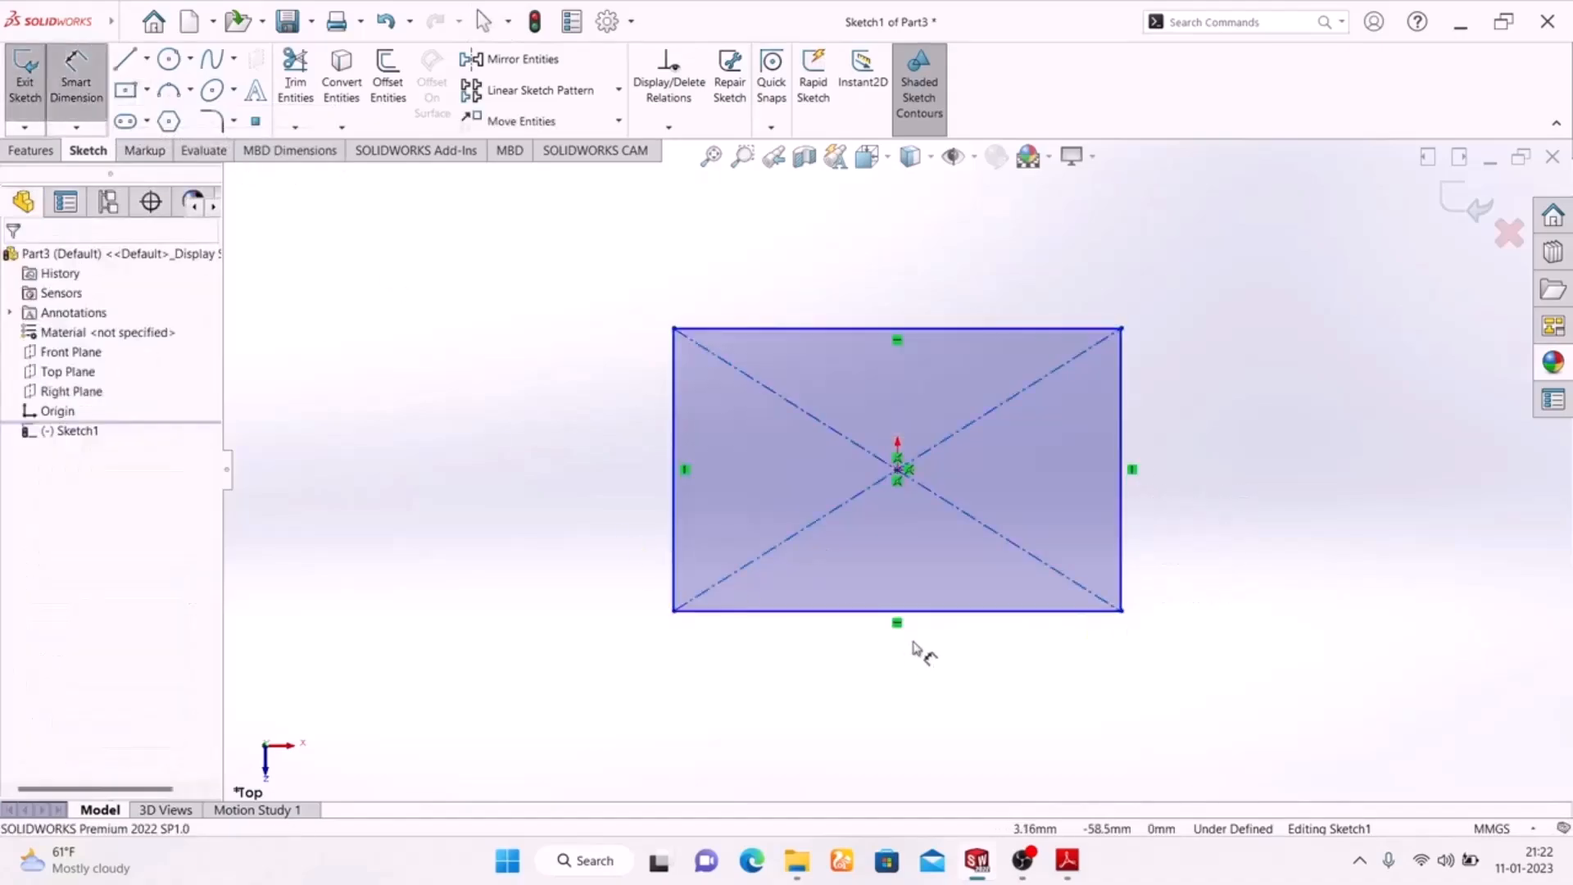
Dimension the rectangle to 120 mm wide and 100 mm high
{"action": "left_click", "coordinate": [940, 613]}
{"action": "left_click", "coordinate": [921, 685]}
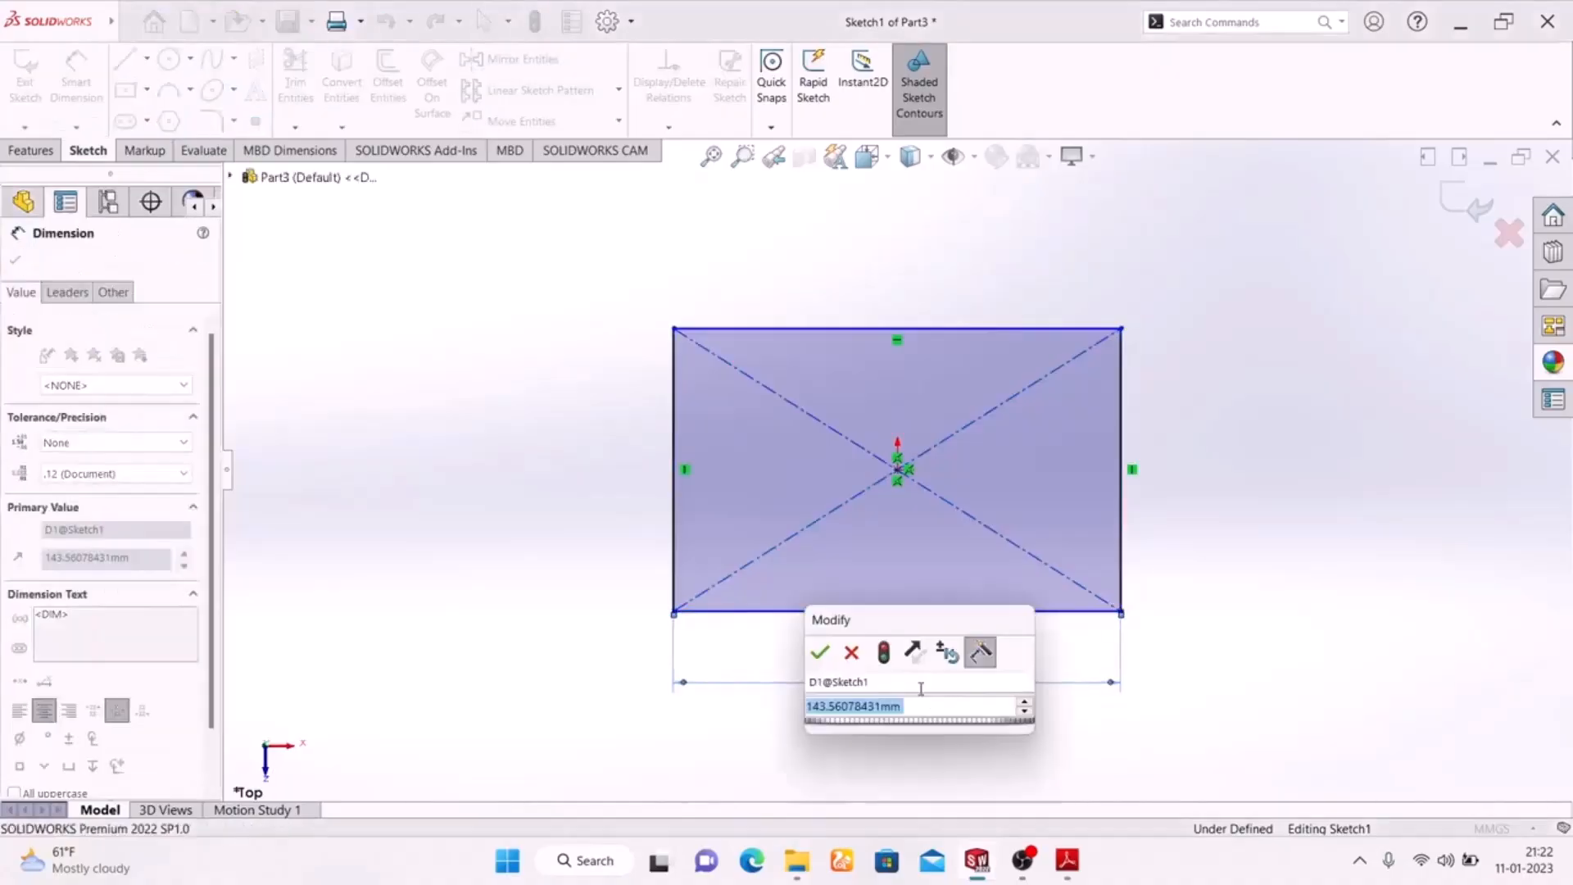
{"action": "type", "text": "120"}
{"action": "key", "text": "Return"}
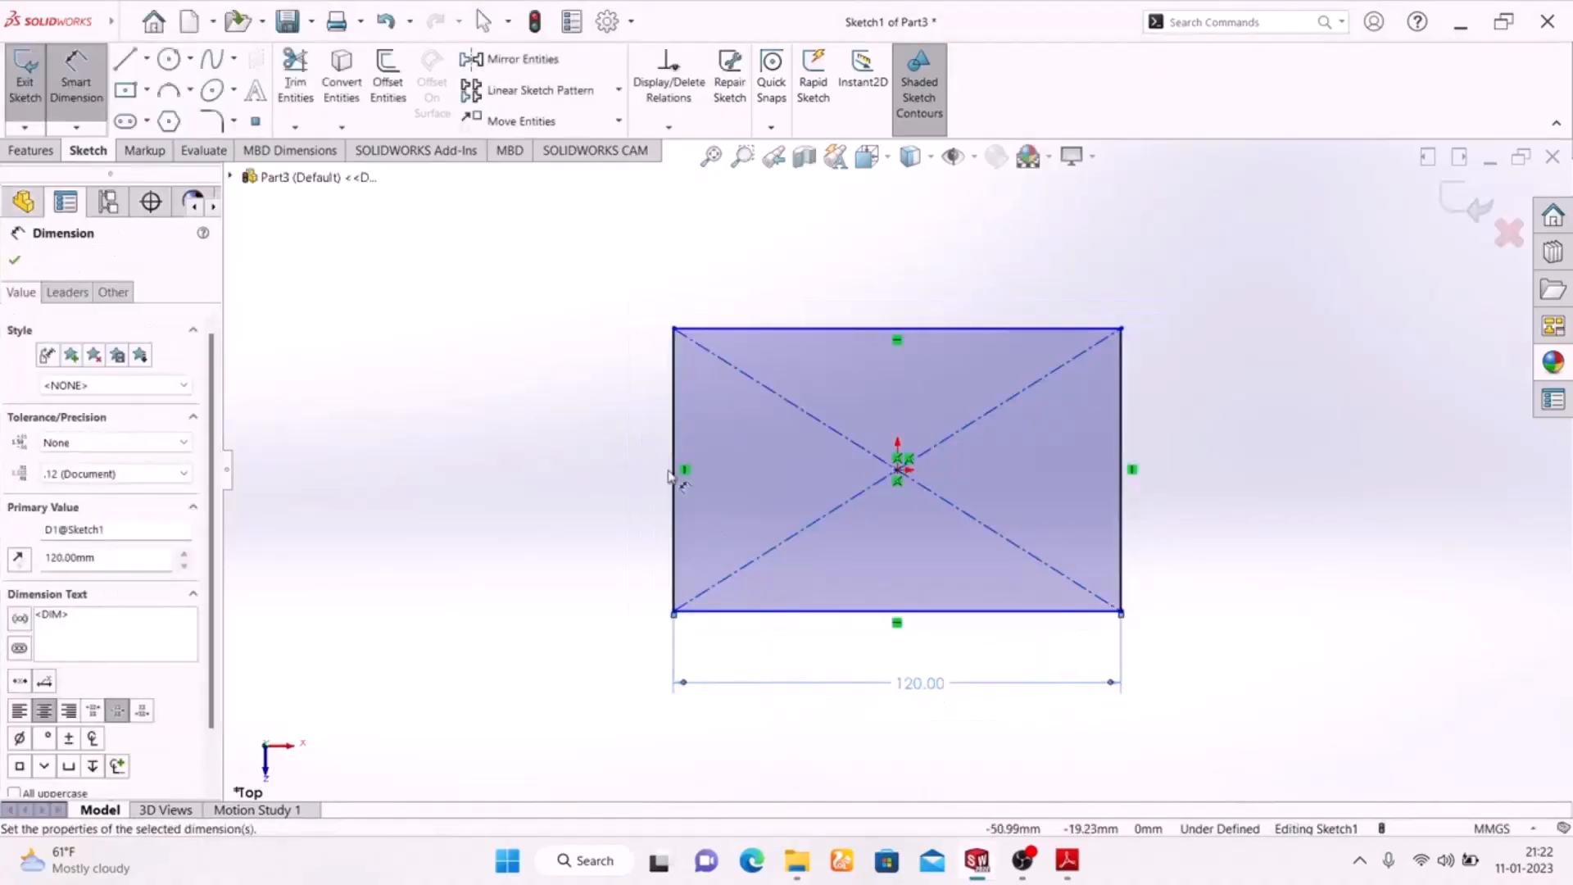
{"action": "left_click", "coordinate": [675, 465]}
{"action": "left_click", "coordinate": [607, 478]}
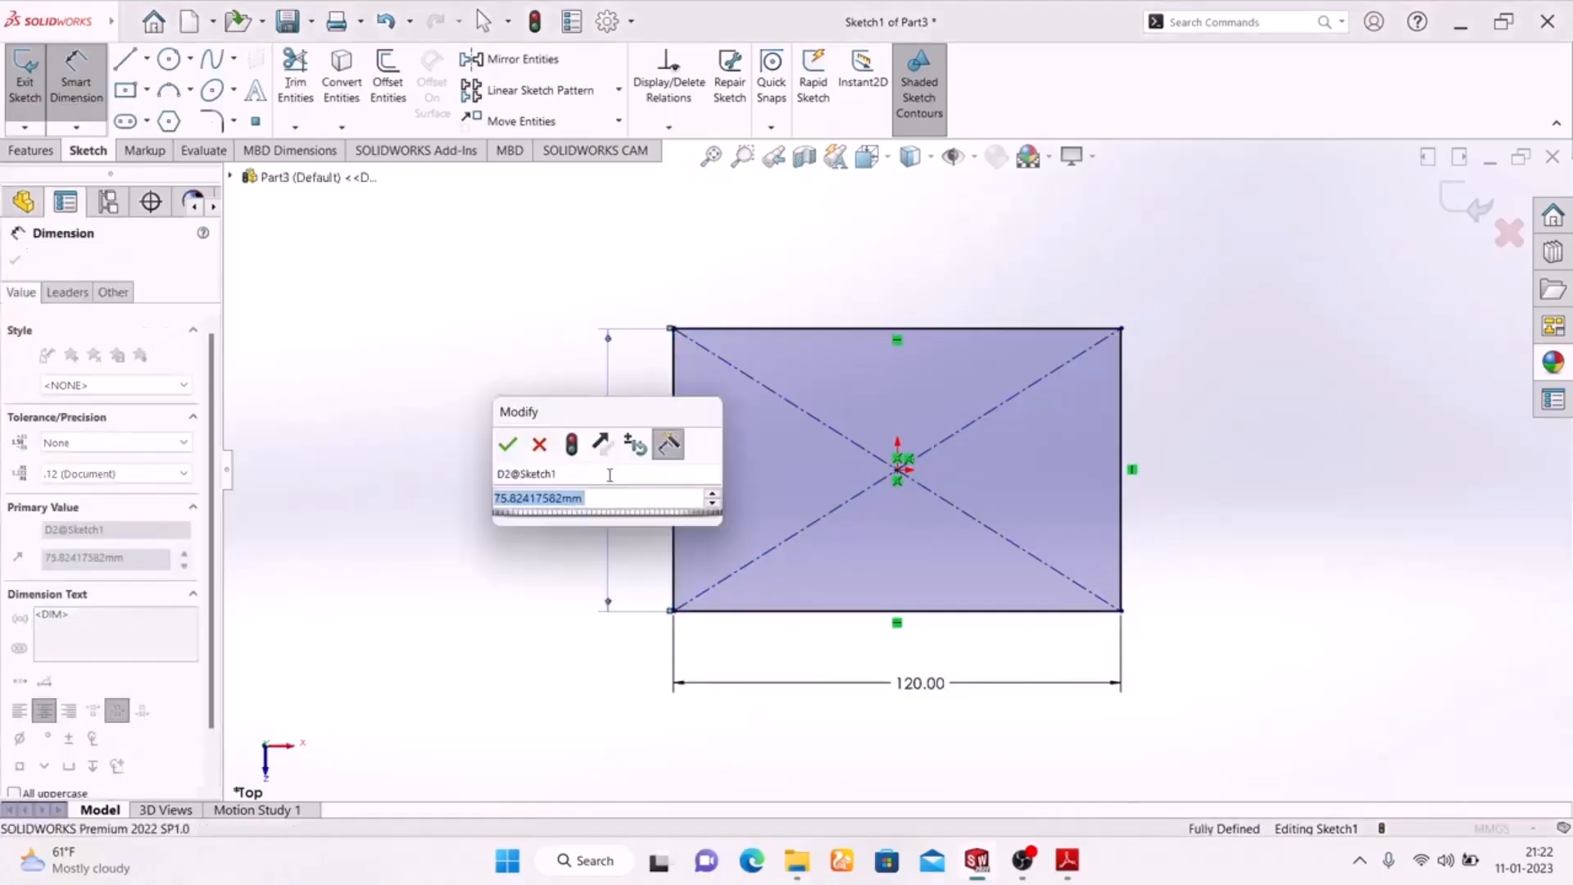
{"action": "type", "text": "100"}
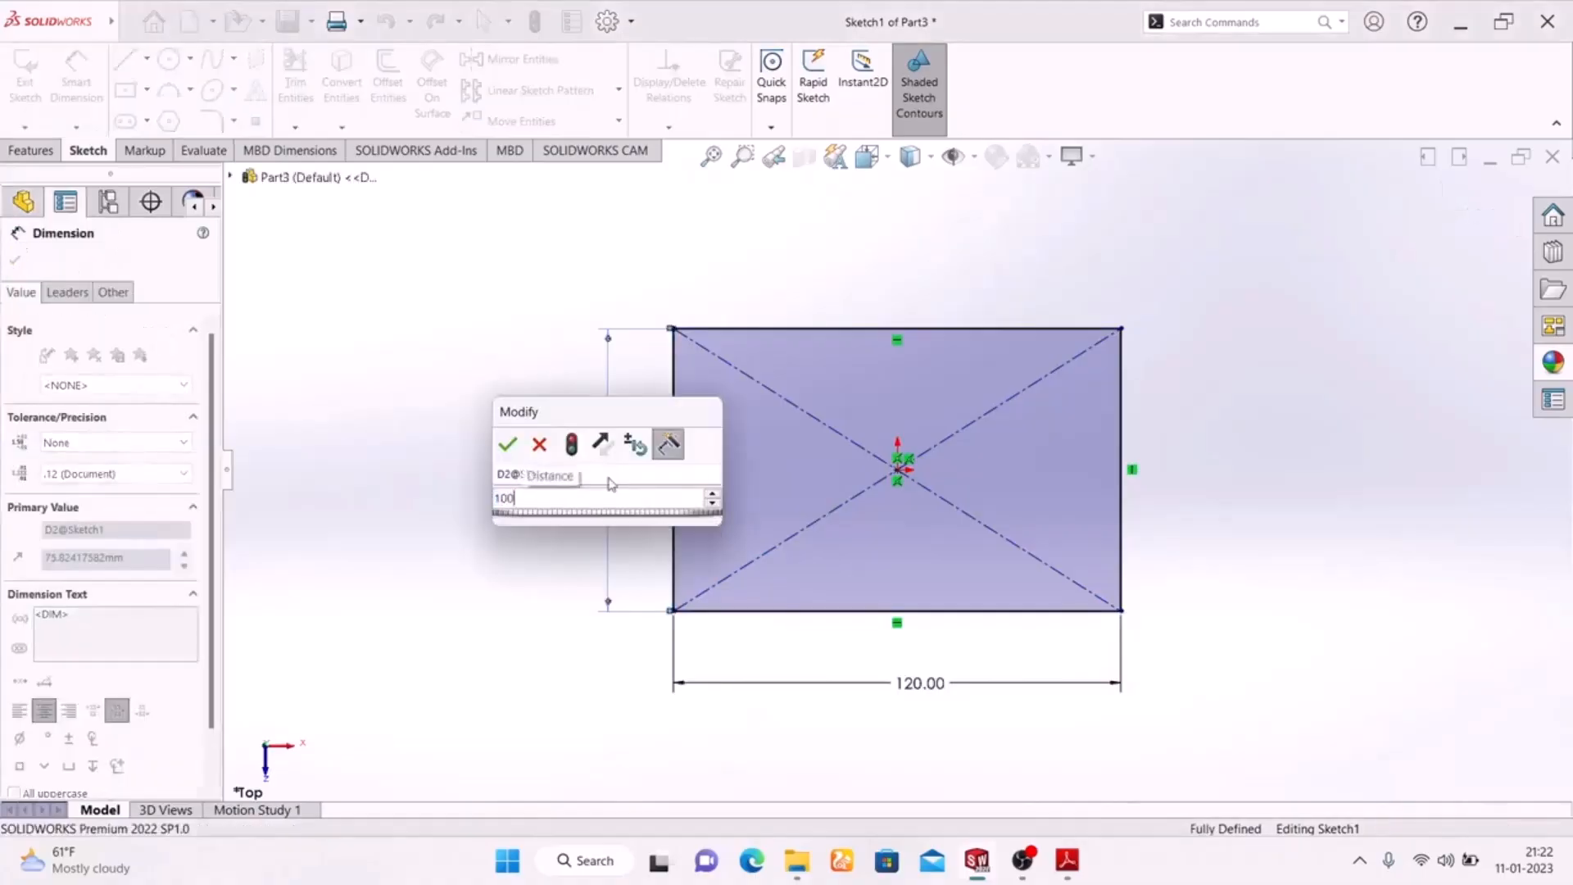
{"action": "key", "text": "Return"}
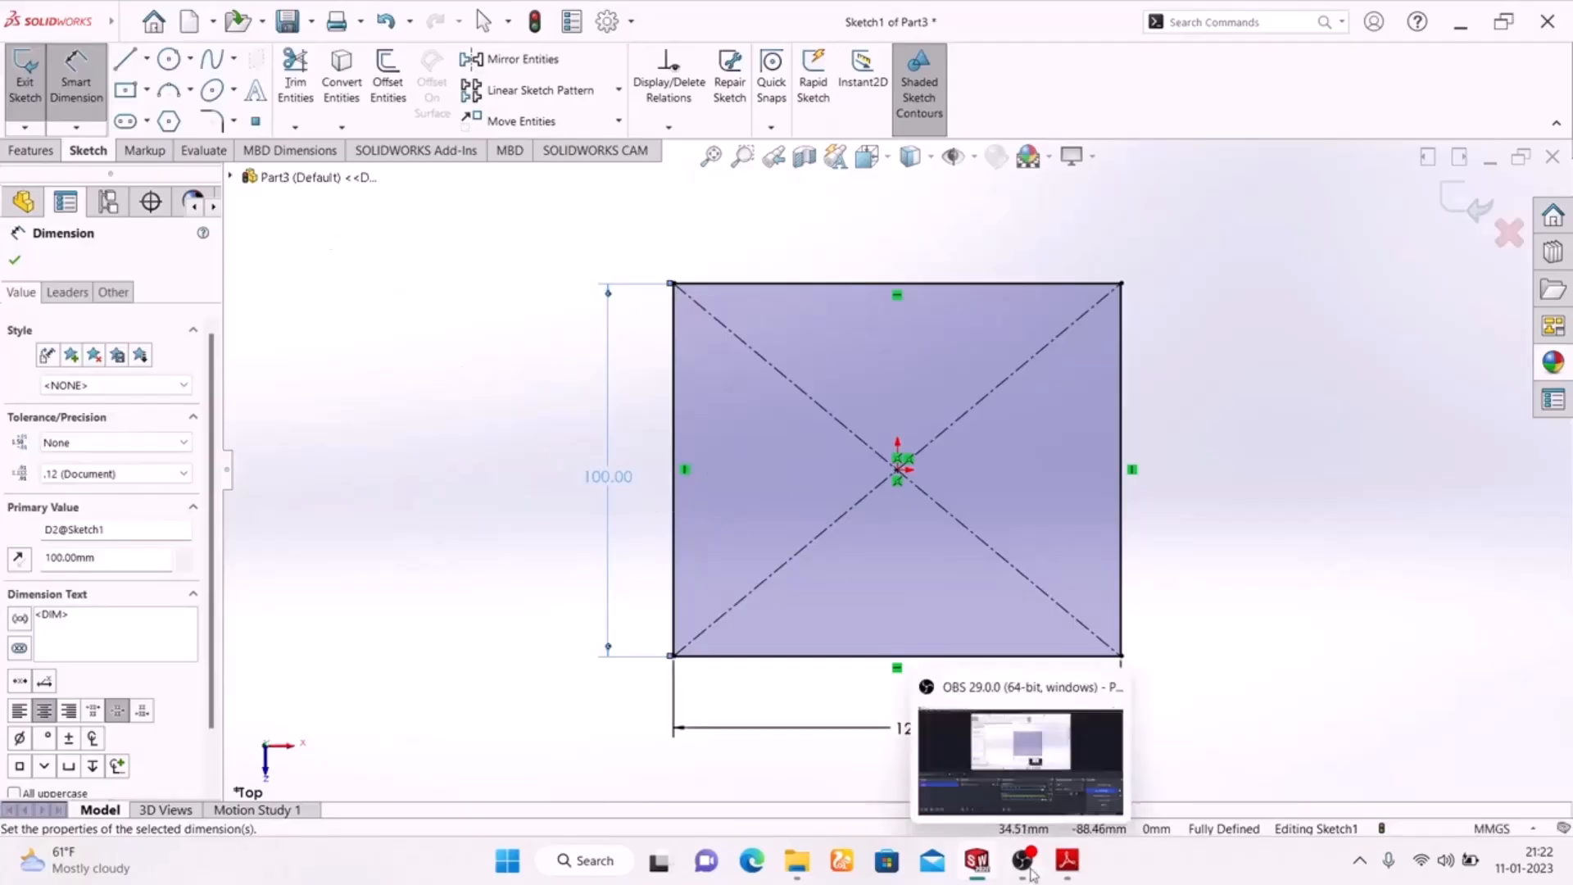
Consult the Exercise-02 drawing in Adobe Reader, return to SolidWorks and fillet the rectangle's two upper corners with a 30 mm radius
{"action": "left_click", "coordinate": [1067, 860]}
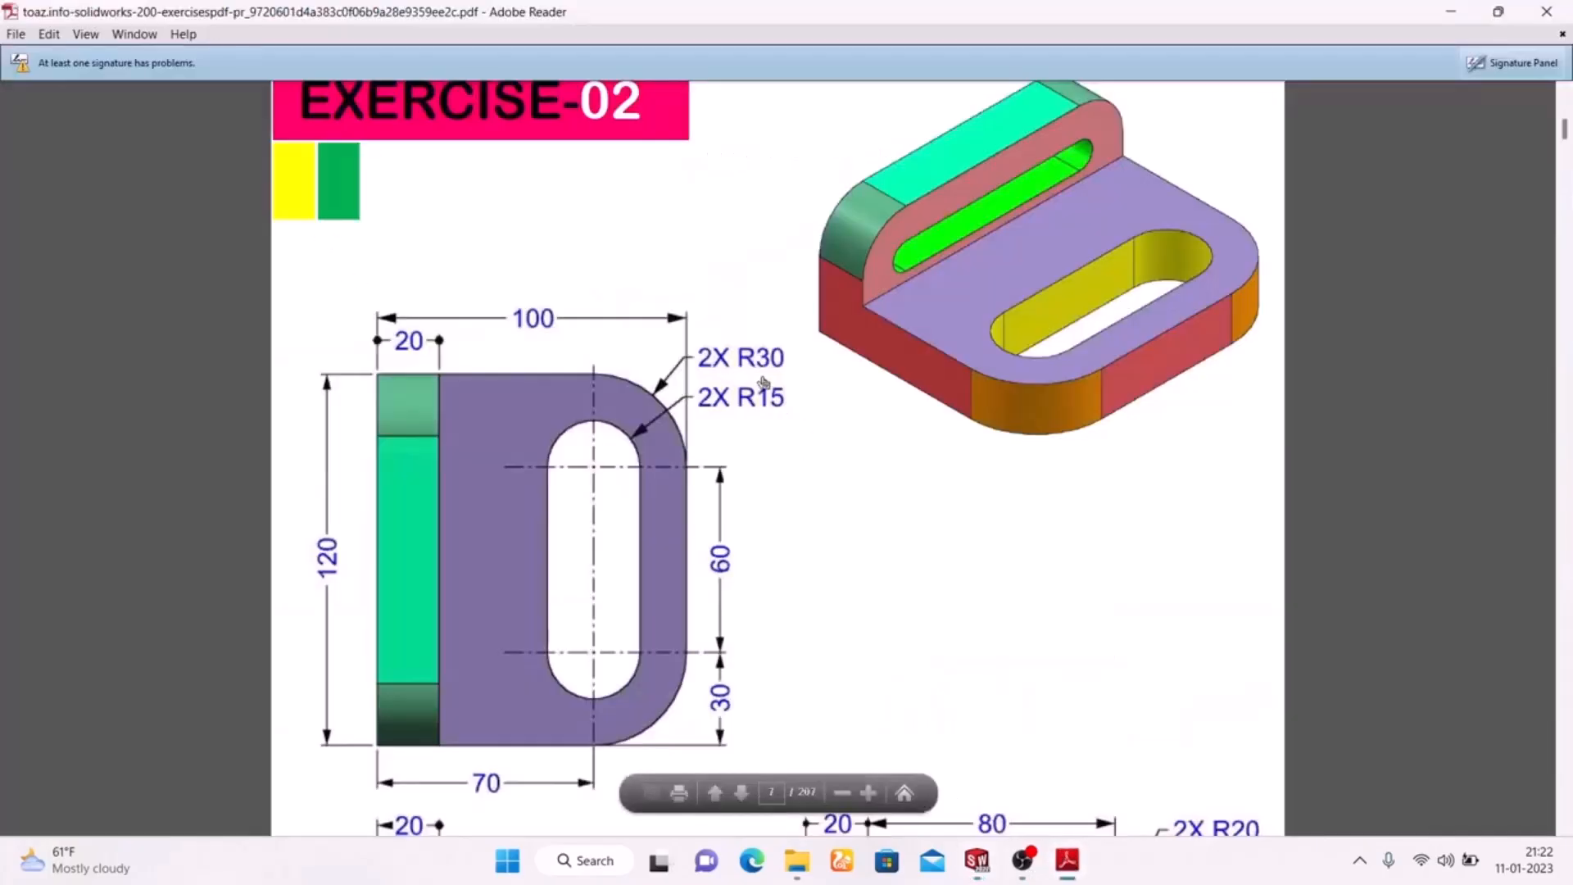
{"action": "left_click", "coordinate": [1072, 862]}
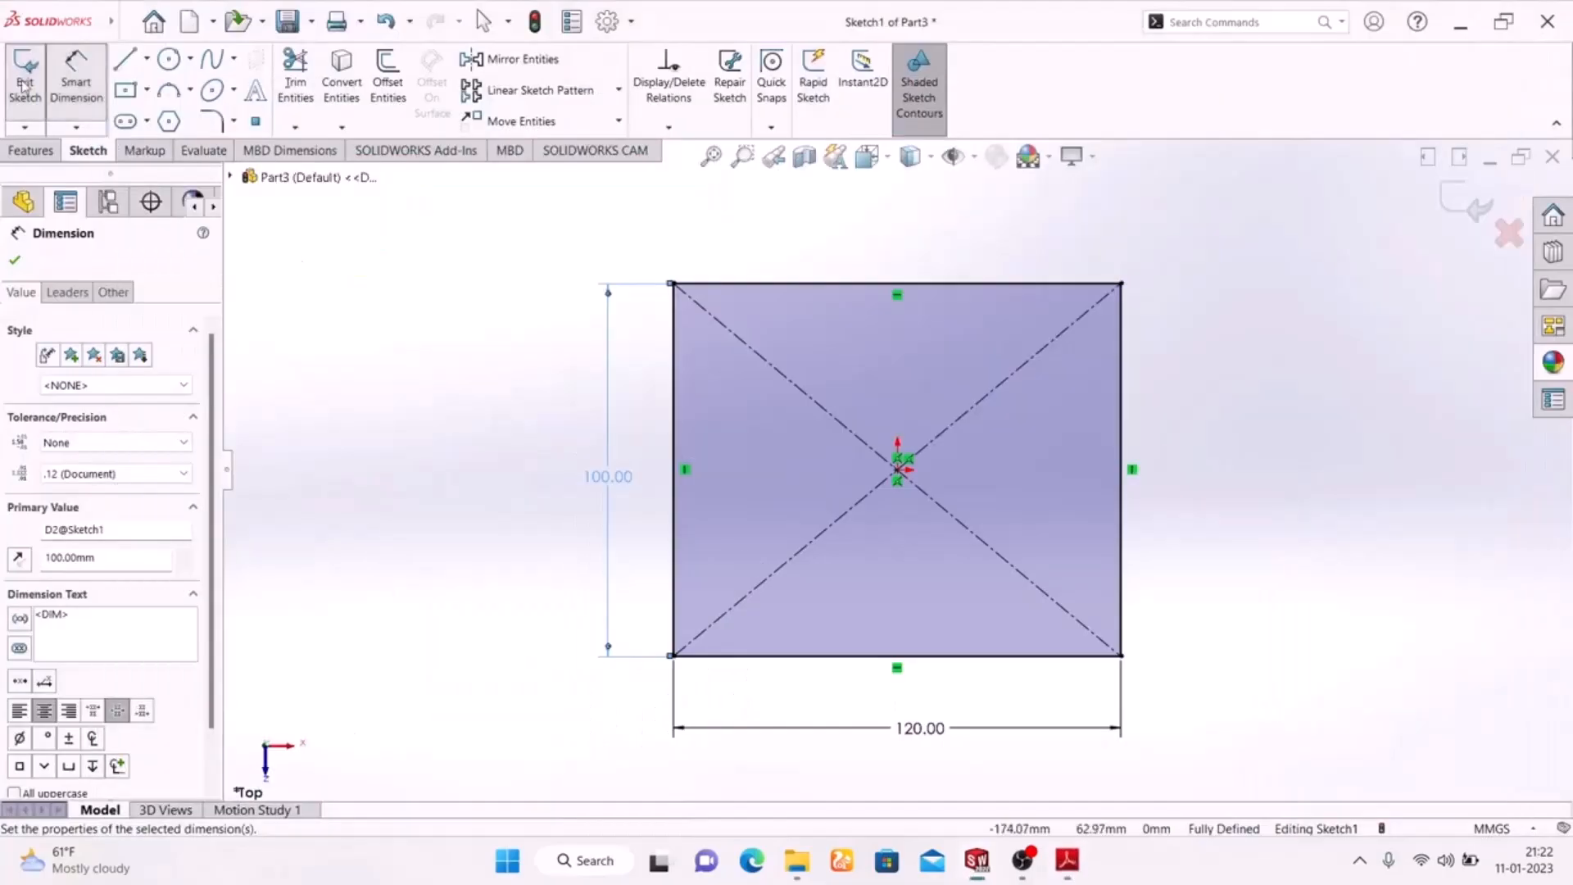
{"action": "left_click", "coordinate": [215, 121]}
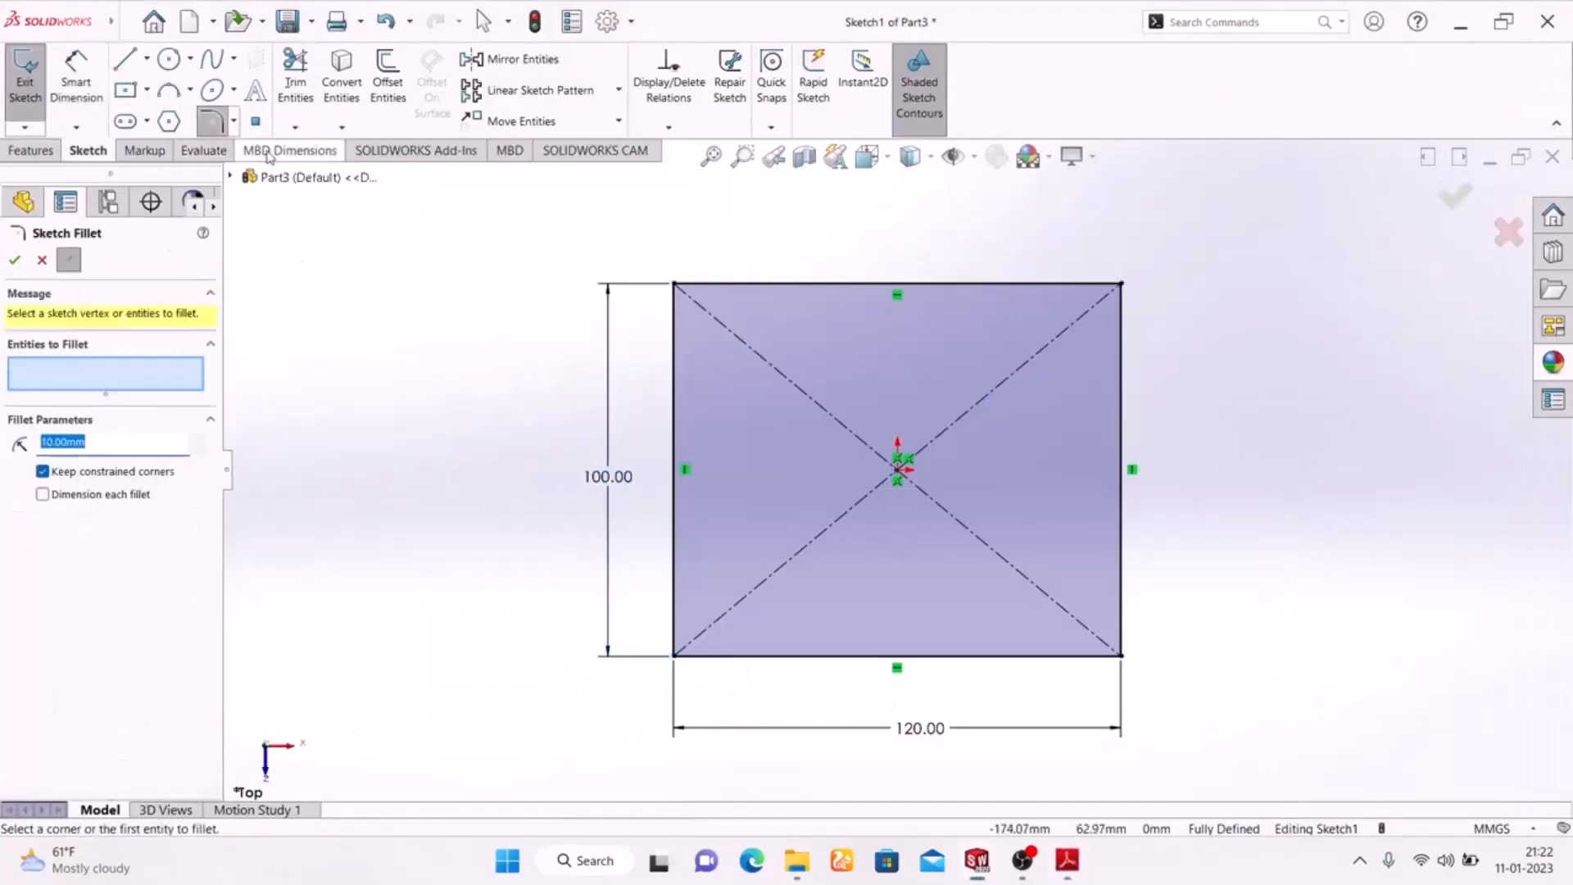
{"action": "left_click", "coordinate": [1121, 285]}
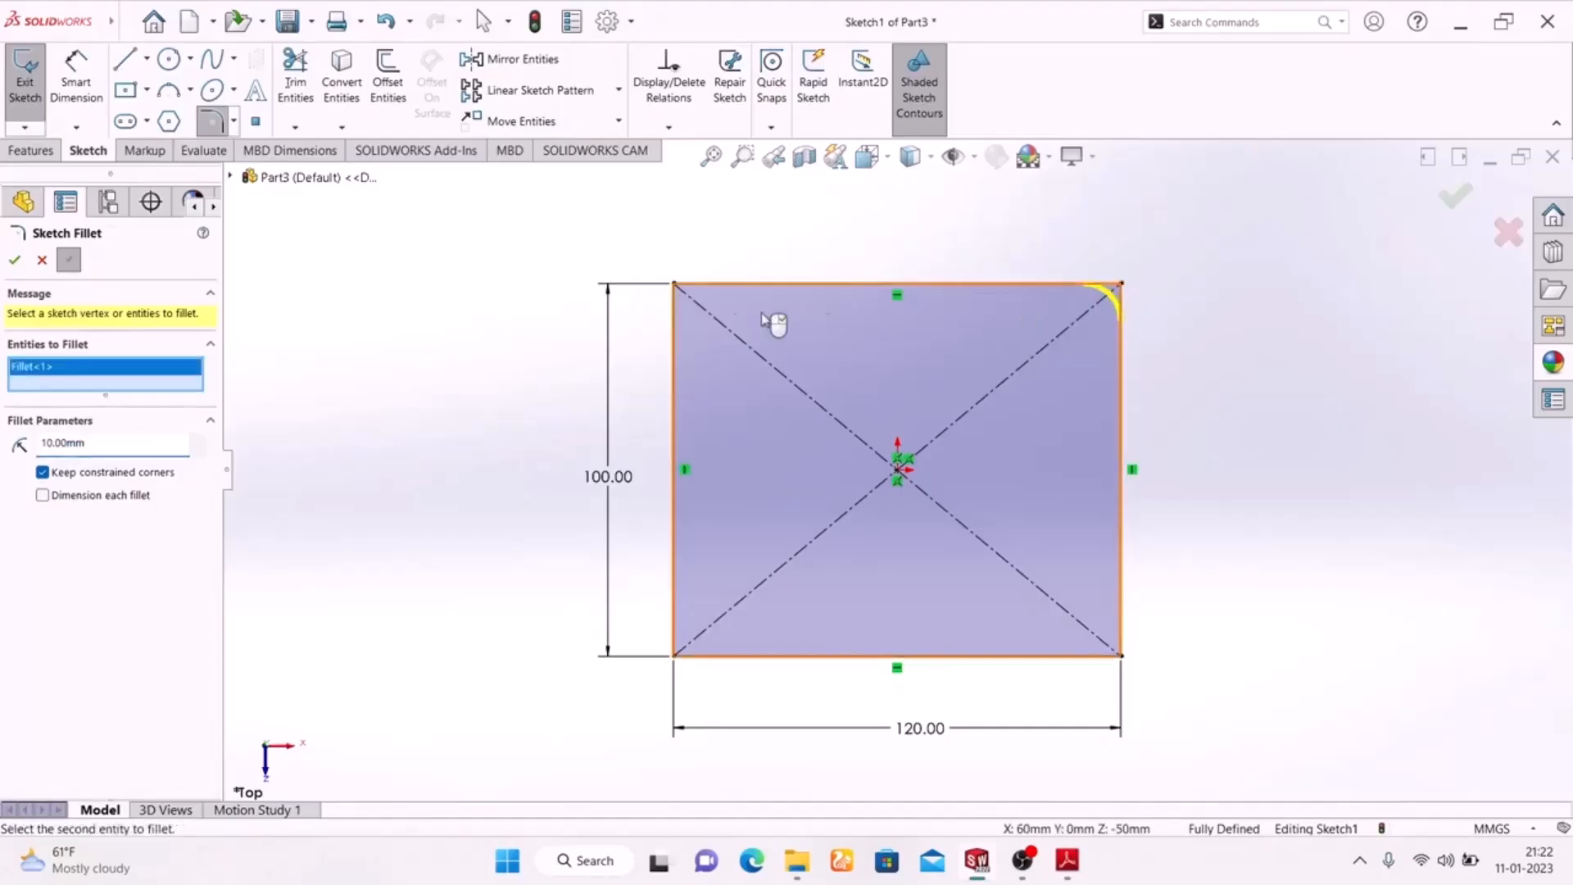
{"action": "left_click", "coordinate": [675, 285]}
{"action": "double_click", "coordinate": [107, 458]}
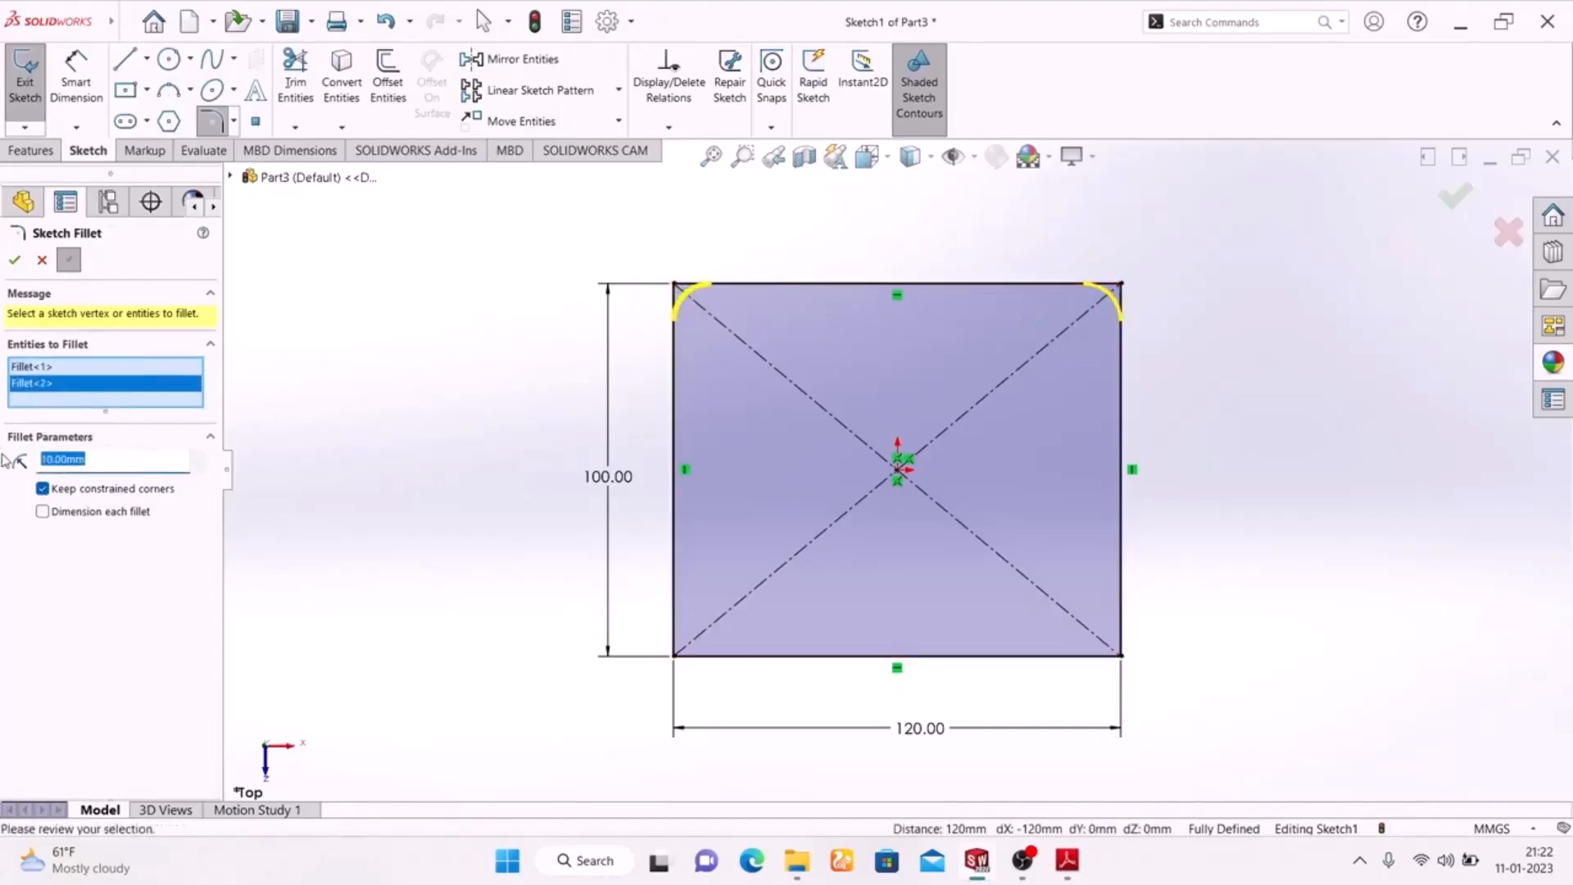
{"action": "type", "text": "30"}
{"action": "key", "text": "Return"}
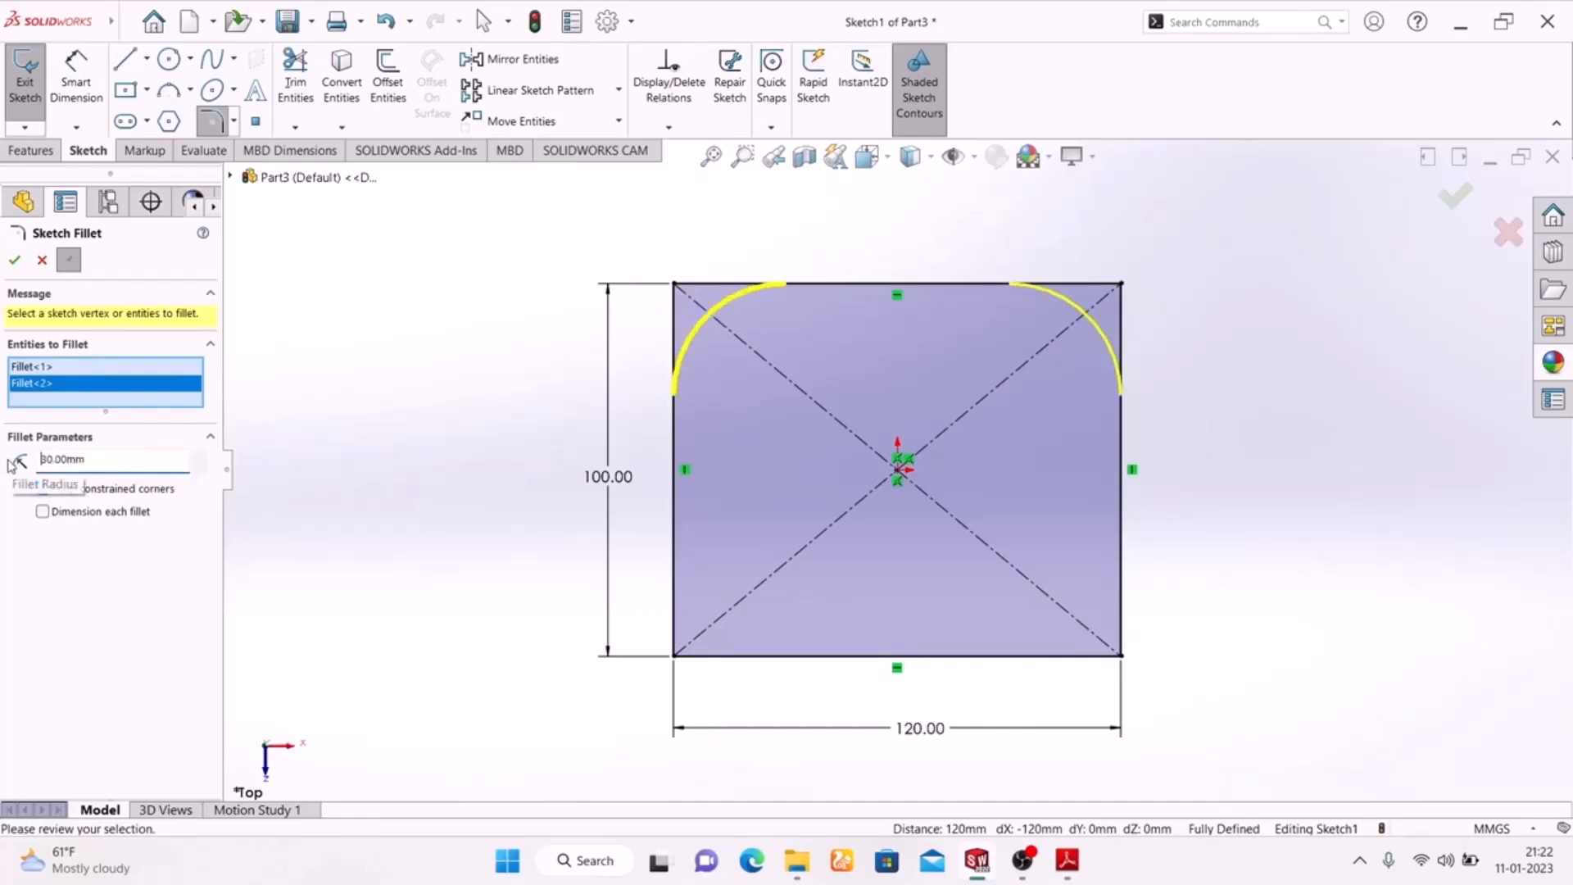
{"action": "left_click", "coordinate": [14, 261]}
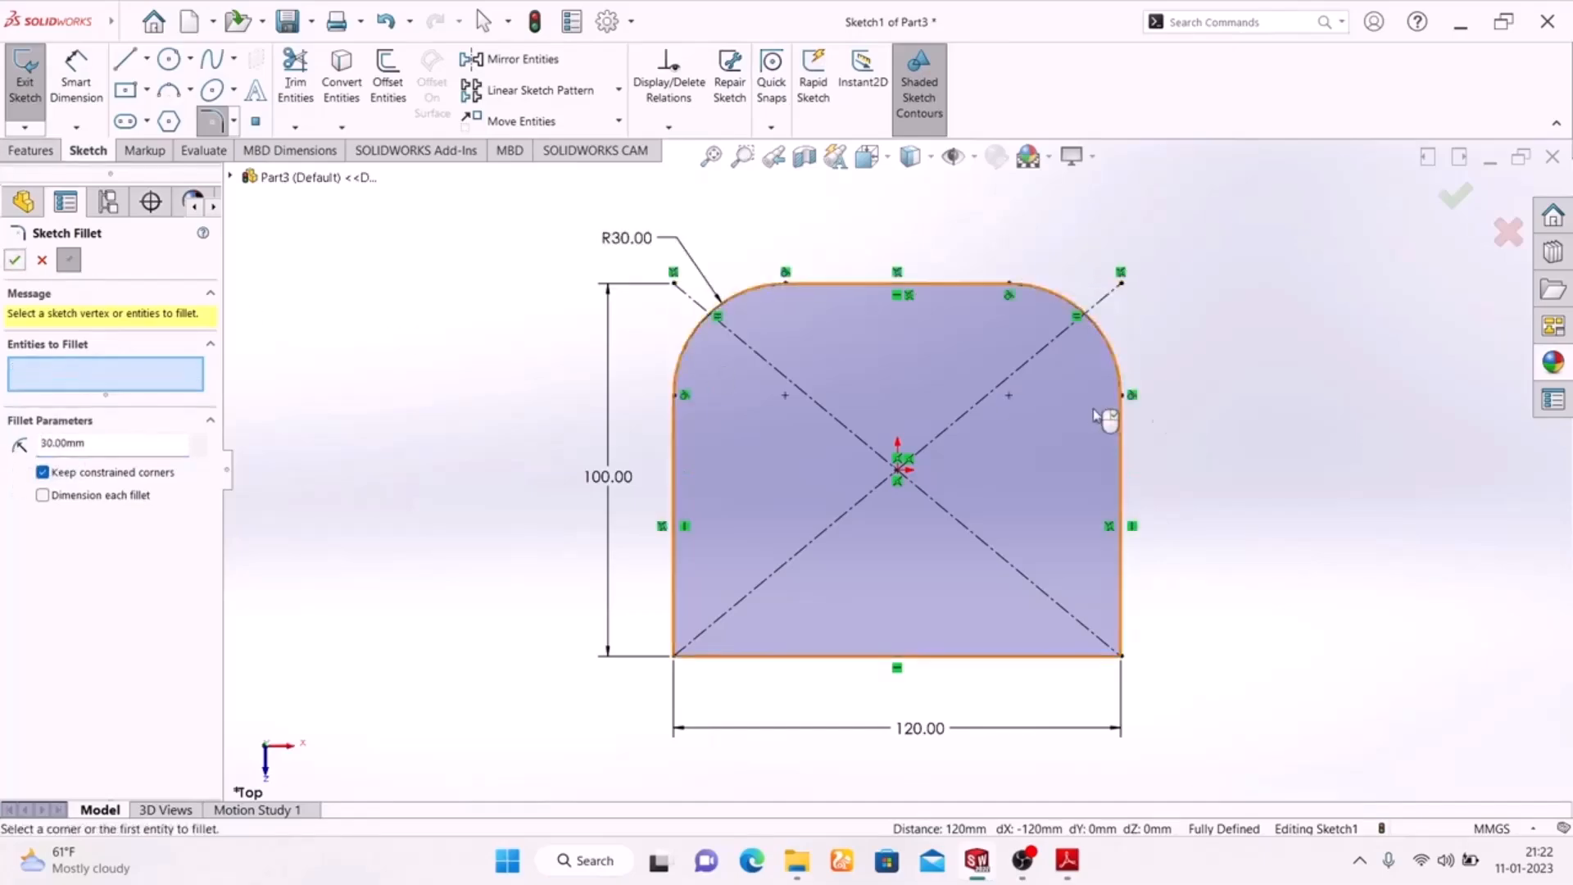
{"action": "left_click", "coordinate": [1452, 204]}
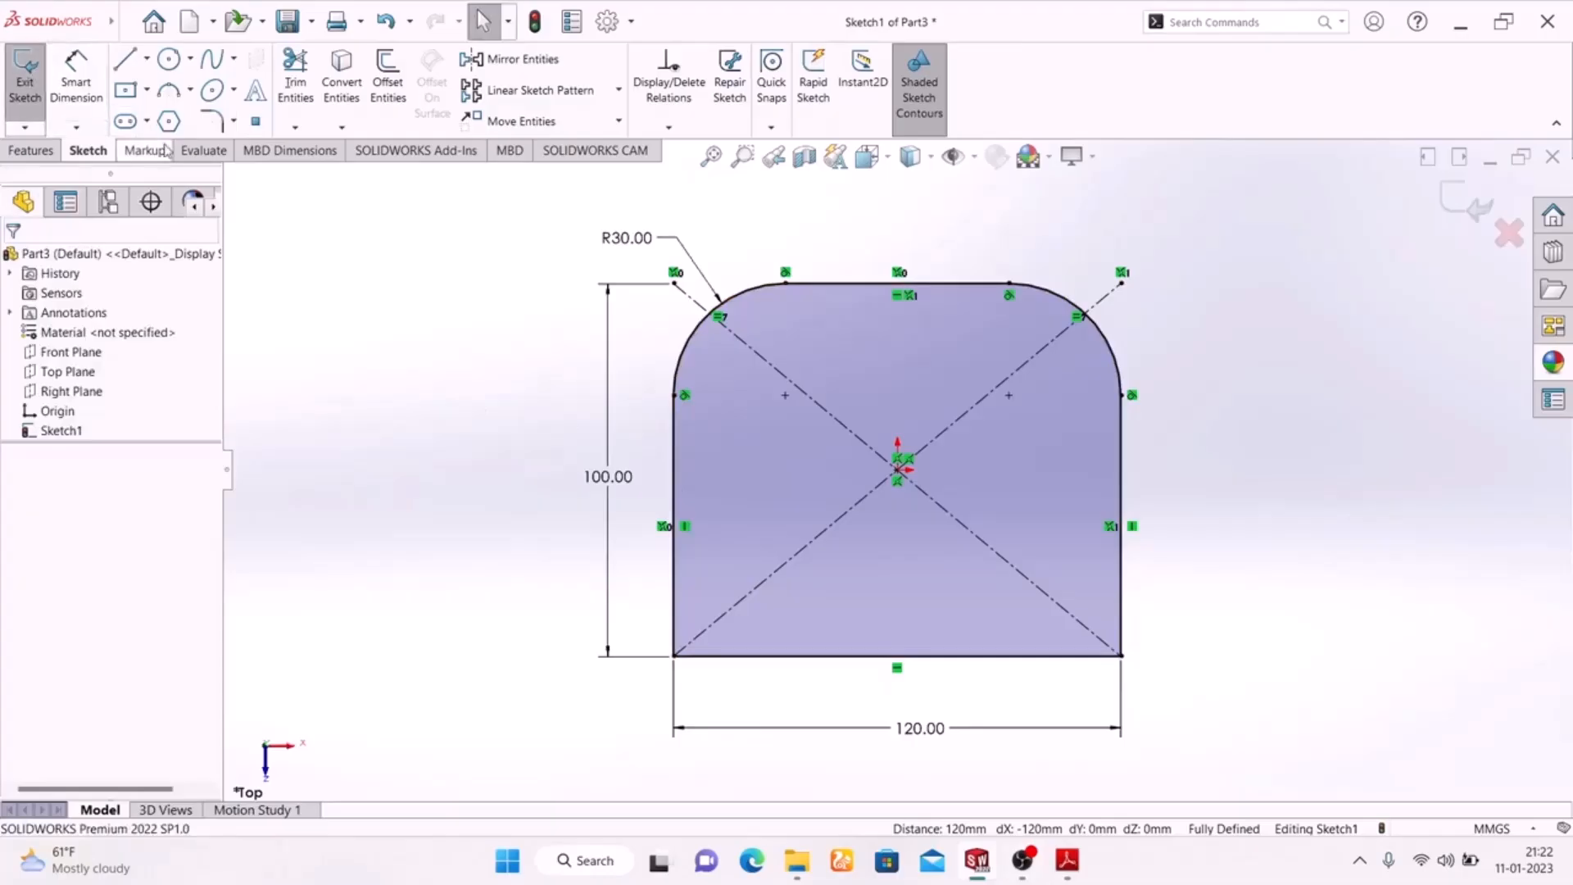
Sketch a horizontal straight slot in the upper part of the profile and resize it to about 31 mm wide and 74 mm between centres
{"action": "left_click", "coordinate": [126, 123]}
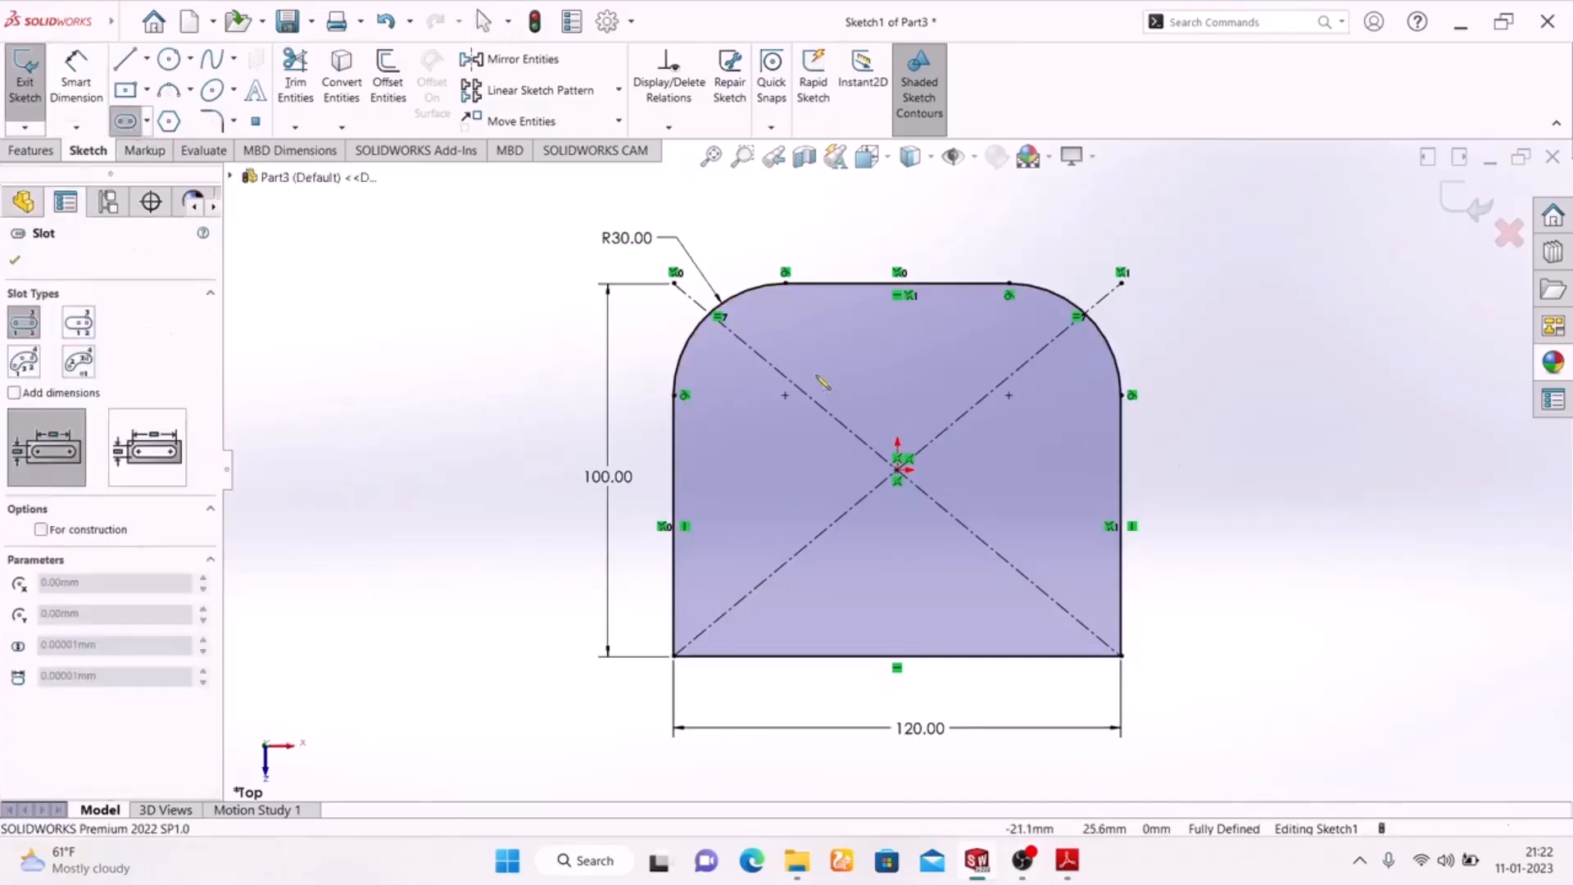
{"action": "left_click", "coordinate": [768, 395]}
{"action": "left_click", "coordinate": [1055, 397]}
{"action": "right_click", "coordinate": [1236, 281]}
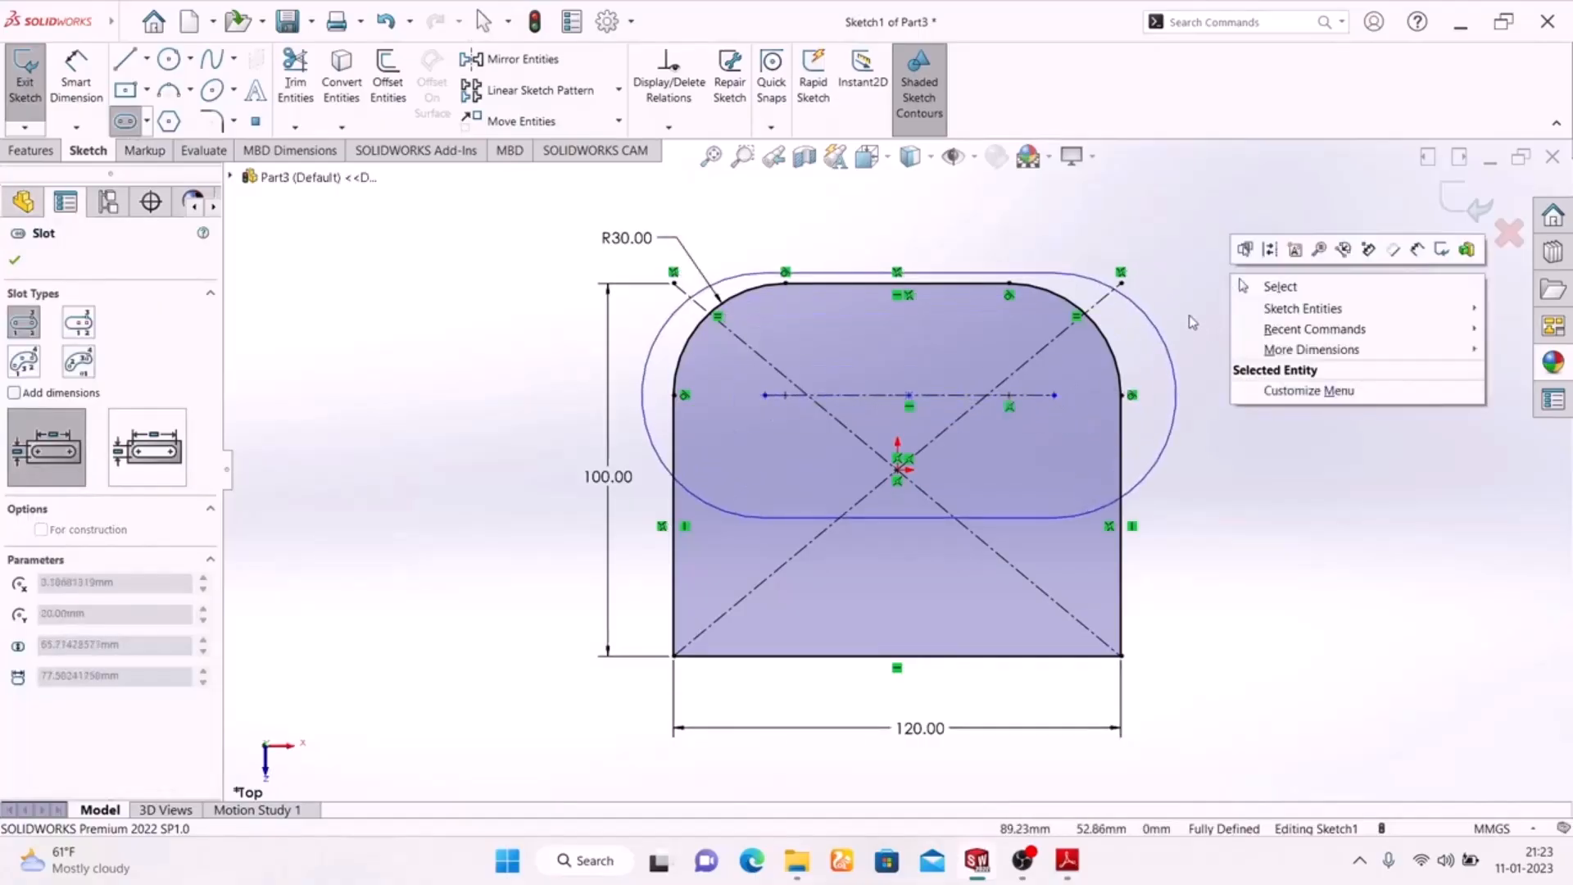
{"action": "left_click", "coordinate": [1000, 366]}
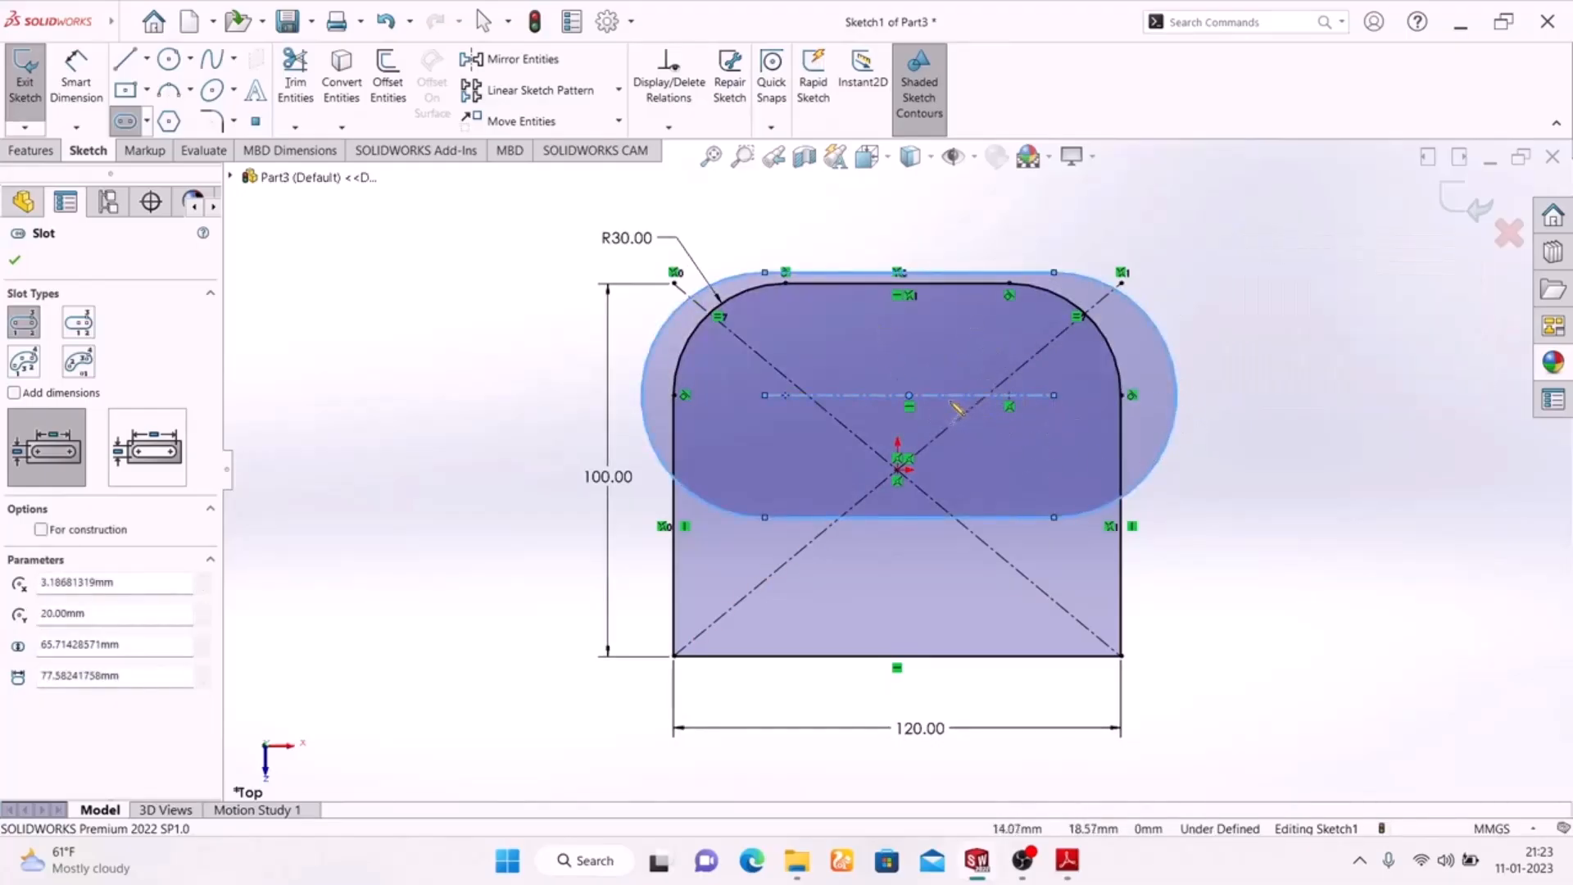
{"action": "left_click", "coordinate": [1055, 275]}
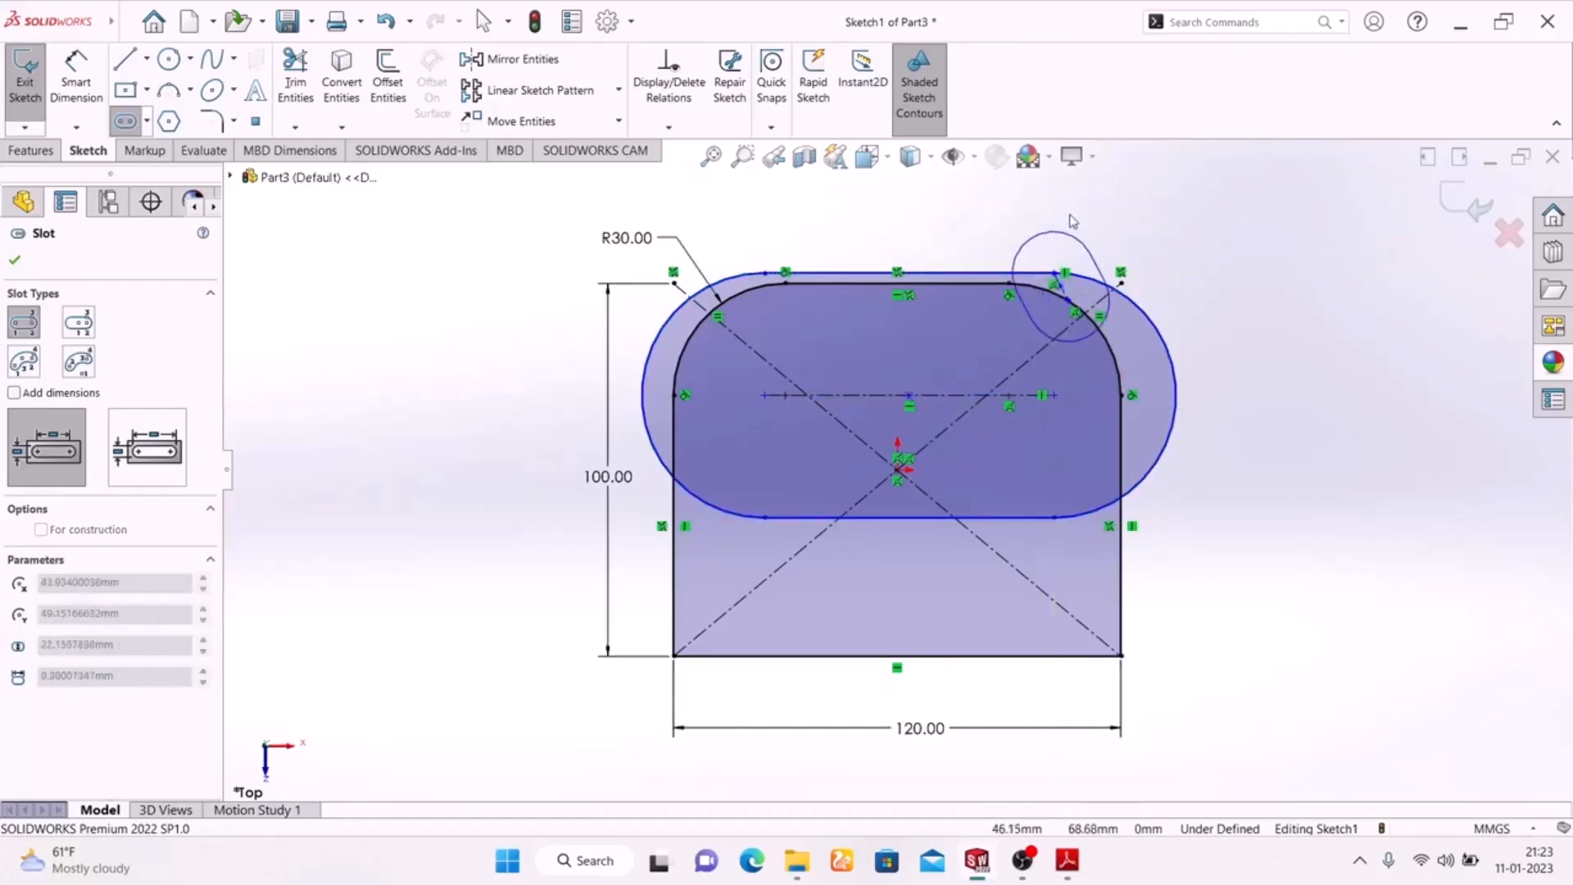
{"action": "key", "text": "Escape"}
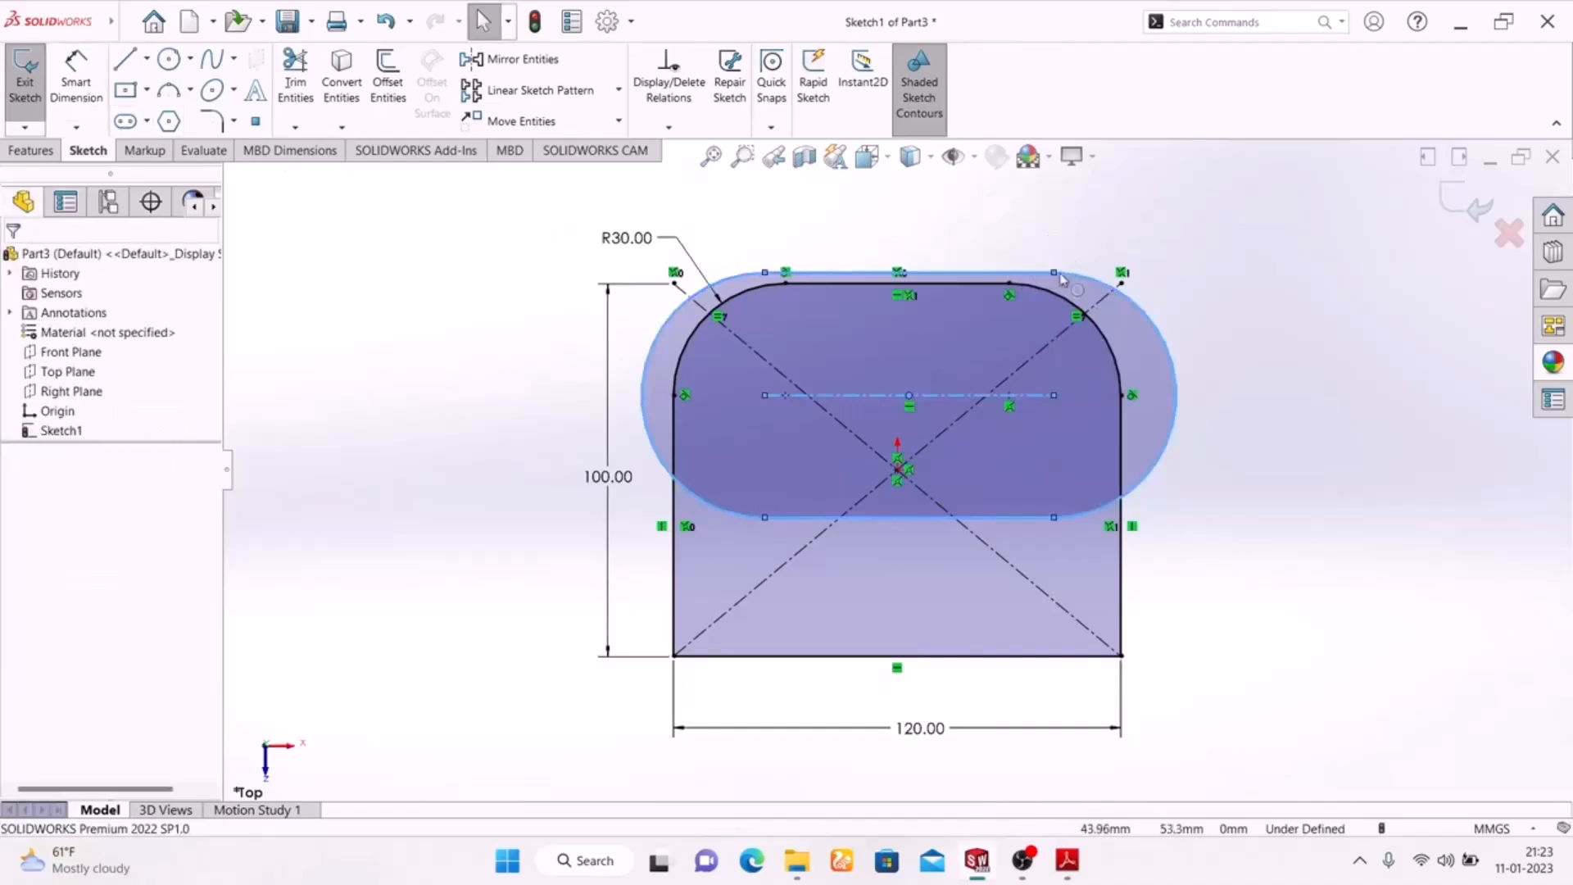
{"action": "left_click_drag", "start_coordinate": [1057, 274], "coordinate": [1042, 336]}
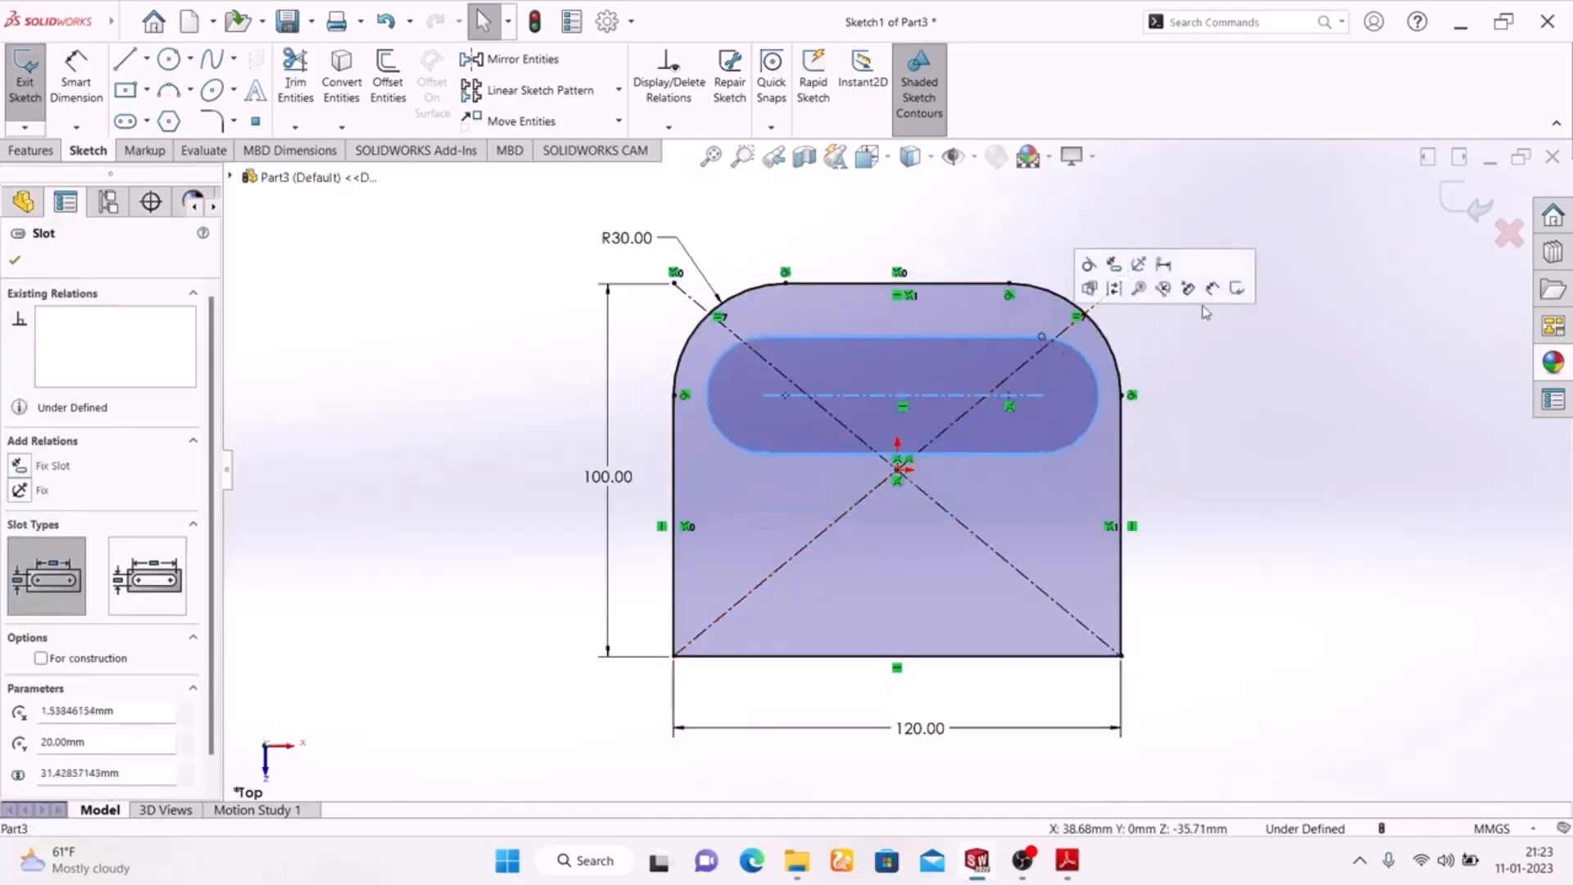
{"action": "left_click", "coordinate": [1306, 359]}
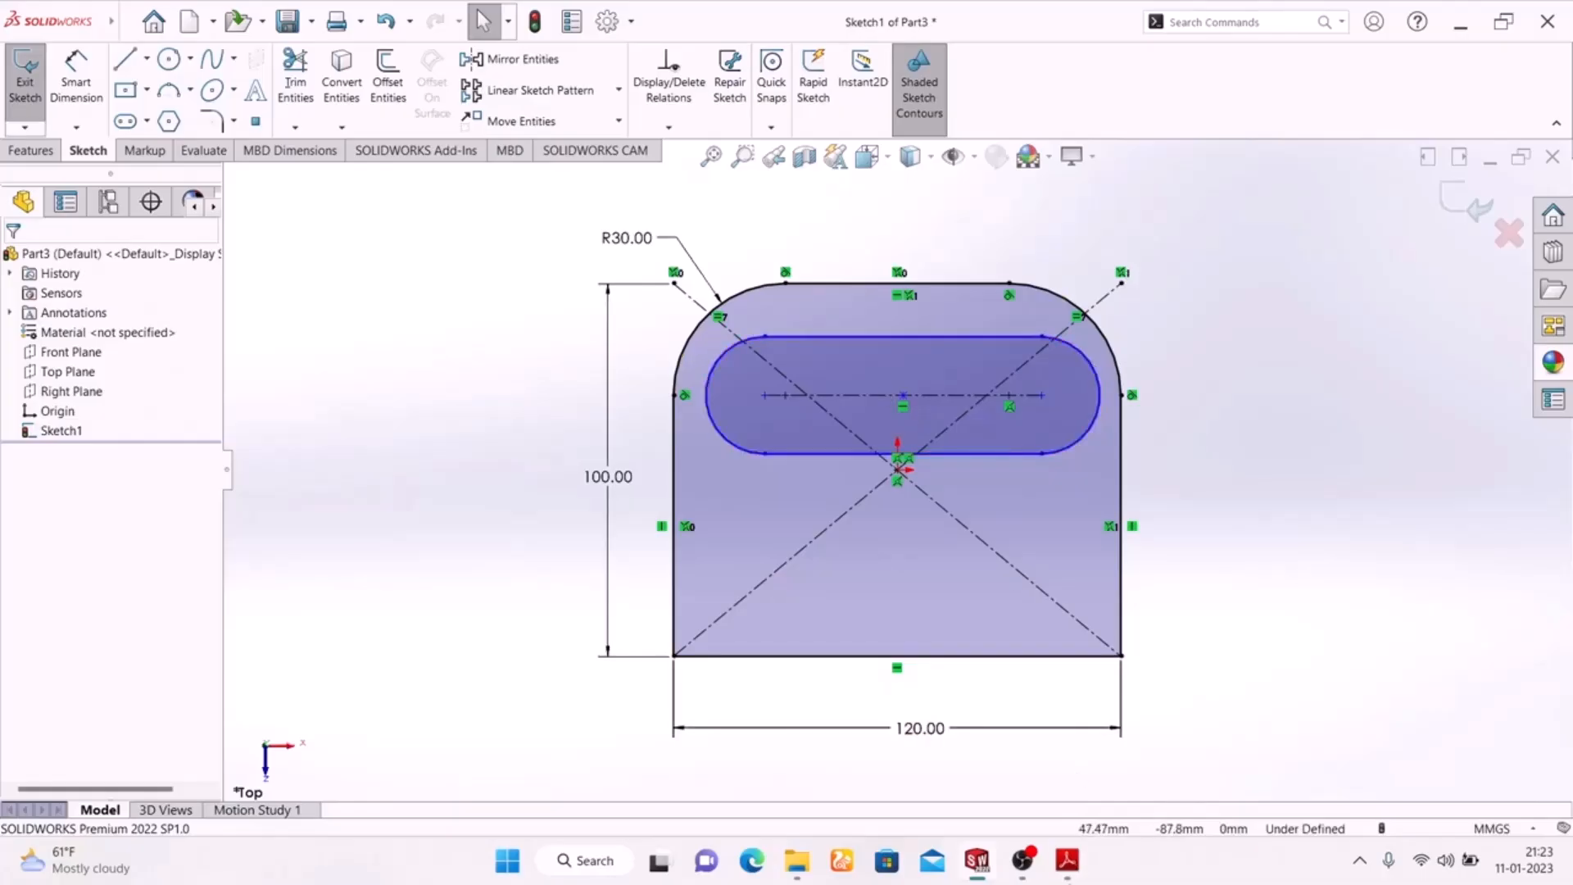
Check the slot radius on the Adobe Reader drawing, return to SolidWorks and dimension the slot's end arc to a 15 mm radius
{"action": "left_click", "coordinate": [1061, 862]}
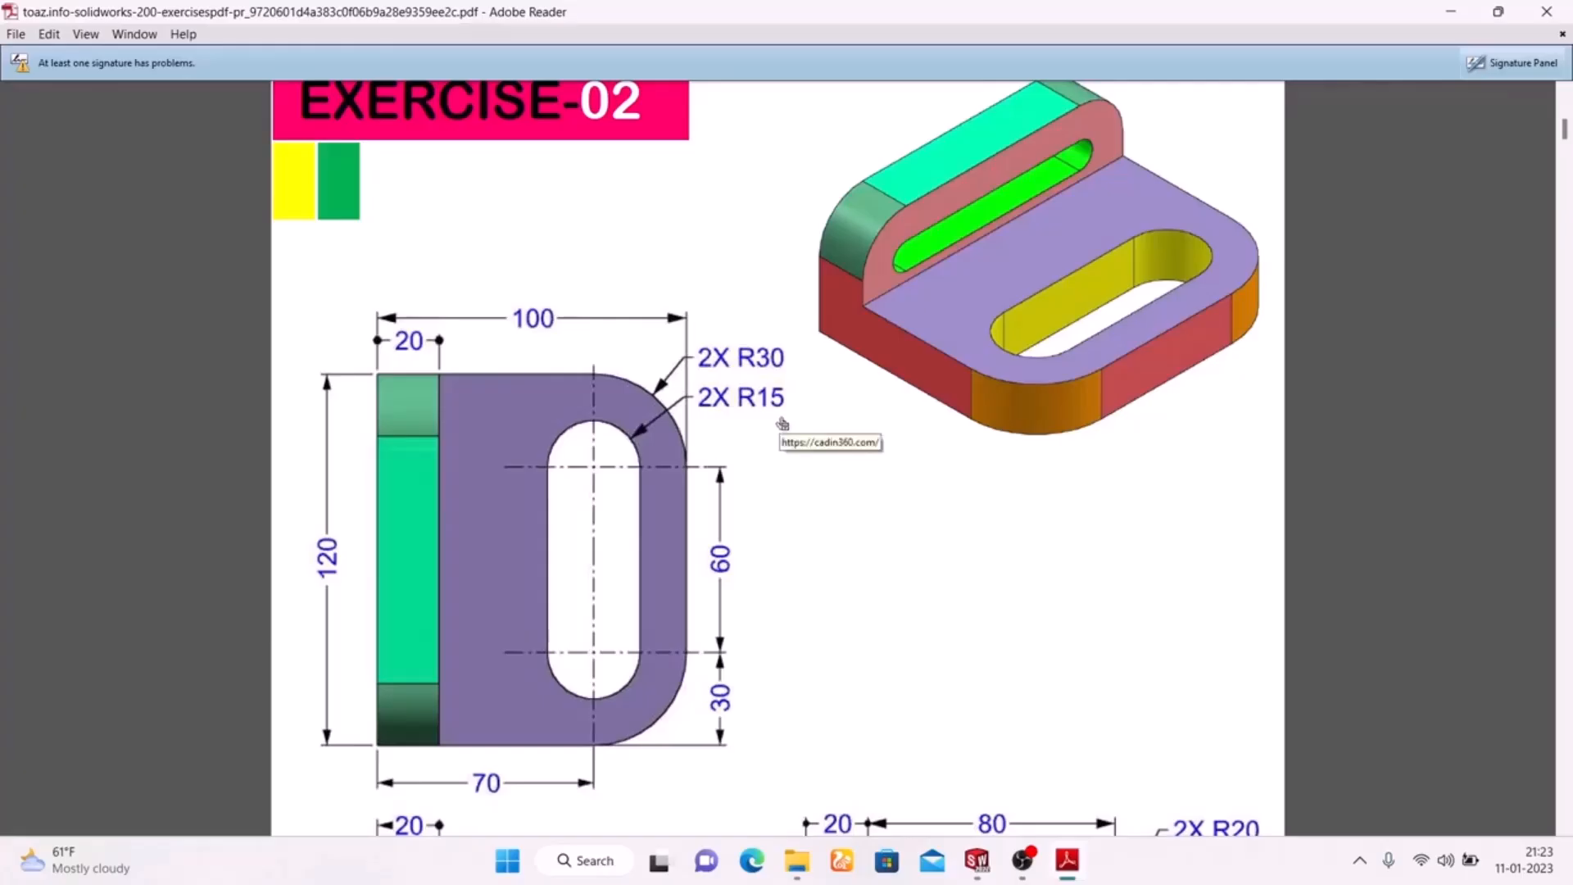
{"action": "left_click", "coordinate": [1067, 861]}
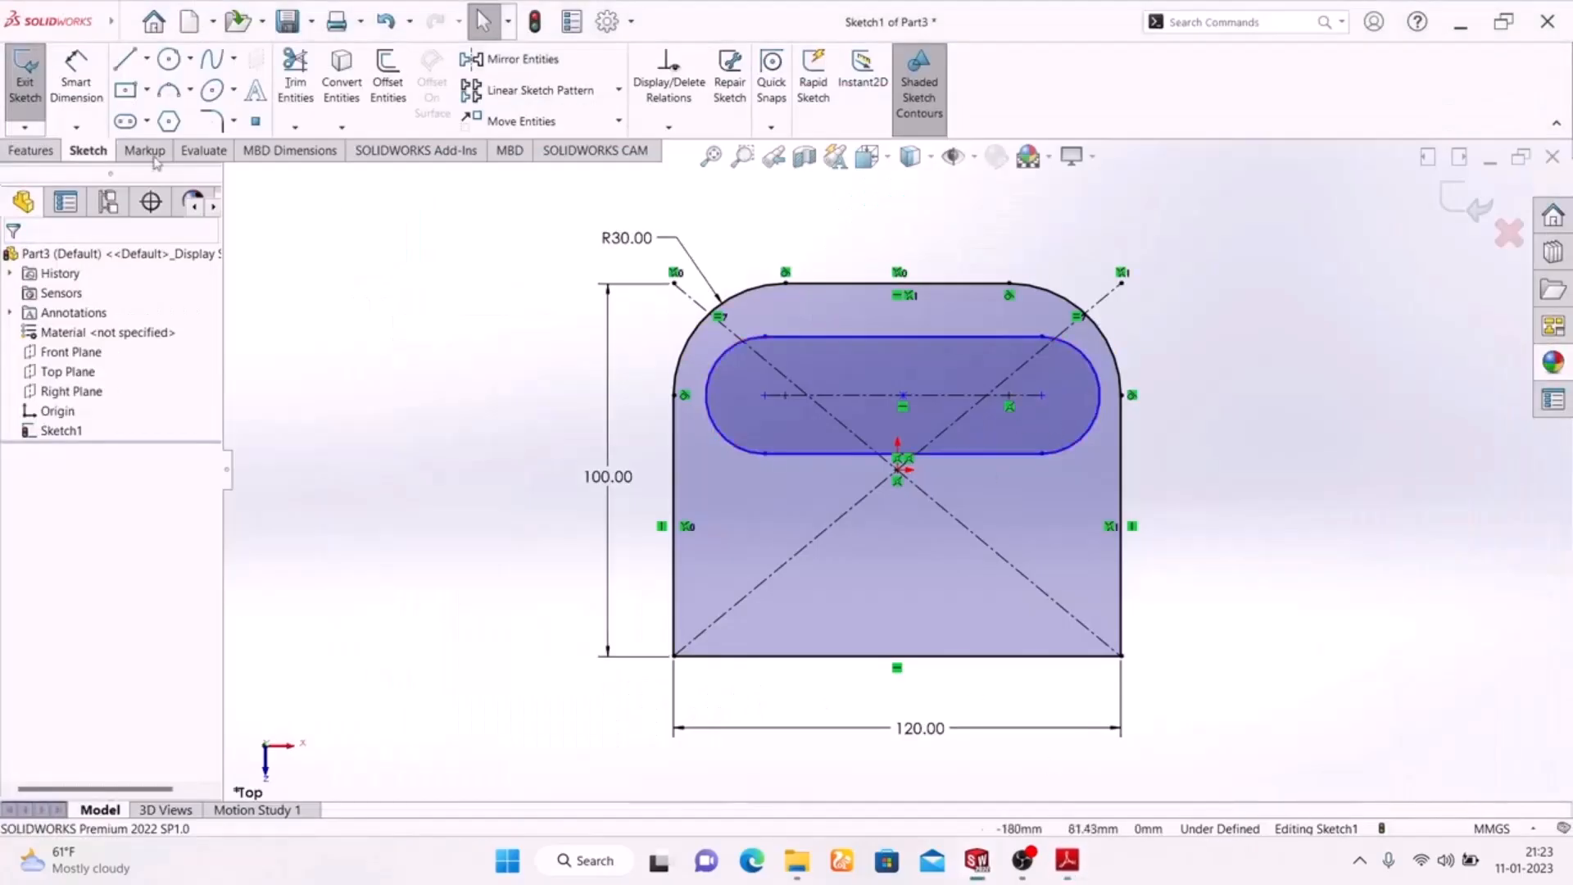
{"action": "left_click", "coordinate": [76, 82]}
{"action": "left_click", "coordinate": [1100, 380]}
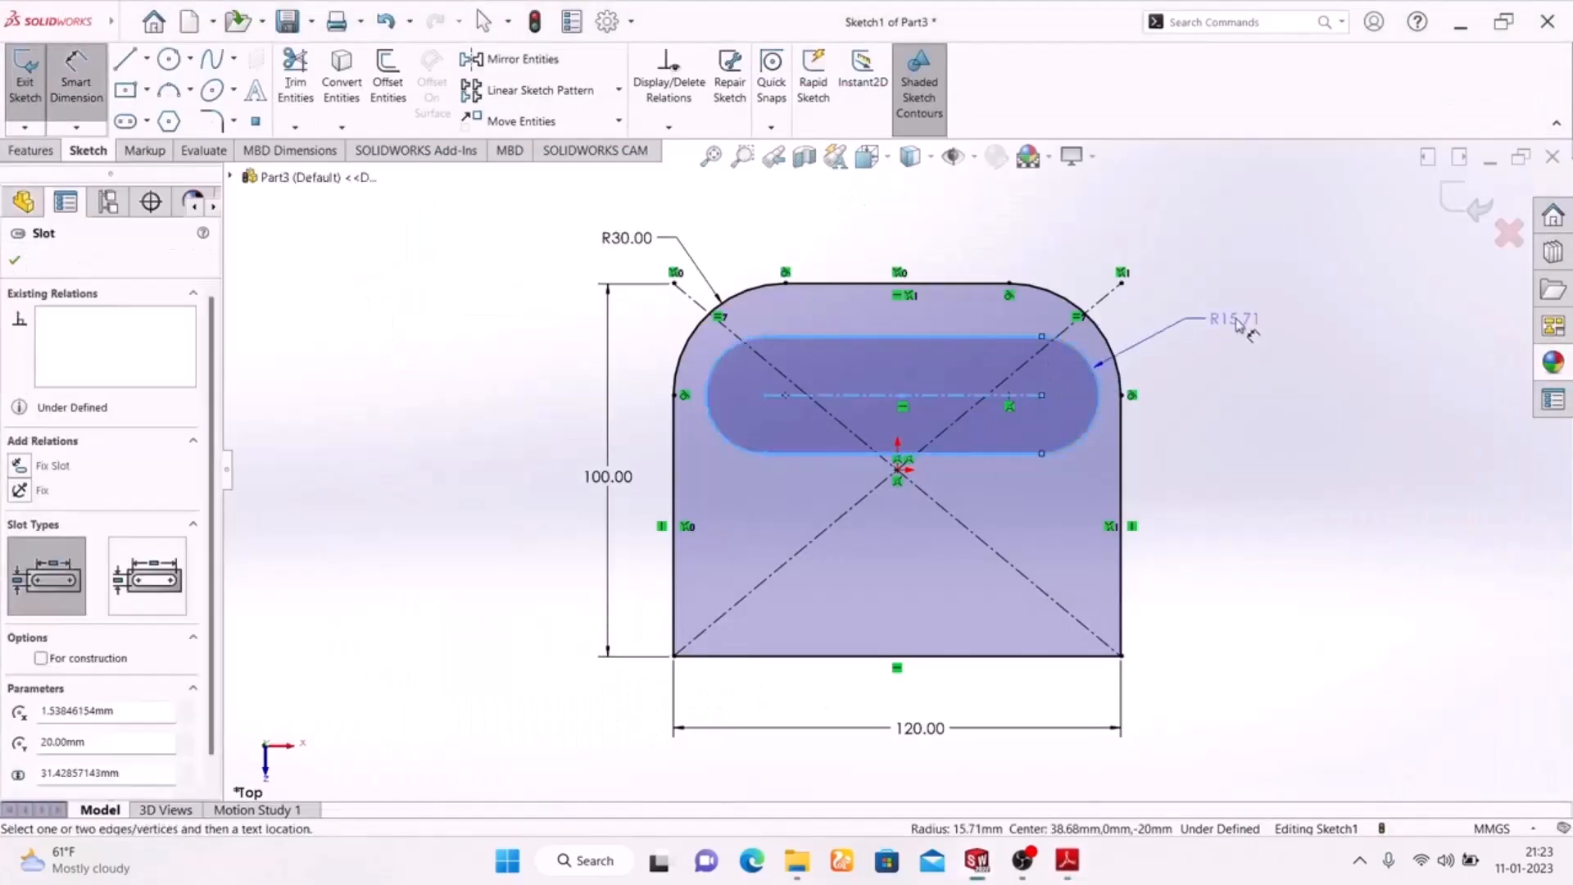
{"action": "left_click", "coordinate": [1131, 323]}
{"action": "type", "text": "15"}
{"action": "key", "text": "Return"}
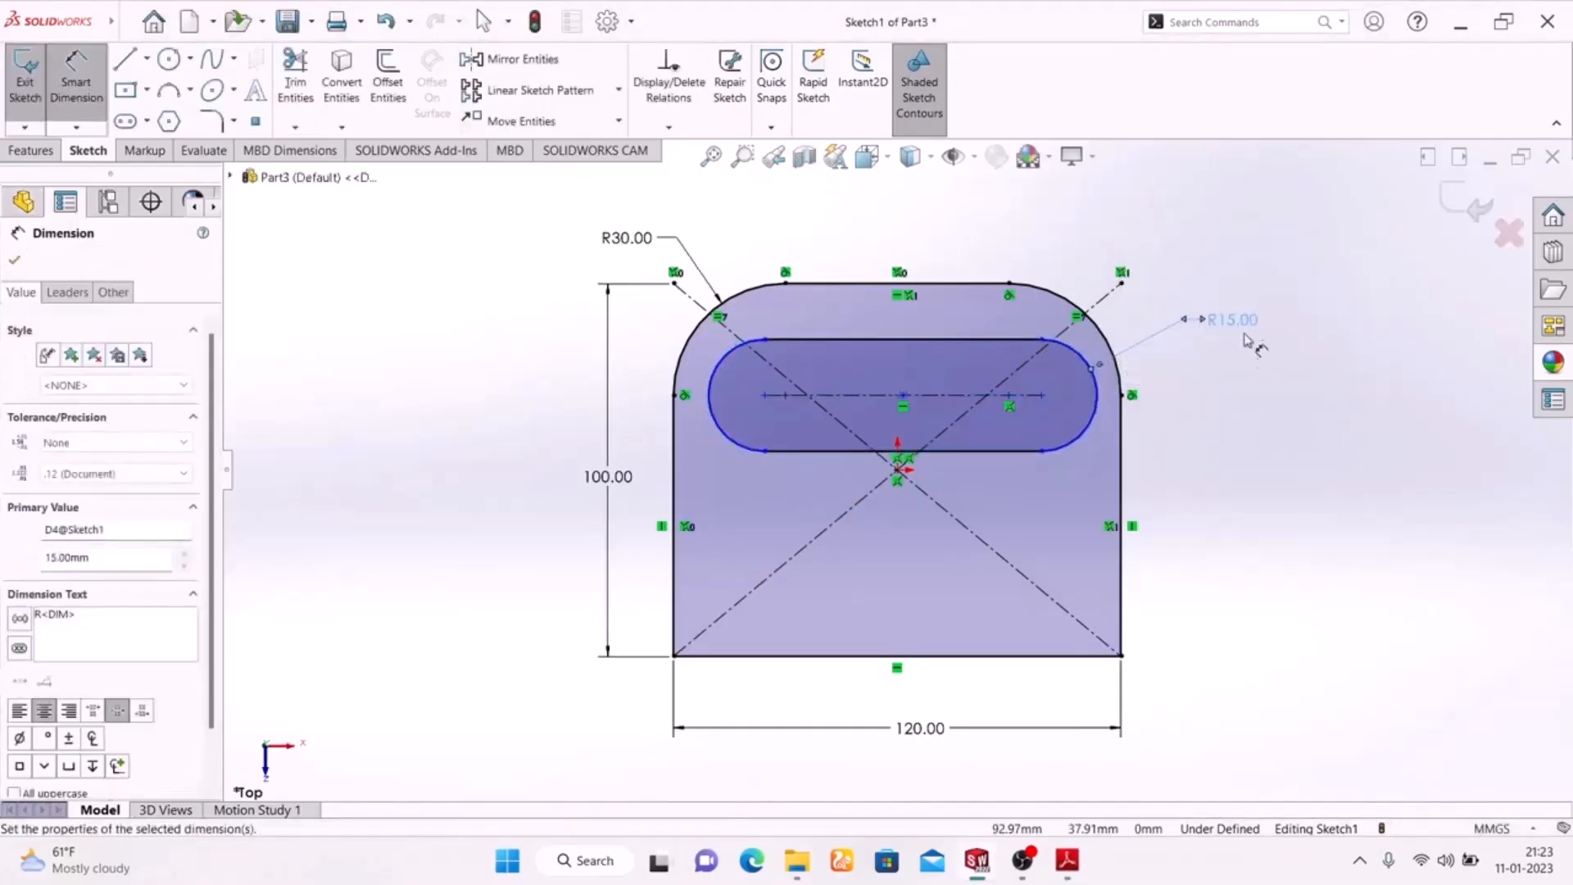
Check the slot length on the Adobe Reader drawing, return to SolidWorks and dimension the slot's centre-to-centre distance to 60 mm
{"action": "left_click", "coordinate": [1066, 861]}
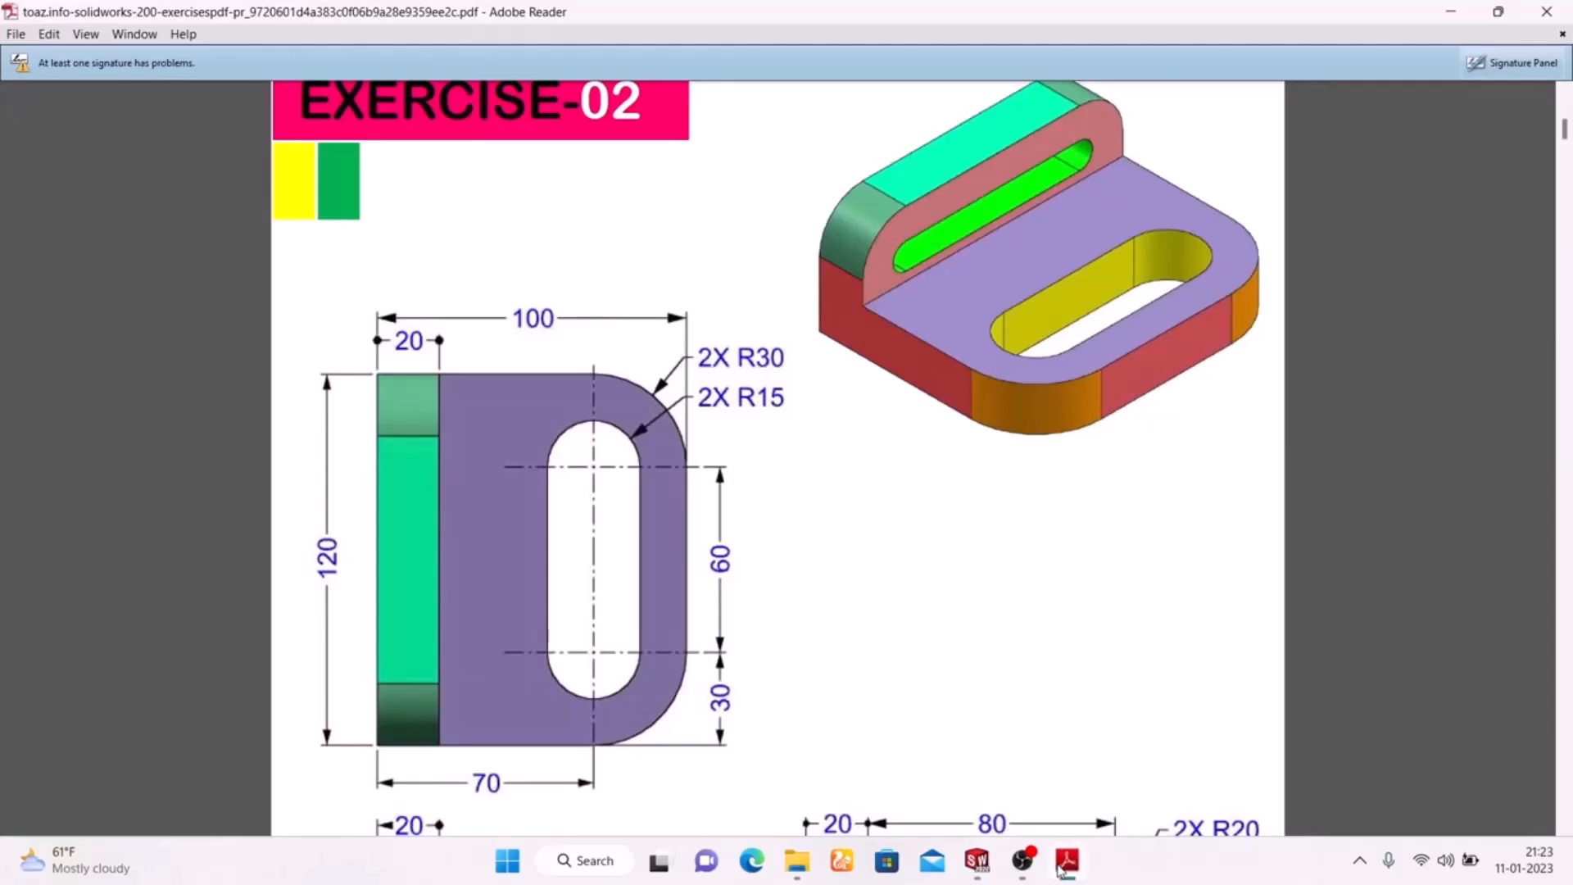
{"action": "left_click", "coordinate": [1064, 862]}
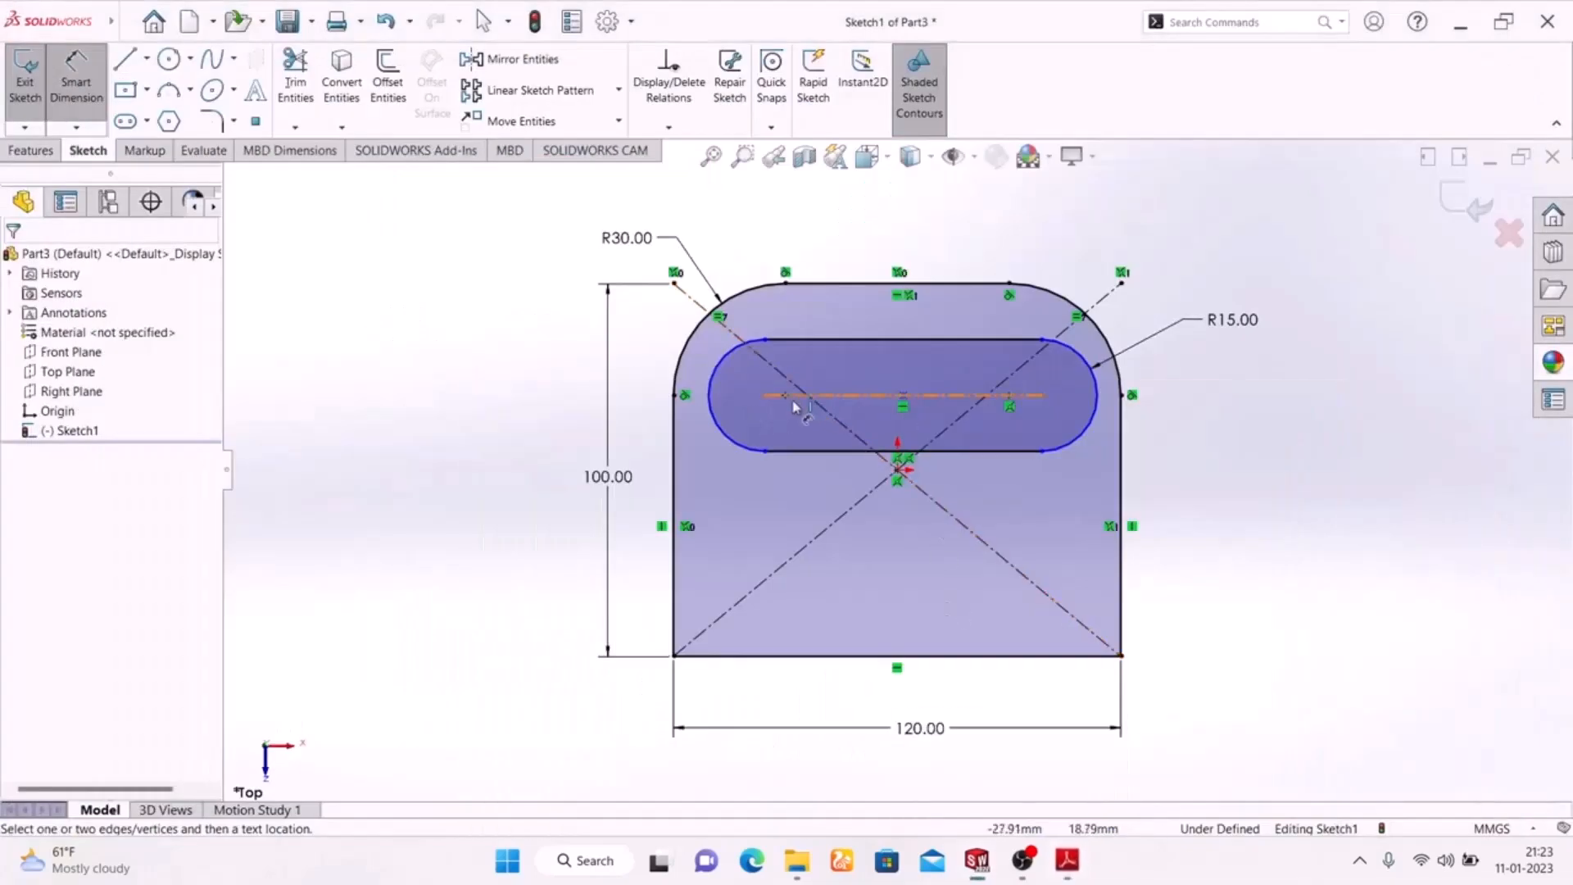
{"action": "left_click", "coordinate": [895, 402]}
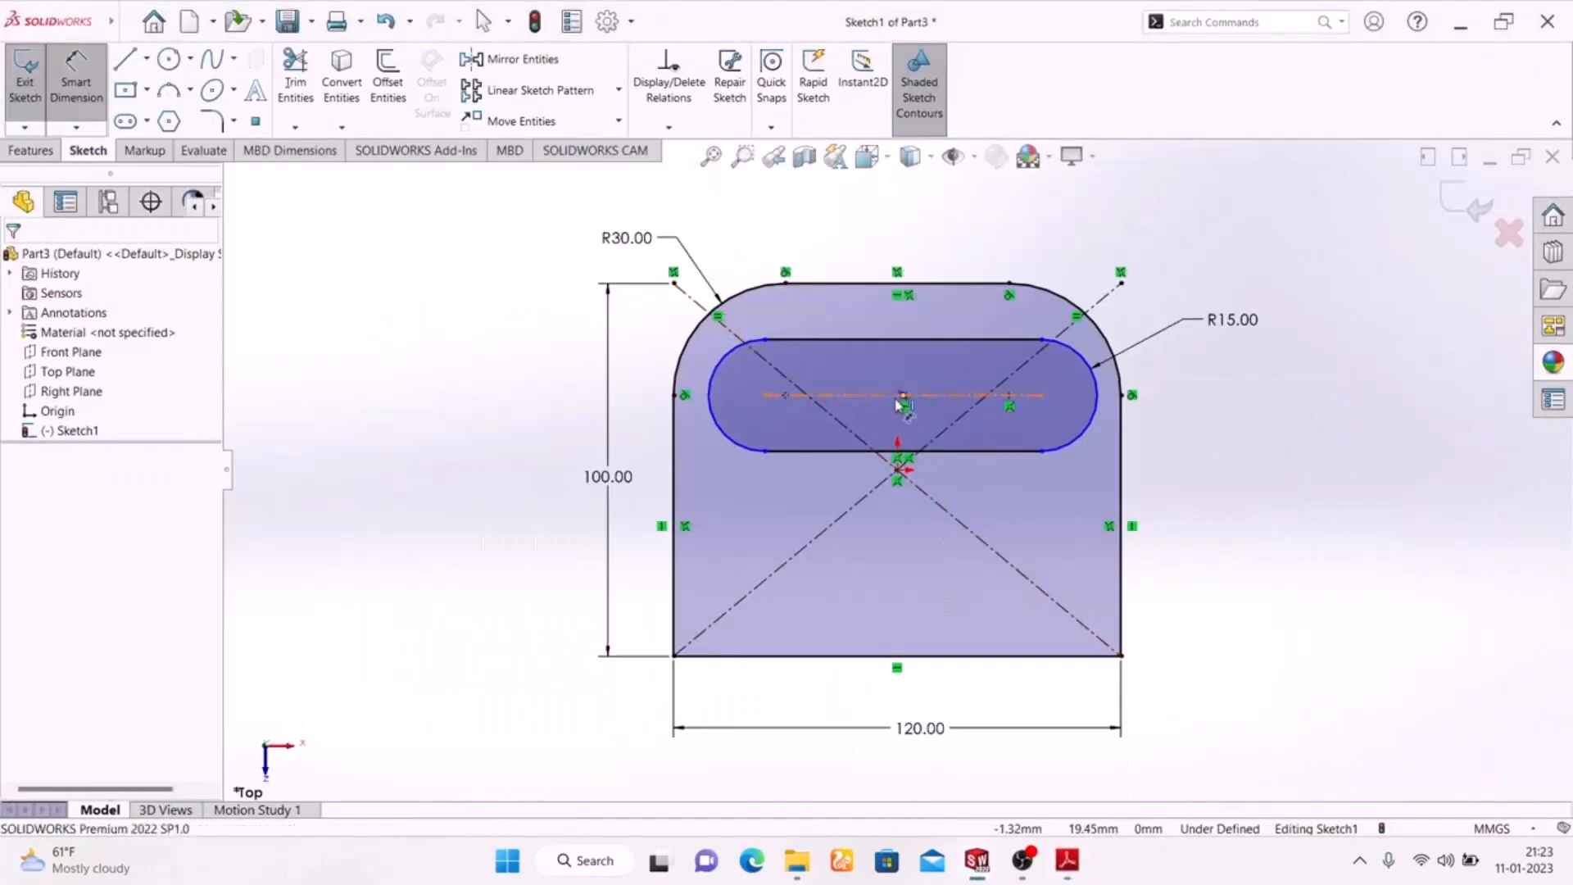
{"action": "left_click", "coordinate": [909, 225]}
{"action": "type", "text": "60"}
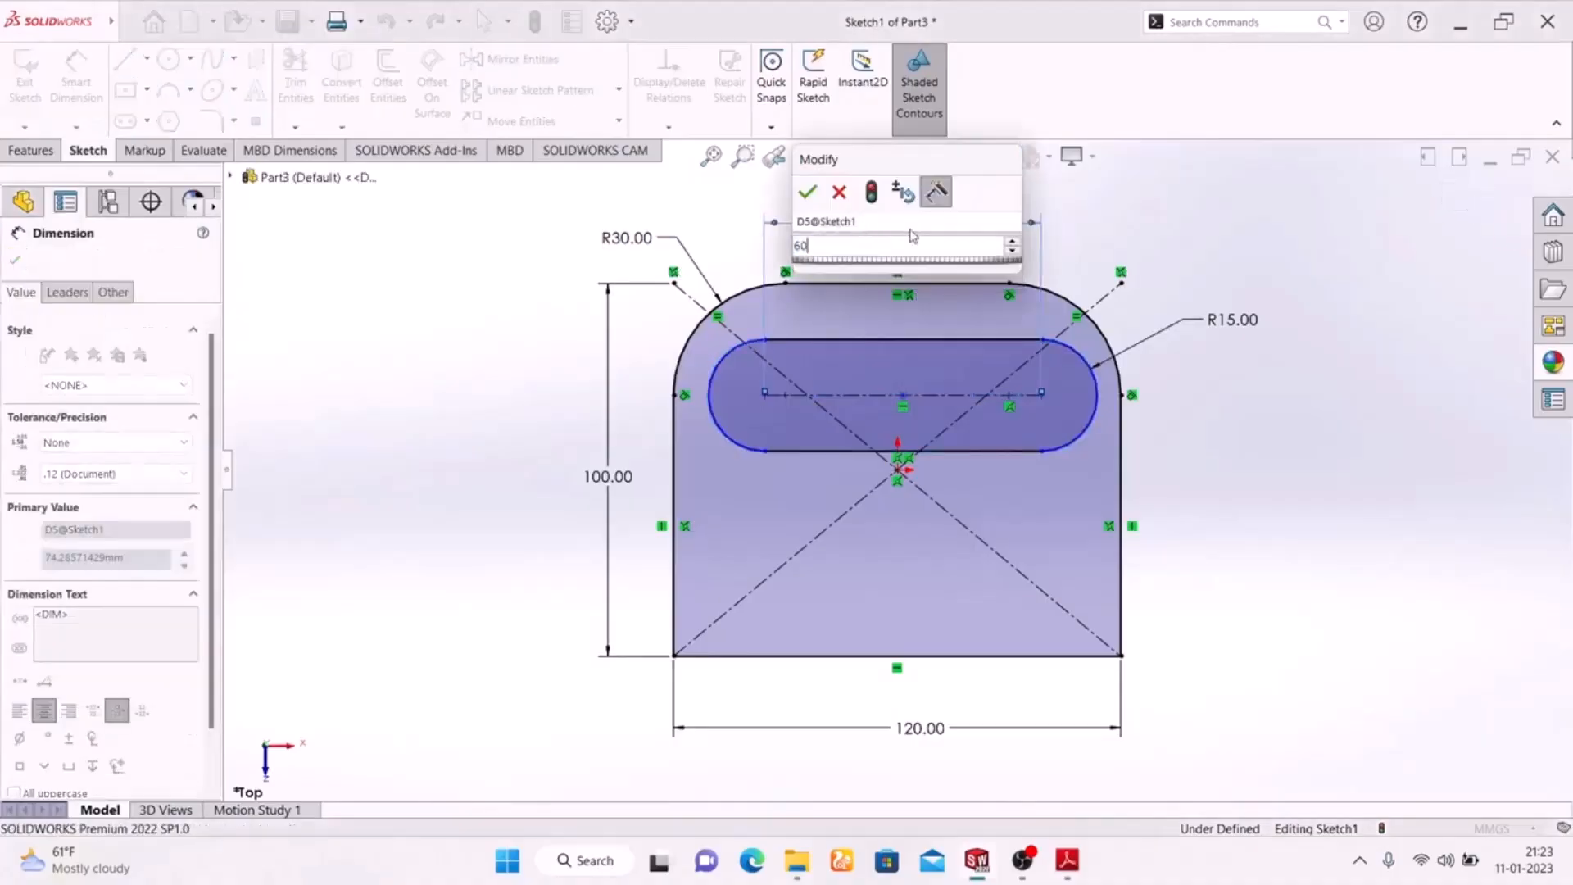
{"action": "key", "text": "Return"}
{"action": "left_click", "coordinate": [1298, 536]}
{"action": "right_click", "coordinate": [1305, 345]}
{"action": "left_click", "coordinate": [1342, 397]}
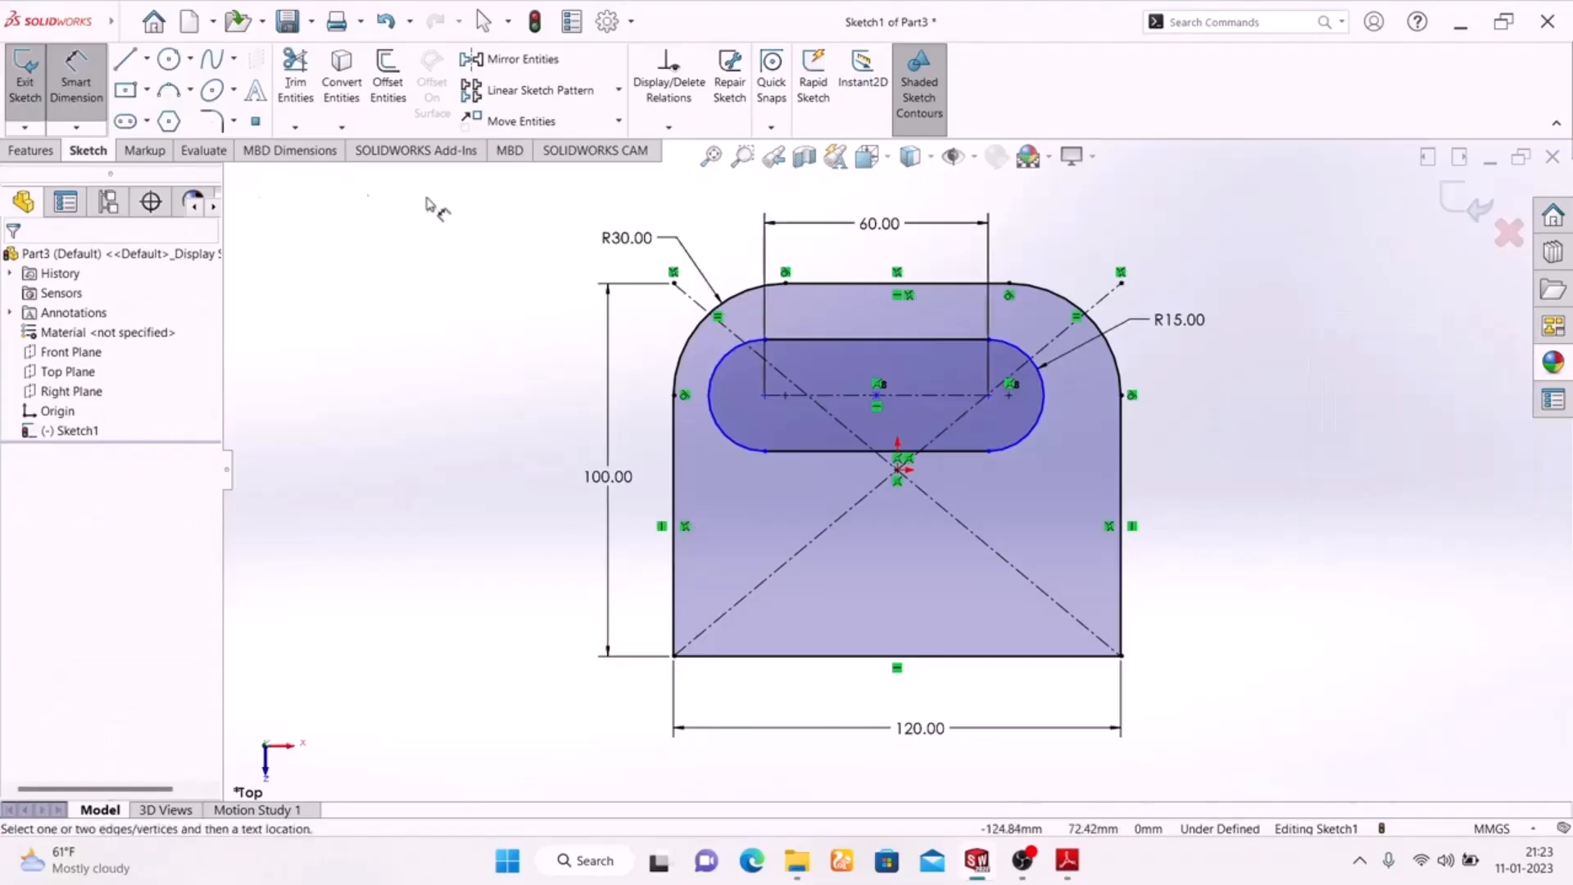
{"action": "left_click", "coordinate": [78, 92]}
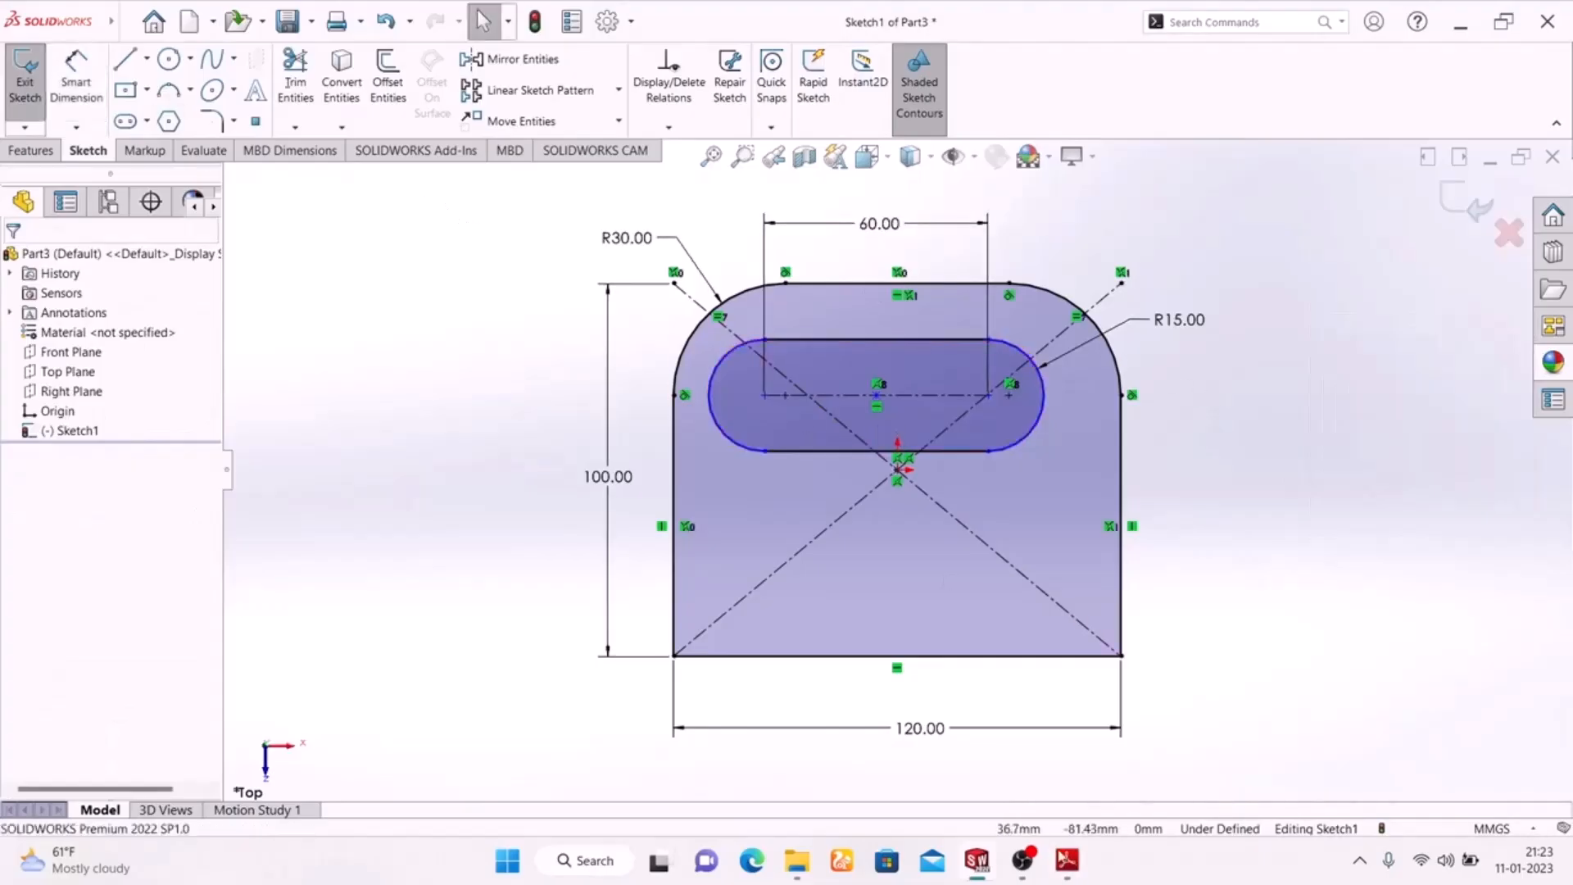
Check the slot position on the Adobe Reader drawing, return to SolidWorks and dimension the slot's left centre 30 mm from the profile's left edge
{"action": "left_click", "coordinate": [1069, 873]}
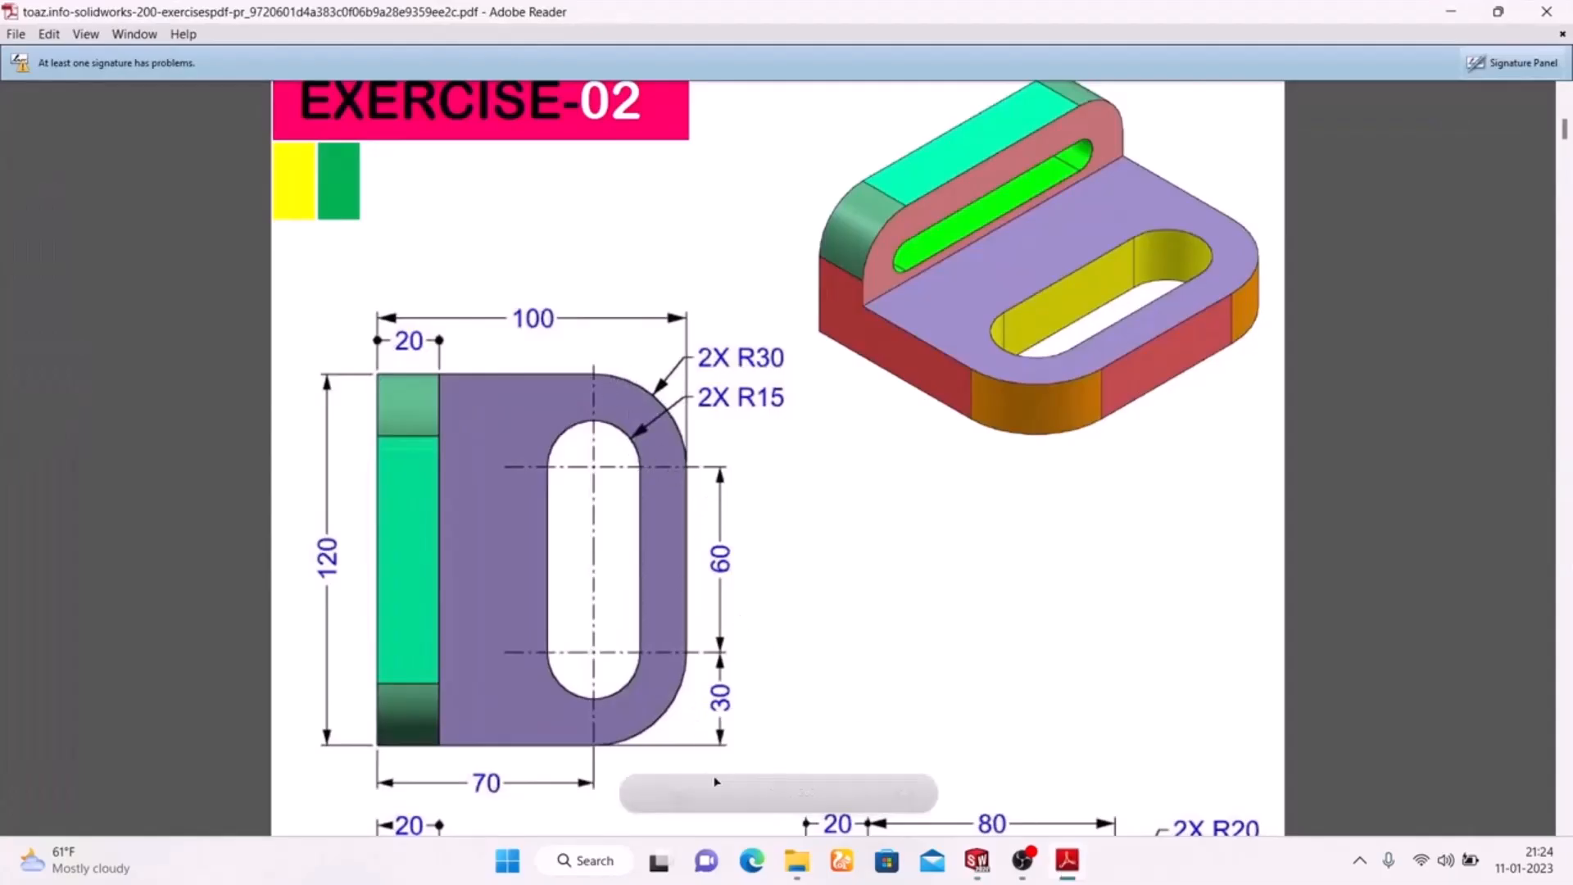
{"action": "left_click", "coordinate": [1069, 874]}
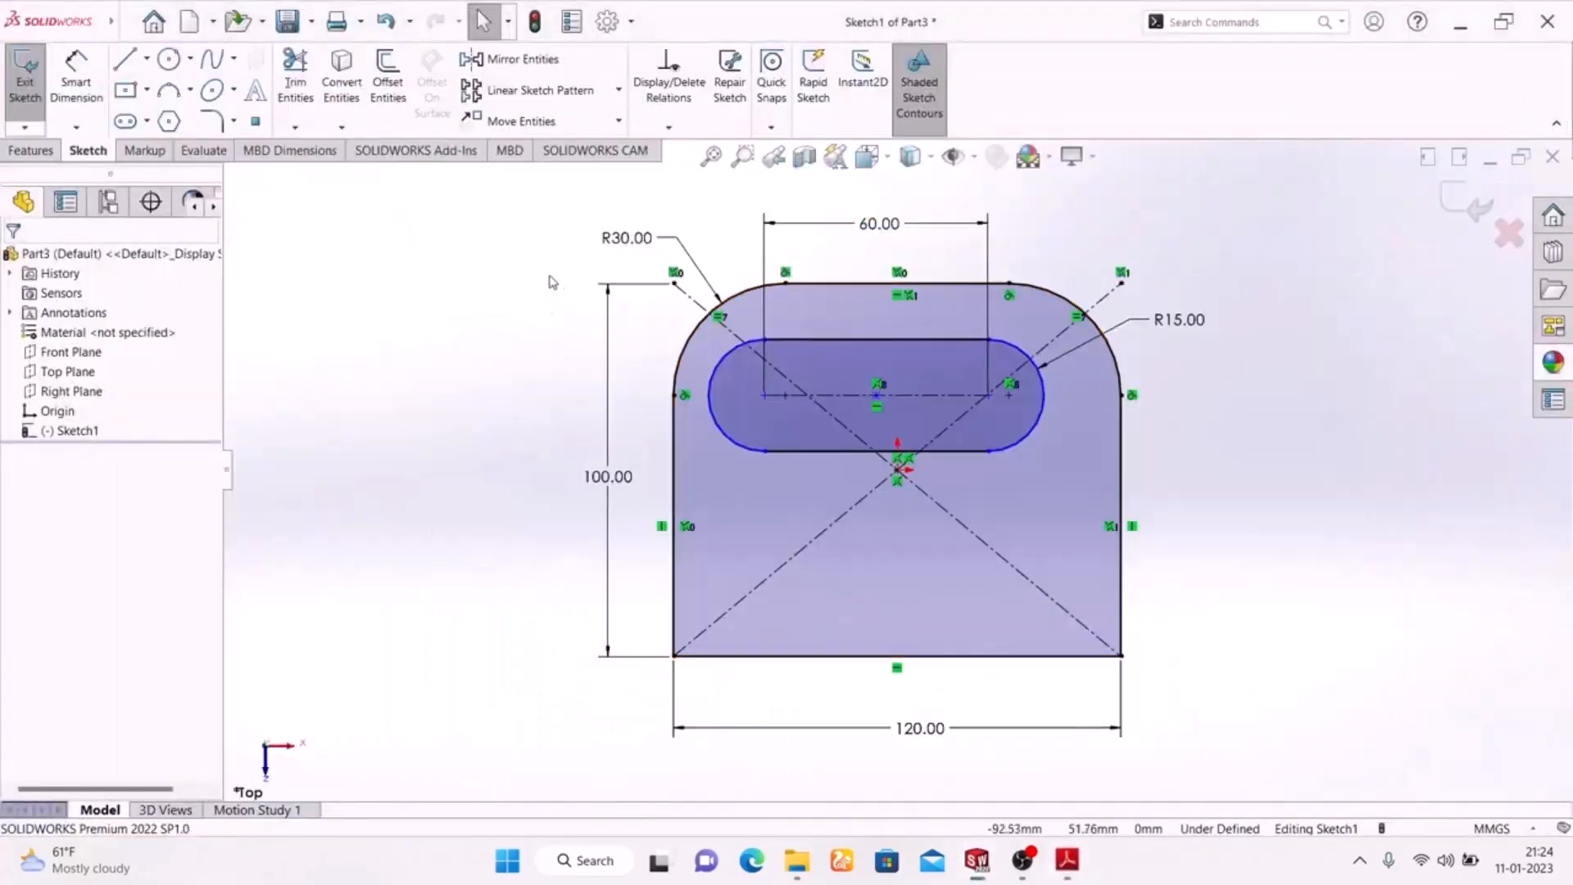
{"action": "left_click", "coordinate": [766, 395]}
{"action": "left_click", "coordinate": [673, 446]}
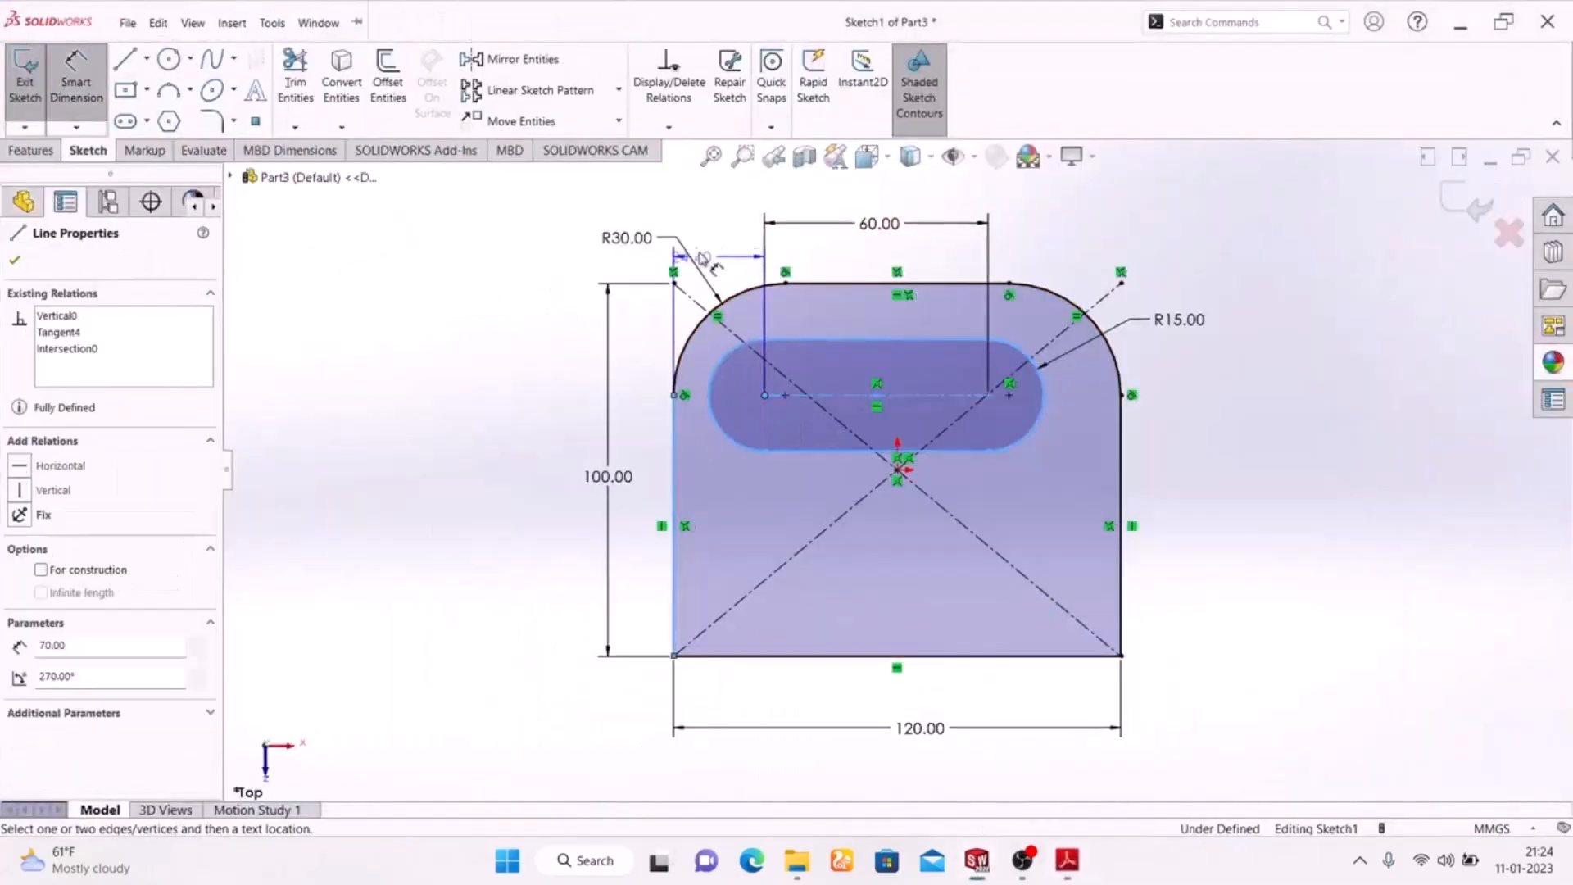
{"action": "left_click", "coordinate": [725, 232]}
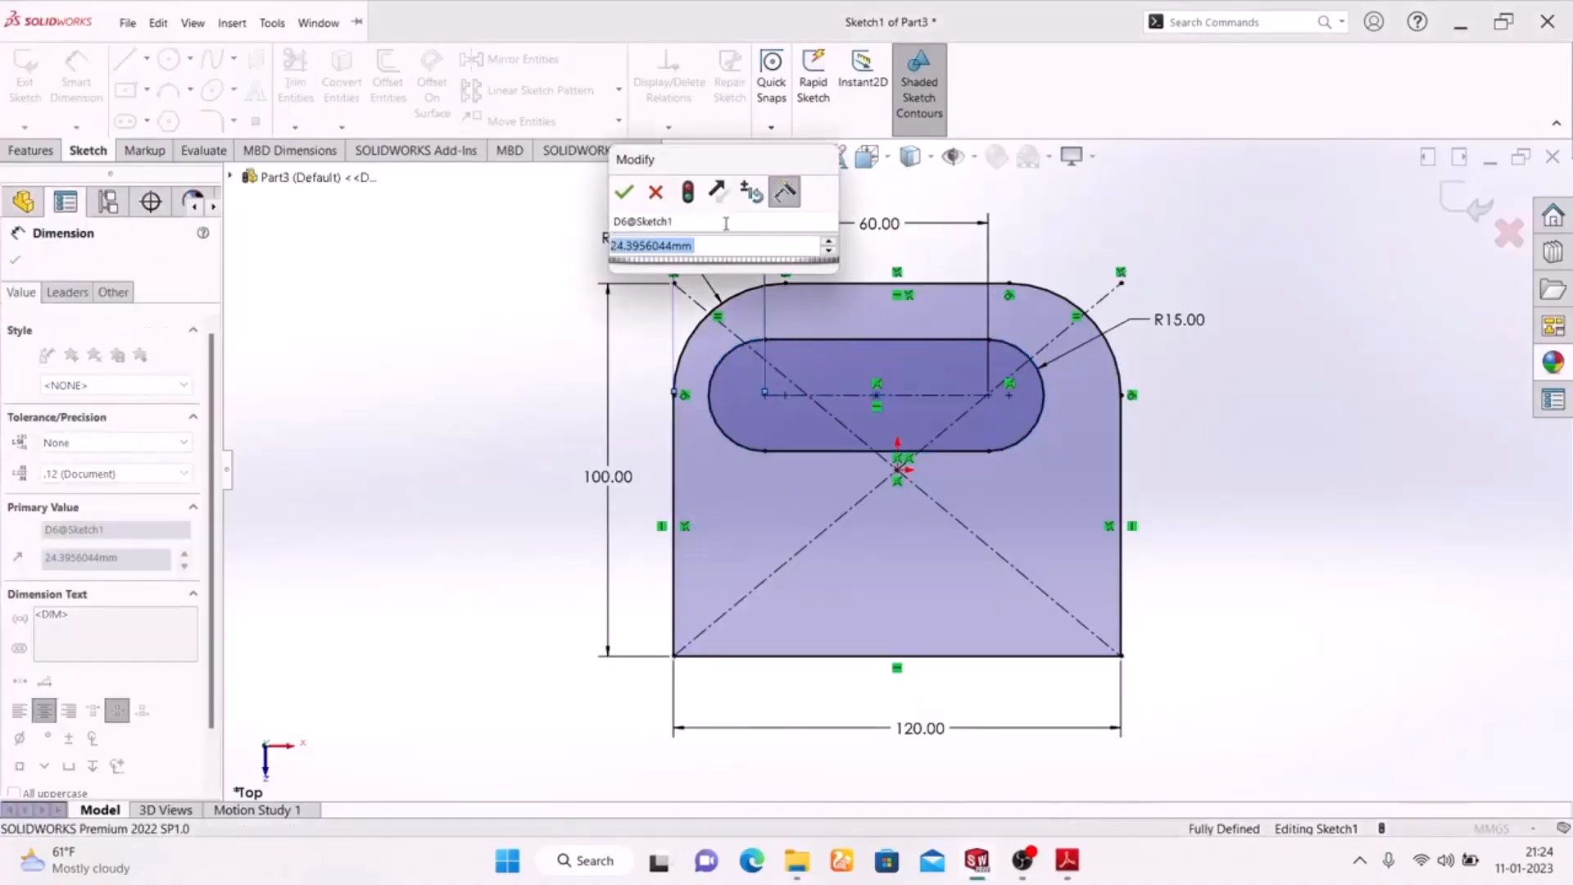
{"action": "type", "text": "30"}
{"action": "key", "text": "Return"}
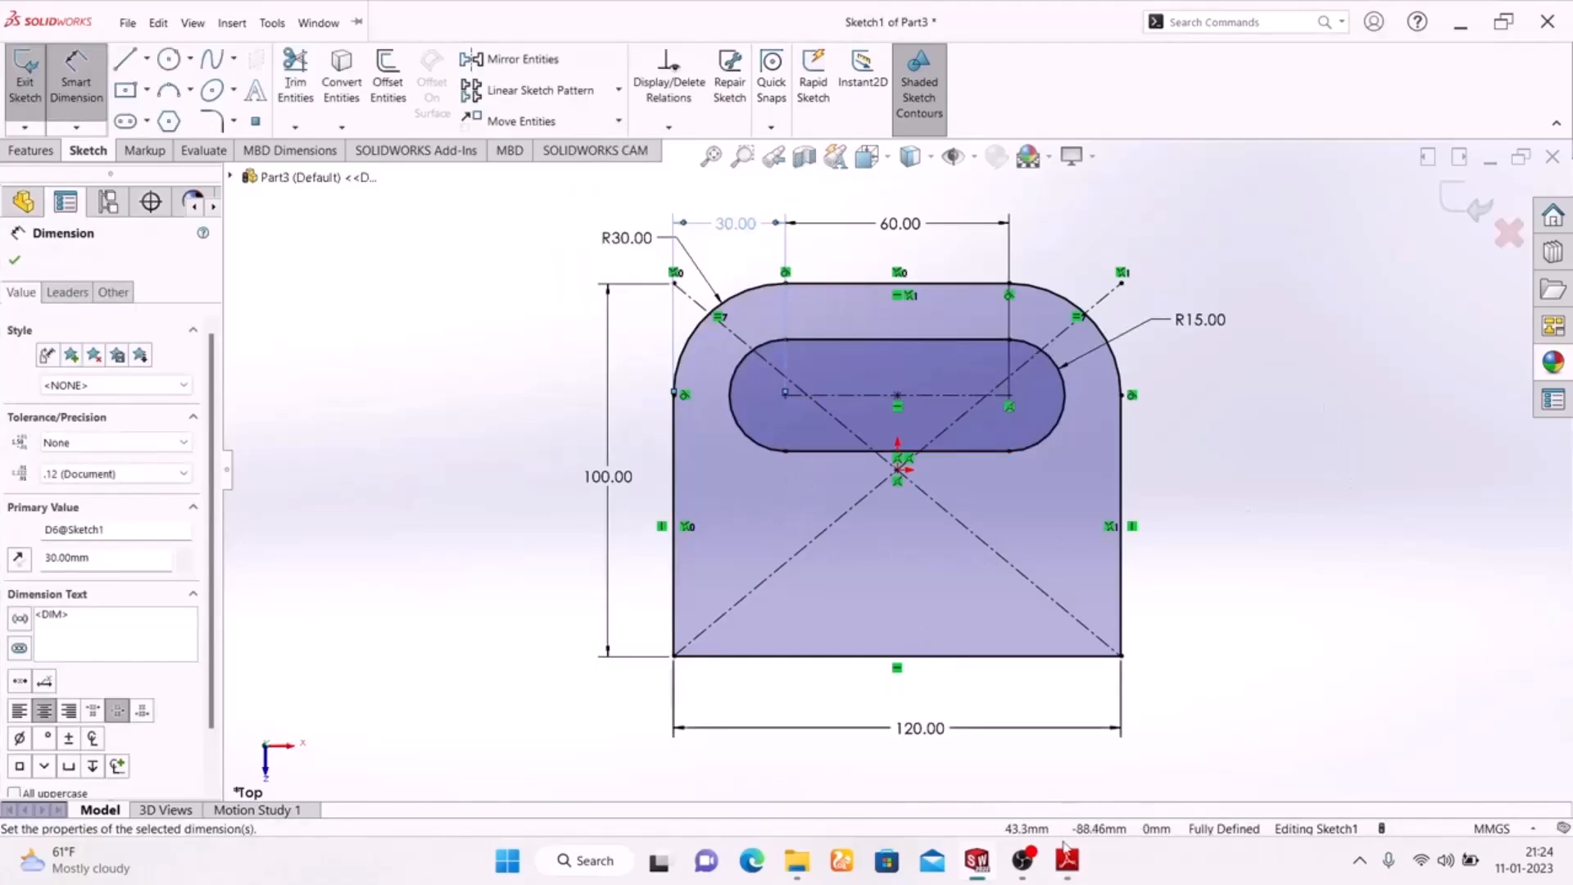
Recheck the slot position on the Adobe Reader drawing, return to SolidWorks and try to dimension the slot's left centre from the profile's bottom edge
{"action": "left_click", "coordinate": [1066, 860]}
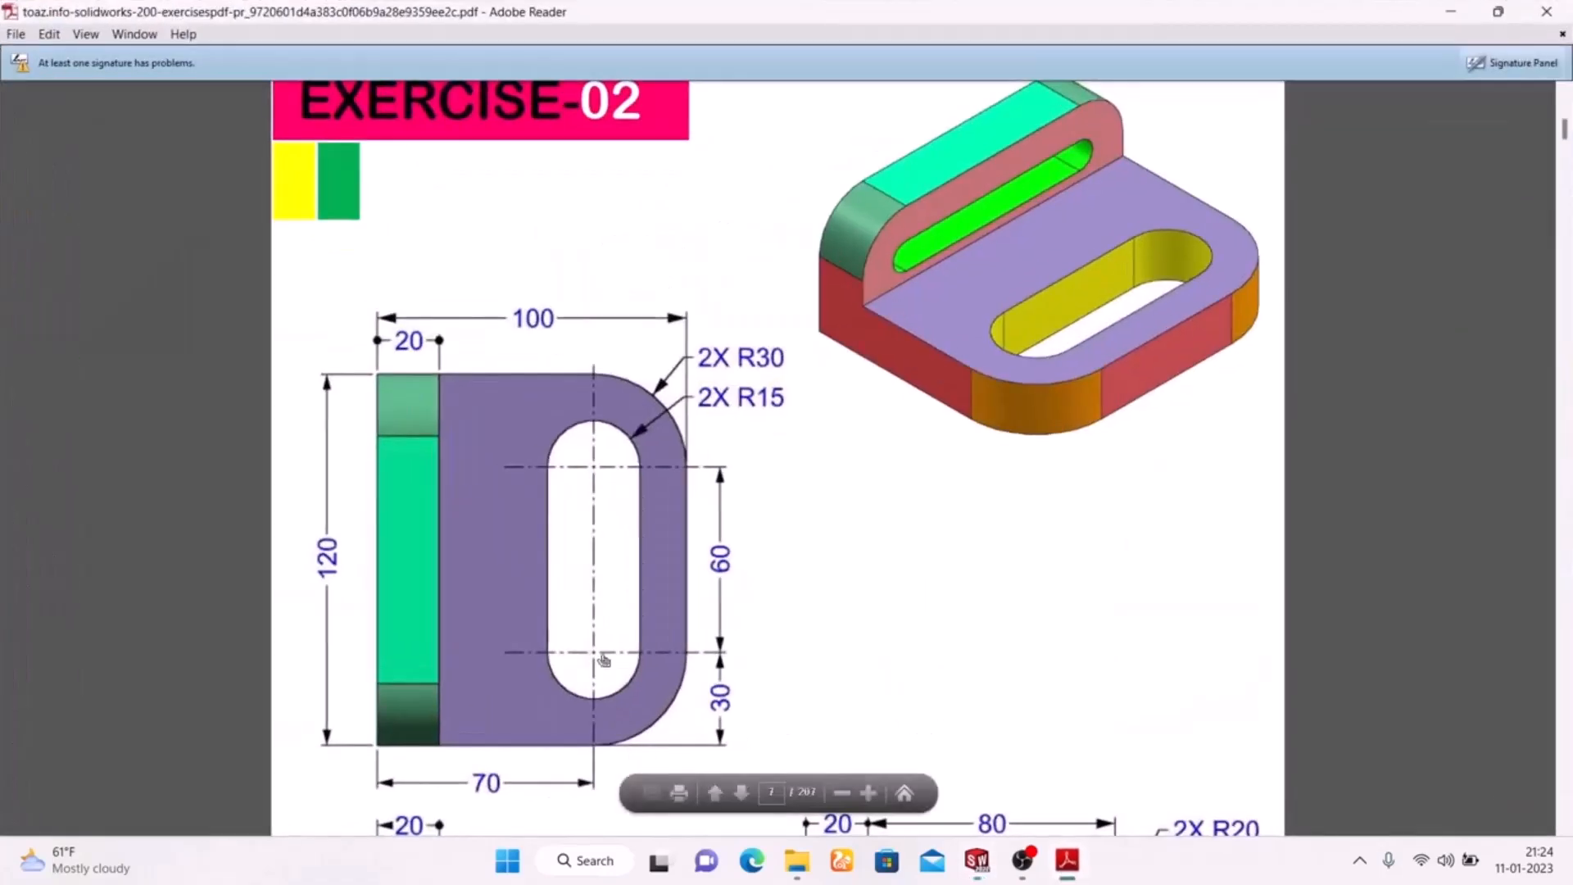
{"action": "left_click", "coordinate": [1076, 867]}
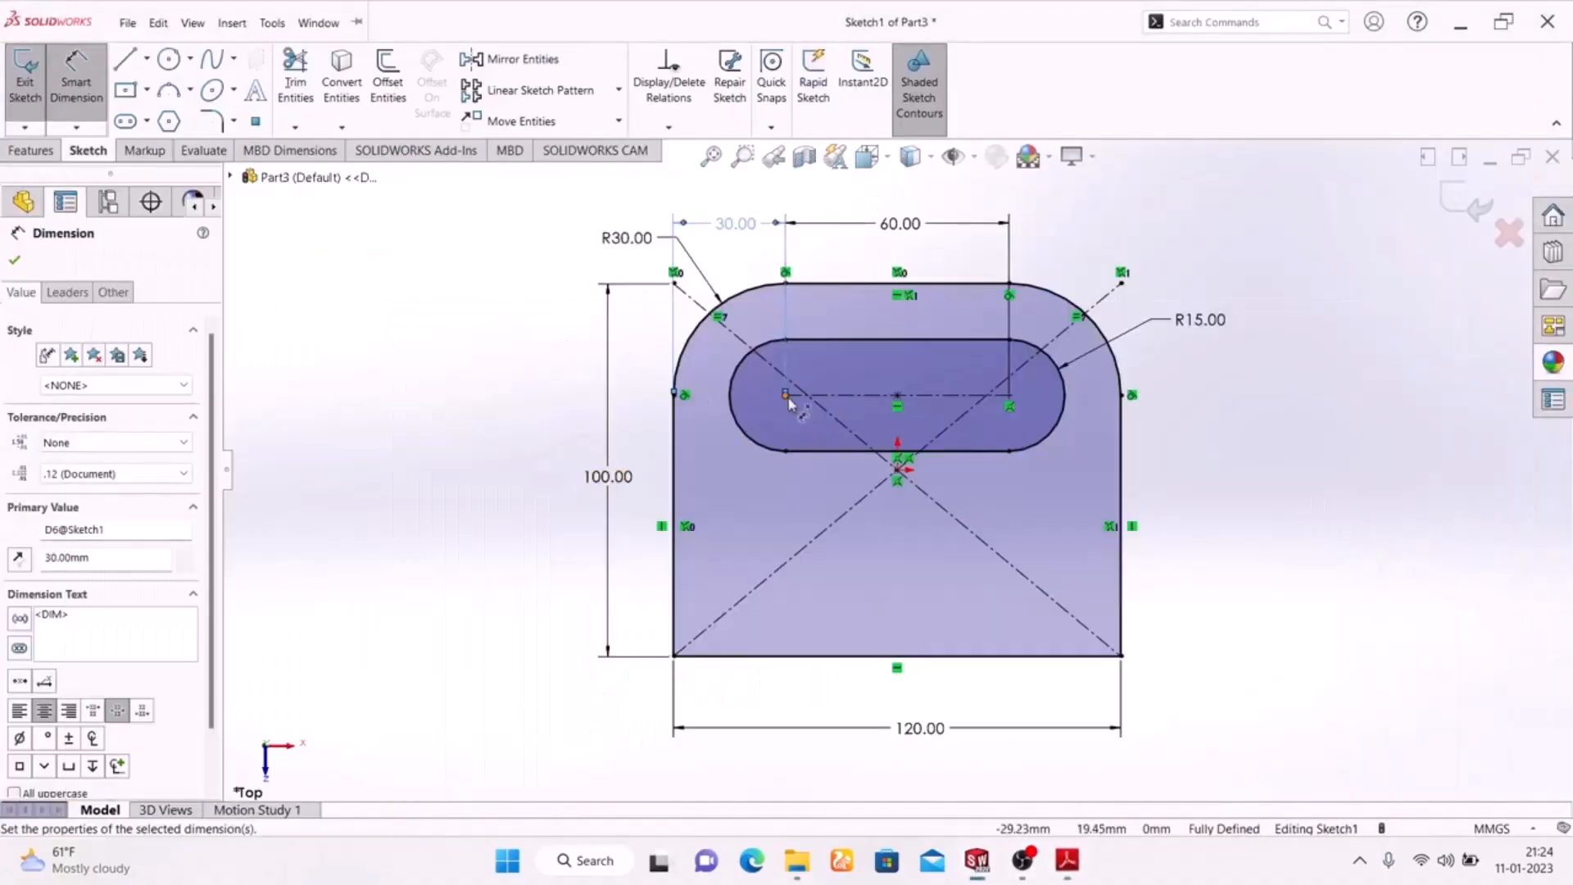
{"action": "left_click", "coordinate": [786, 397]}
{"action": "left_click", "coordinate": [836, 655]}
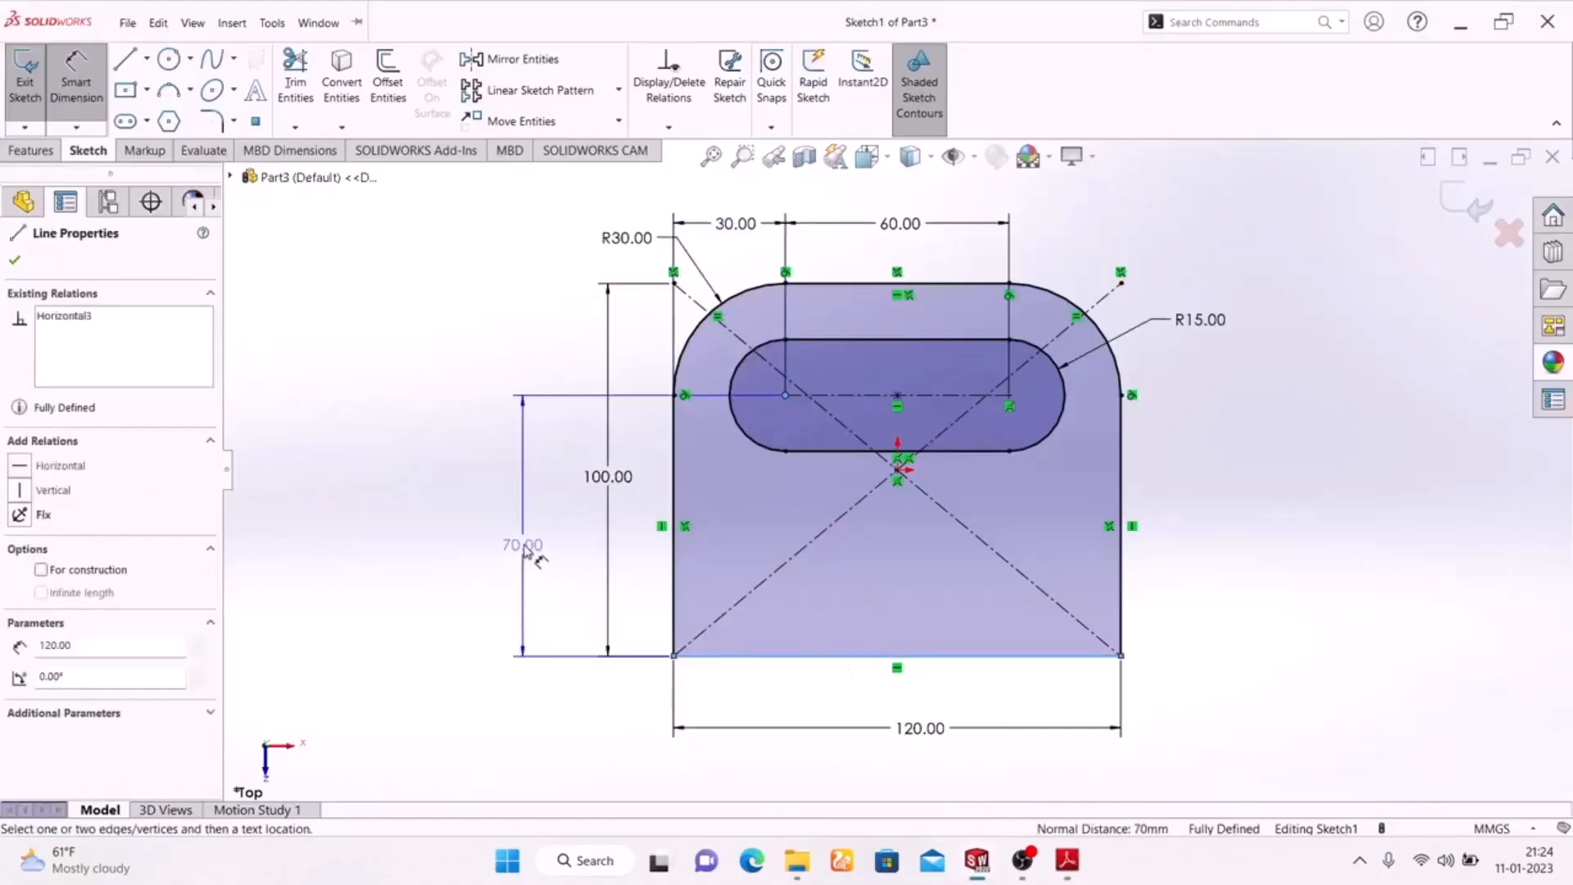
{"action": "left_click", "coordinate": [522, 545]}
{"action": "left_click", "coordinate": [928, 341]}
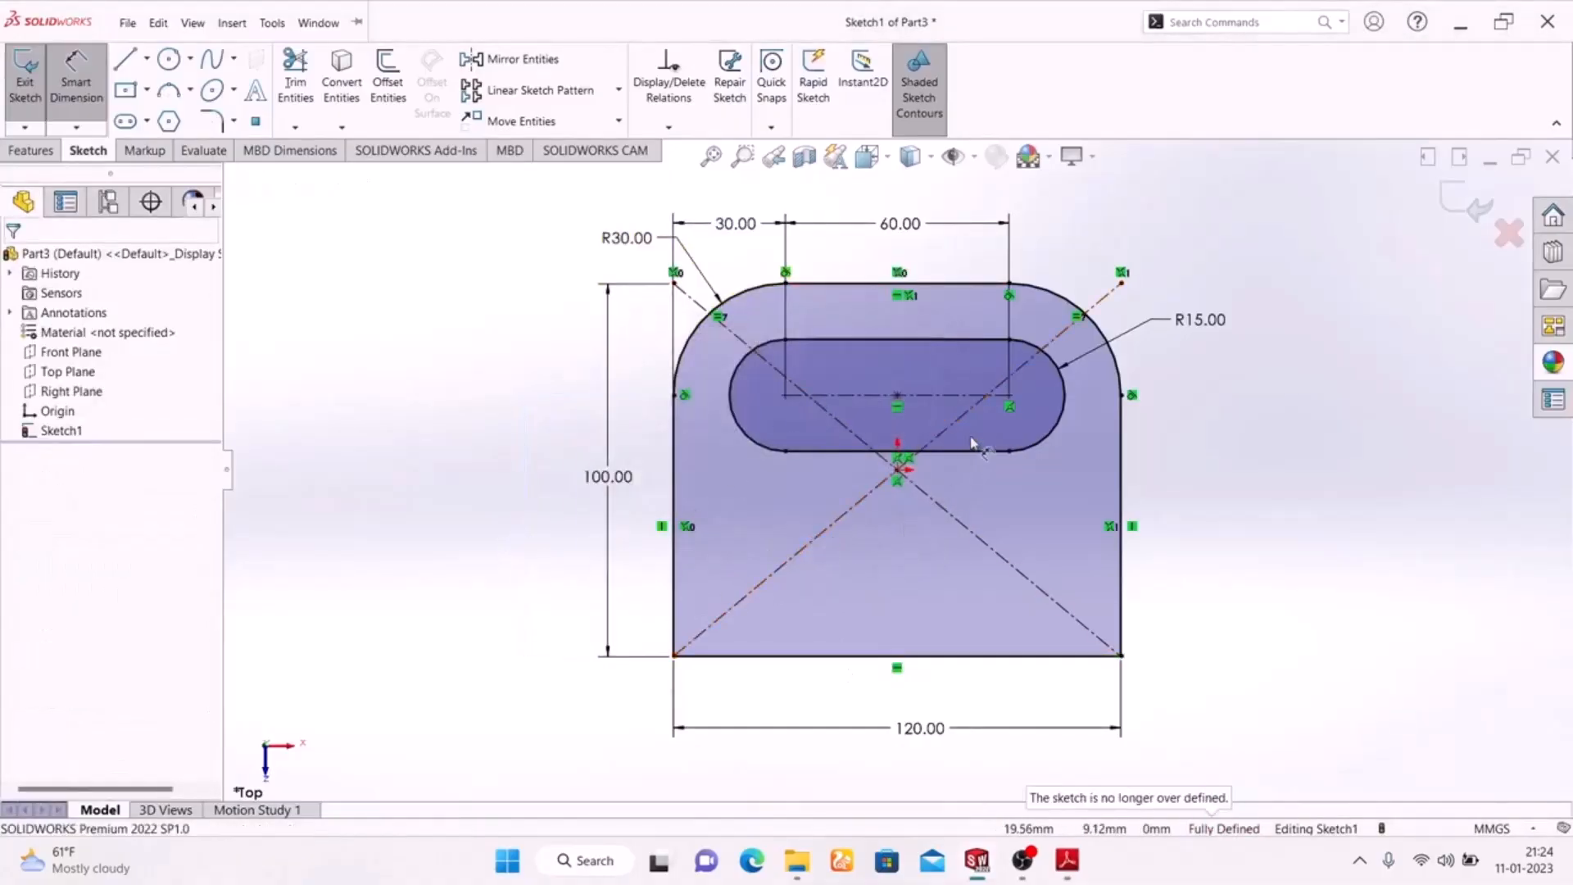
Delete the sketch relation attached to the slot's right centre point
{"action": "scroll", "coordinate": [972, 443], "scroll_direction": "down", "scroll_amount": 5}
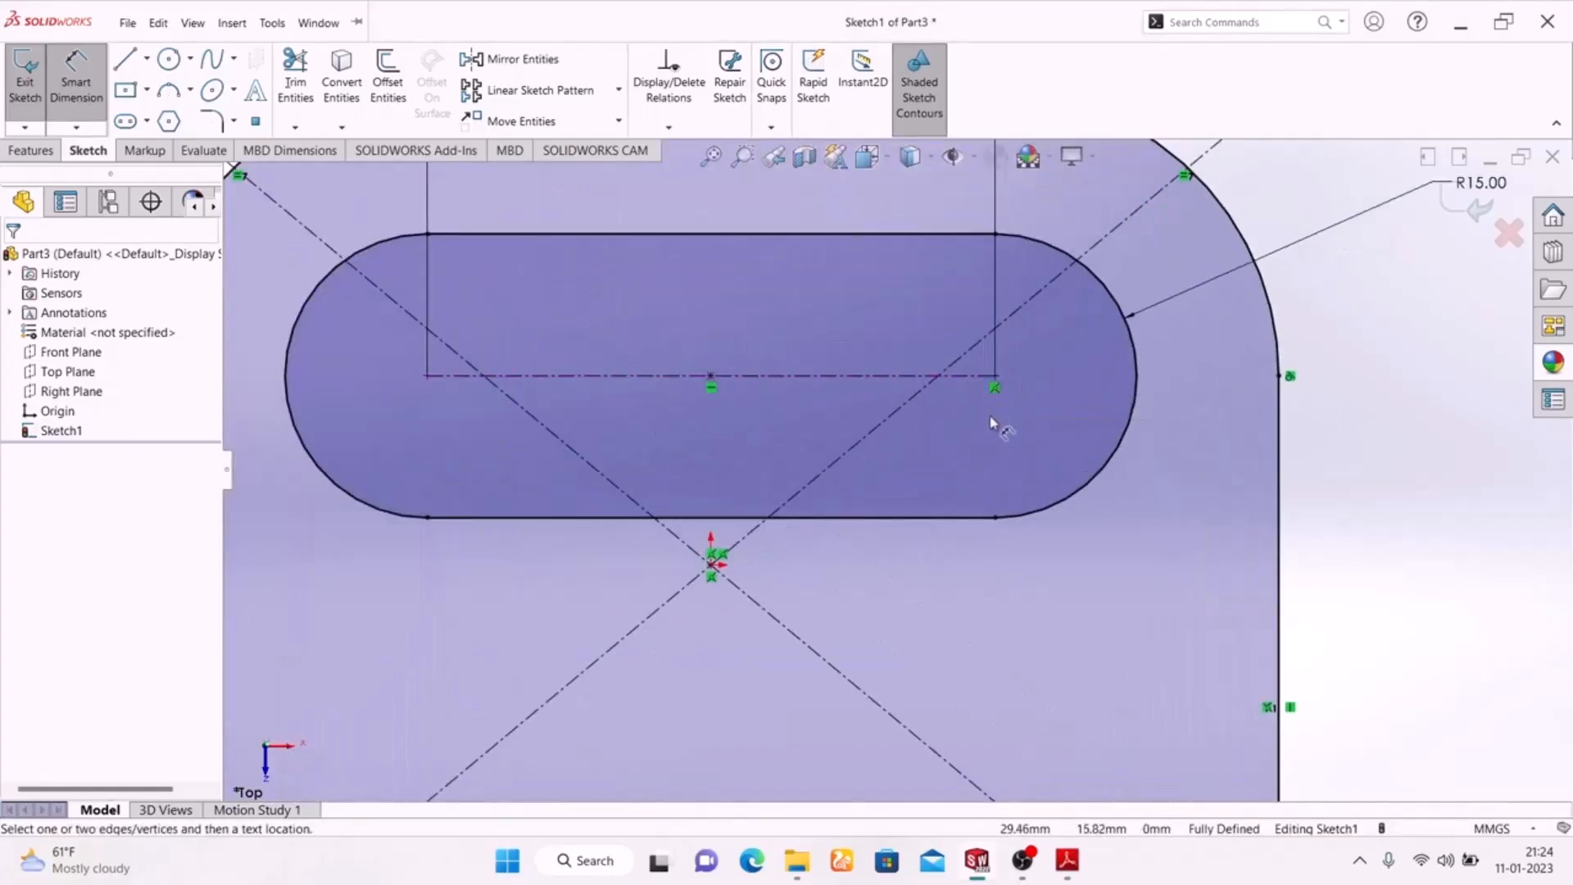
{"action": "key", "text": "Escape"}
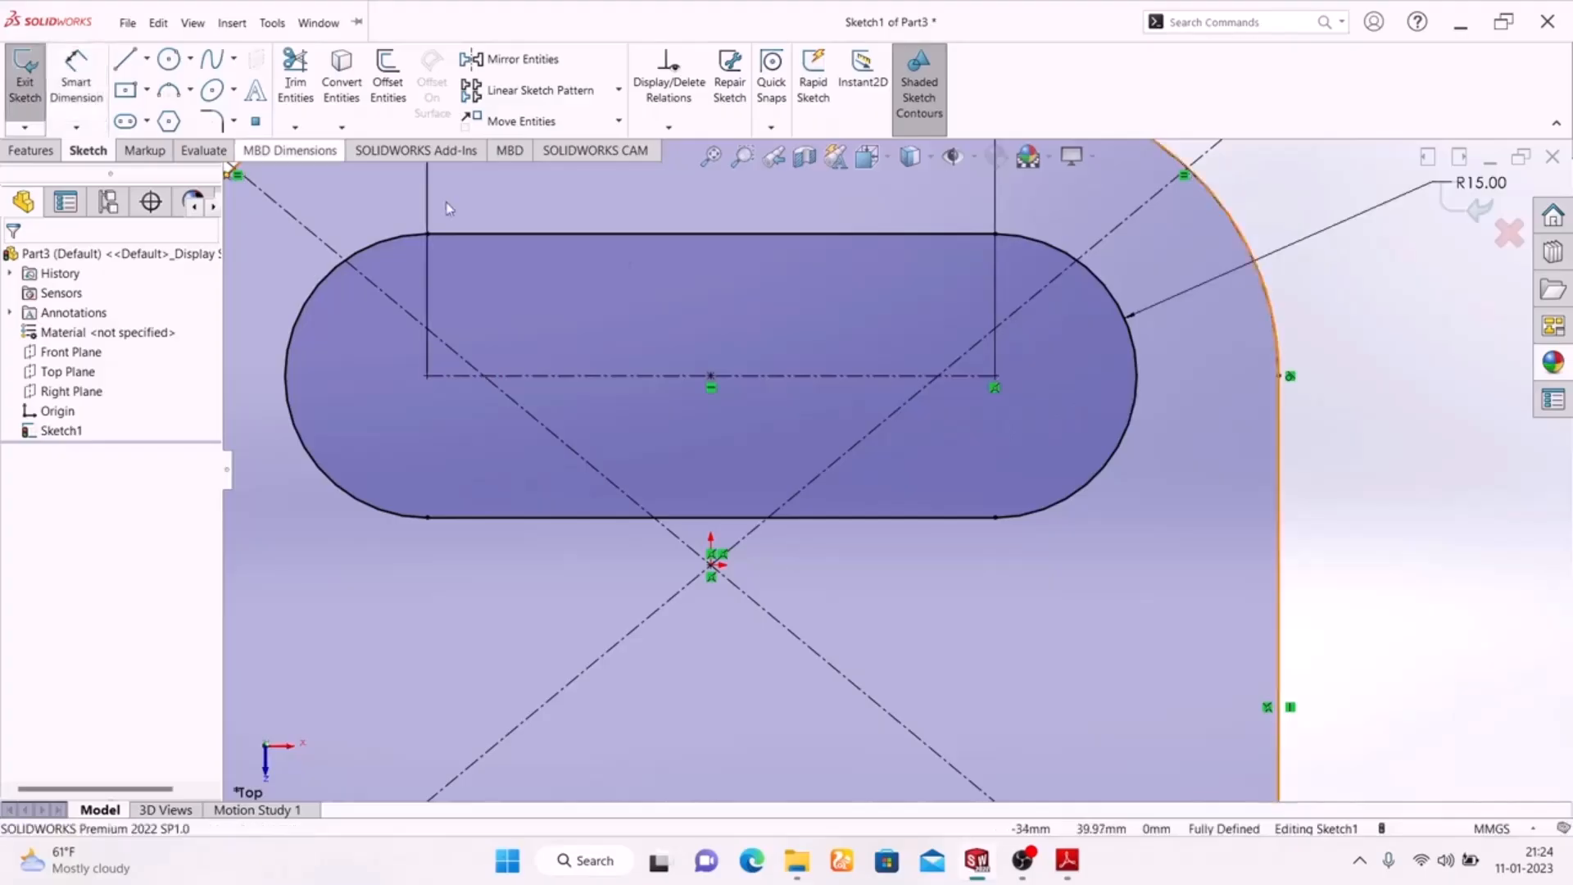
{"action": "left_click", "coordinate": [995, 387]}
{"action": "key", "text": "Delete"}
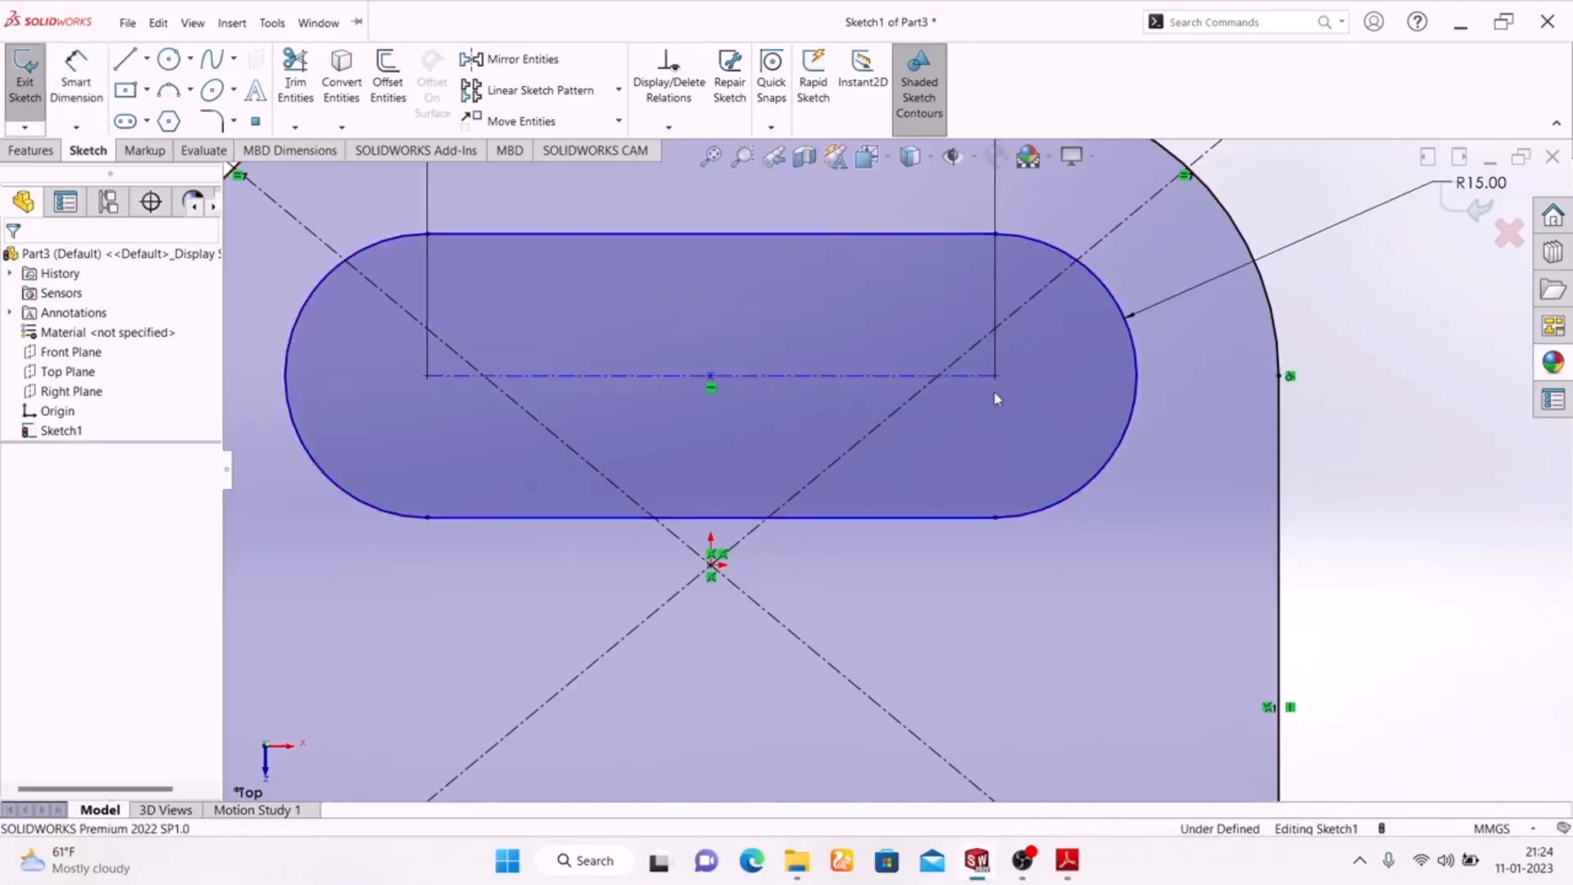
Dimension the slot's centreline 70 mm above the profile's bottom edge
{"action": "scroll", "coordinate": [1016, 443], "scroll_direction": "up", "scroll_amount": 6}
{"action": "left_click", "coordinate": [77, 82]}
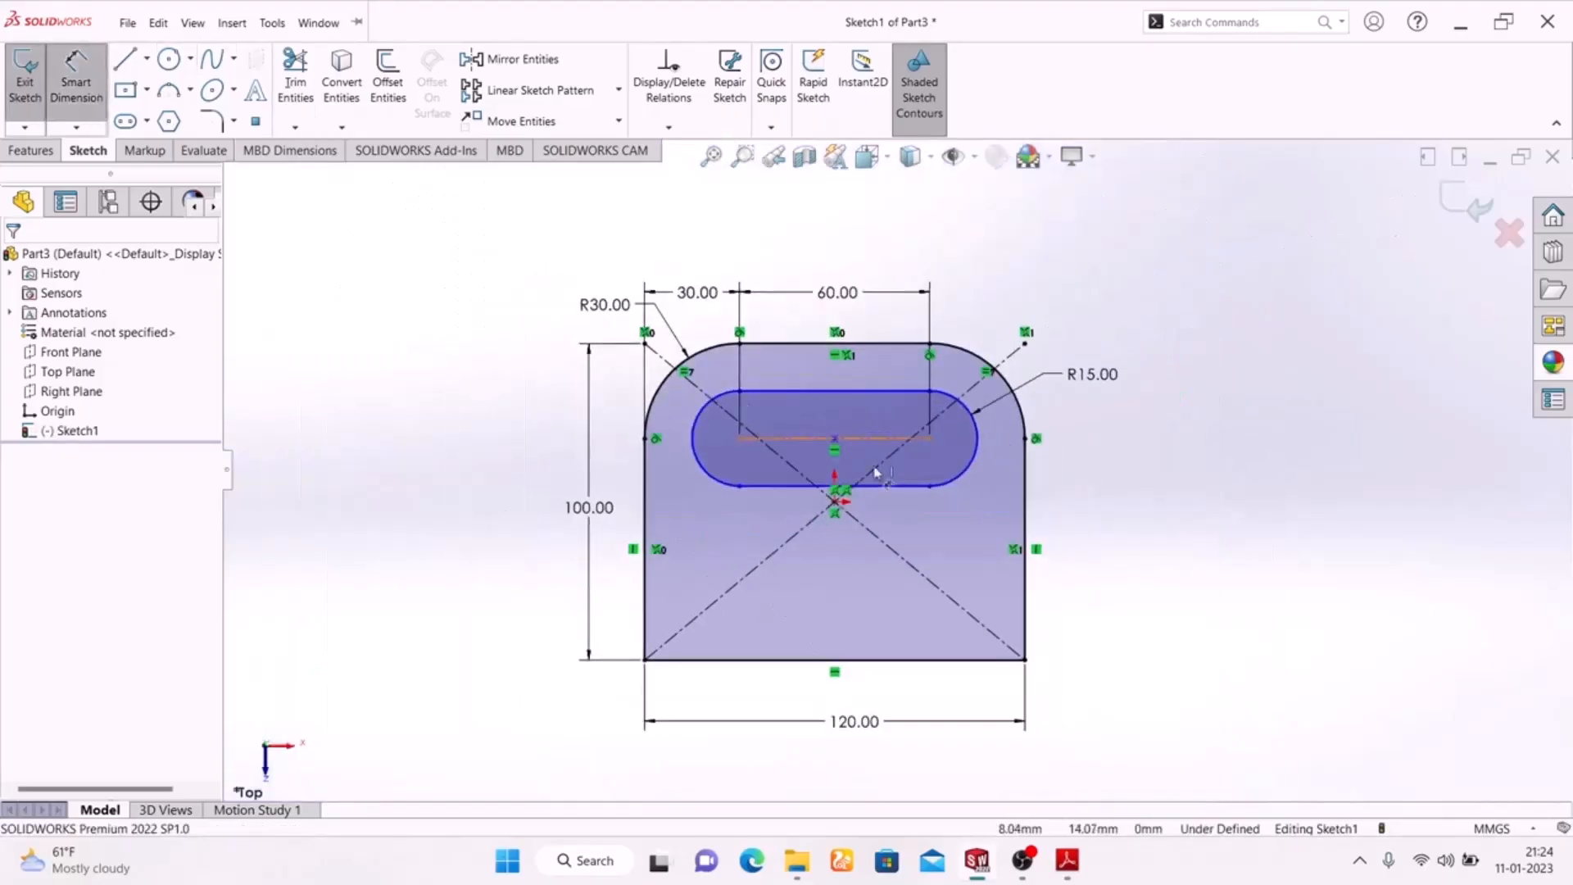
{"action": "left_click", "coordinate": [886, 457]}
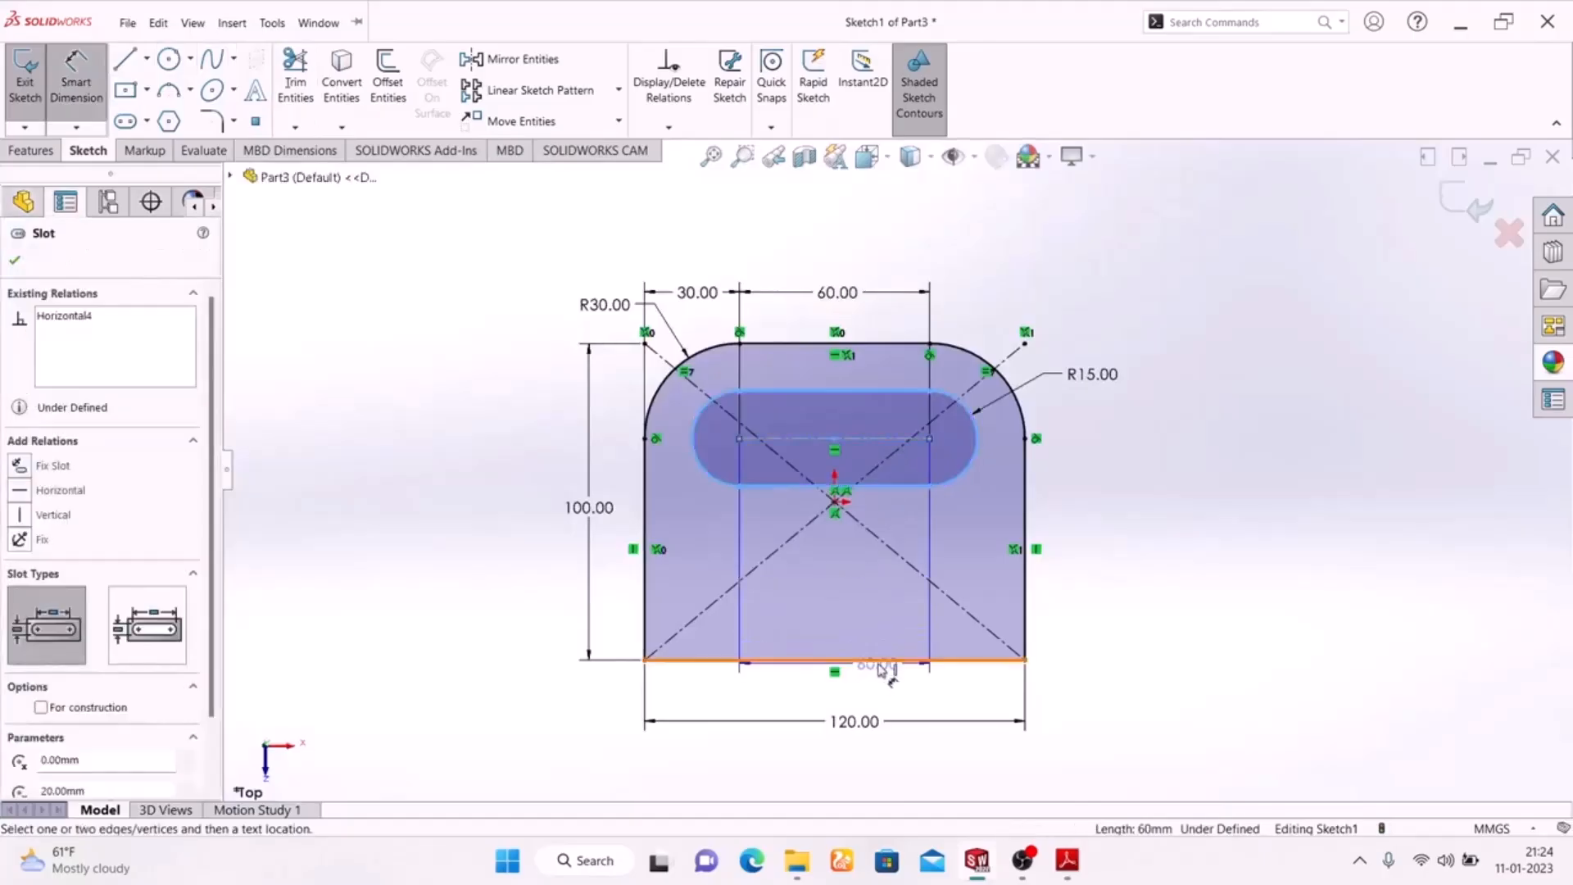
{"action": "left_click", "coordinate": [883, 659]}
{"action": "left_click", "coordinate": [1099, 549]}
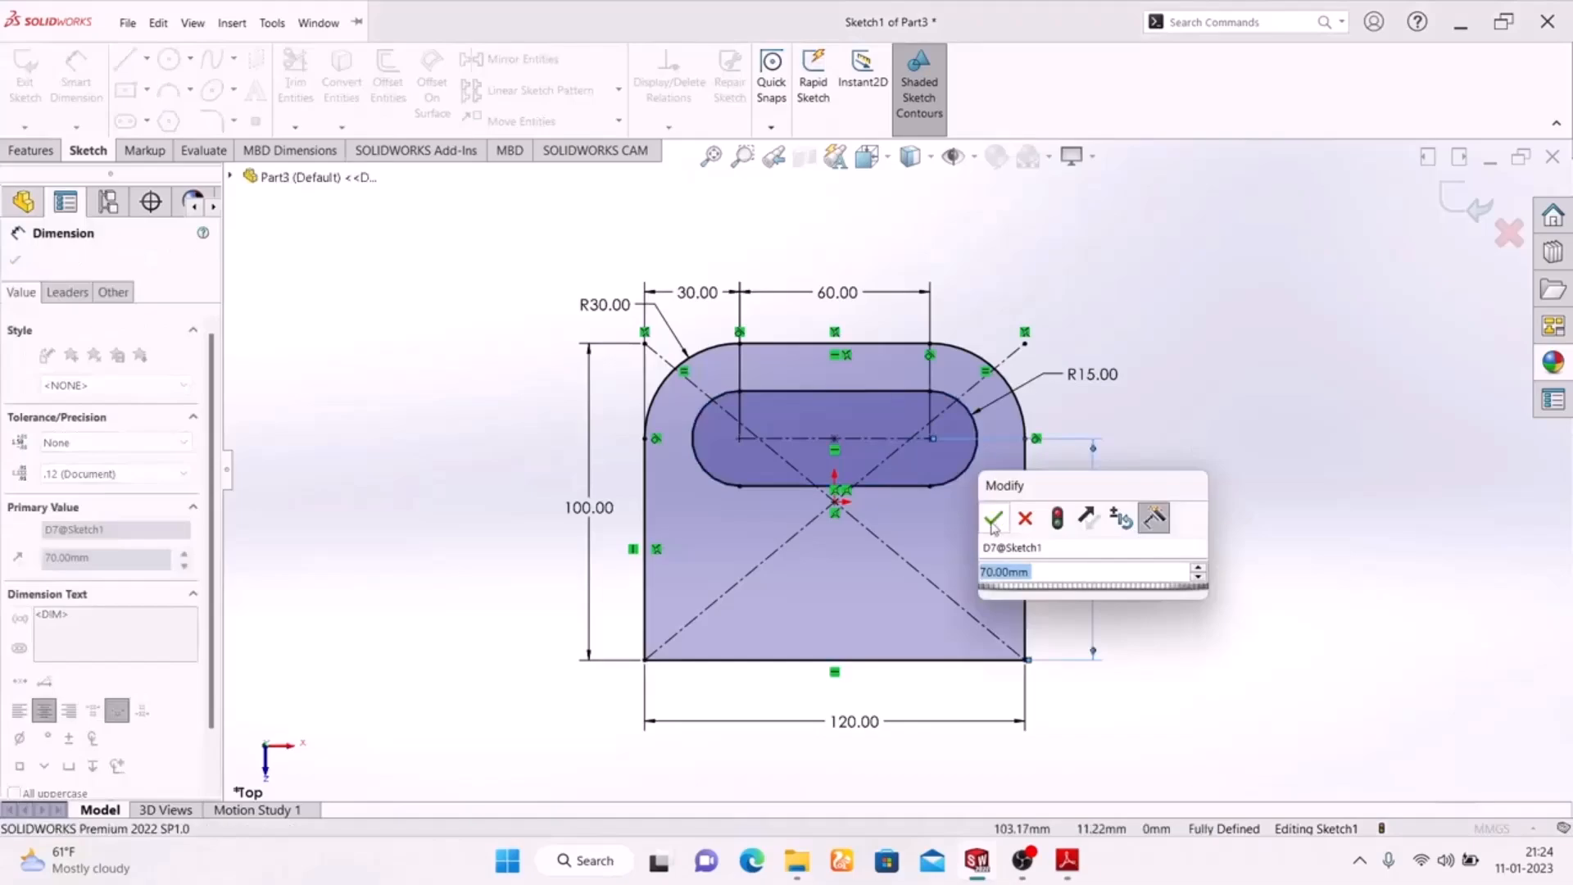
{"action": "left_click", "coordinate": [993, 518]}
{"action": "key", "text": "Escape"}
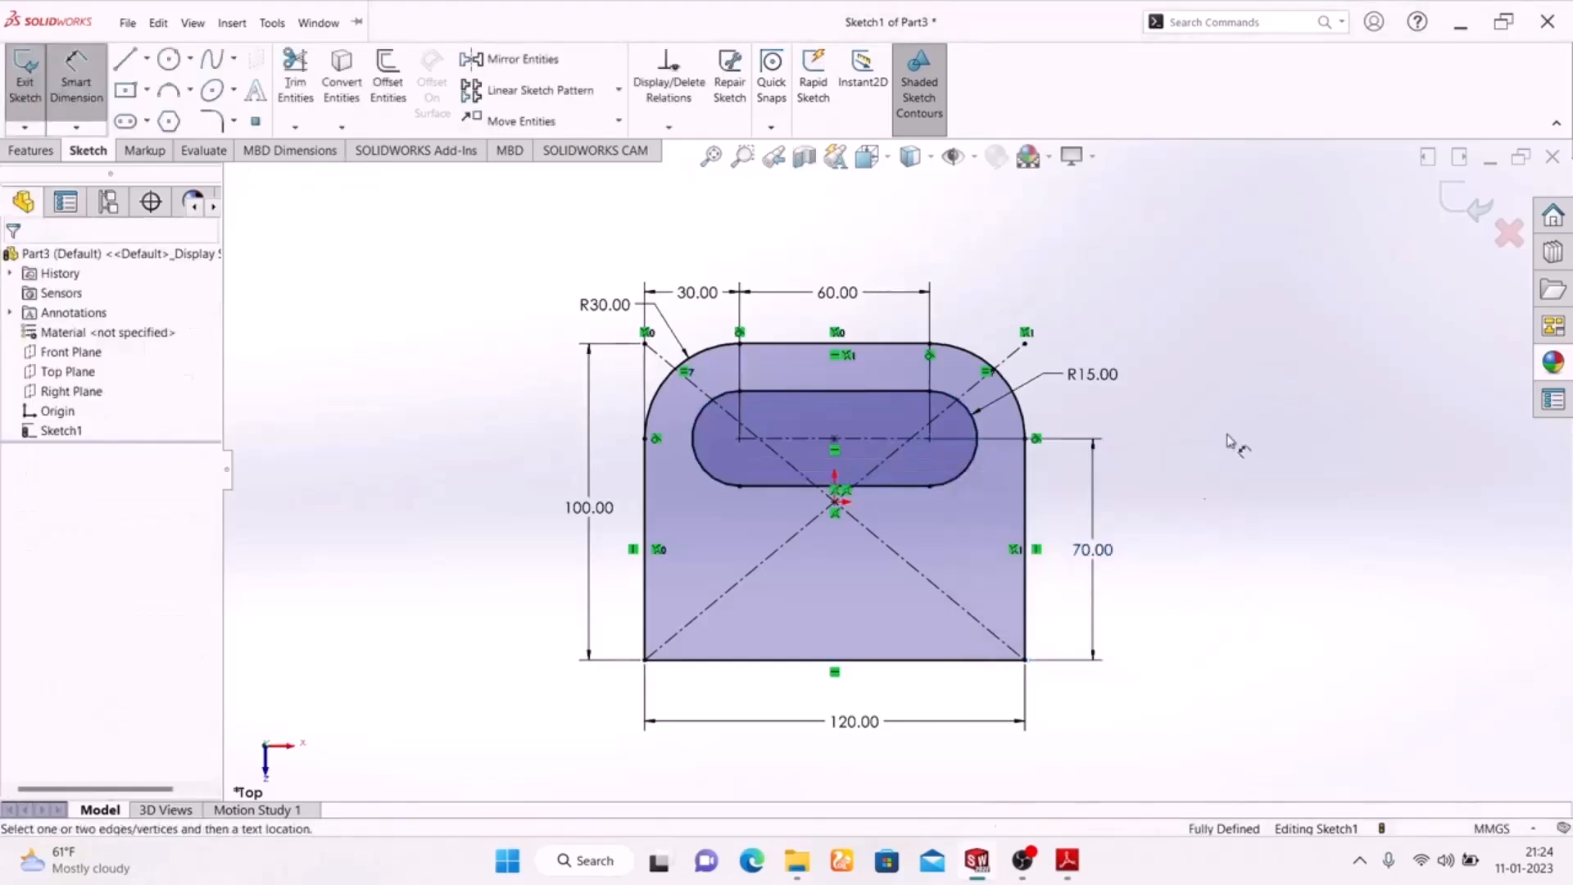
Compare the sketch with the Adobe Reader drawing, return to SolidWorks, exit the base sketch and set the isometric view
{"action": "left_click", "coordinate": [1067, 862]}
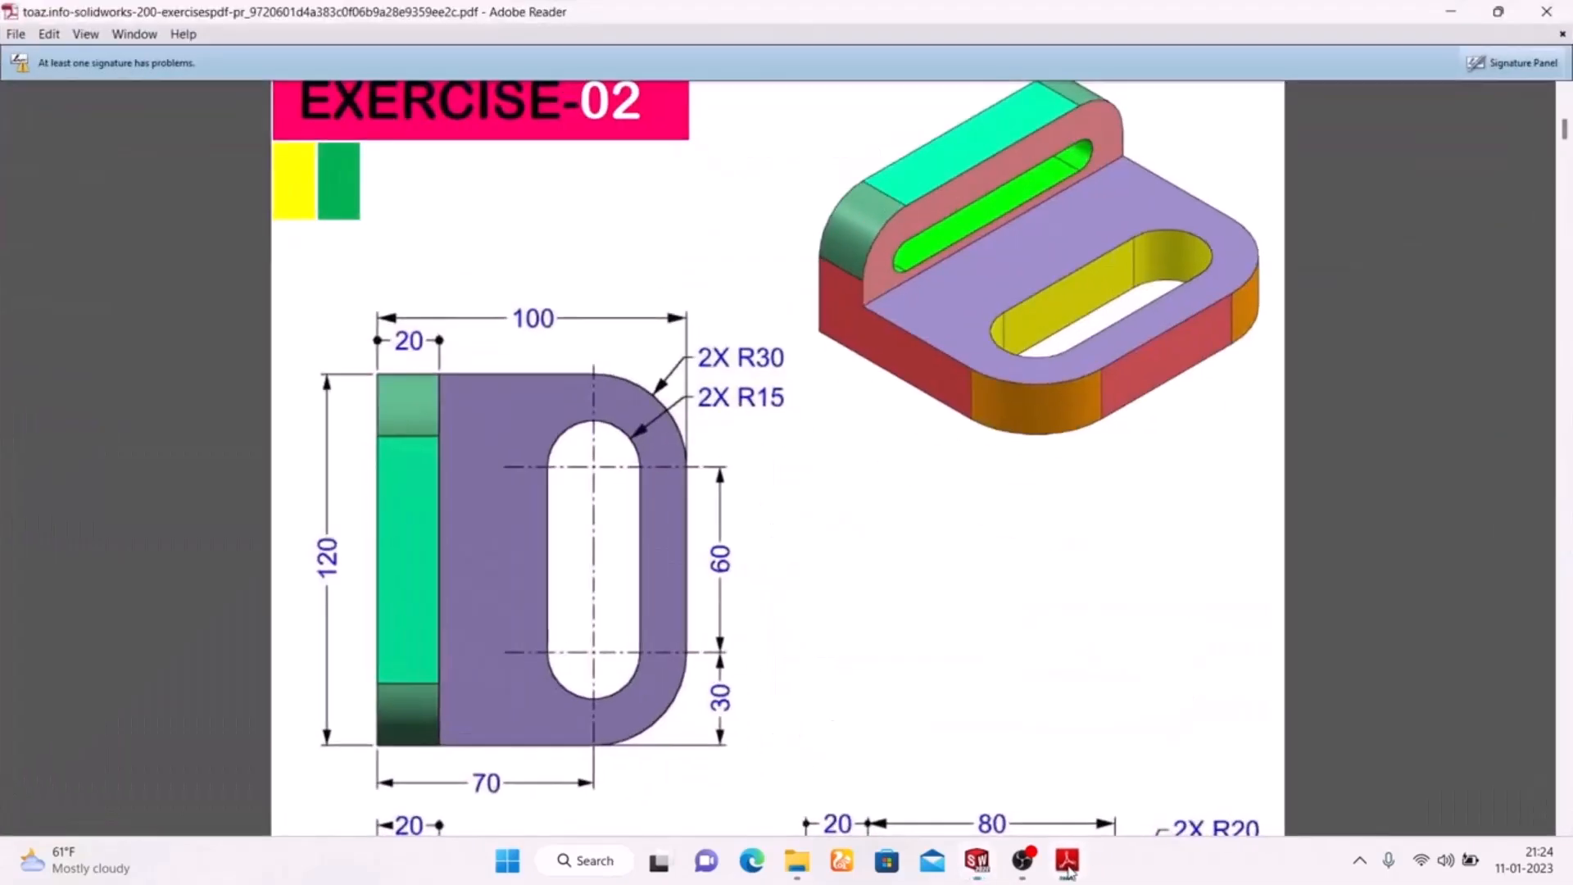
{"action": "left_click", "coordinate": [1067, 862]}
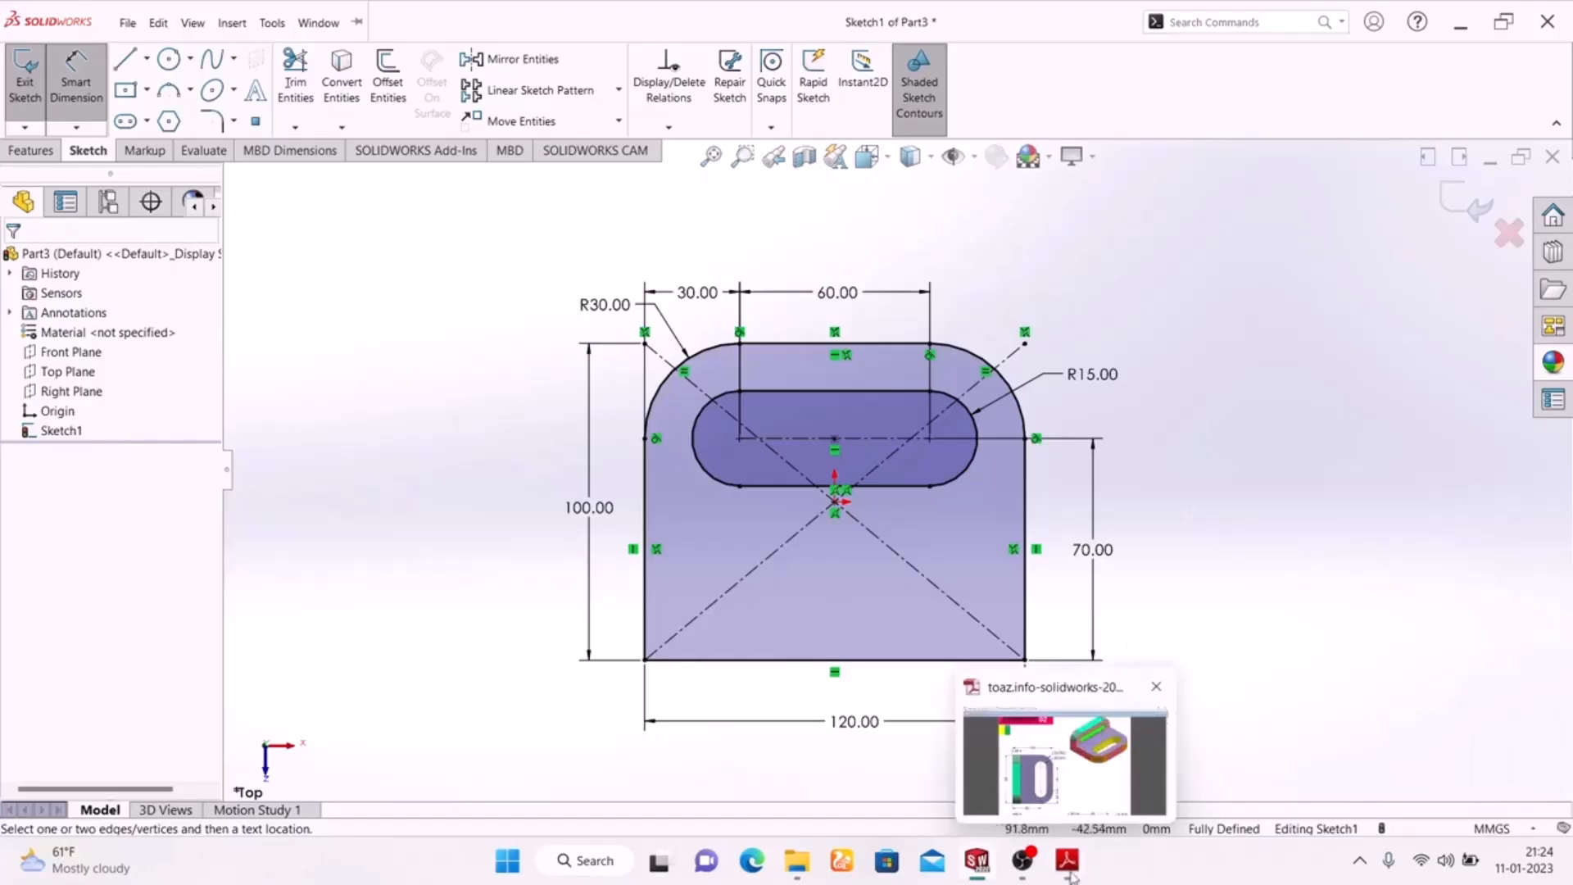
{"action": "left_click", "coordinate": [1457, 209]}
{"action": "mouse_move", "coordinate": [1243, 420]}
{"action": "middle_mouse_down"}
{"action": "mouse_move", "coordinate": [885, 576]}
{"action": "mouse_move", "coordinate": [1187, 685]}
{"action": "mouse_move", "coordinate": [1204, 642]}
{"action": "middle_mouse_up"}
{"action": "key", "text": "space"}
{"action": "left_click", "coordinate": [1448, 688]}
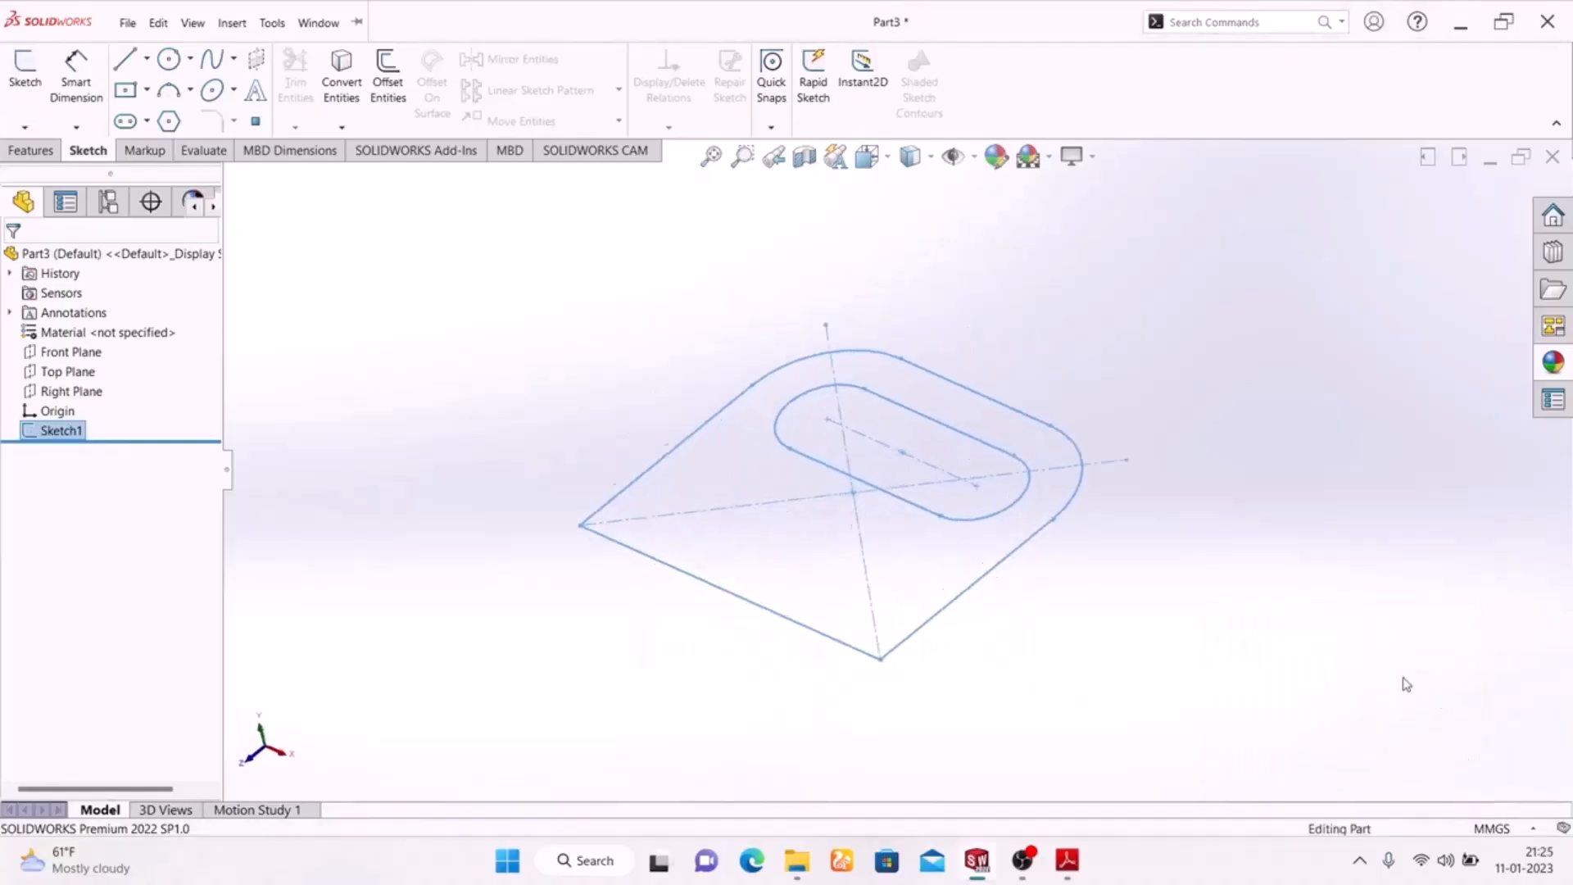
Extrude the slotted base profile 20 mm as a blind boss, checking the drawing in Adobe Reader before returning to SolidWorks
{"action": "left_click", "coordinate": [46, 158]}
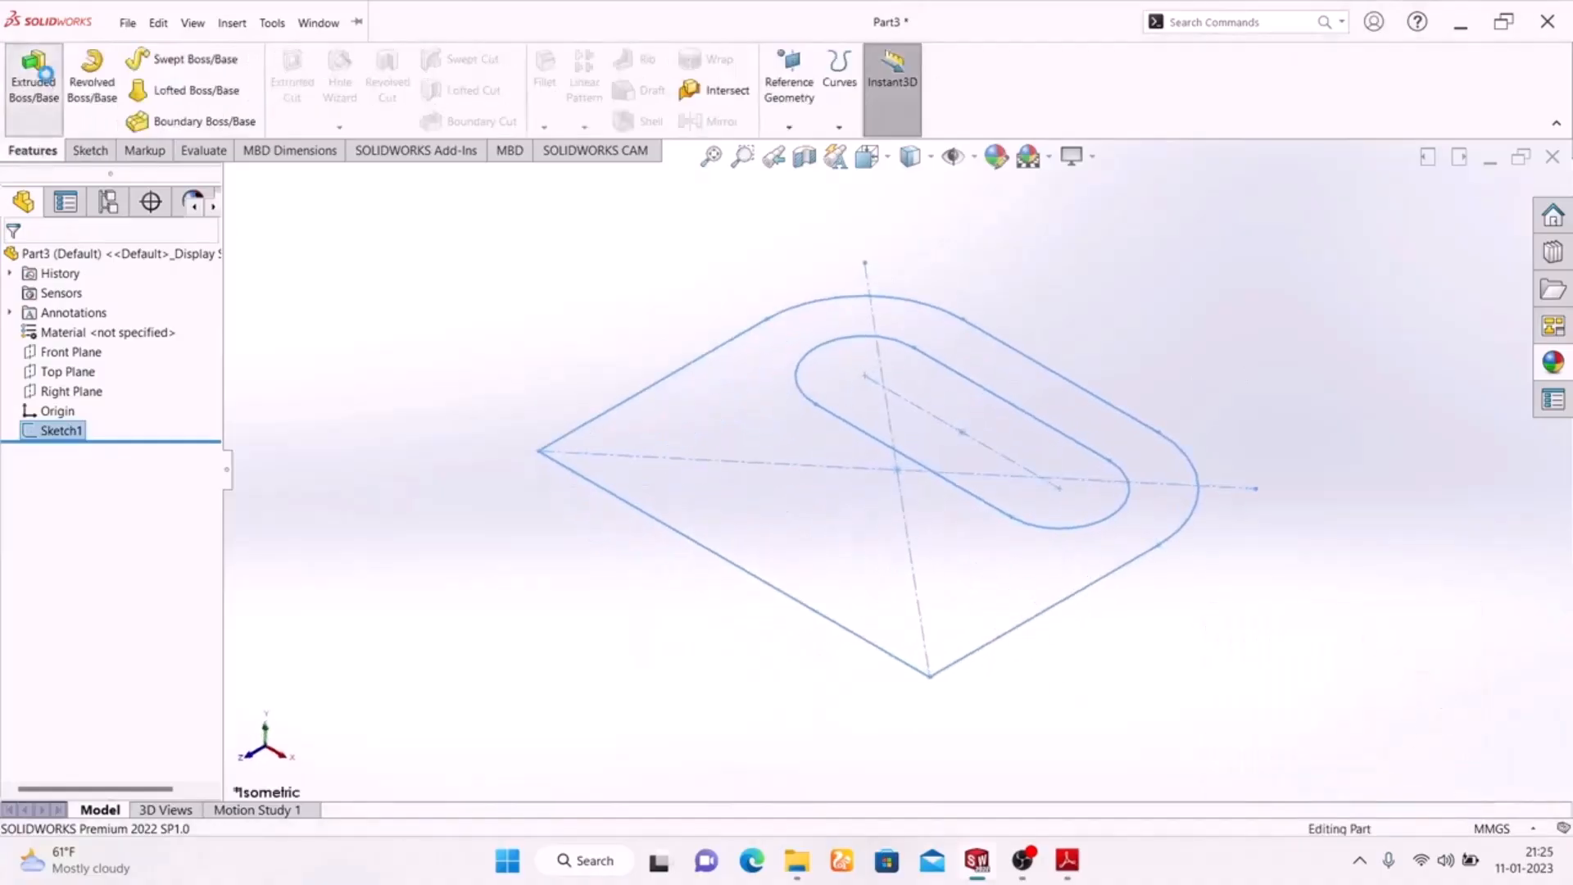
{"action": "left_click", "coordinate": [33, 78]}
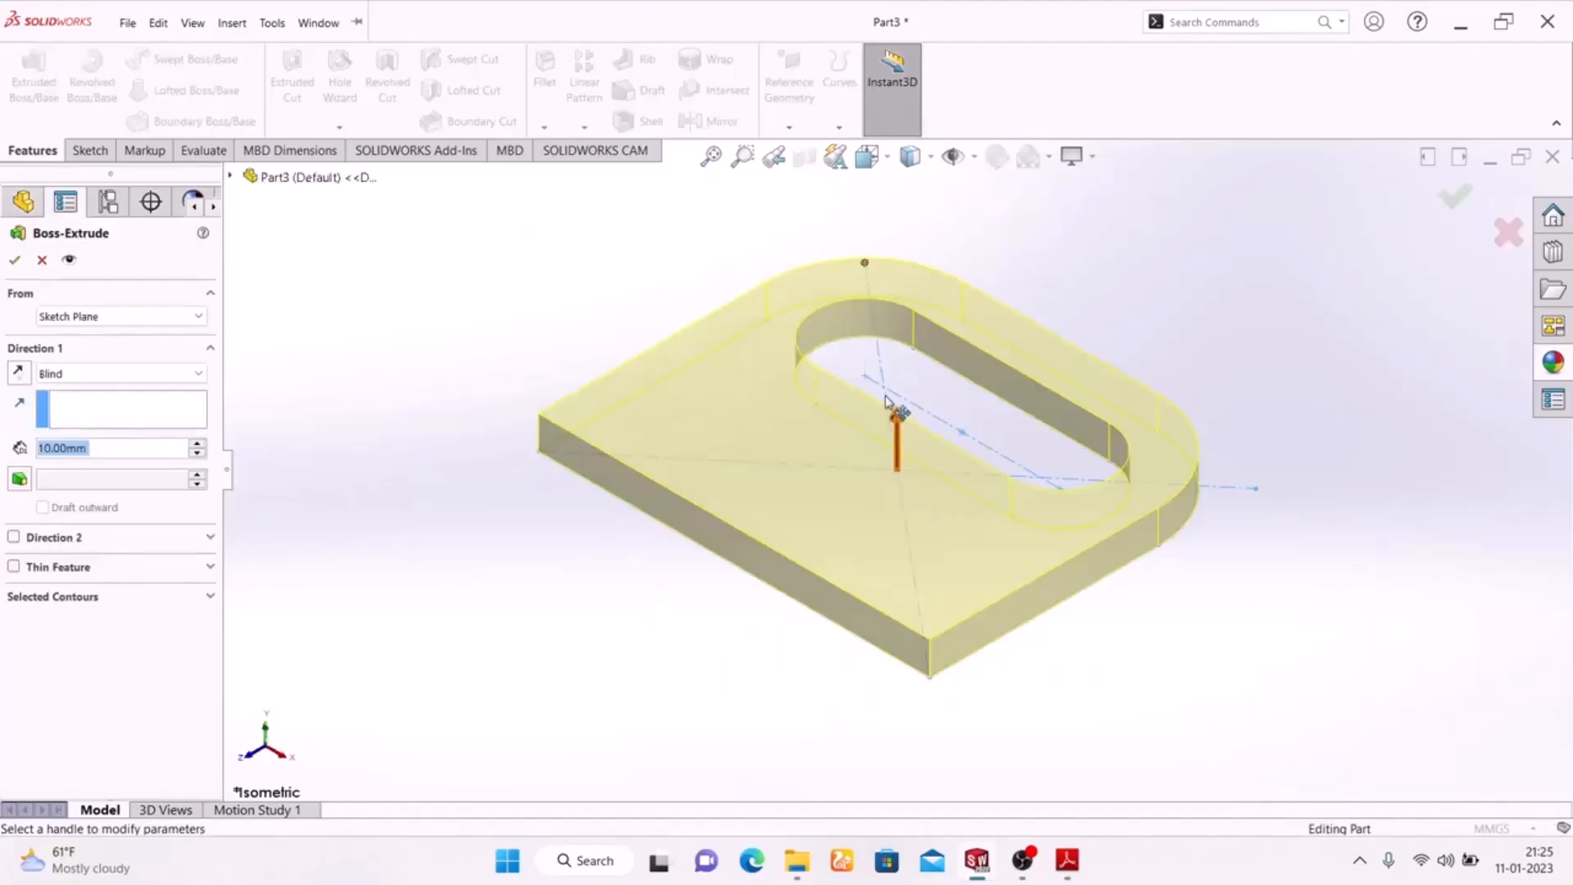
{"action": "left_click", "coordinate": [1069, 865]}
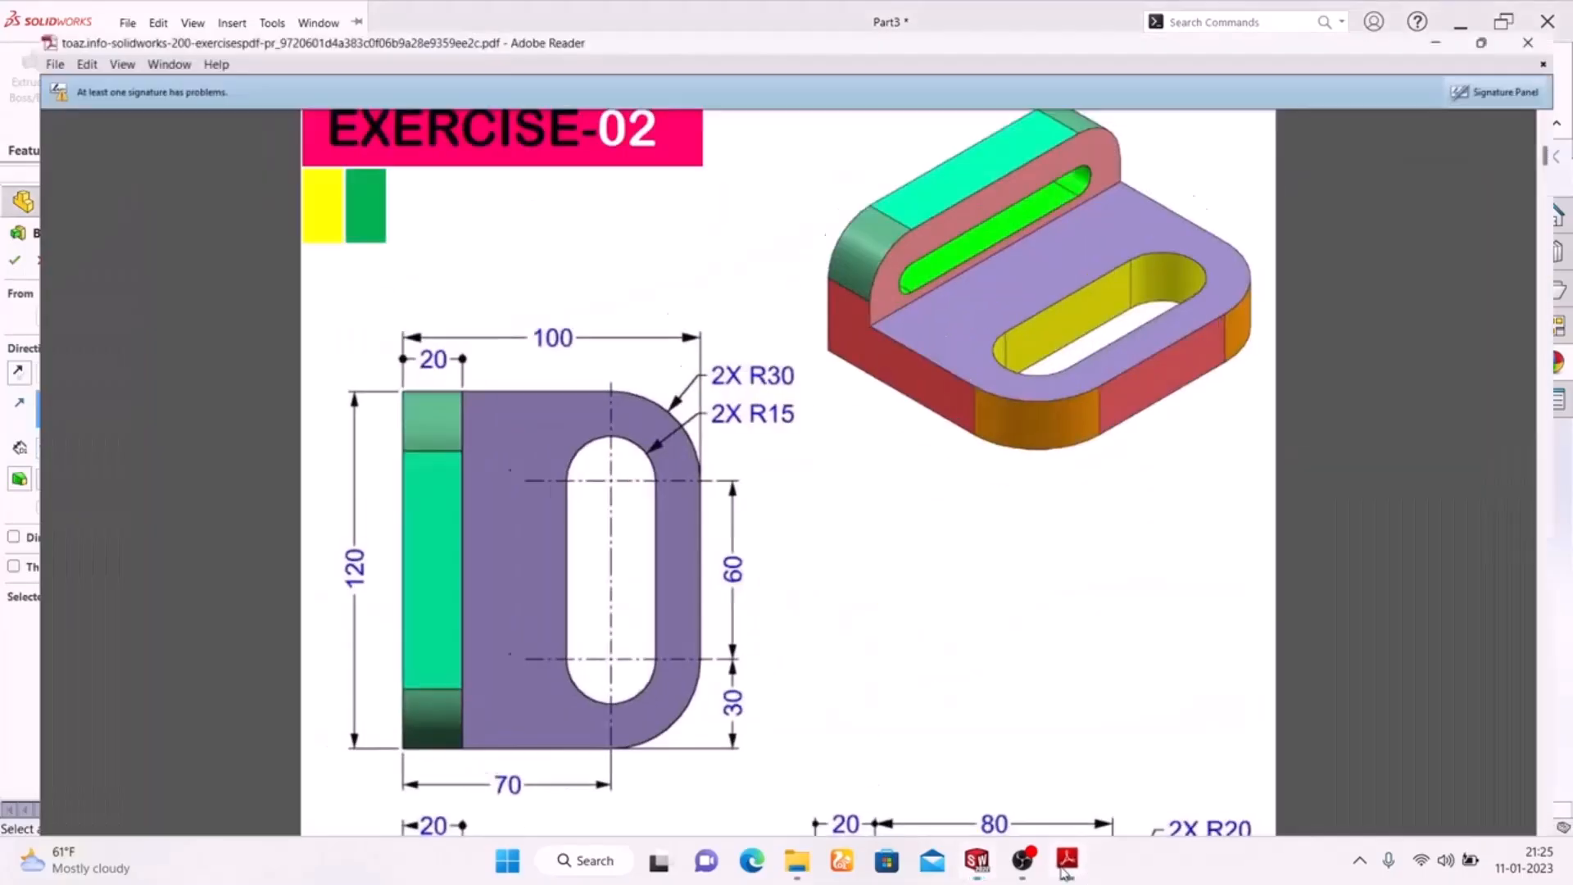
{"action": "left_click", "coordinate": [1064, 869]}
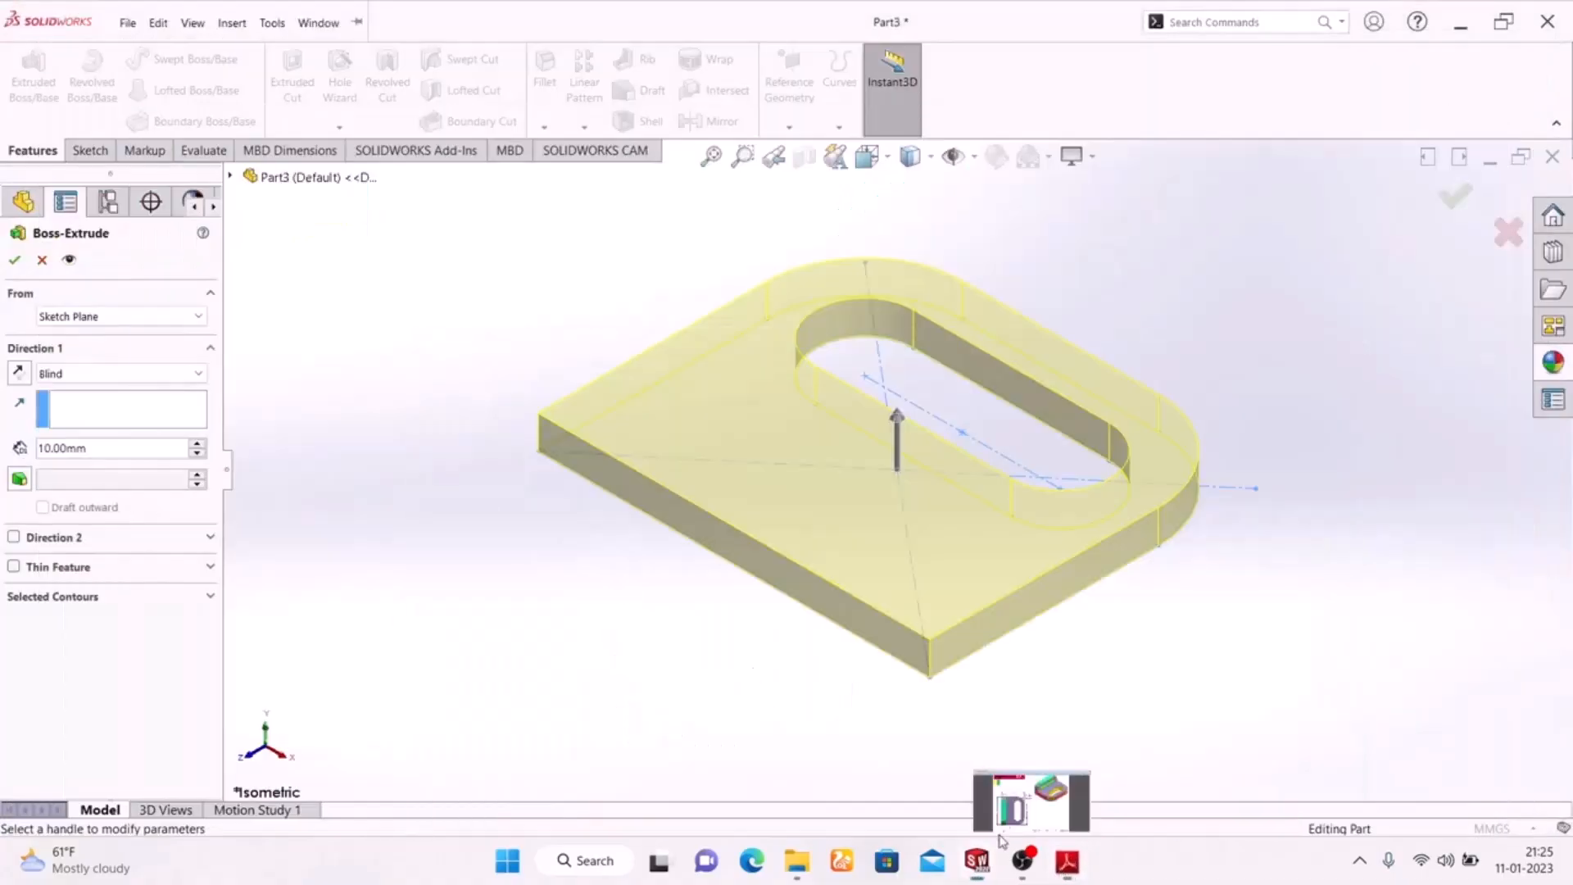
{"action": "left_click_drag", "start_coordinate": [119, 447], "coordinate": [2, 430]}
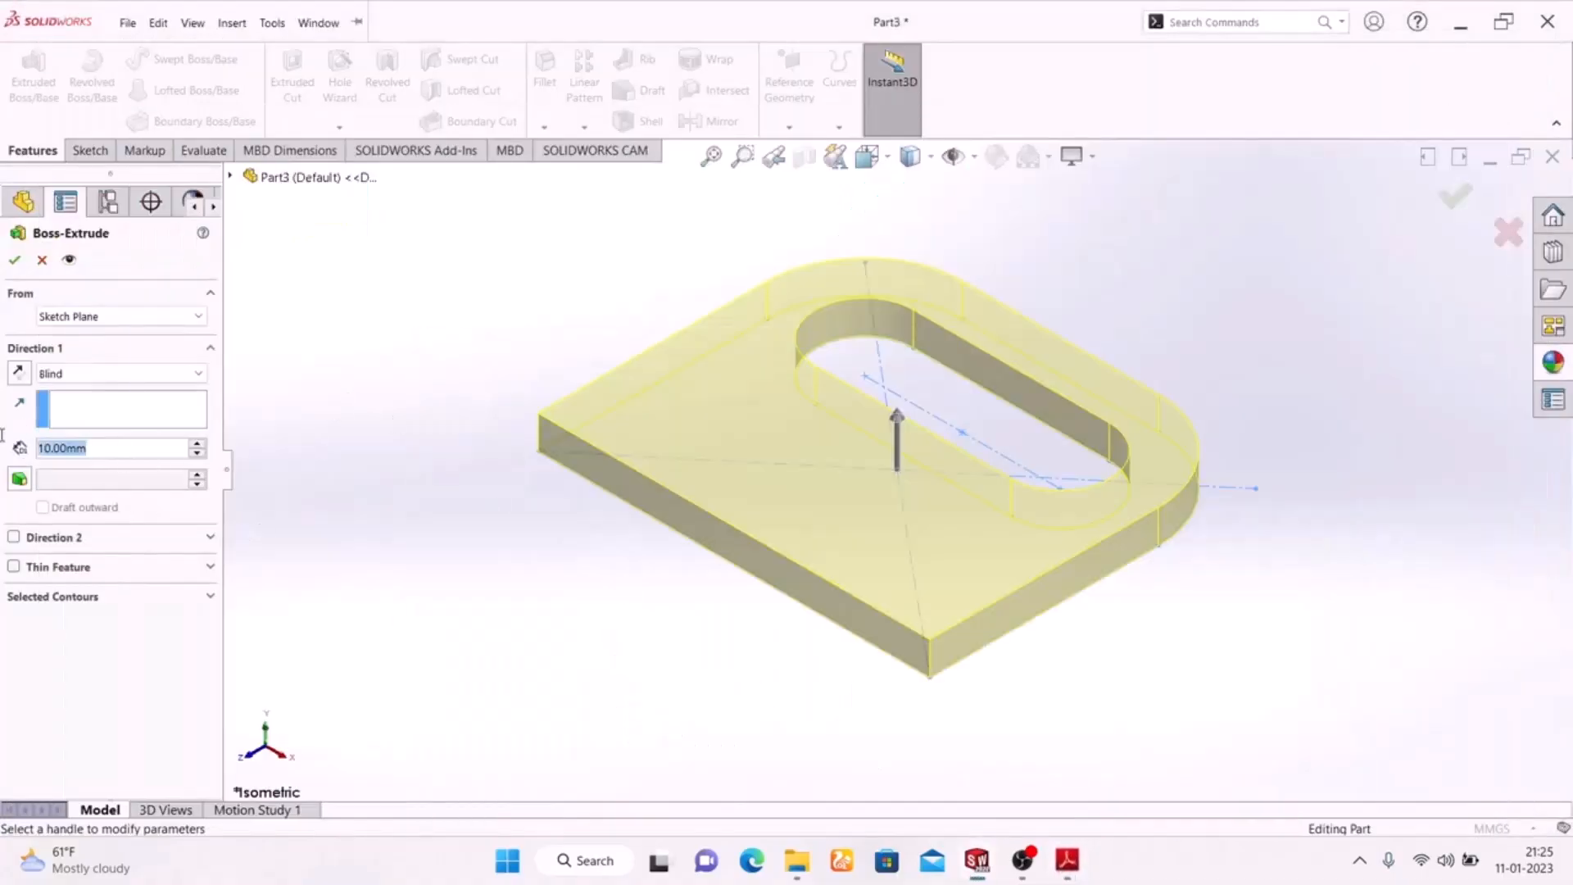
{"action": "type", "text": "20"}
{"action": "key", "text": "Return"}
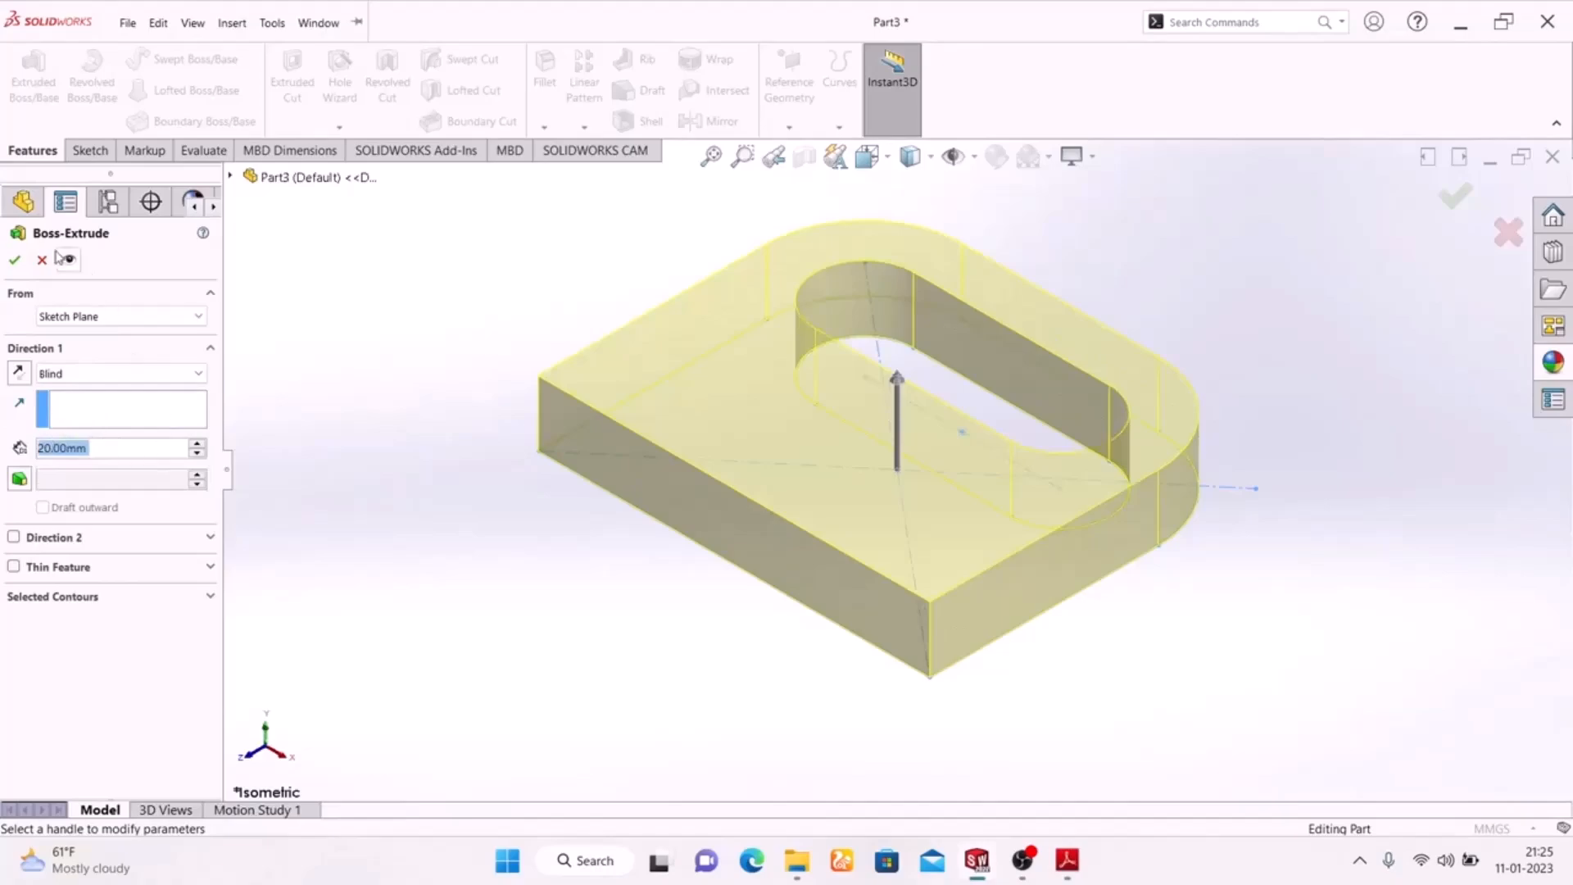
{"action": "left_click", "coordinate": [15, 261]}
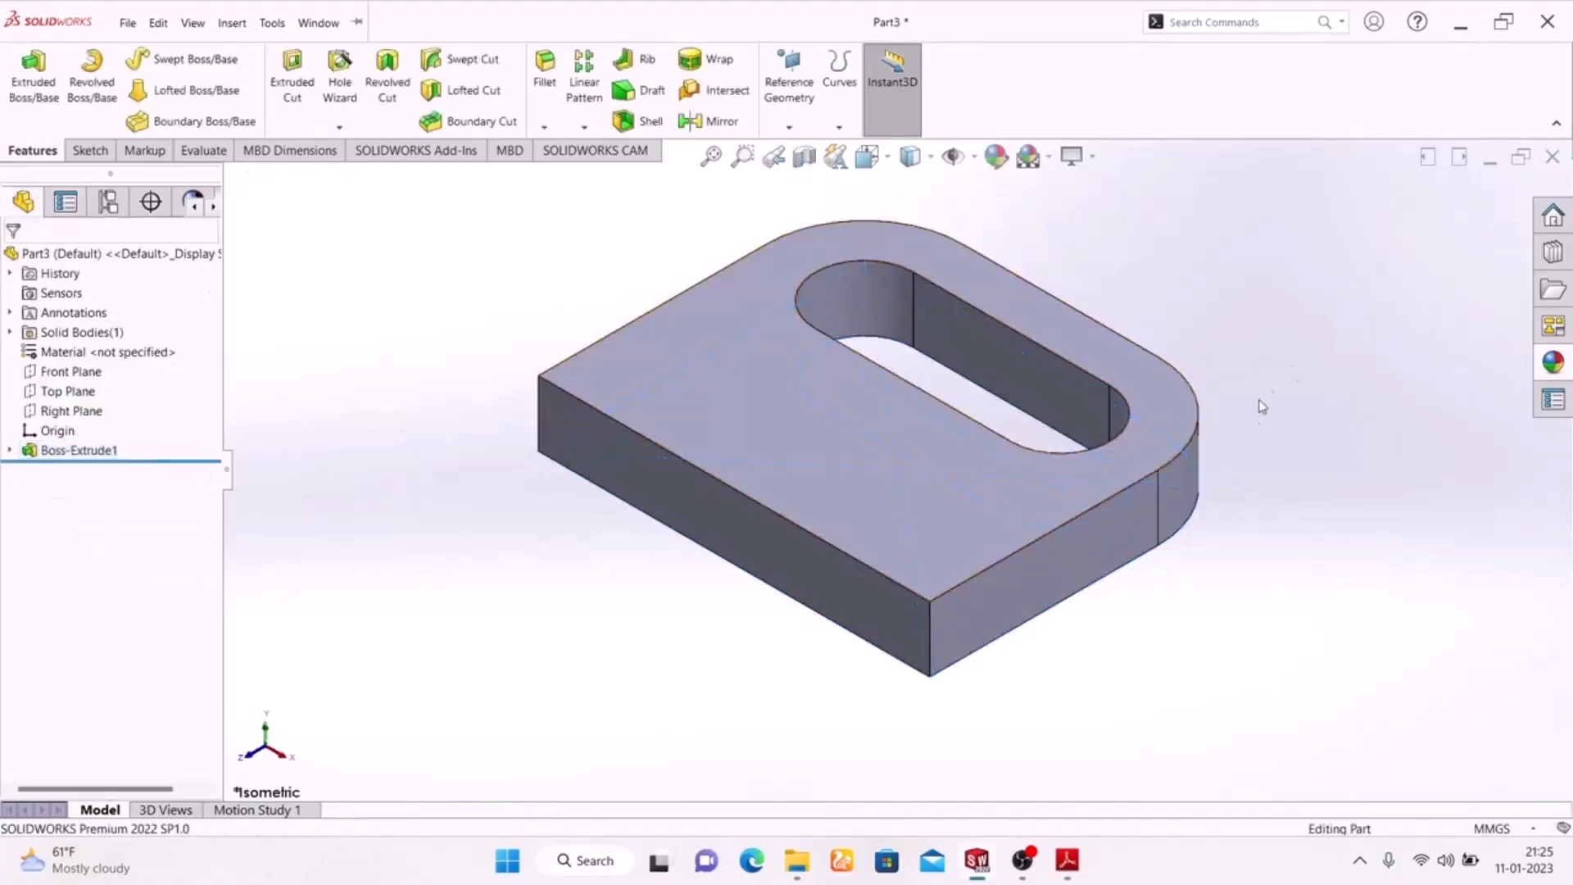
Start a sketch on the base's long straight side face and draw a corner rectangle about 120 mm wide upward from its upper edge
{"action": "left_click", "coordinate": [778, 558]}
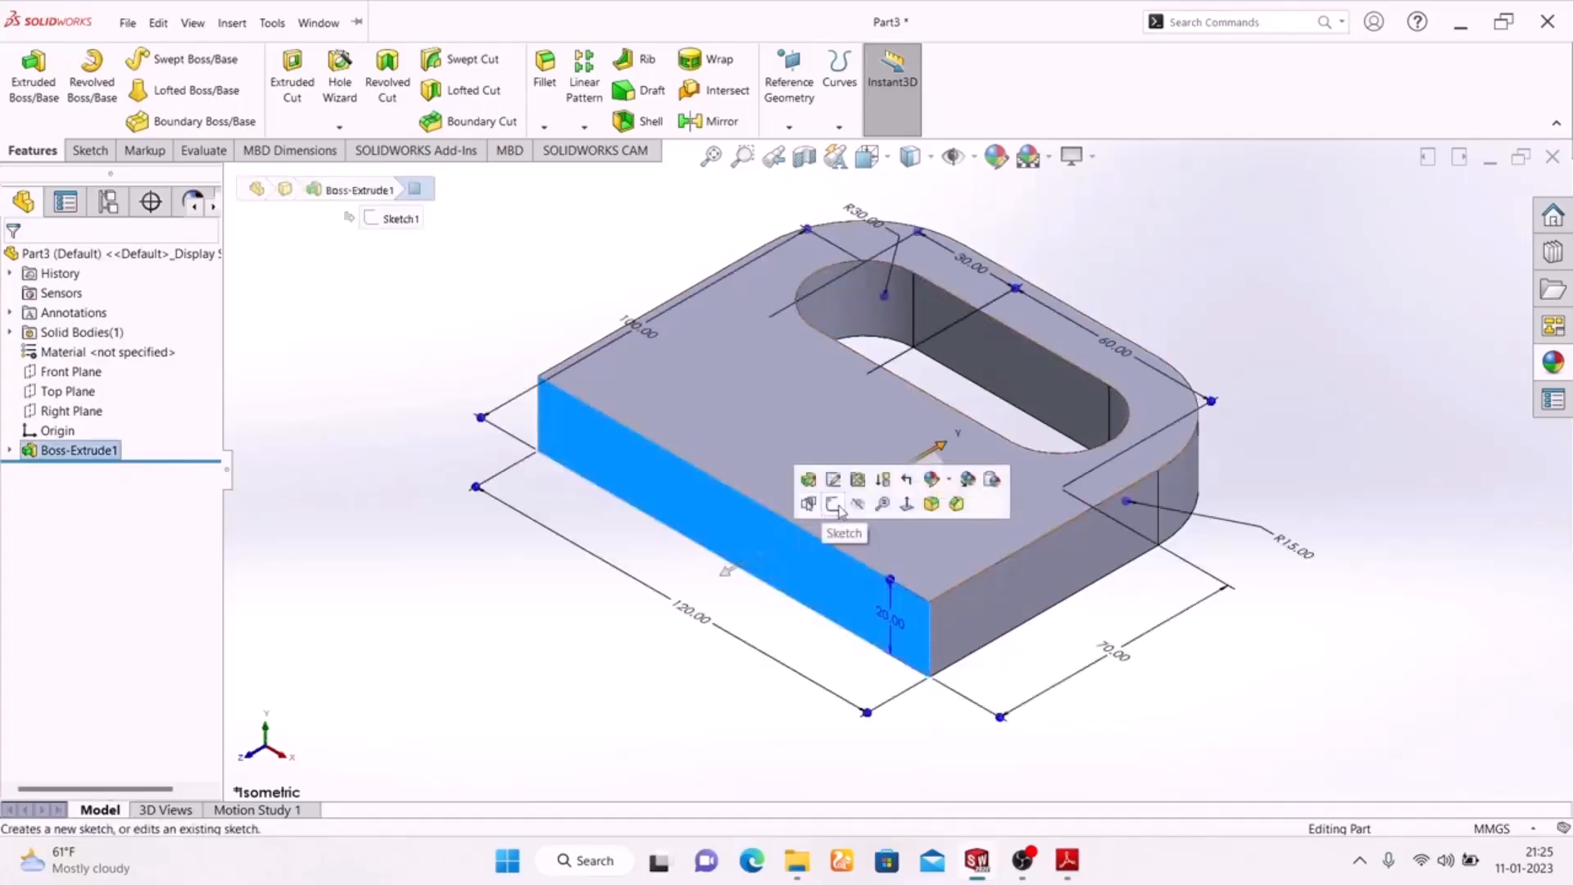
{"action": "left_click", "coordinate": [833, 503]}
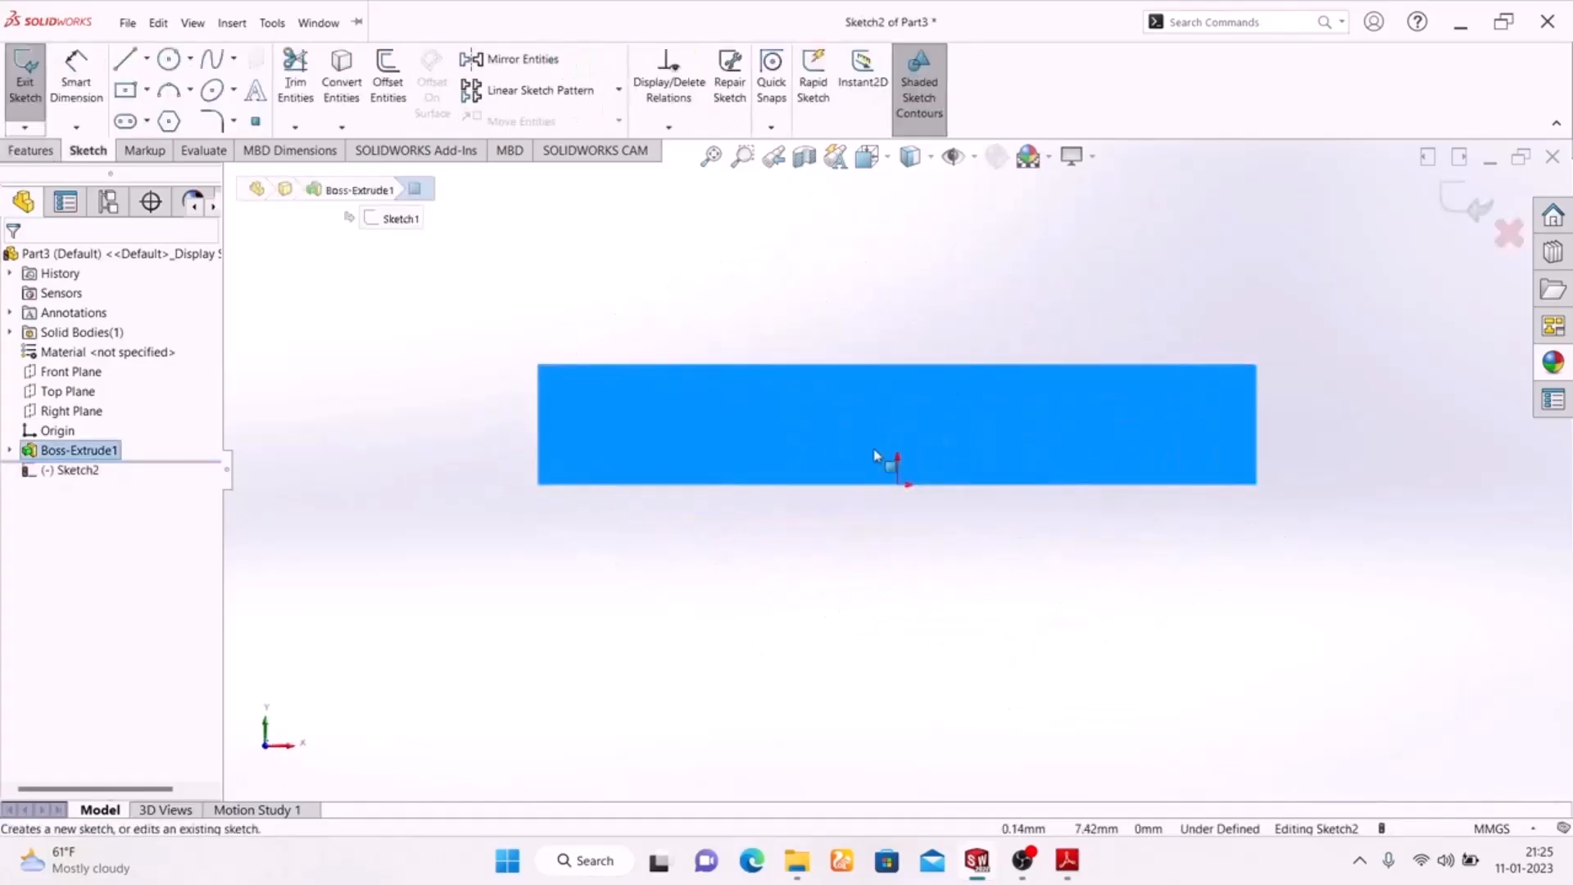
{"action": "left_click", "coordinate": [148, 91]}
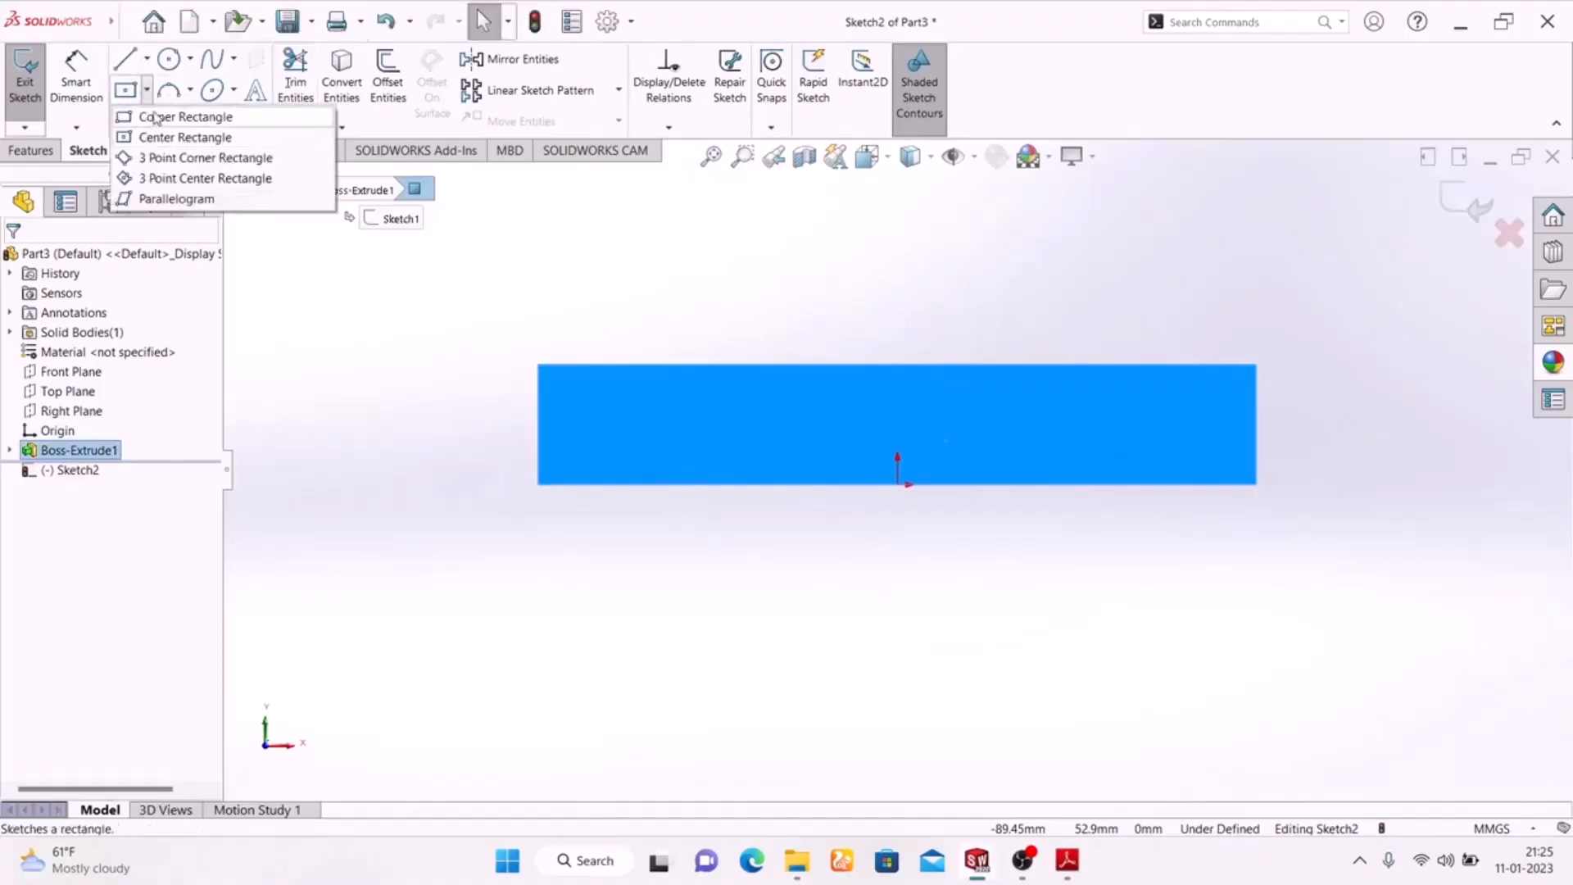
{"action": "left_click", "coordinate": [159, 121]}
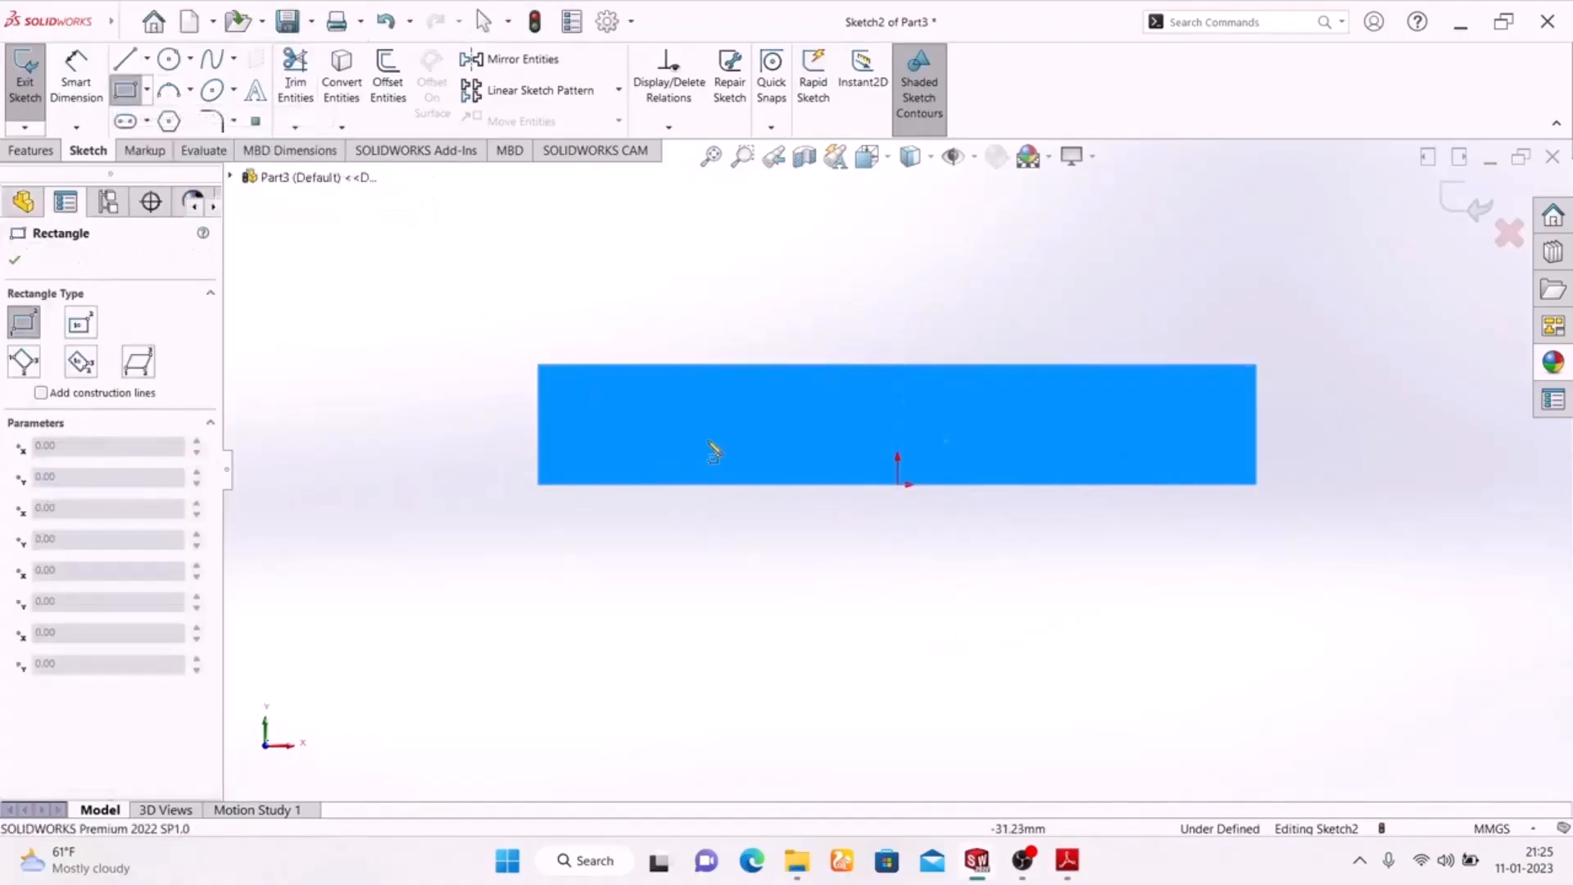
{"action": "left_click", "coordinate": [538, 365]}
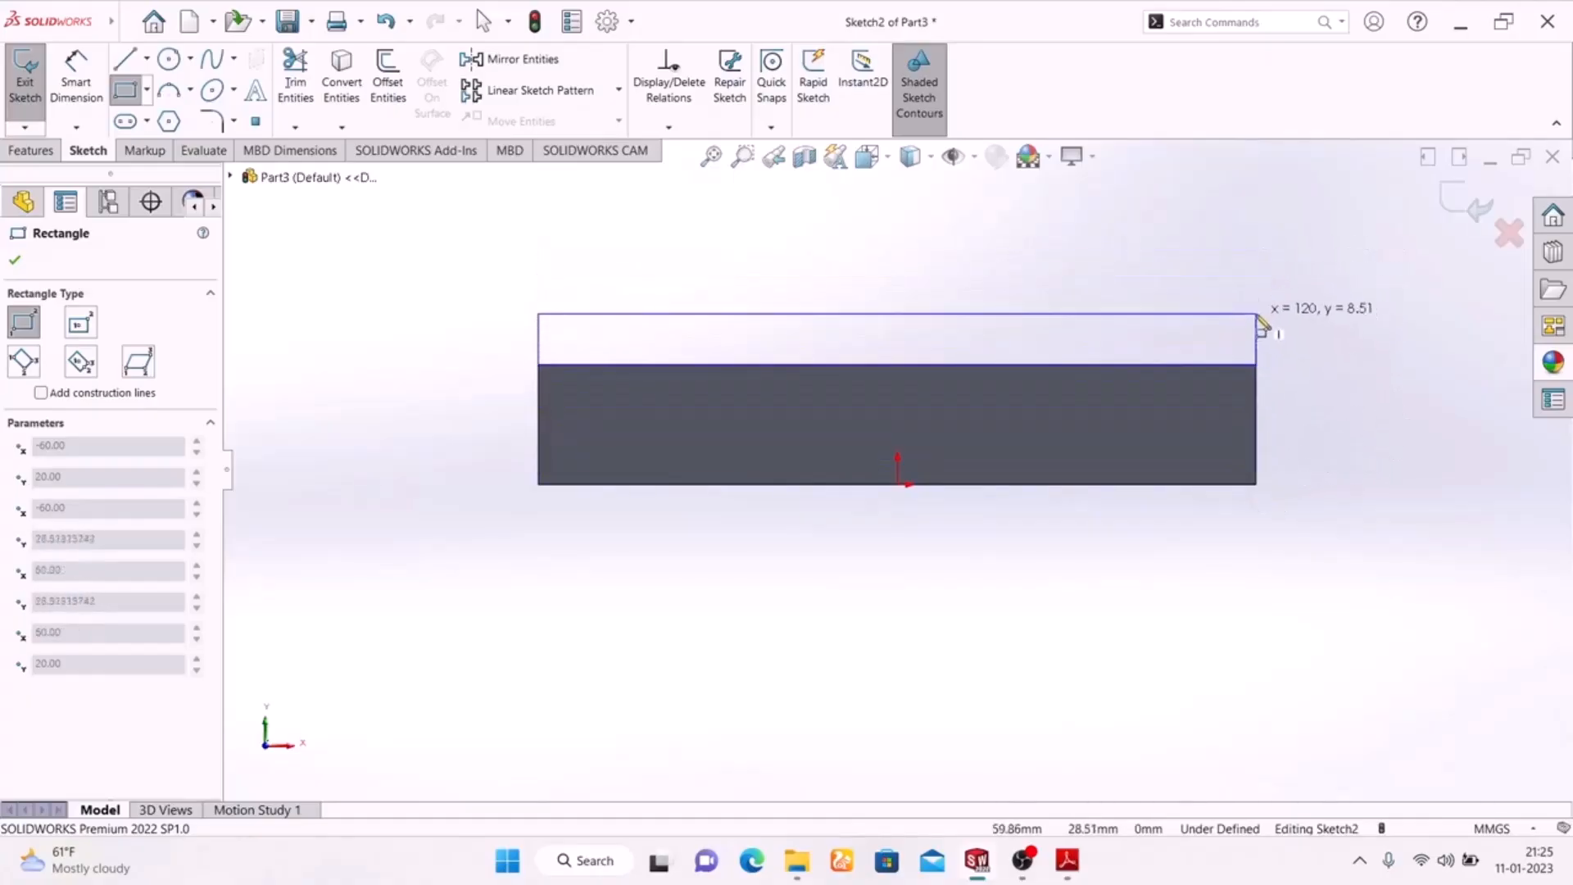
{"action": "left_click", "coordinate": [1258, 233]}
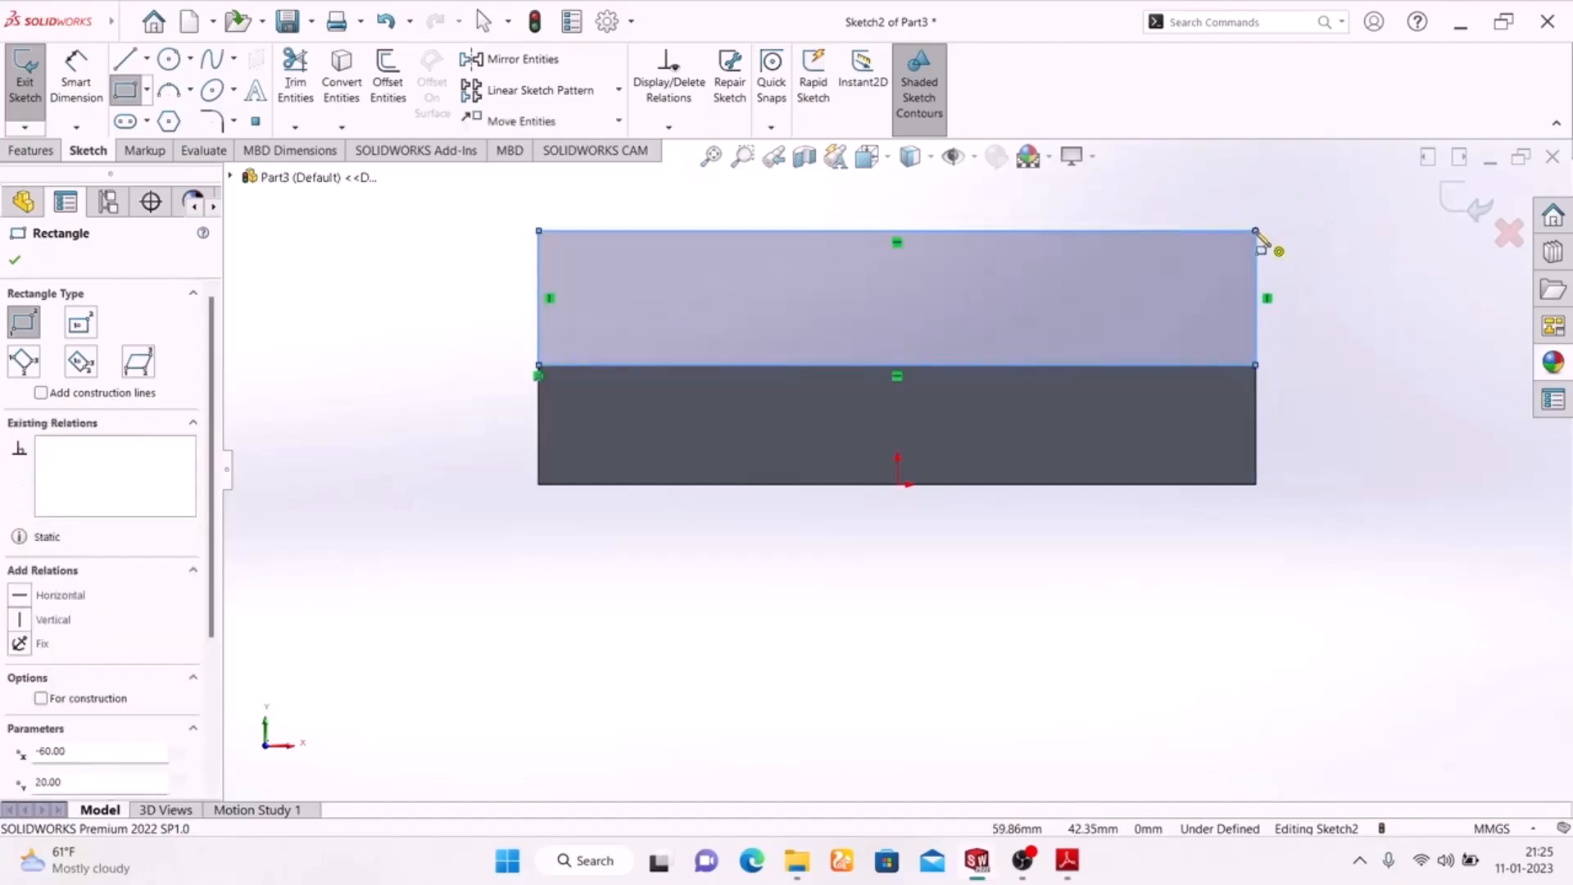
{"action": "right_click", "coordinate": [1369, 313]}
{"action": "left_click", "coordinate": [1387, 314]}
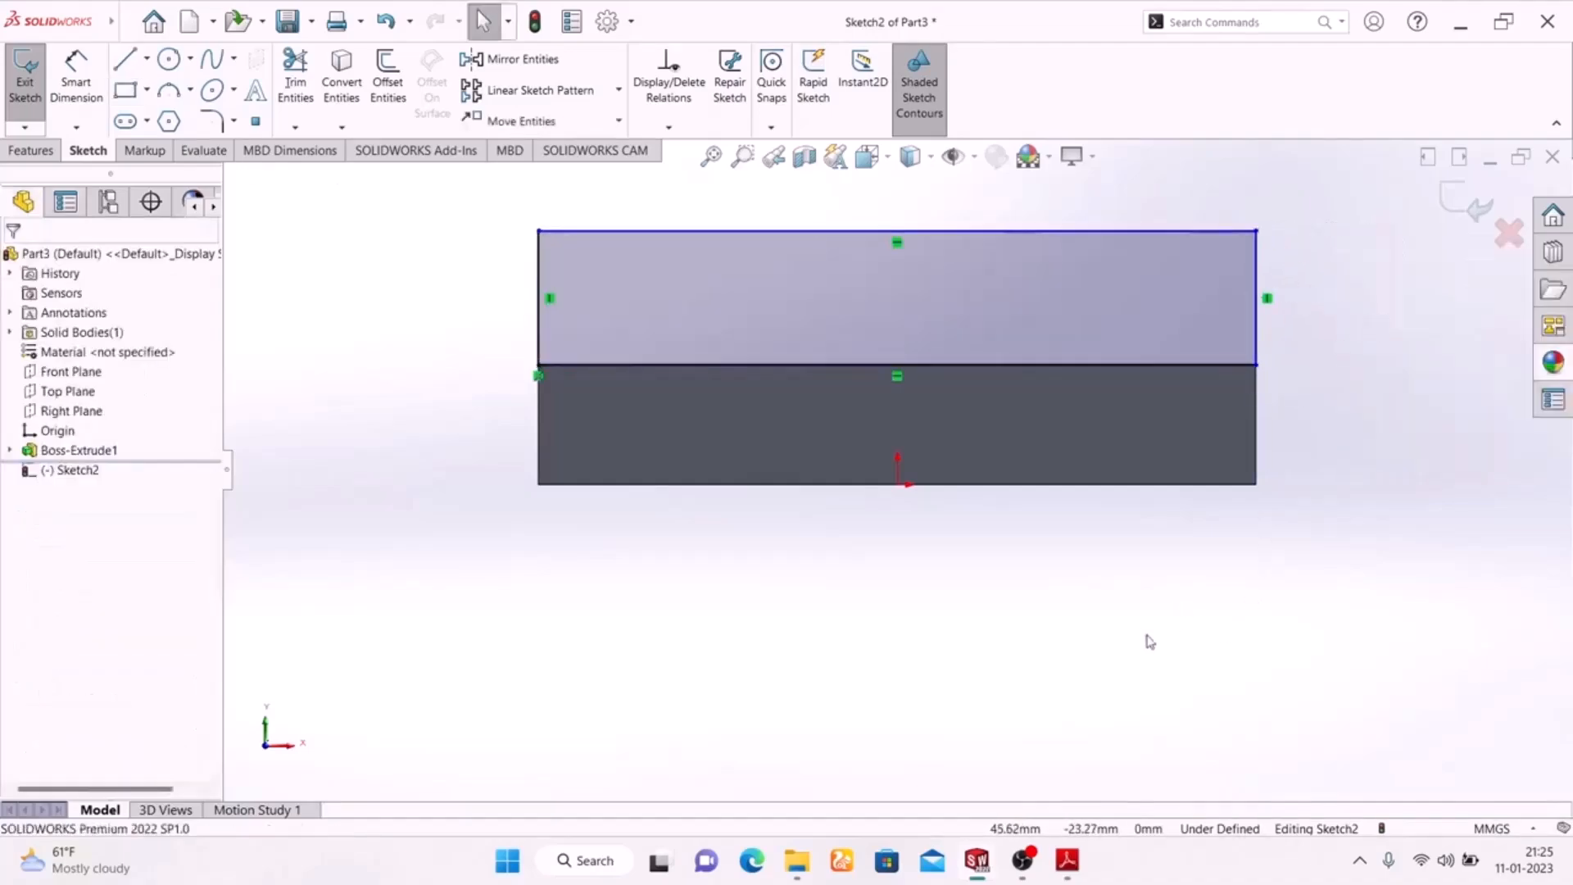
Check the flange height on the Adobe Reader drawing, return to SolidWorks and dimension the rectangle's height as 30 mm
{"action": "left_click", "coordinate": [76, 92]}
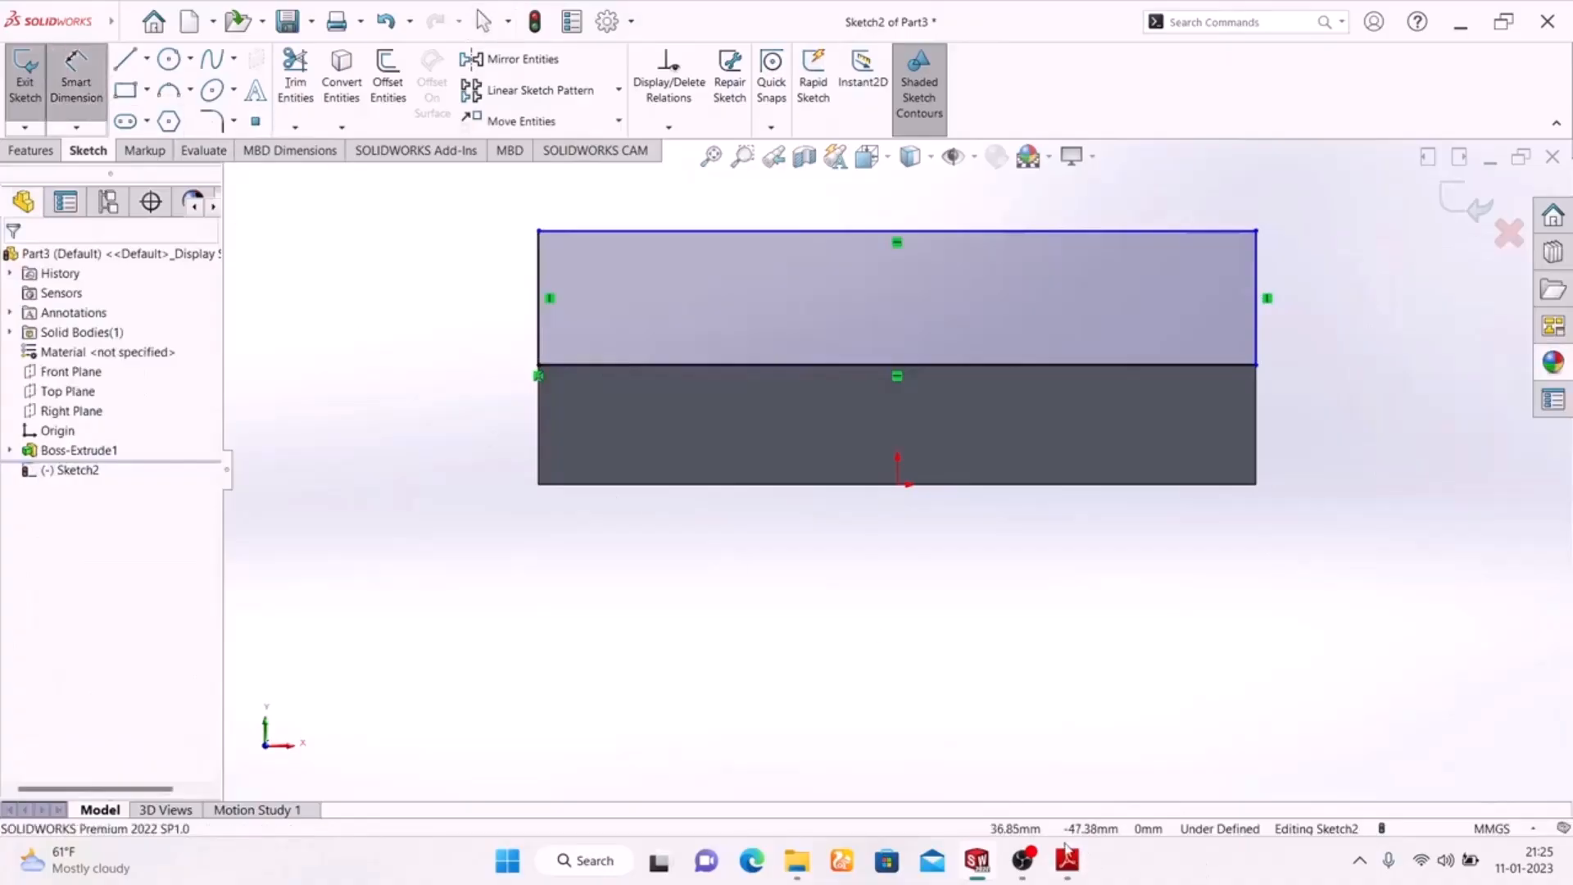
{"action": "left_click", "coordinate": [1065, 860]}
{"action": "scroll", "coordinate": [755, 573], "scroll_direction": "down", "scroll_amount": 5}
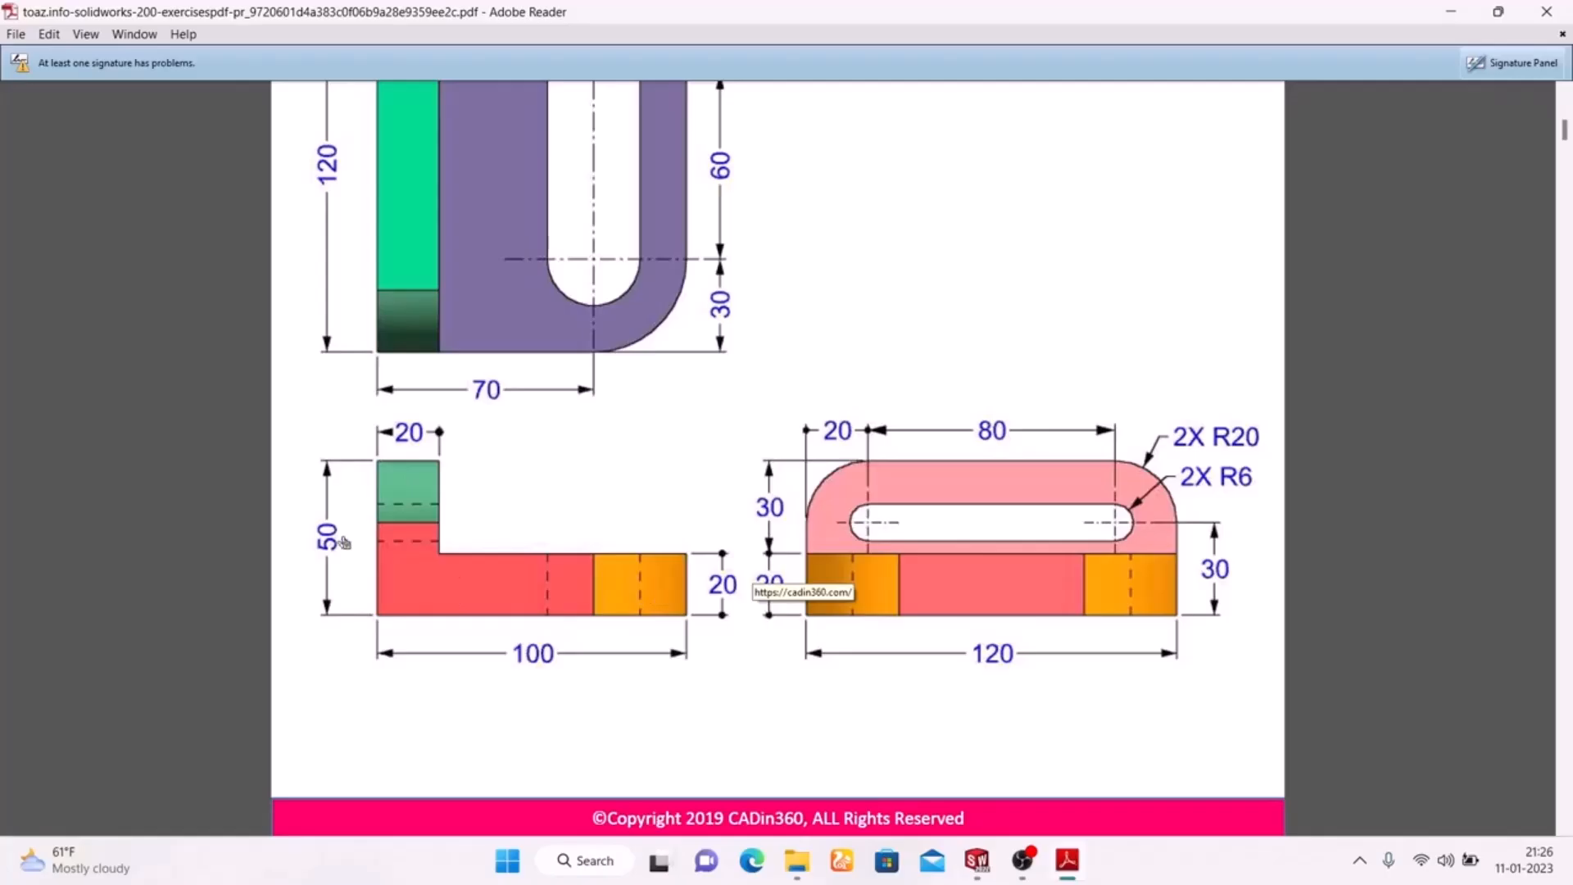
{"action": "scroll", "coordinate": [356, 531], "scroll_direction": "up", "scroll_amount": 5}
{"action": "scroll", "coordinate": [368, 526], "scroll_direction": "down", "scroll_amount": 3}
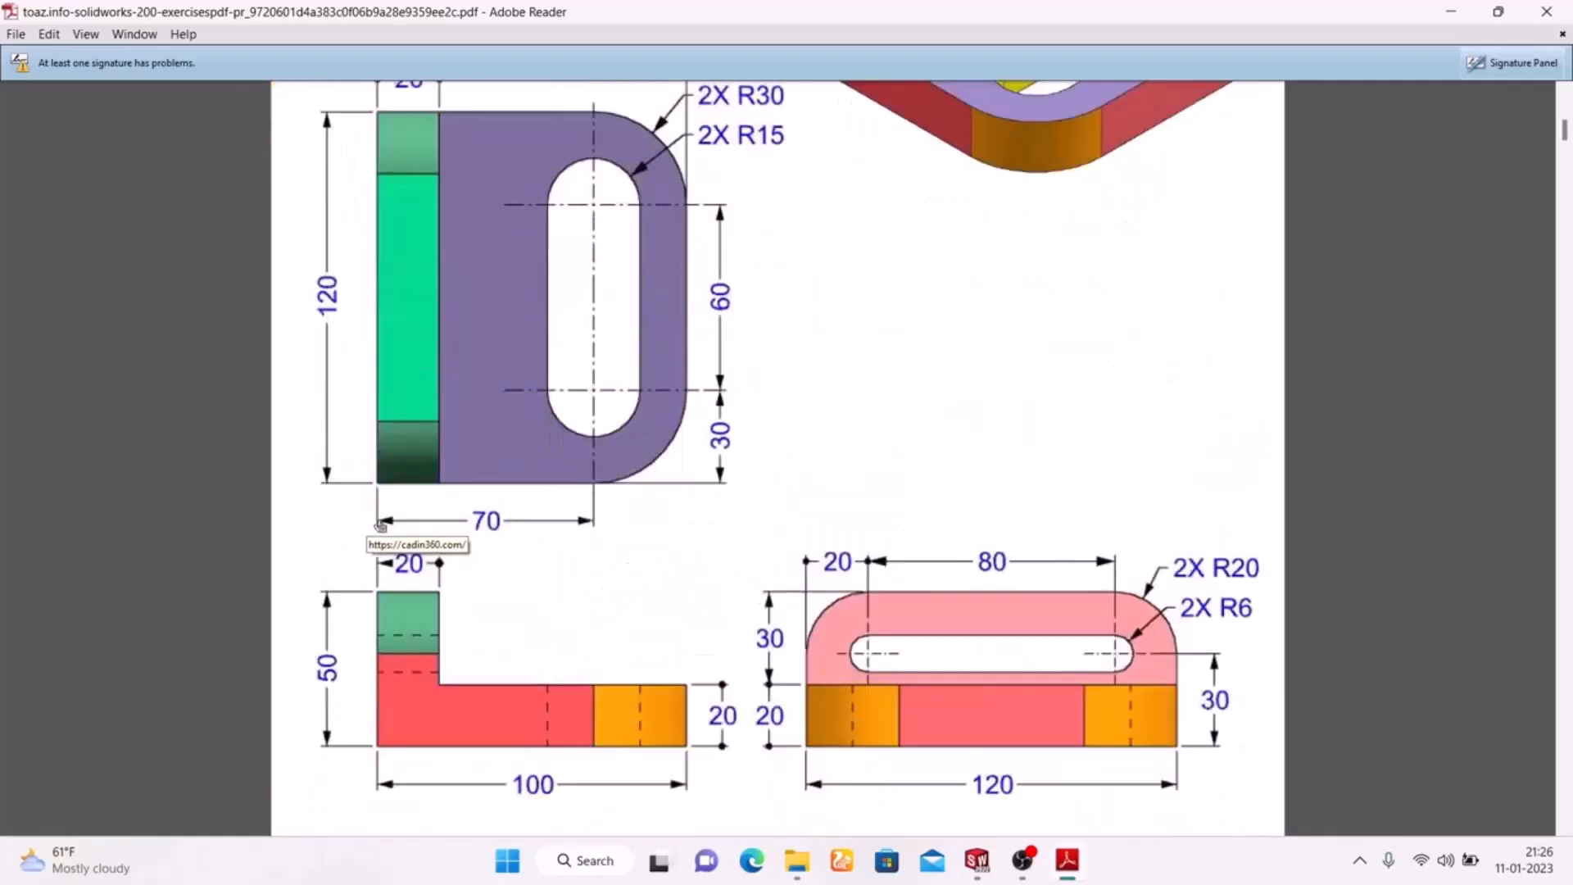
{"action": "left_click", "coordinate": [1067, 861]}
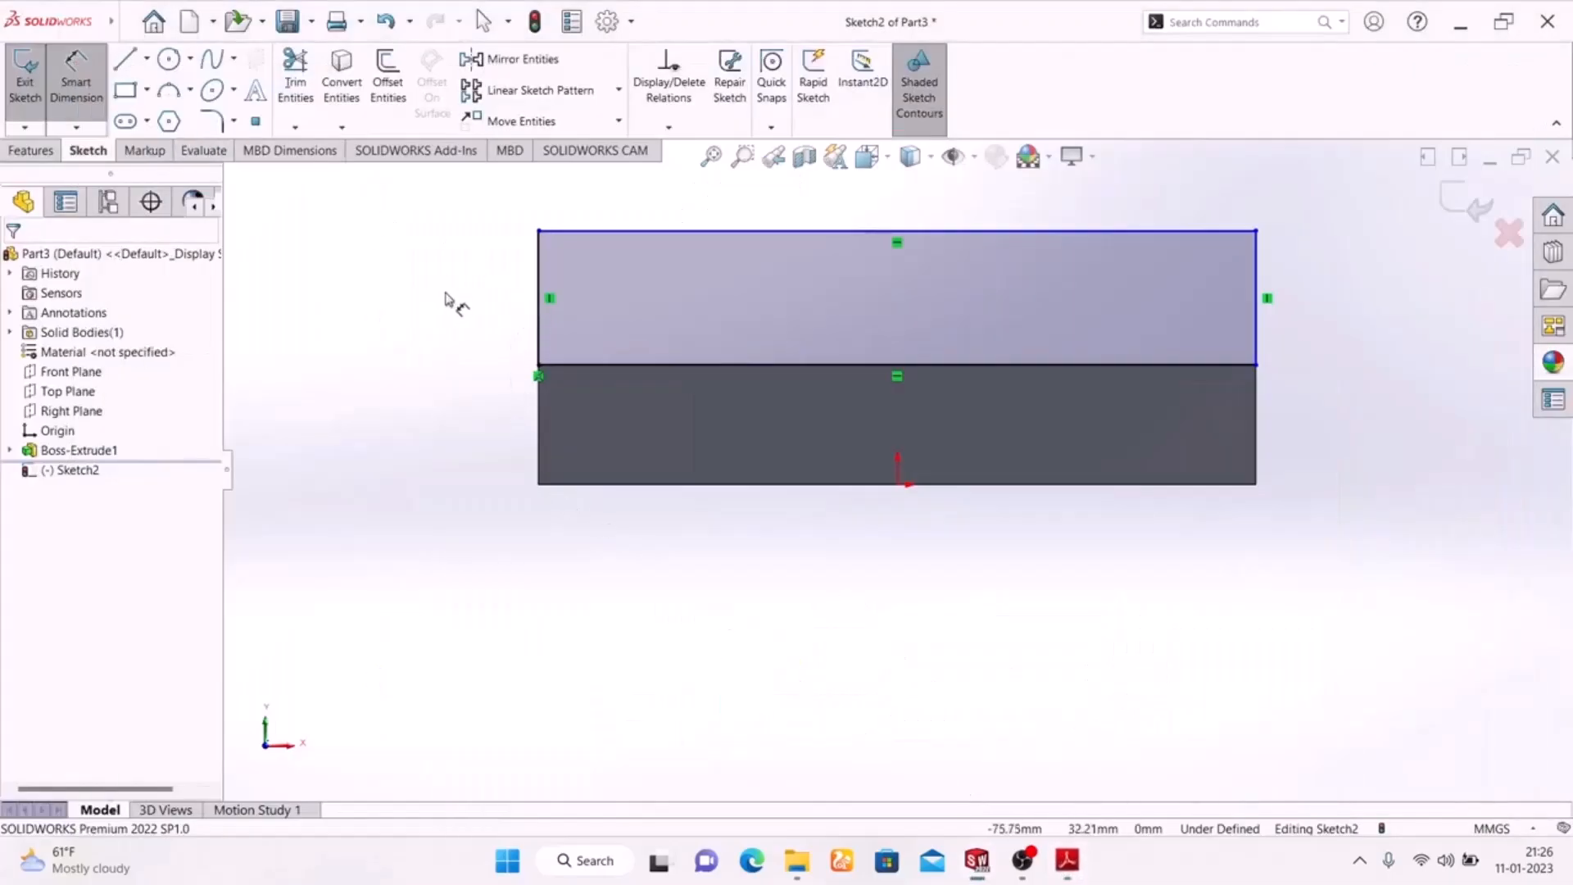
{"action": "left_click", "coordinate": [541, 336]}
{"action": "left_click", "coordinate": [443, 299]}
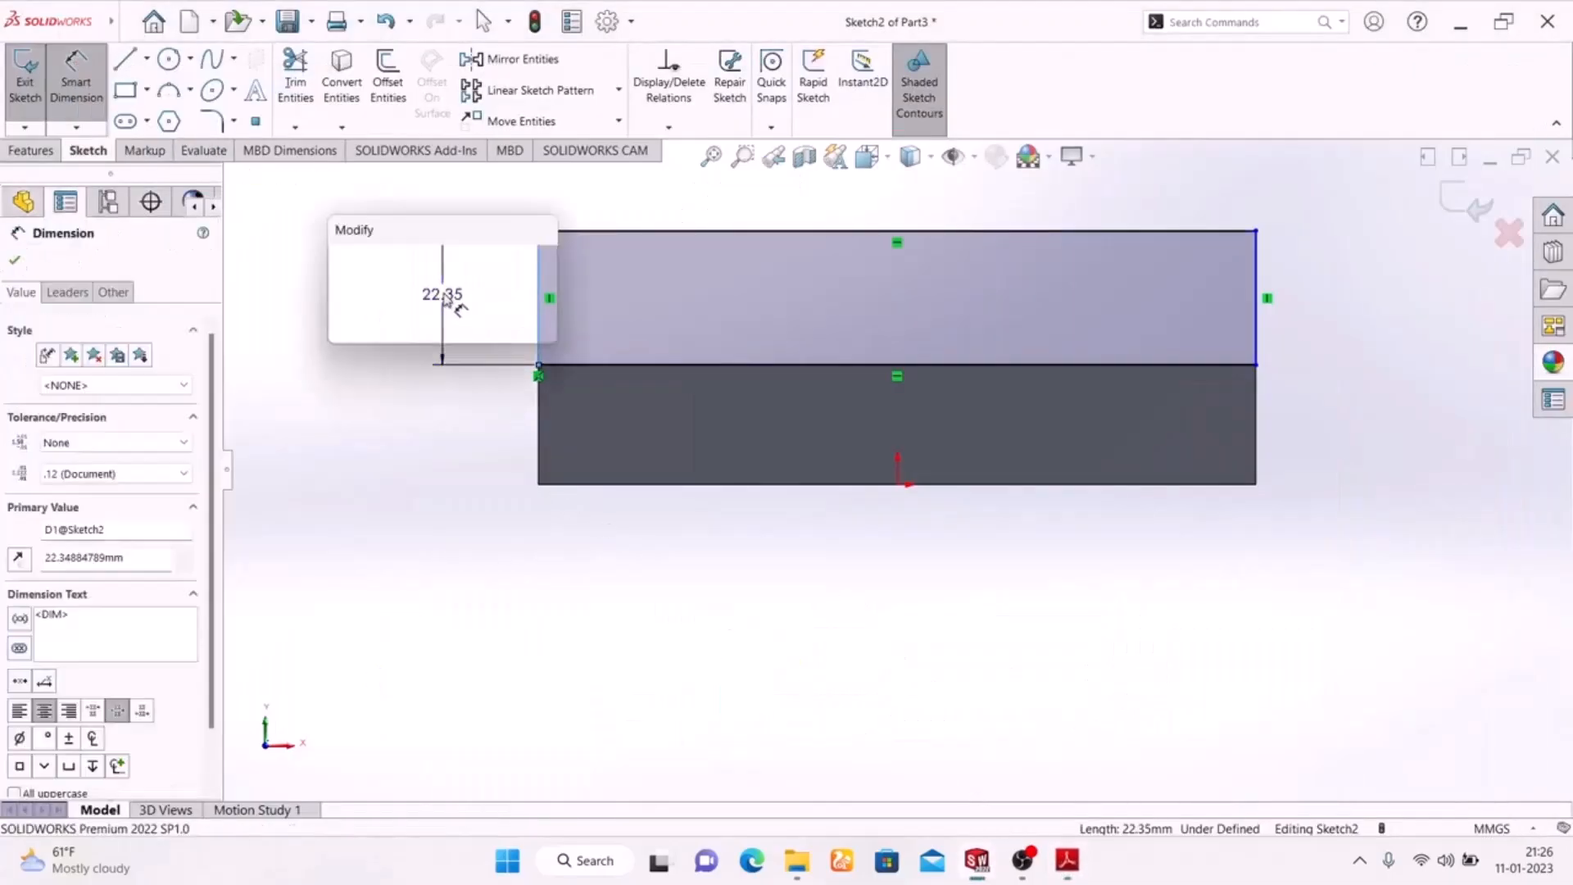
{"action": "type", "text": "30"}
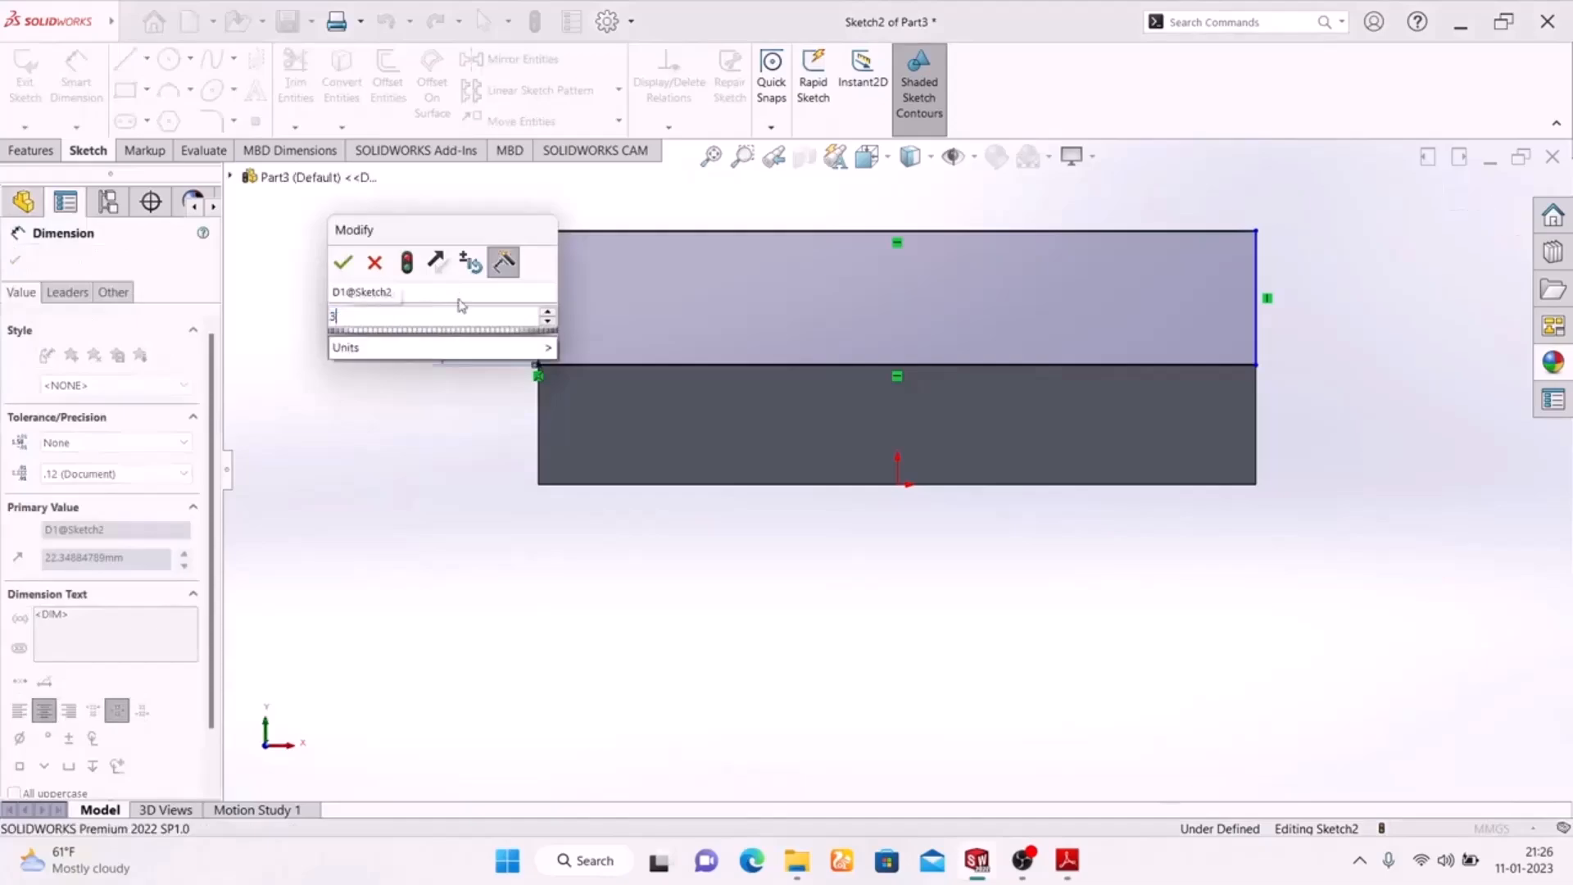
{"action": "key", "text": "Return"}
{"action": "scroll", "coordinate": [803, 393], "scroll_direction": "up", "scroll_amount": 3}
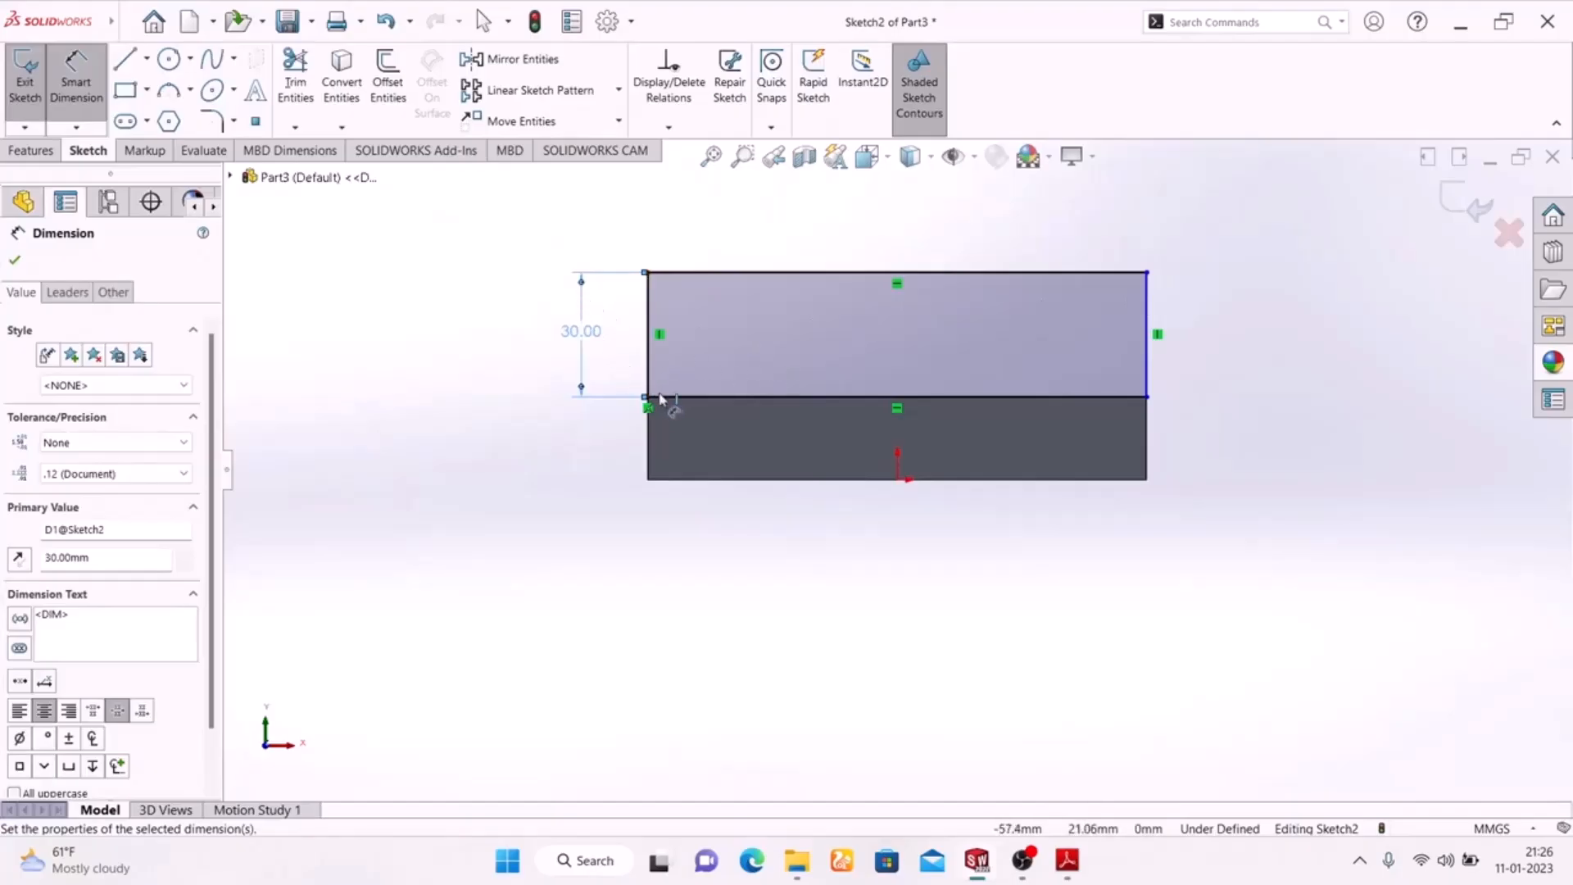
Round the rectangle's two upper corners with 20 mm sketch fillets, checking the radius on the Adobe Reader drawing before returning to SolidWorks
{"action": "left_click", "coordinate": [212, 121]}
{"action": "left_click", "coordinate": [1072, 862]}
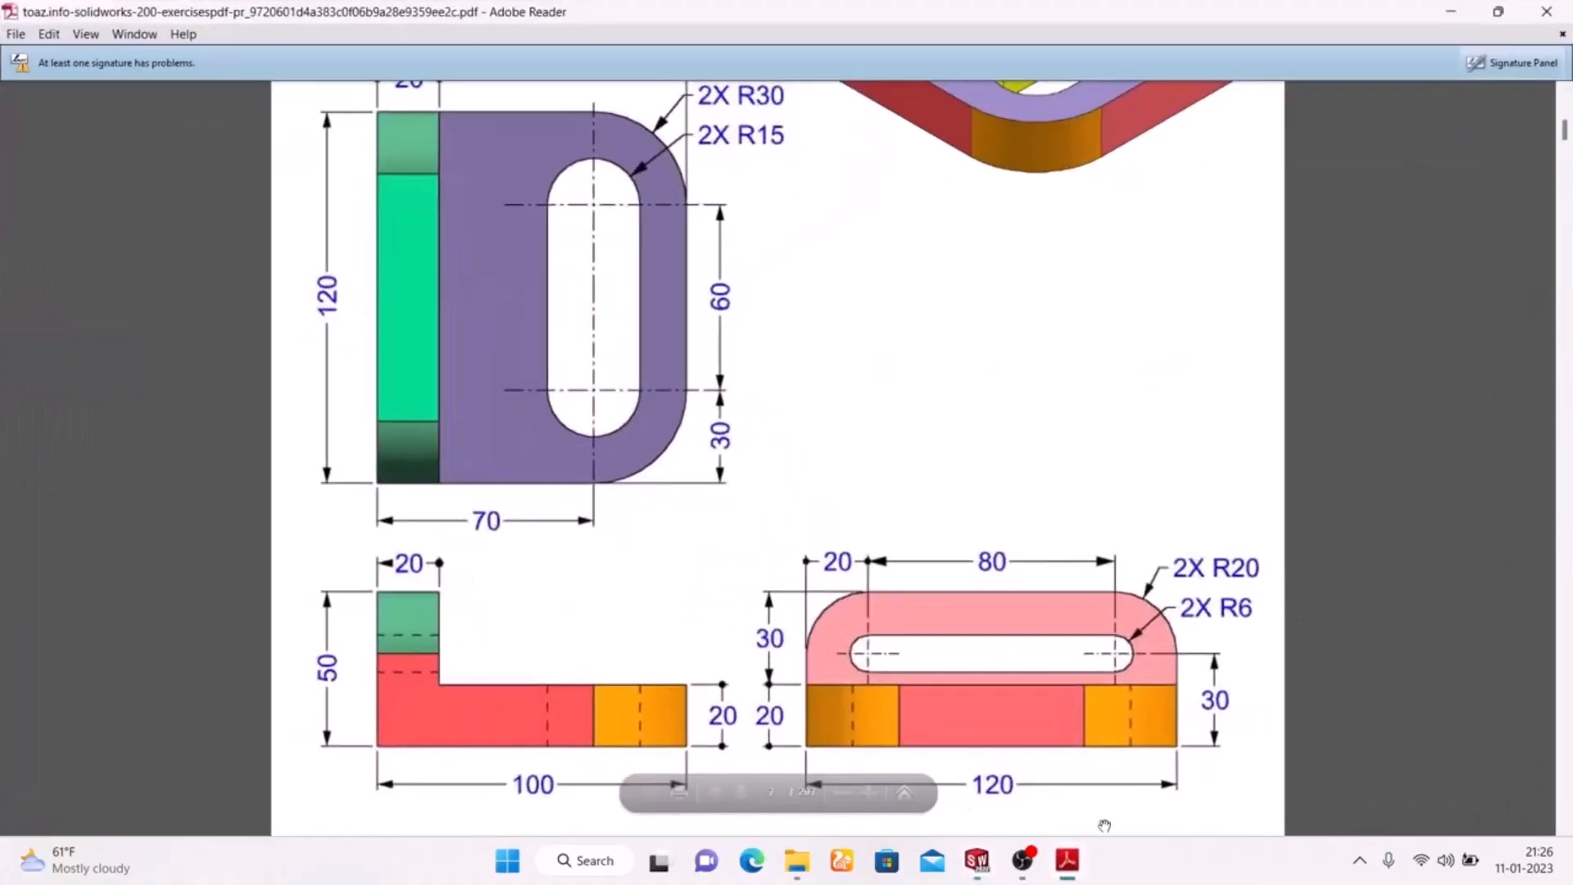
{"action": "left_click", "coordinate": [1068, 860]}
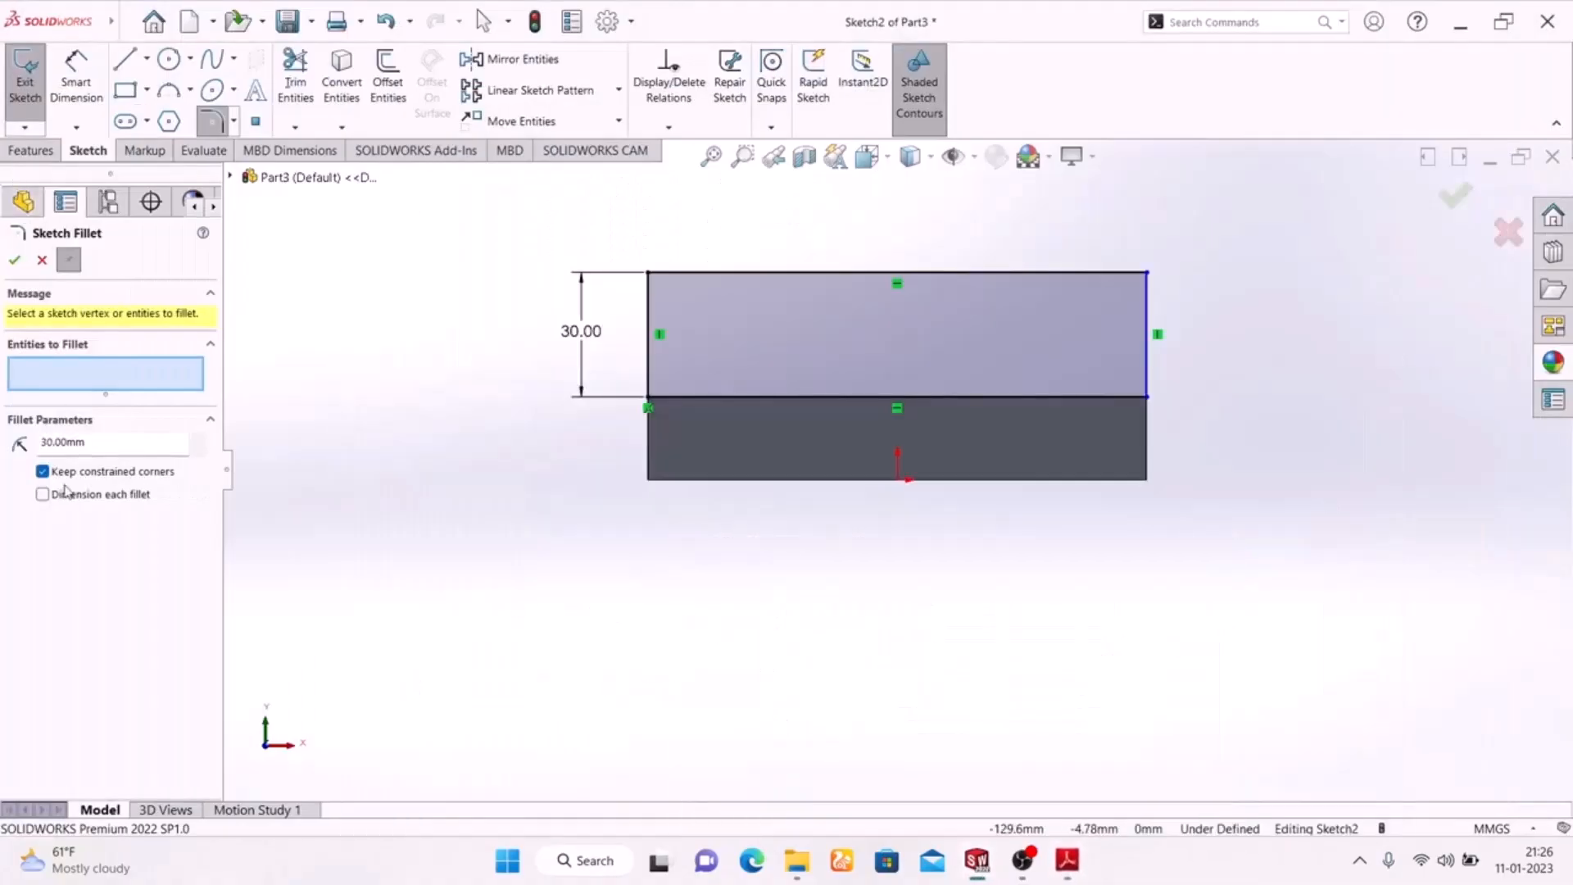
{"action": "left_click_drag", "start_coordinate": [115, 442], "coordinate": [56, 439]}
{"action": "left_click", "coordinate": [650, 277]}
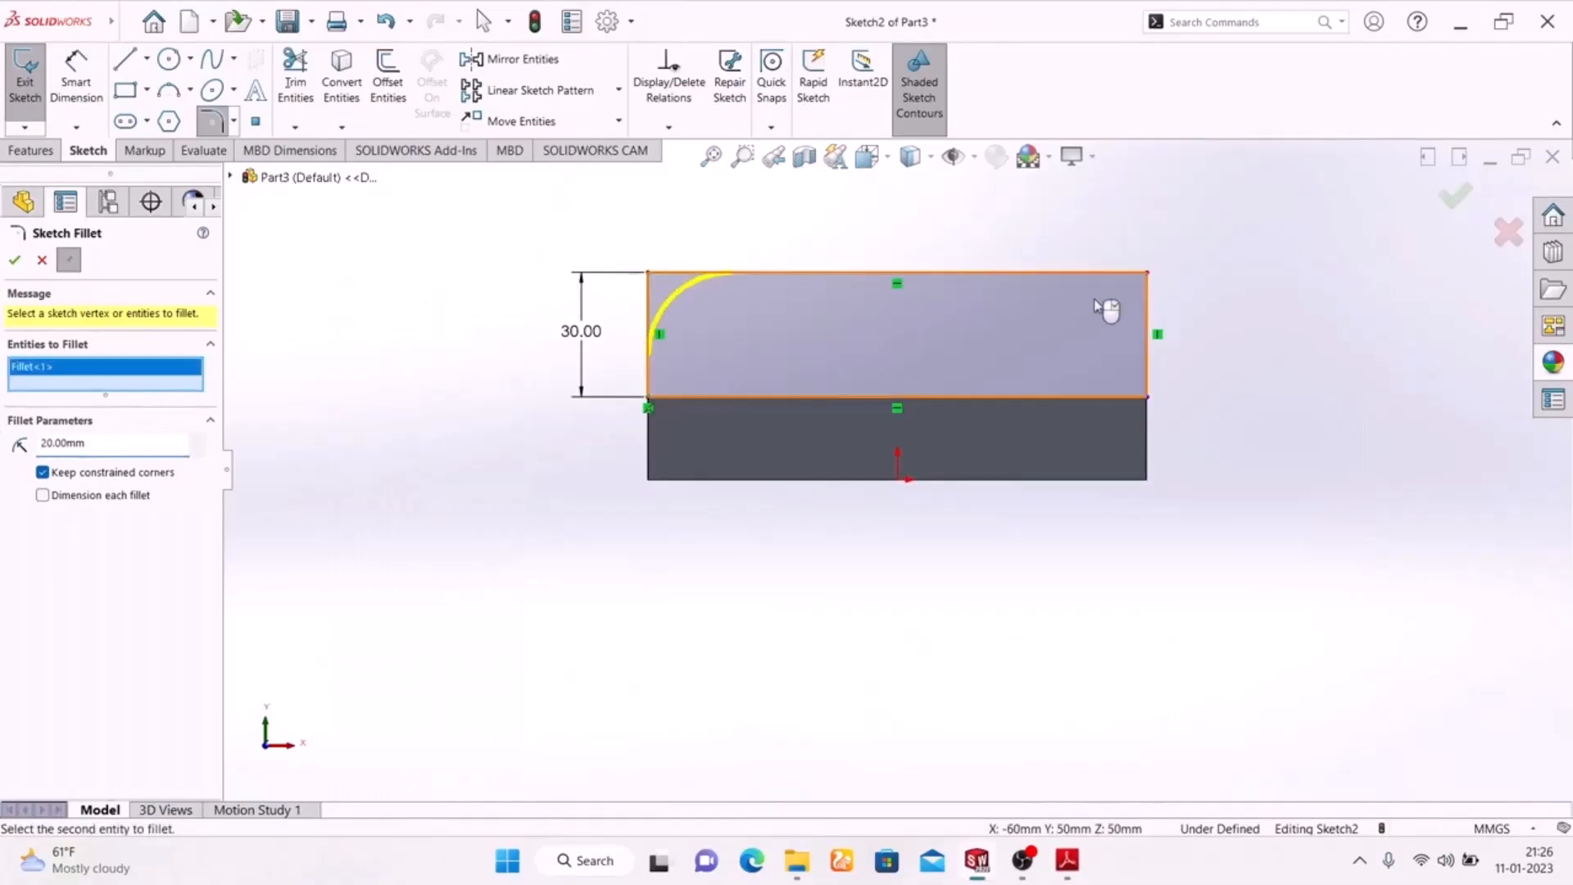
{"action": "left_click", "coordinate": [1145, 275]}
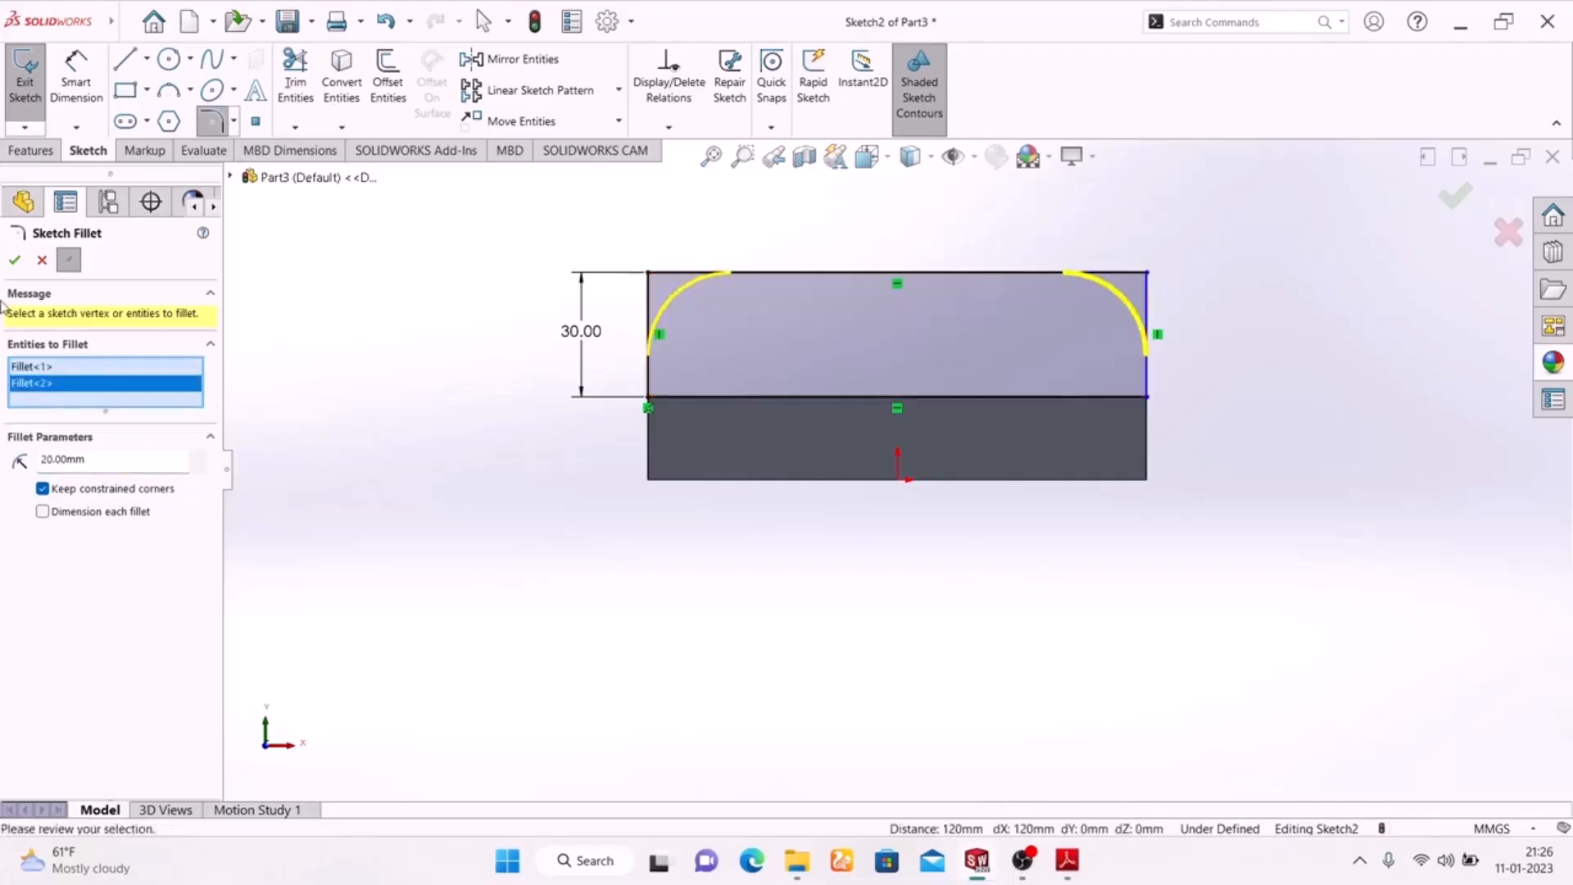
{"action": "left_click", "coordinate": [14, 261]}
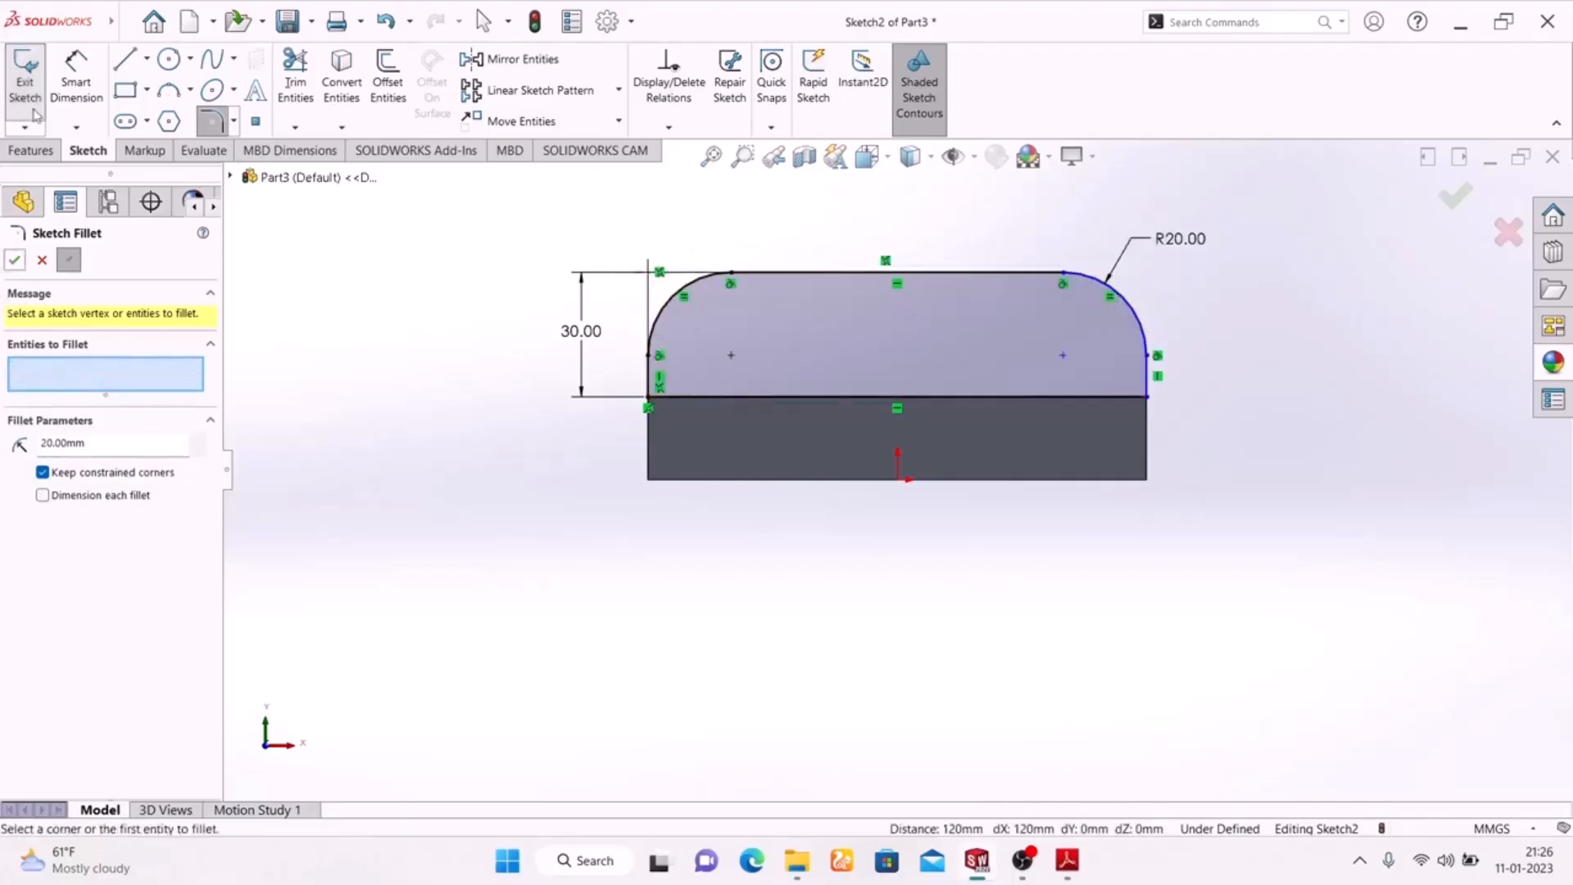
After checking the Adobe Reader drawing, sketch a horizontal straight slot inside the flange profile, about 86 mm between centres and 11 mm wide
{"action": "left_click", "coordinate": [125, 121]}
{"action": "mouse_move", "coordinate": [1067, 860]}
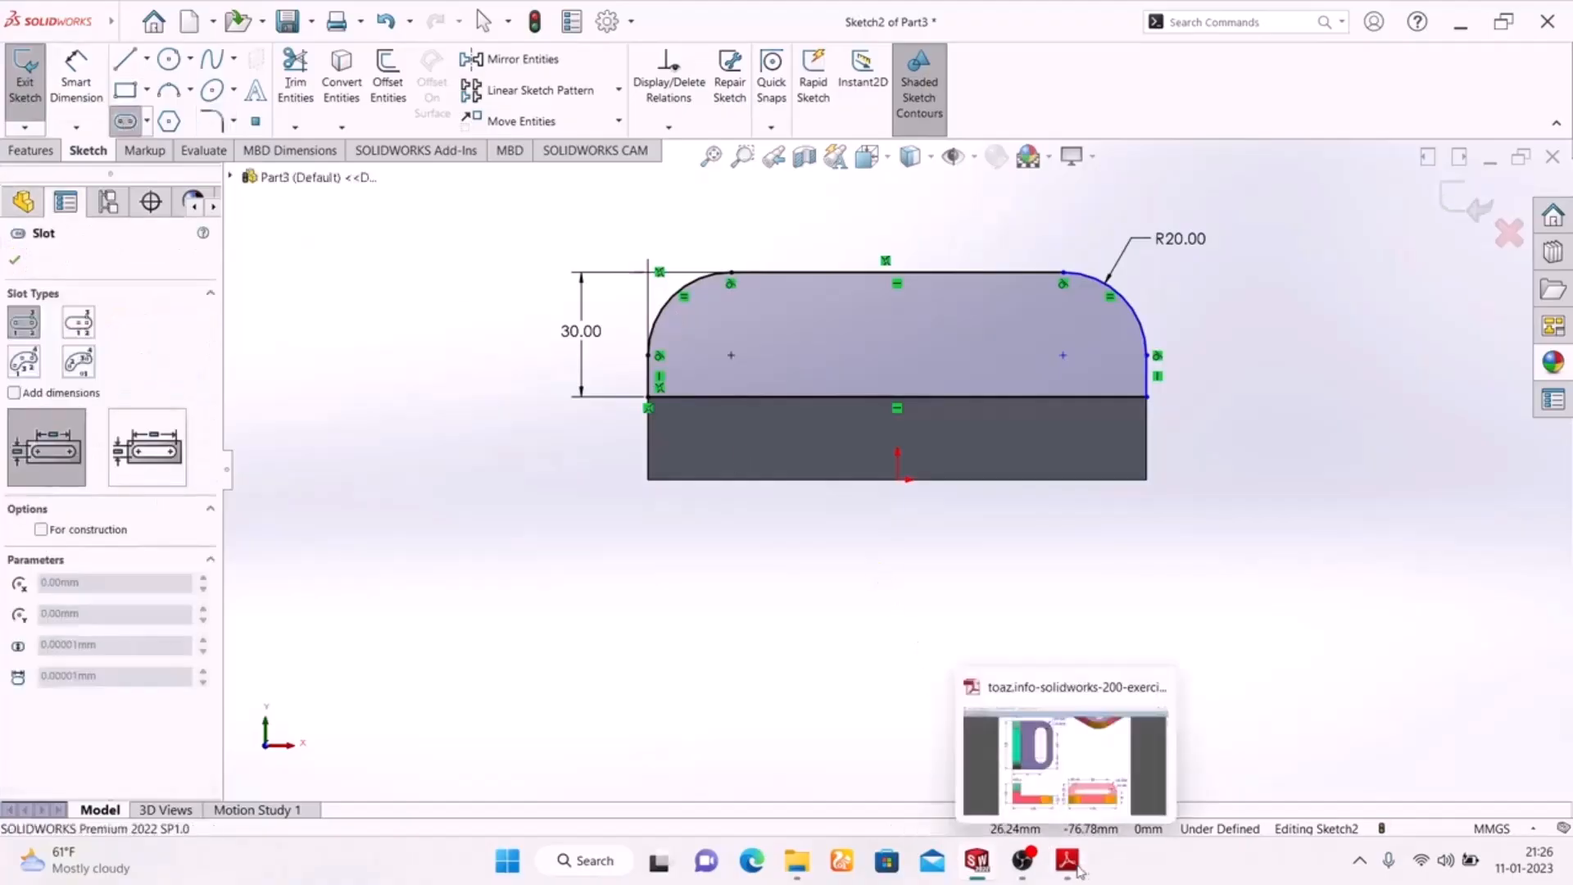
{"action": "left_click", "coordinate": [987, 681]}
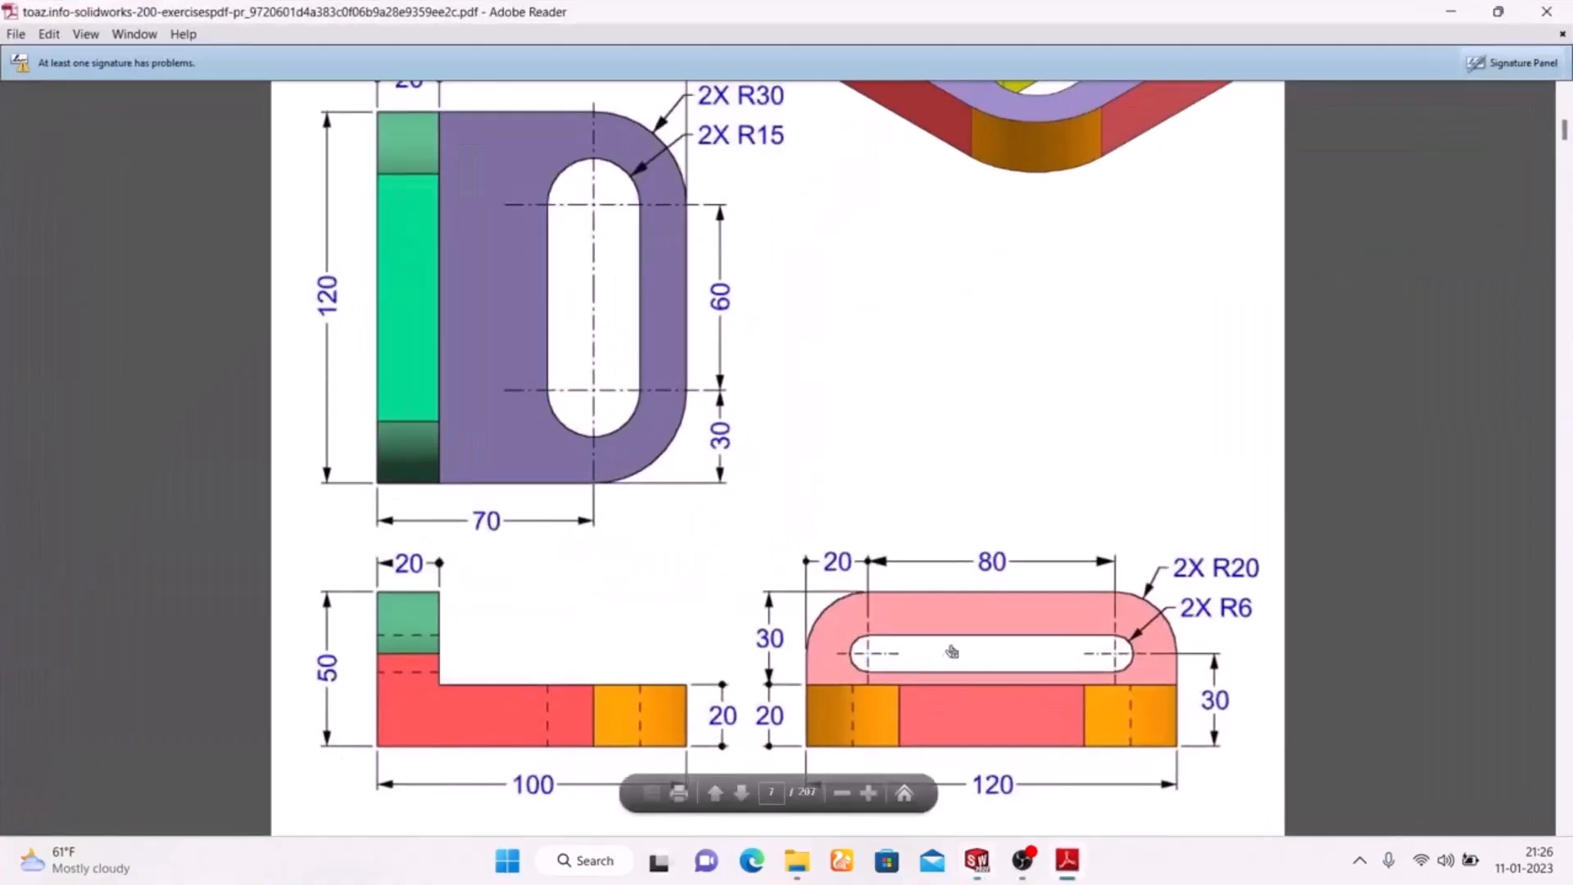
{"action": "left_click", "coordinate": [1067, 860]}
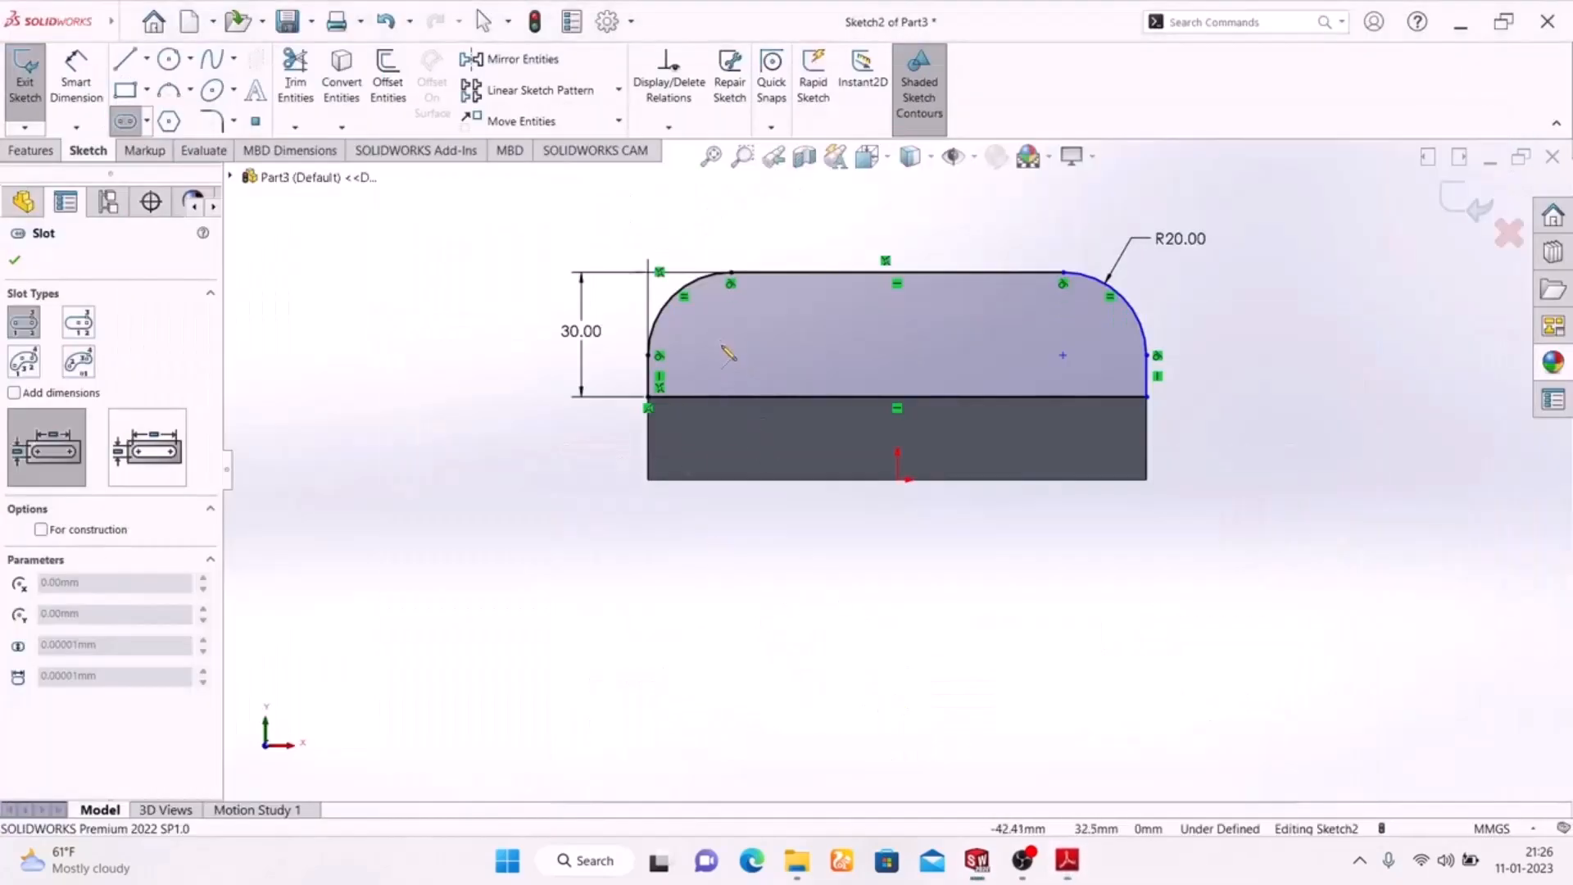
{"action": "left_click", "coordinate": [721, 347]}
{"action": "left_click", "coordinate": [1081, 347]}
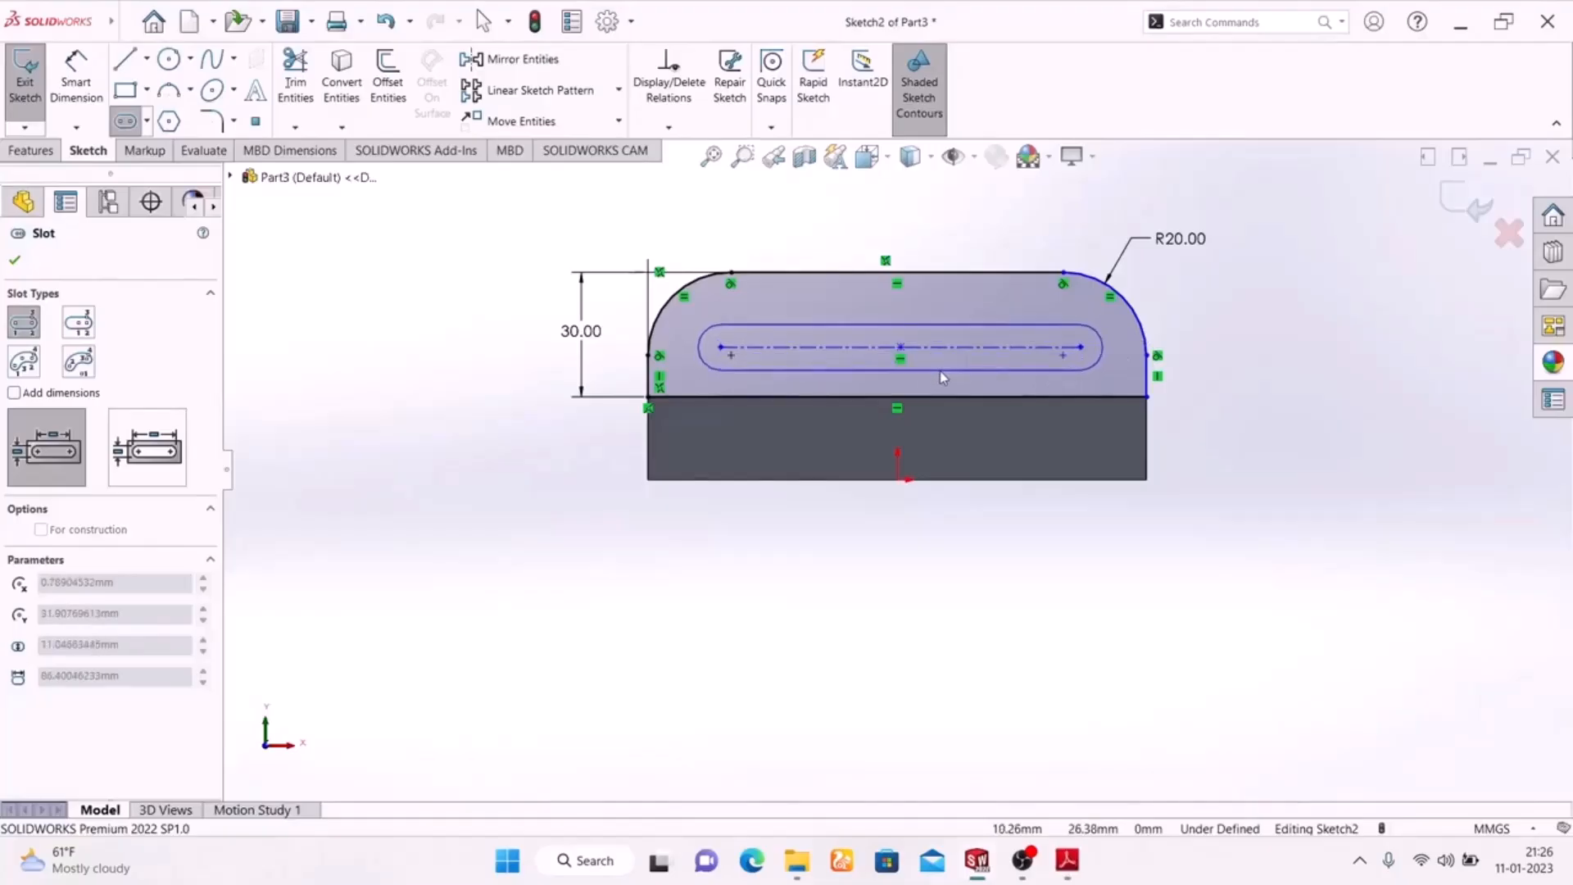
{"action": "left_click", "coordinate": [934, 369]}
{"action": "right_click", "coordinate": [1265, 292]}
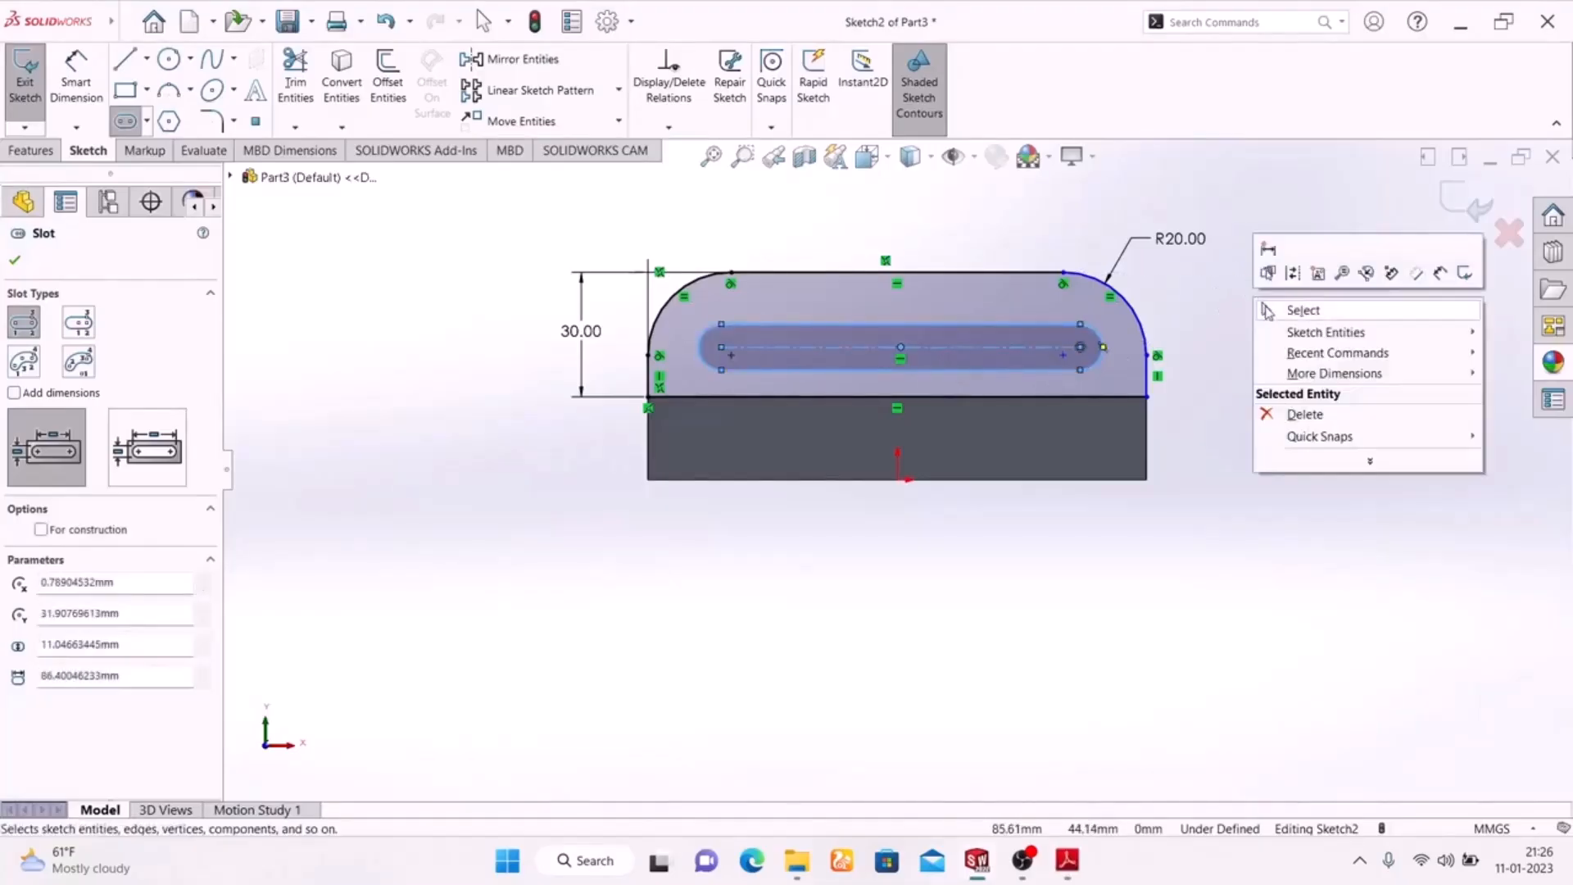
{"action": "left_click", "coordinate": [1274, 311]}
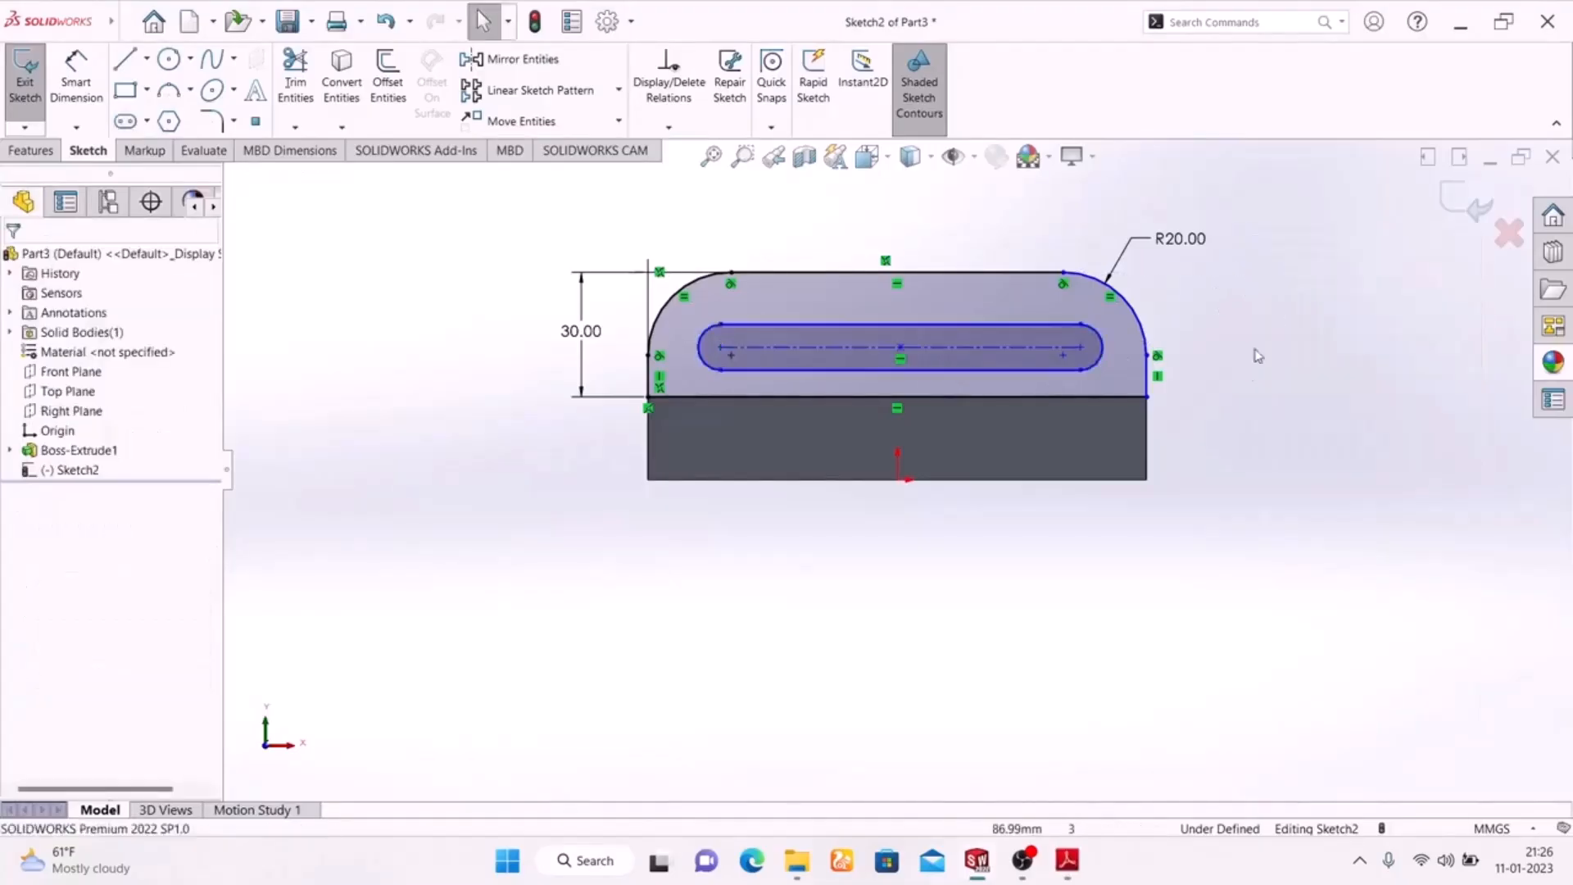
Check the slot on the Adobe Reader drawing, return to SolidWorks and dimension its centre-to-centre length as 80 mm
{"action": "left_click", "coordinate": [1068, 858]}
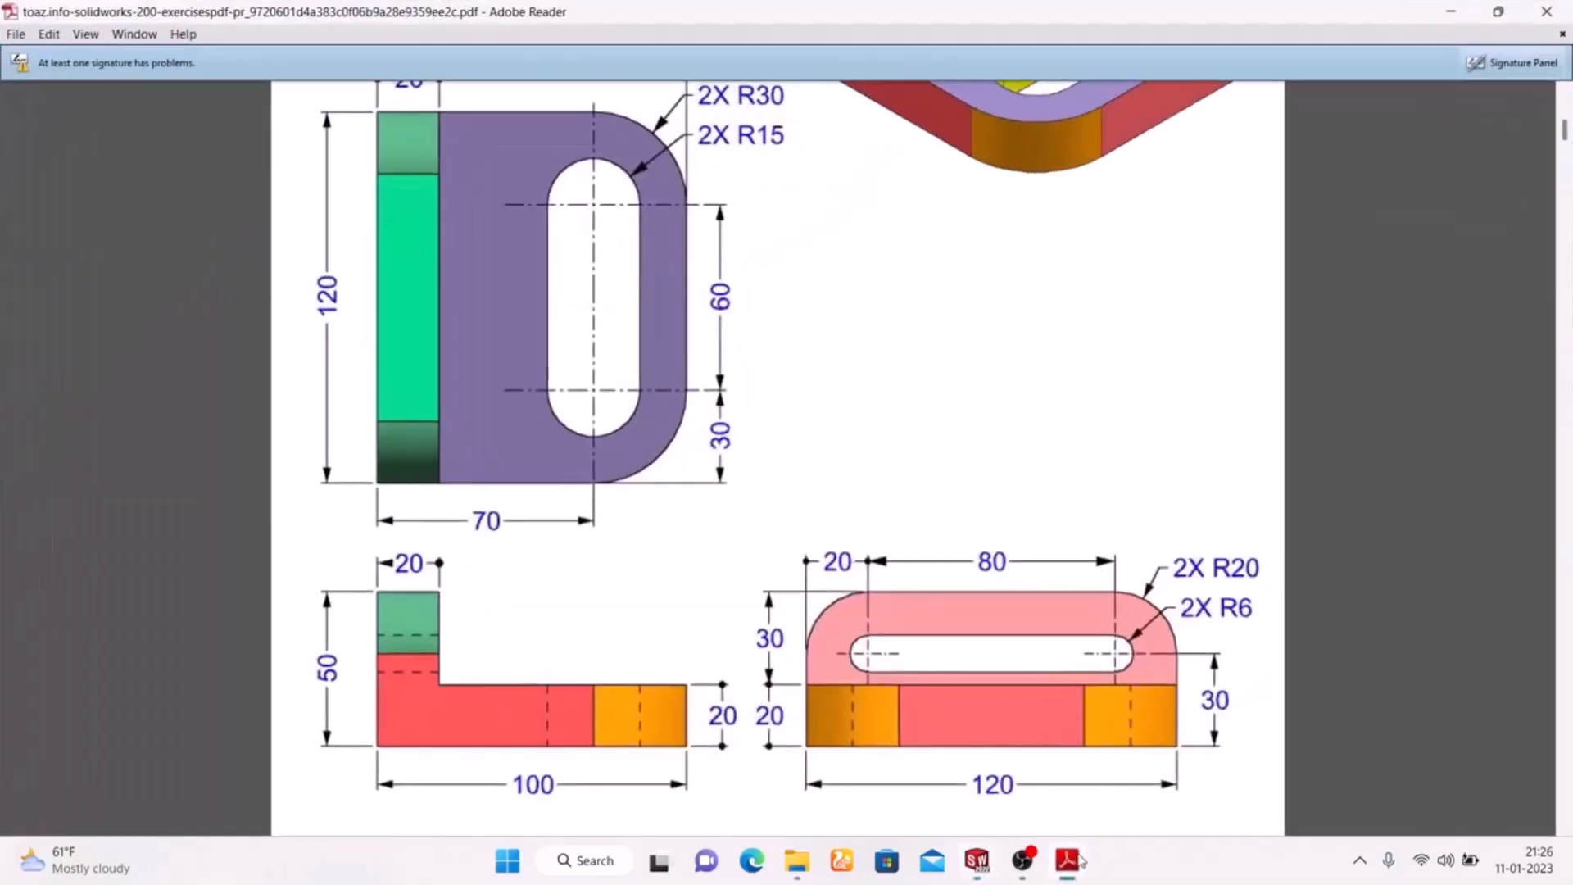
{"action": "left_click", "coordinate": [1078, 859]}
{"action": "left_click", "coordinate": [76, 82]}
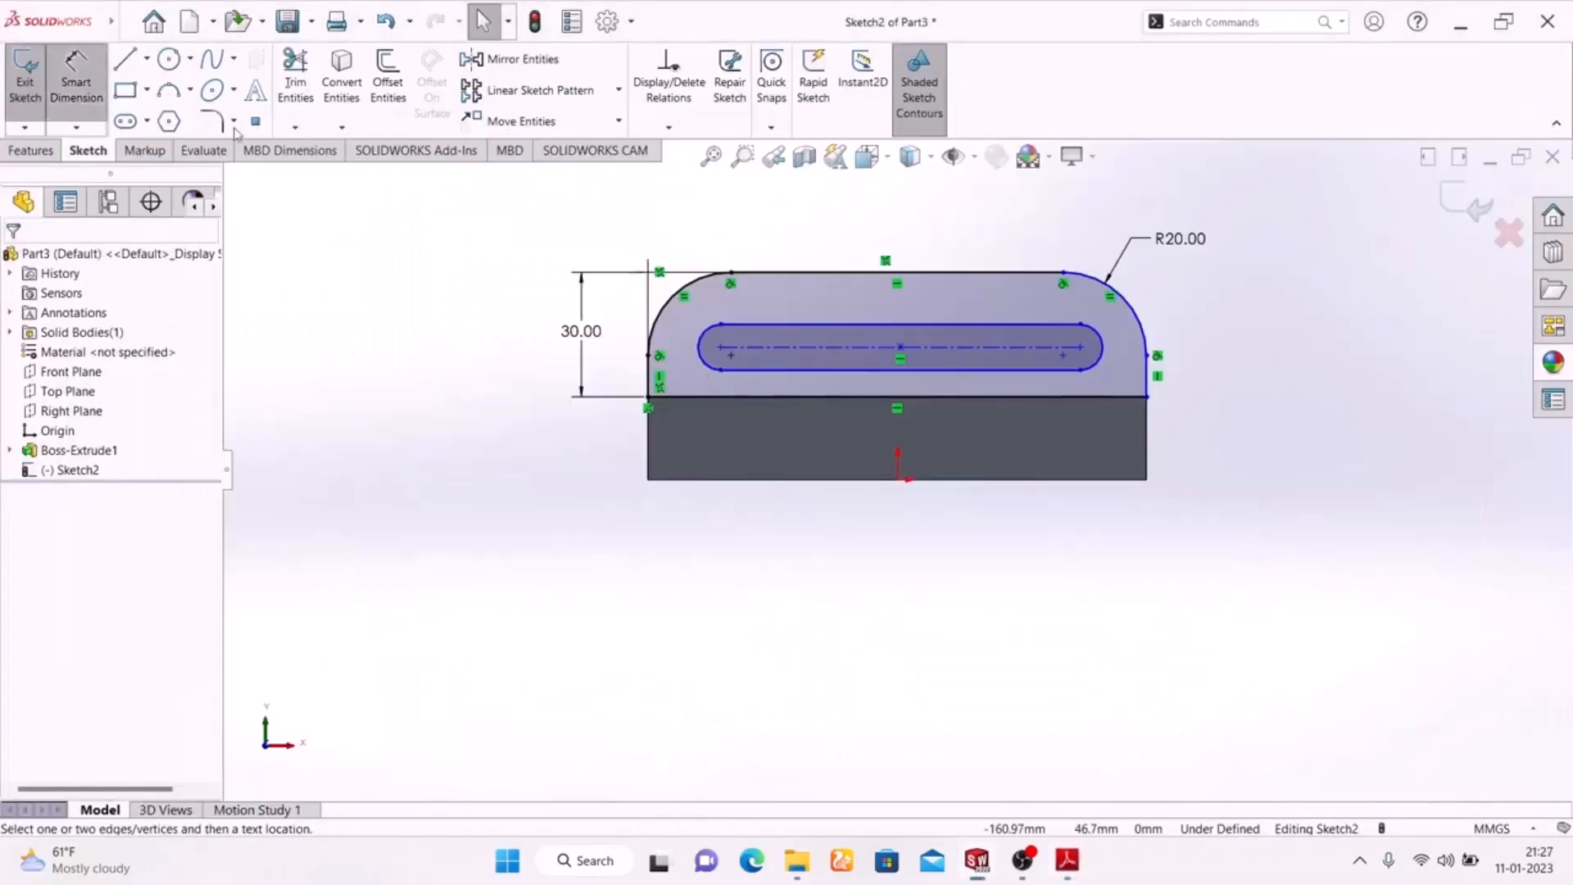
{"action": "left_click", "coordinate": [791, 331]}
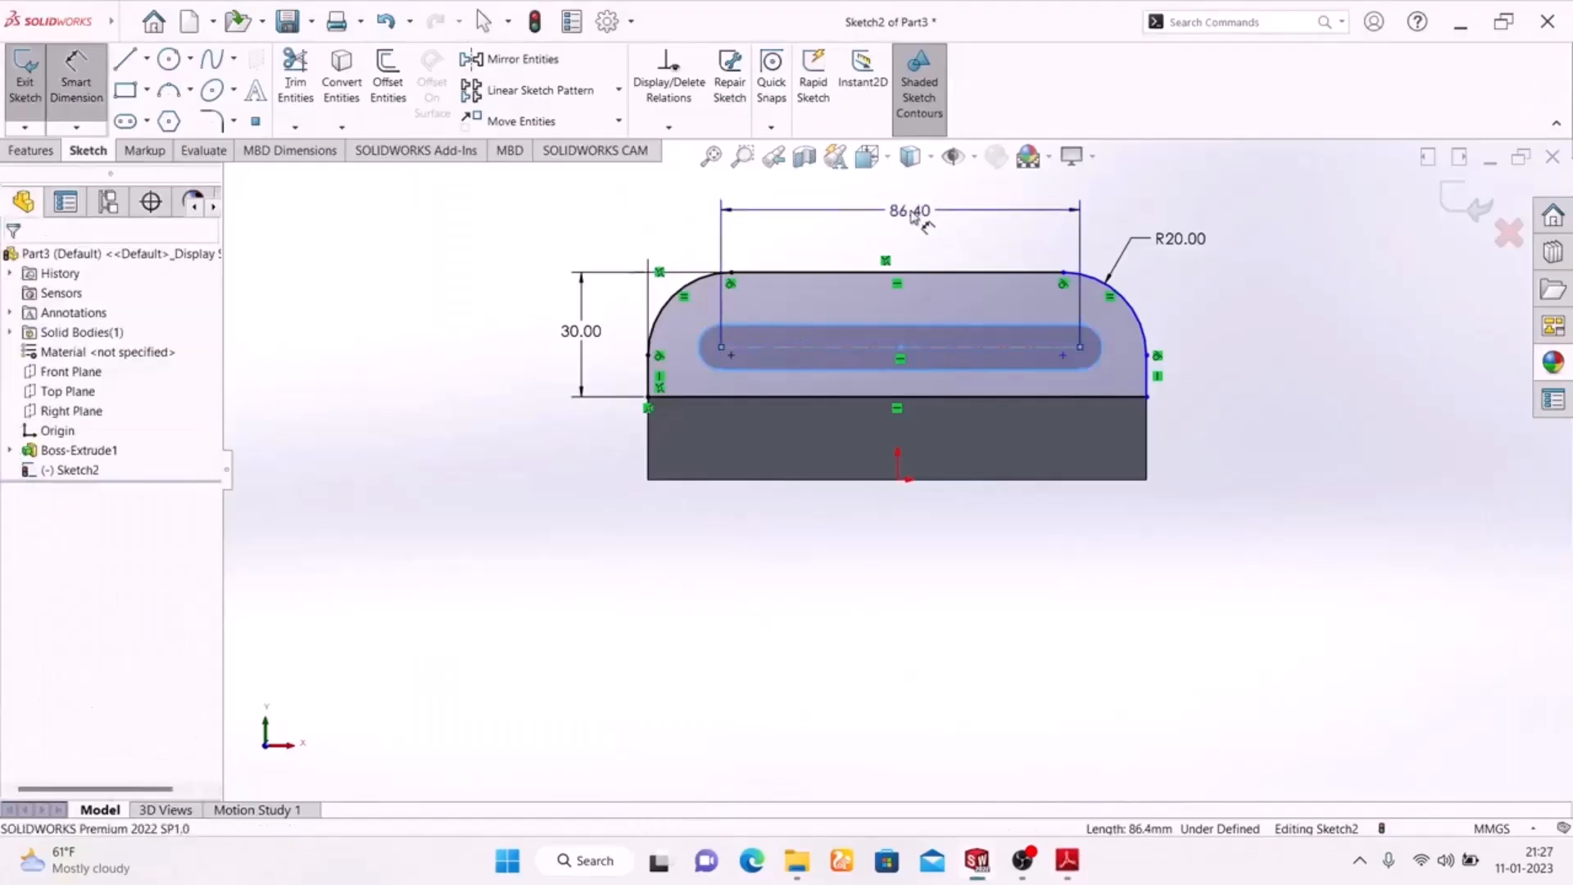
{"action": "left_click", "coordinate": [910, 209]}
{"action": "type", "text": "80"}
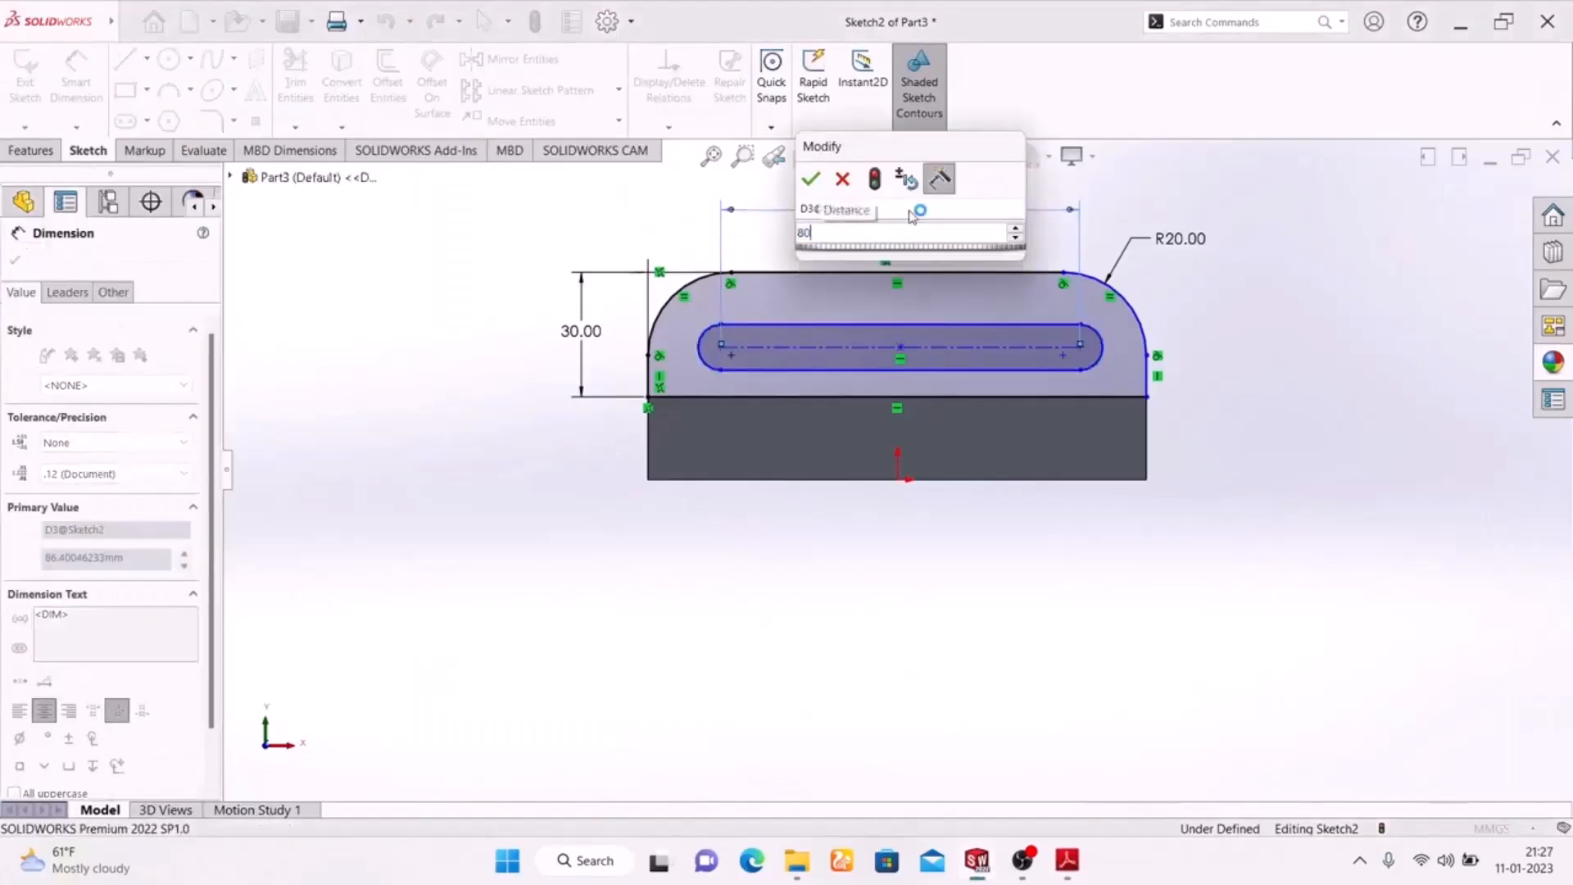
{"action": "key", "text": "Return"}
{"action": "key", "text": "Escape"}
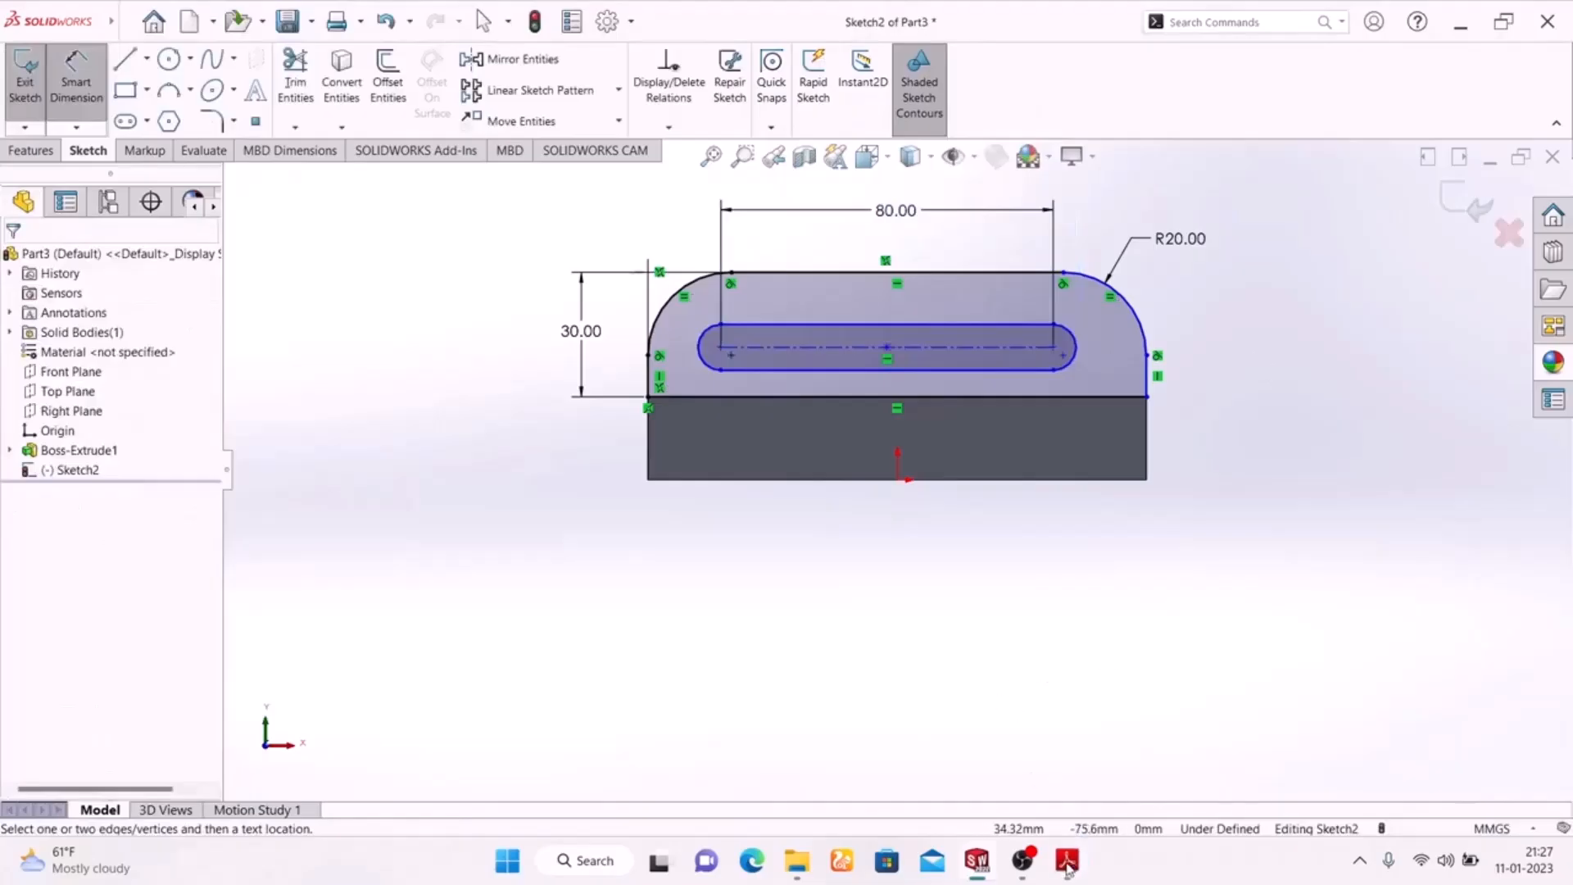
Consult the Adobe Reader drawing, return to SolidWorks and dimension the slot's end radius as 6 mm
{"action": "left_click", "coordinate": [1067, 861]}
{"action": "left_click", "coordinate": [1068, 860]}
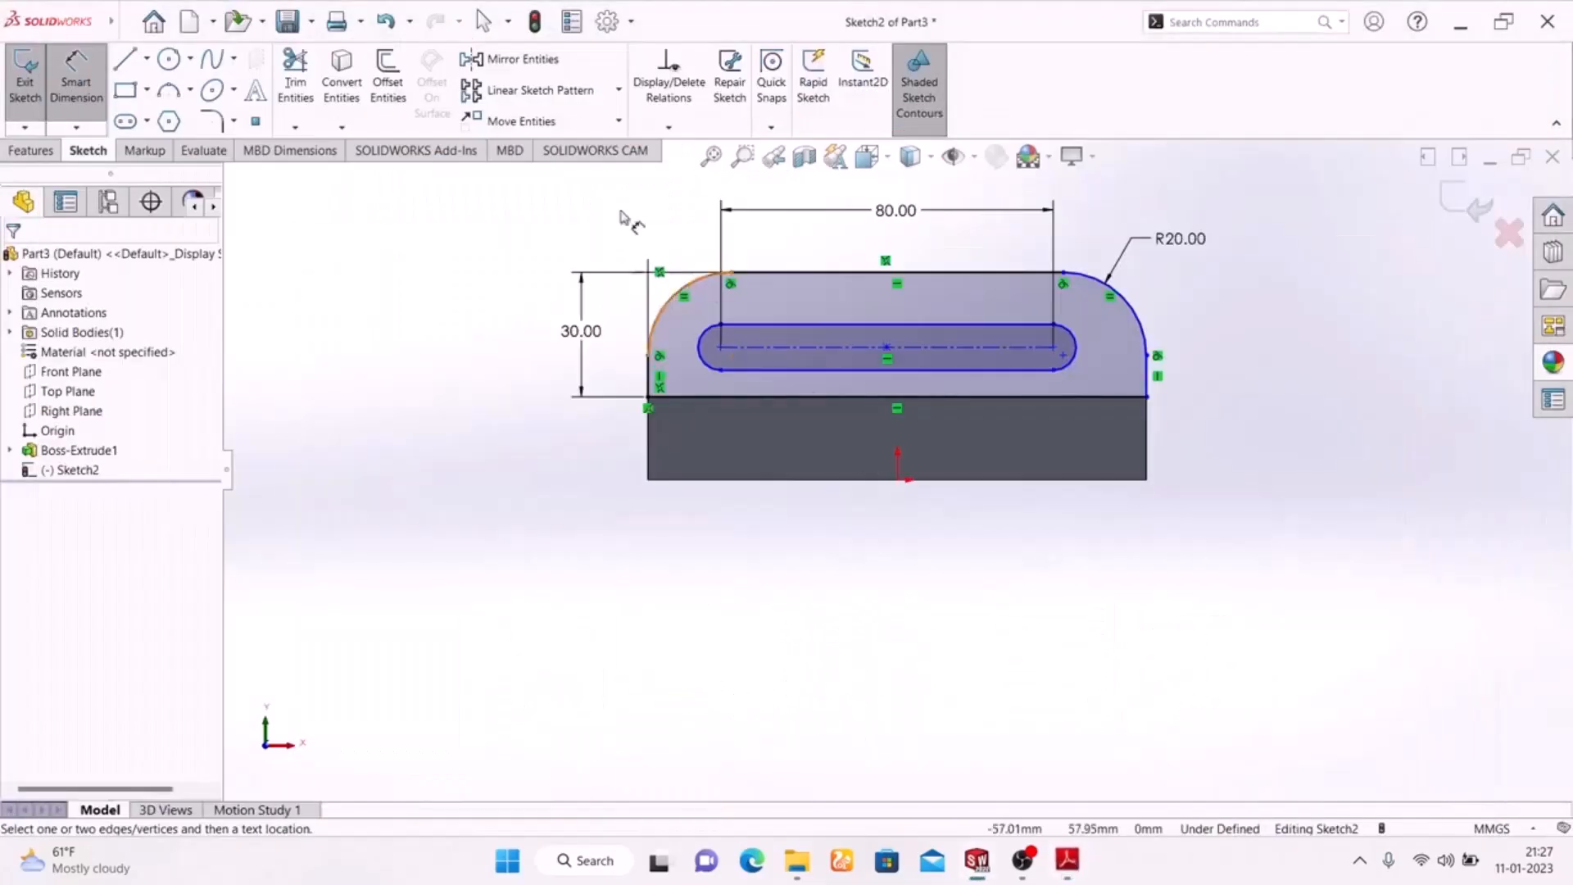
{"action": "left_click", "coordinate": [1074, 343]}
{"action": "left_click", "coordinate": [1282, 254]}
{"action": "type", "text": "6"}
{"action": "key", "text": "Return"}
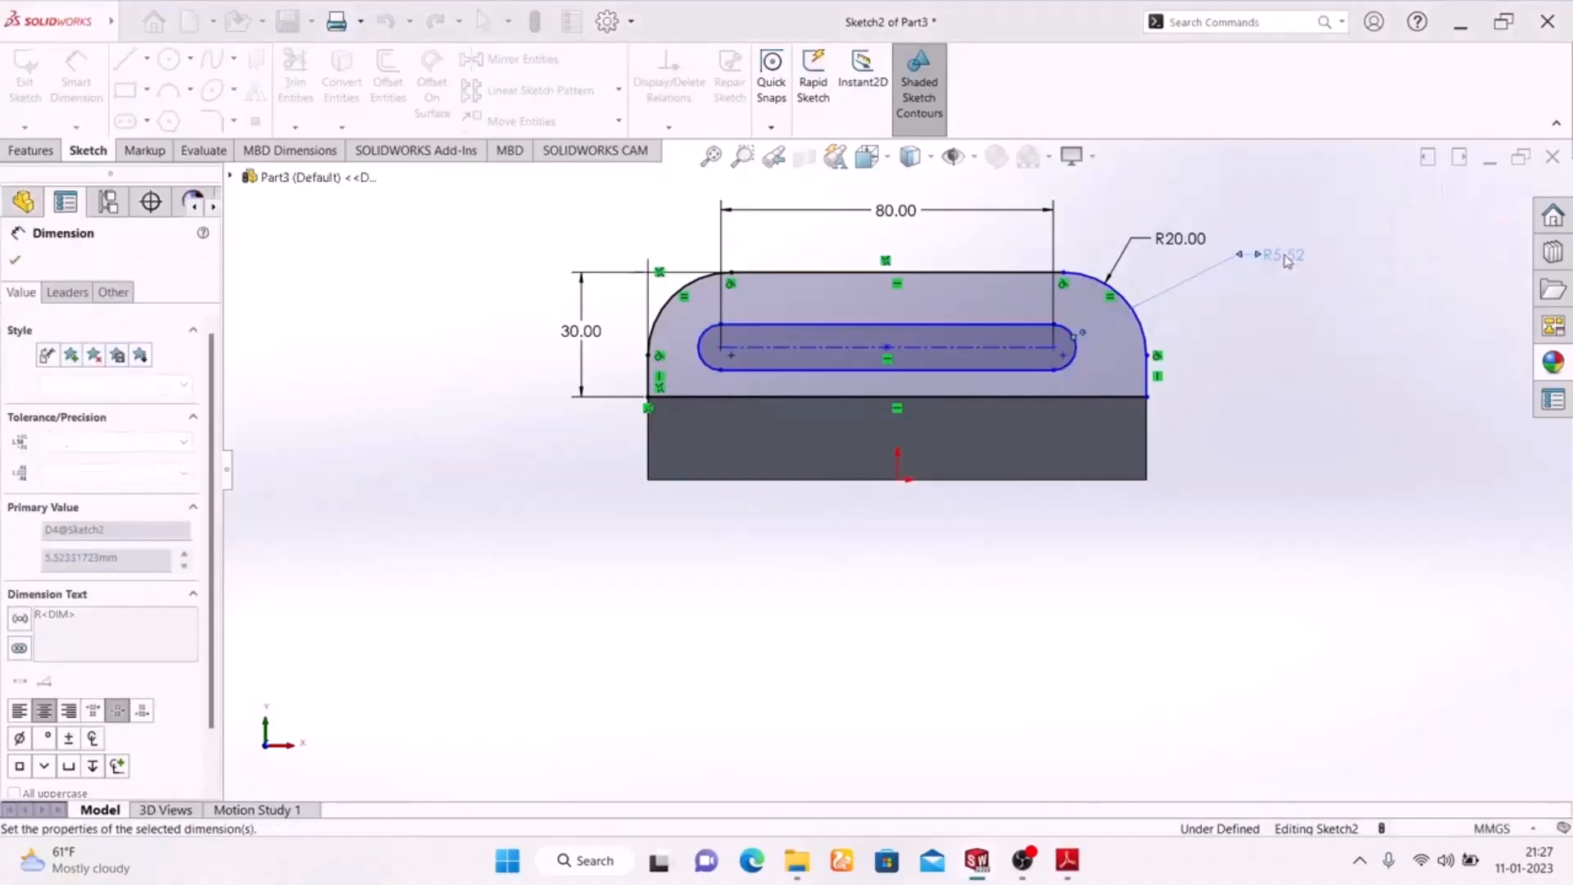
Recheck the Adobe Reader drawing, return to SolidWorks and dimension the slot's left arc centre 20 mm from the profile's left vertical edge
{"action": "left_click", "coordinate": [1067, 861]}
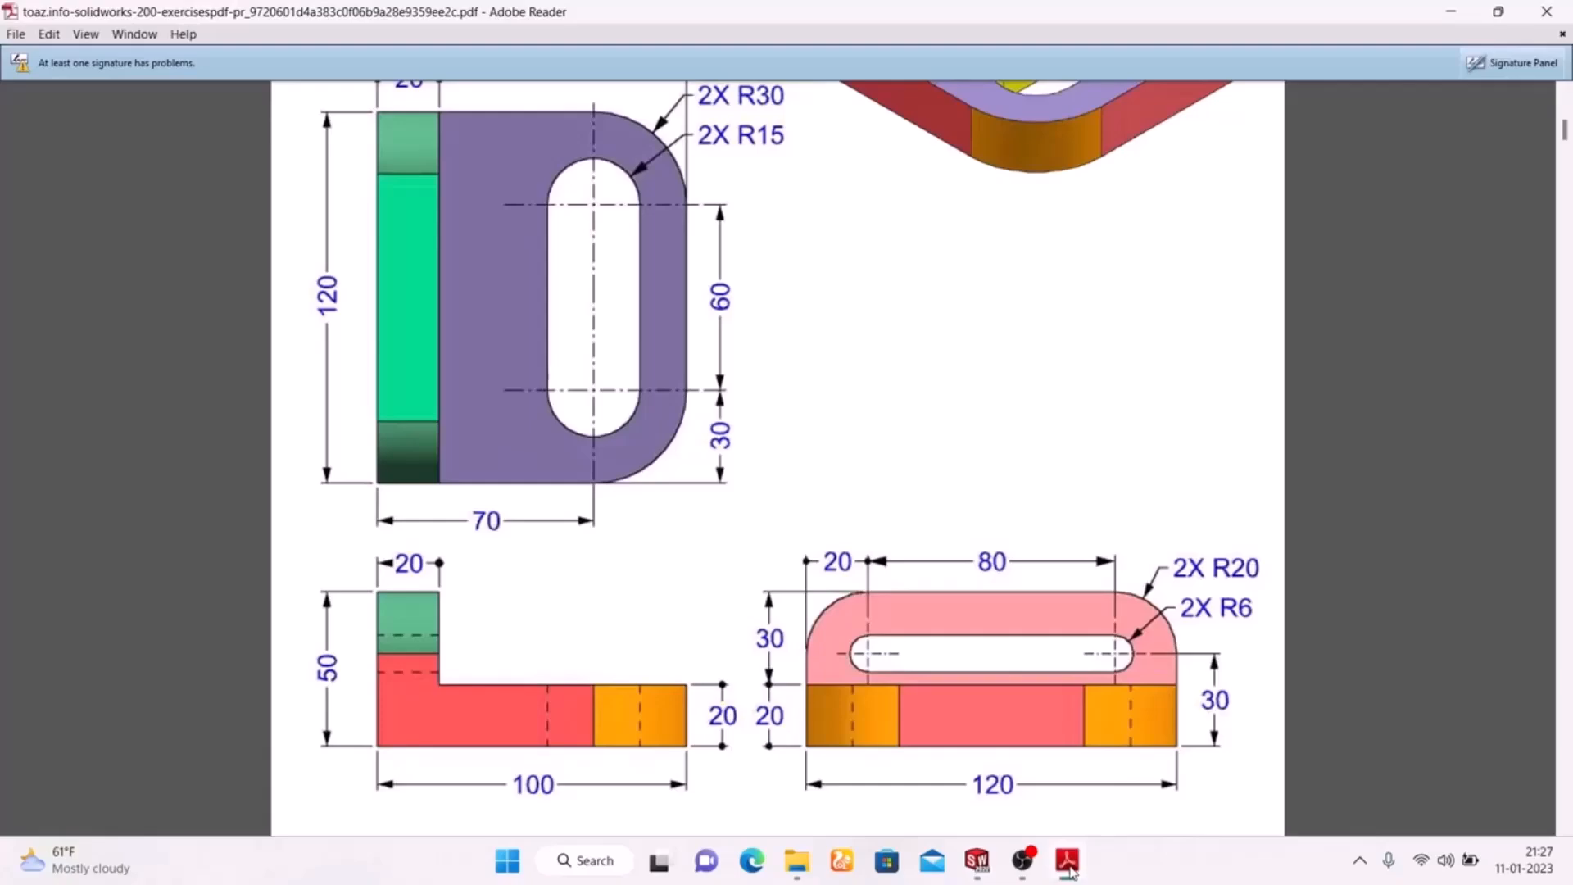
{"action": "left_click", "coordinate": [1068, 862]}
{"action": "left_click", "coordinate": [1068, 862]}
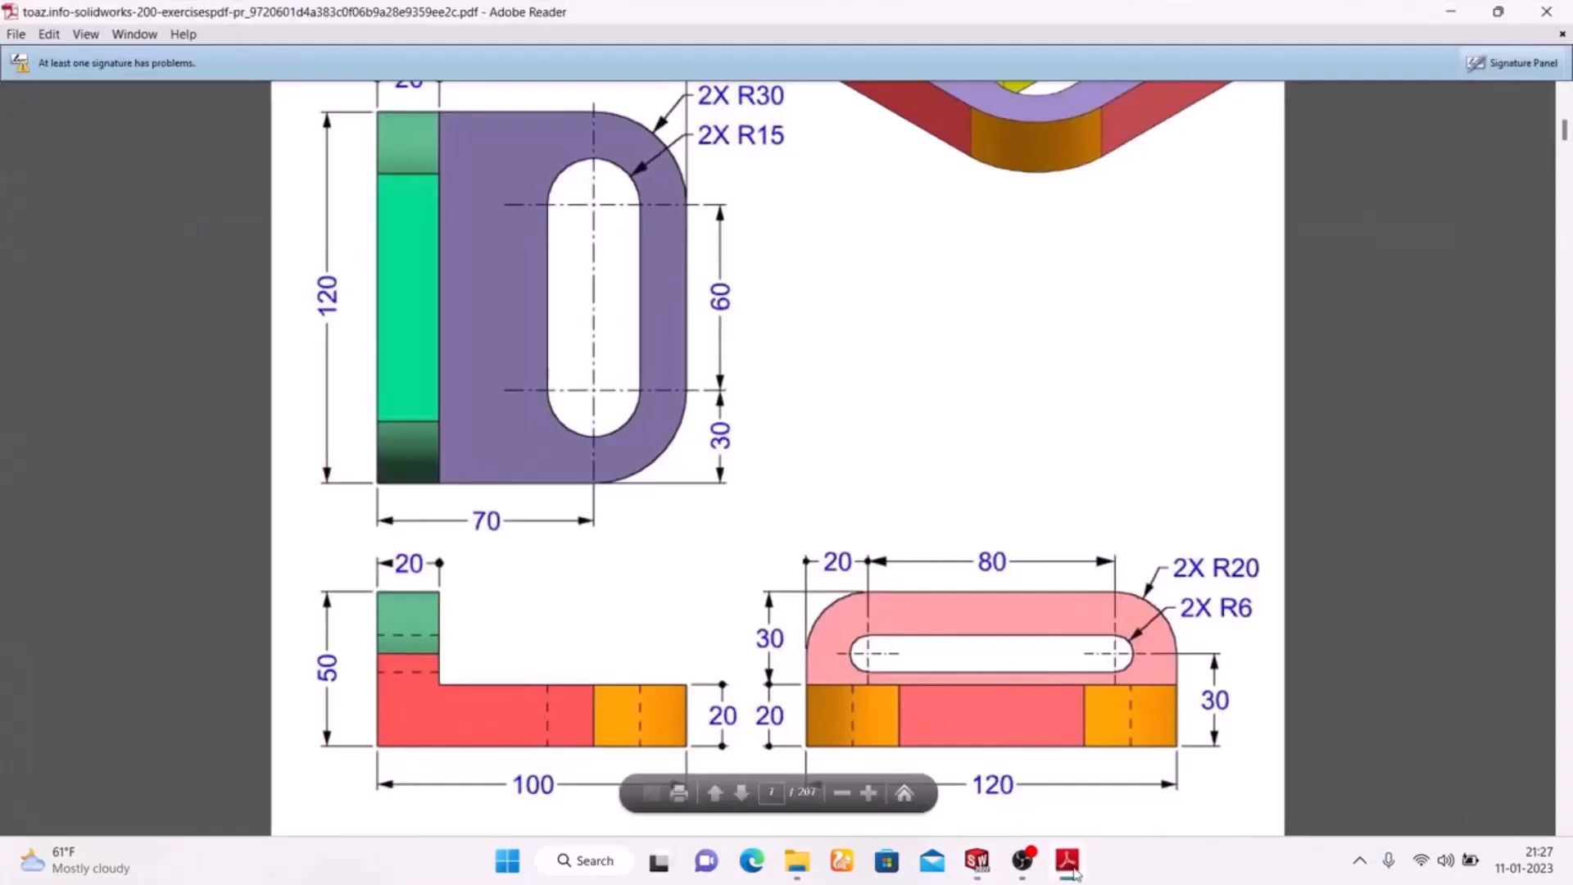
{"action": "left_click", "coordinate": [1074, 869]}
{"action": "left_click", "coordinate": [1262, 254]}
{"action": "left_click", "coordinate": [652, 377]}
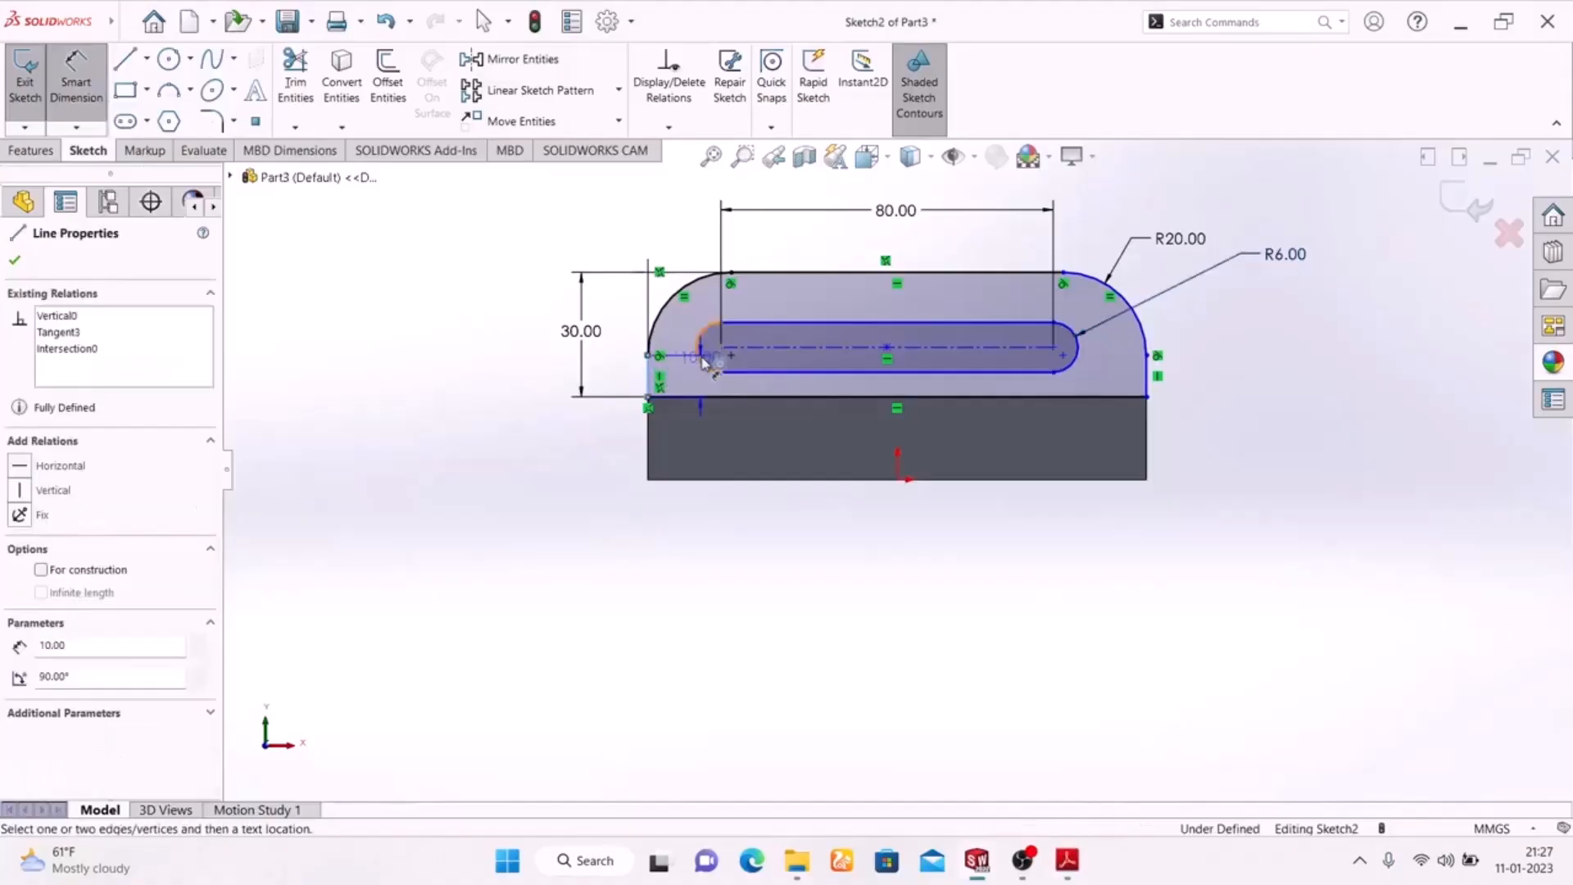
{"action": "left_click", "coordinate": [721, 351]}
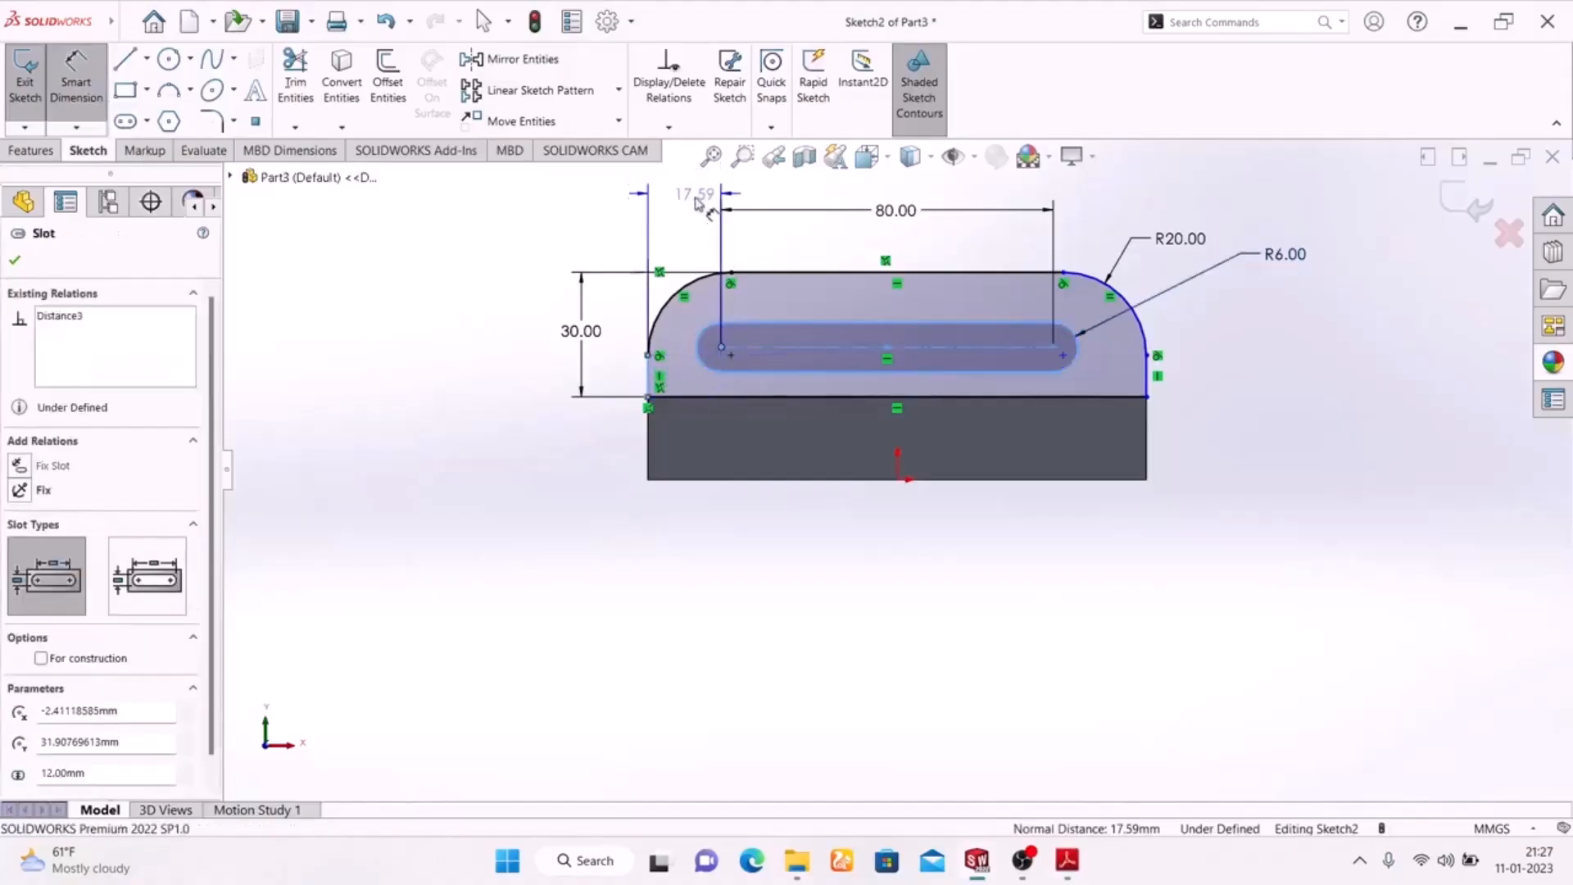
{"action": "left_click", "coordinate": [677, 226]}
{"action": "type", "text": "20"}
{"action": "key", "text": "Return"}
{"action": "mouse_move", "coordinate": [679, 233]}
{"action": "left_mouse_down"}
{"action": "mouse_move", "coordinate": [693, 200]}
{"action": "mouse_move", "coordinate": [691, 215]}
{"action": "left_mouse_up"}
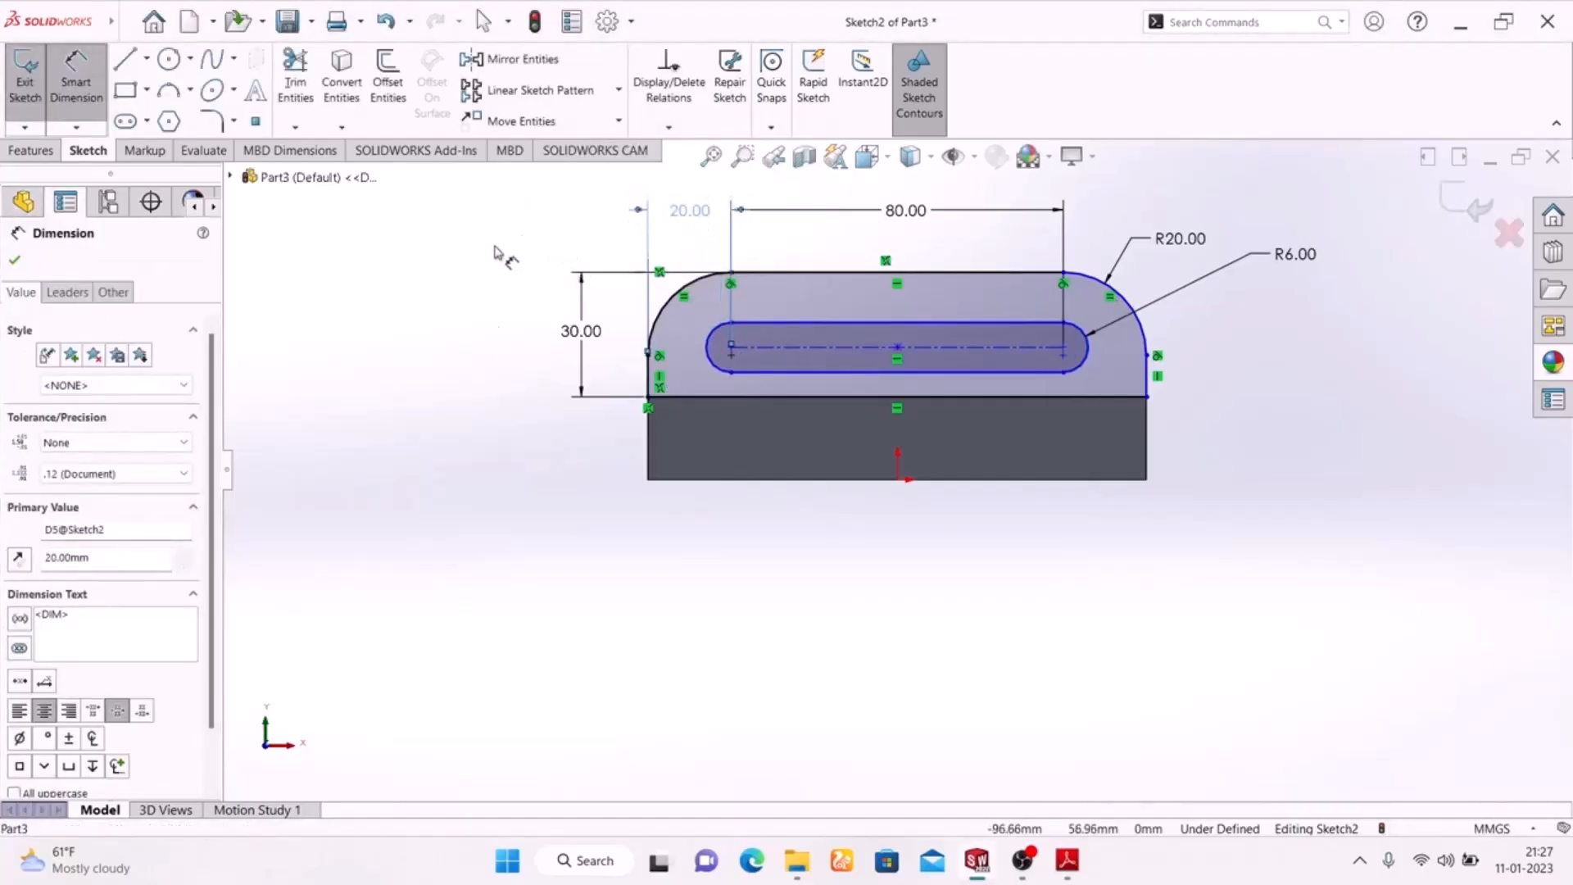
{"action": "left_click", "coordinate": [445, 403]}
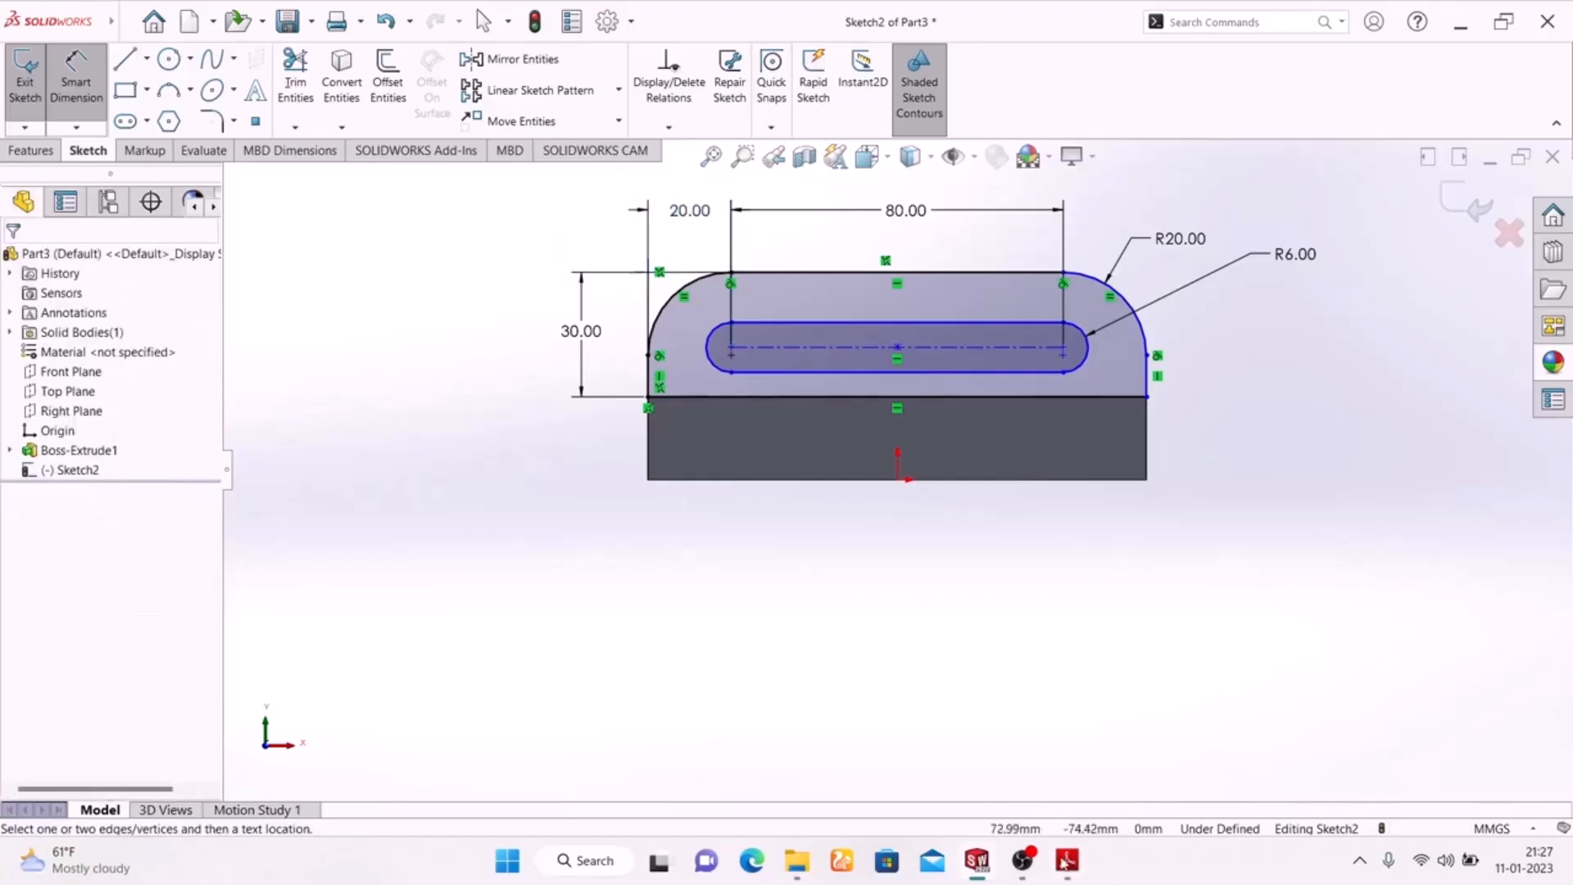
Compare the flange sketch with the Adobe Reader drawing, return to SolidWorks, exit the sketch and set the isometric view
{"action": "left_click", "coordinate": [1066, 862]}
{"action": "left_click", "coordinate": [1066, 862]}
{"action": "left_click", "coordinate": [1463, 204]}
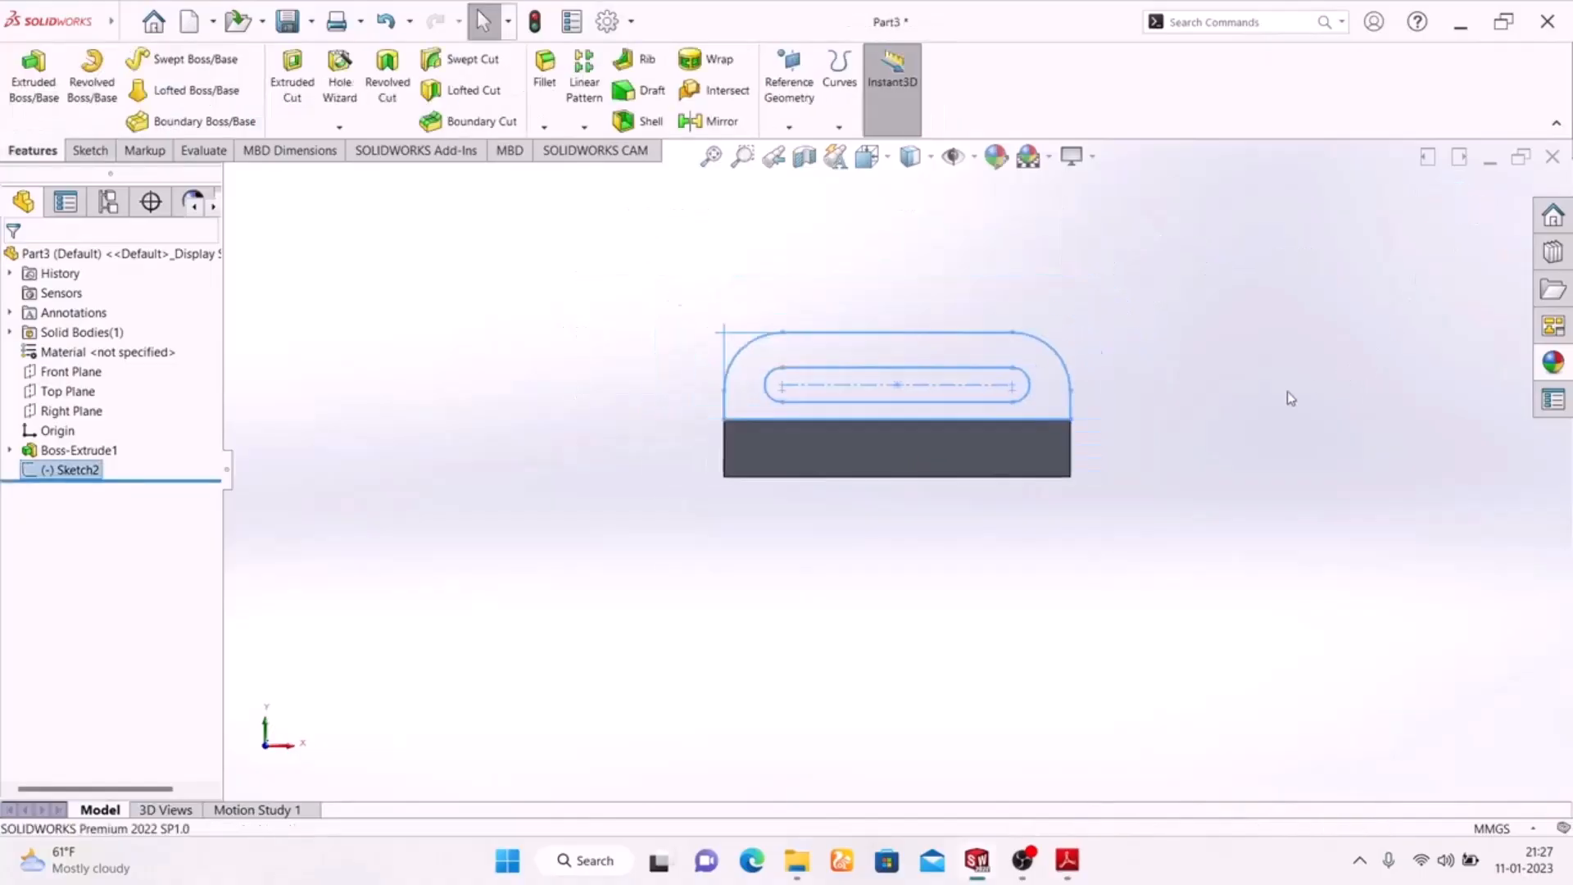
{"action": "key", "text": "space"}
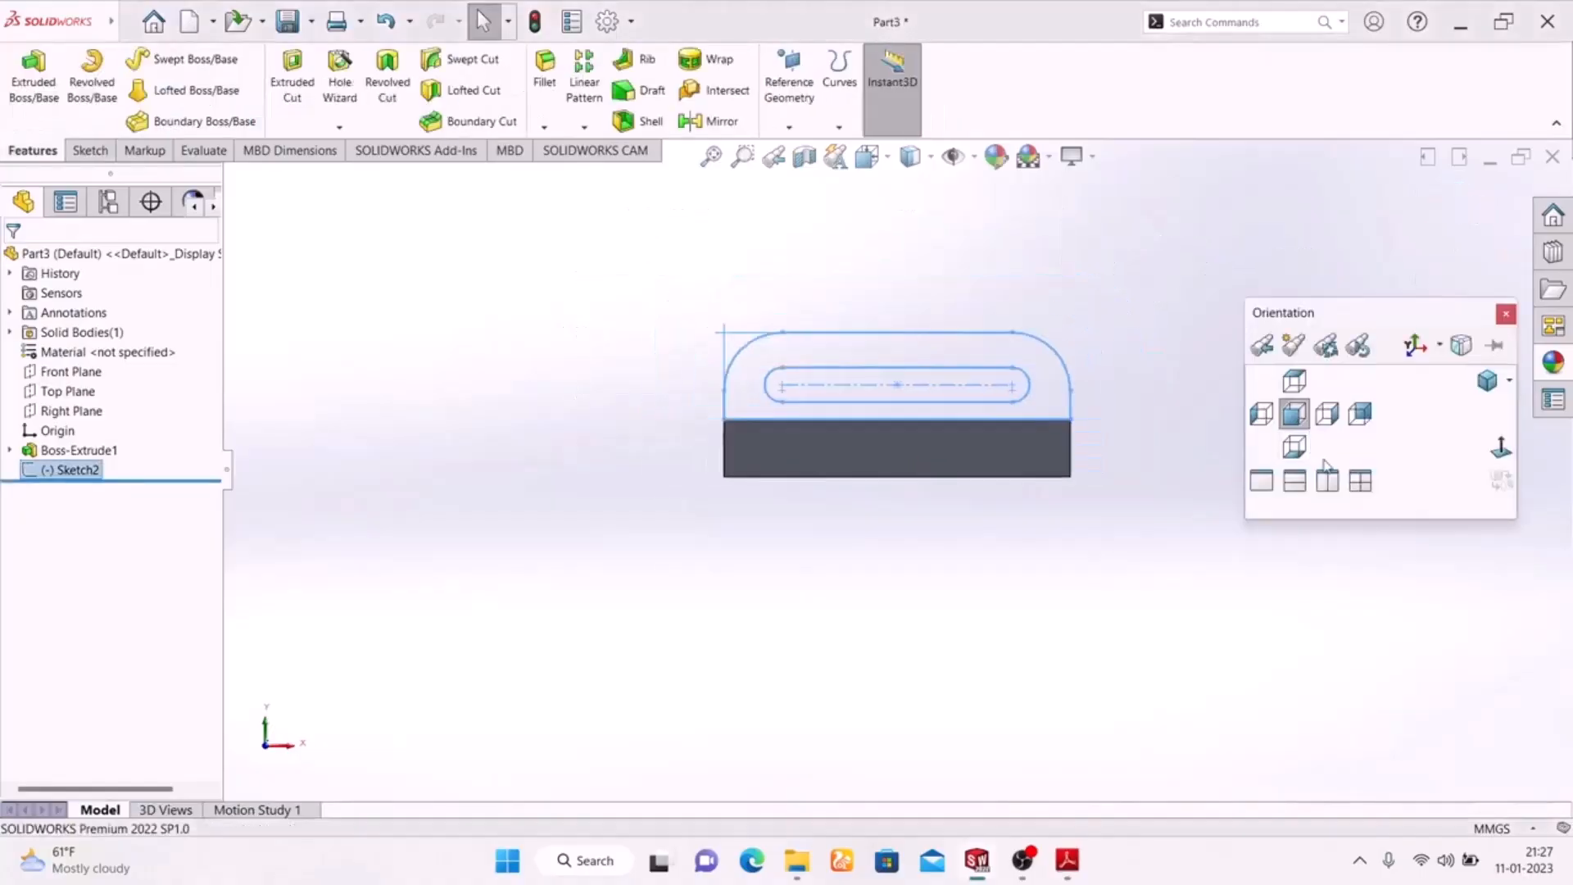
{"action": "left_click", "coordinate": [1477, 388]}
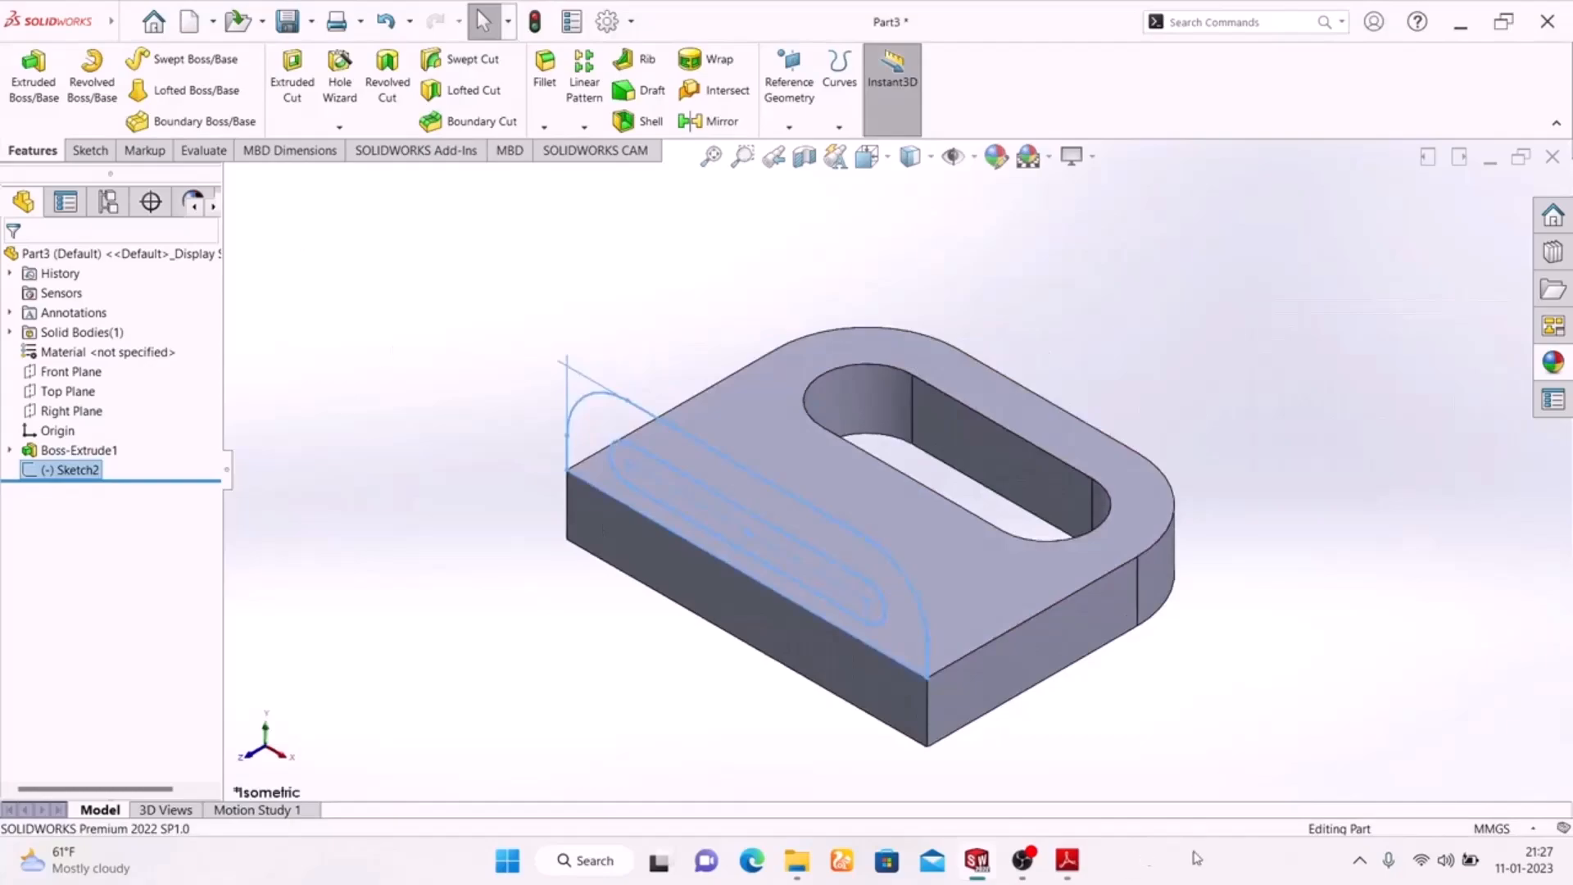
Consult the Adobe Reader drawing, return to SolidWorks and extrude the slotted flange sketch 20 mm in the reversed direction, over the base
{"action": "left_click", "coordinate": [1063, 861]}
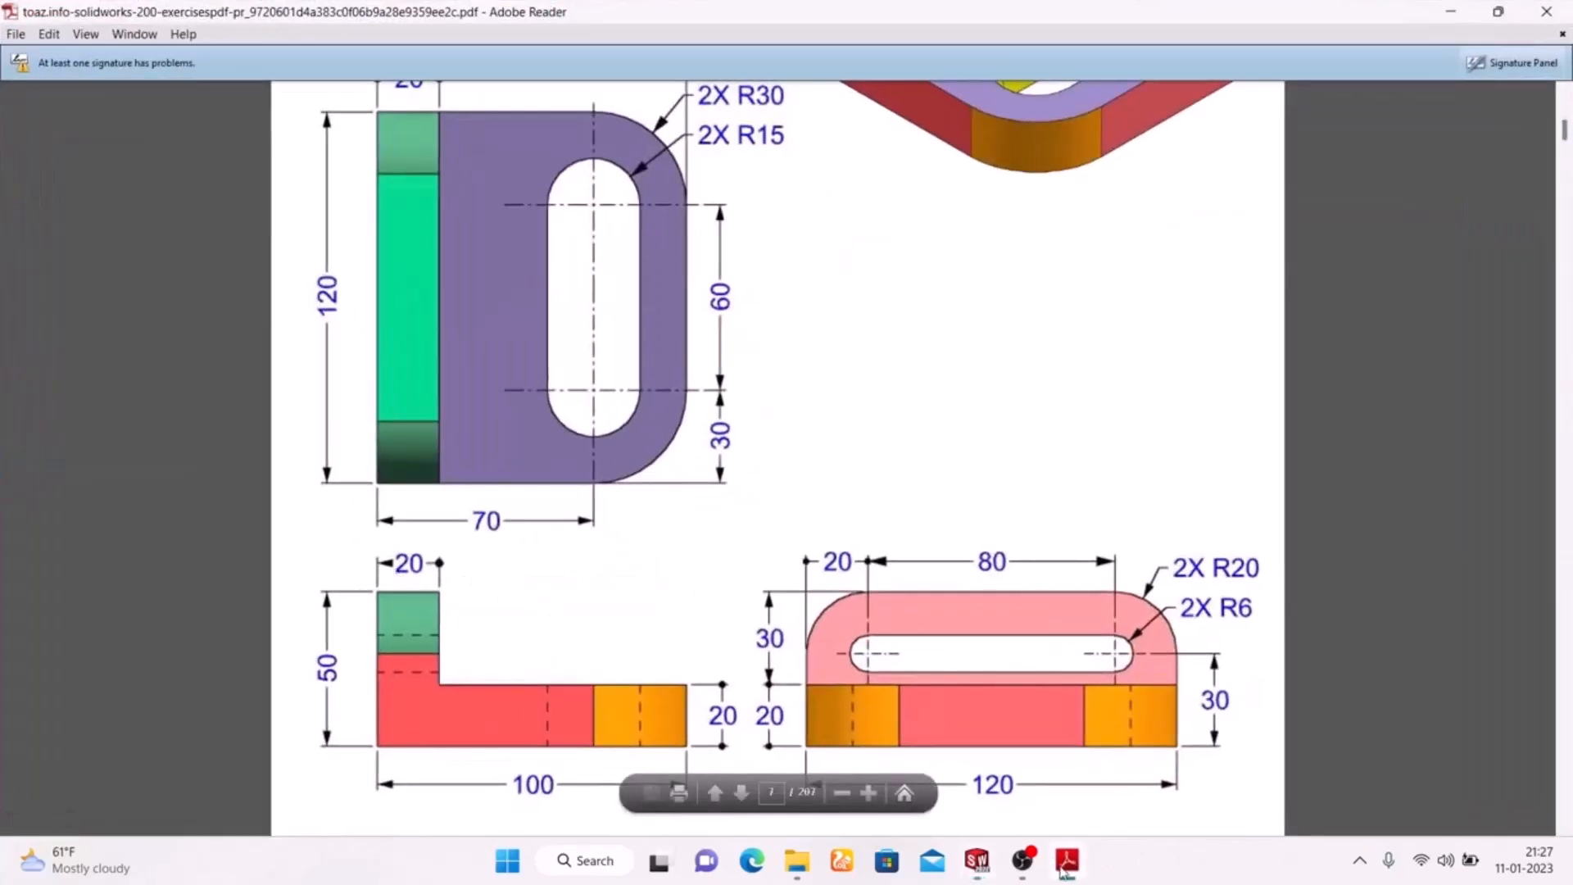
{"action": "left_click", "coordinate": [1063, 868]}
{"action": "left_click", "coordinate": [33, 78]}
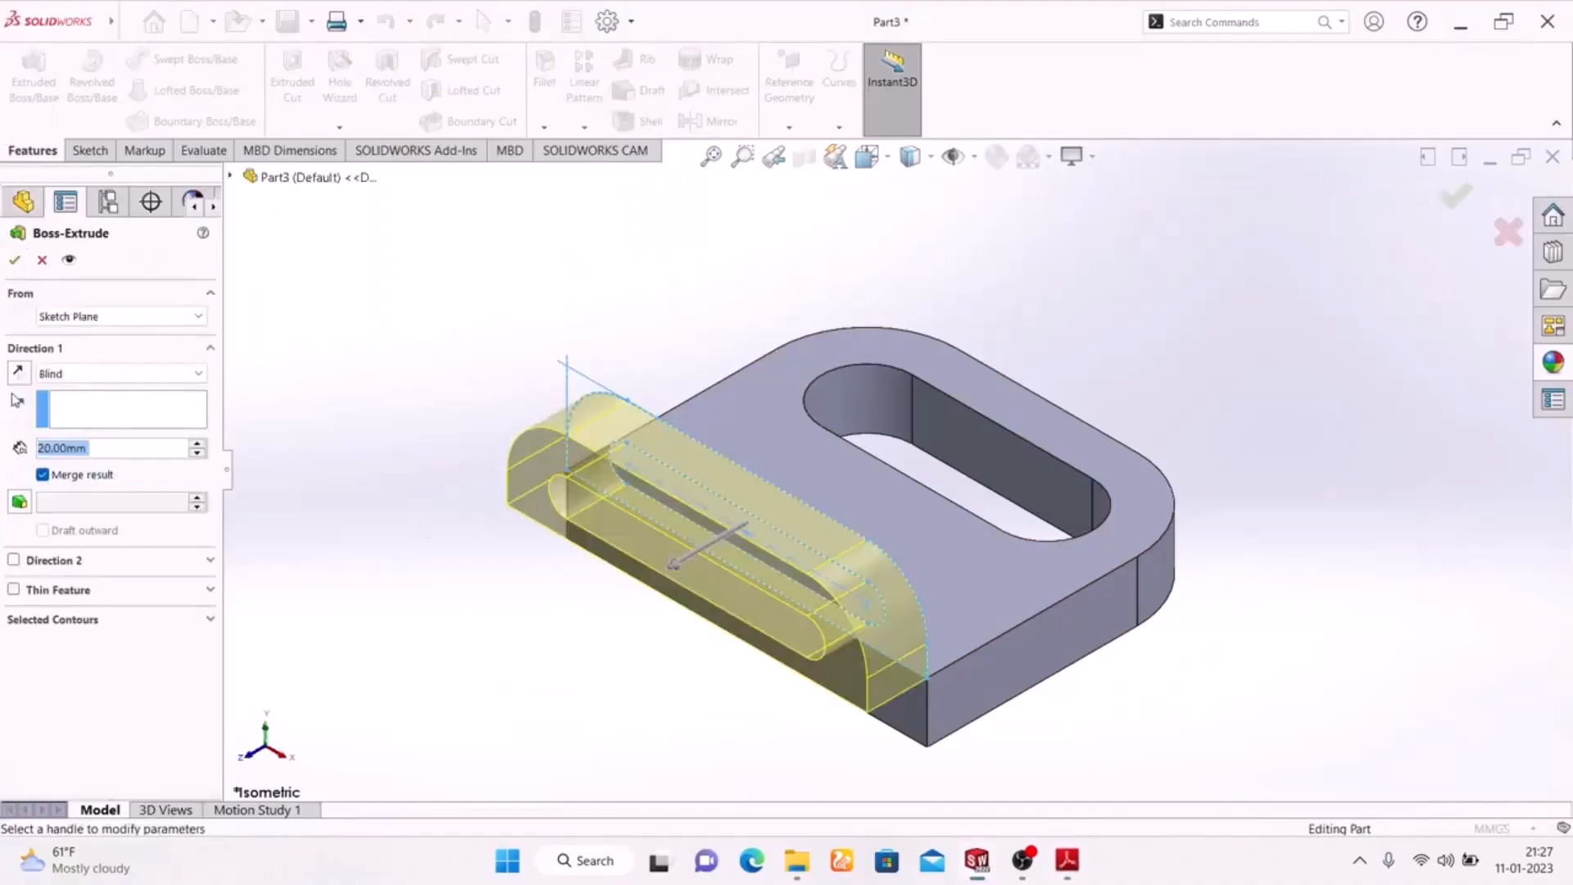
{"action": "left_click", "coordinate": [19, 373]}
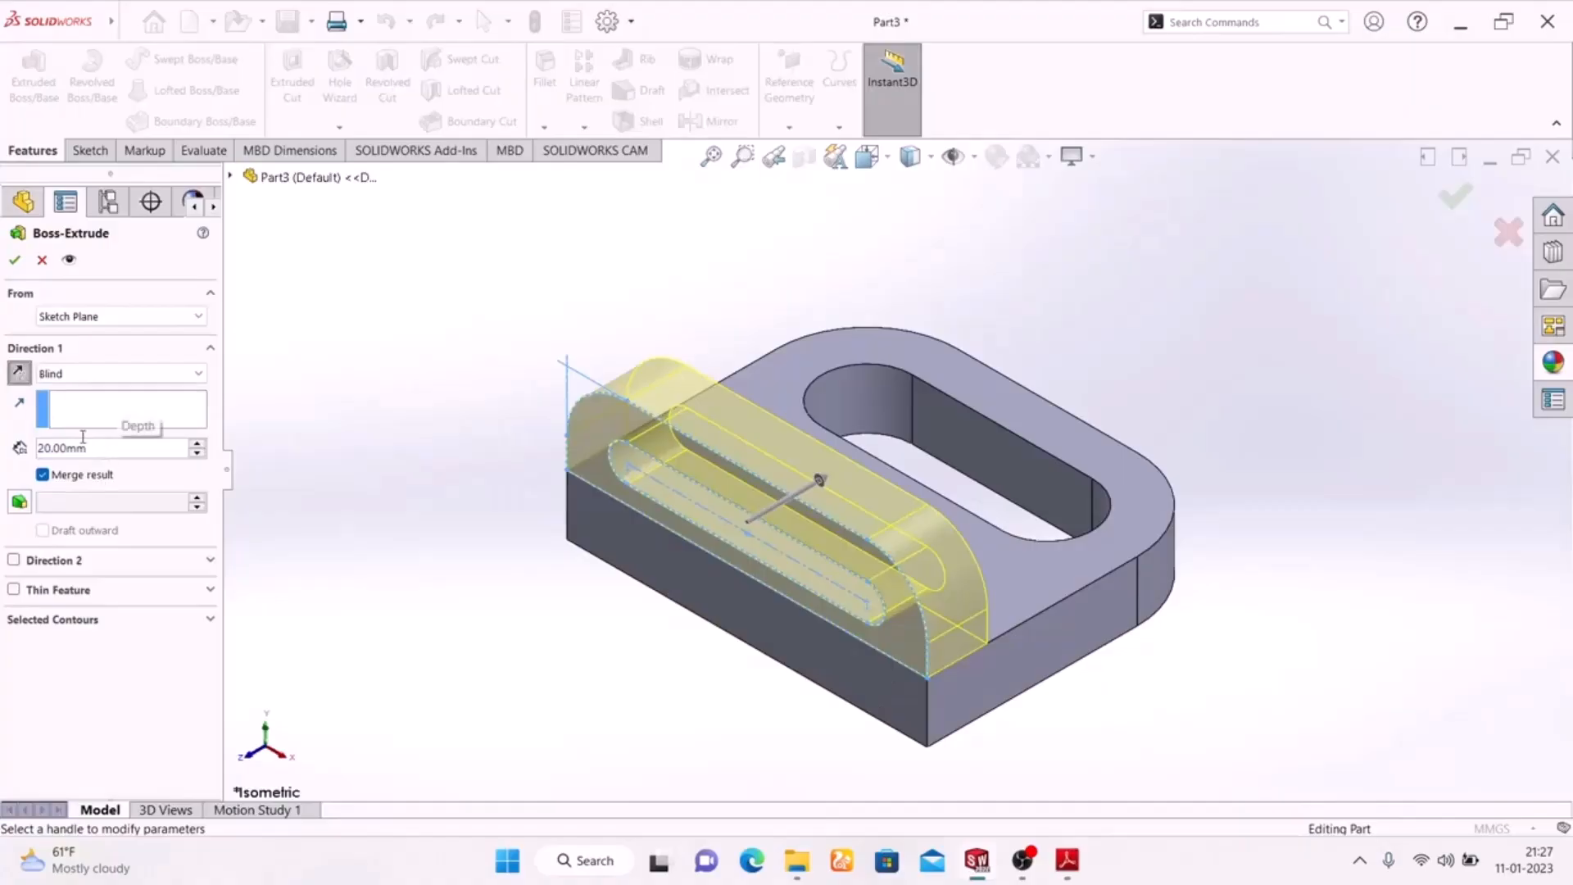
{"action": "left_click", "coordinate": [14, 260]}
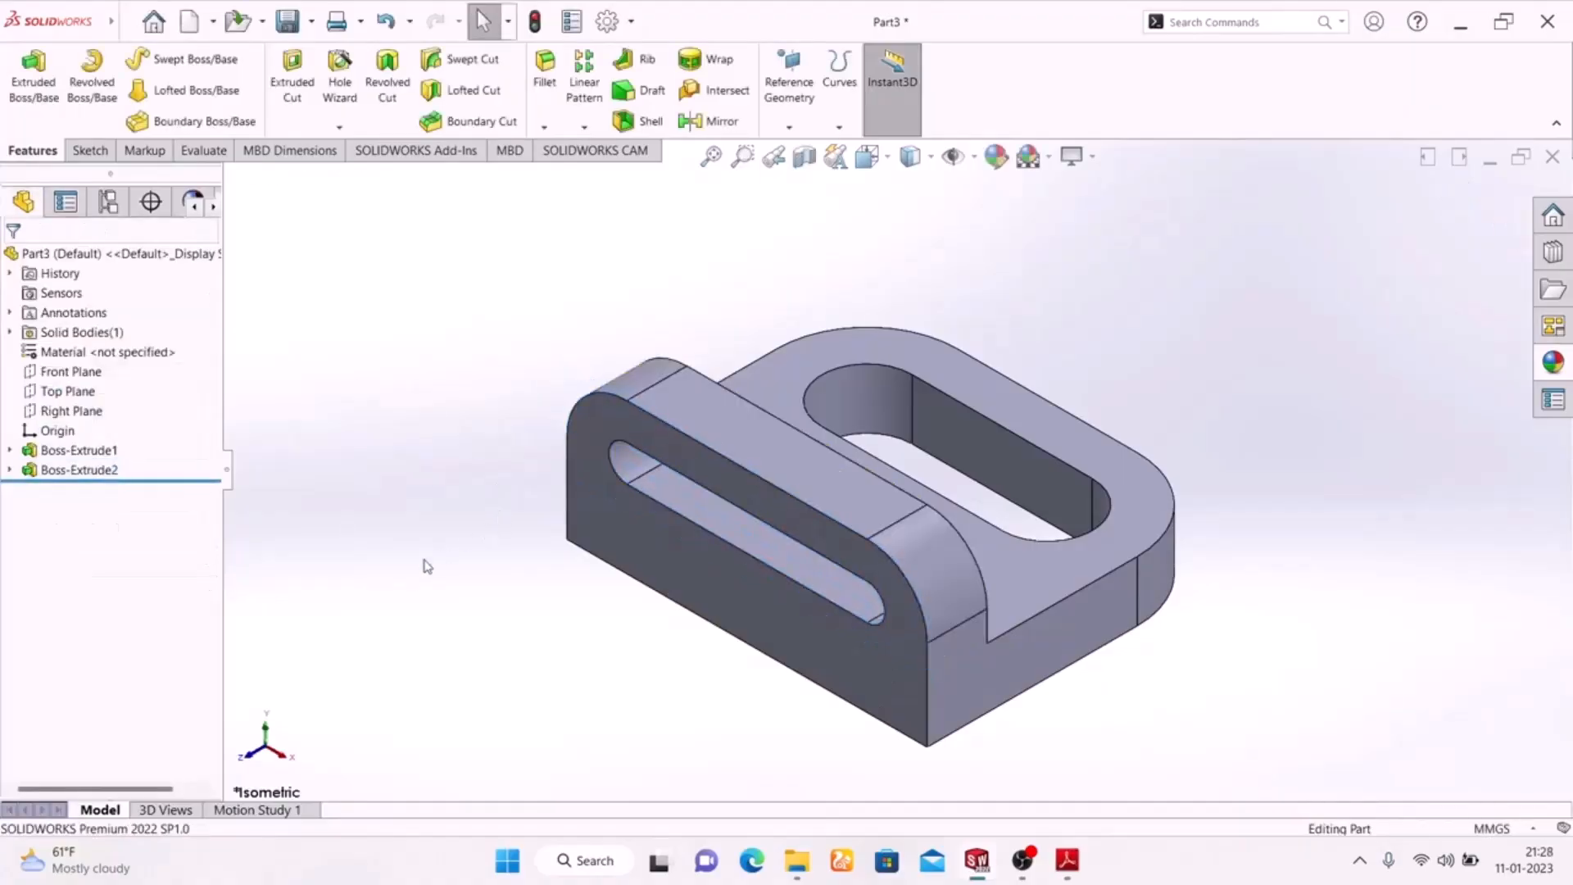
Compare the extruded bracket with the coloured isometric view on the Adobe Reader drawing, then return to SolidWorks
{"action": "middle_click_drag", "start_coordinate": [421, 574], "coordinate": [268, 624]}
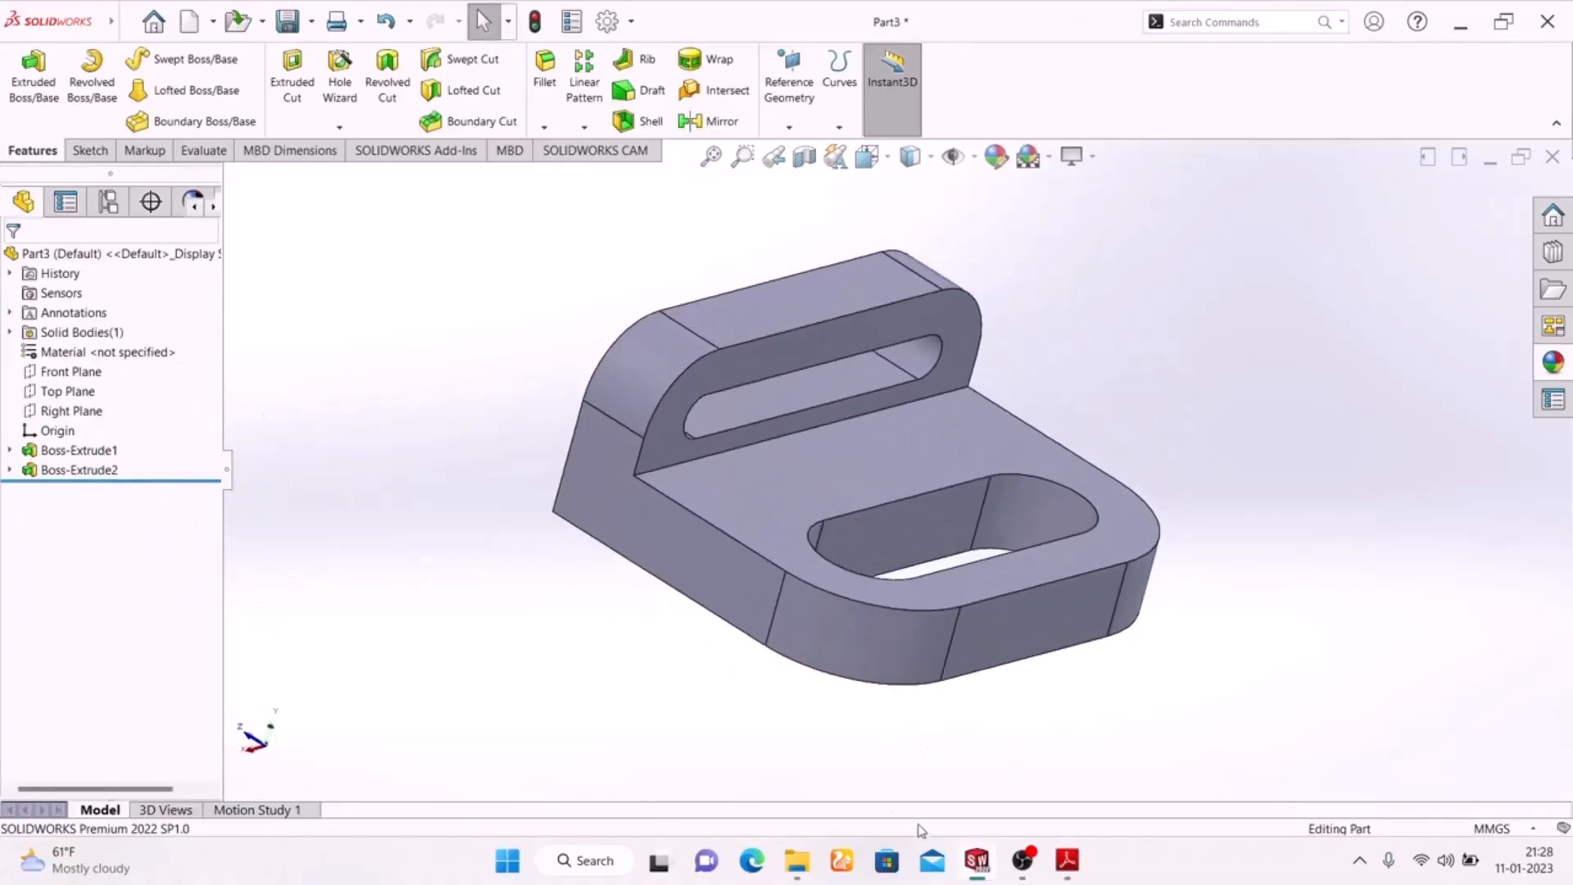
{"action": "left_click", "coordinate": [1067, 861]}
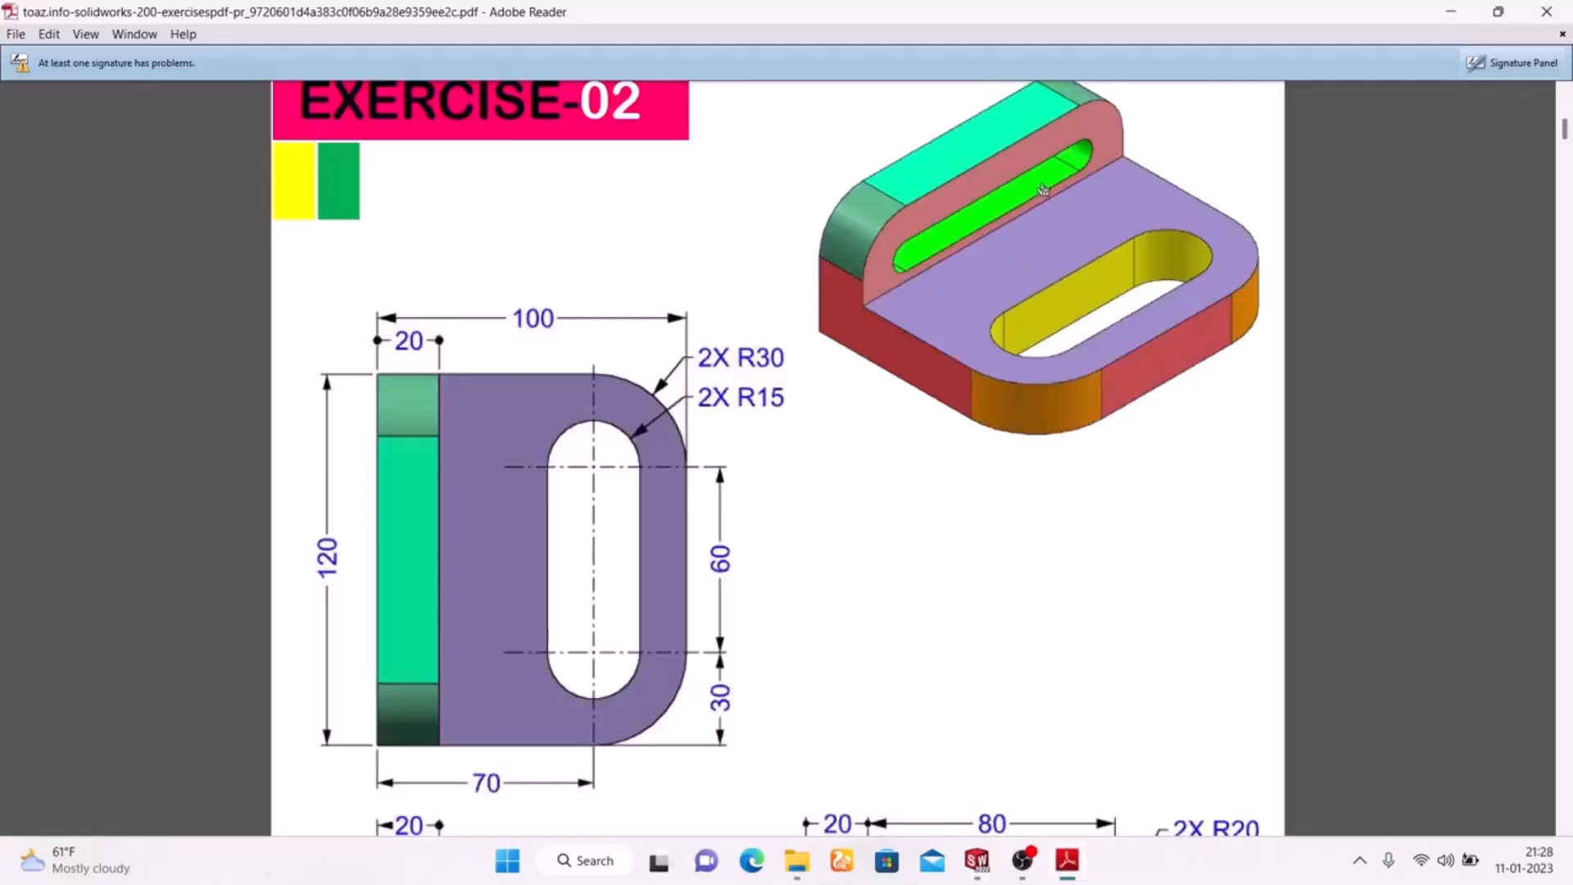
{"action": "left_click", "coordinate": [1070, 873]}
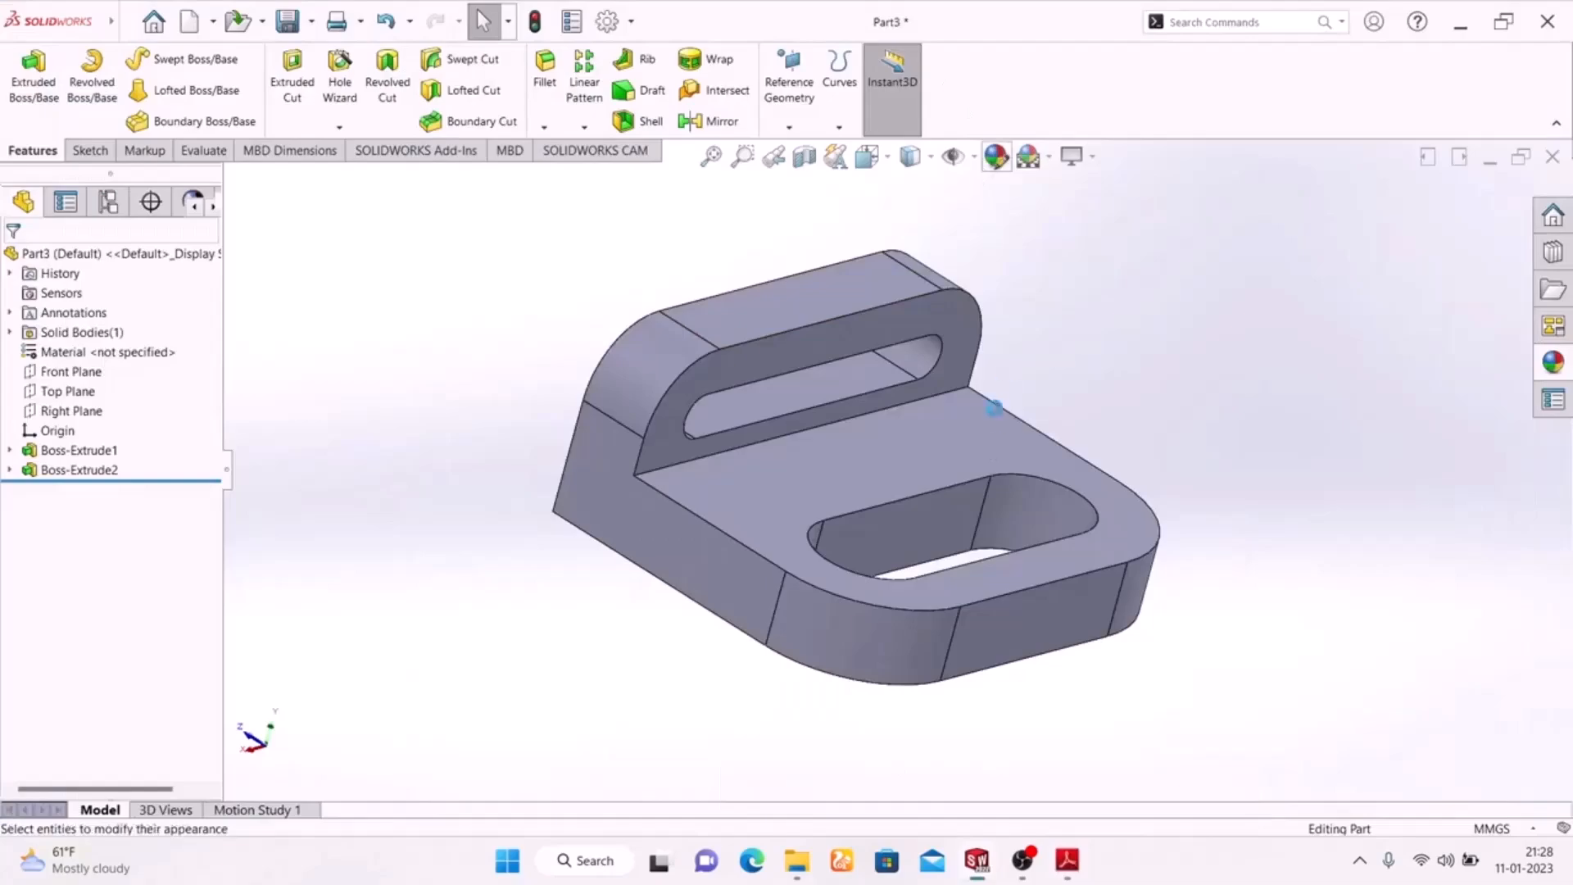
{"action": "left_click", "coordinate": [995, 158]}
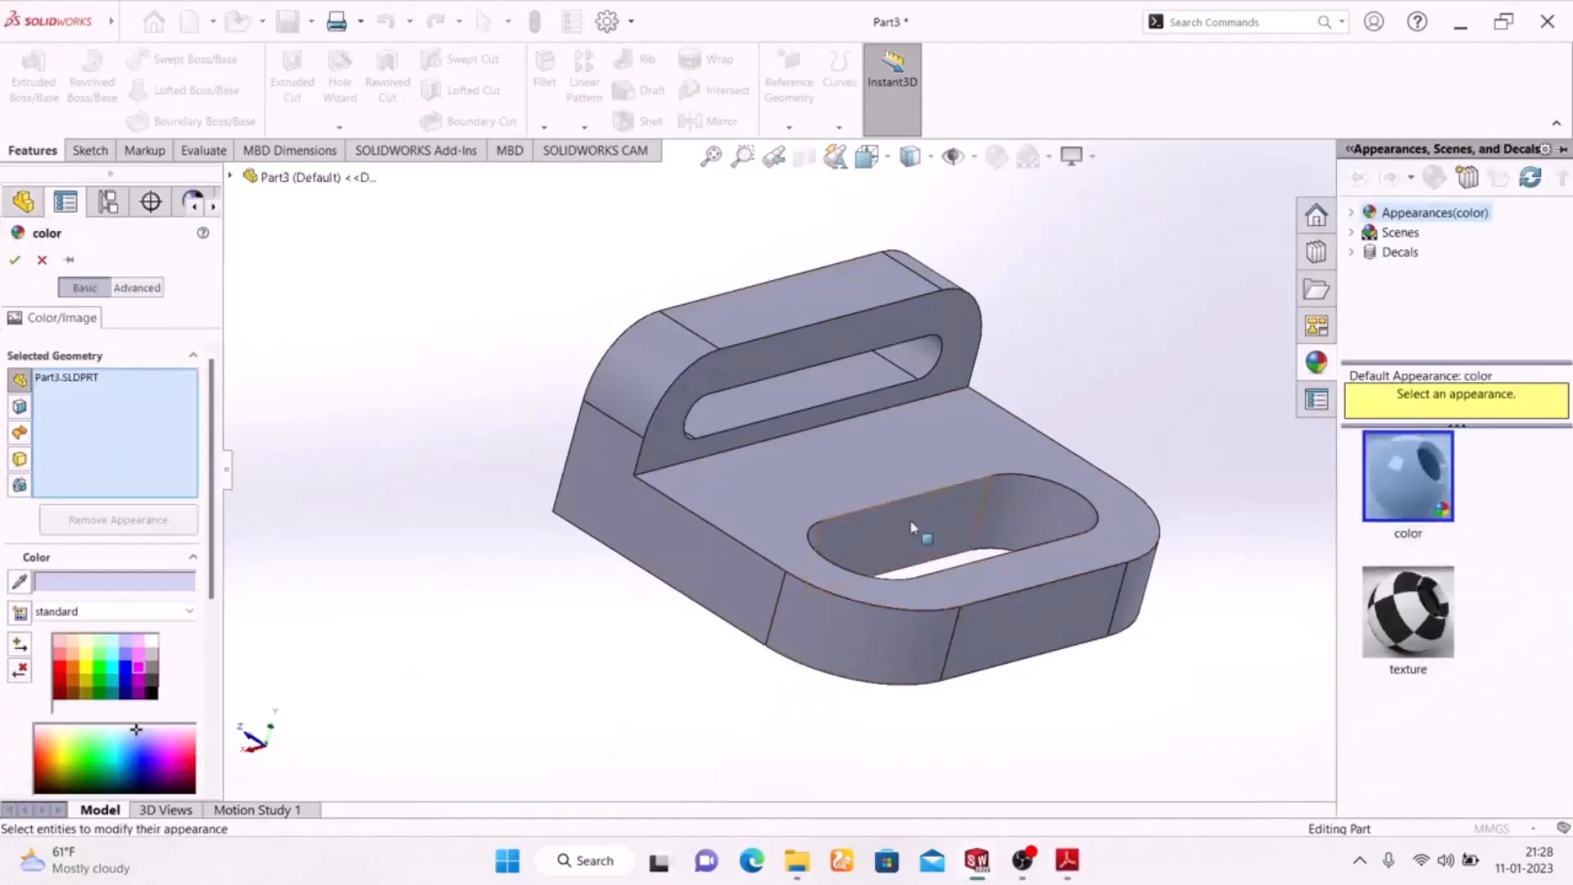
{"action": "left_click", "coordinate": [950, 527]}
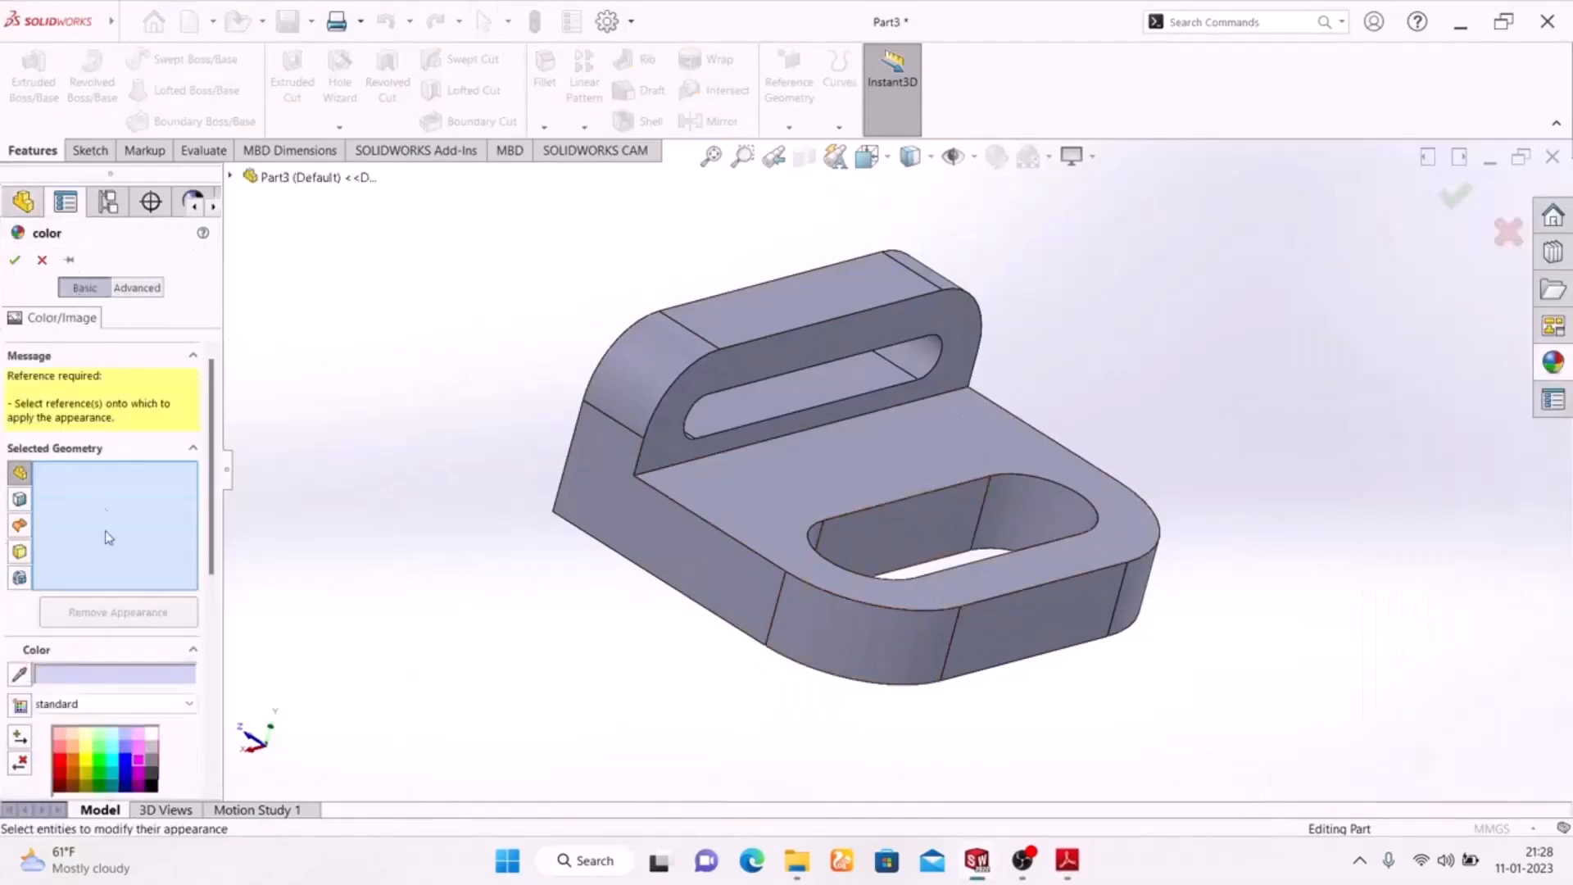
{"action": "left_click", "coordinate": [898, 534]}
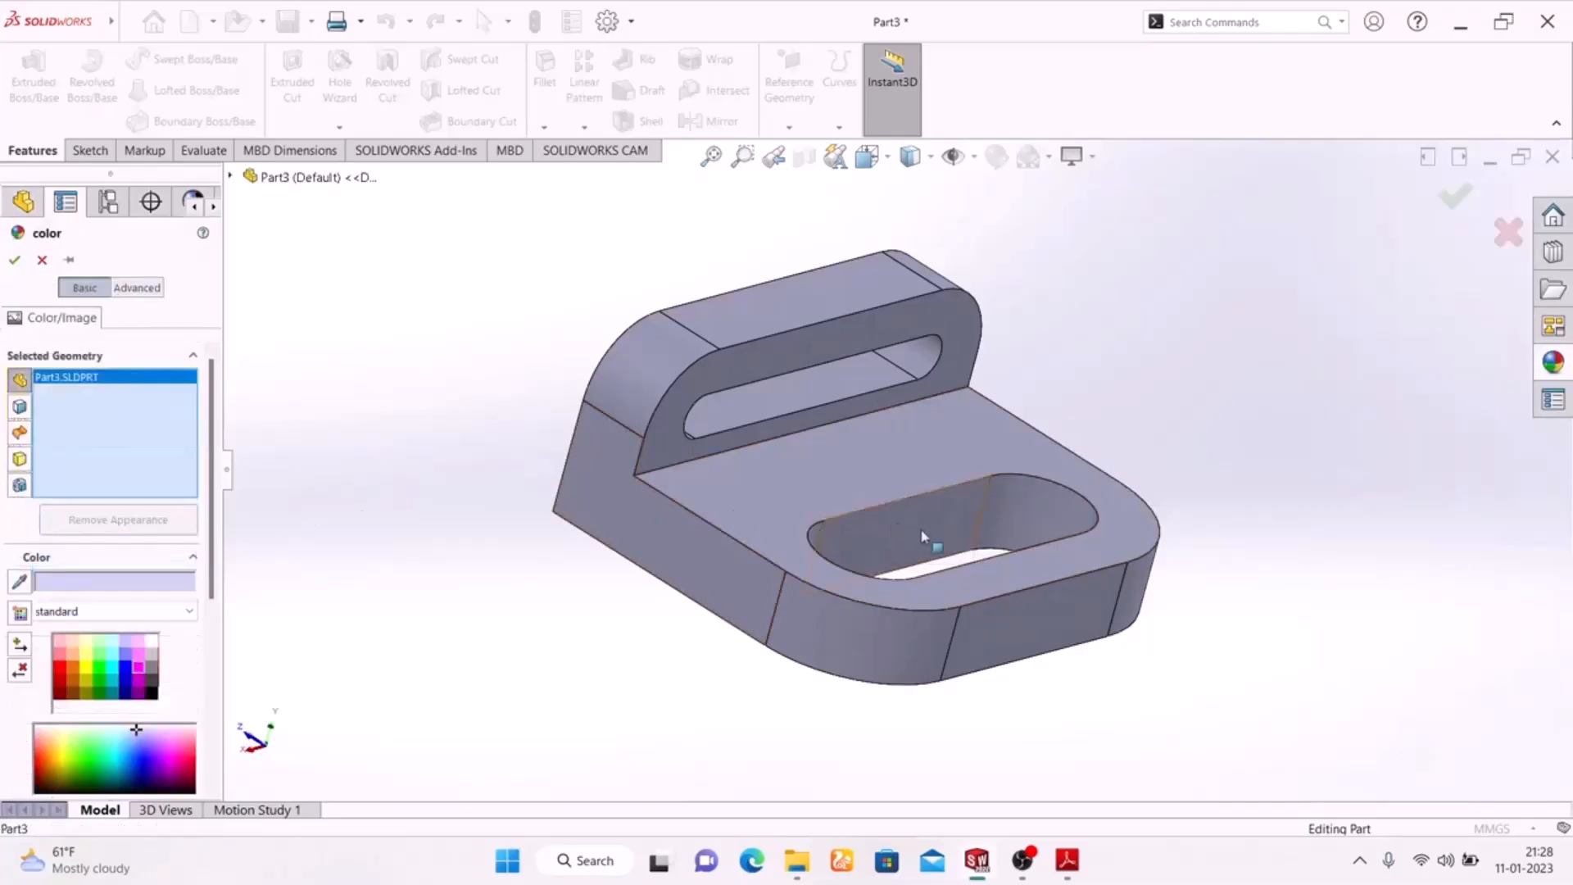
{"action": "left_click", "coordinate": [965, 527]}
{"action": "middle_click_drag", "start_coordinate": [488, 548], "coordinate": [555, 815]}
{"action": "scroll", "coordinate": [953, 490], "scroll_direction": "down", "scroll_amount": 2}
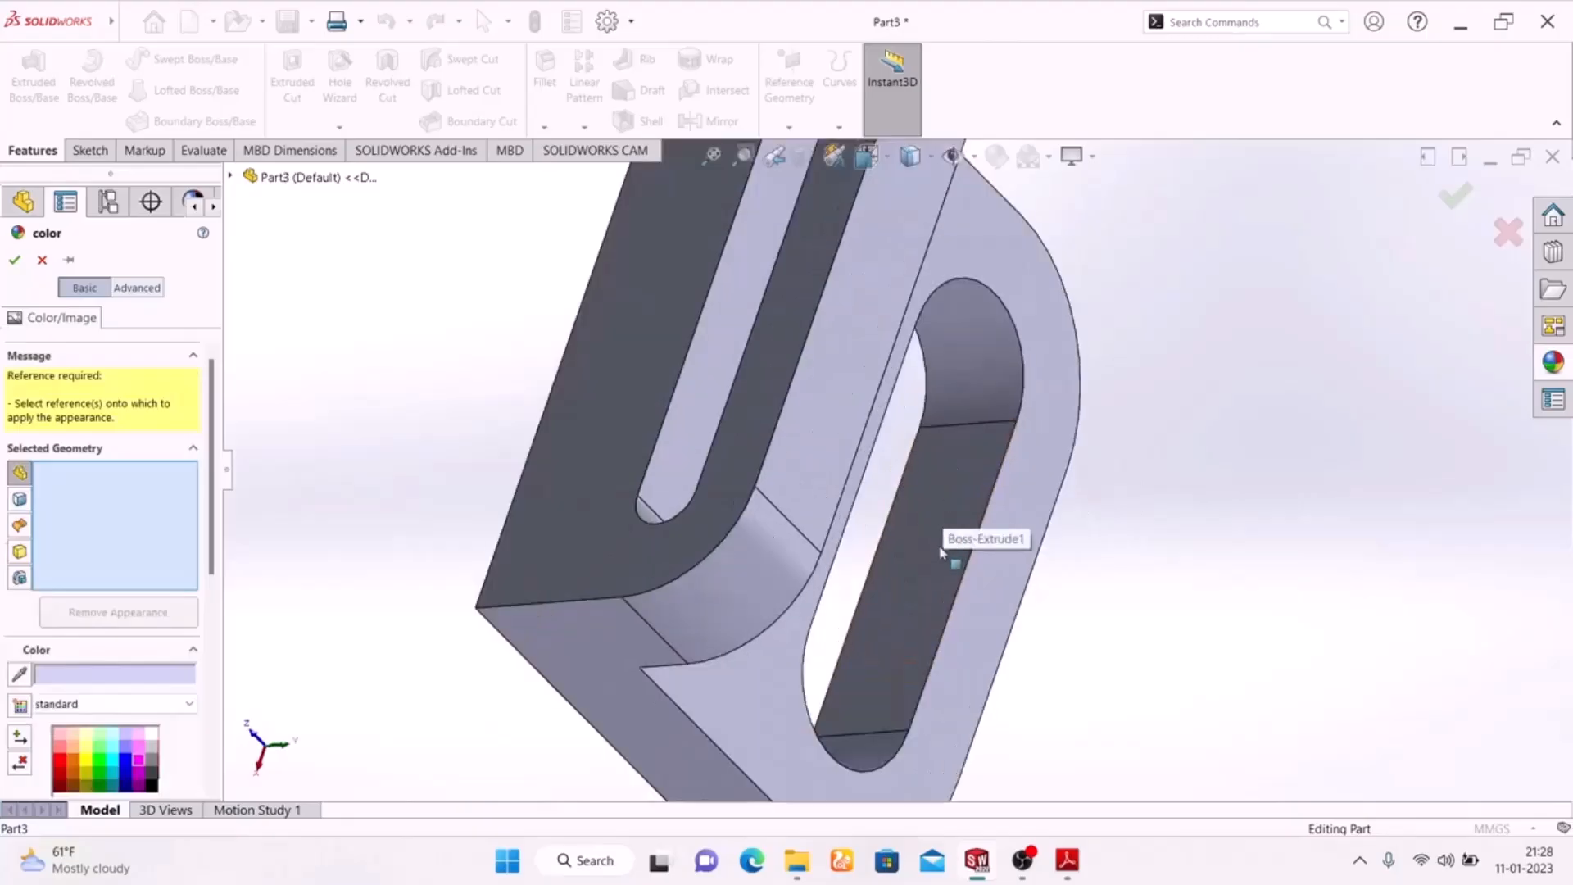
{"action": "left_click", "coordinate": [938, 553]}
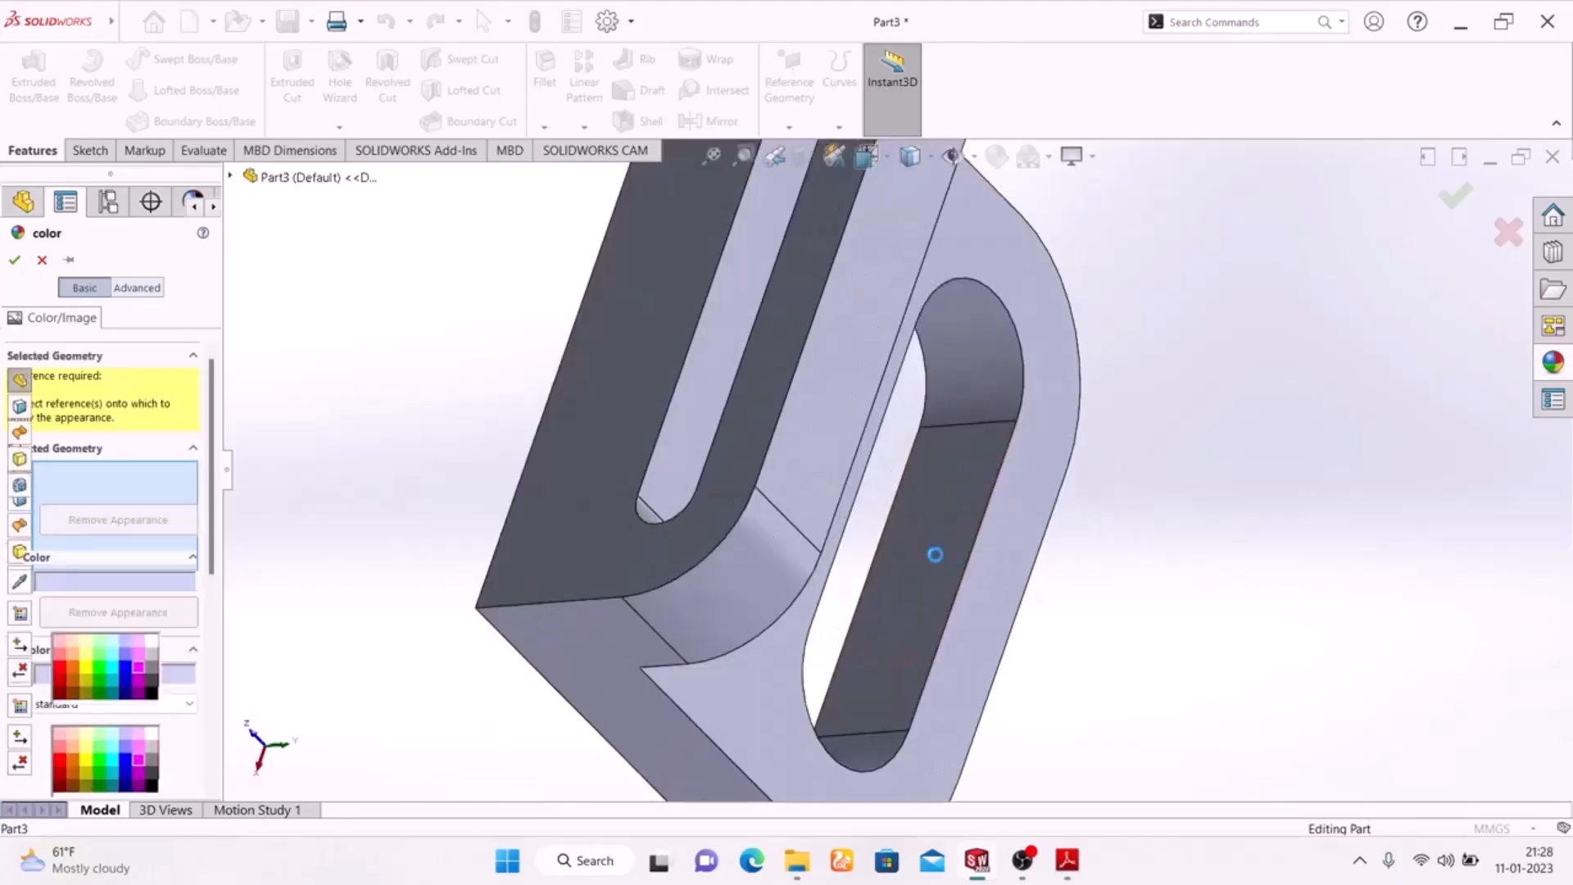
{"action": "left_click", "coordinate": [860, 758]}
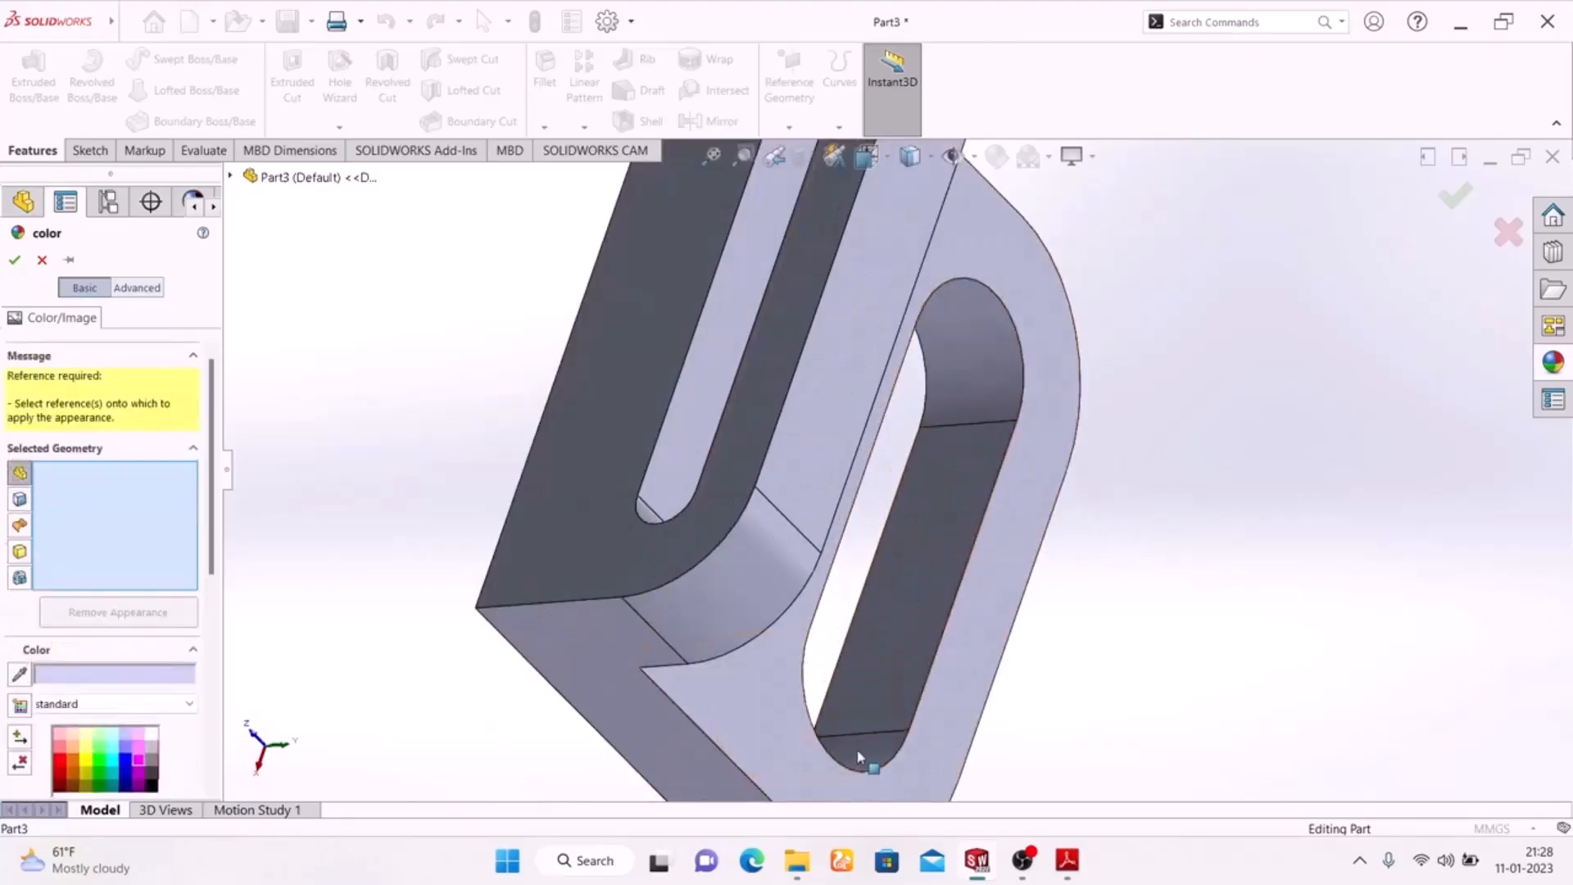
{"action": "left_click", "coordinate": [41, 260]}
Select all four inner wall faces of the slot in the base plate, both straight sides and both rounded ends
{"action": "middle_click_drag", "start_coordinate": [1106, 445], "coordinate": [1054, 330]}
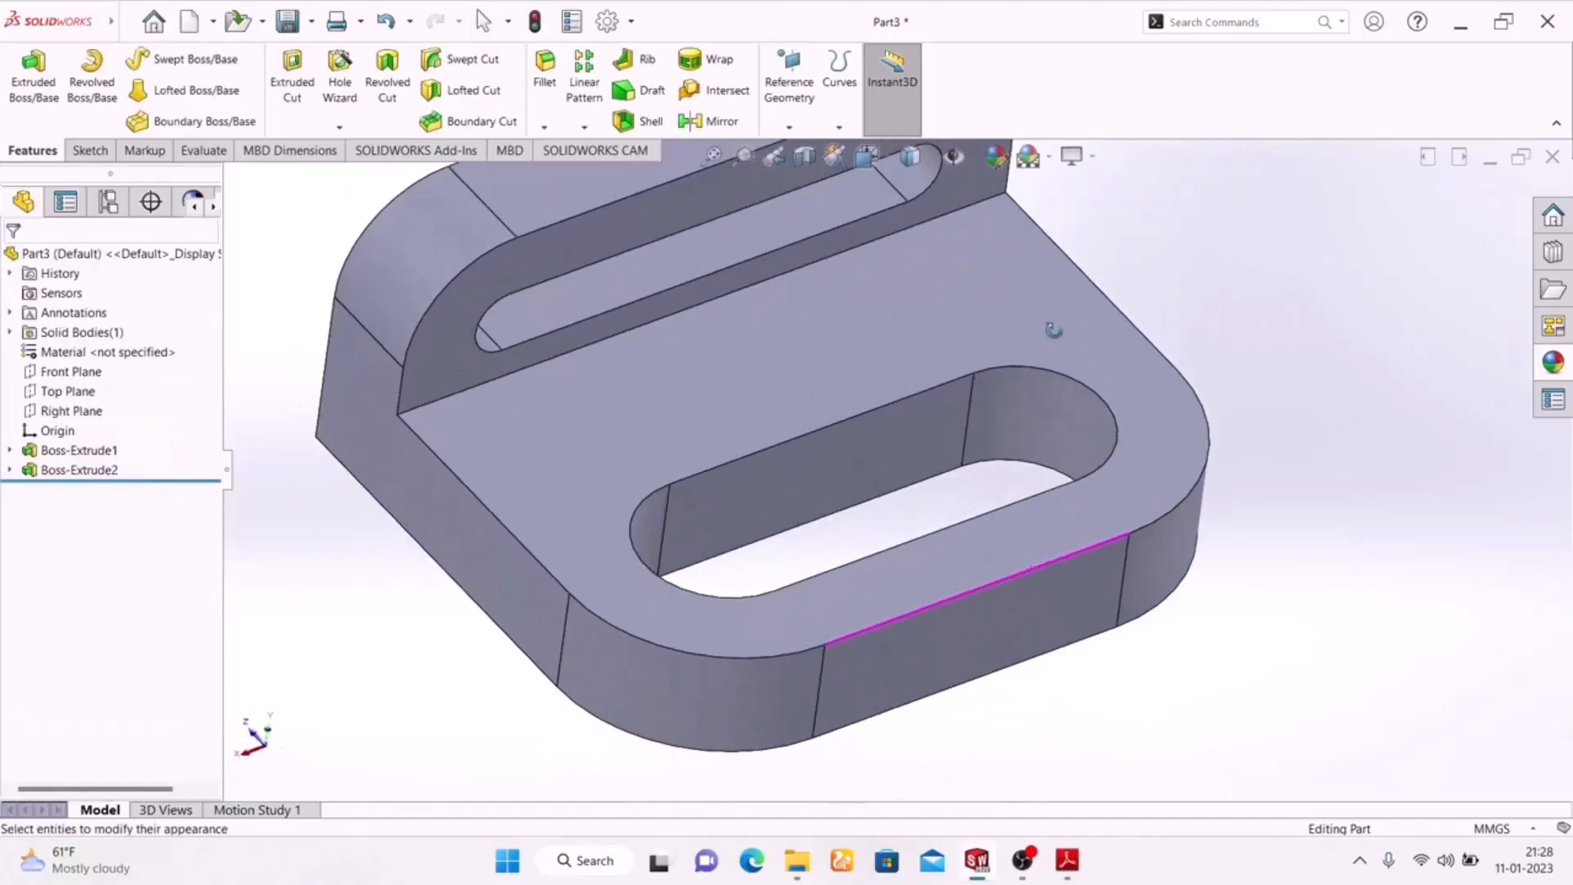
{"action": "left_click", "coordinate": [901, 459]}
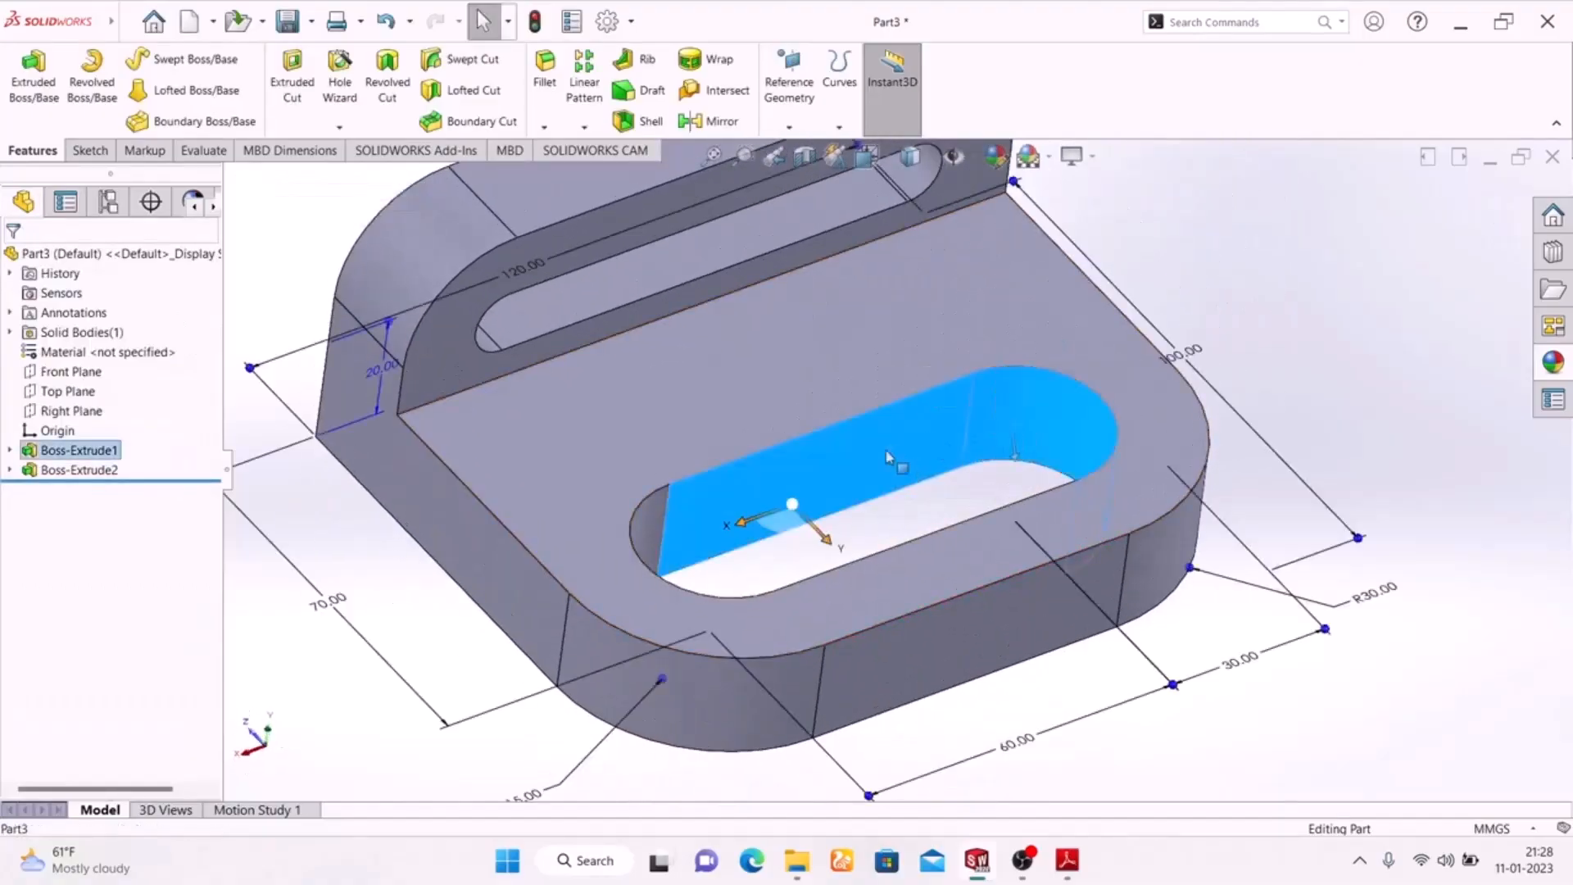
{"action": "left_click", "coordinate": [688, 525]}
{"action": "middle_click_drag", "start_coordinate": [688, 525], "coordinate": [870, 628]}
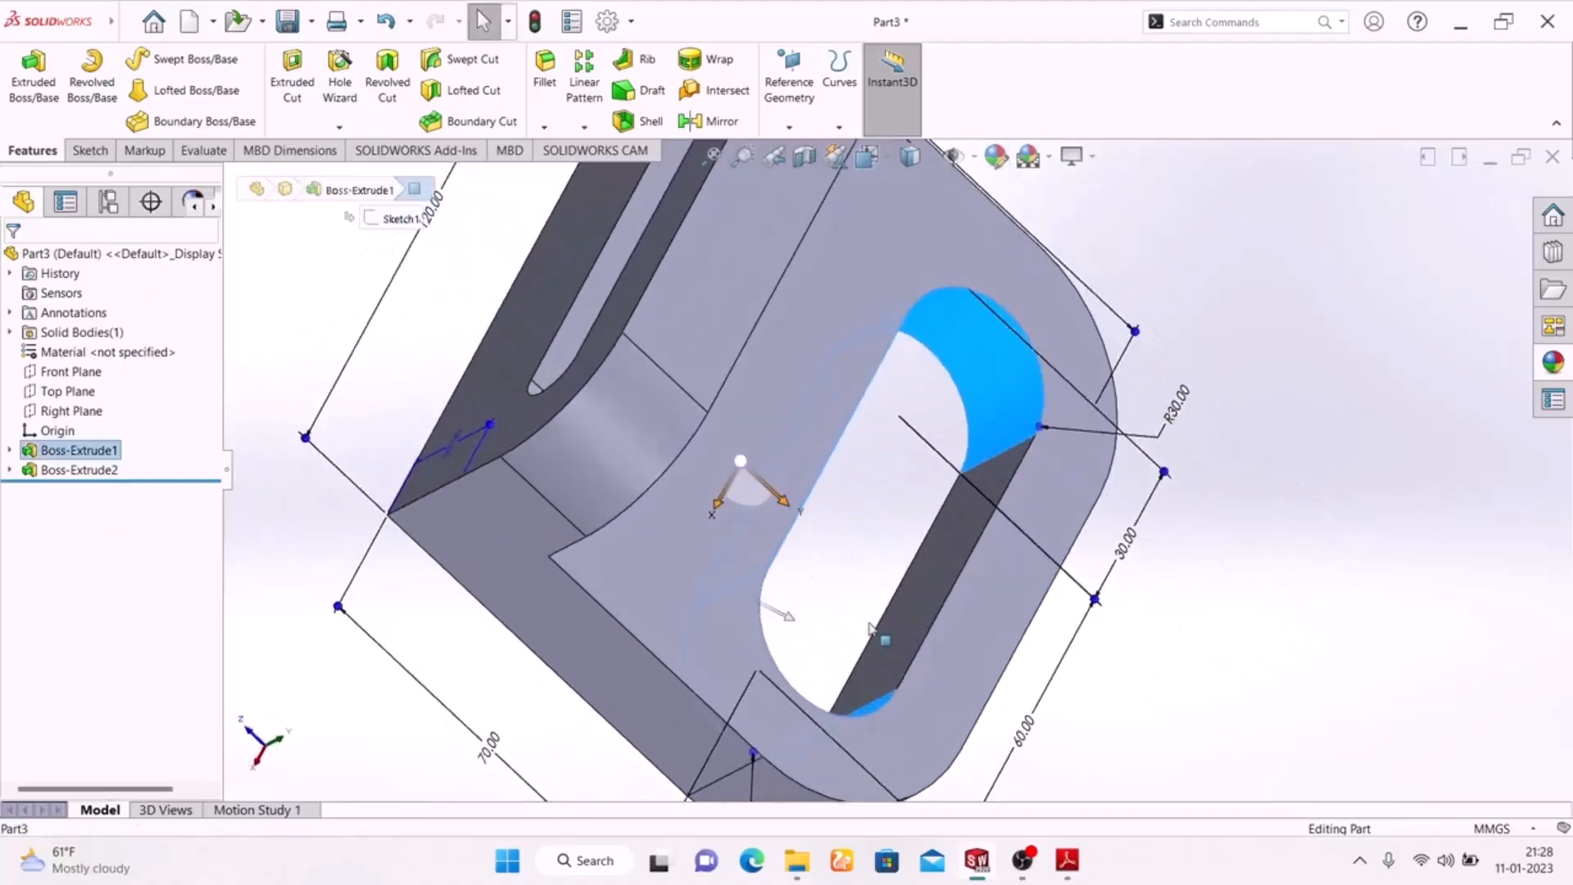
{"action": "left_click", "coordinate": [939, 553]}
{"action": "left_click", "coordinate": [975, 381], "text": "ctrl"}
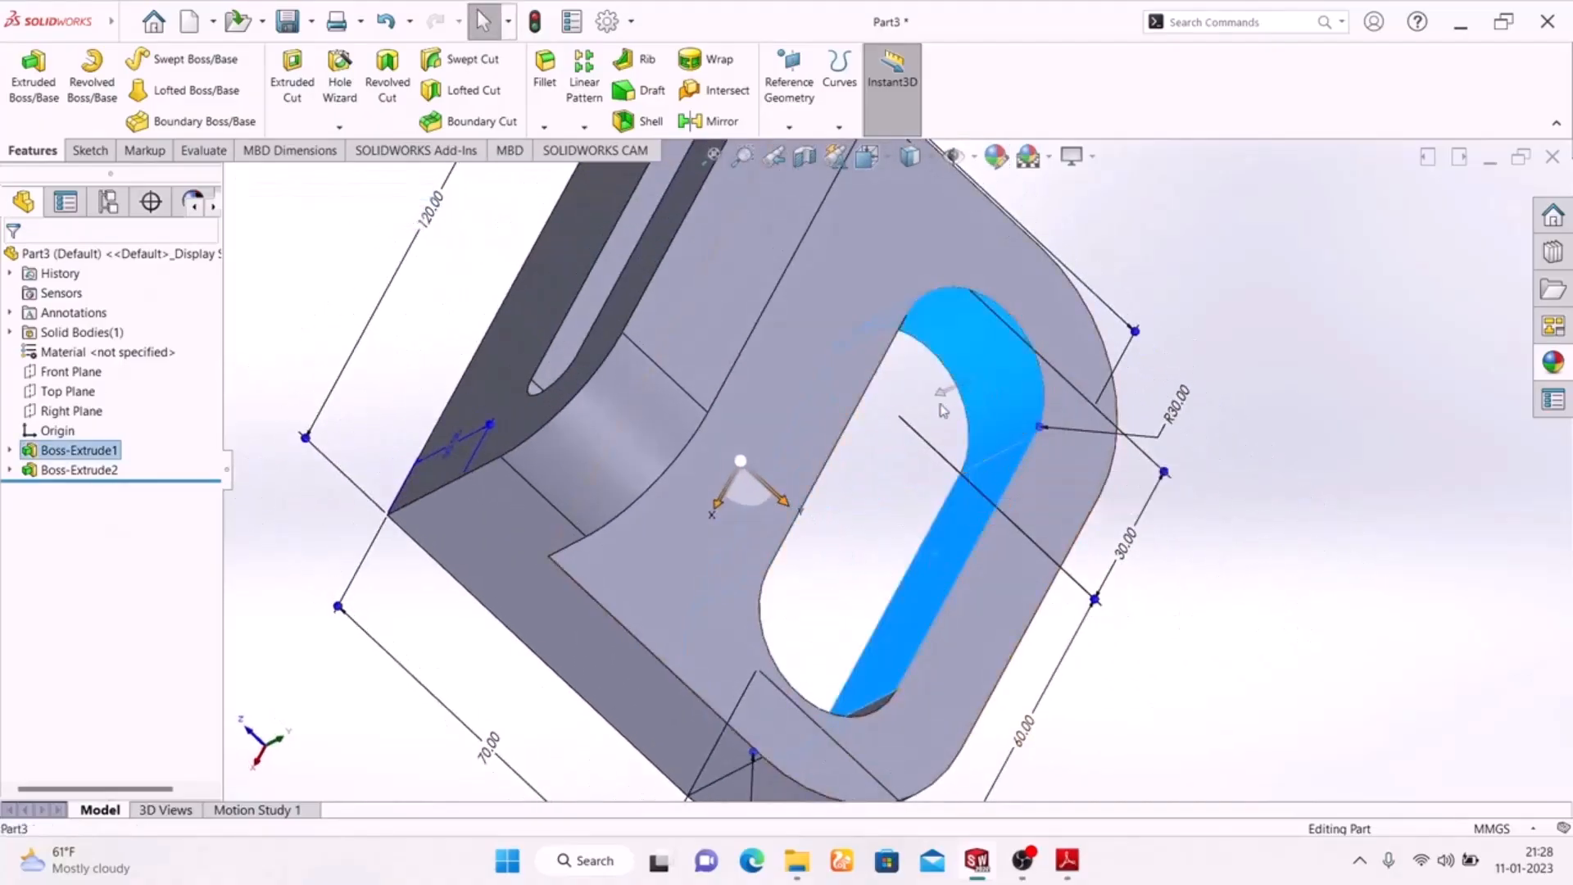
{"action": "middle_click_drag", "start_coordinate": [1229, 614], "coordinate": [1102, 557]}
{"action": "left_click", "coordinate": [789, 423], "text": "ctrl"}
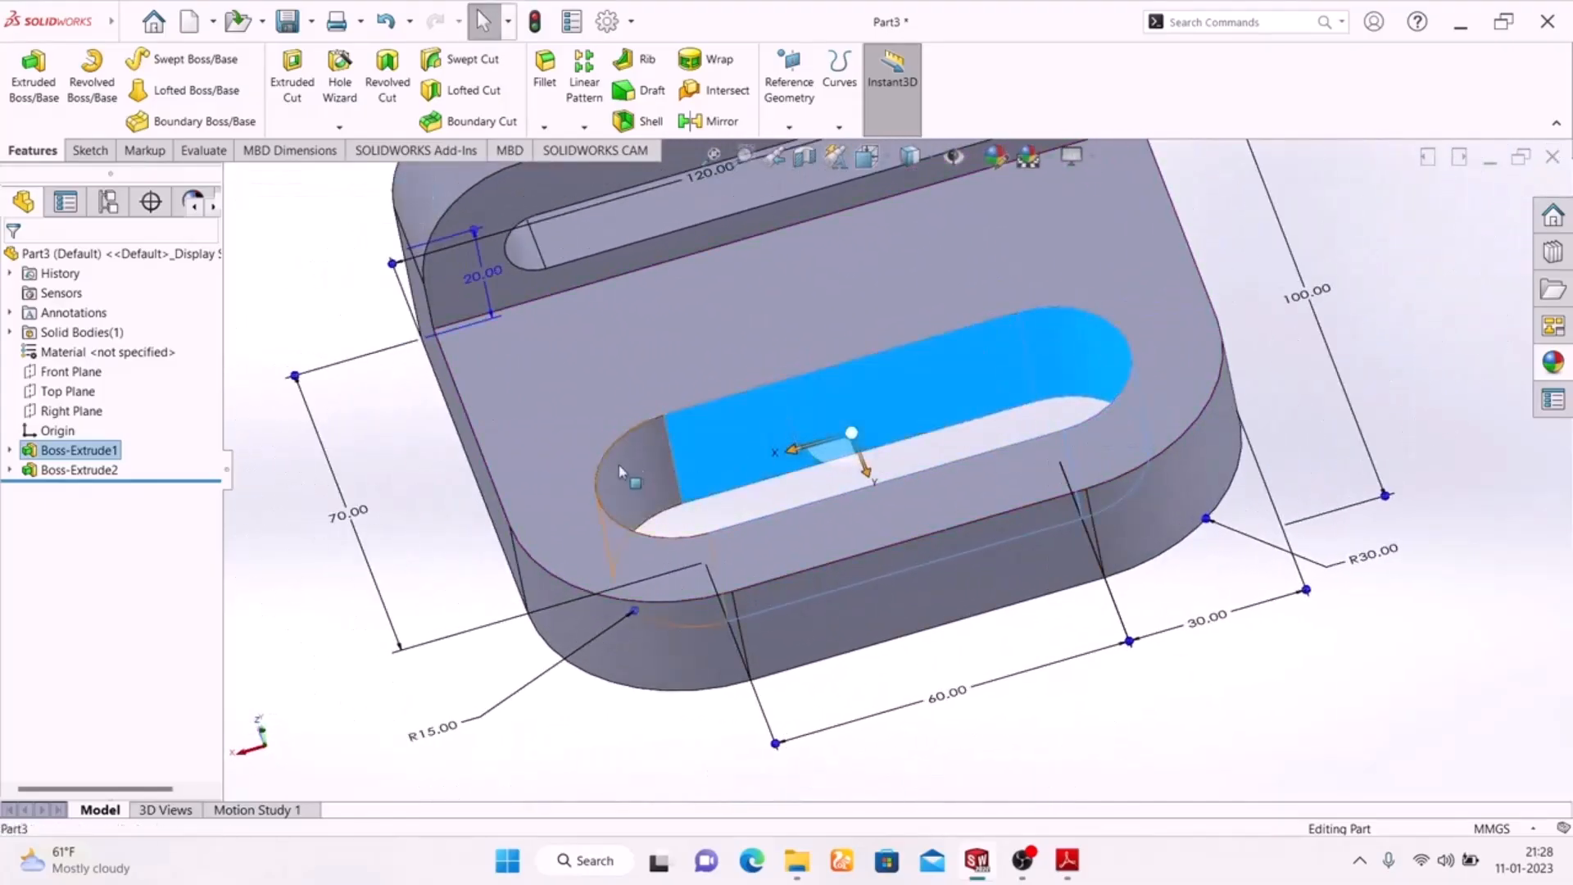
{"action": "left_click", "coordinate": [643, 476], "text": "ctrl"}
{"action": "scroll", "coordinate": [844, 467], "scroll_direction": "up", "scroll_amount": 3}
{"action": "scroll", "coordinate": [850, 348], "scroll_direction": "down", "scroll_amount": 5}
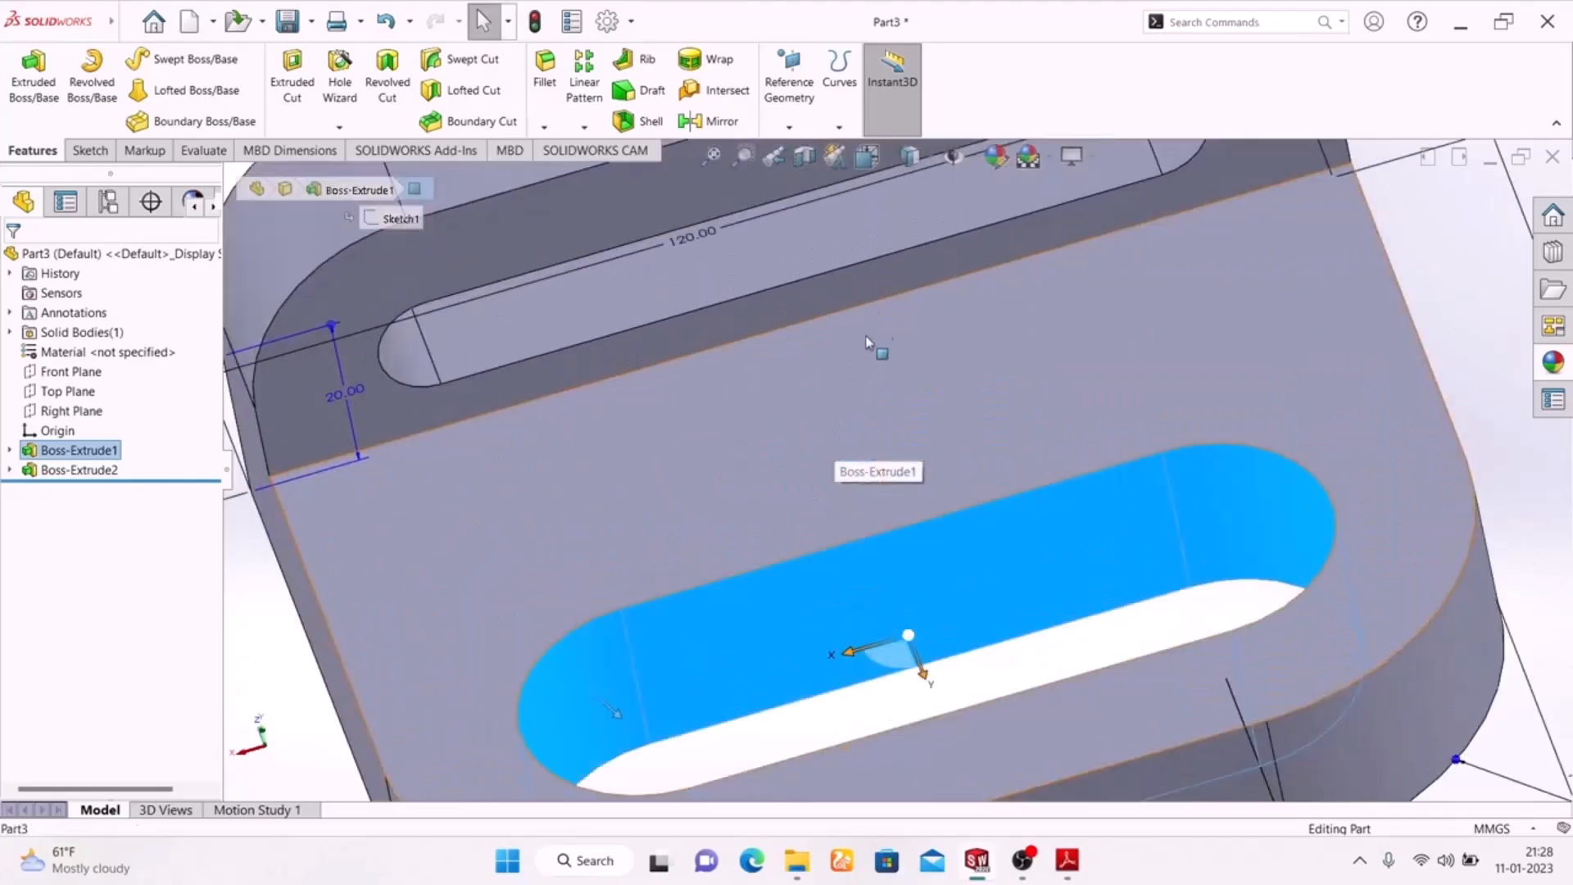
Add the four inner wall faces of the upright flange's slot to the selection
{"action": "left_click", "coordinate": [765, 252], "text": "ctrl"}
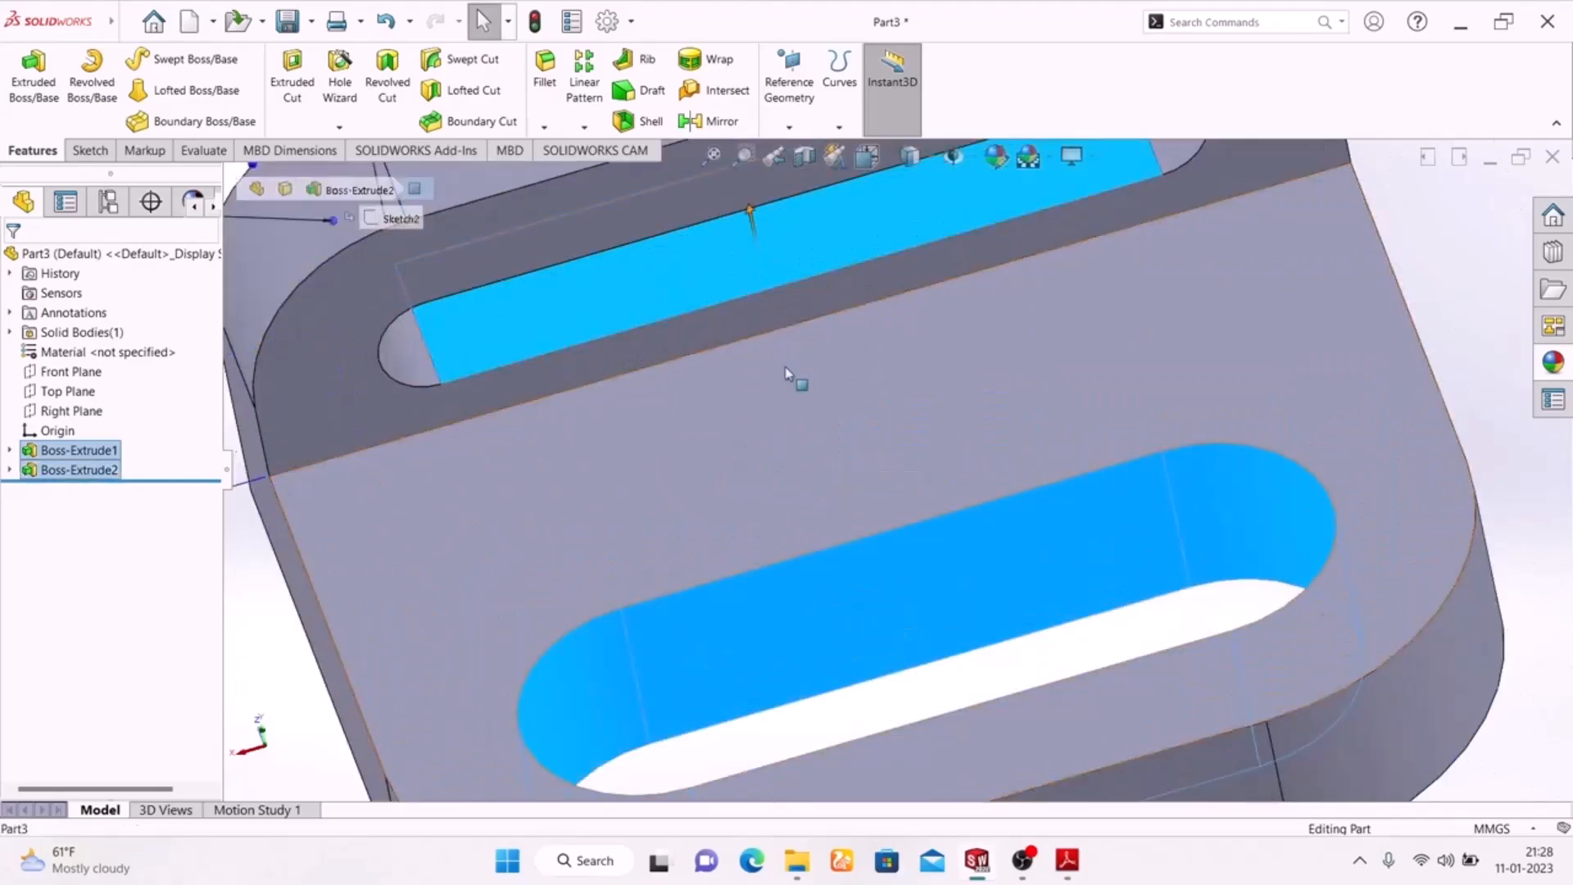
{"action": "scroll", "coordinate": [987, 312], "scroll_direction": "up", "scroll_amount": 3}
{"action": "left_click", "coordinate": [1058, 275], "text": "ctrl"}
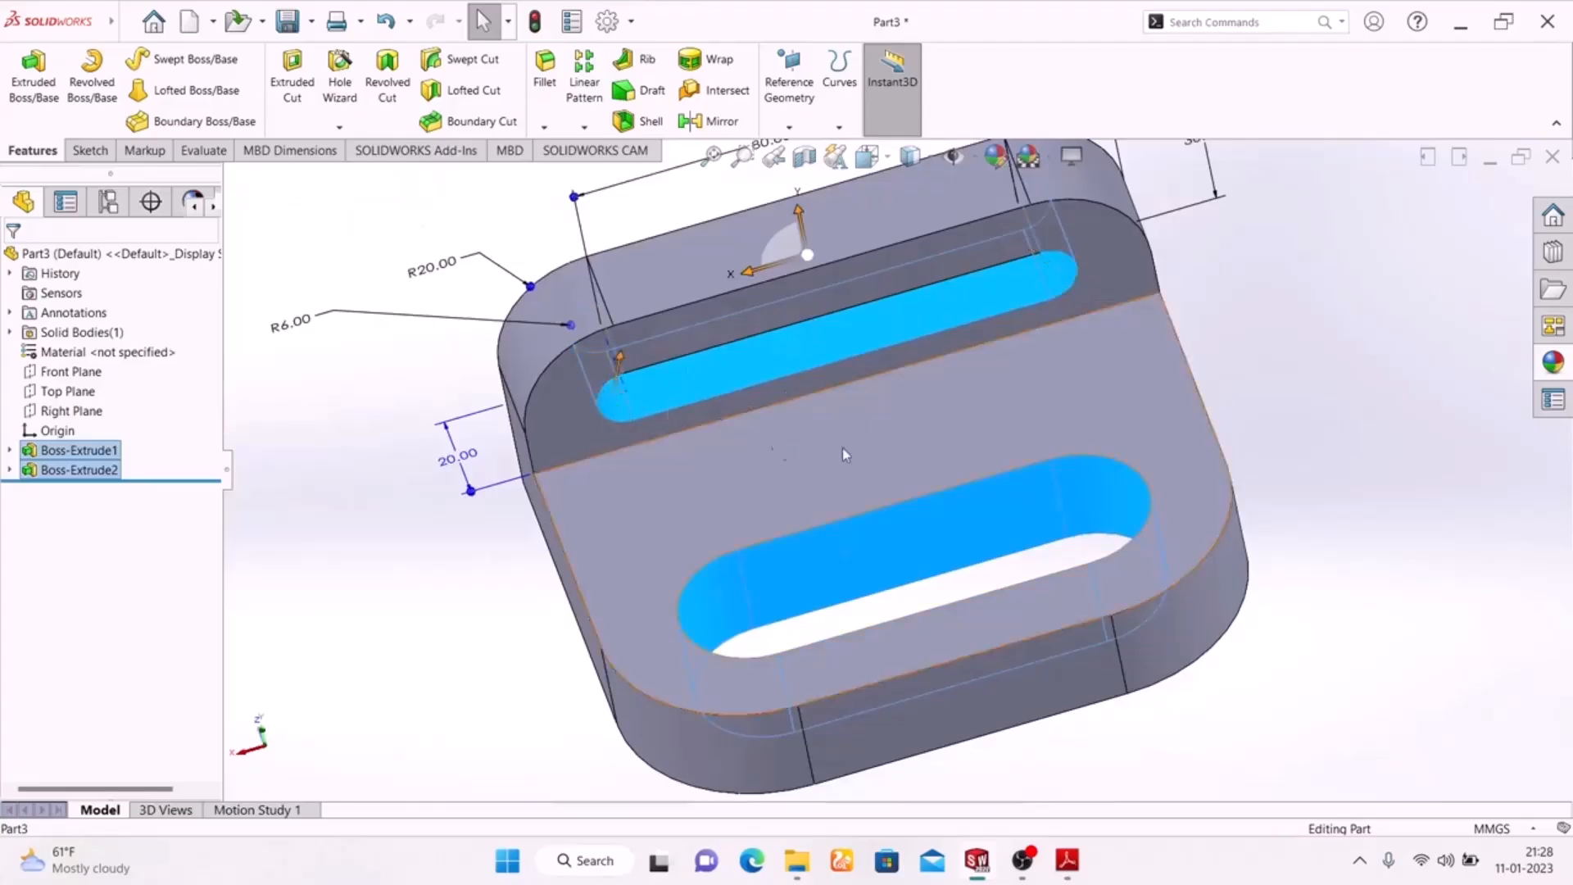
{"action": "middle_click_drag", "start_coordinate": [1340, 443], "coordinate": [1068, 453]}
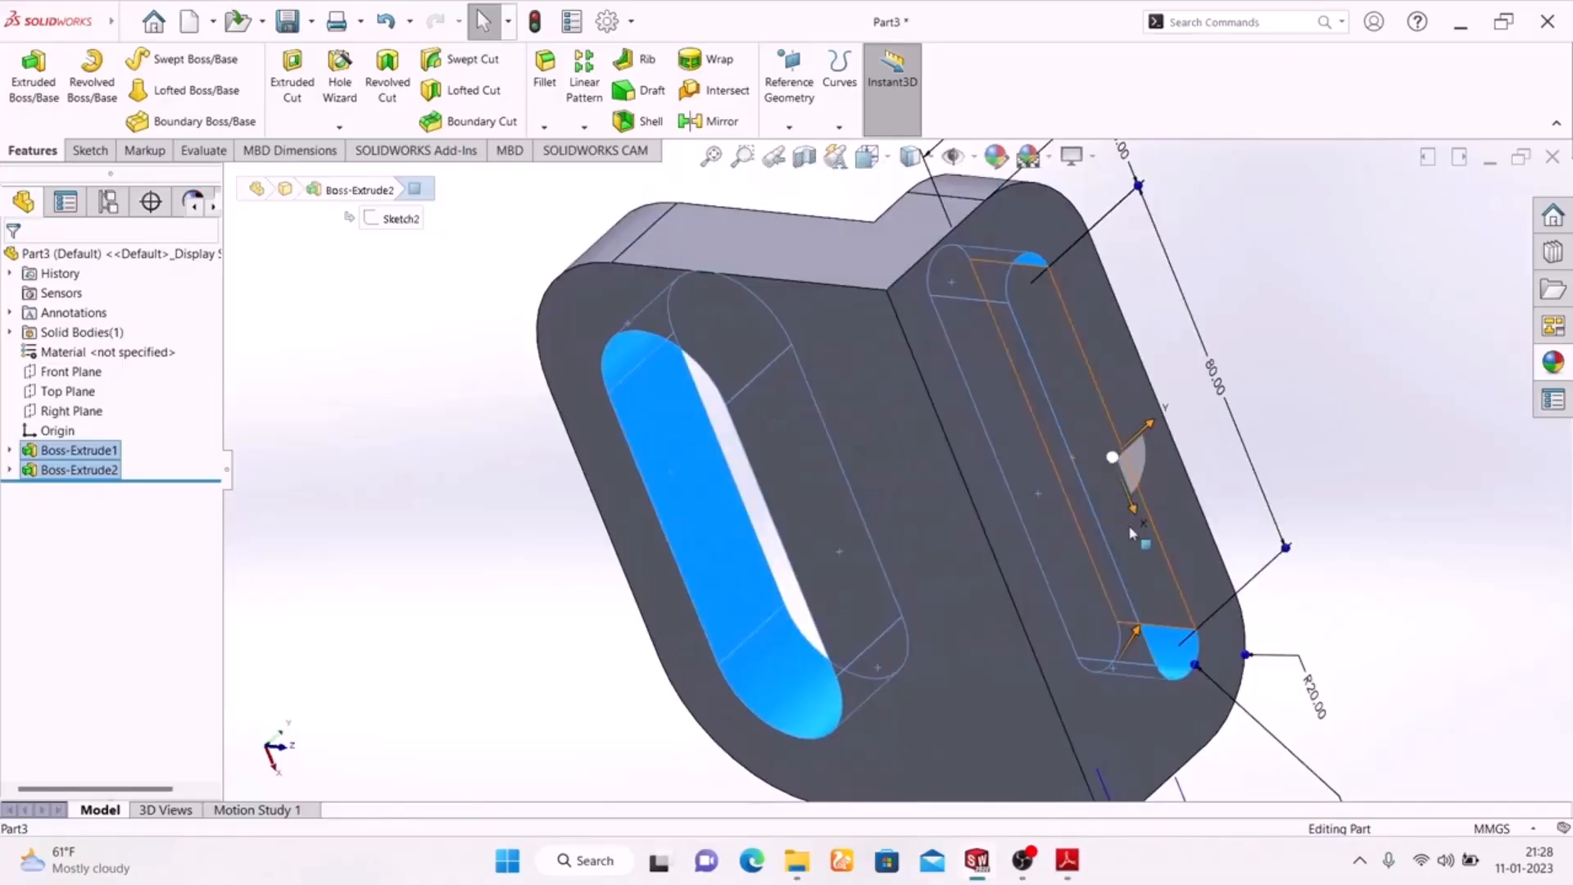
{"action": "middle_click_drag", "start_coordinate": [484, 401], "coordinate": [807, 739]}
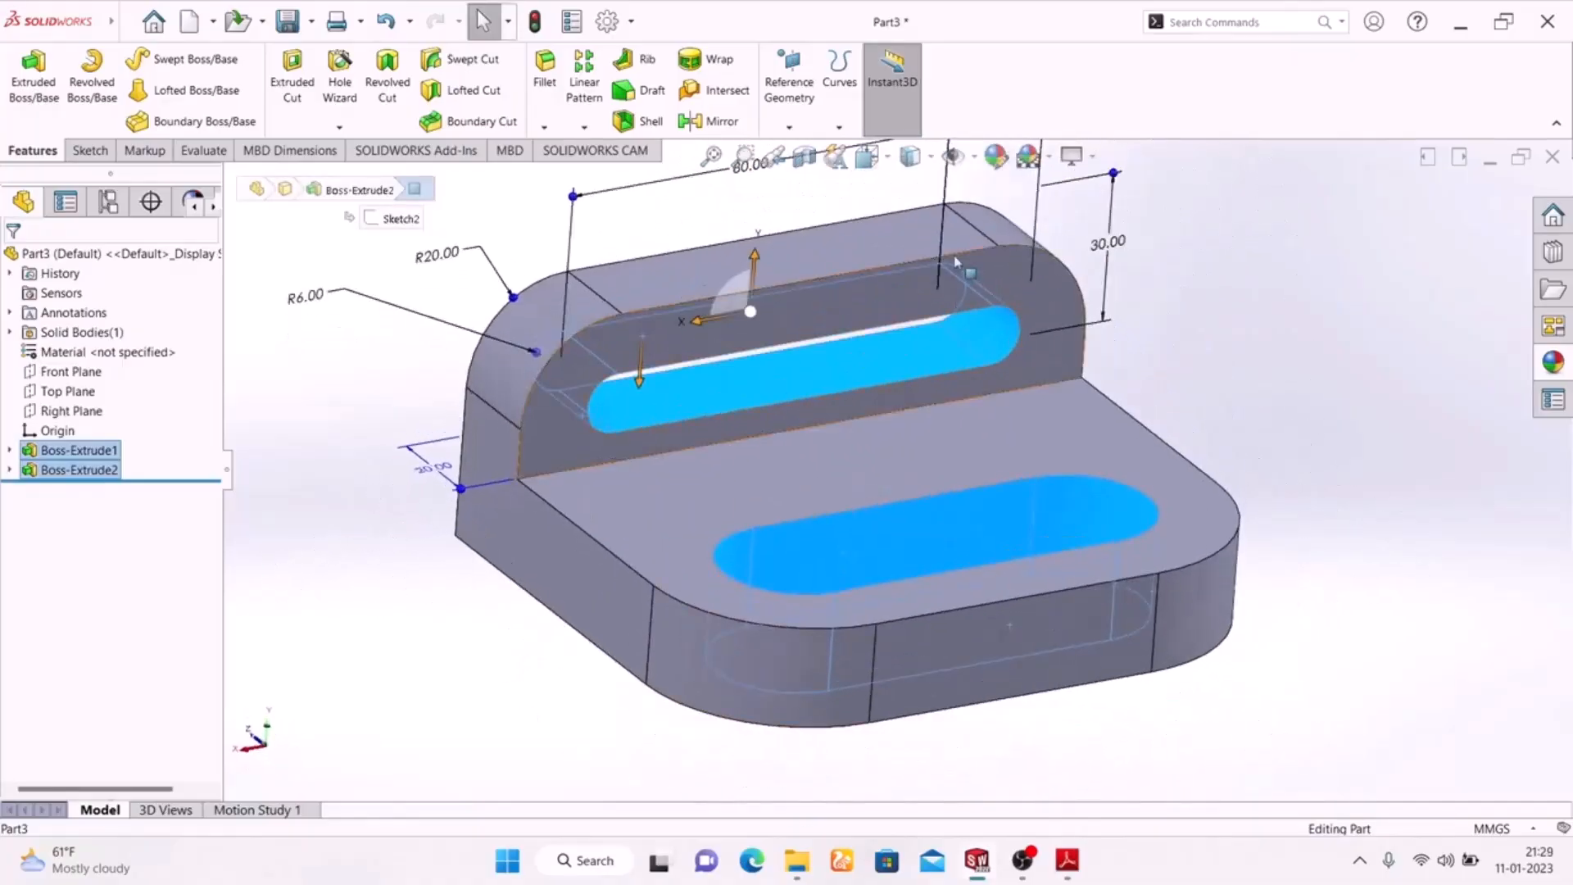
Apply a bright green colour appearance to the eight selected slot faces and switch to the Adobe Reader drawing
{"action": "left_click", "coordinate": [996, 155]}
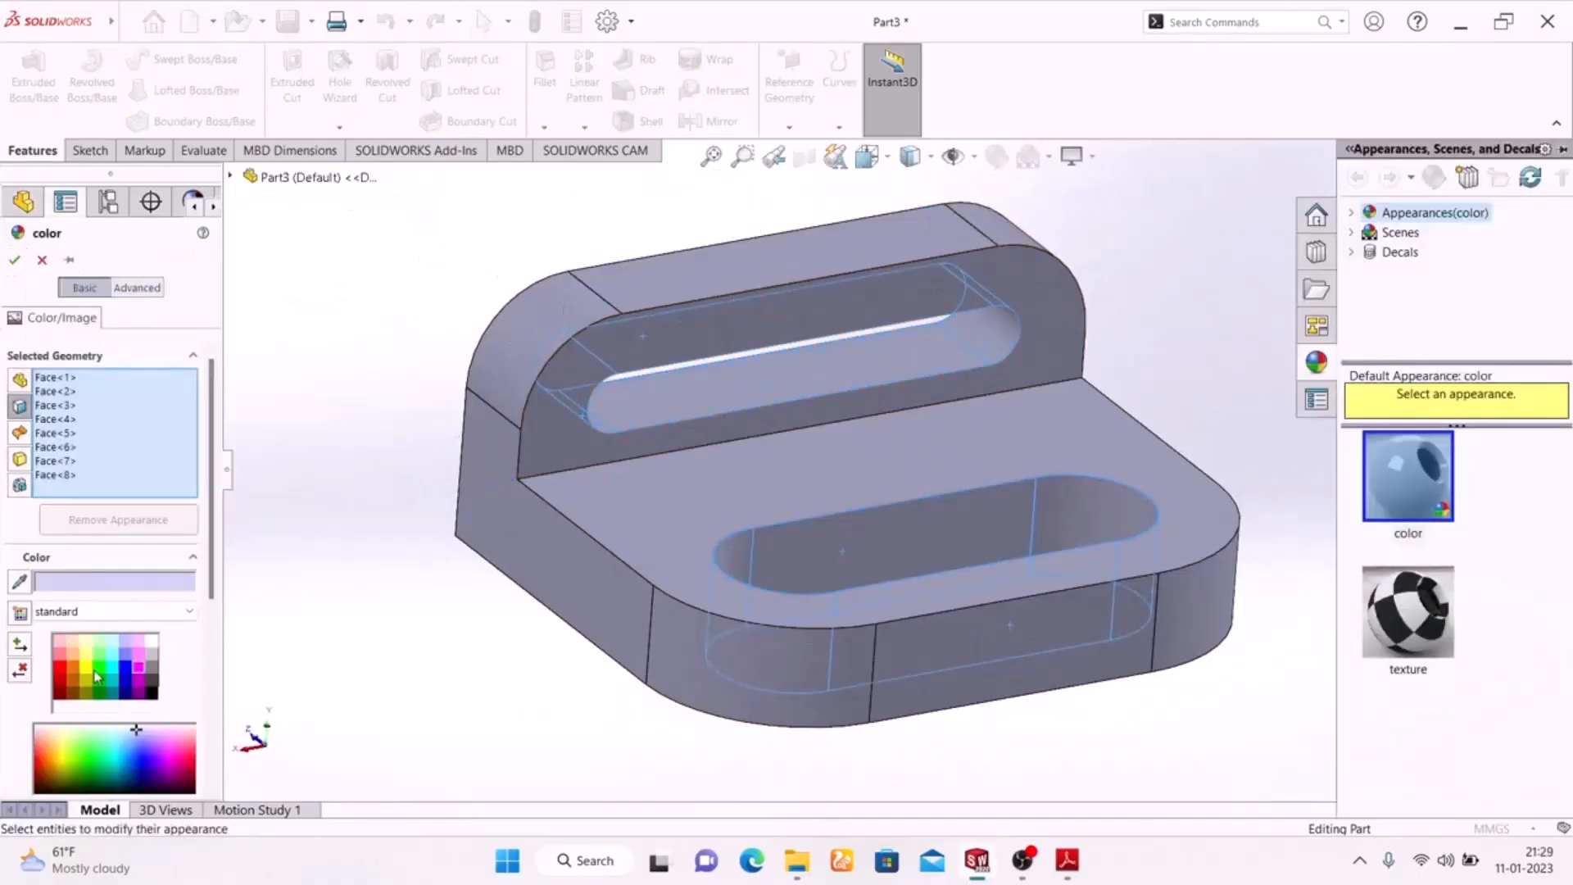
{"action": "left_click", "coordinate": [97, 672]}
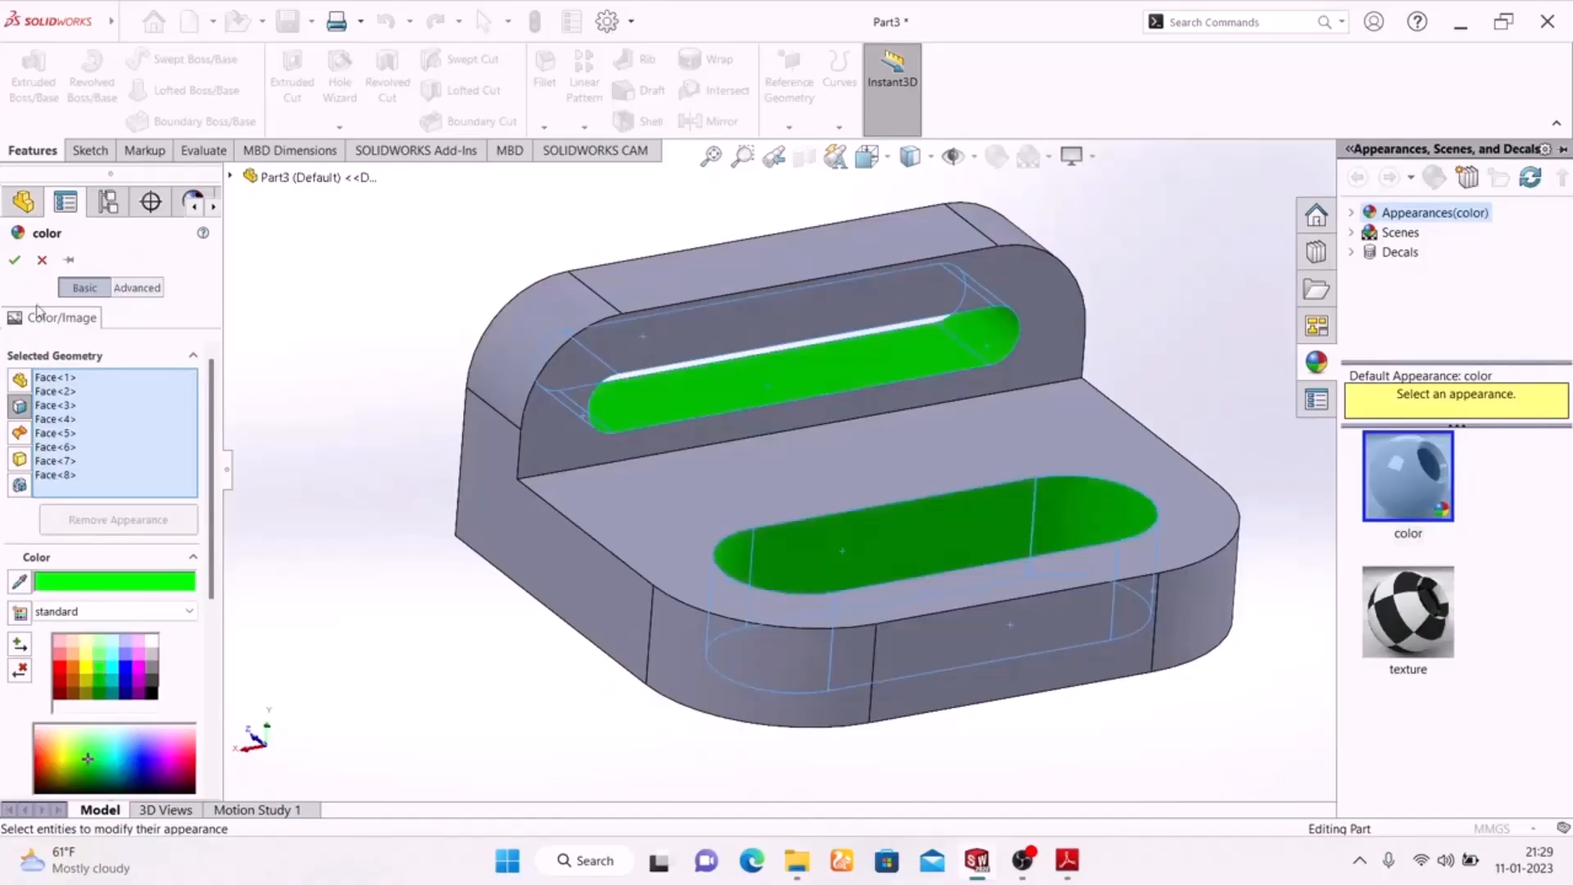
{"action": "left_click", "coordinate": [14, 262]}
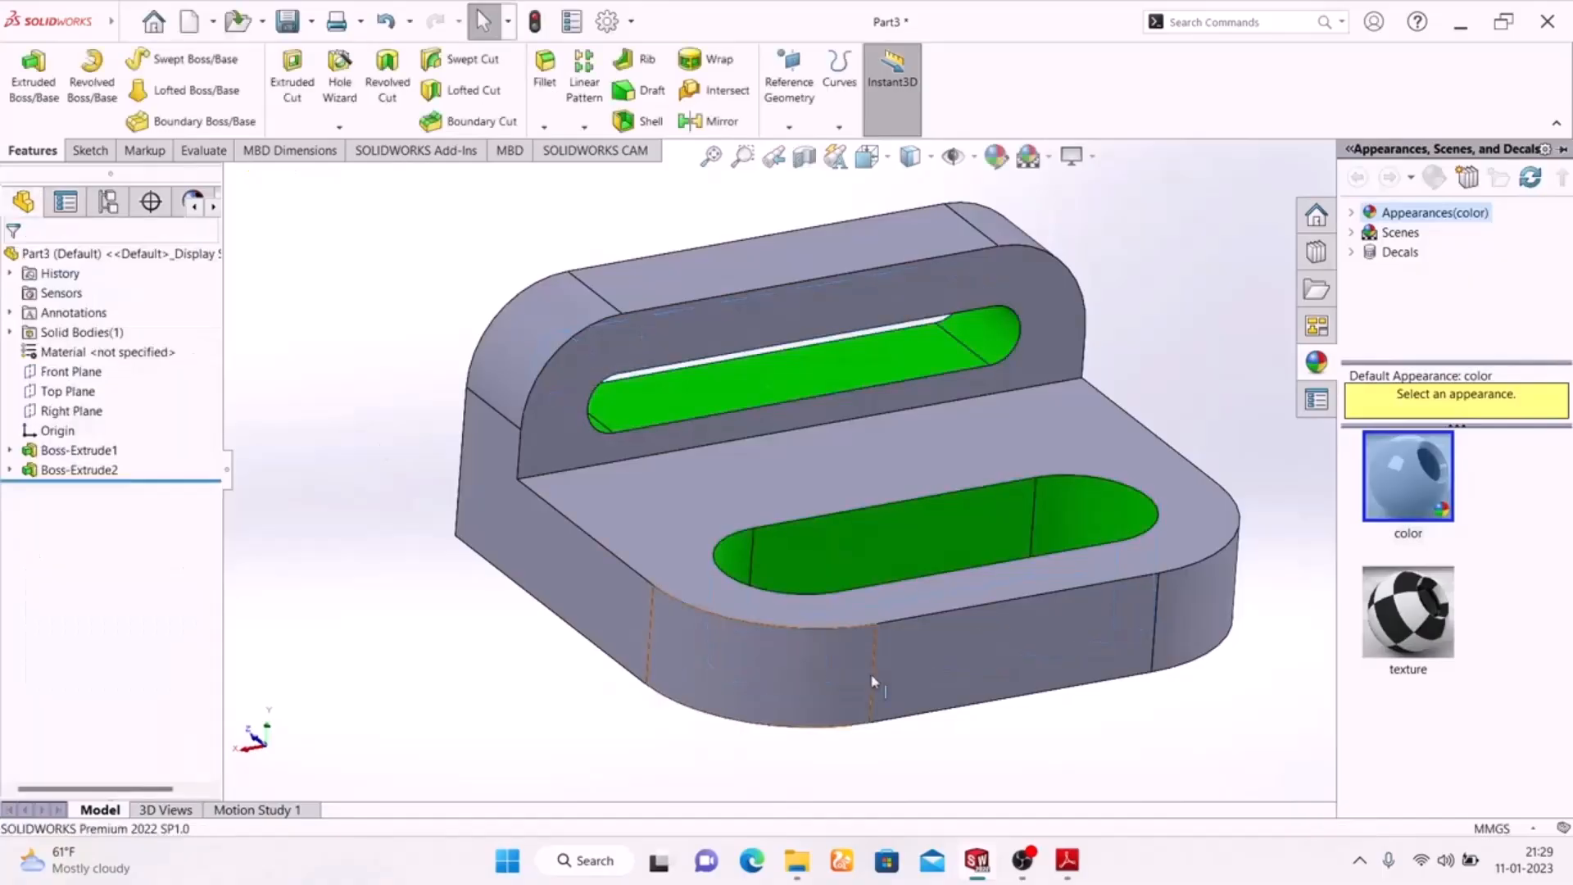
{"action": "left_click", "coordinate": [1068, 861]}
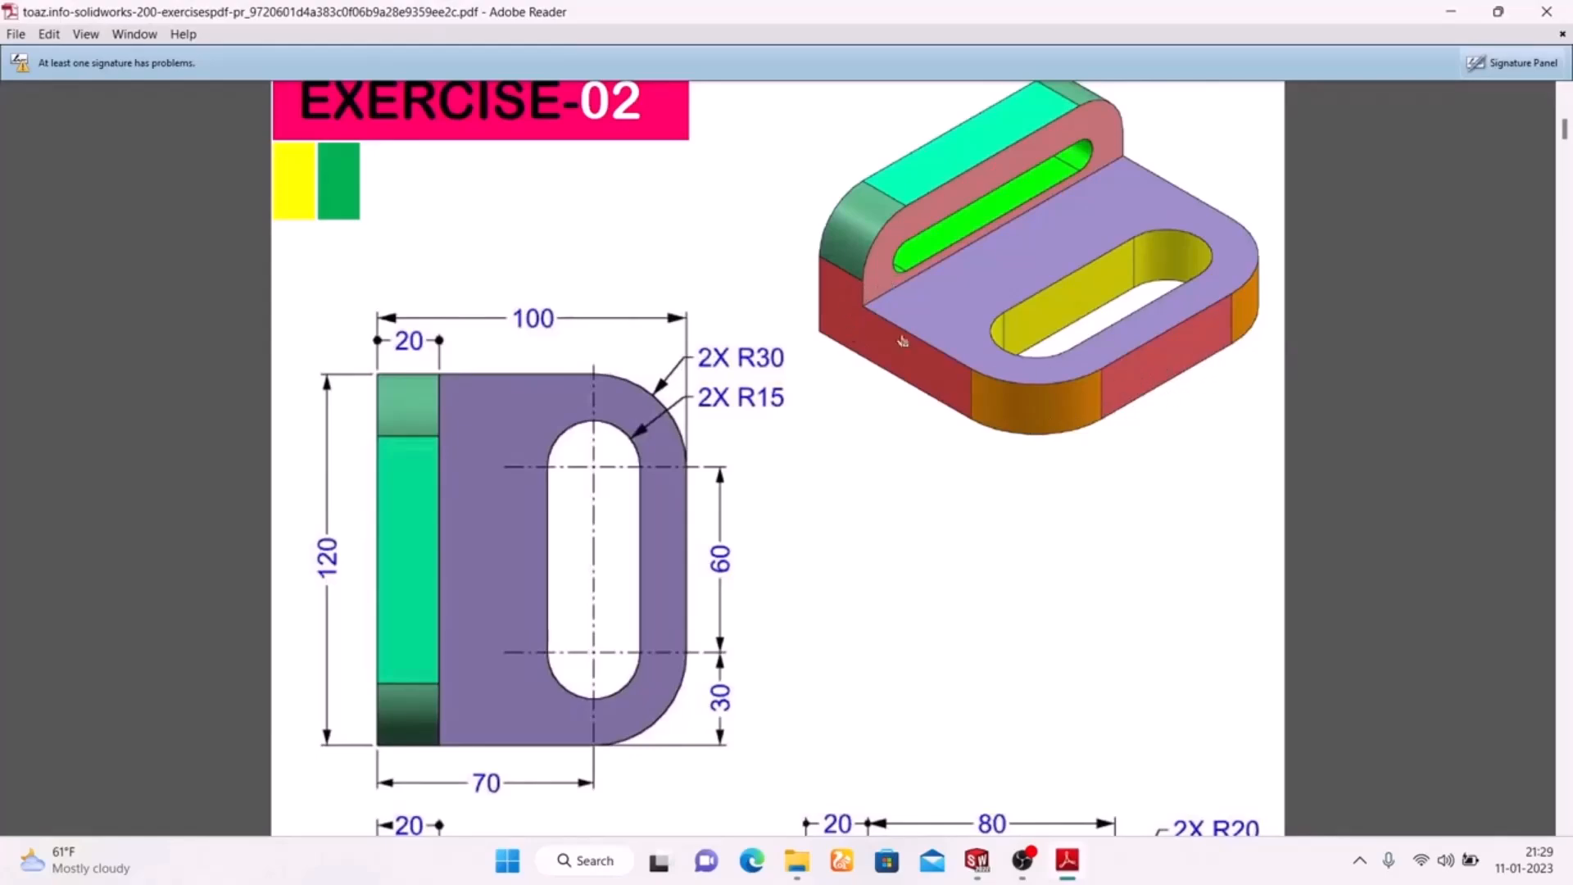
Switch to SolidWorks and select the bracket's flat front face and both flat side faces of the base plate
{"action": "left_click", "coordinate": [977, 861]}
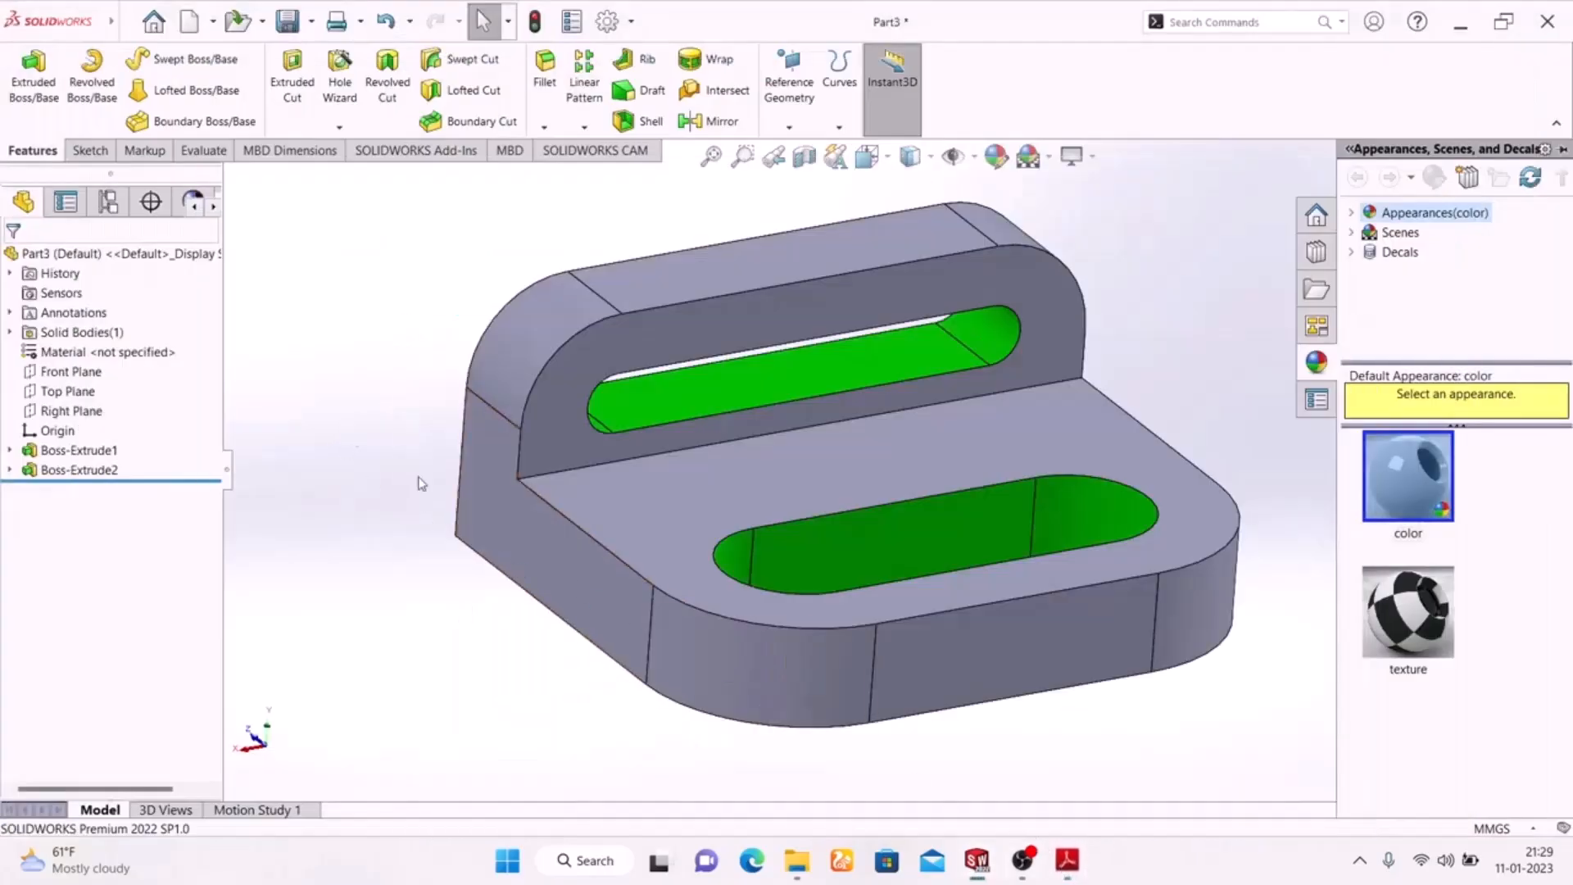
{"action": "left_click", "coordinate": [507, 514]}
{"action": "left_click", "coordinate": [940, 668], "text": "ctrl"}
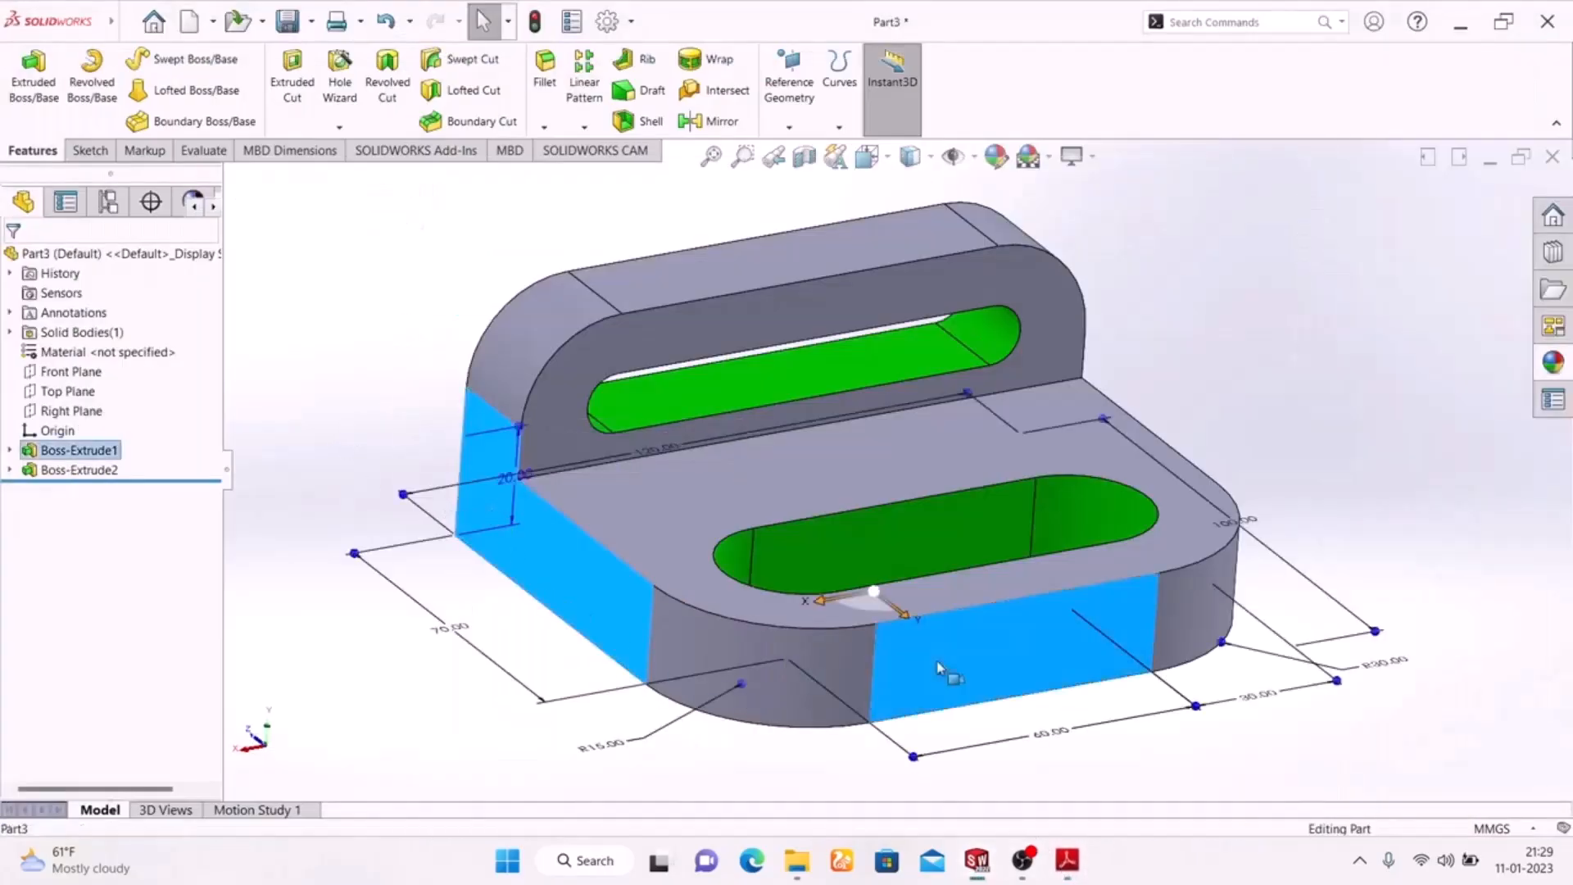
{"action": "middle_click_drag", "start_coordinate": [1147, 433], "coordinate": [1171, 442]}
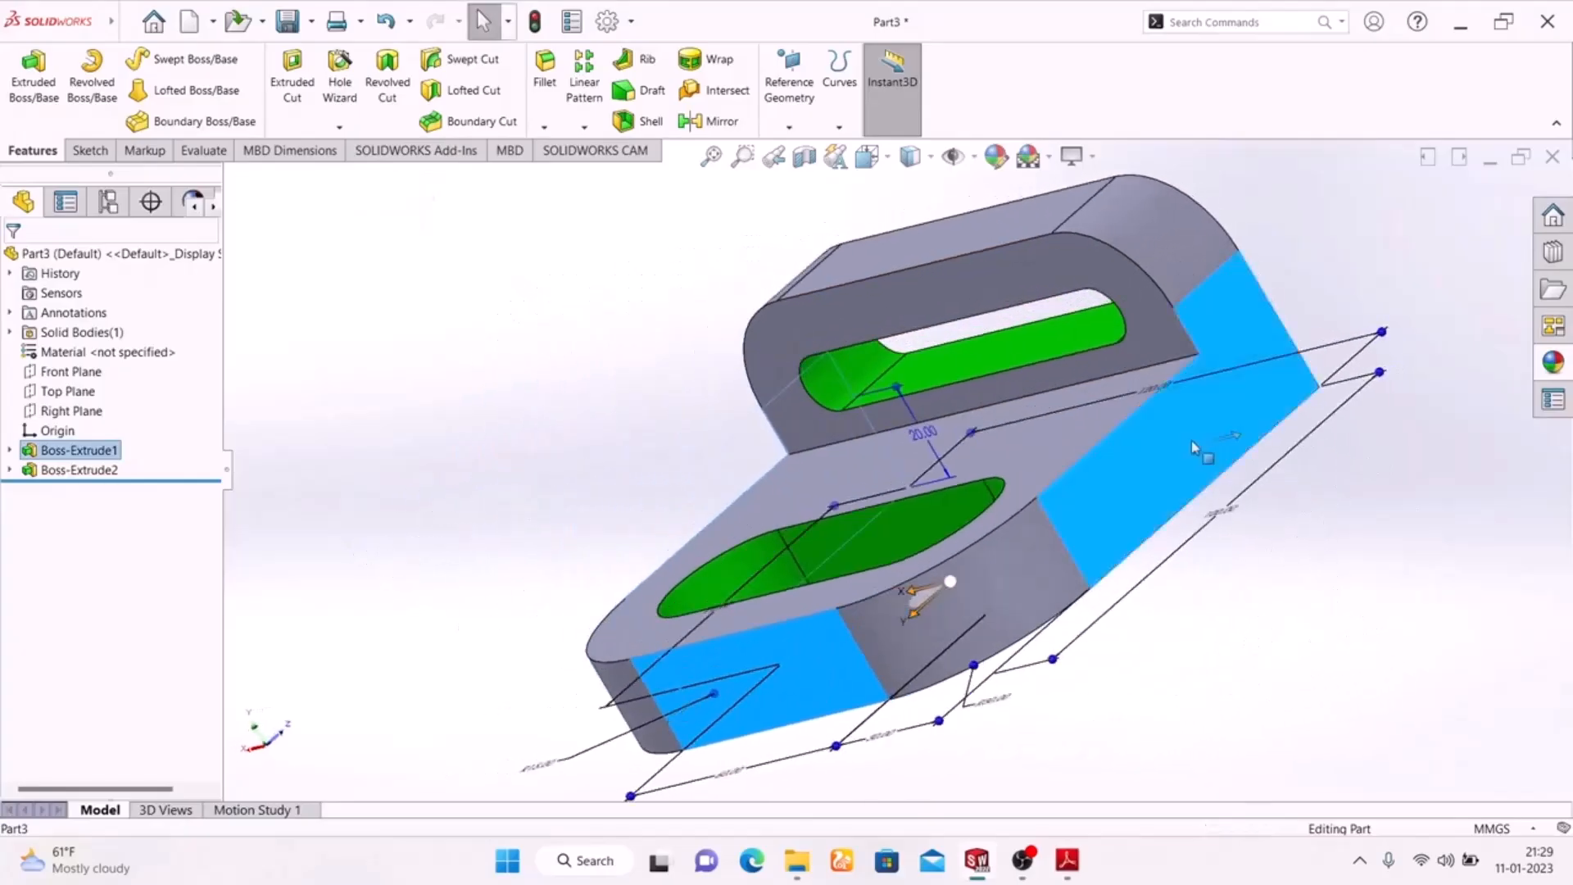
{"action": "middle_click_drag", "start_coordinate": [1094, 484], "coordinate": [583, 432]}
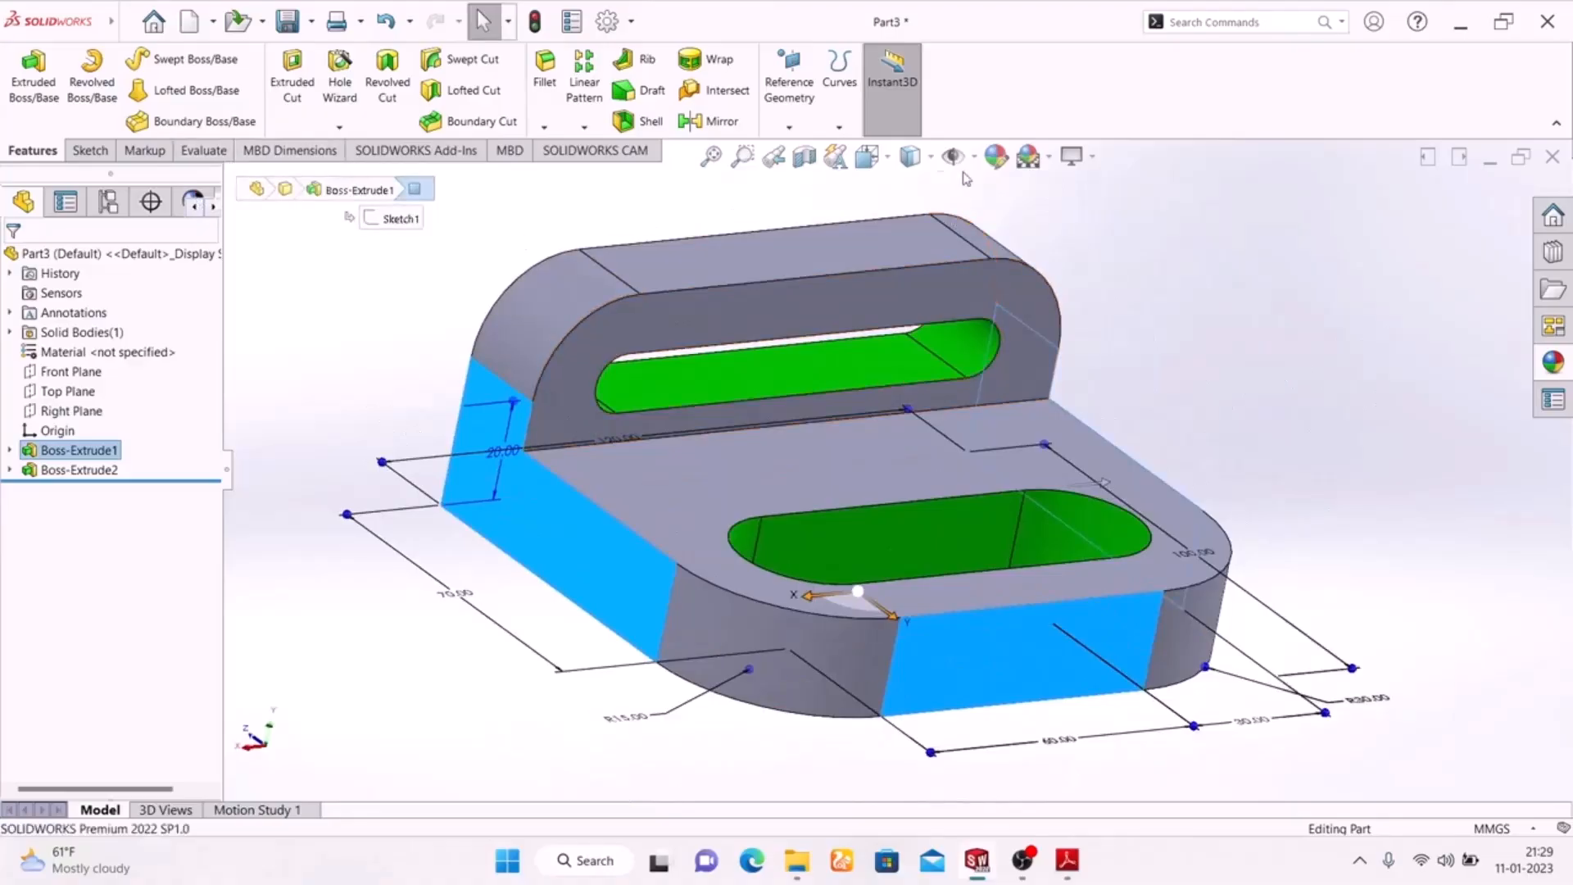
Apply a bright red colour appearance to the three selected flat side and front faces
{"action": "left_click", "coordinate": [995, 156]}
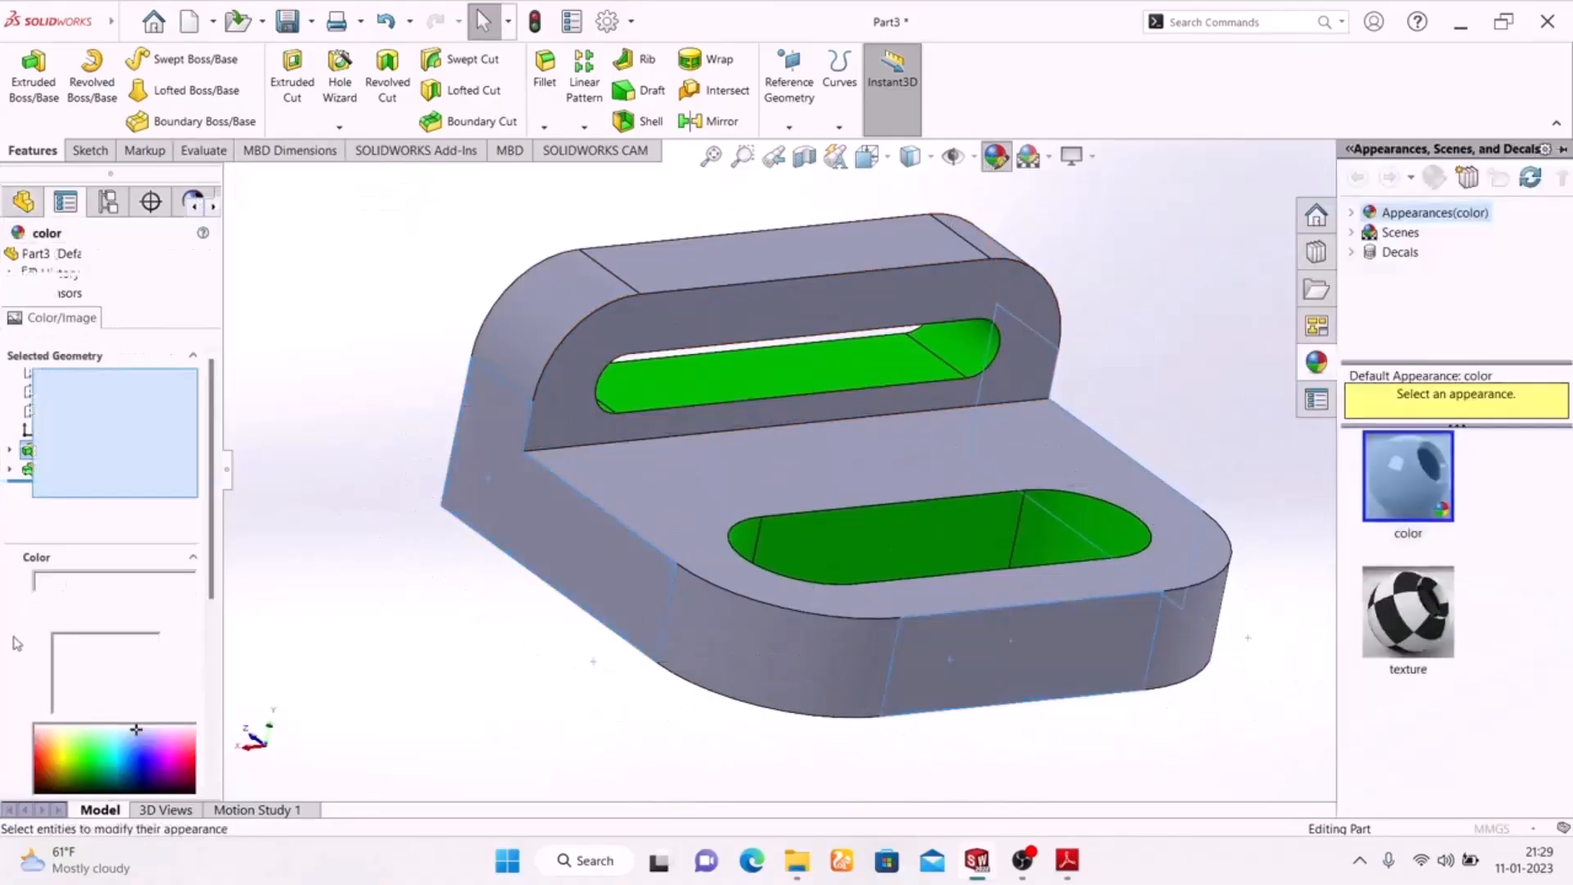
{"action": "left_click", "coordinate": [63, 675]}
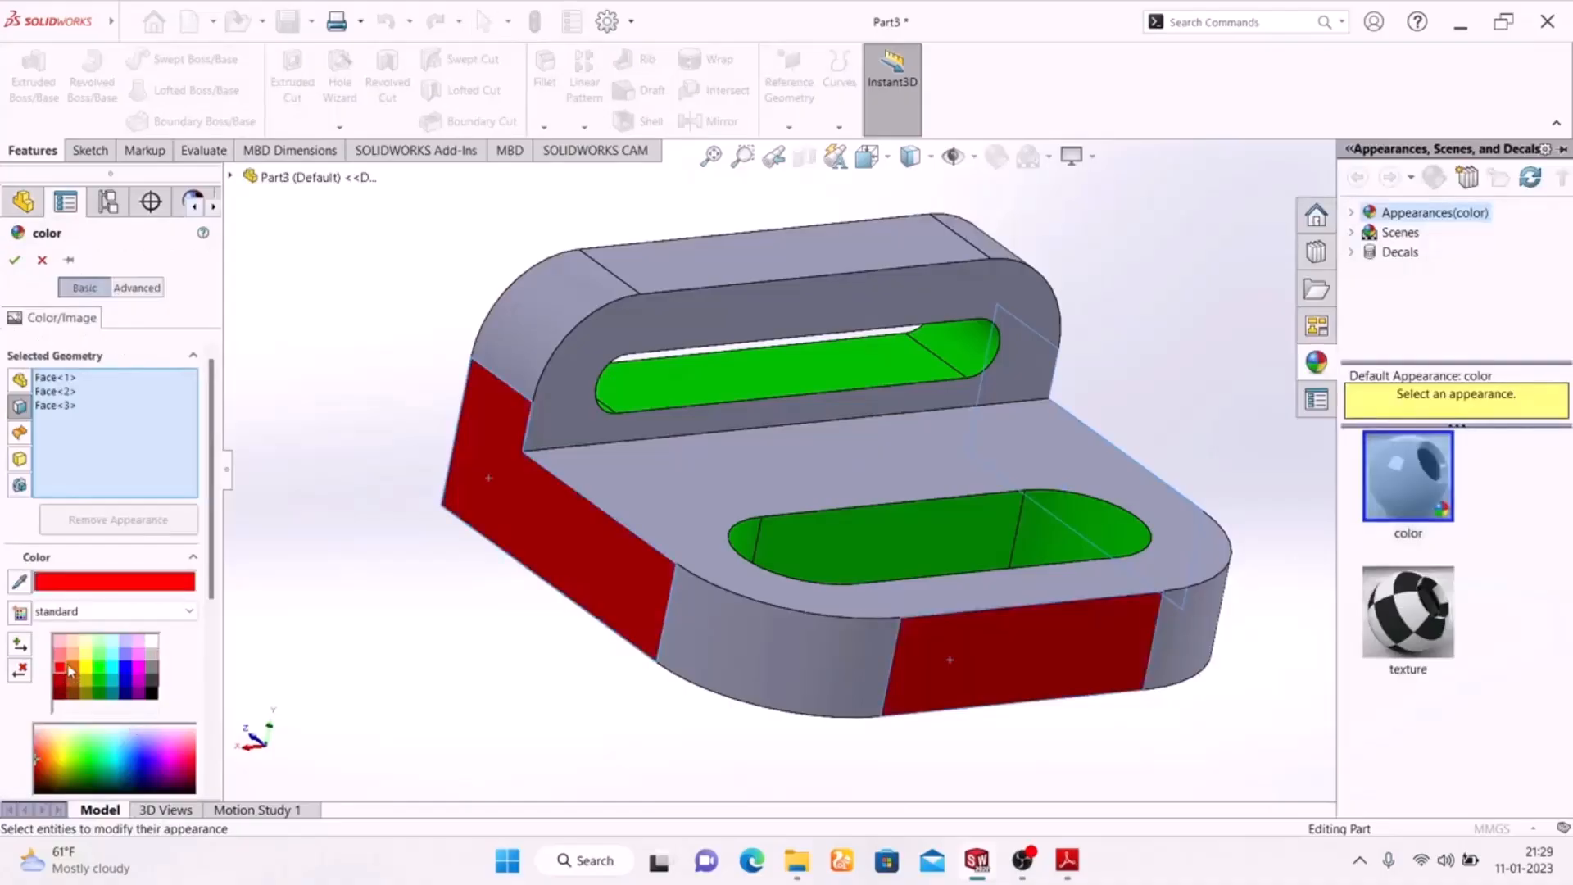
{"action": "left_click", "coordinate": [59, 656]}
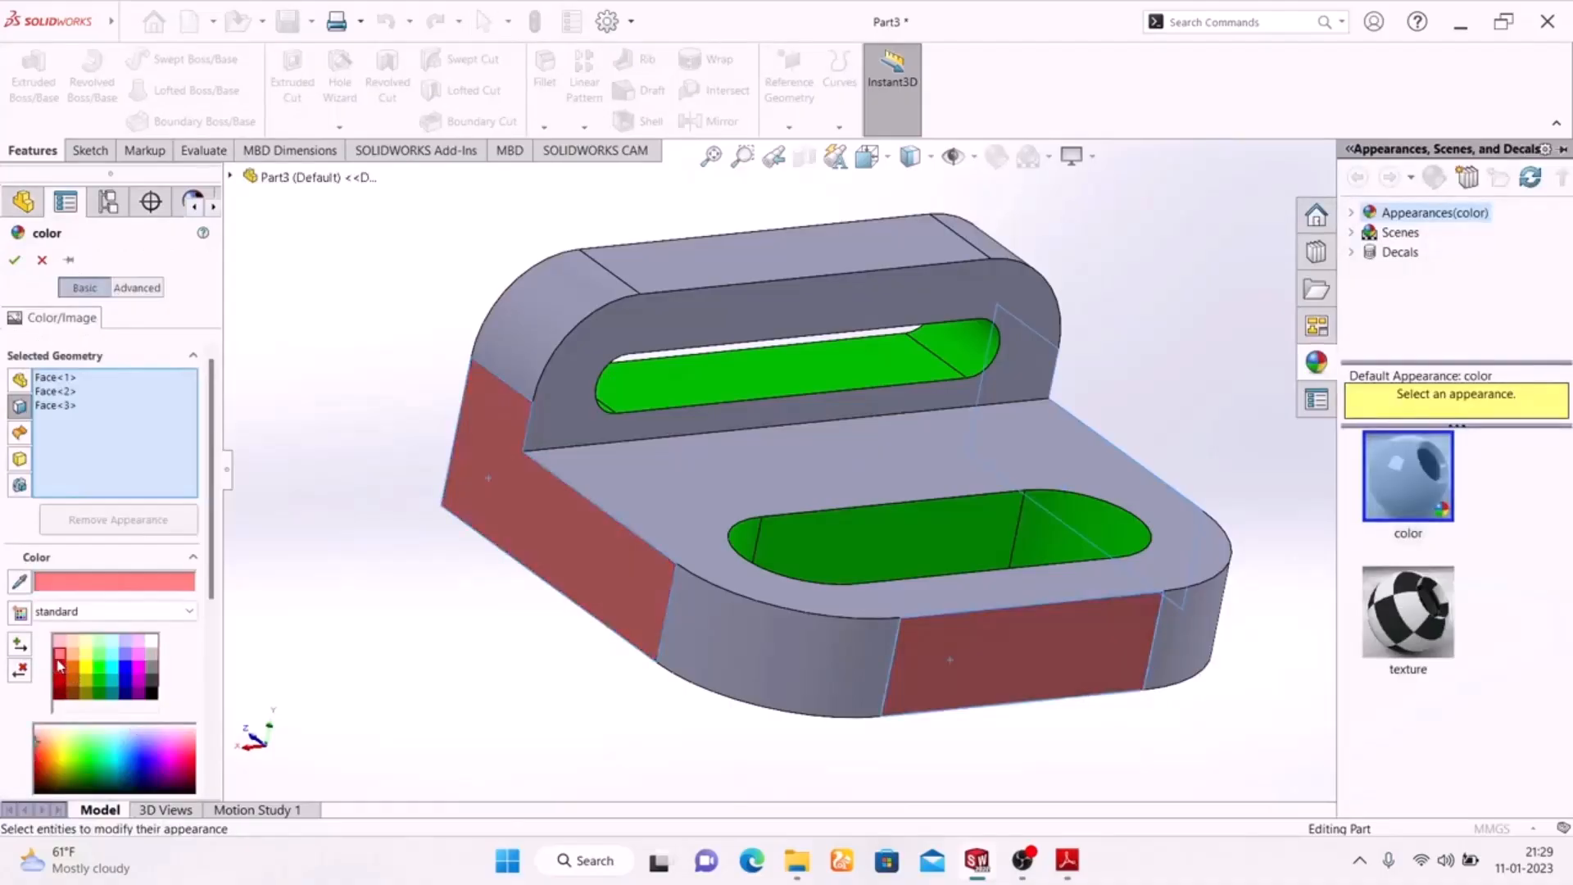
{"action": "left_click", "coordinate": [64, 668]}
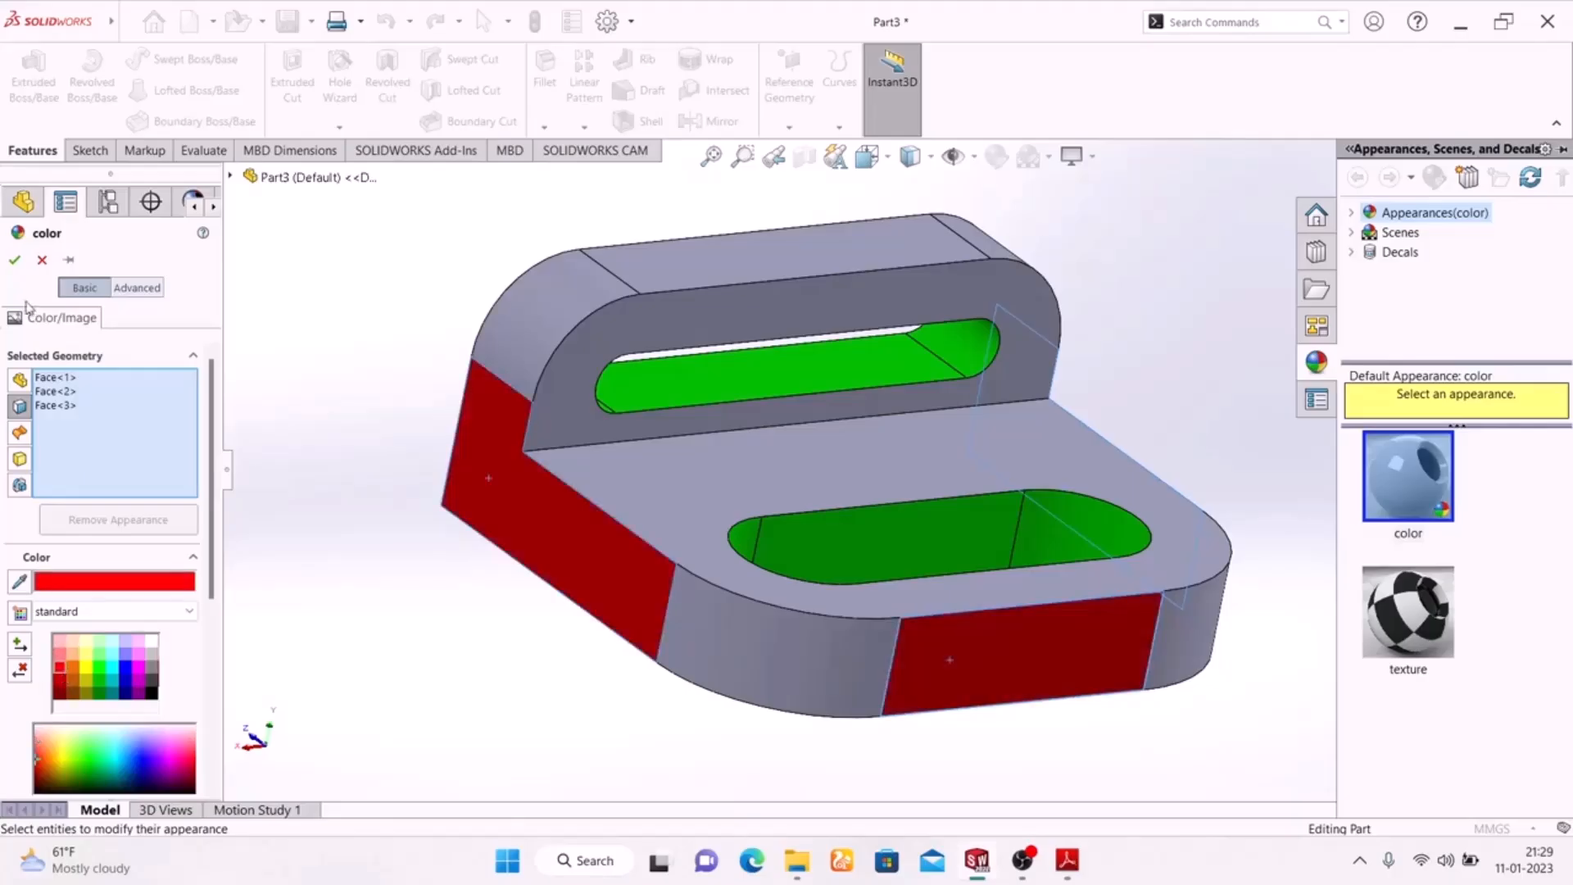
{"action": "left_click", "coordinate": [15, 262]}
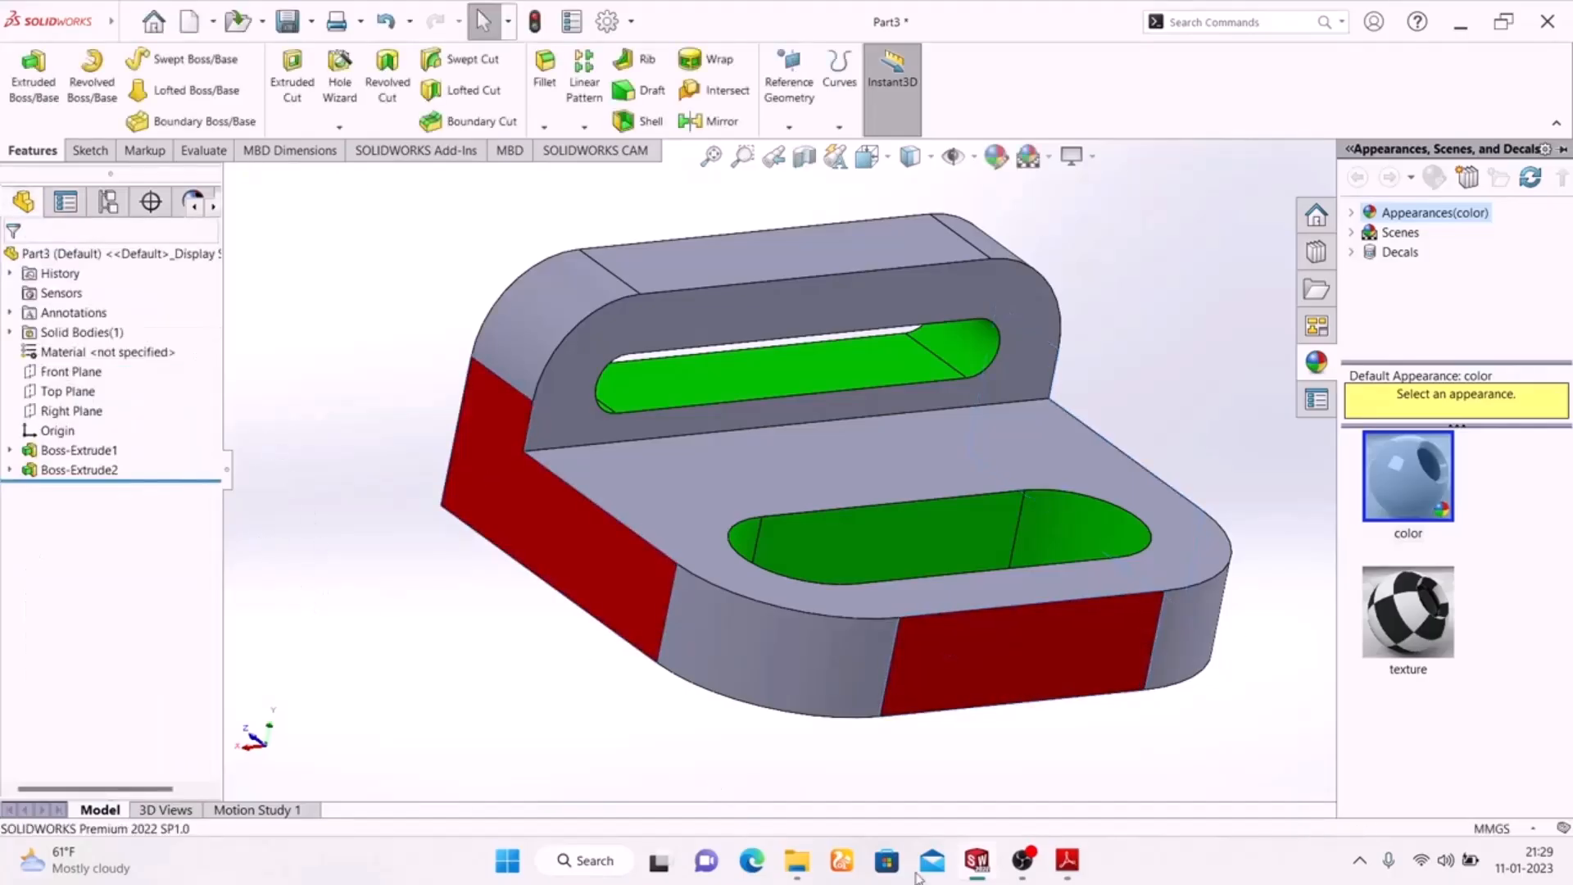
Check the face colours on the Adobe Reader drawing, return to SolidWorks, and select the four rounded corner faces of the base and upright flange
{"action": "left_click", "coordinate": [1065, 862]}
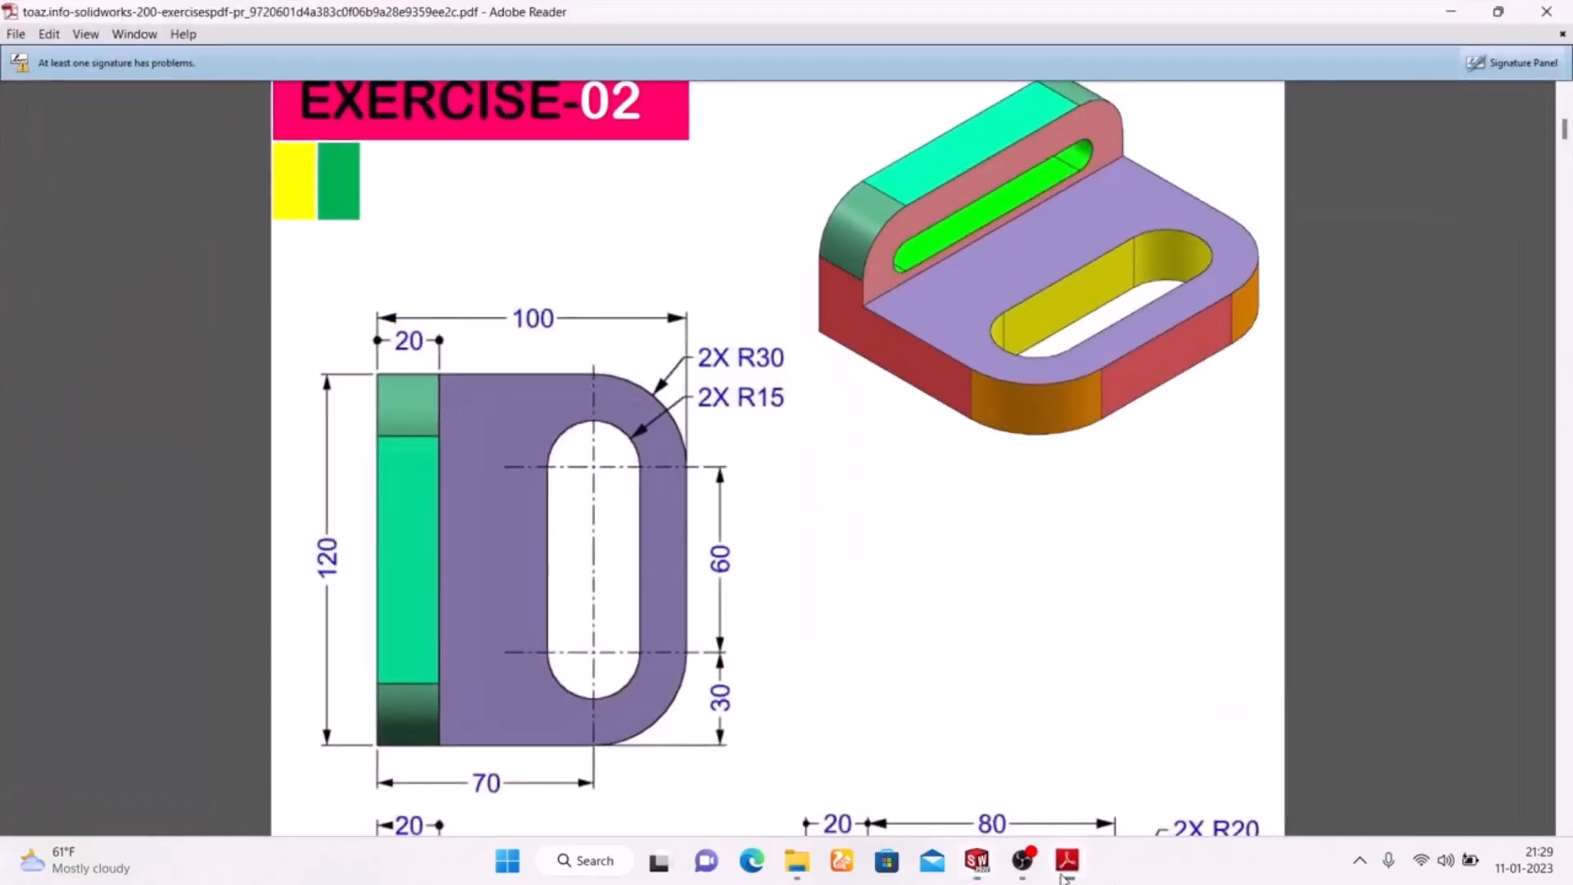
{"action": "scroll", "coordinate": [889, 619], "scroll_direction": "down", "scroll_amount": 8}
{"action": "scroll", "coordinate": [885, 612], "scroll_direction": "up", "scroll_amount": 2}
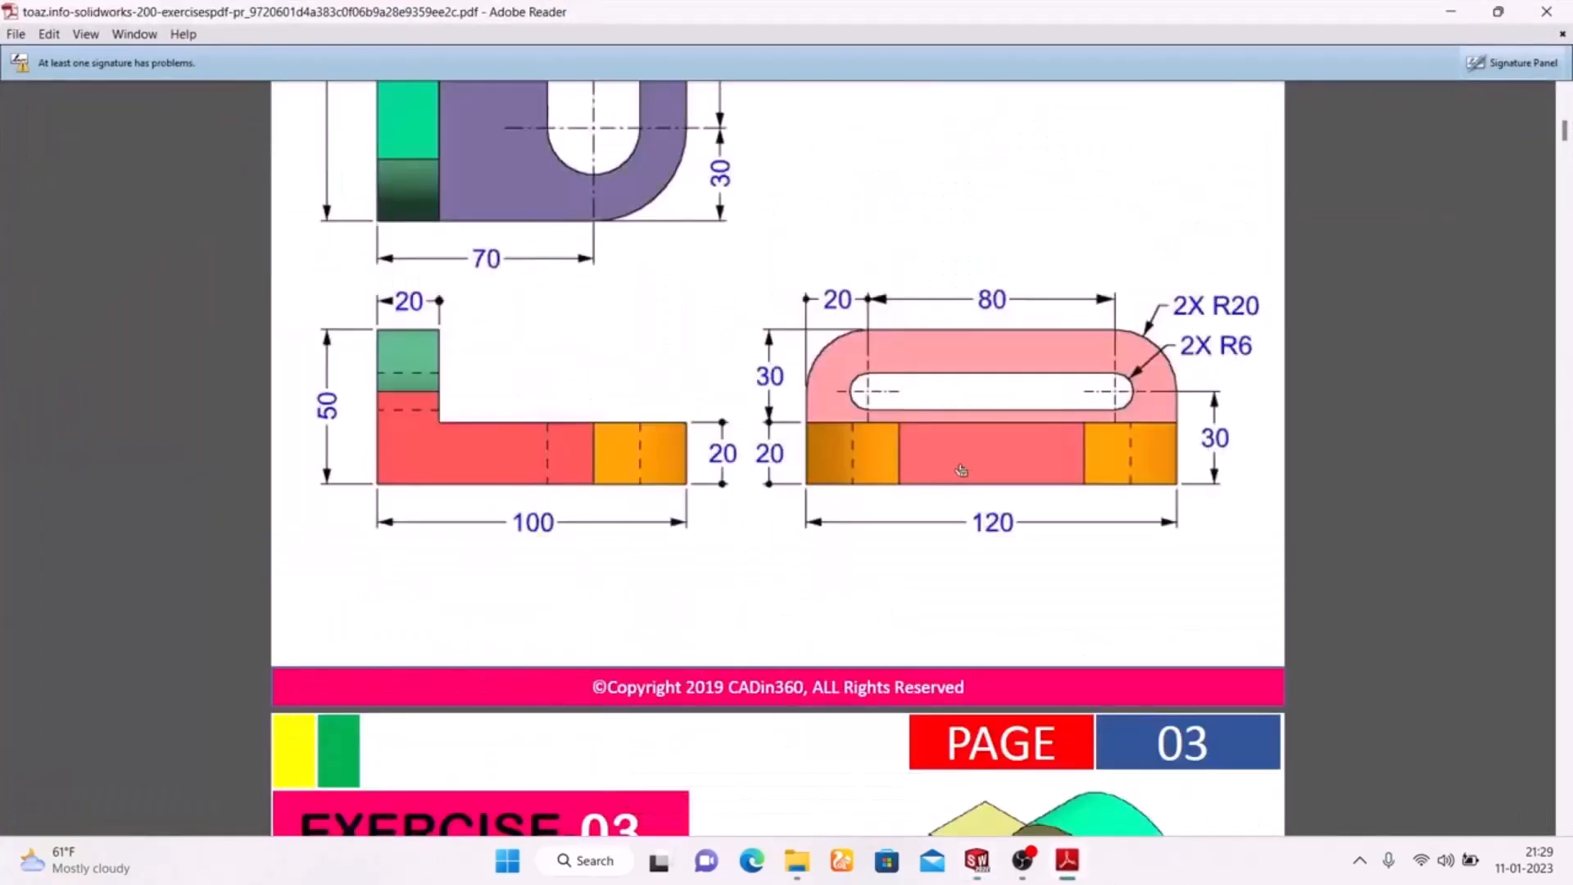
{"action": "scroll", "coordinate": [560, 490], "scroll_direction": "up", "scroll_amount": 3}
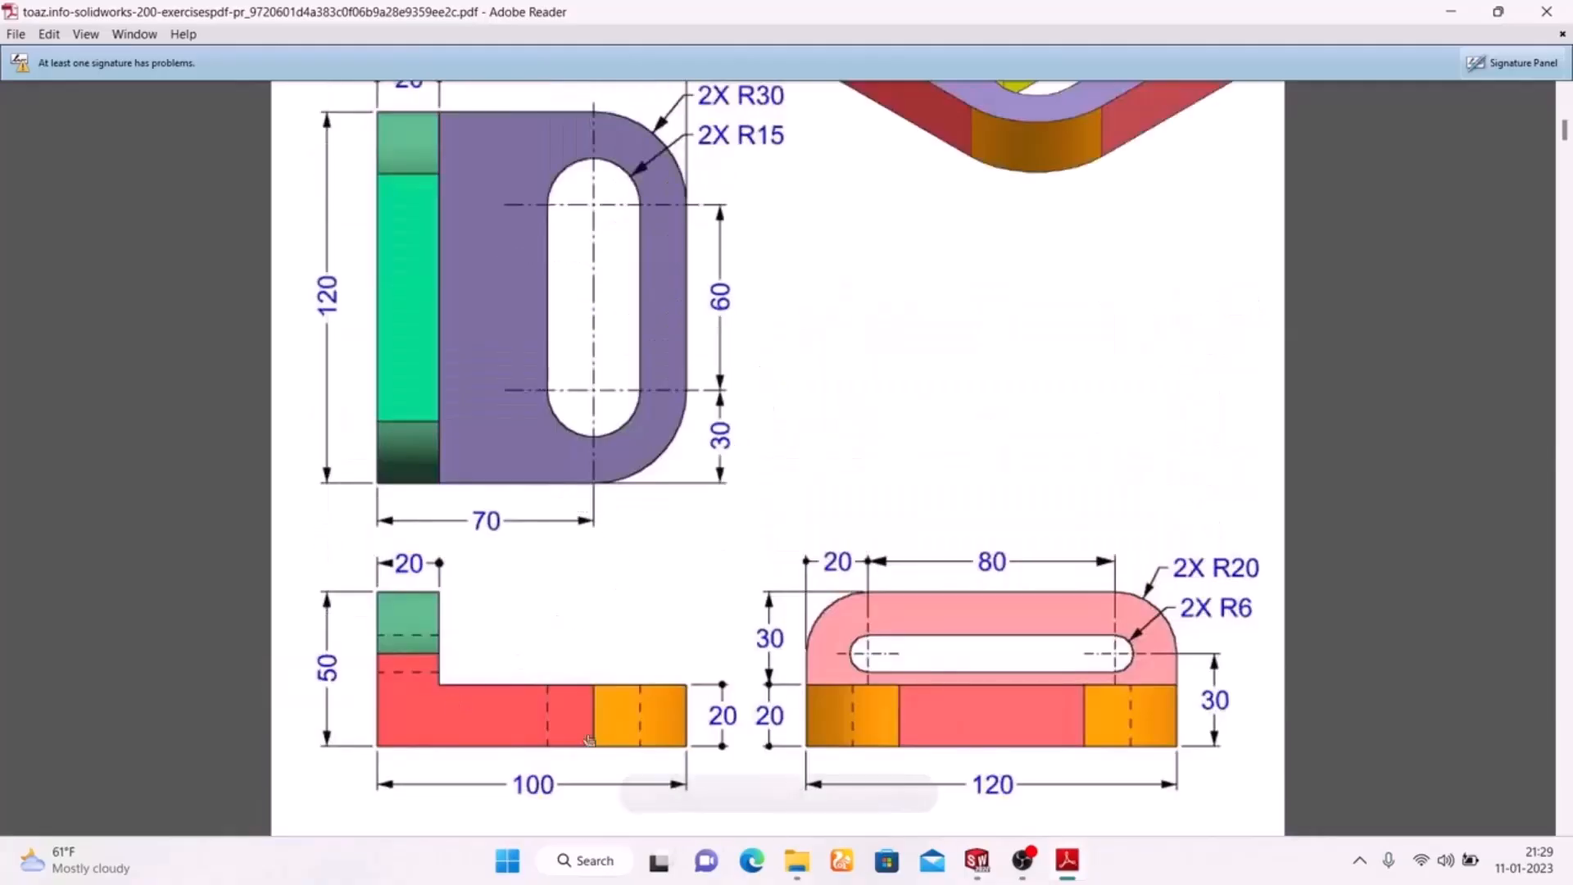
{"action": "left_click", "coordinate": [1065, 874]}
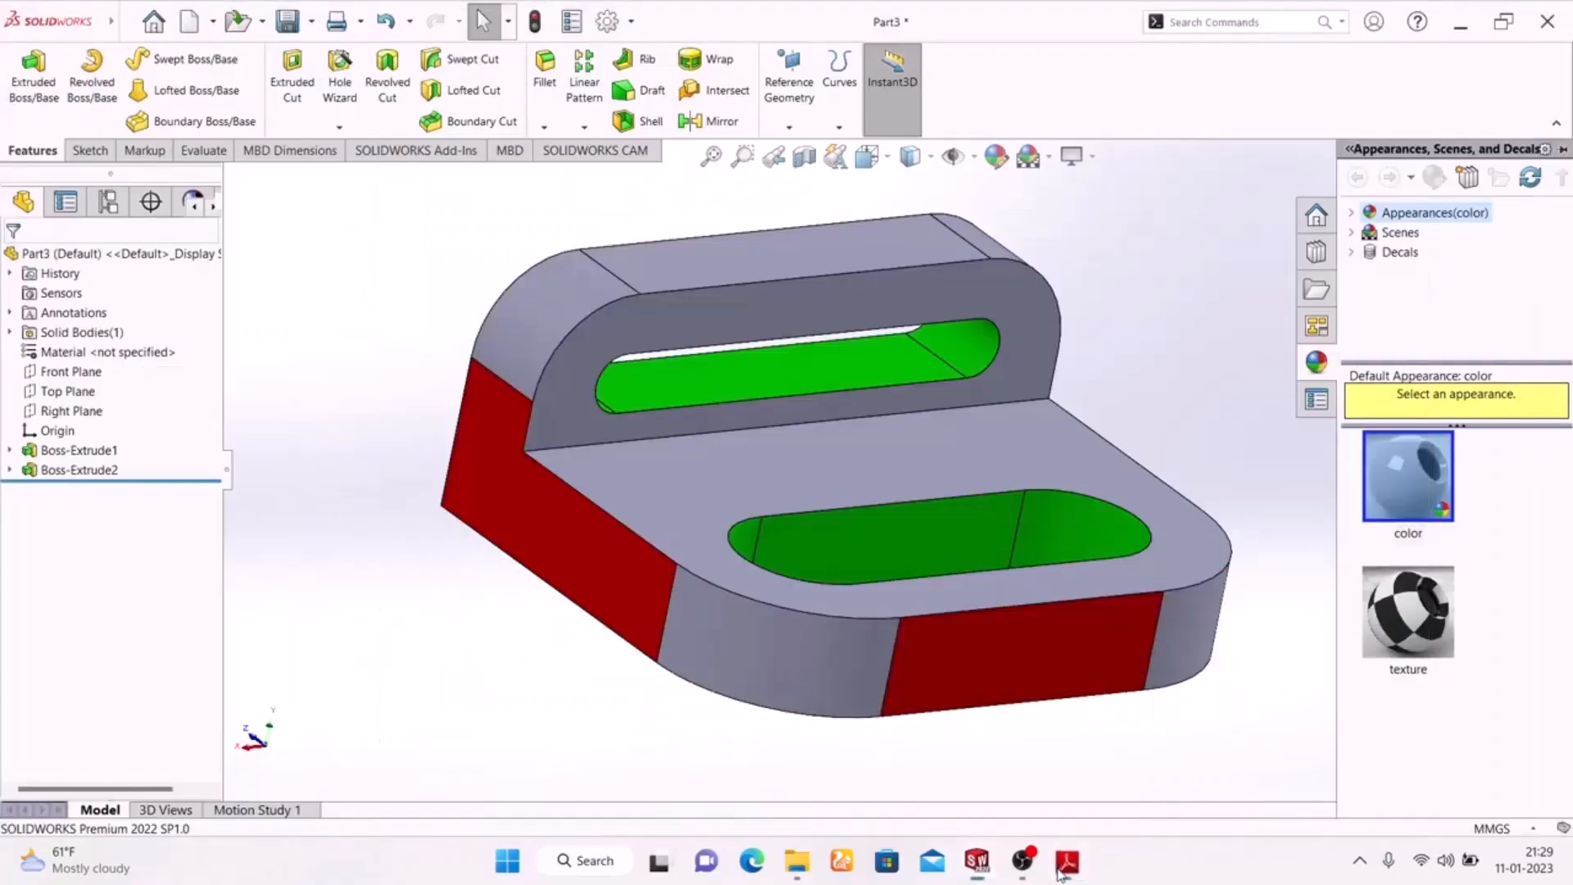
{"action": "left_click", "coordinate": [736, 618]}
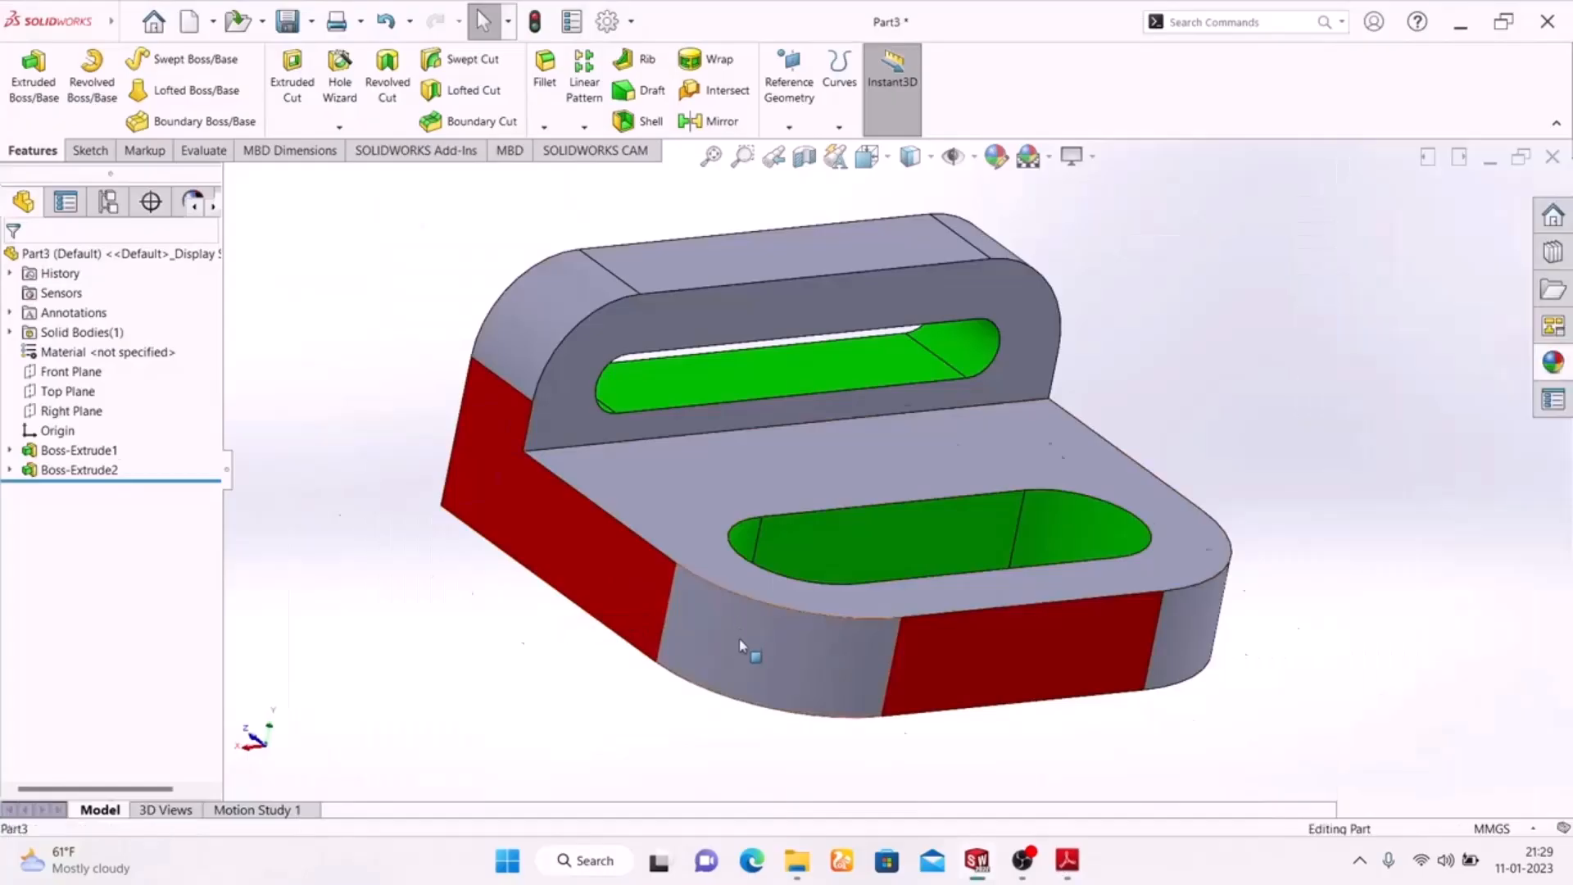
{"action": "left_click", "coordinate": [1187, 626], "text": "ctrl"}
{"action": "left_click", "coordinate": [512, 315], "text": "ctrl"}
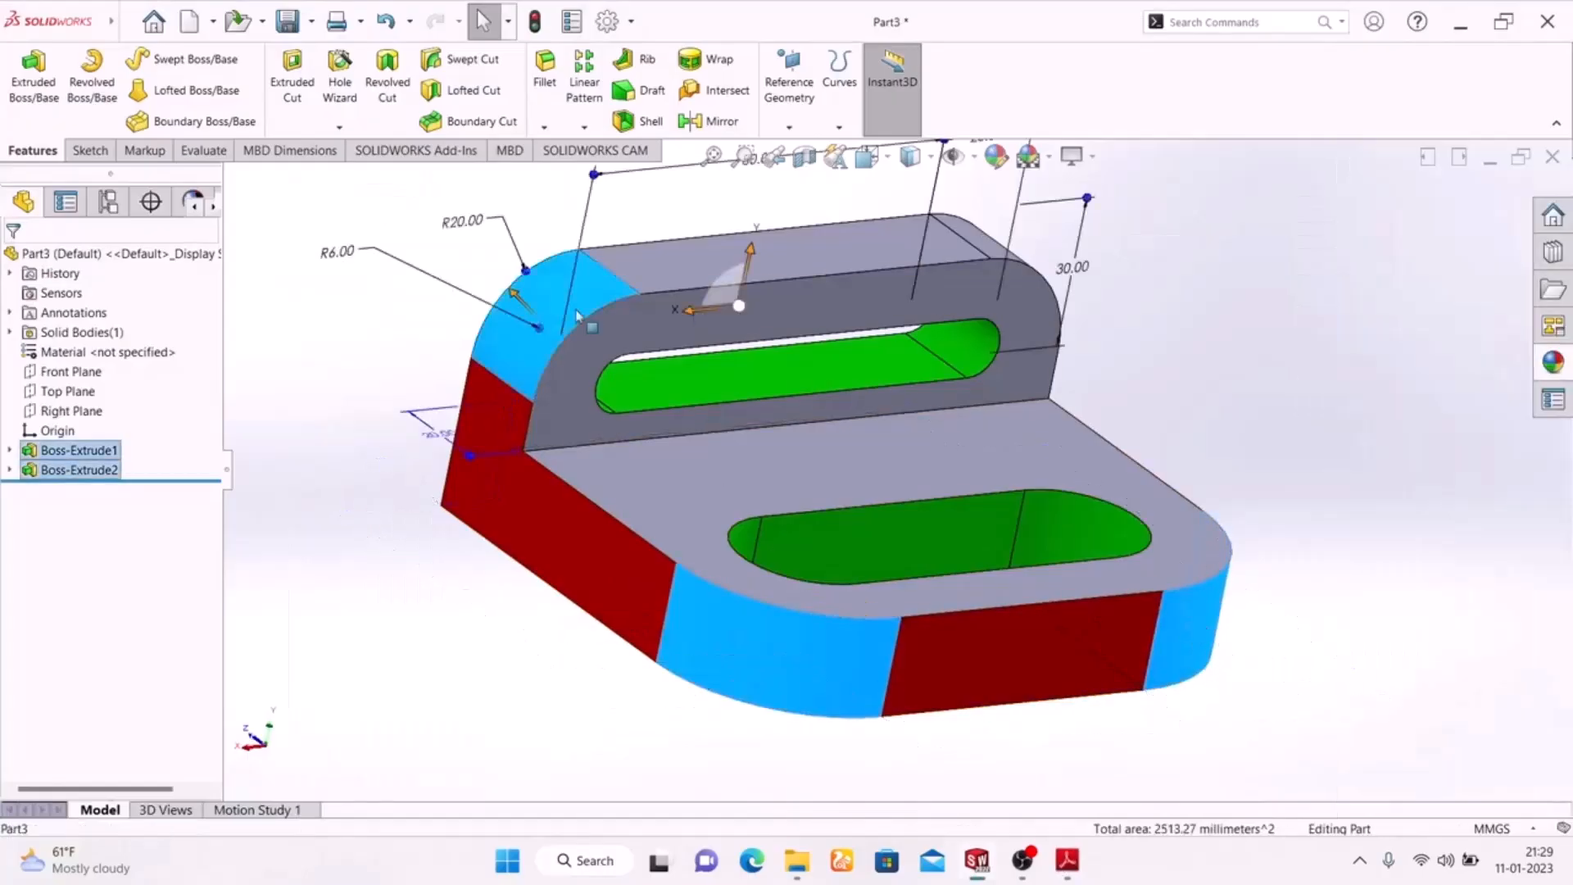
{"action": "middle_click_drag", "start_coordinate": [1215, 392], "coordinate": [1196, 270]}
{"action": "left_click", "coordinate": [1195, 255], "text": "ctrl"}
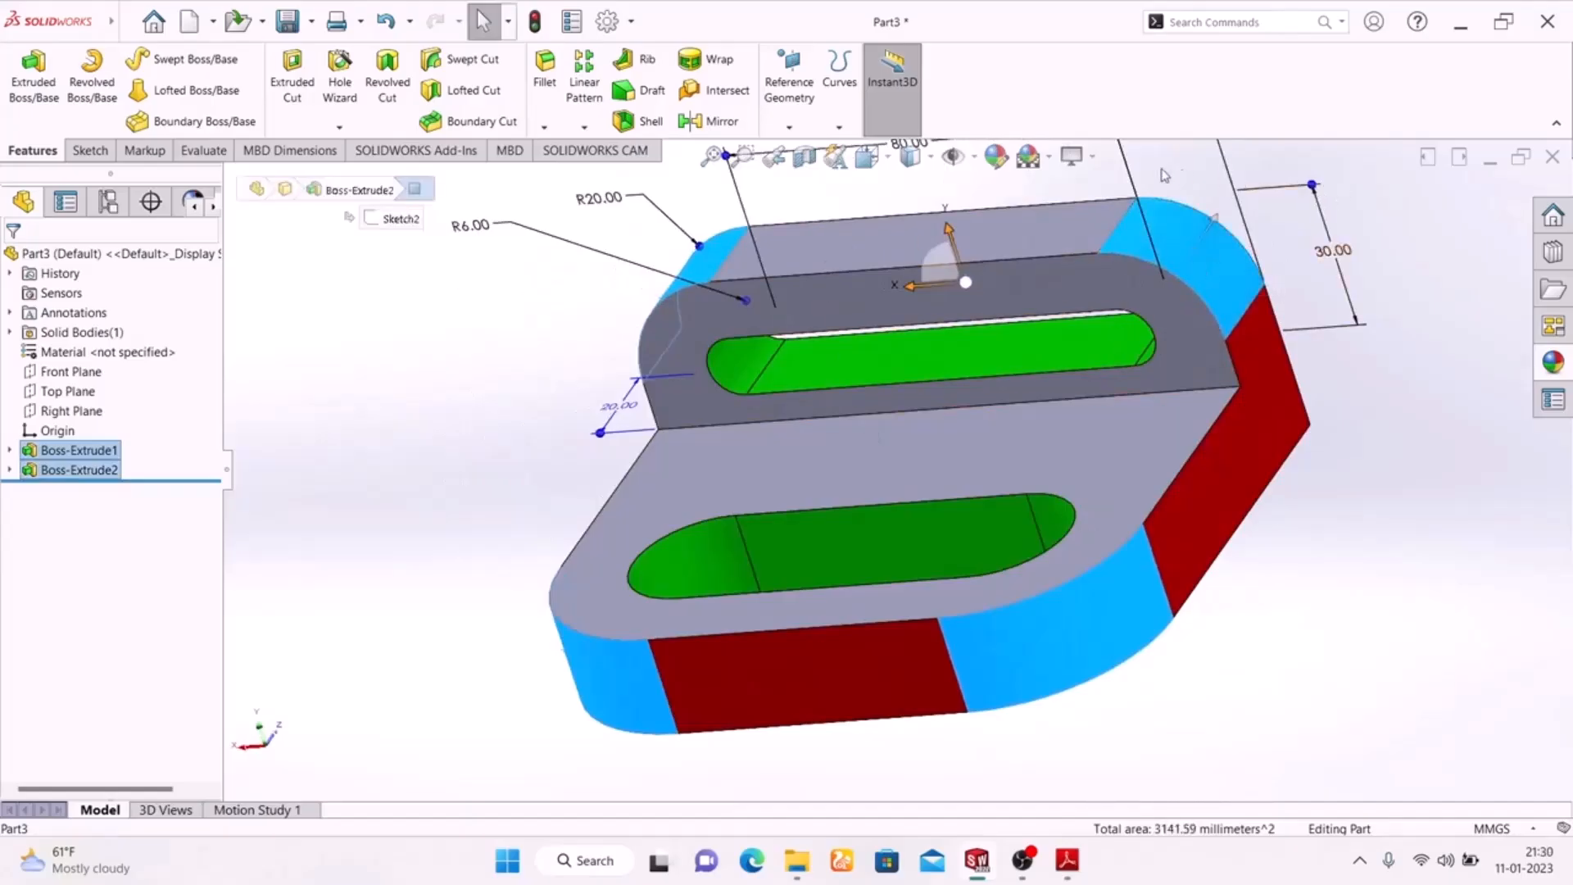
Apply a bright yellow colour appearance to the four selected rounded corner faces
{"action": "left_click", "coordinate": [995, 156]}
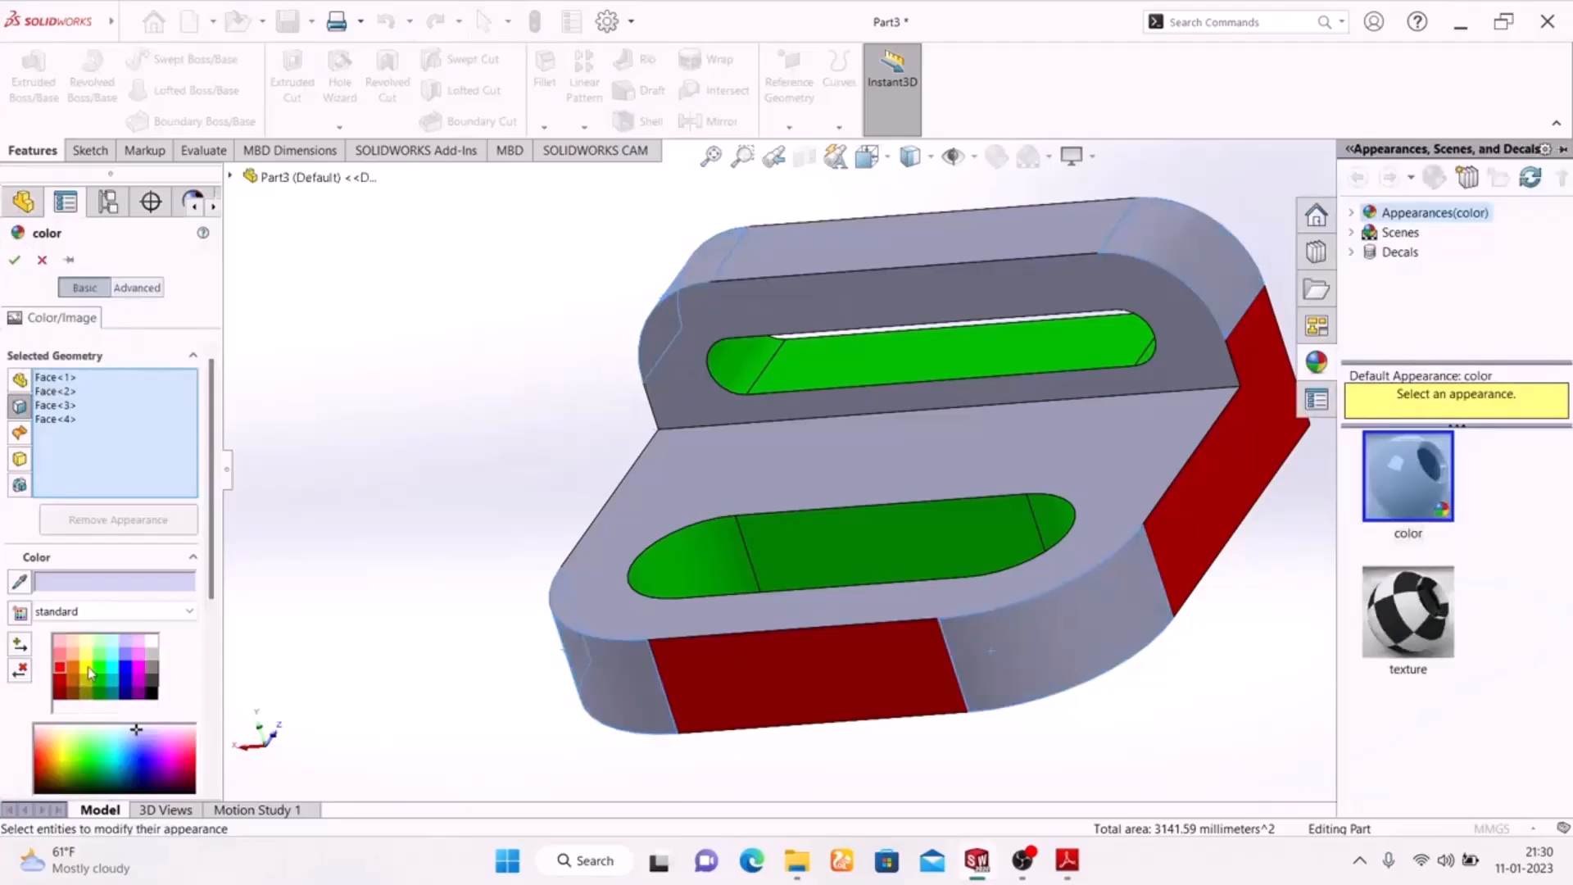
{"action": "left_click", "coordinate": [92, 673]}
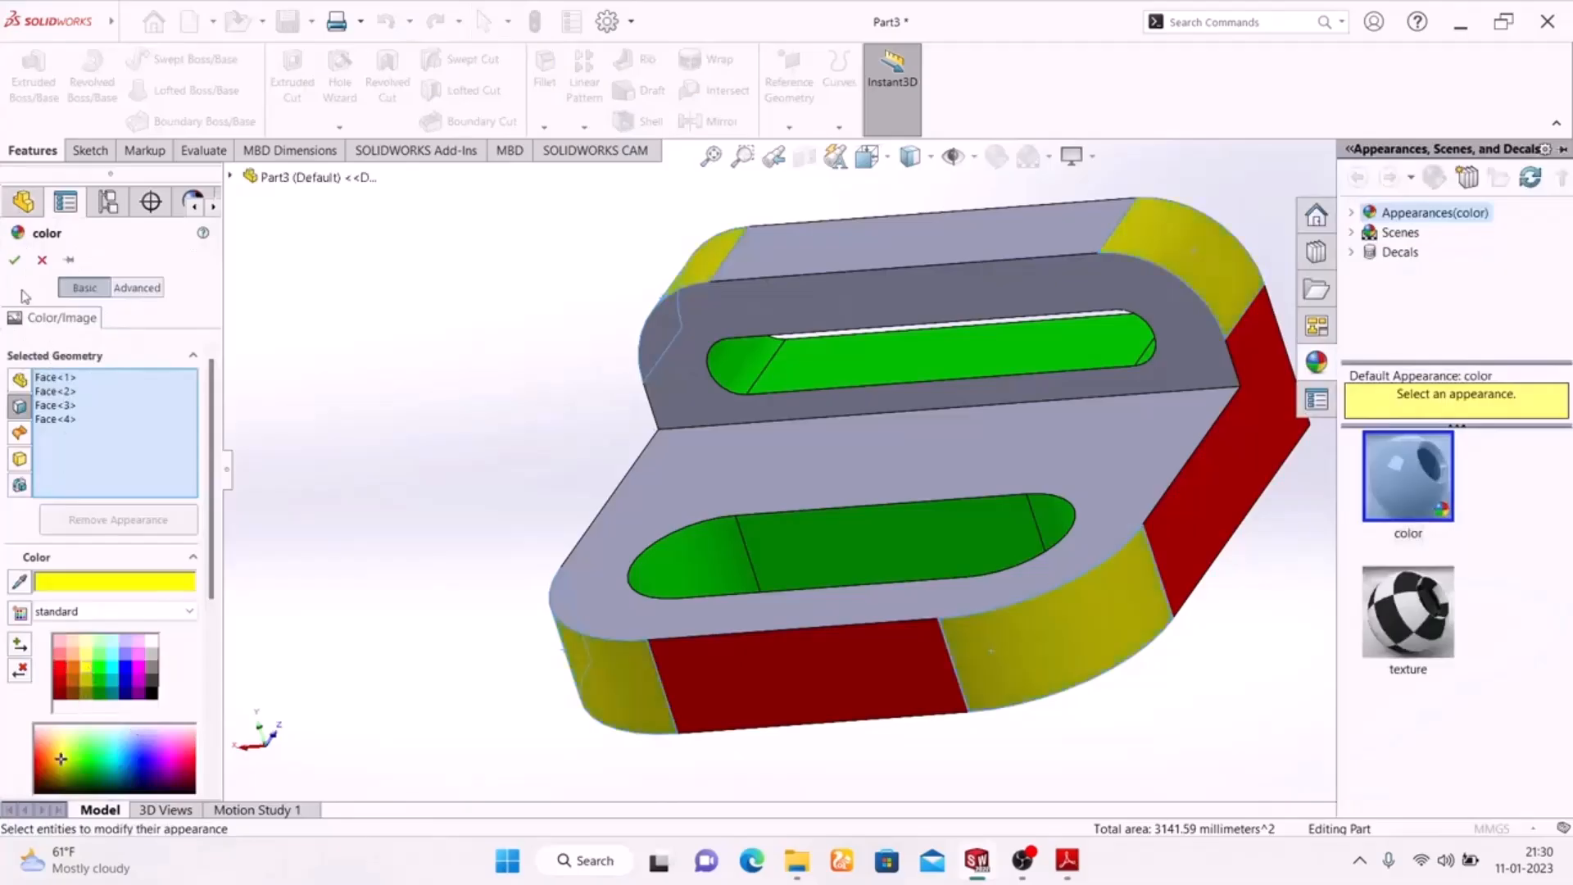
{"action": "left_click", "coordinate": [14, 260]}
Select the underside face of the base plate and the back face of the upright flange
{"action": "middle_click_drag", "start_coordinate": [358, 494], "coordinate": [528, 219]}
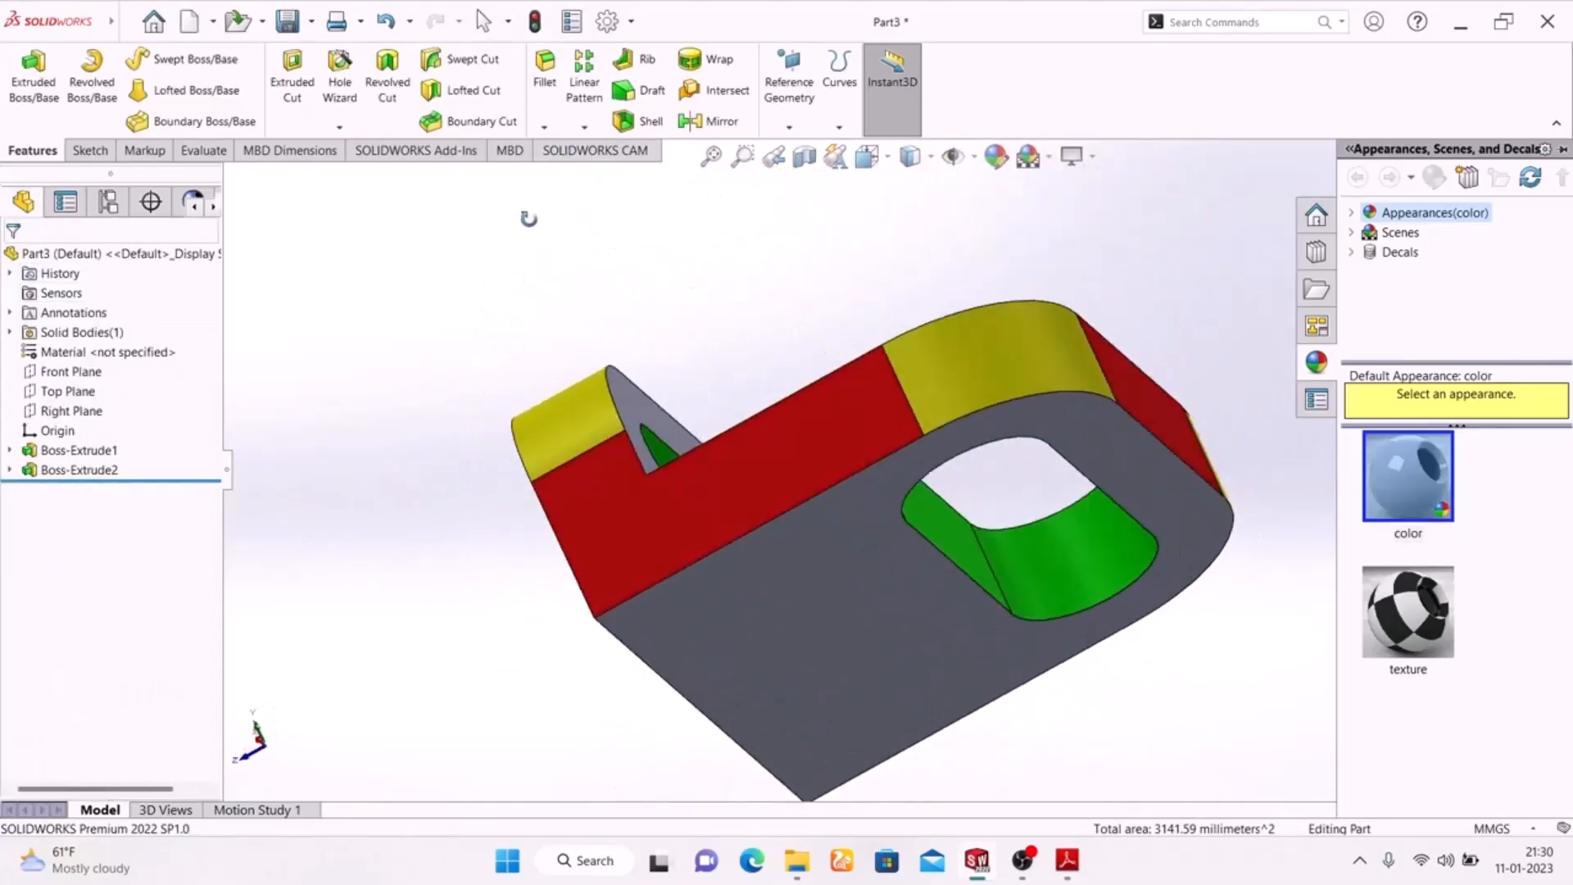
{"action": "key", "text": "Escape"}
{"action": "left_click", "coordinate": [702, 674]}
{"action": "middle_click_drag", "start_coordinate": [401, 615], "coordinate": [860, 616]}
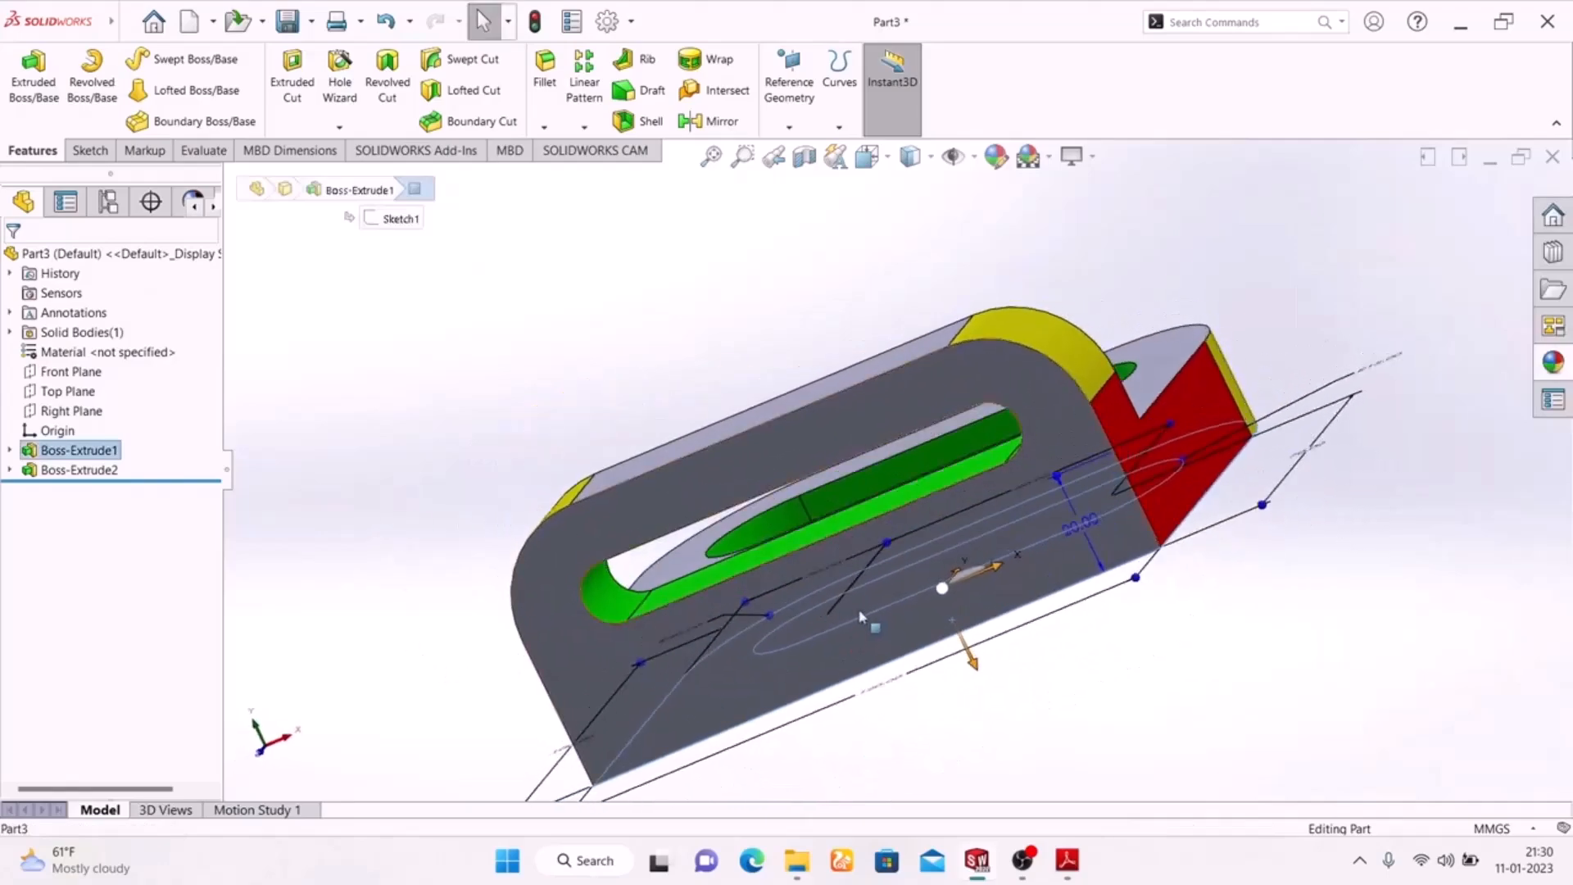
{"action": "left_click", "coordinate": [606, 660]}
{"action": "key", "text": "ctrl+8"}
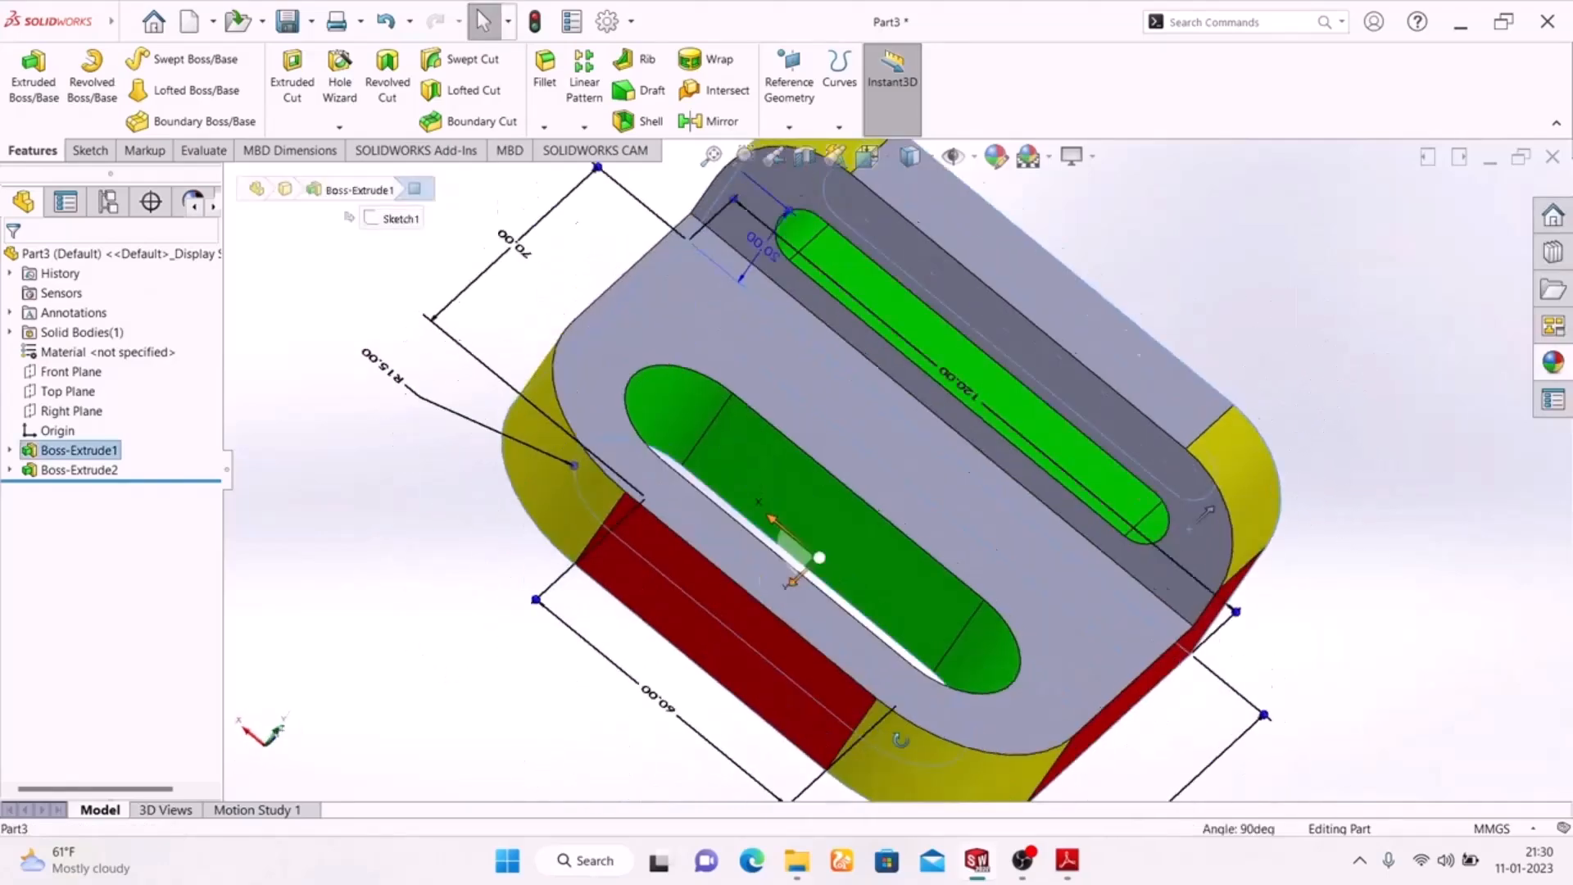
{"action": "middle_click_drag", "start_coordinate": [508, 311], "coordinate": [994, 312]}
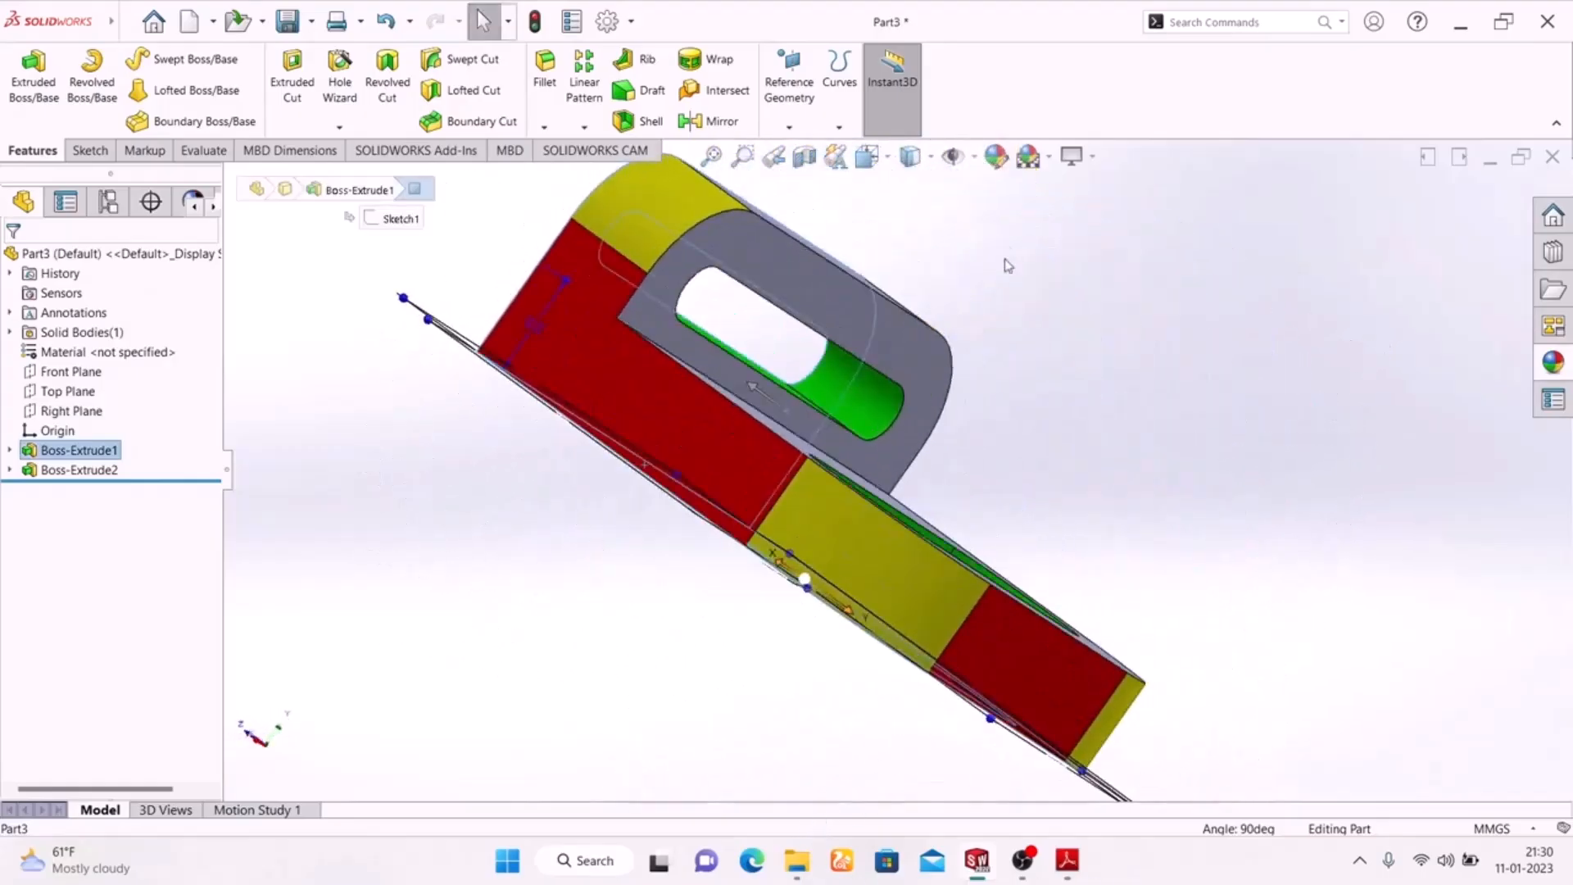
Apply a cyan colour appearance to the selected underside and back faces
{"action": "left_click", "coordinate": [996, 155]}
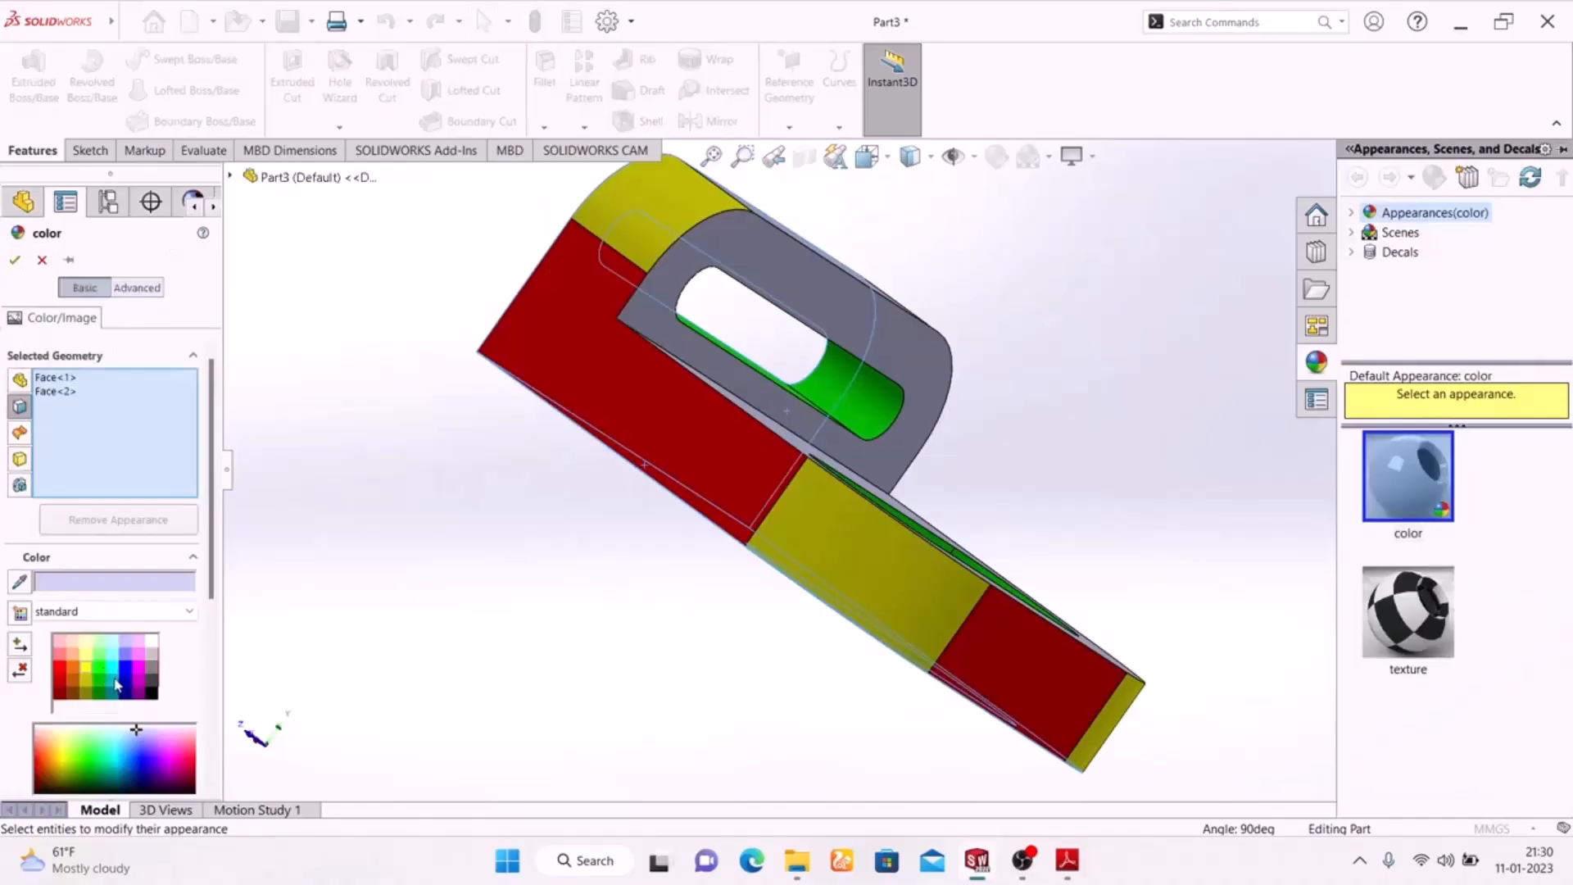
{"action": "left_click", "coordinate": [114, 677]}
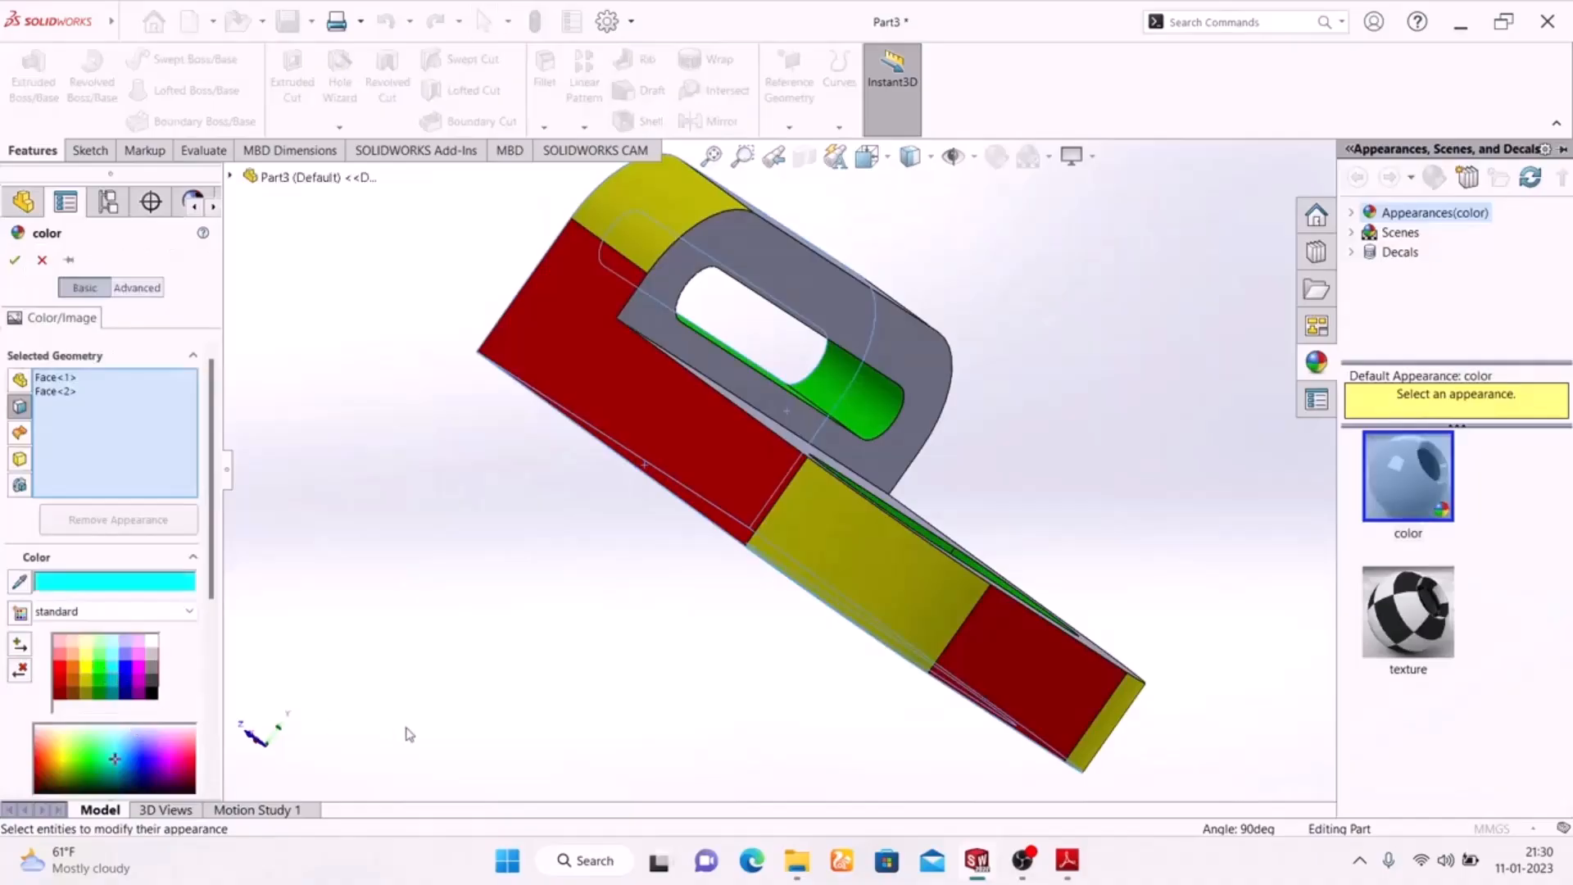
{"action": "left_click", "coordinate": [17, 264]}
Apply a bright magenta colour appearance to the base plate's top face and the upright flange's front face
{"action": "middle_click_drag", "start_coordinate": [422, 596], "coordinate": [622, 557]}
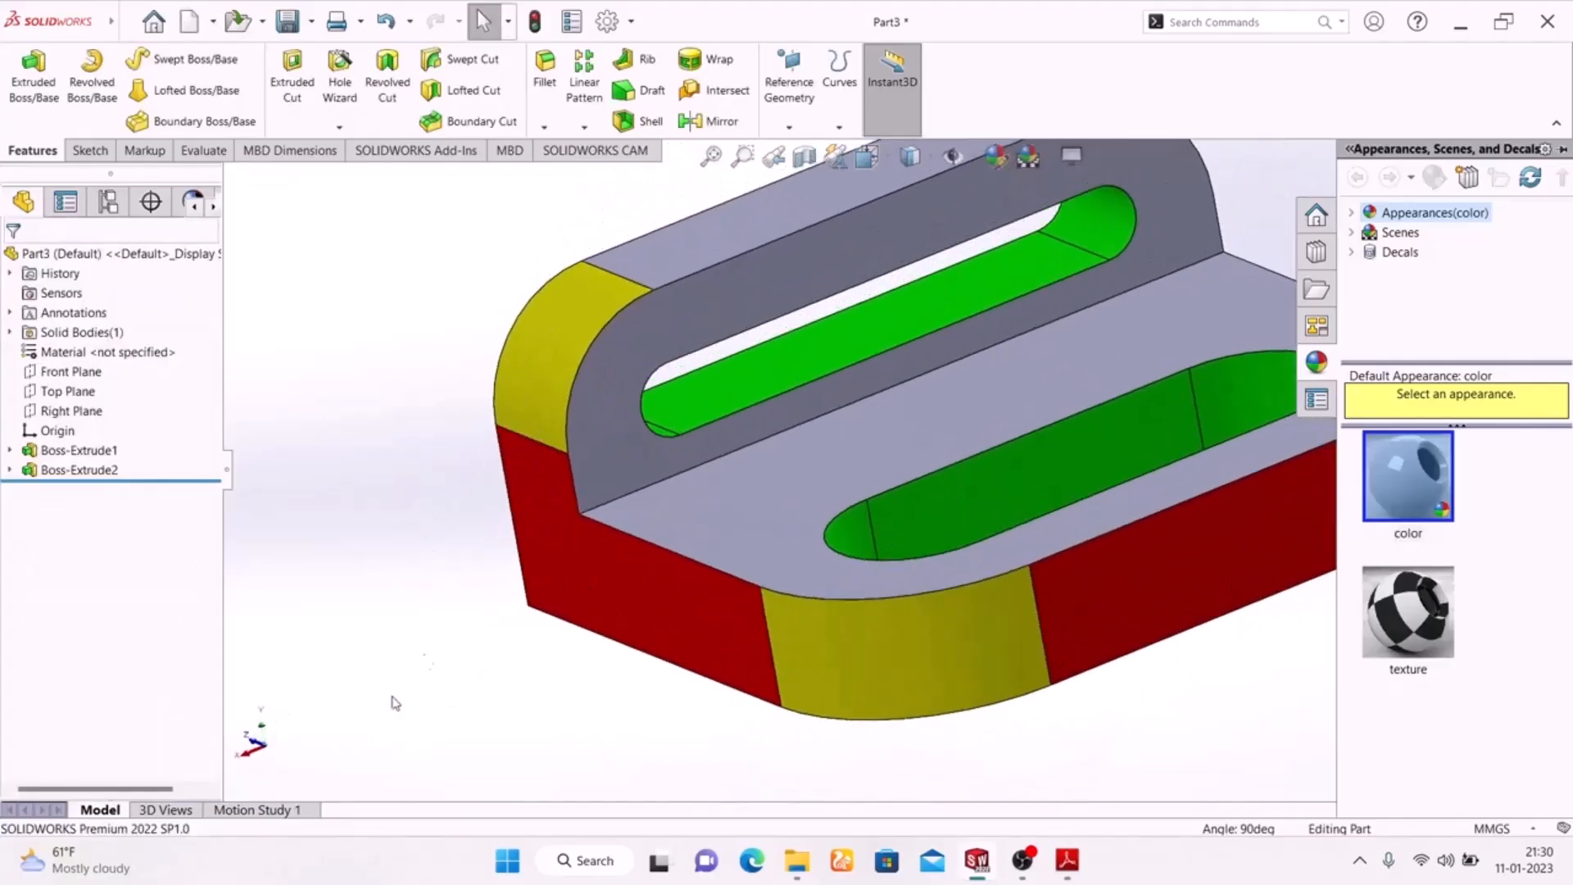
{"action": "left_click", "coordinate": [693, 518]}
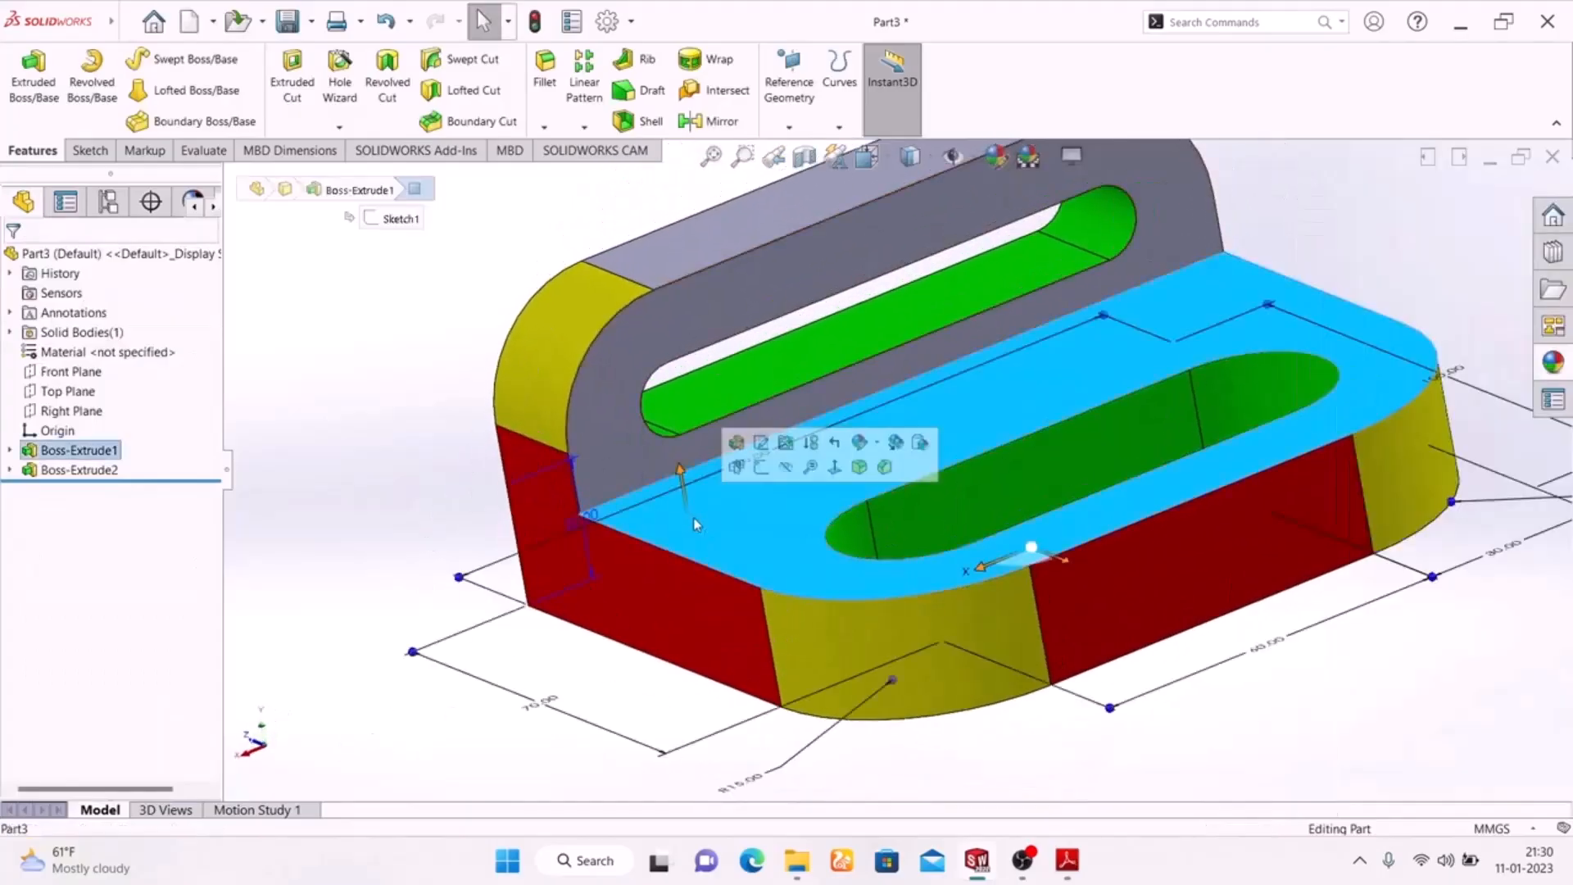
{"action": "left_click", "coordinate": [624, 409]}
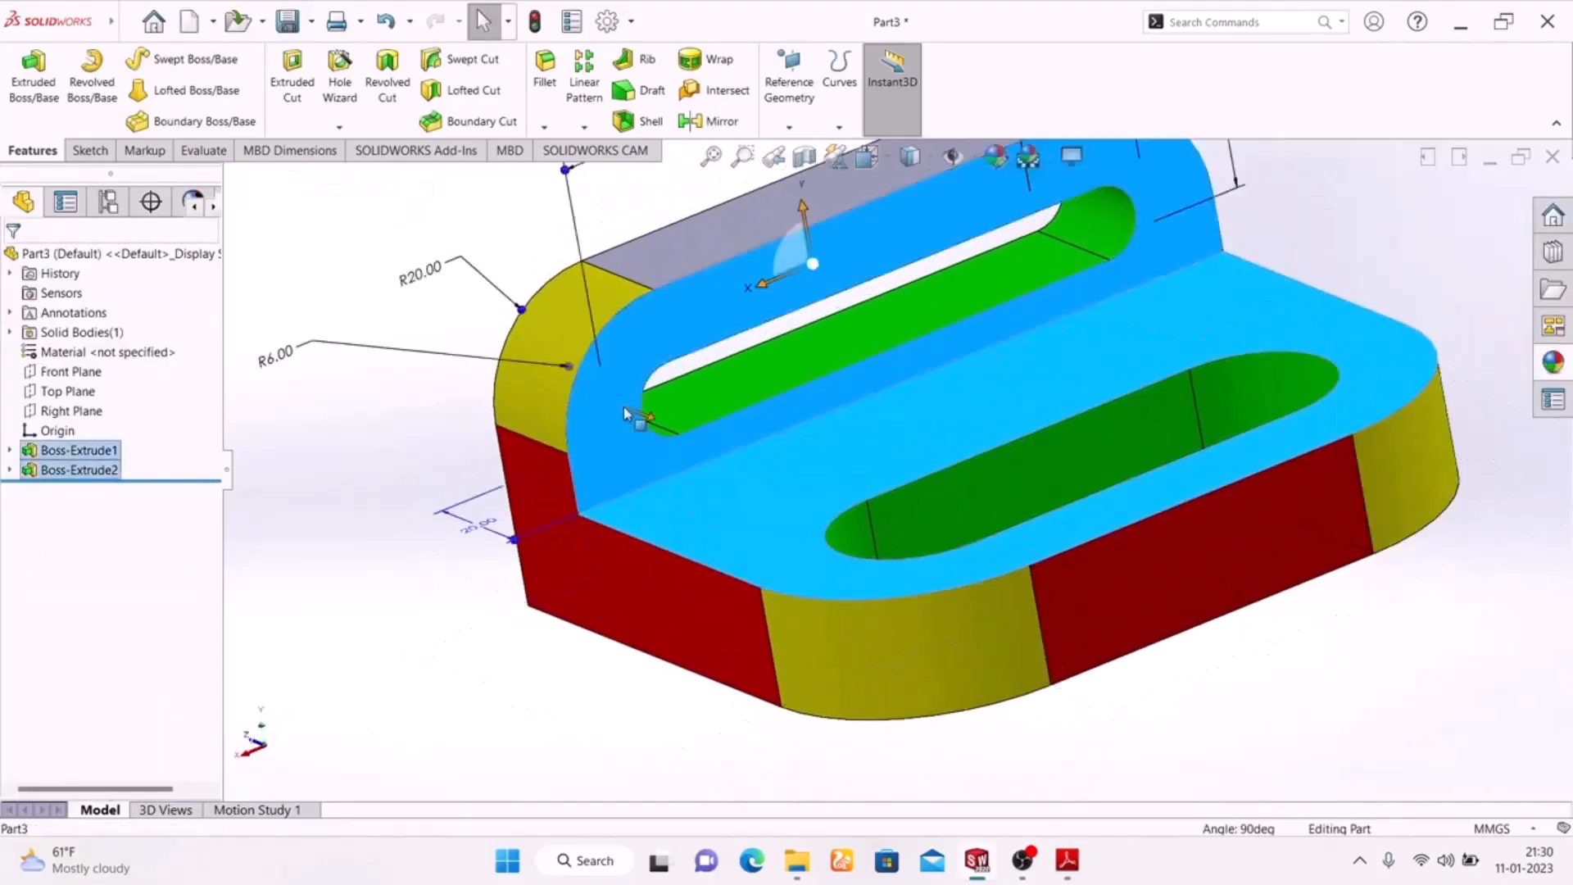
{"action": "left_click", "coordinate": [995, 156]}
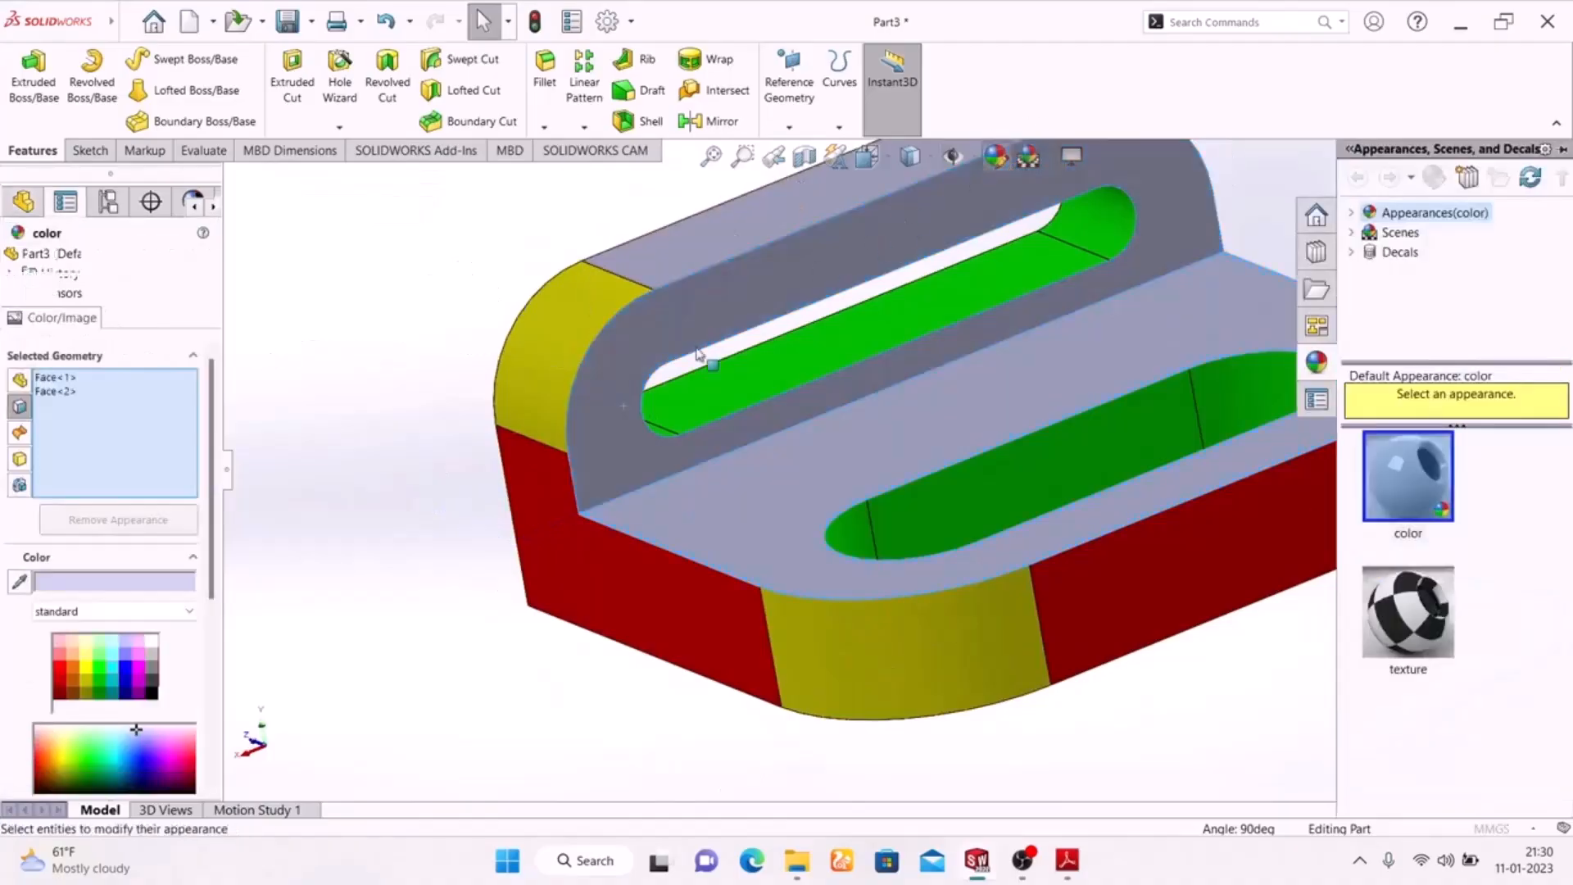
{"action": "left_click", "coordinate": [73, 670]}
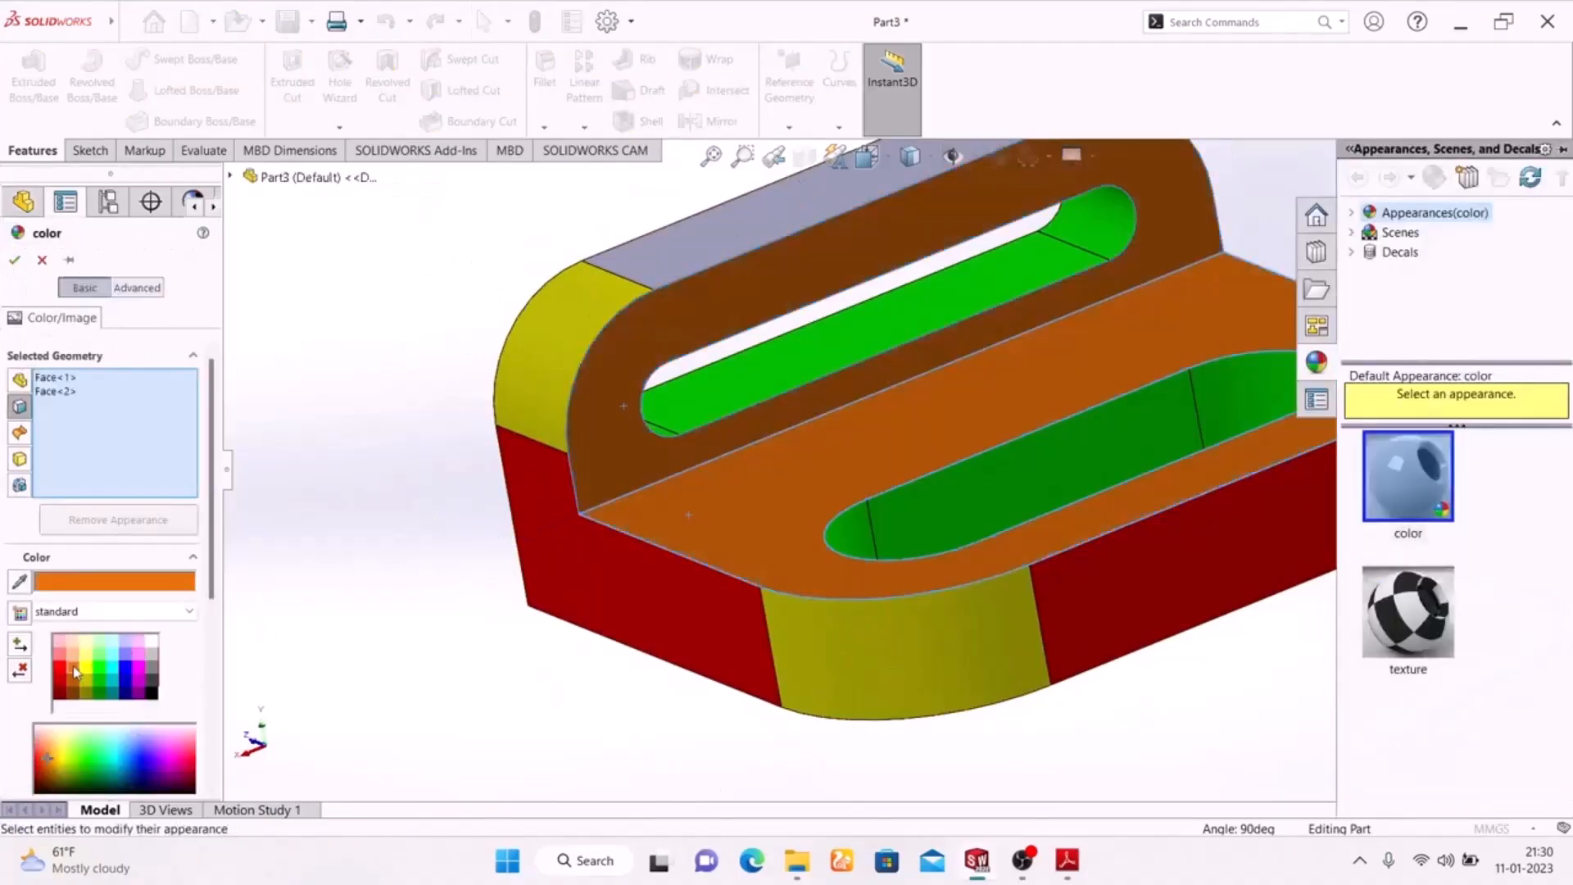
{"action": "left_click", "coordinate": [140, 674]}
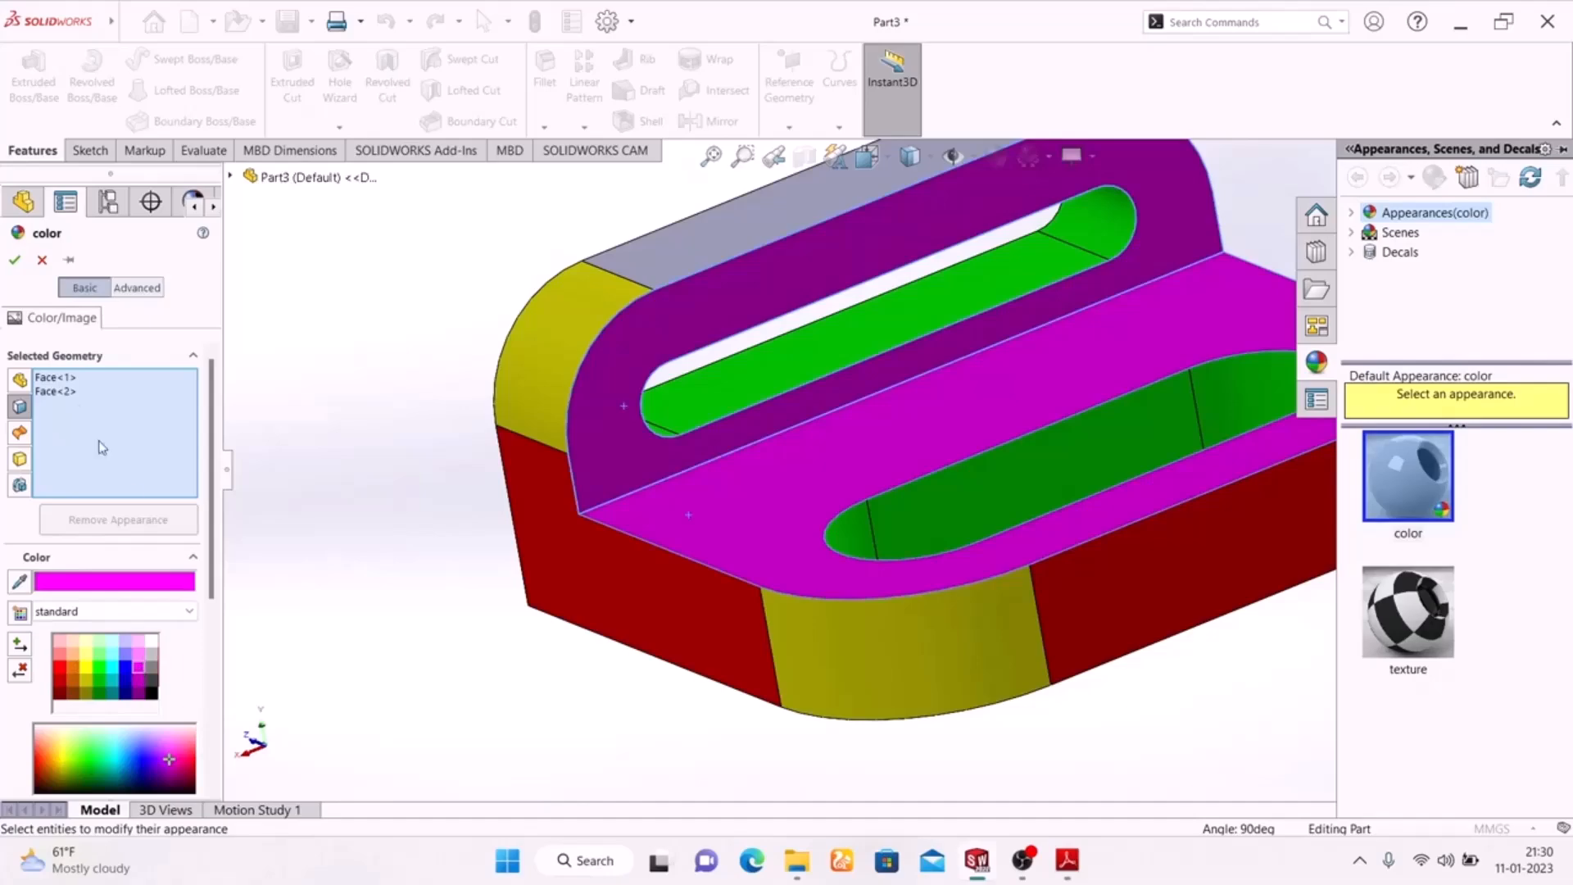
{"action": "left_click", "coordinate": [14, 262]}
Apply a bright red colour appearance to the upright flange's flat top face
{"action": "middle_click_drag", "start_coordinate": [550, 696], "coordinate": [548, 649]}
{"action": "scroll", "coordinate": [529, 629], "scroll_direction": "up", "scroll_amount": 5}
{"action": "middle_click_drag", "start_coordinate": [1054, 634], "coordinate": [1080, 783]}
{"action": "scroll", "coordinate": [920, 303], "scroll_direction": "down", "scroll_amount": 5}
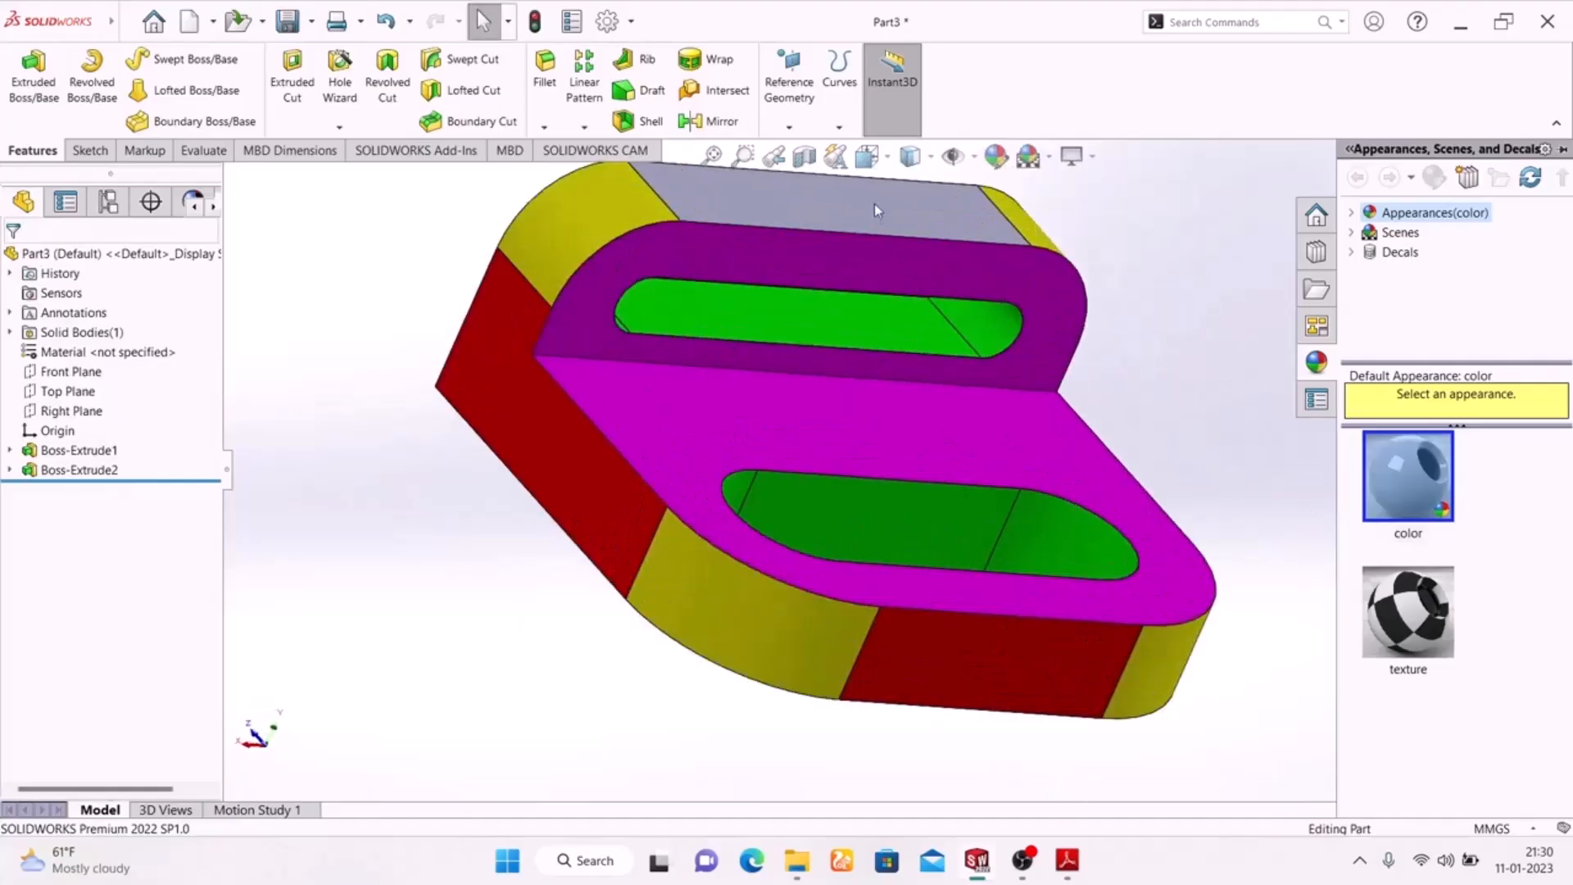
{"action": "left_click", "coordinate": [874, 205]}
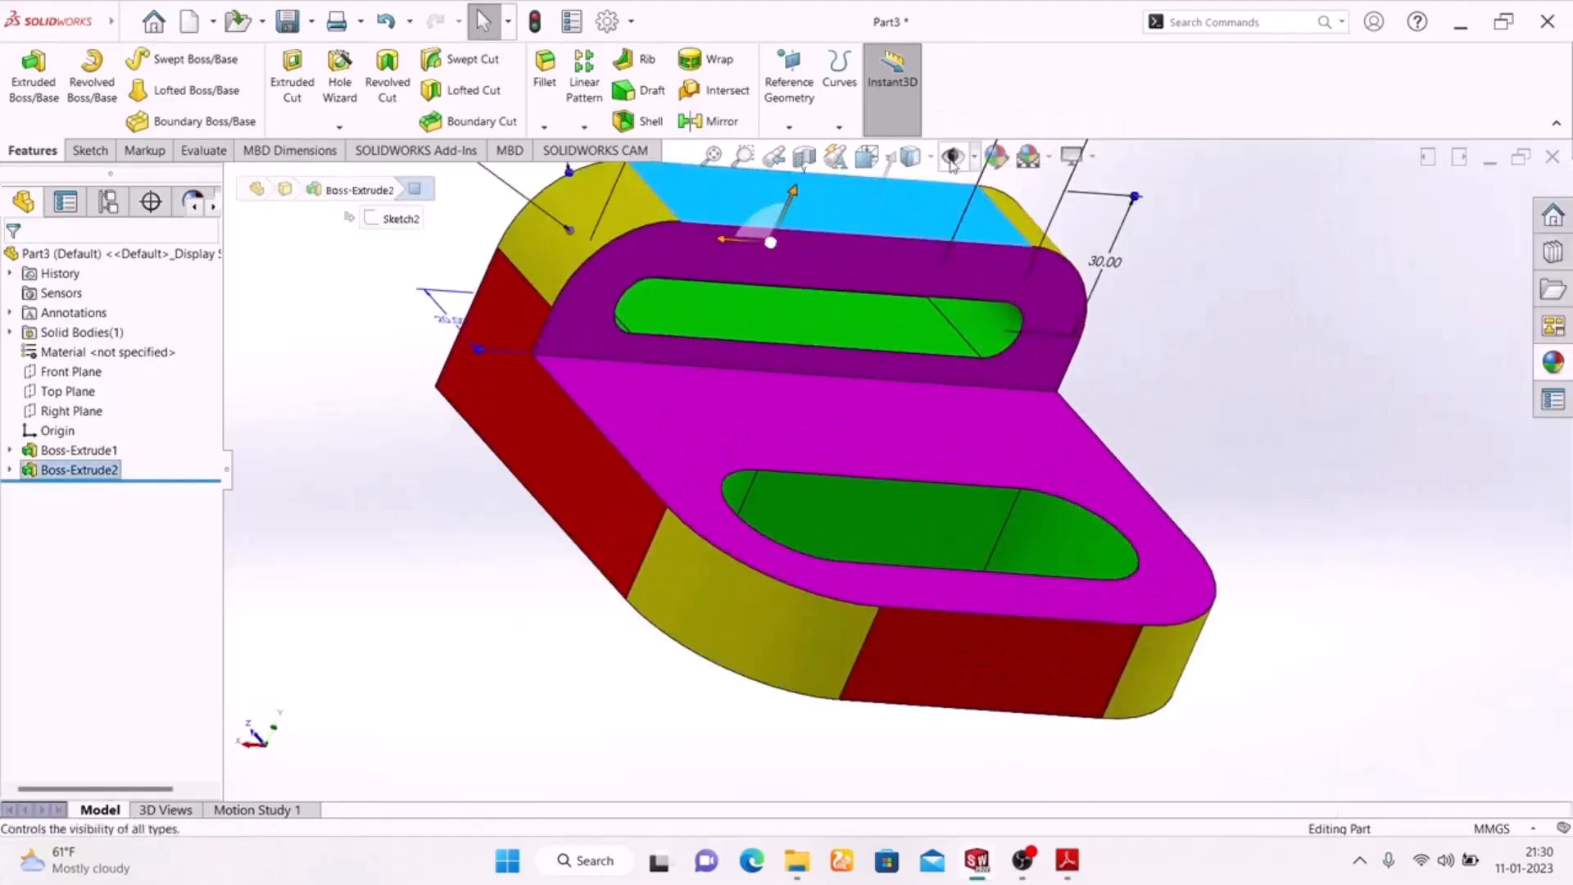
{"action": "key", "text": "Escape"}
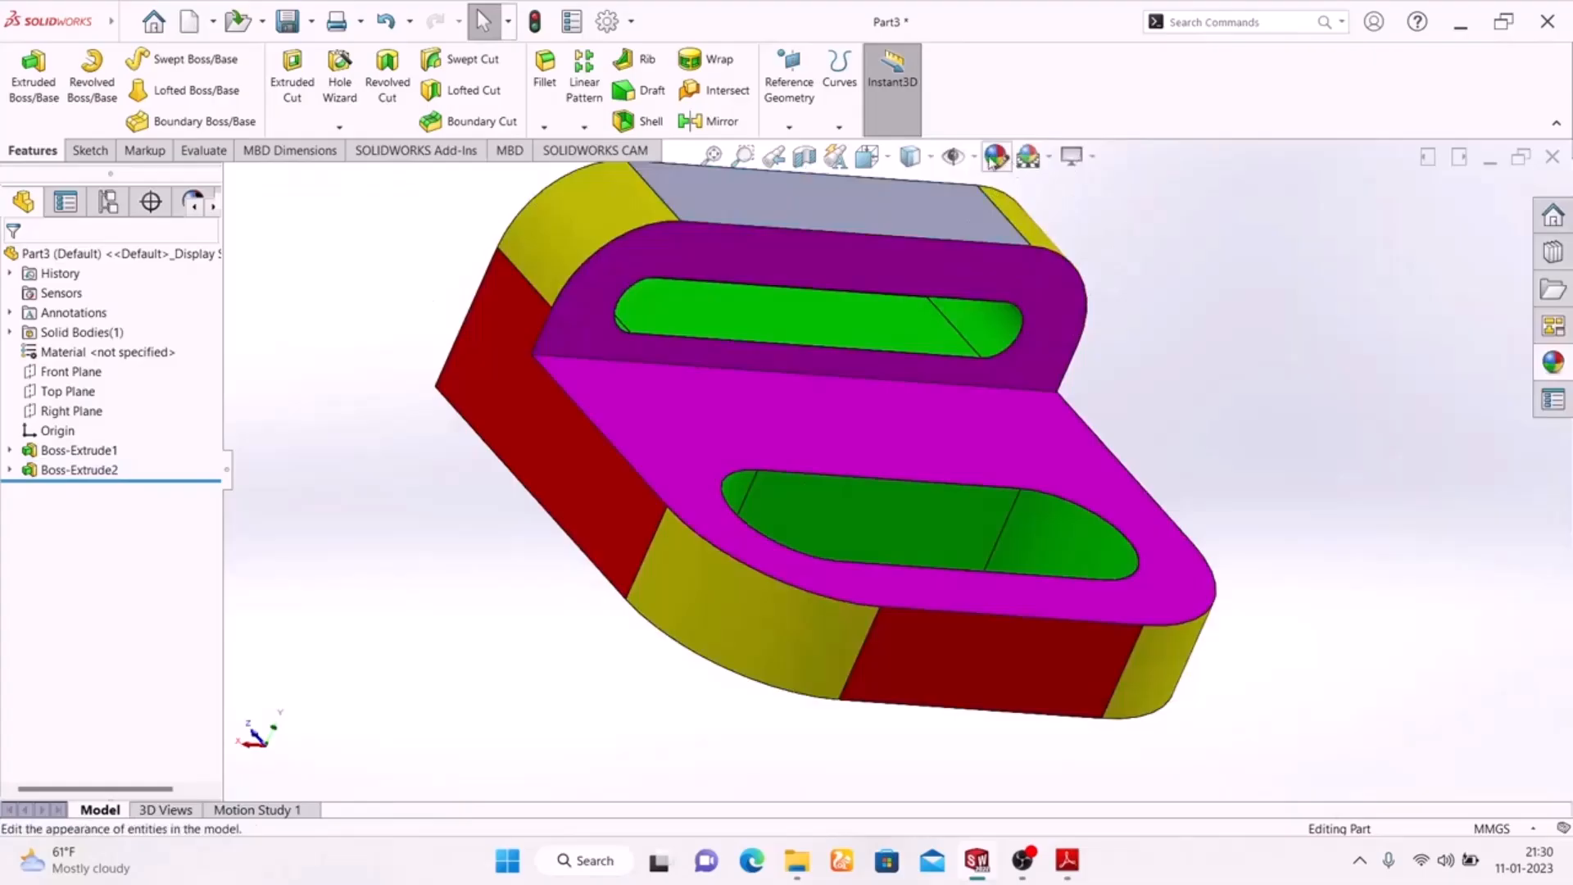
{"action": "left_click", "coordinate": [897, 225]}
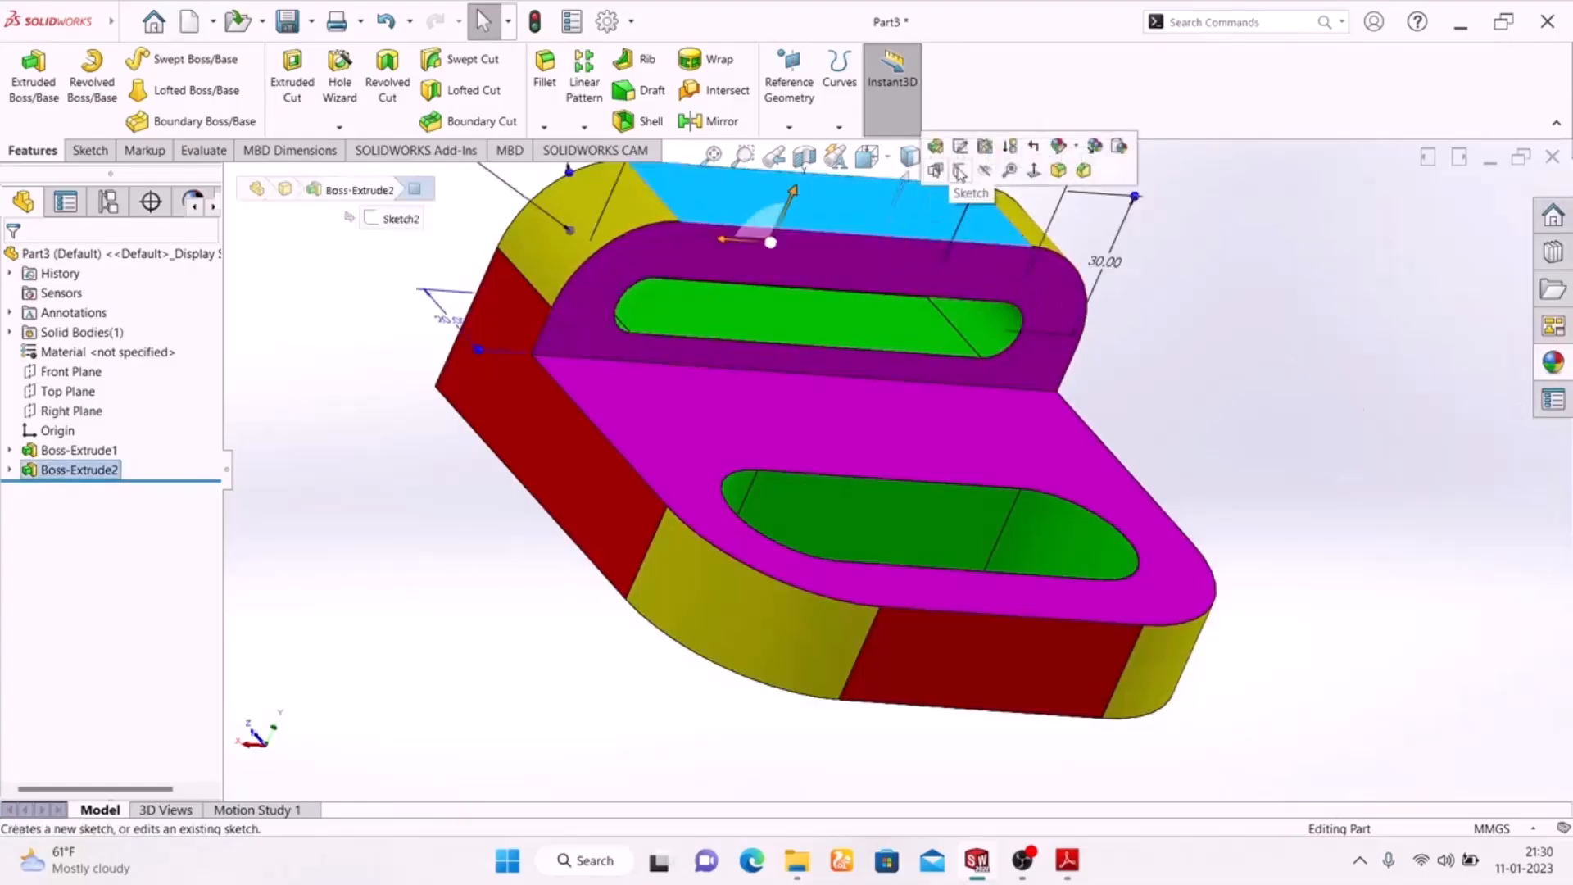
{"action": "left_click", "coordinate": [996, 156]}
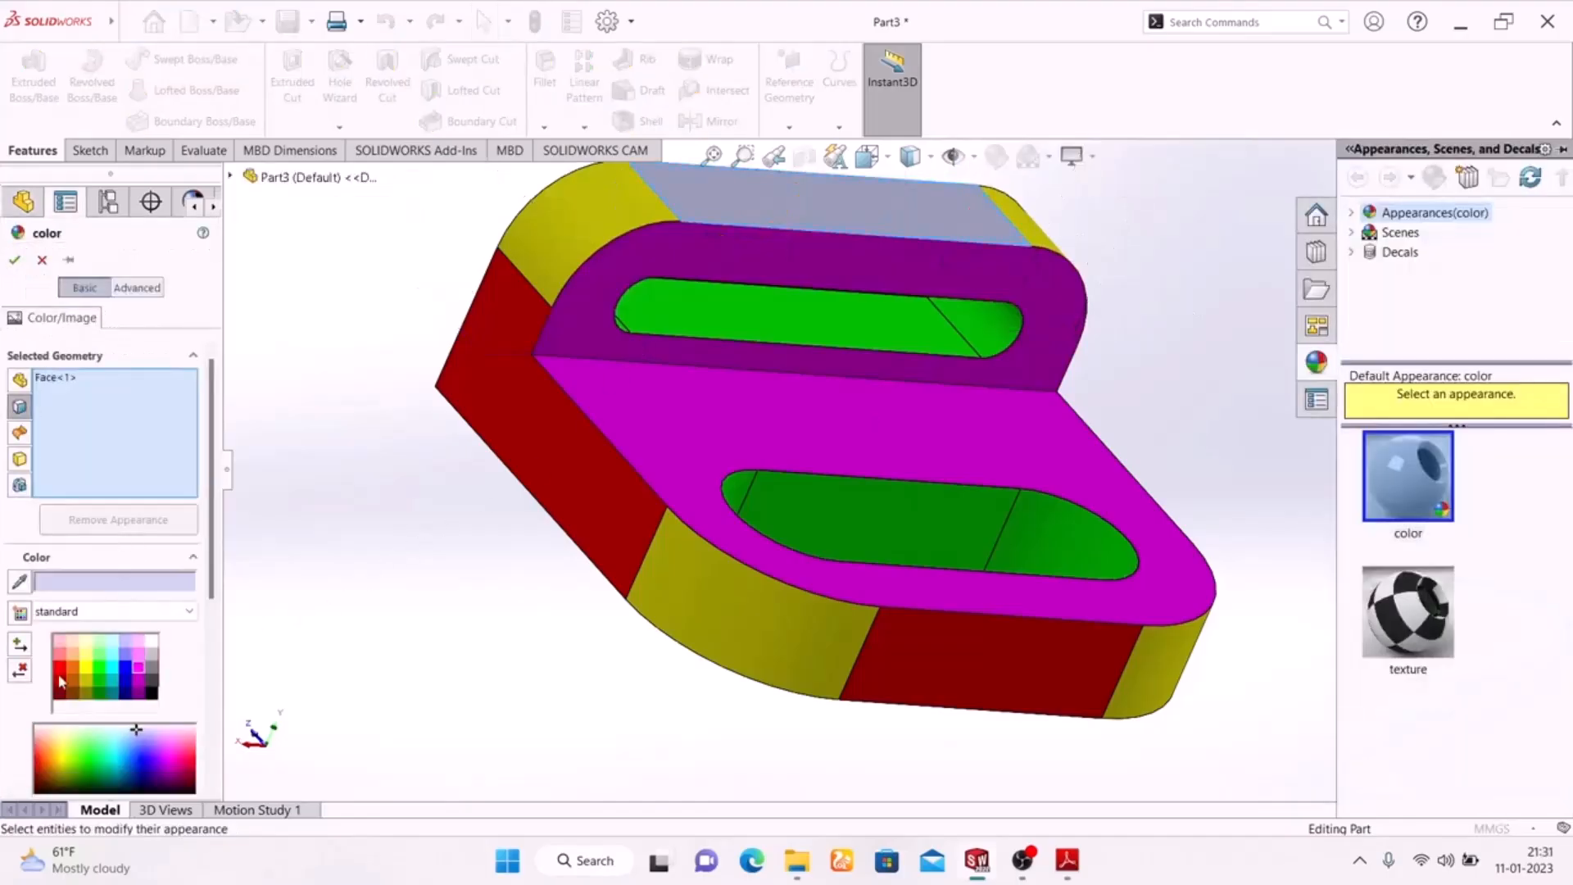
{"action": "left_click", "coordinate": [61, 673]}
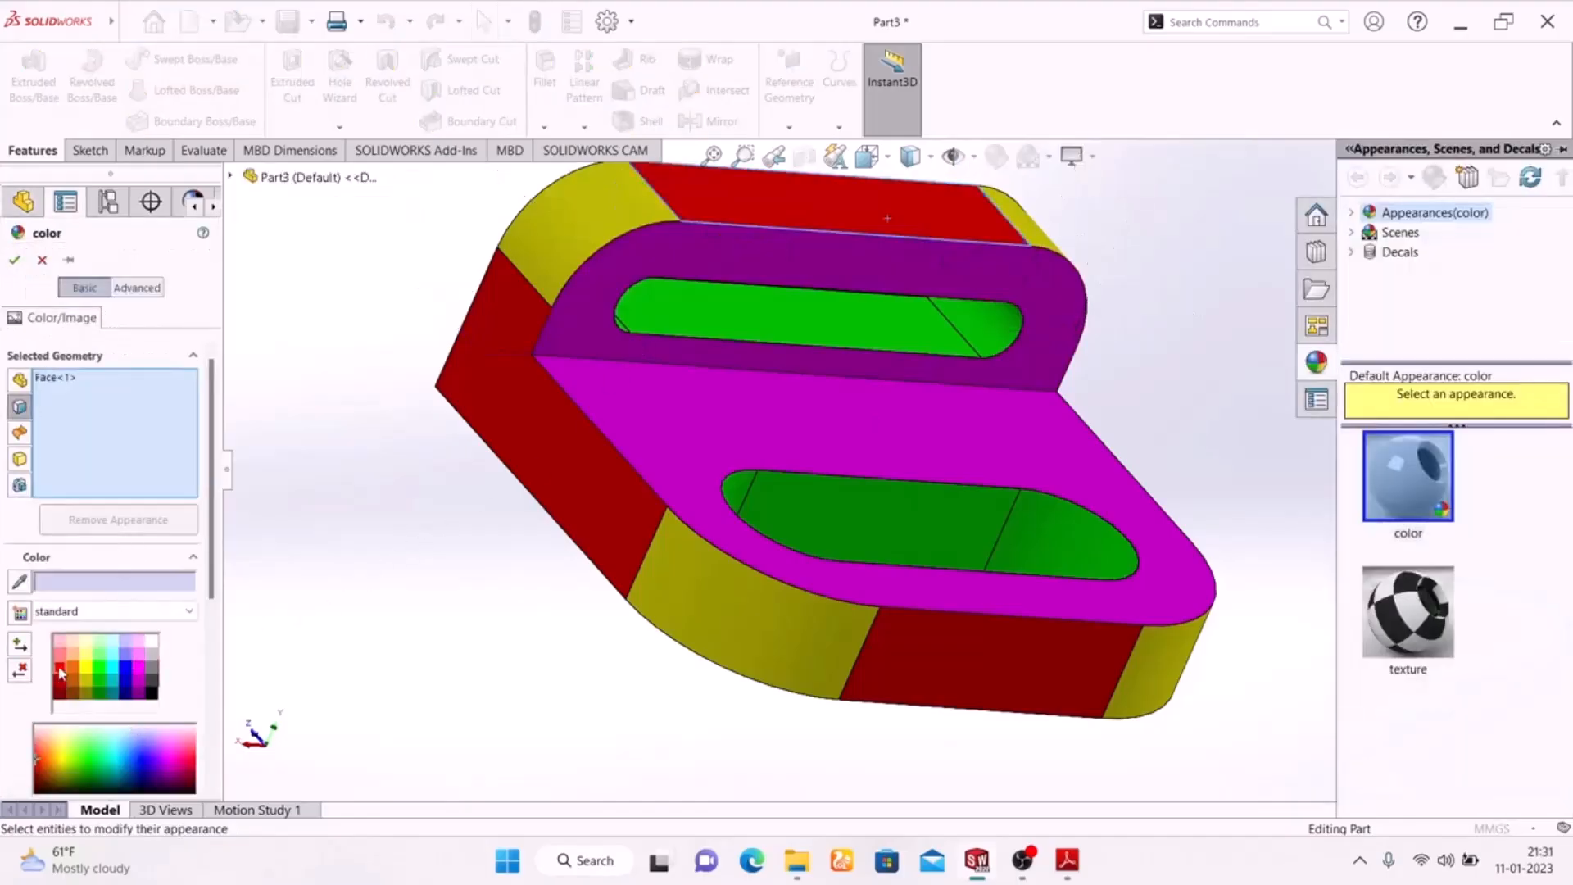
{"action": "left_click", "coordinate": [14, 261]}
Change the scene behind the coloured bracket to a plain white background
{"action": "middle_click_drag", "start_coordinate": [479, 504], "coordinate": [479, 610]}
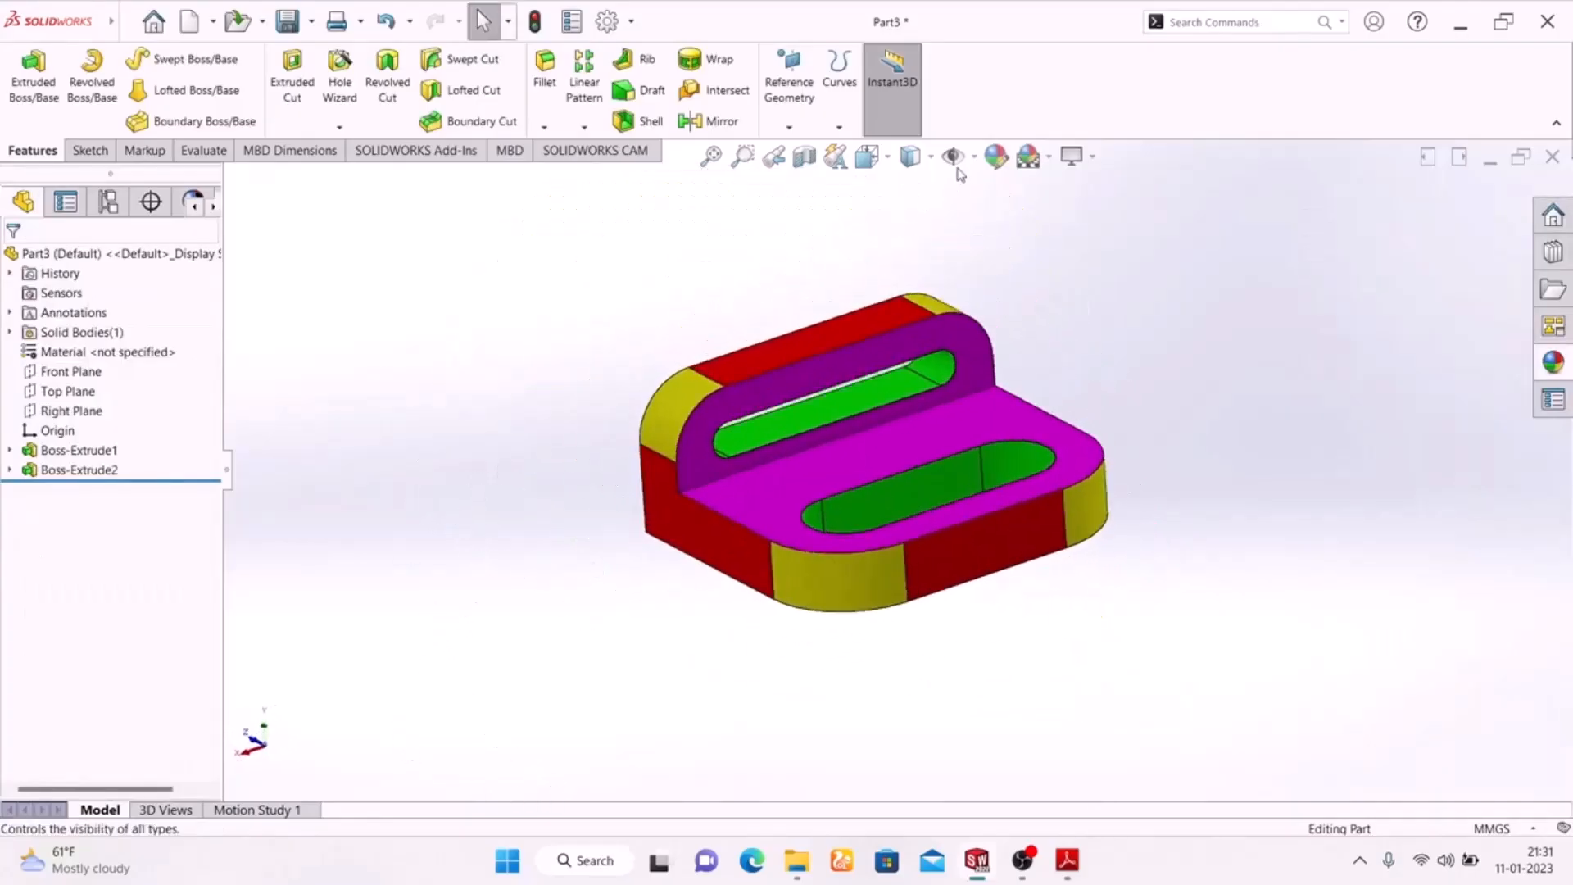
{"action": "left_click", "coordinate": [1043, 166]}
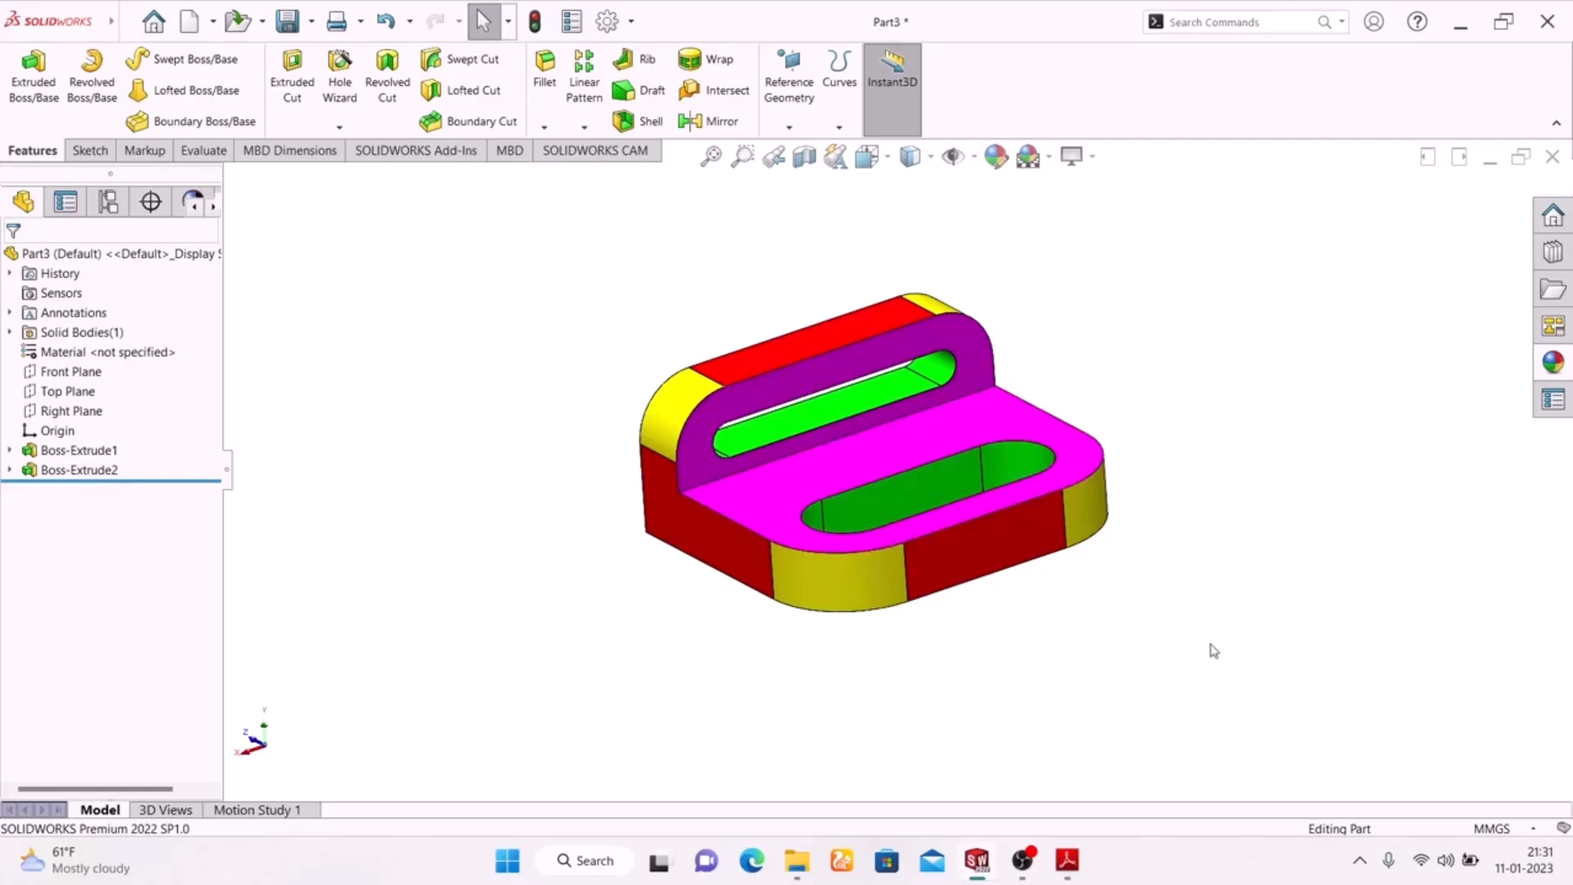
{"action": "middle_click_drag", "start_coordinate": [1208, 629], "coordinate": [1206, 665]}
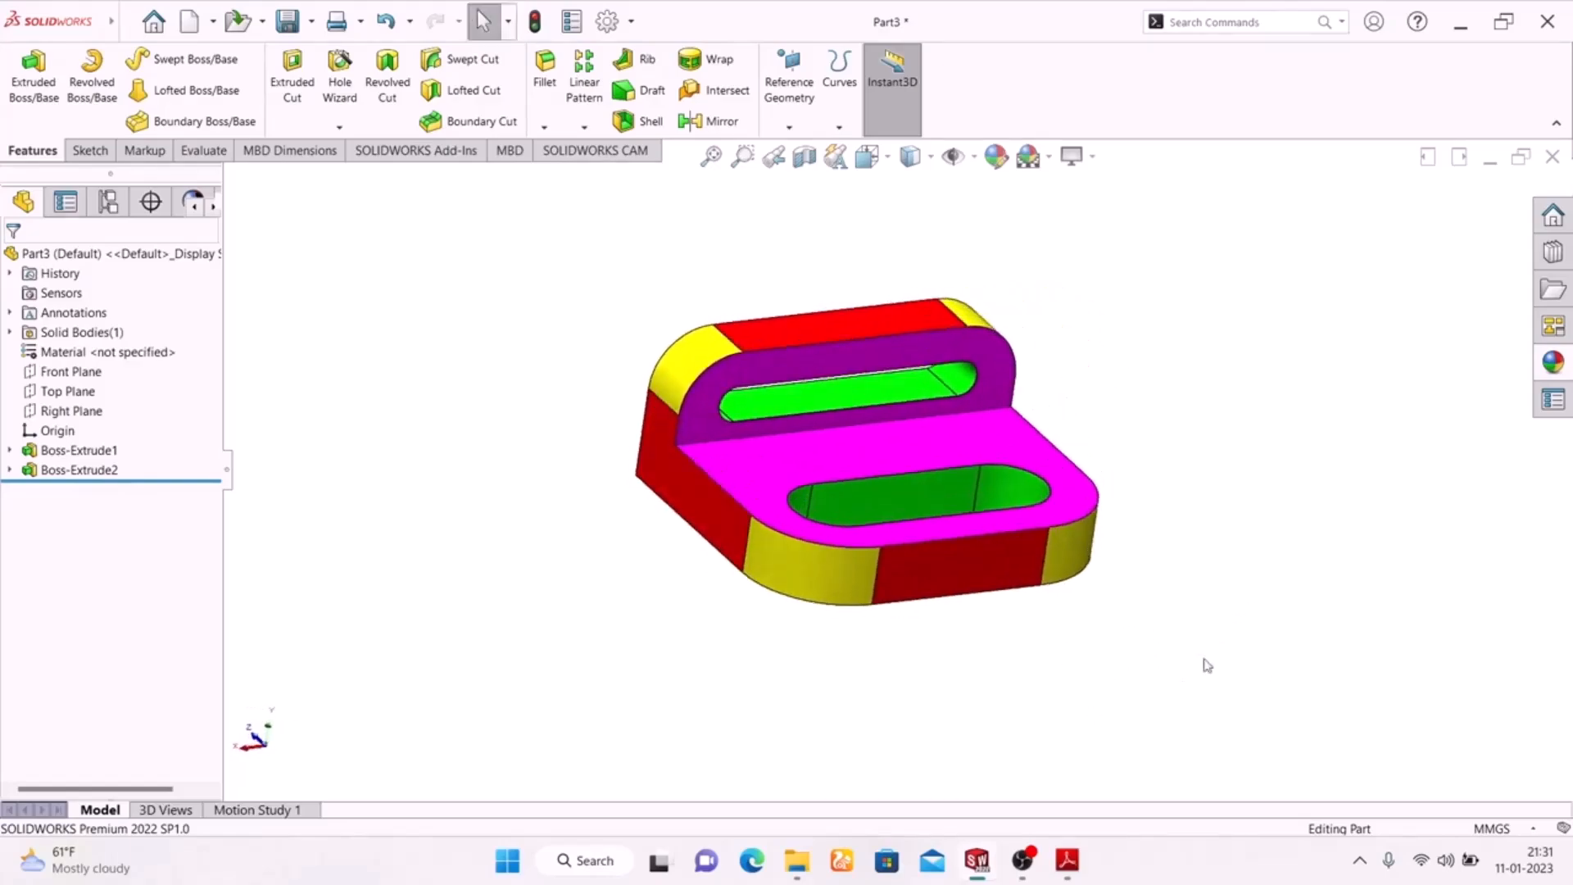
Try out the RealView Graphics display on the coloured bracket
{"action": "left_click", "coordinate": [1073, 157]}
{"action": "left_click", "coordinate": [1100, 185]}
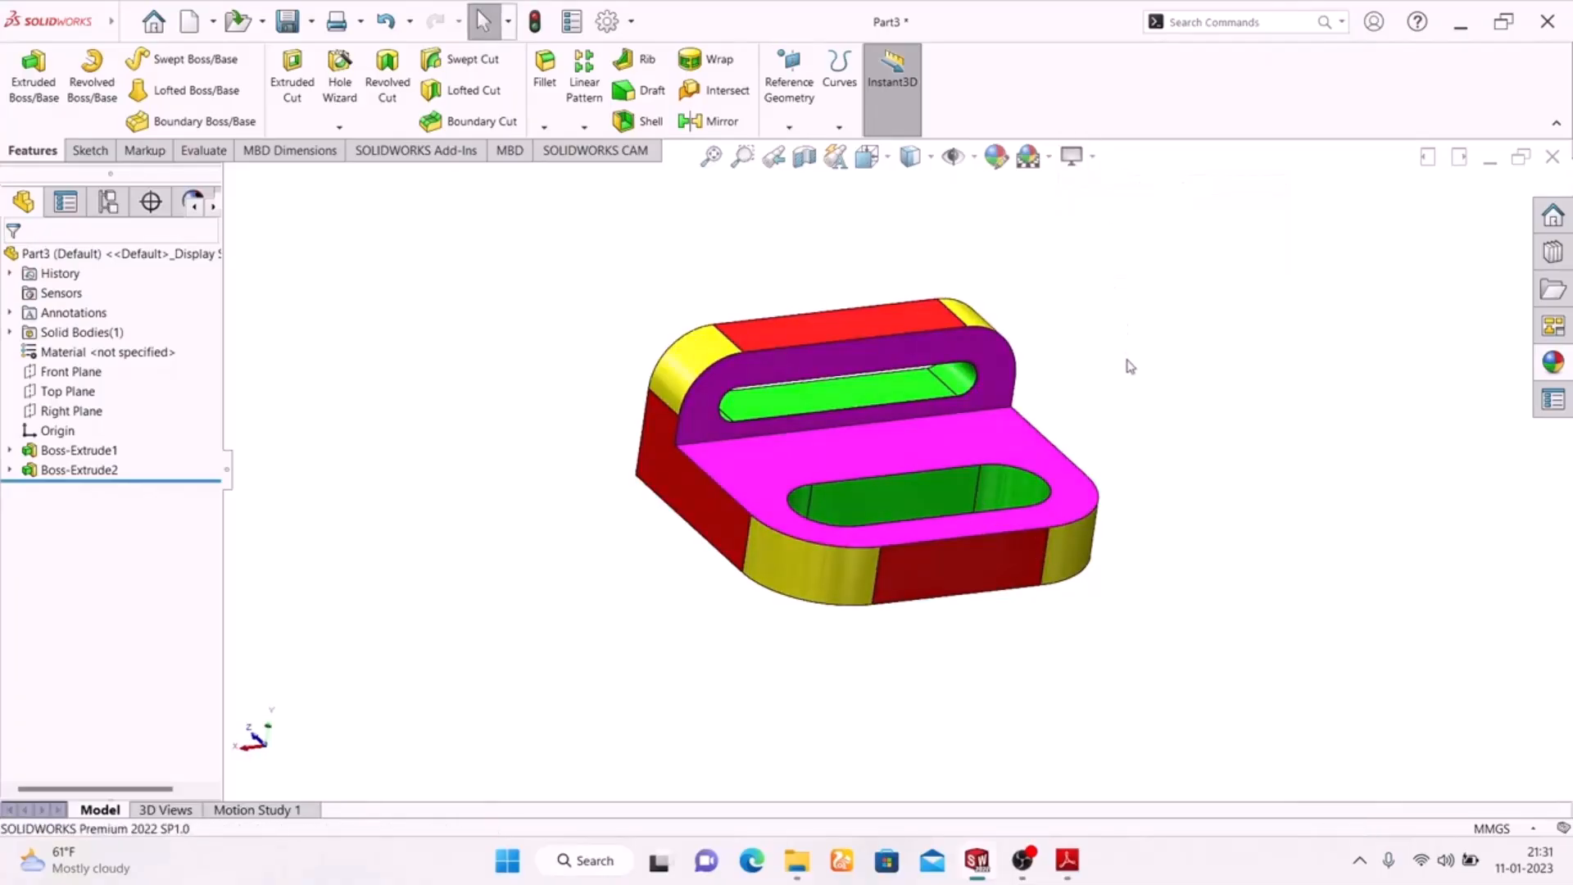
{"action": "middle_click_drag", "start_coordinate": [1128, 384], "coordinate": [1036, 512]}
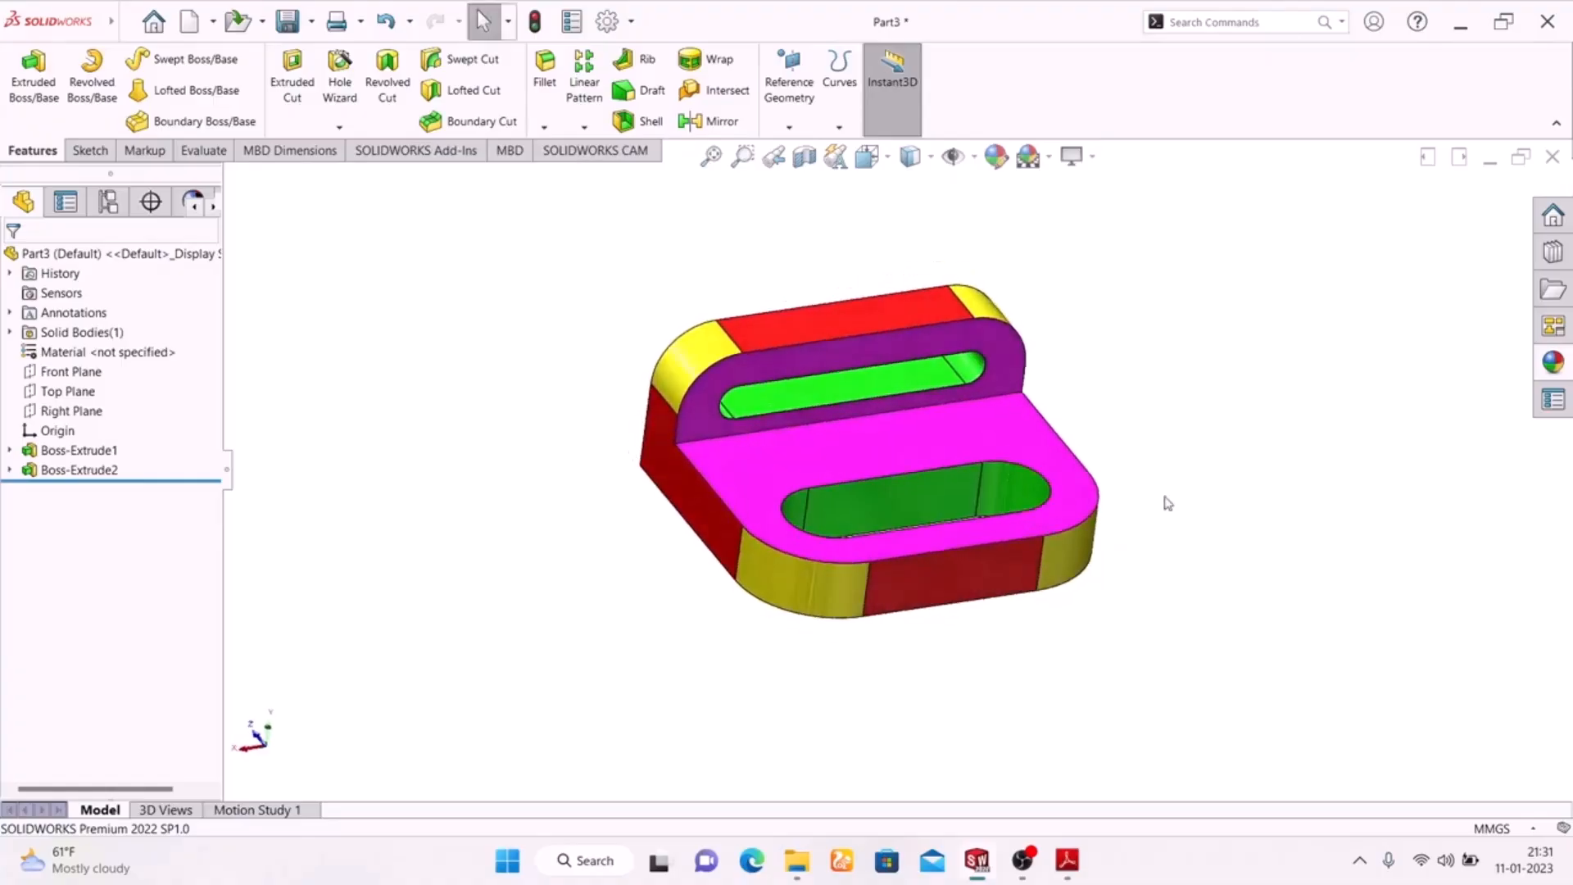
{"action": "left_click", "coordinate": [1073, 155]}
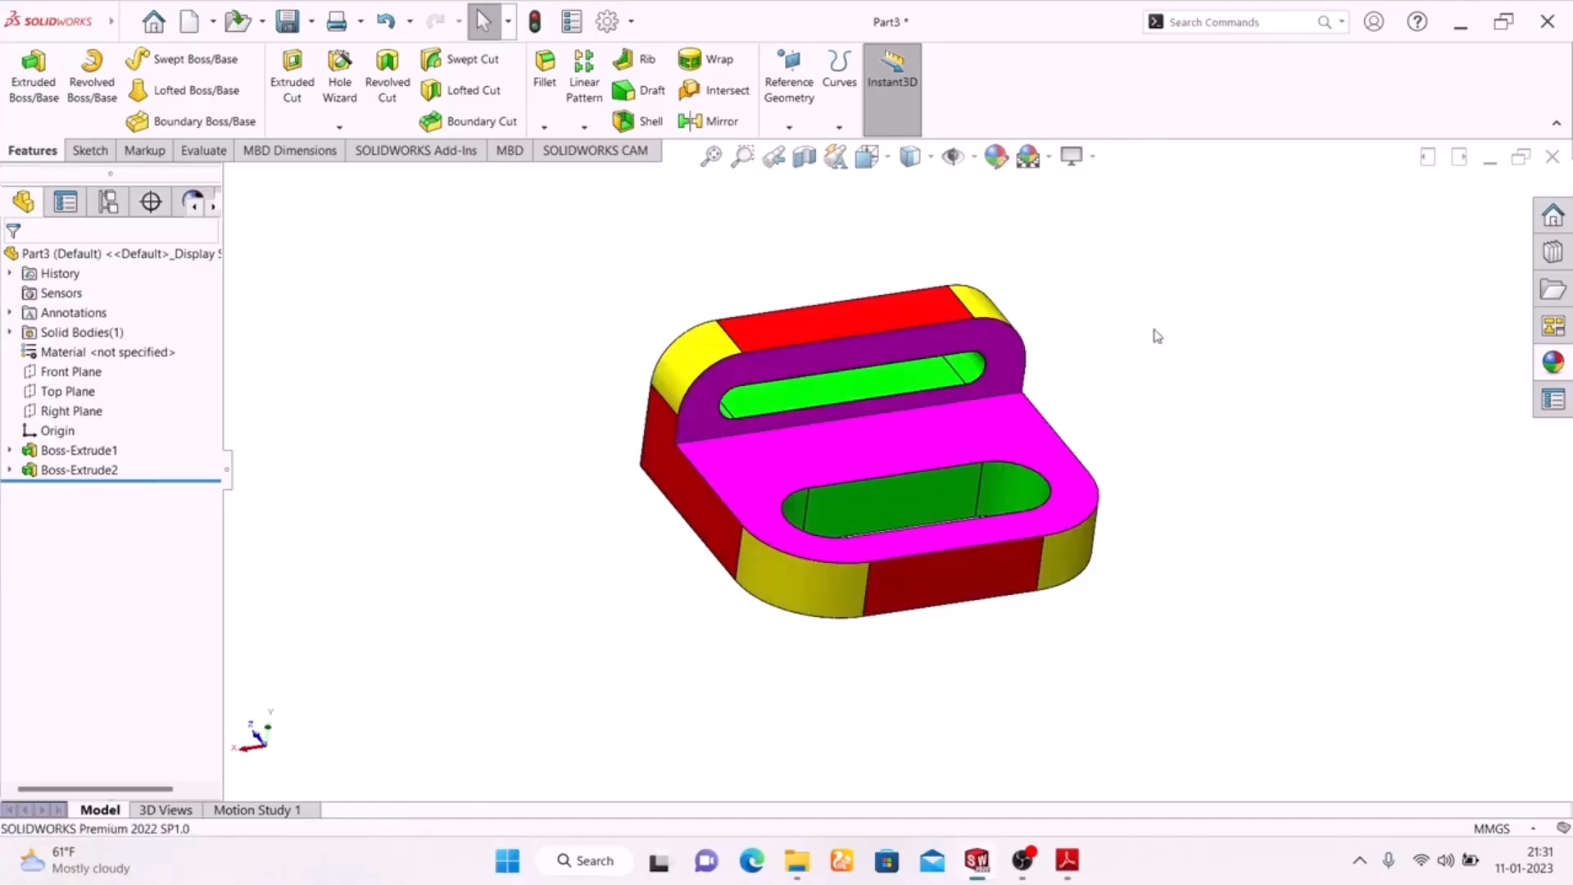